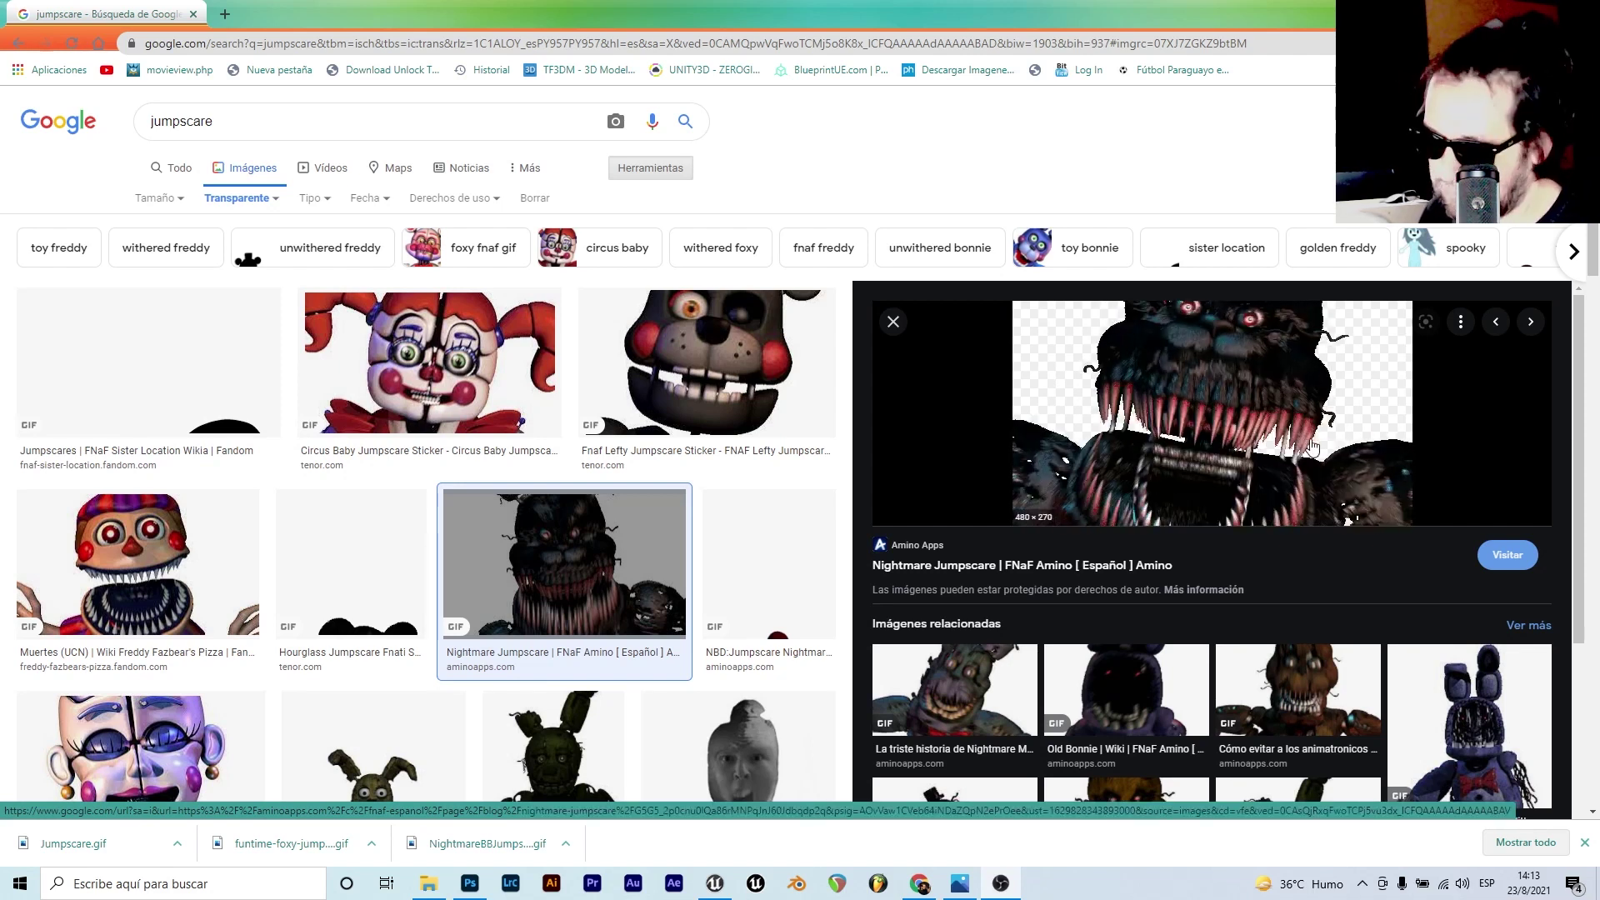
- Scroll the transparent 'jumpscare' image results to find the Nightmare Jumpscare GIF preview
{"action": "scroll", "coordinate": [984, 434], "scroll_direction": "down", "scroll_amount": 1}
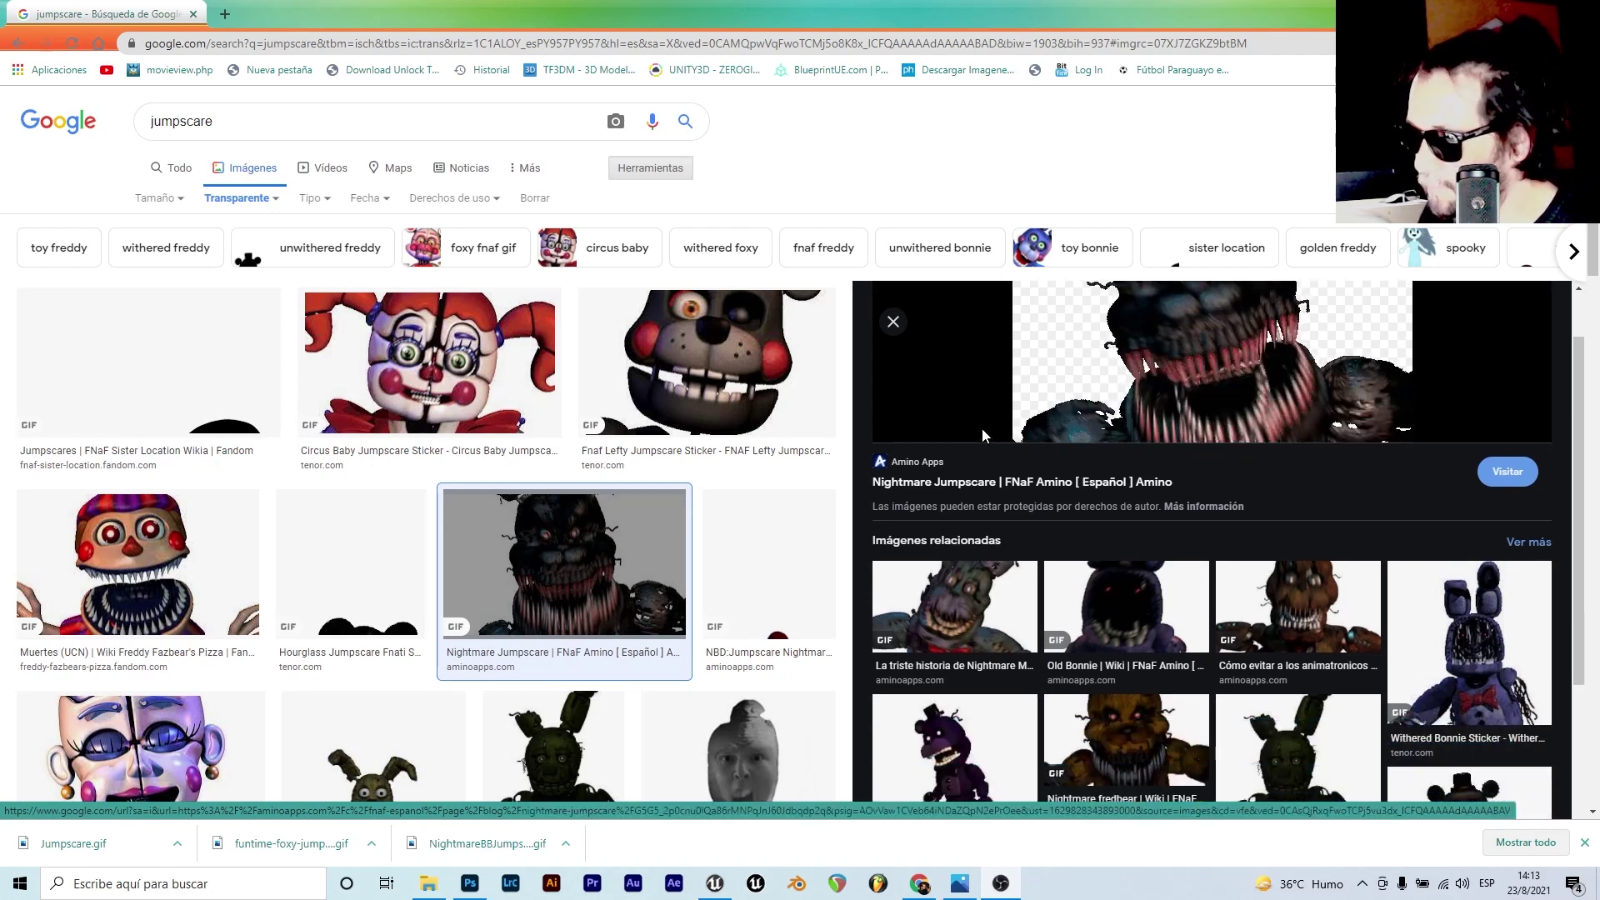
{"action": "scroll", "coordinate": [1115, 472], "scroll_direction": "up", "scroll_amount": 1}
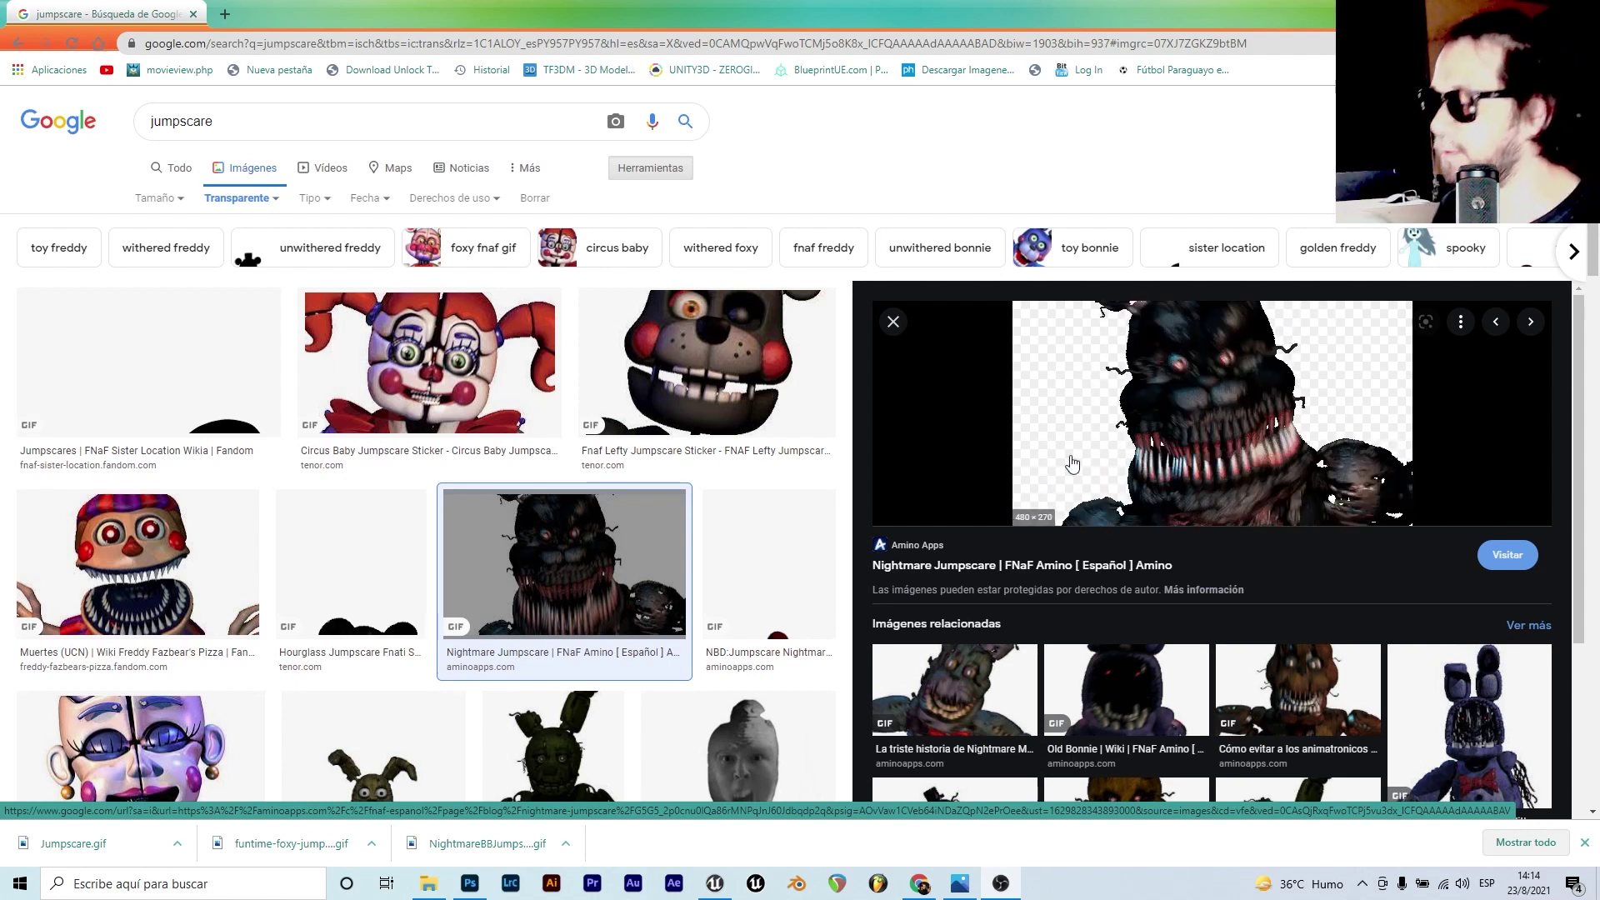
- Save the previewed Nightmare Jumpscare GIF as 'jumpscare' in the Imágenes\jumpscare folder
{"action": "right_click", "coordinate": [1178, 431]}
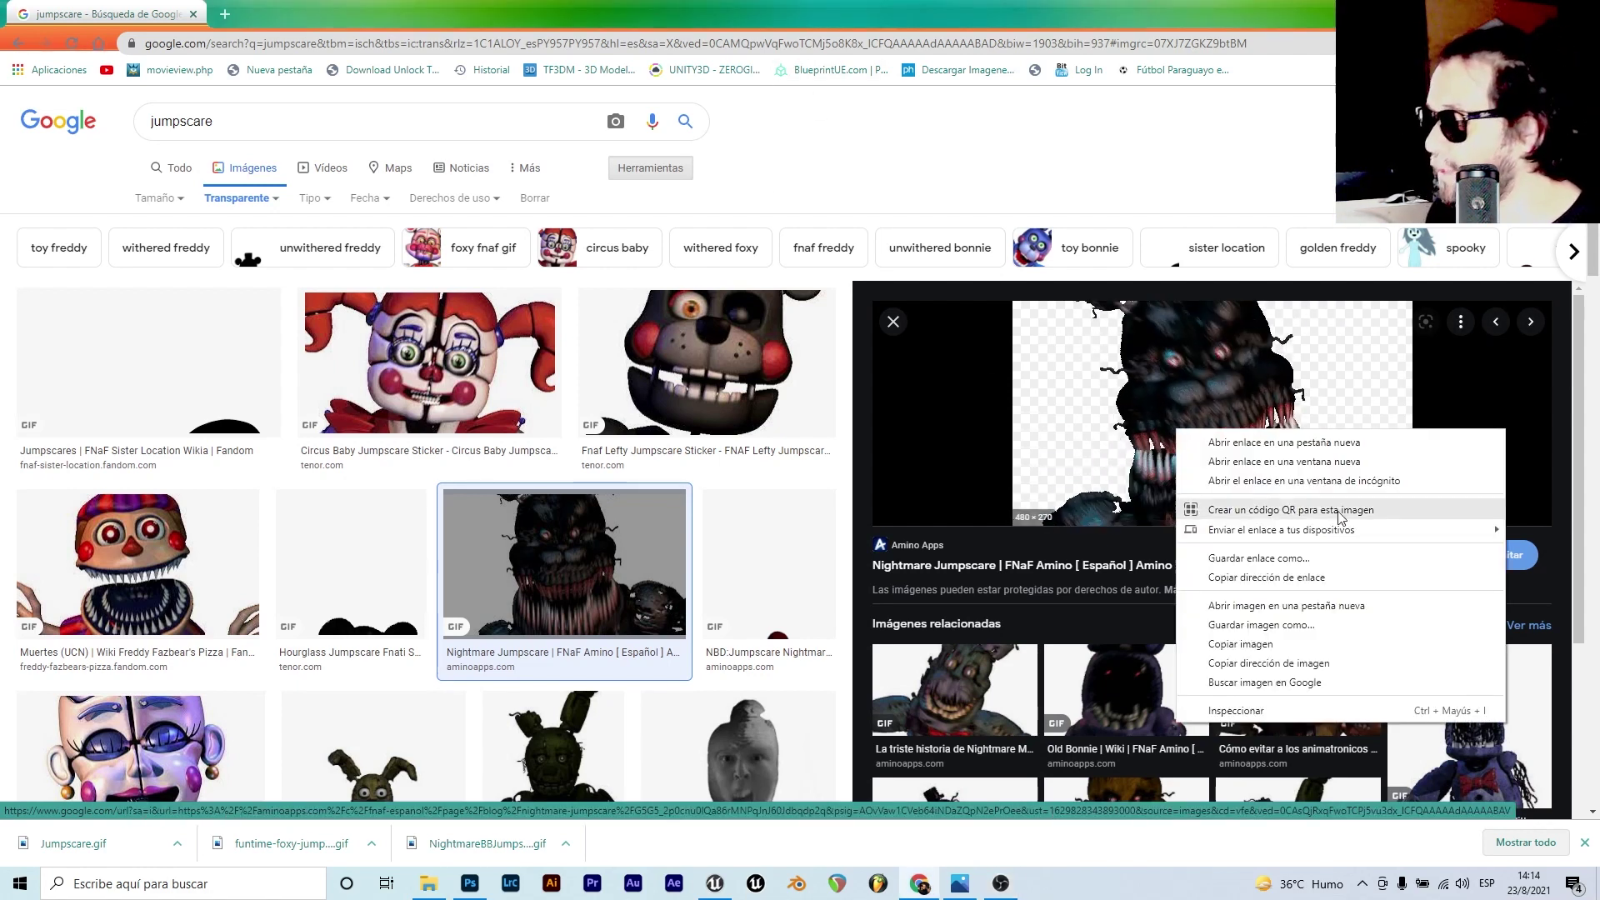
{"action": "left_click", "coordinate": [1269, 624]}
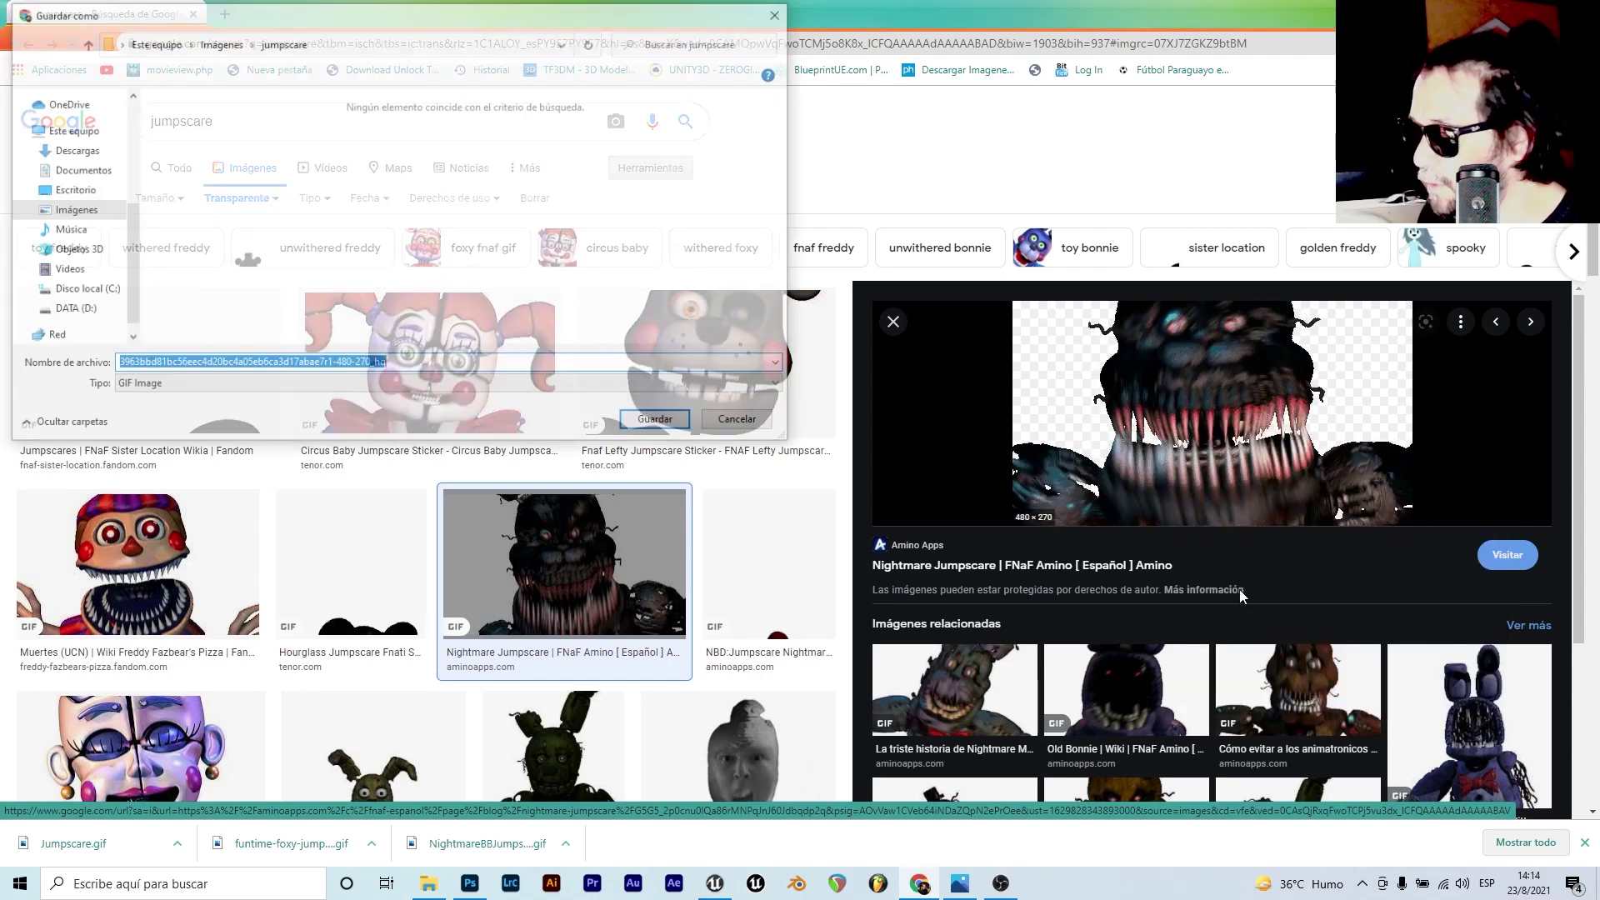
{"action": "left_click", "coordinate": [422, 370]}
{"action": "key", "text": "ctrl+a"}
{"action": "type", "text": "jum"}
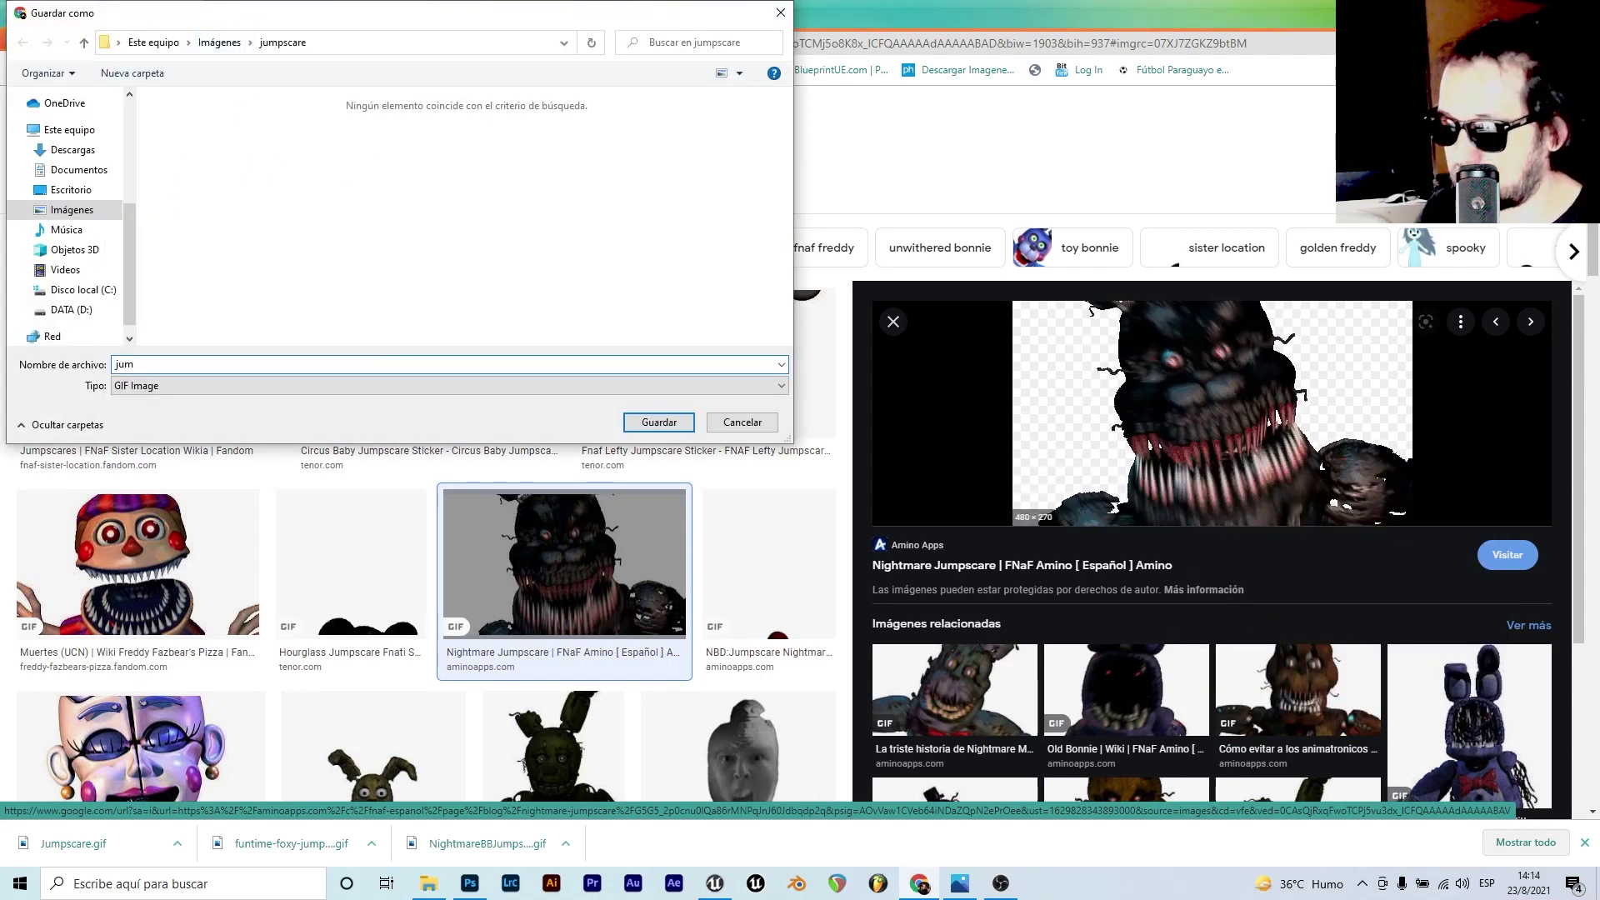
{"action": "type", "text": "pscare"}
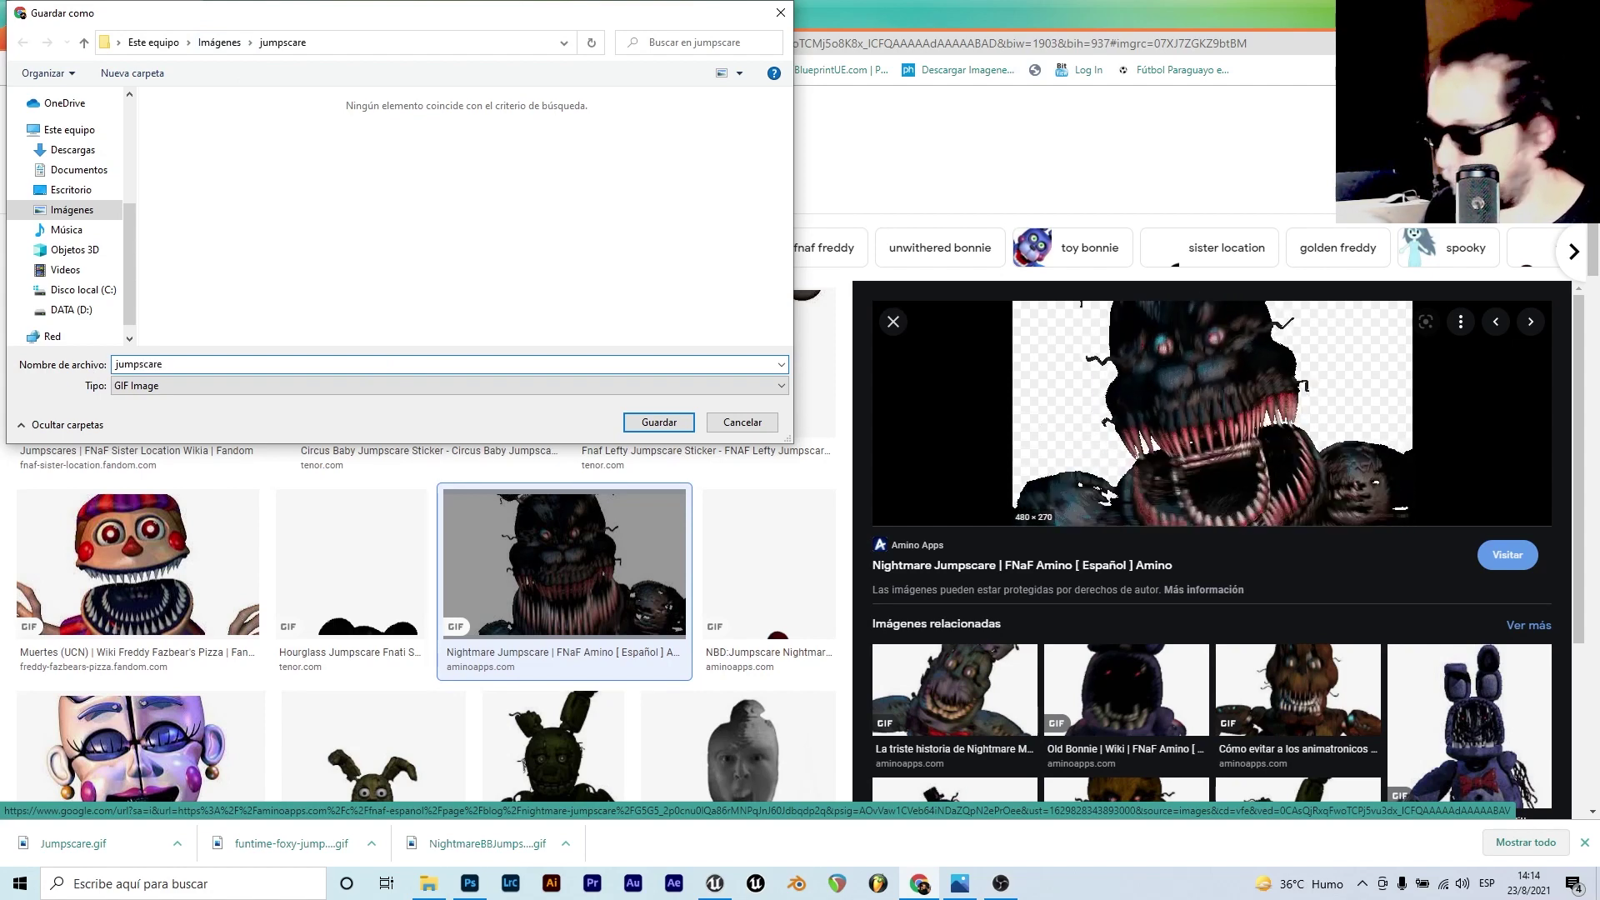
{"action": "key", "text": "Return"}
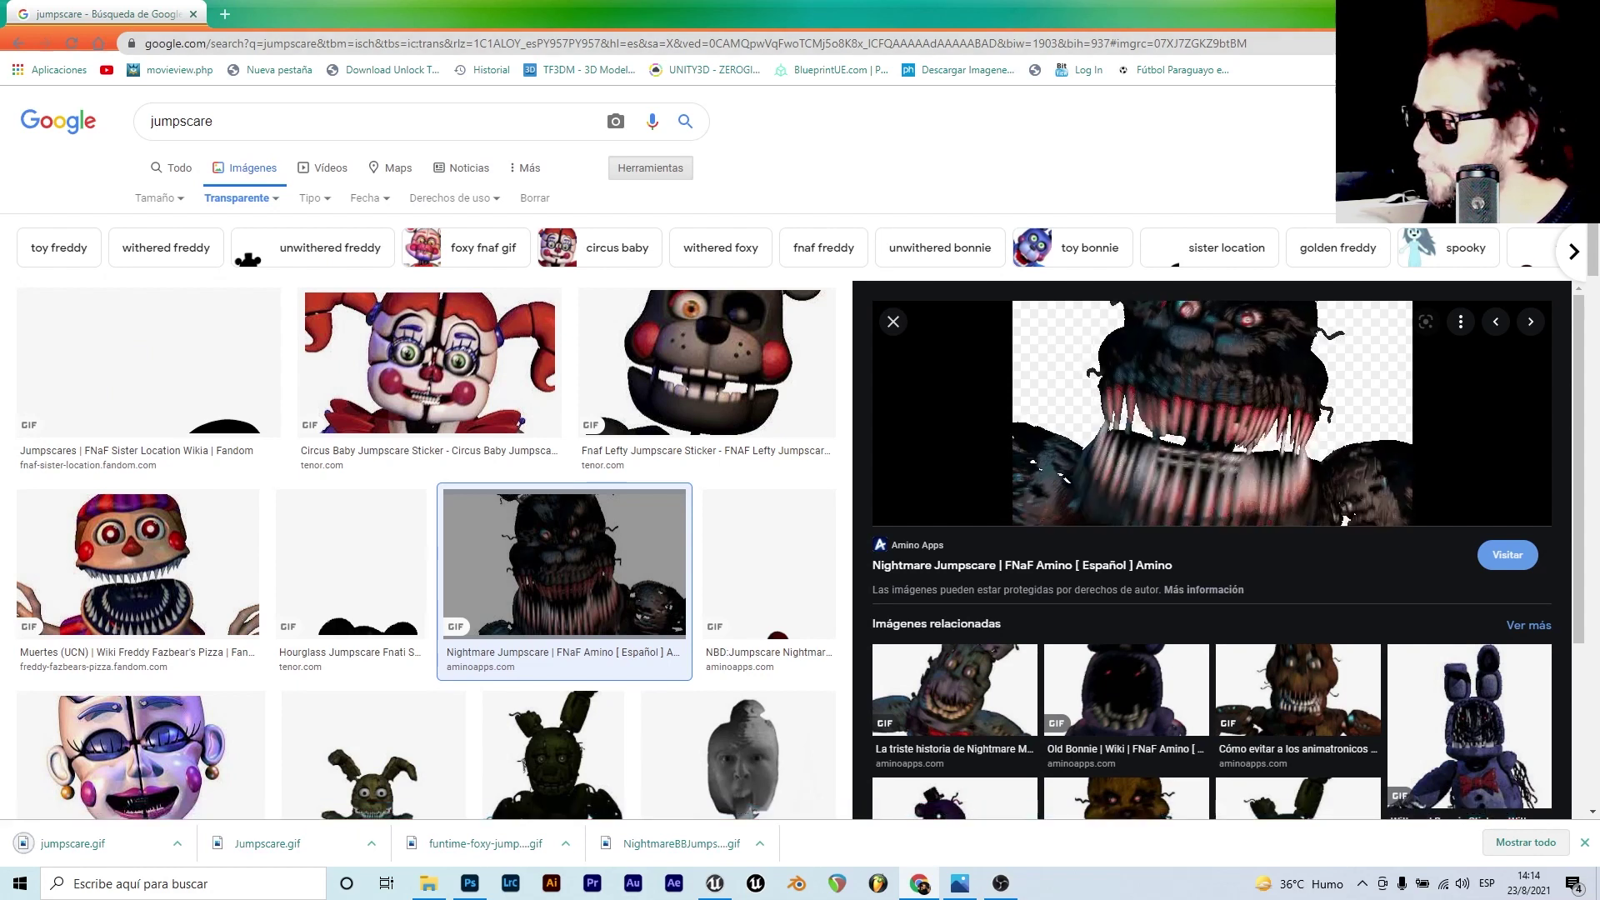
{"action": "left_click", "coordinate": [463, 886]}
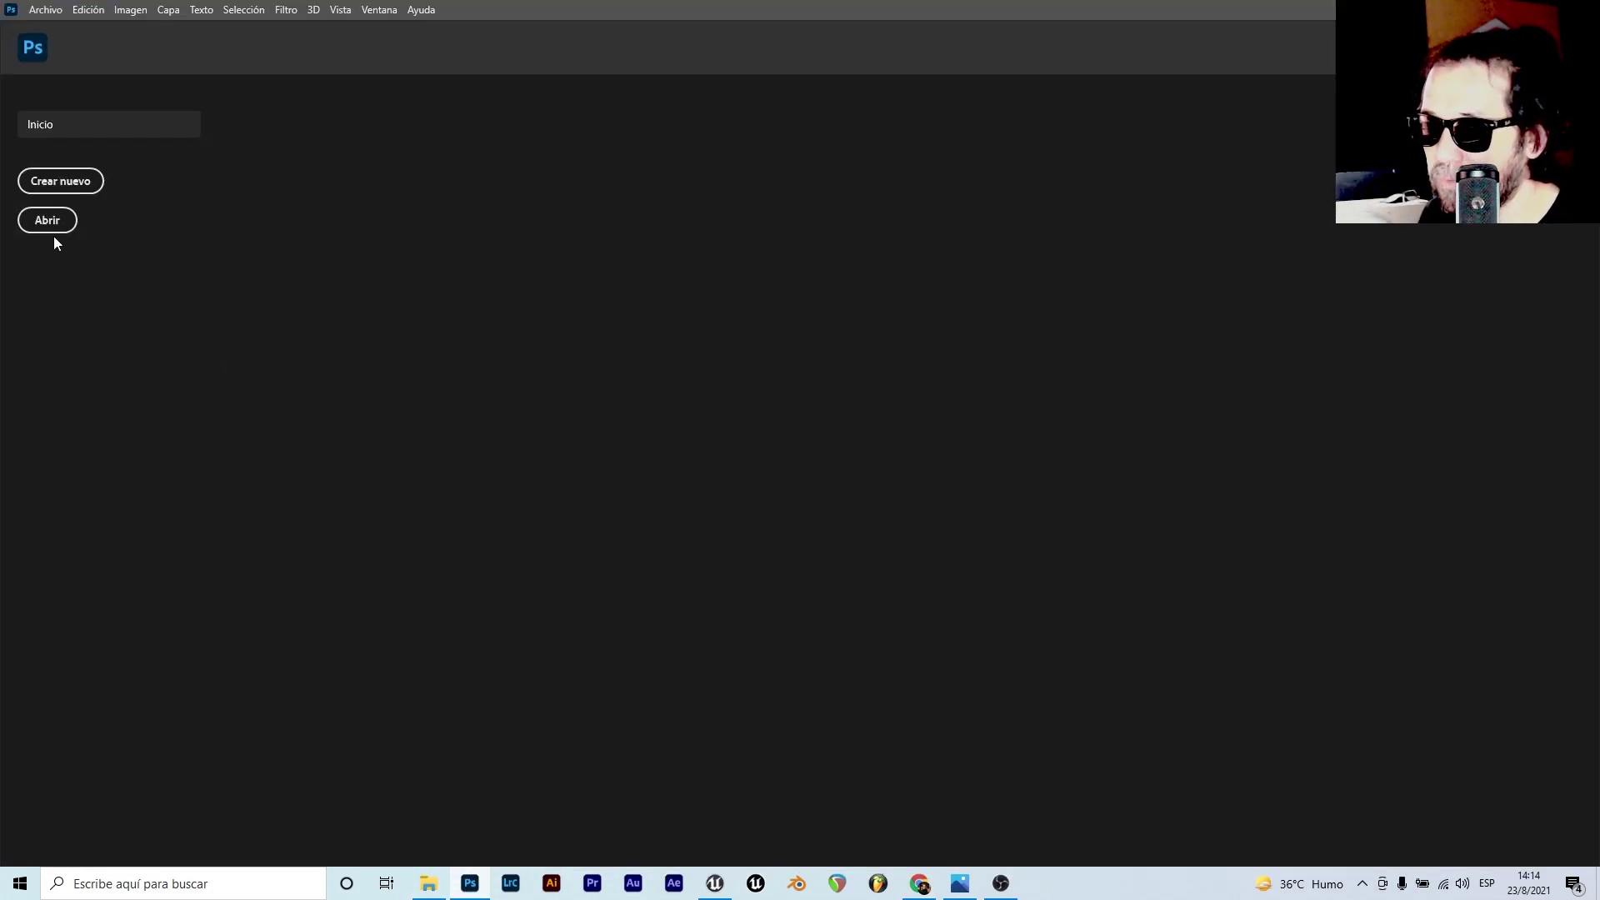
- Drag jumpscare.gif from Explorer into Photoshop, keep its colour profile, and review its frame layers
{"action": "left_click", "coordinate": [432, 885]}
{"action": "left_click_drag", "start_coordinate": [783, 171], "coordinate": [424, 393]}
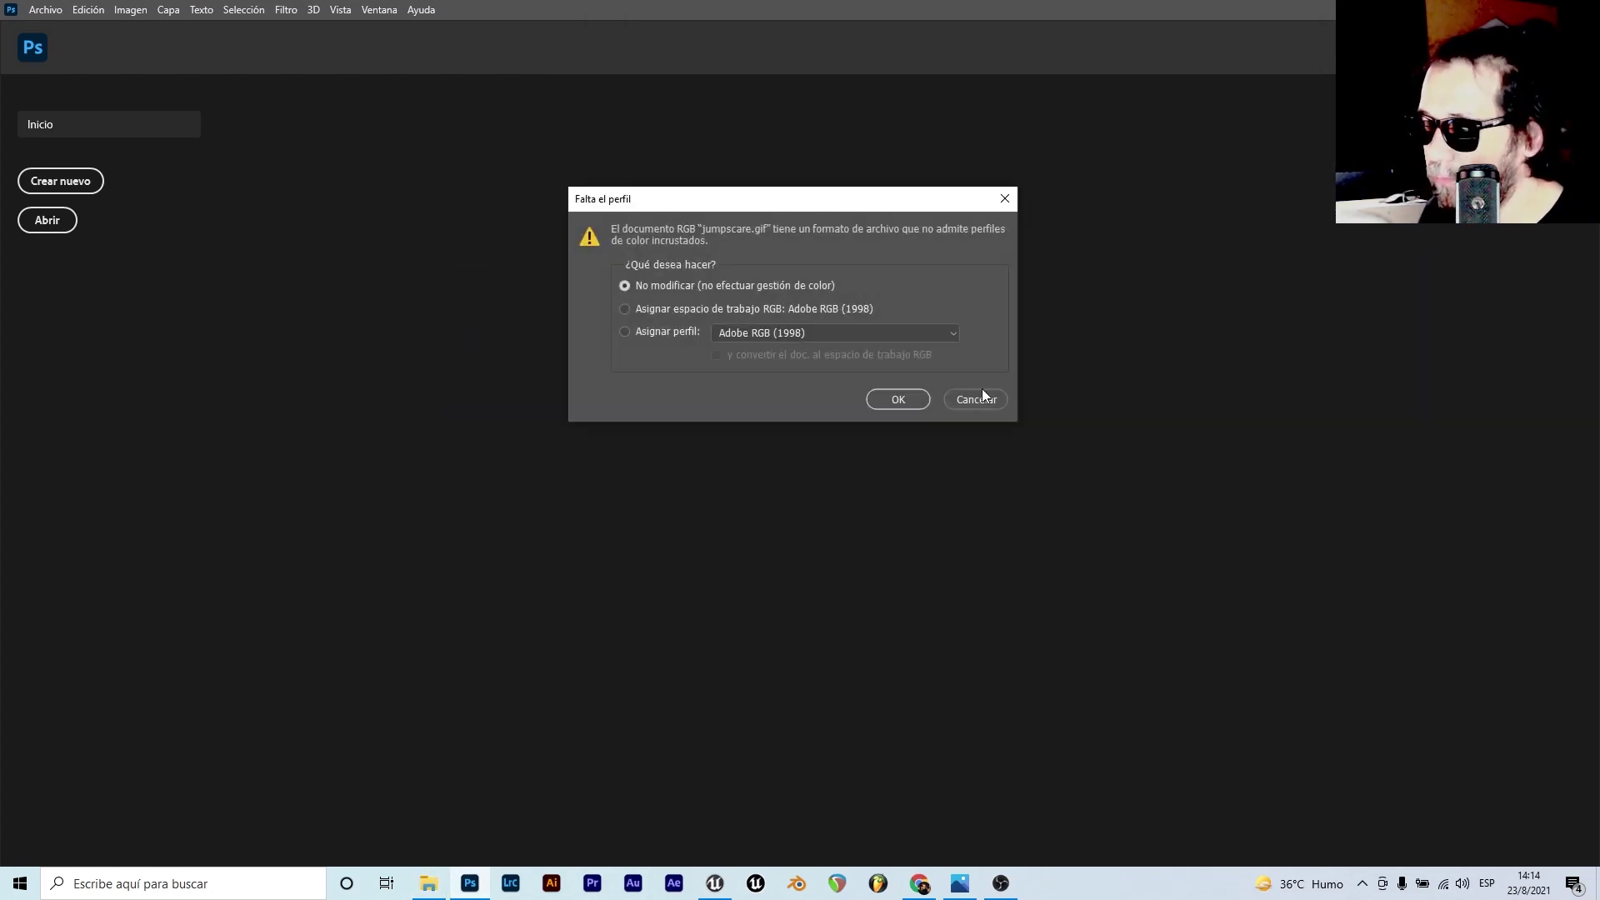
{"action": "left_click", "coordinate": [910, 402]}
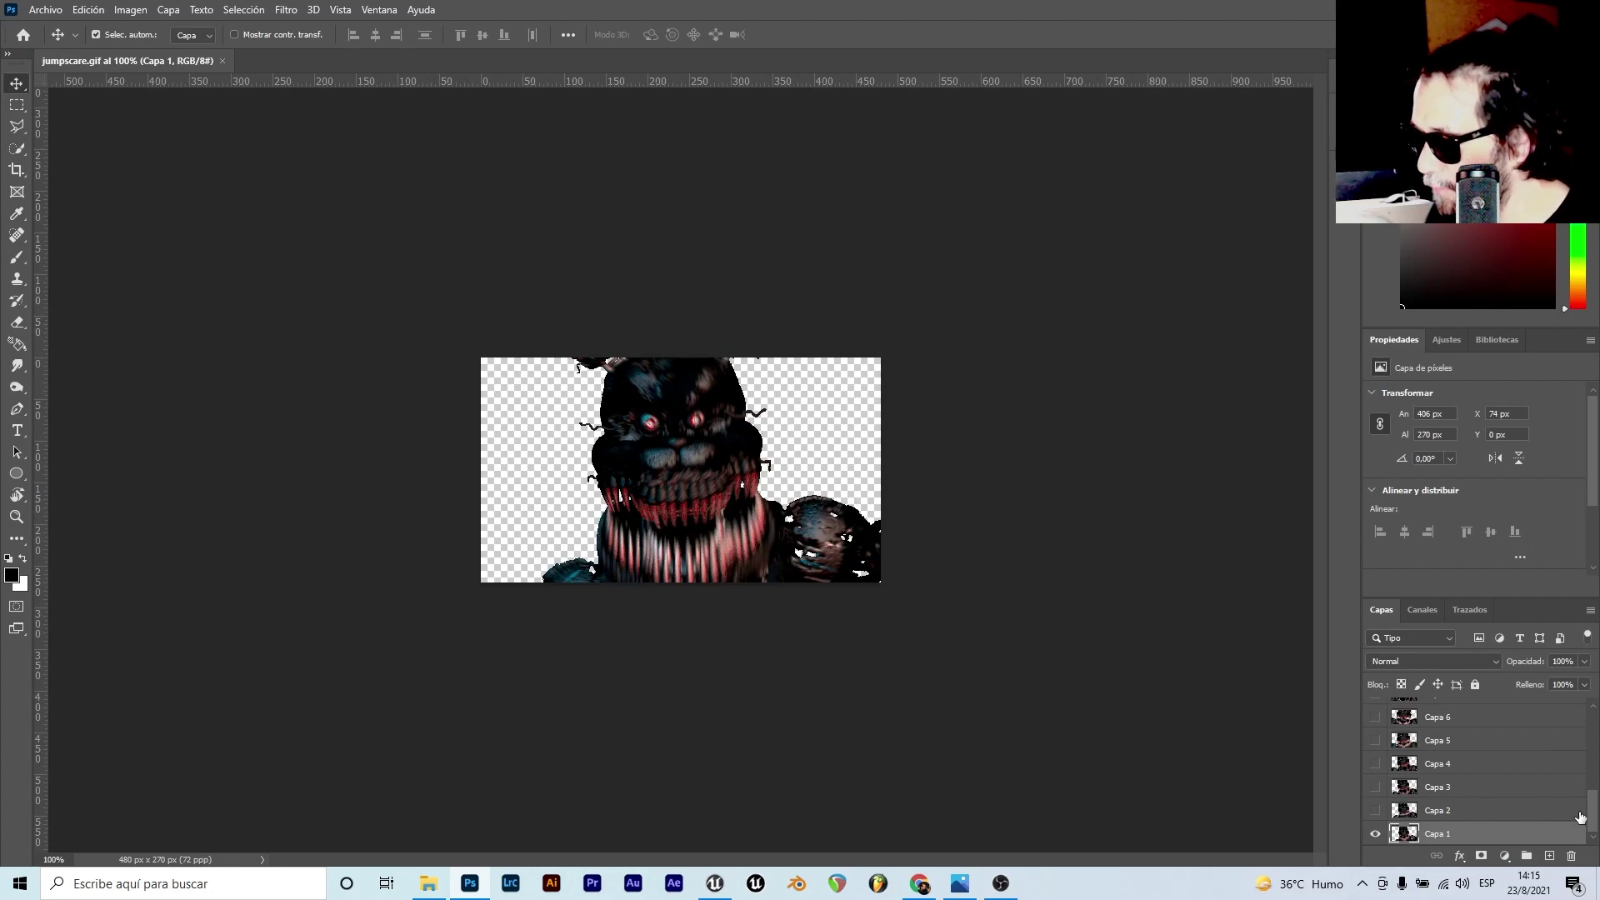
{"action": "scroll", "coordinate": [1548, 765], "scroll_direction": "up", "scroll_amount": 2}
{"action": "scroll", "coordinate": [1547, 763], "scroll_direction": "up", "scroll_amount": 2}
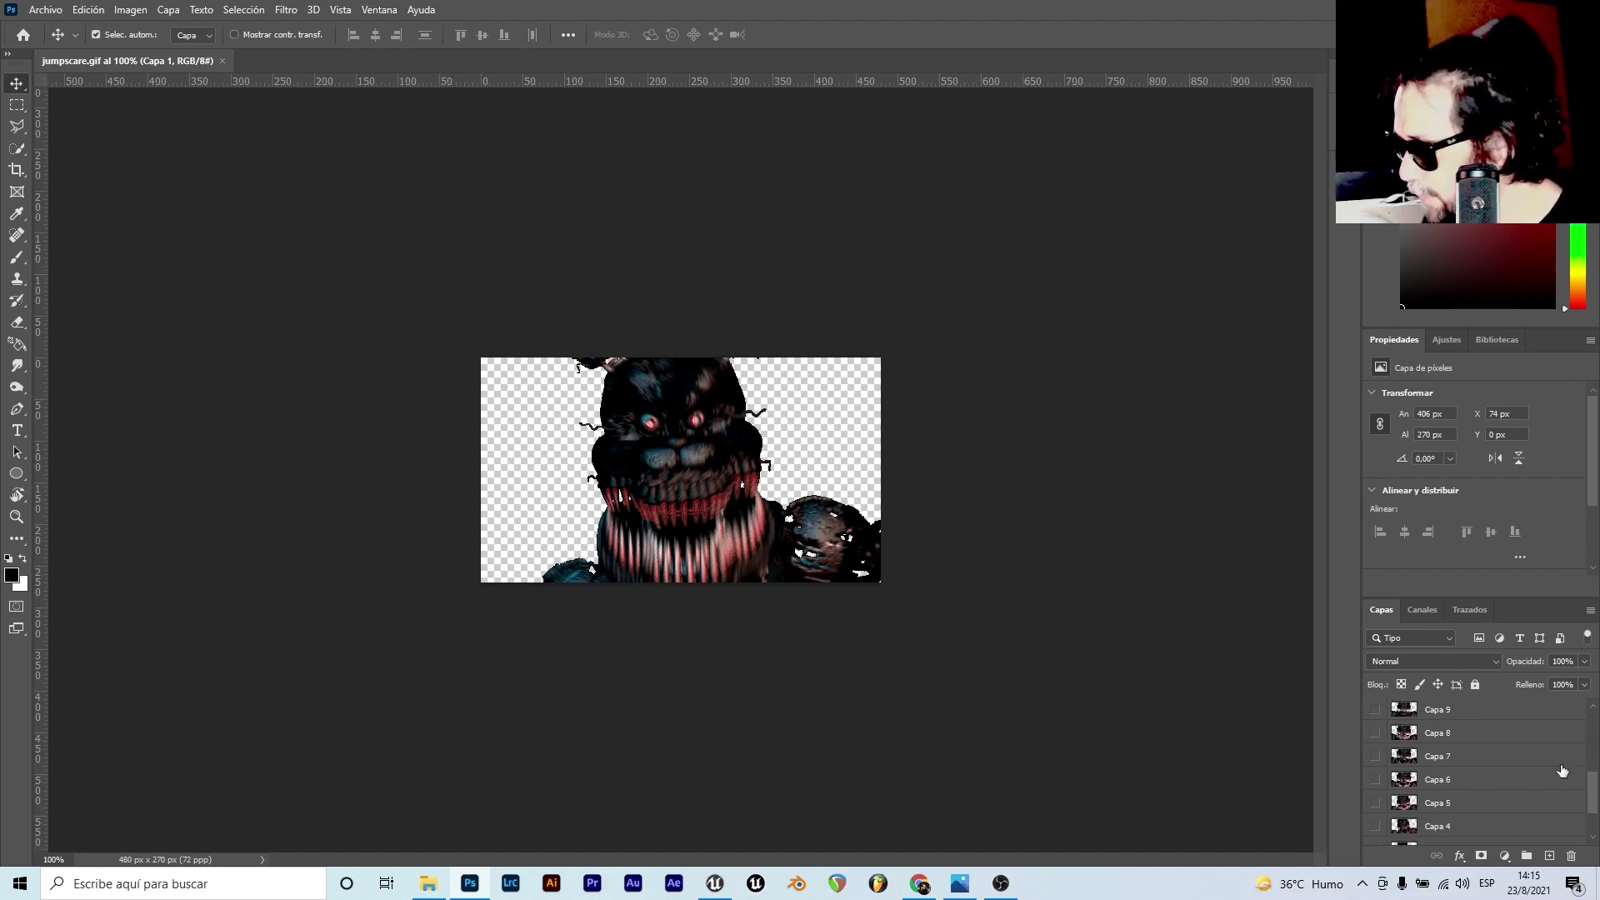
{"action": "scroll", "coordinate": [1558, 769], "scroll_direction": "up", "scroll_amount": 3}
{"action": "scroll", "coordinate": [1542, 764], "scroll_direction": "up", "scroll_amount": 3}
{"action": "scroll", "coordinate": [1526, 758], "scroll_direction": "up", "scroll_amount": 3}
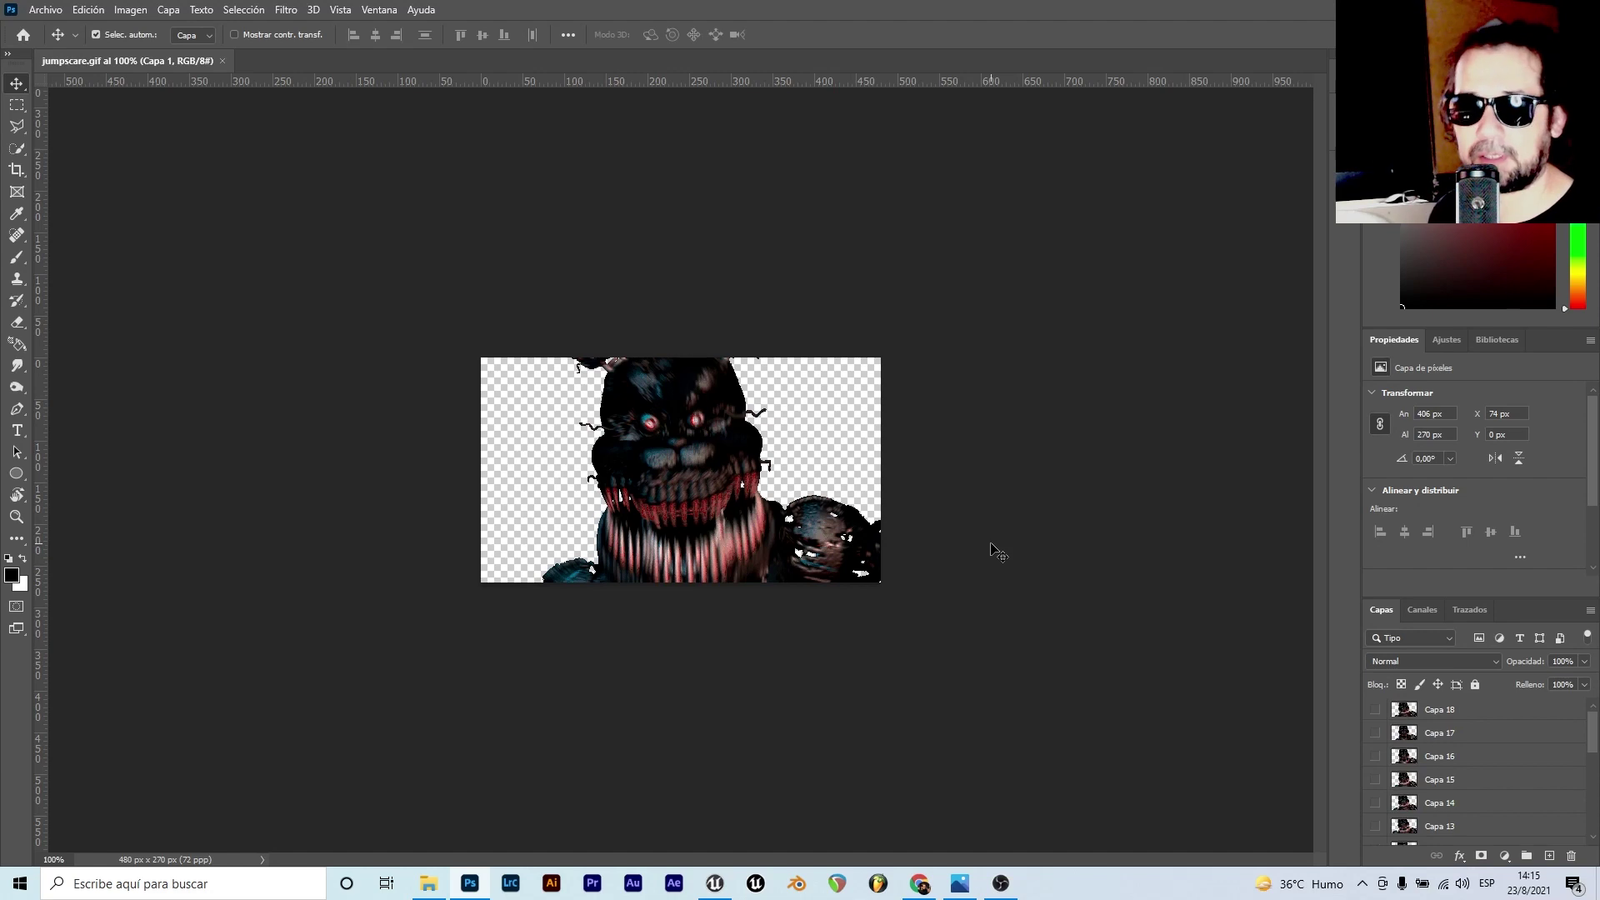
{"action": "left_click", "coordinate": [919, 888]}
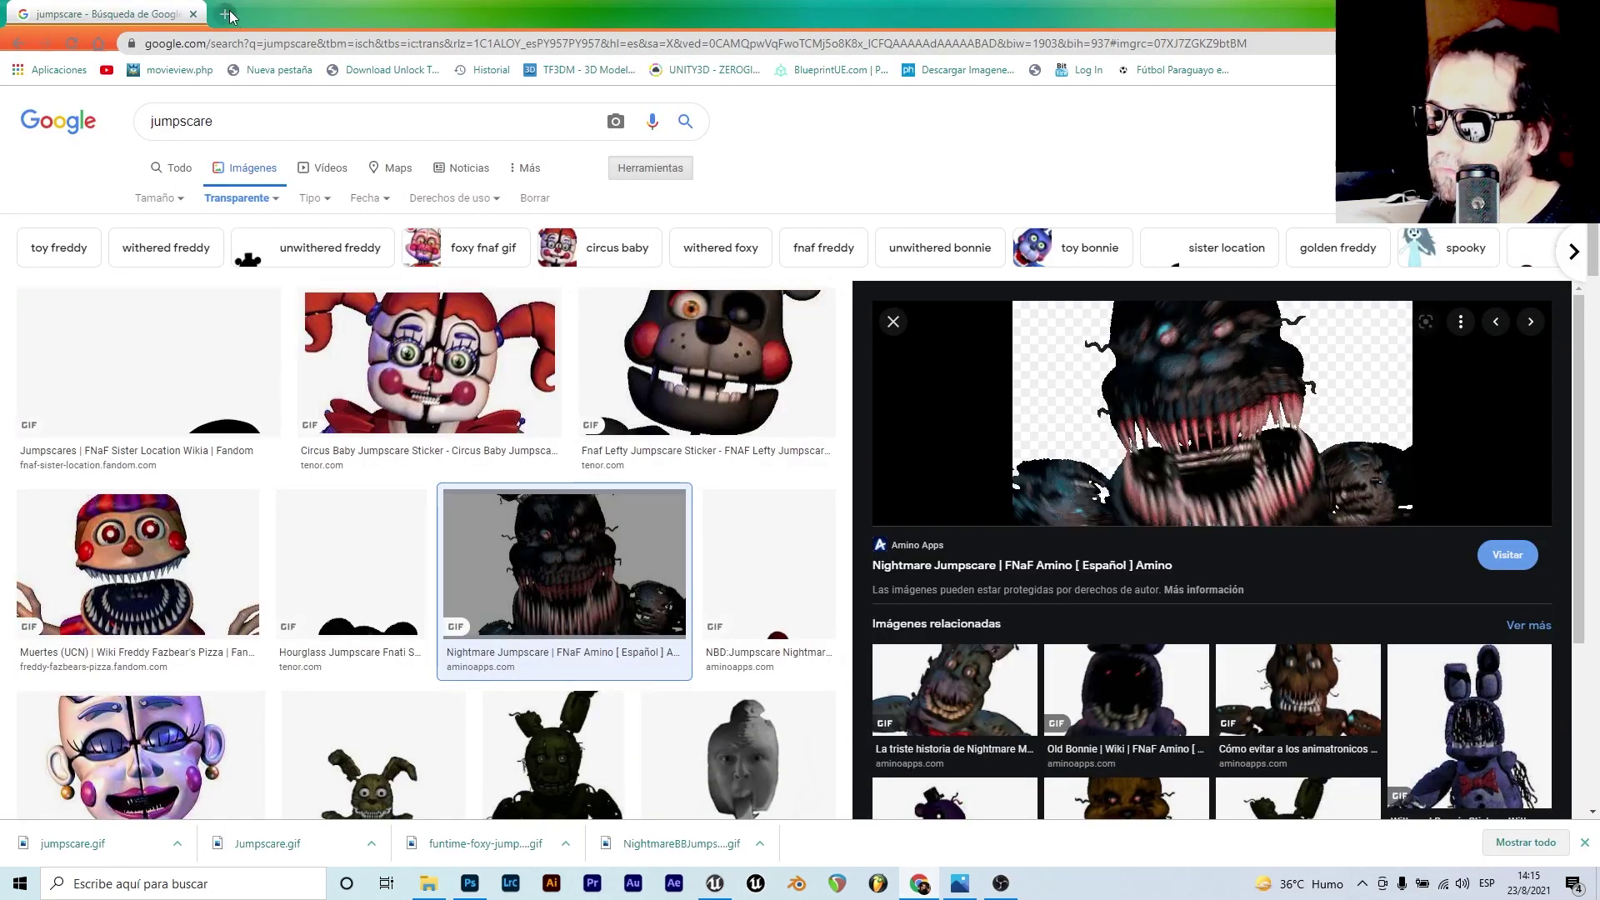
- Search Google Images for 'sprite 2d' in a new tab
{"action": "left_click", "coordinate": [228, 15]}
{"action": "left_click", "coordinate": [339, 43]}
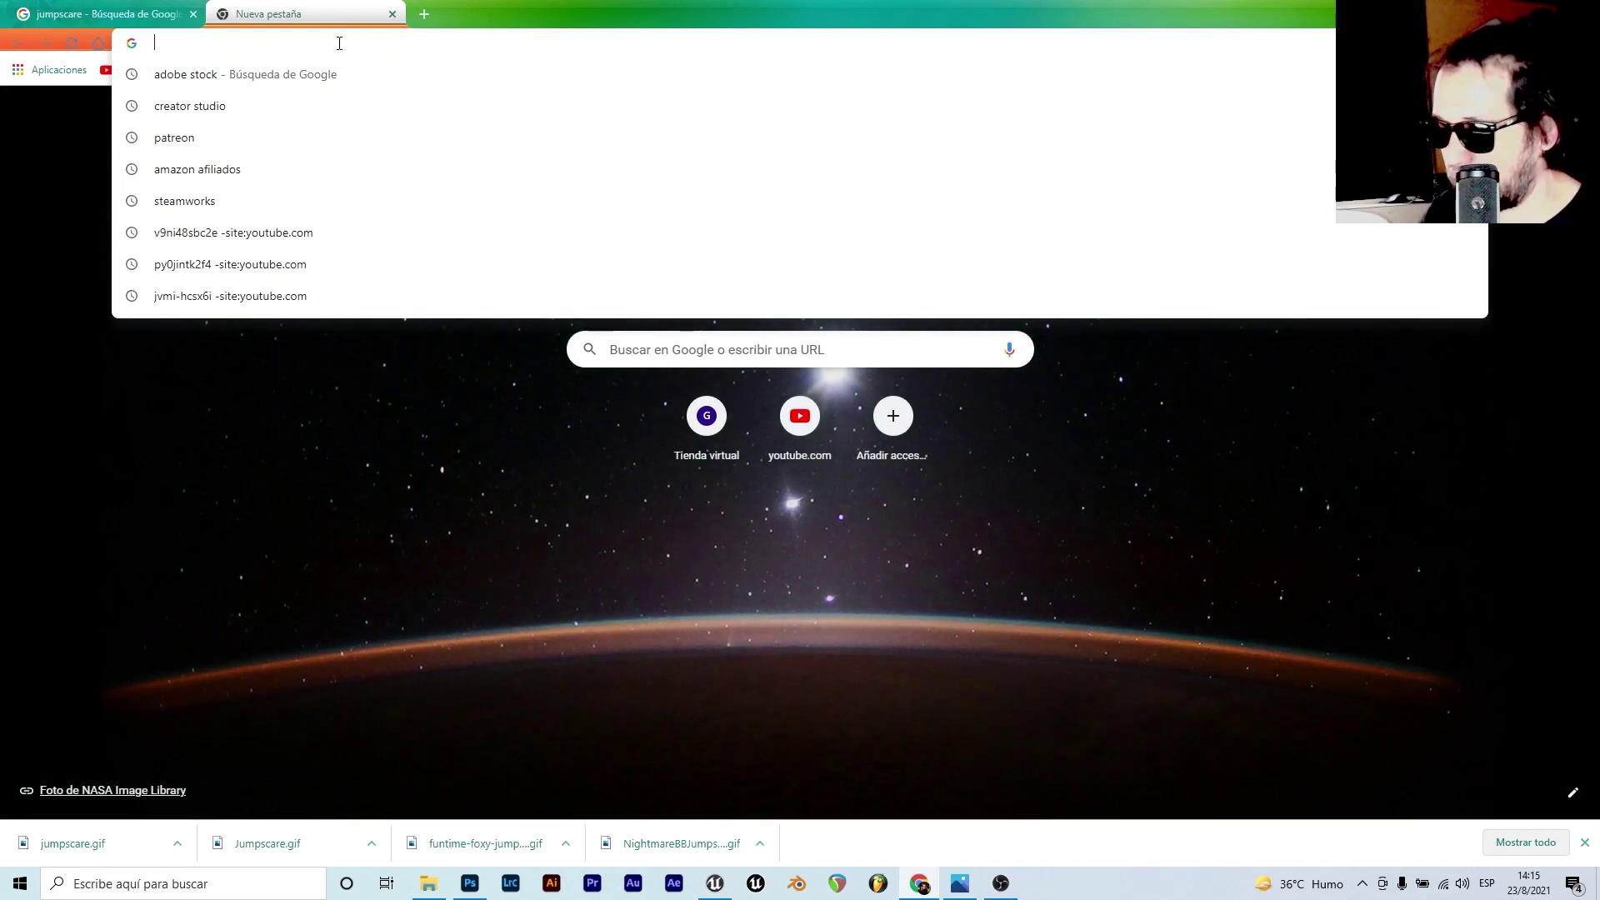
{"action": "type", "text": "s"}
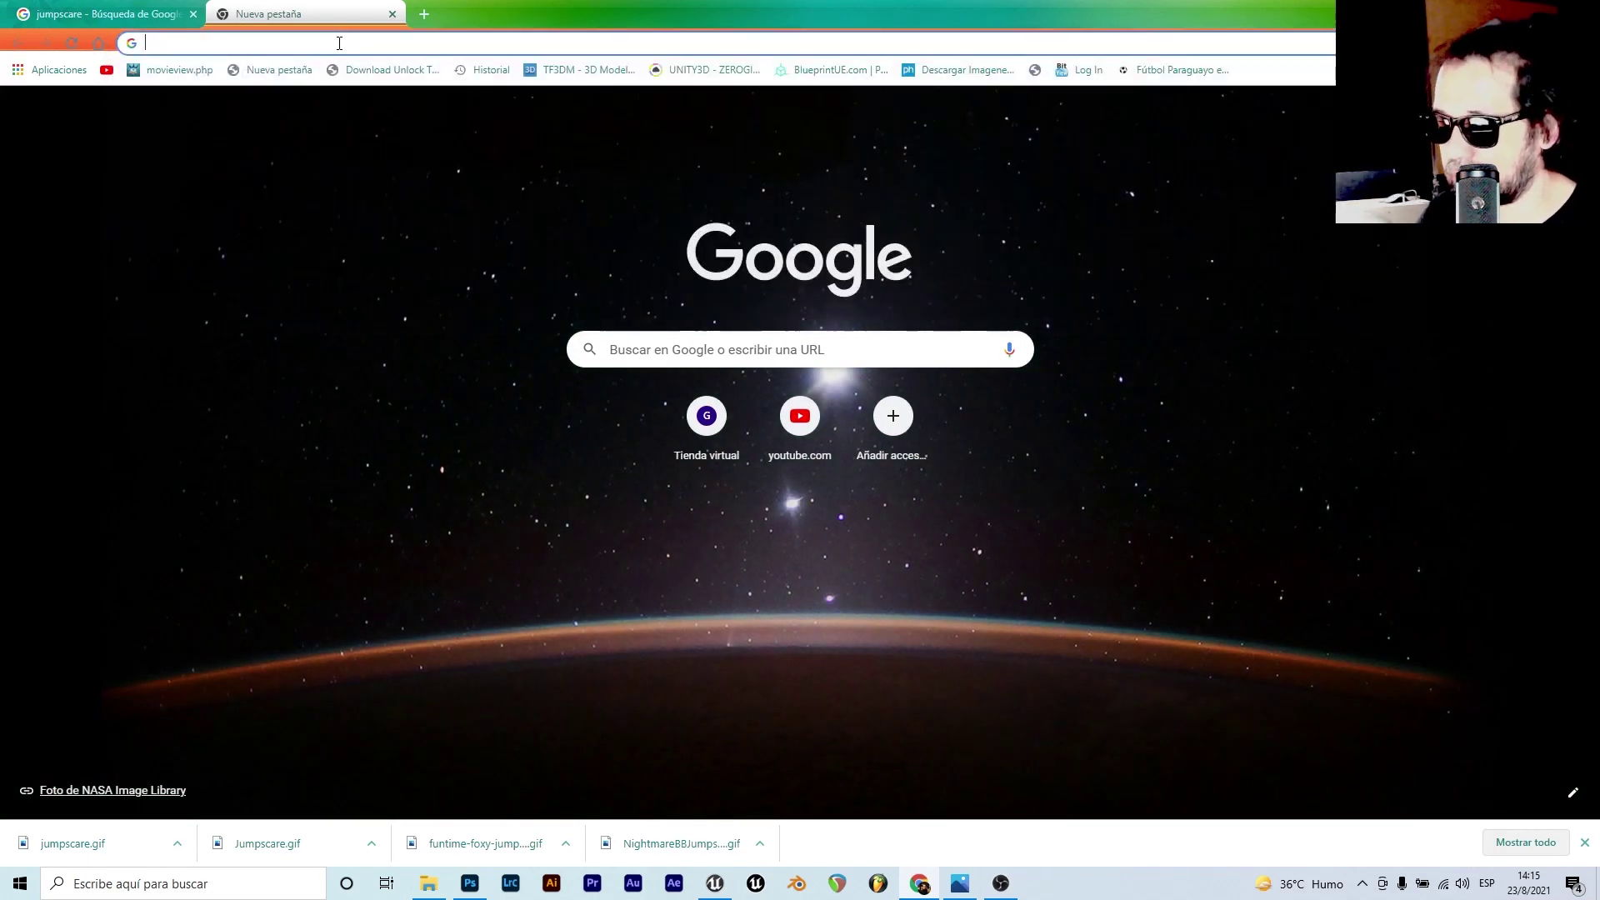
{"action": "type", "text": "pr"}
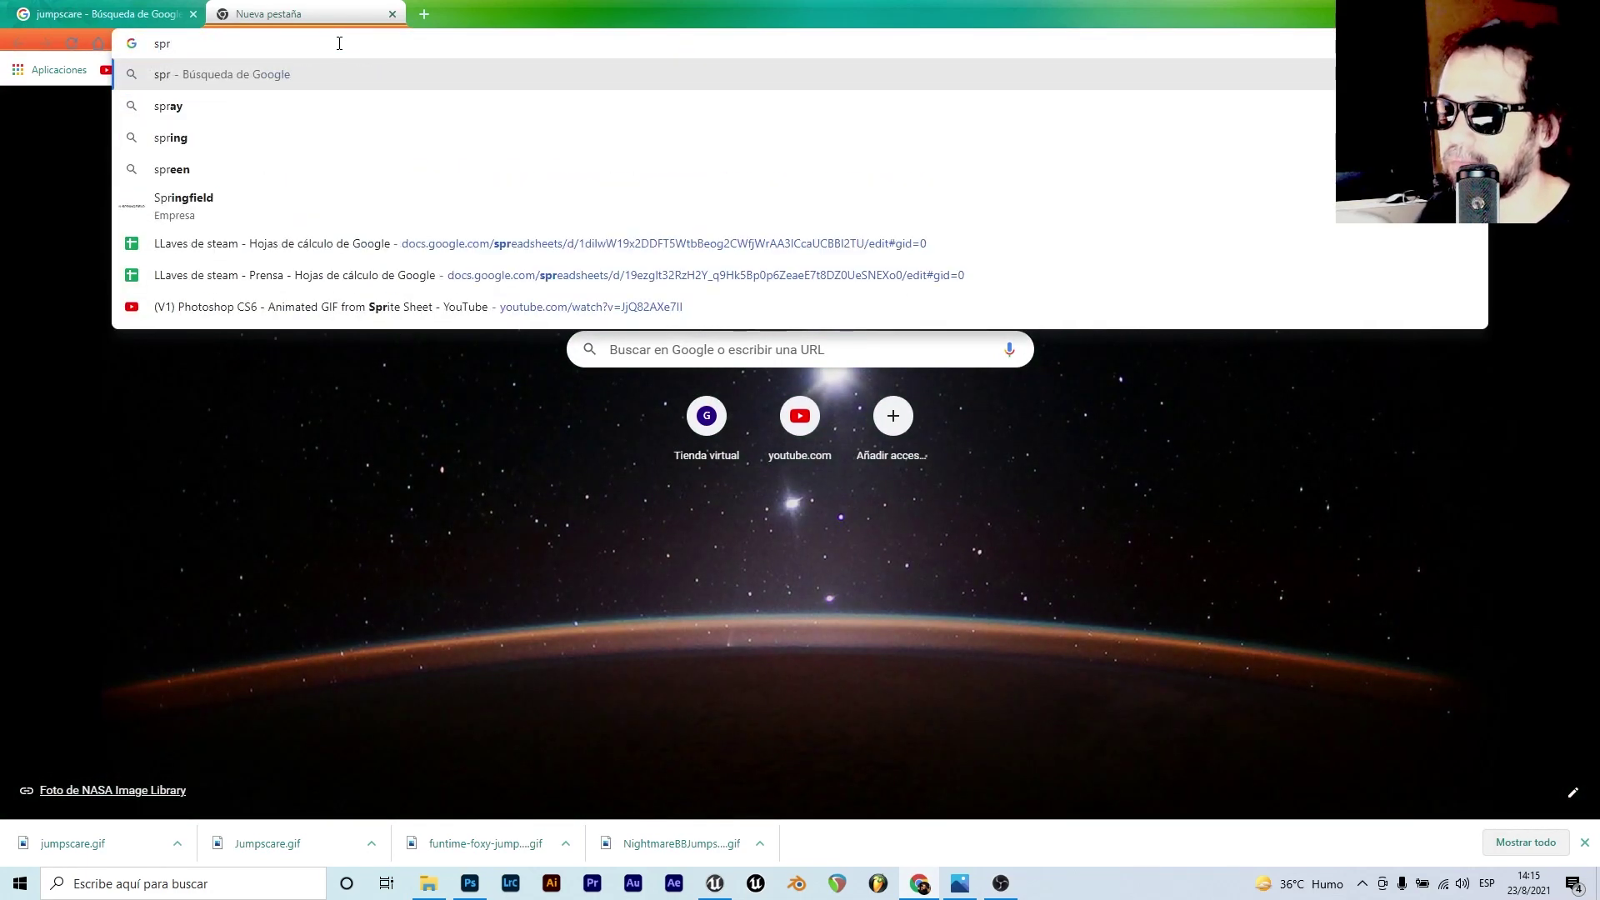
{"action": "type", "text": "ite"}
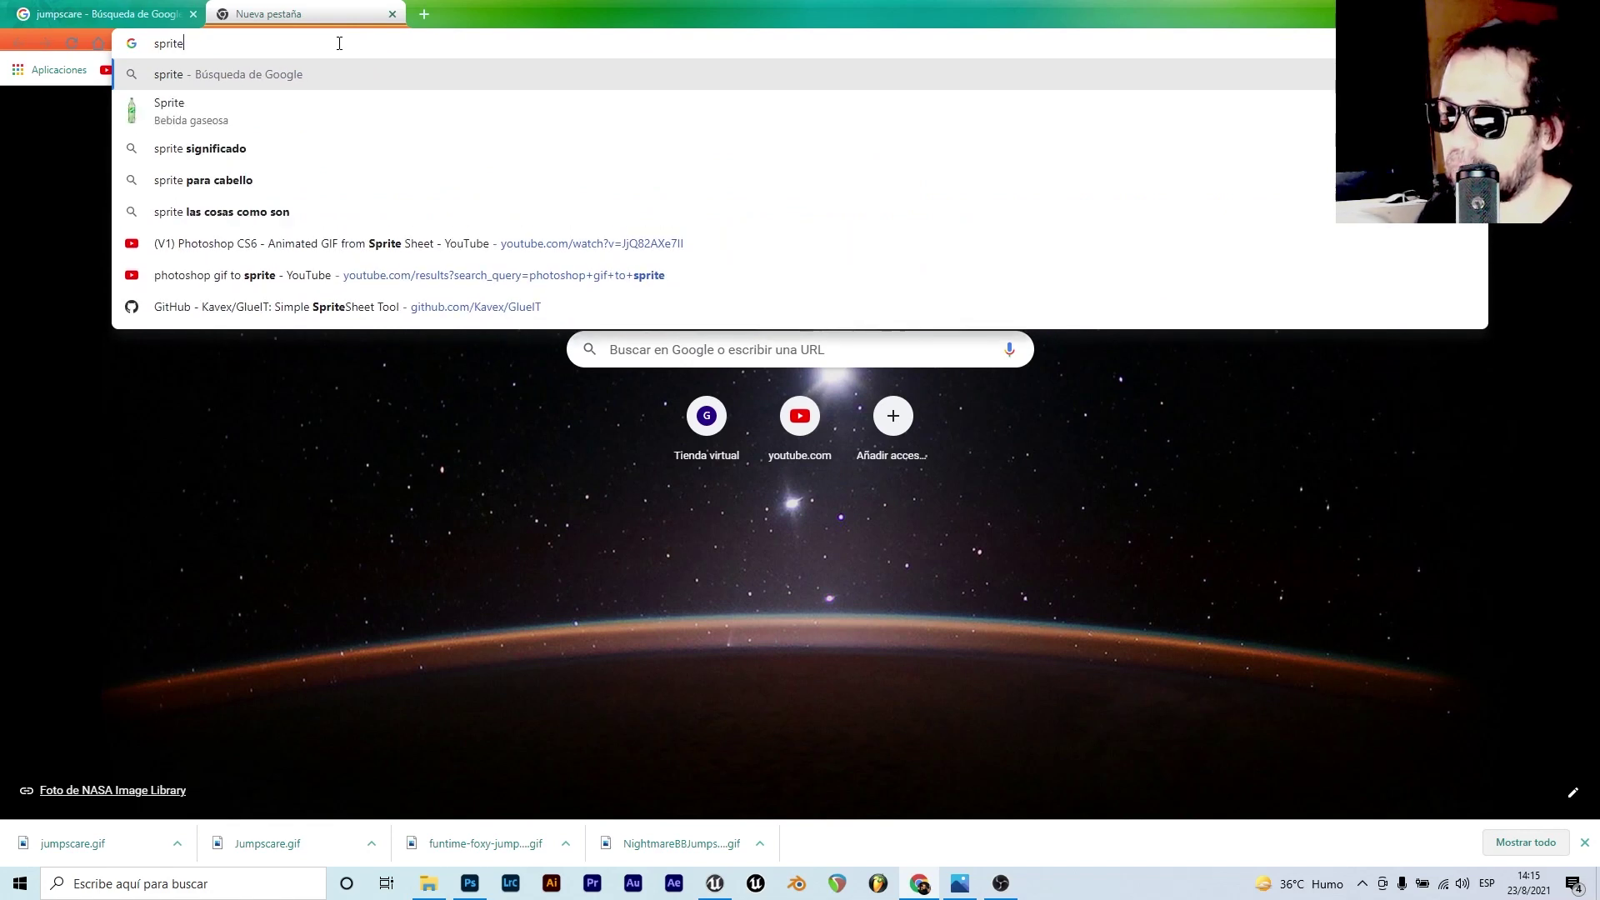
{"action": "type", "text": " 2d"}
{"action": "key", "text": "Return"}
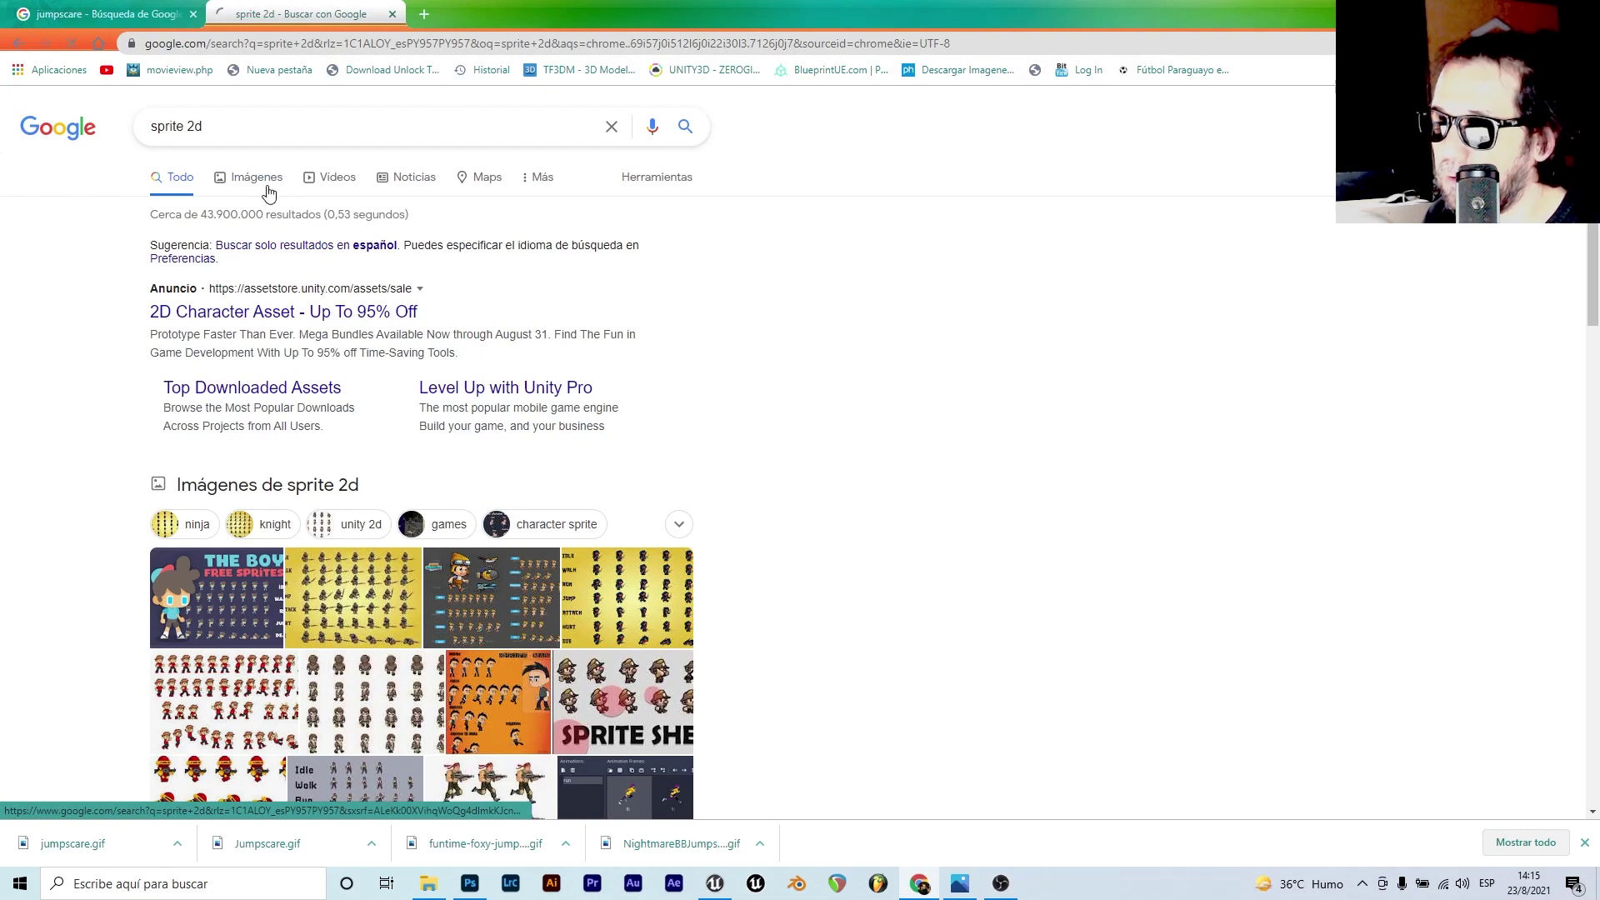
{"action": "left_click", "coordinate": [269, 193]}
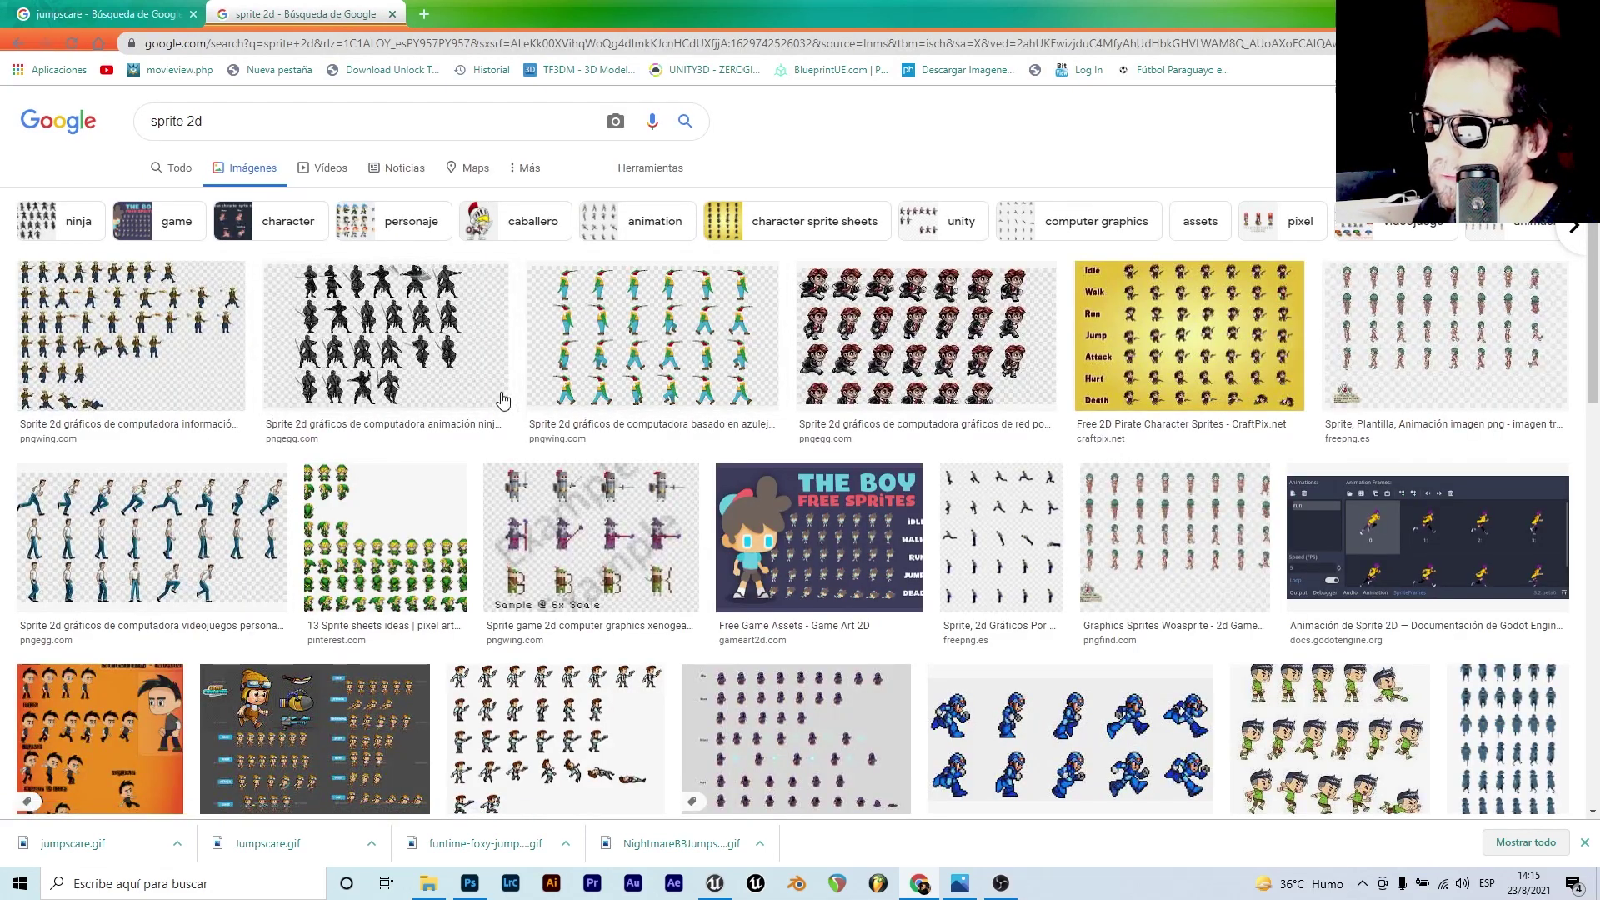
- Preview the first soldier sprite sheet and visit its hosting page
{"action": "left_click", "coordinate": [192, 359]}
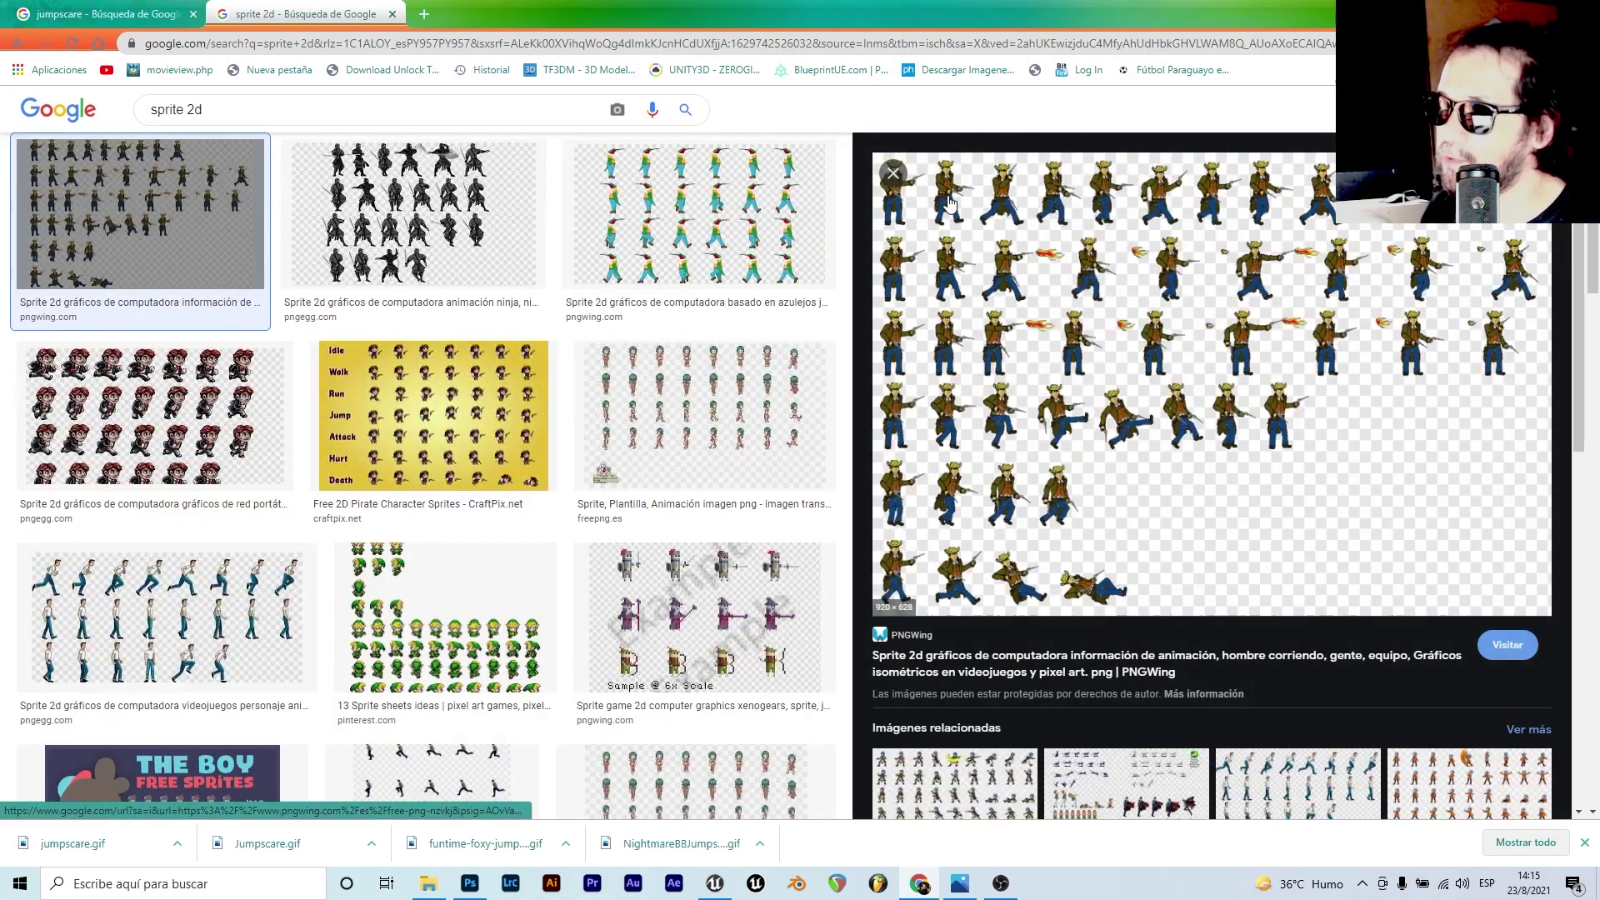
{"action": "left_click", "coordinate": [1231, 347]}
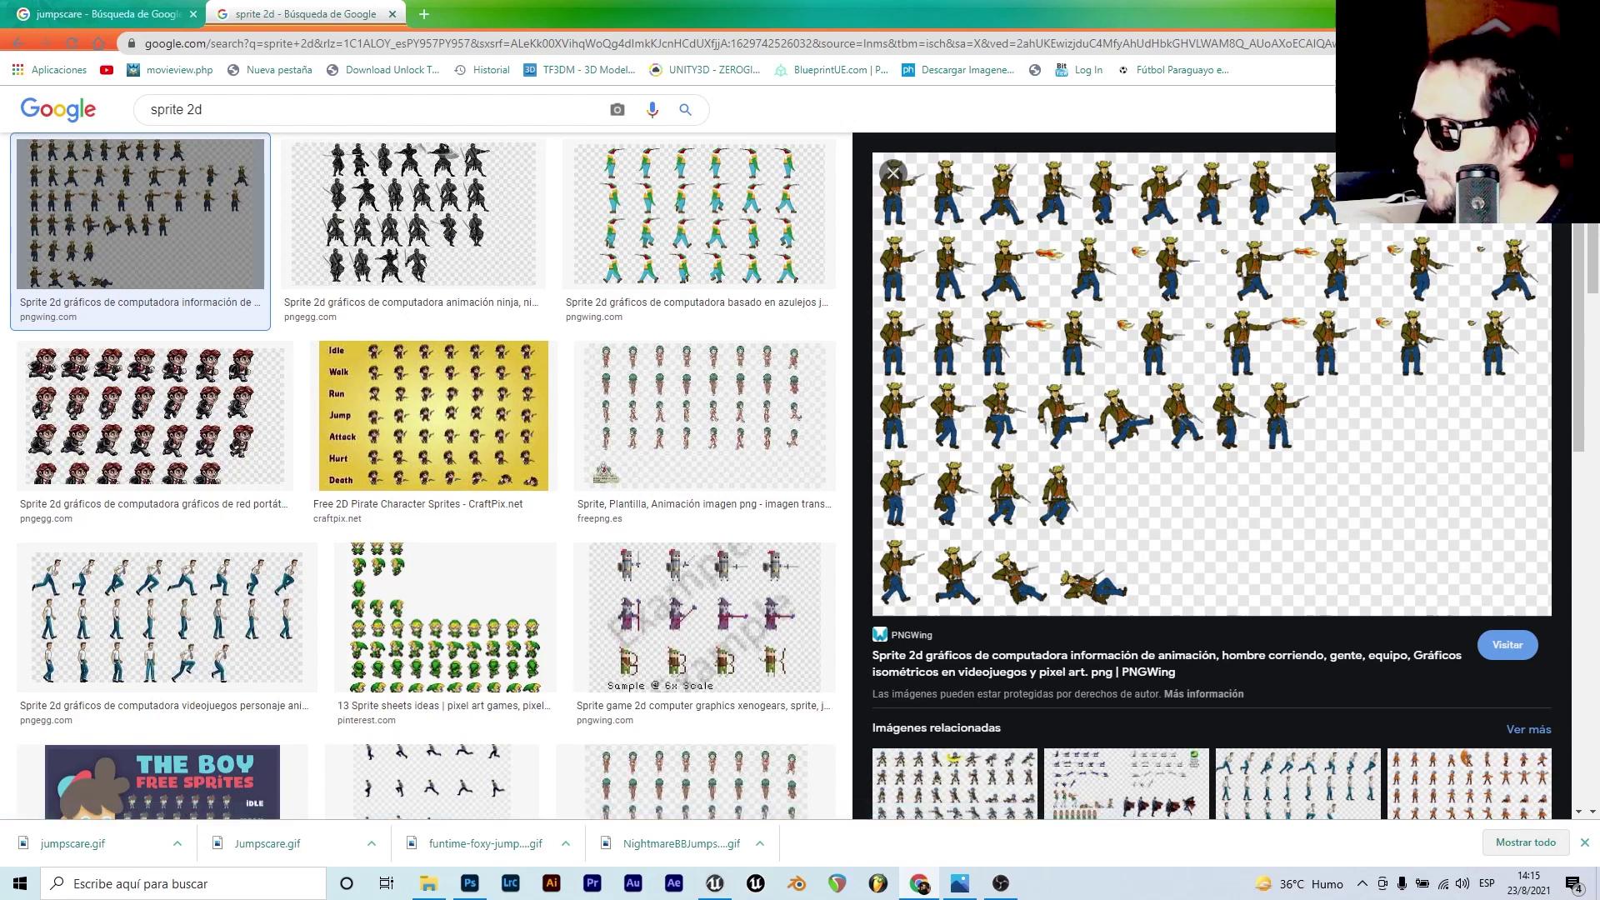
{"action": "left_click", "coordinate": [428, 883]}
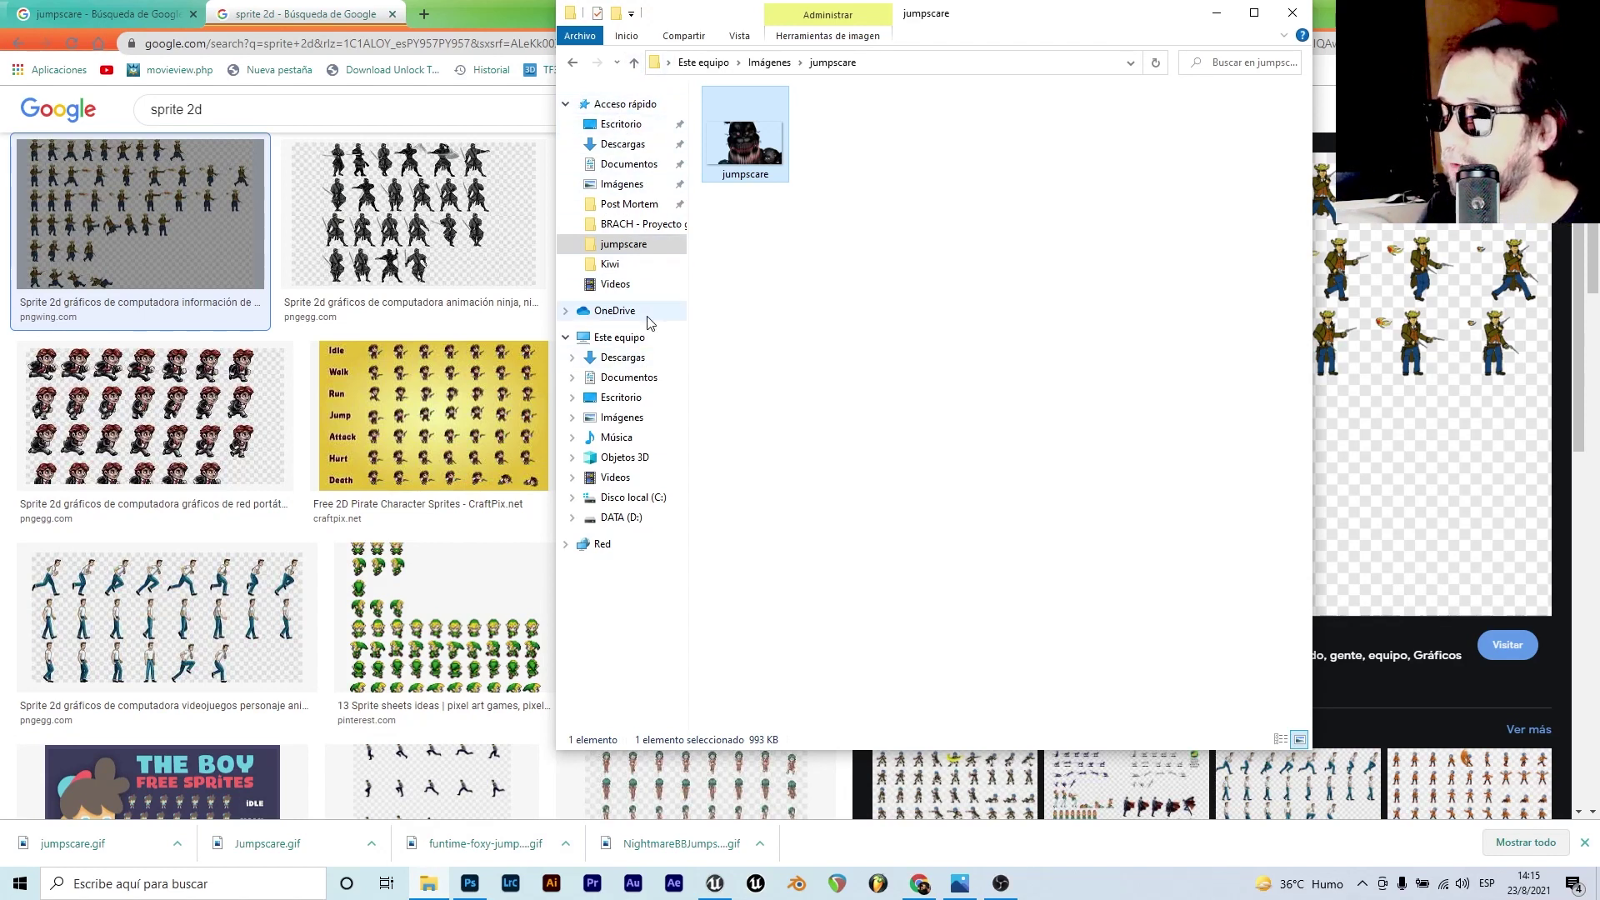
- Launch GlueIT 1.06.exe from the Descargas\GlueIT-1.06 folder
{"action": "left_click", "coordinate": [623, 356]}
{"action": "scroll", "coordinate": [962, 357], "scroll_direction": "down", "scroll_amount": 10}
{"action": "double_click", "coordinate": [752, 685]}
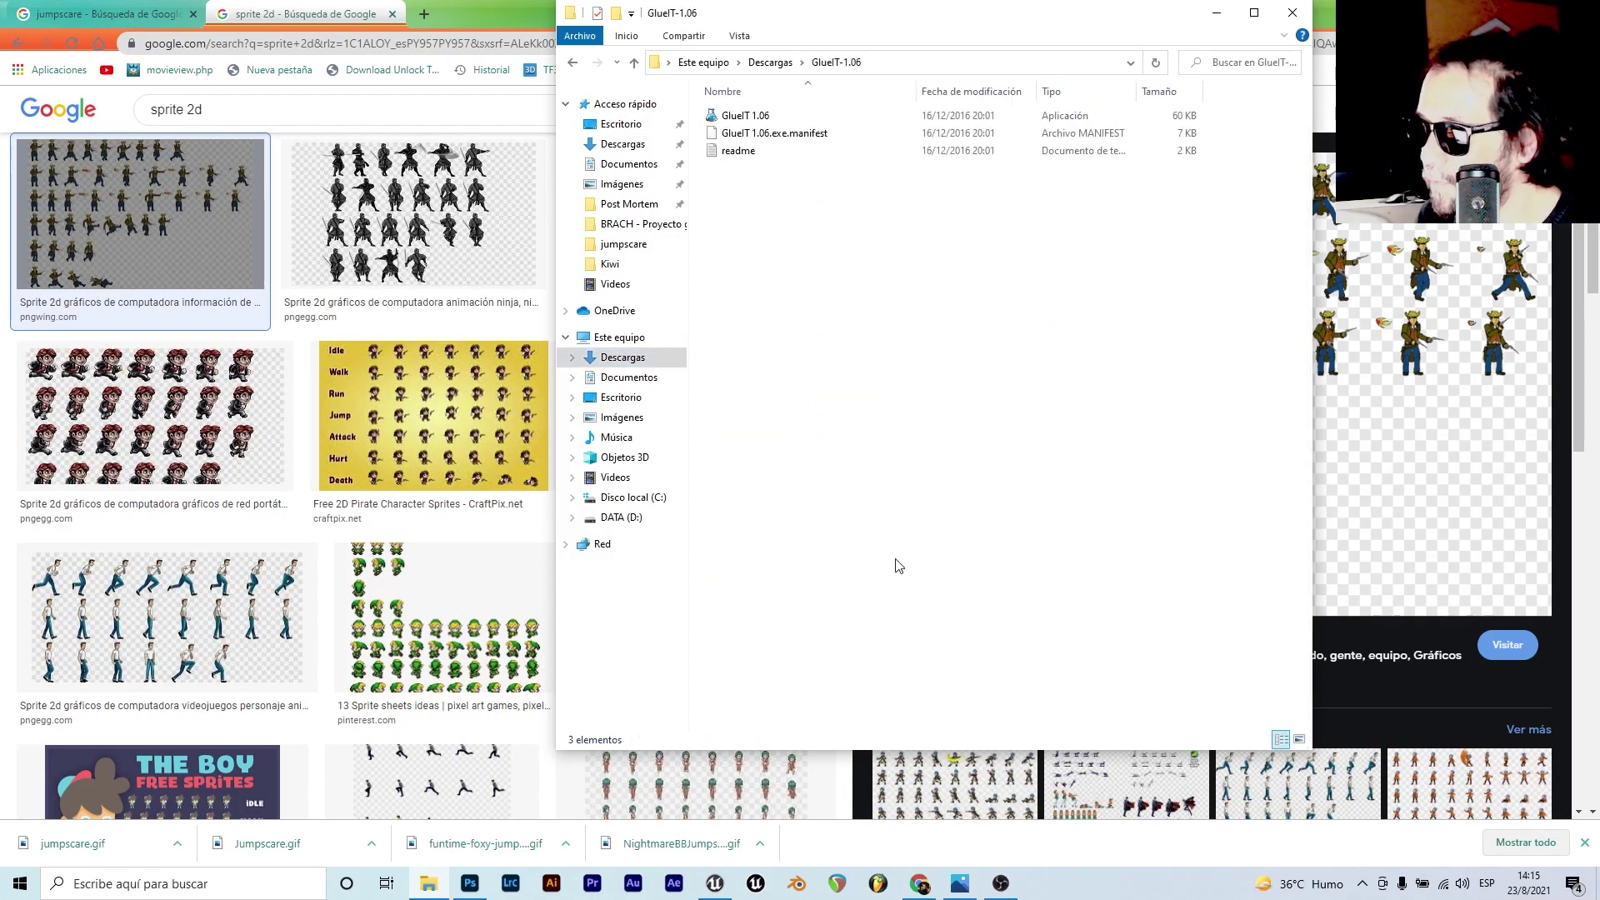
{"action": "double_click", "coordinate": [745, 116]}
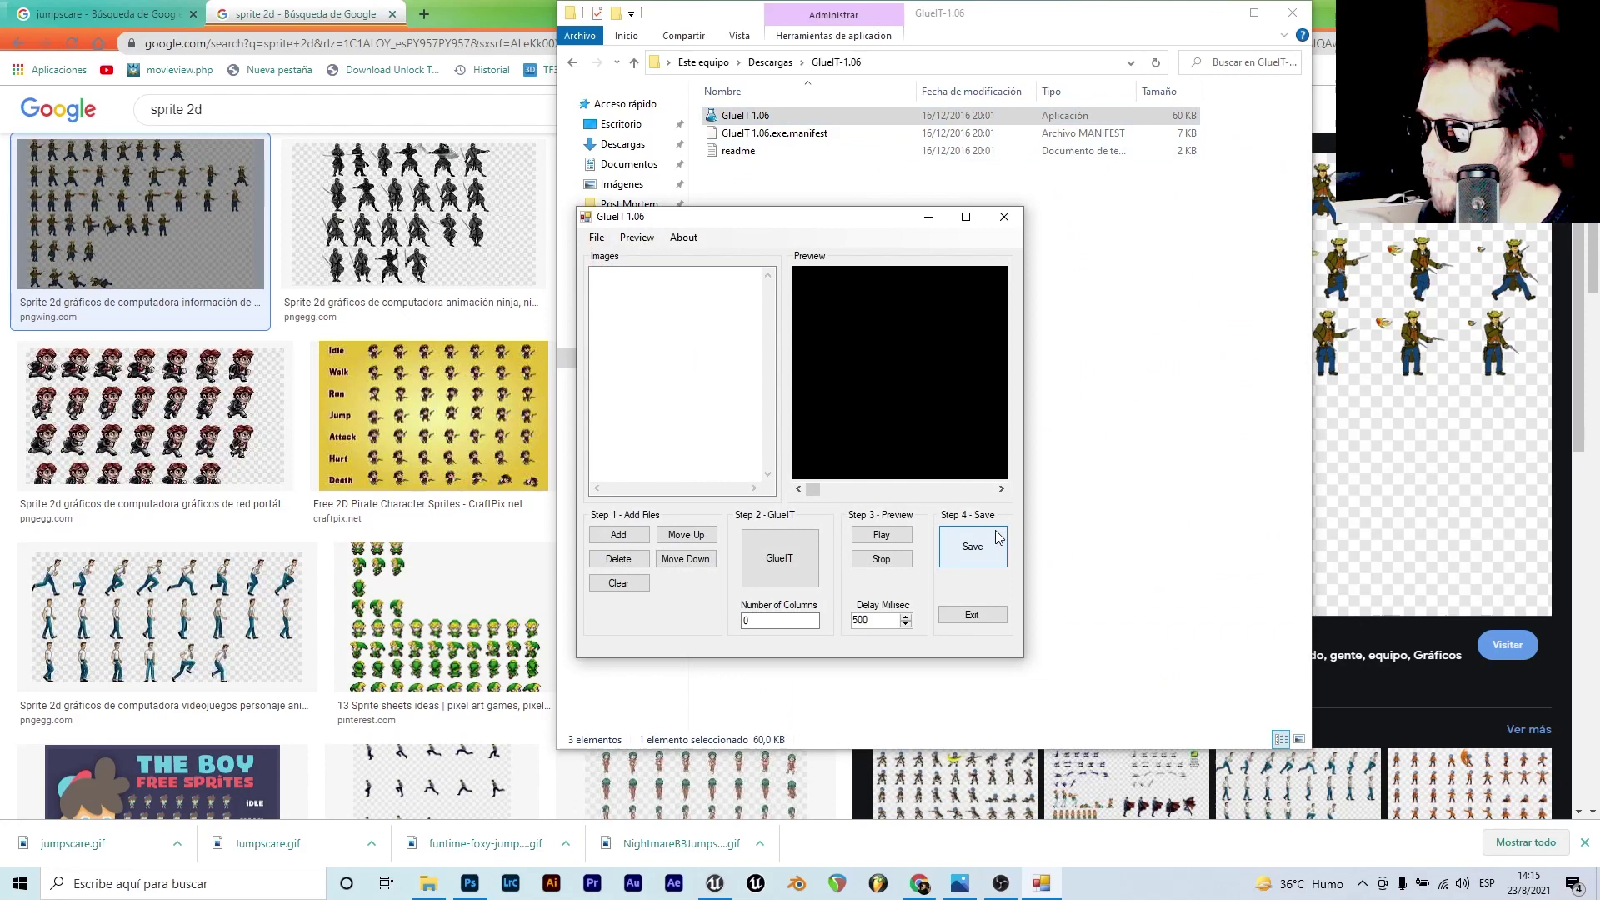
{"action": "left_click", "coordinate": [472, 886]}
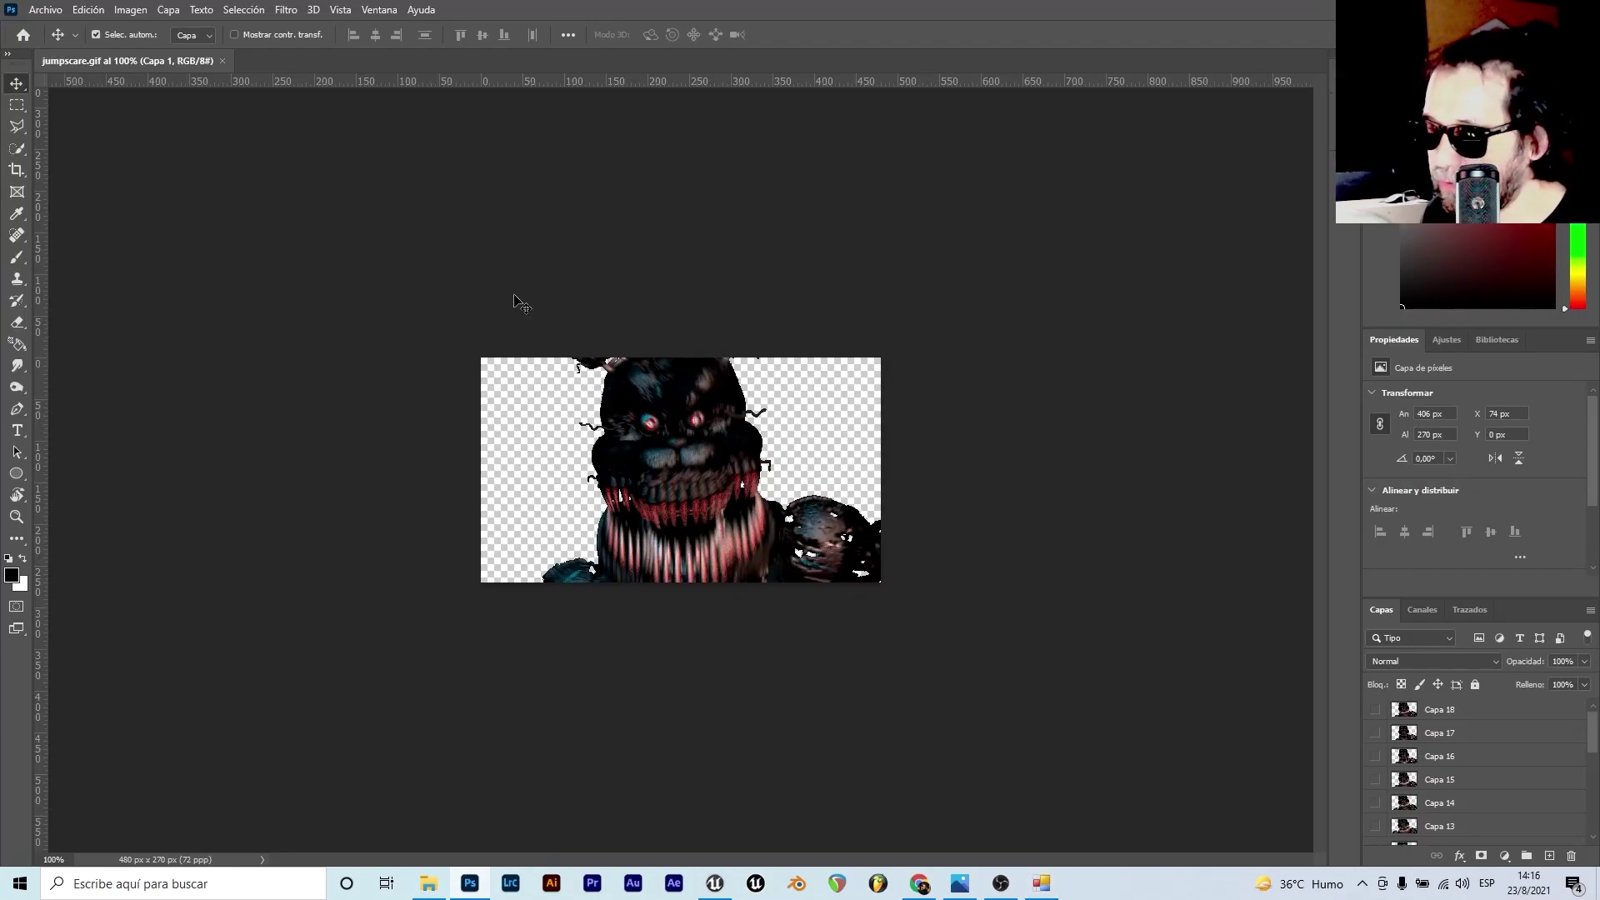
- Run File > Export > Layers to Files with the jumpscare folder as destination
{"action": "left_click", "coordinate": [44, 7]}
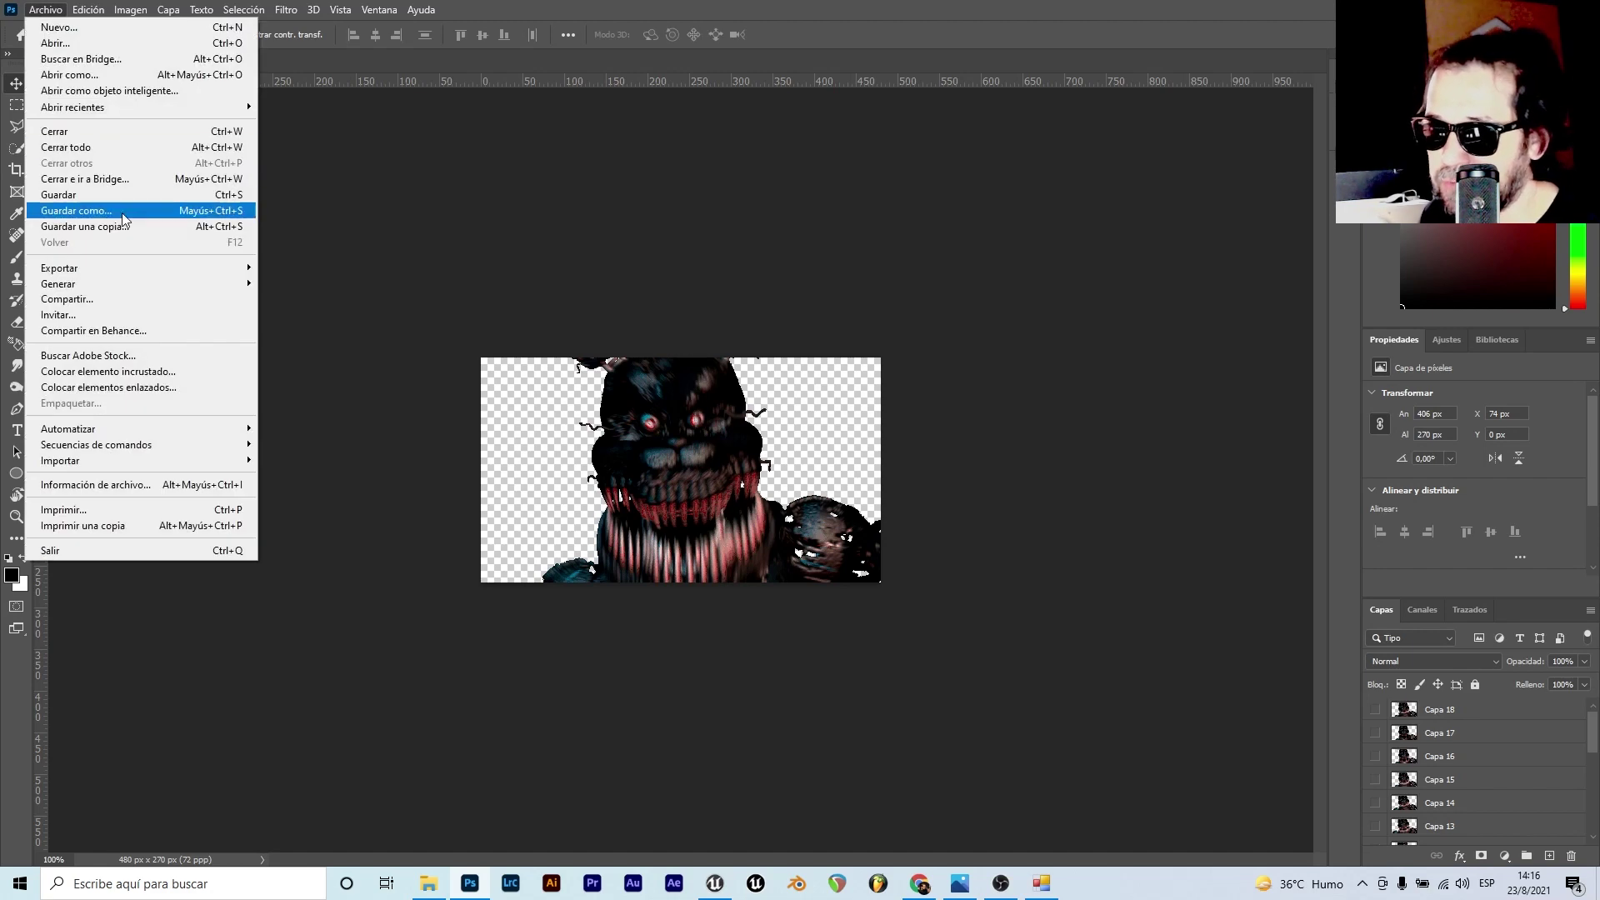
{"action": "mouse_move", "coordinate": [133, 267]}
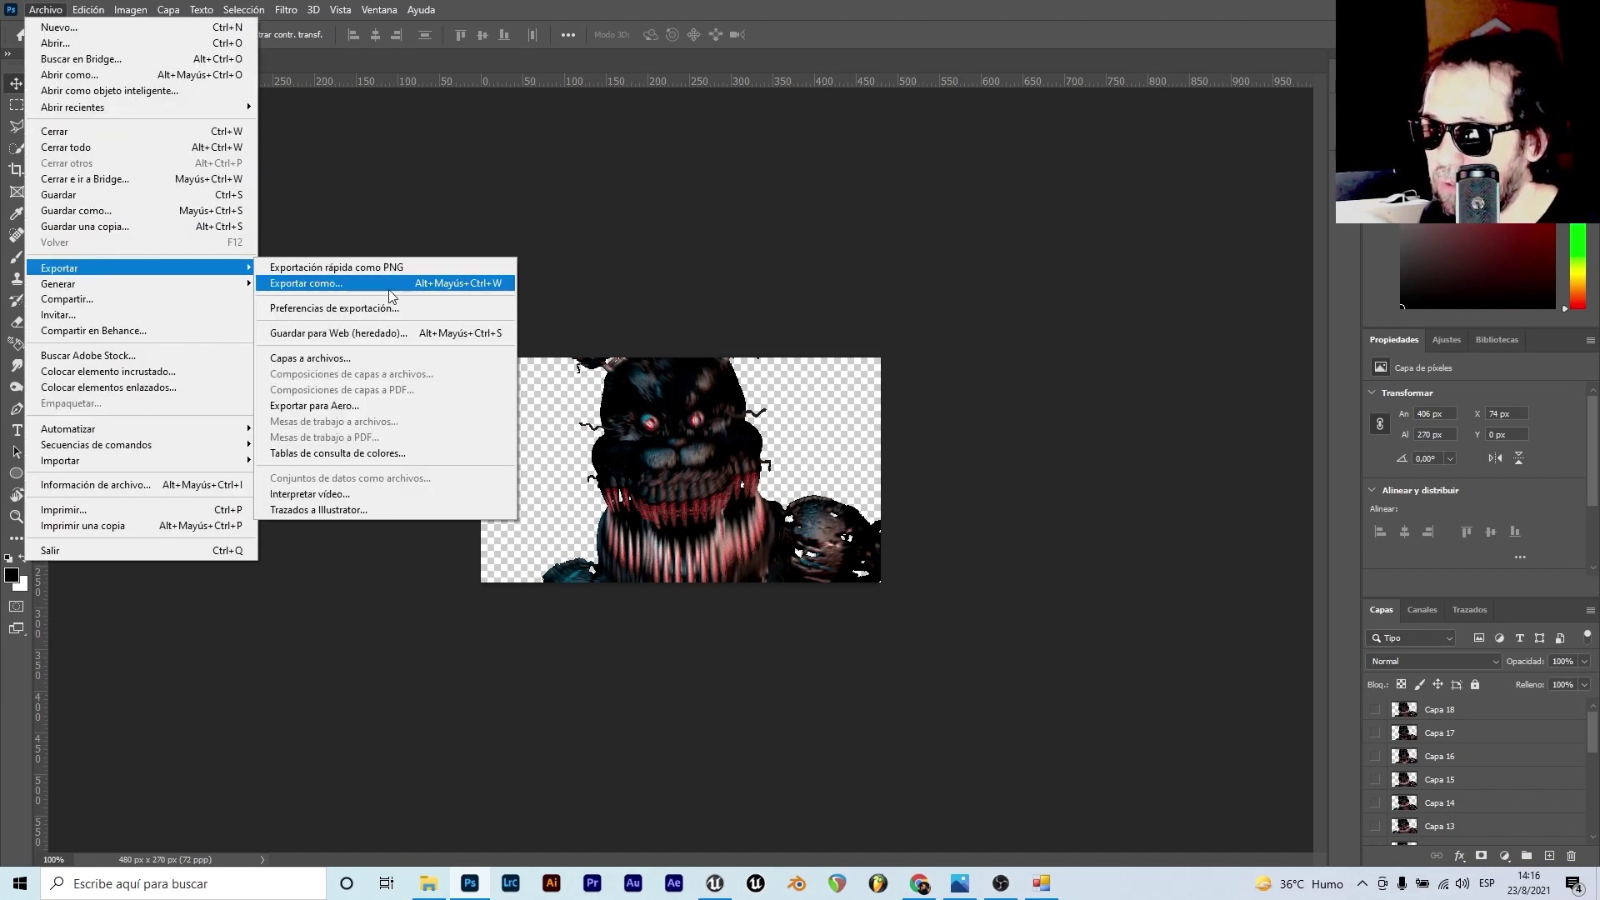
{"action": "left_click", "coordinate": [358, 363]}
{"action": "left_click", "coordinate": [792, 287]}
{"action": "left_click", "coordinate": [871, 281]}
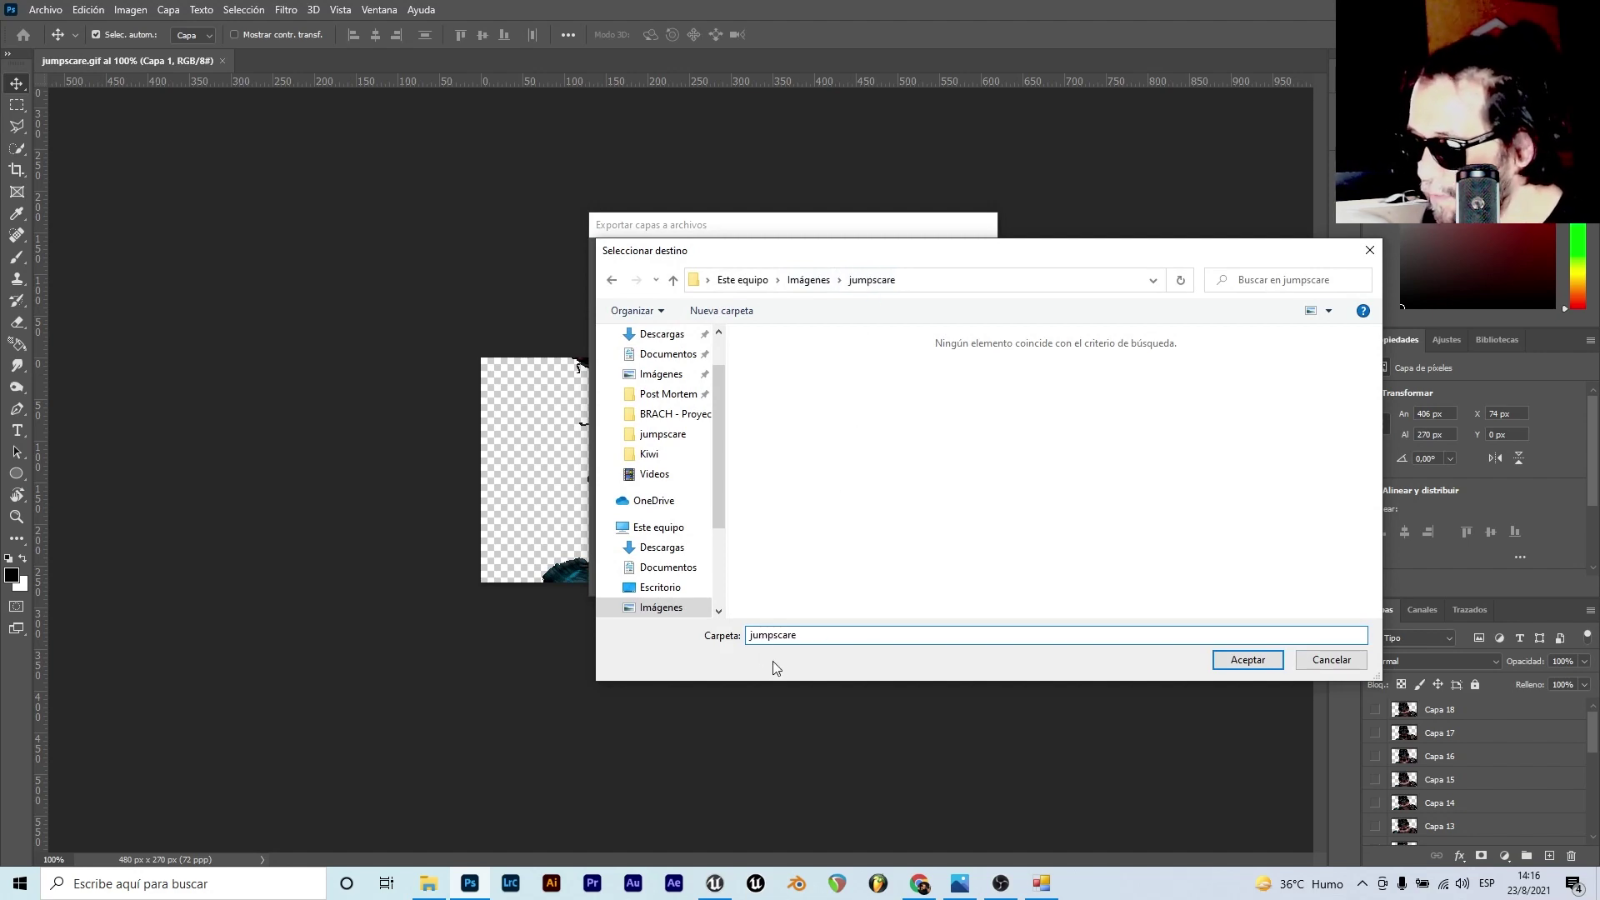
{"action": "left_click", "coordinate": [1228, 664]}
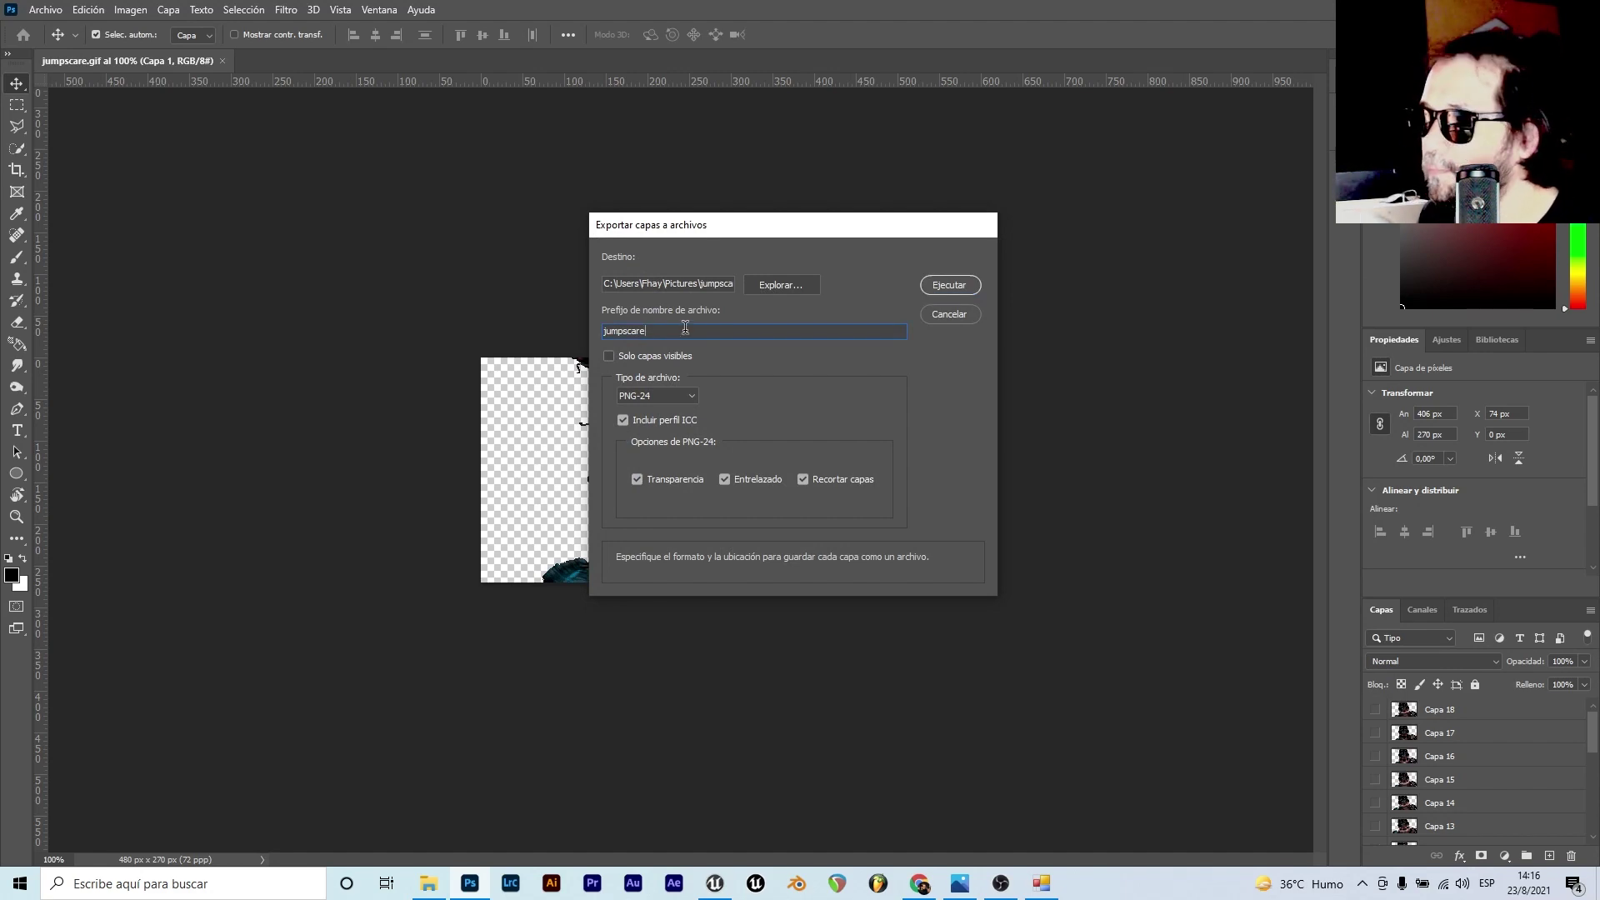
{"action": "left_click", "coordinate": [955, 285]}
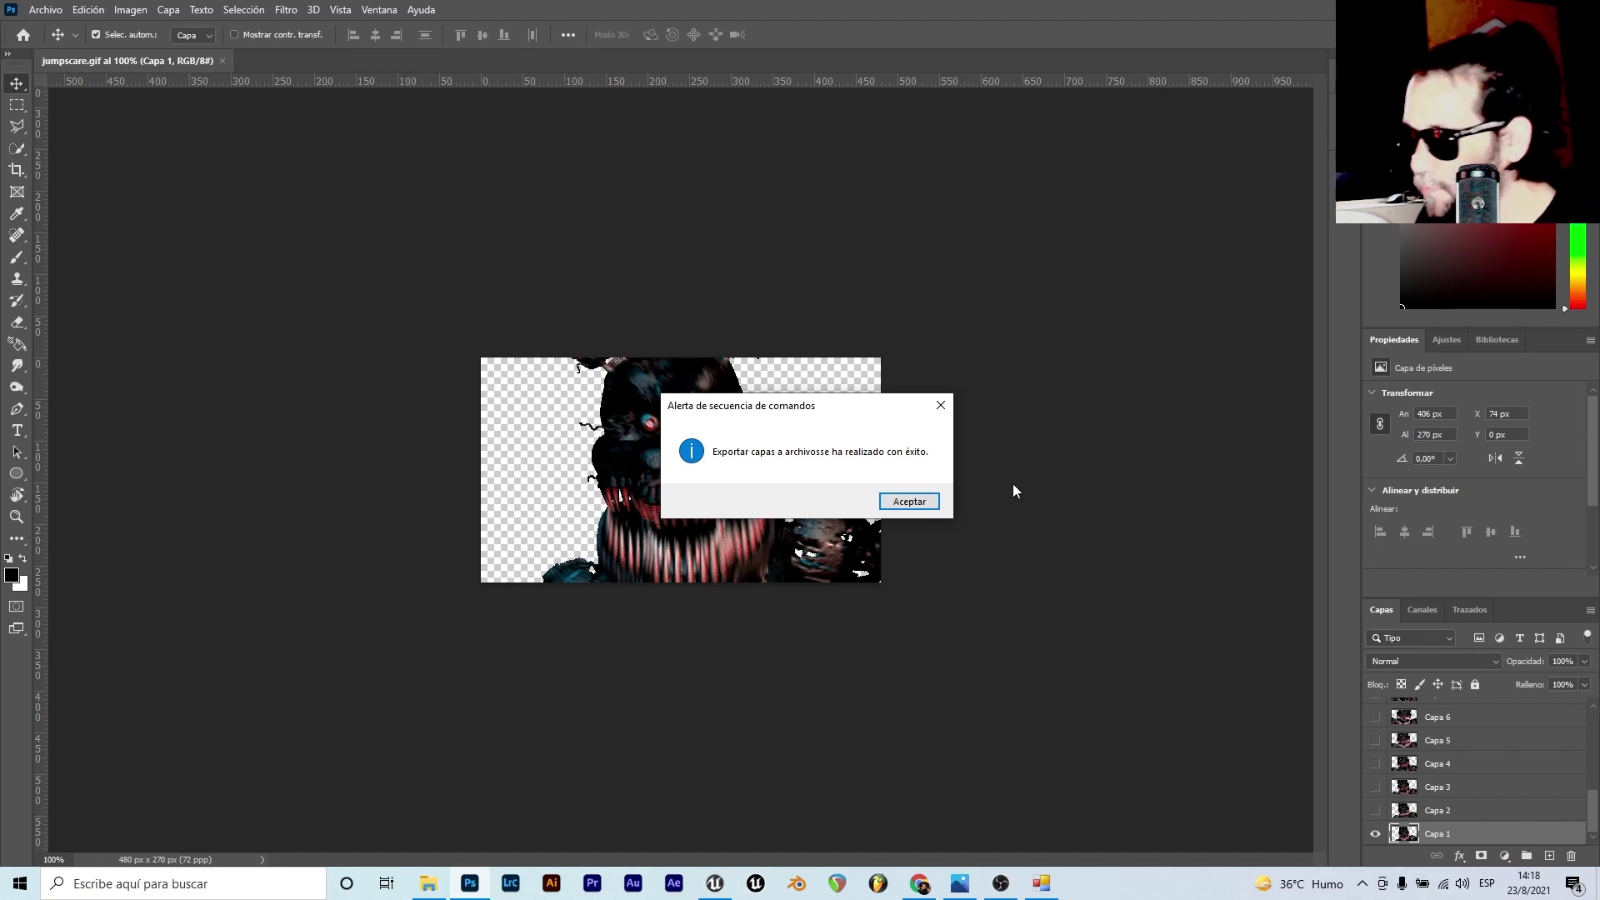
{"action": "left_click", "coordinate": [927, 507]}
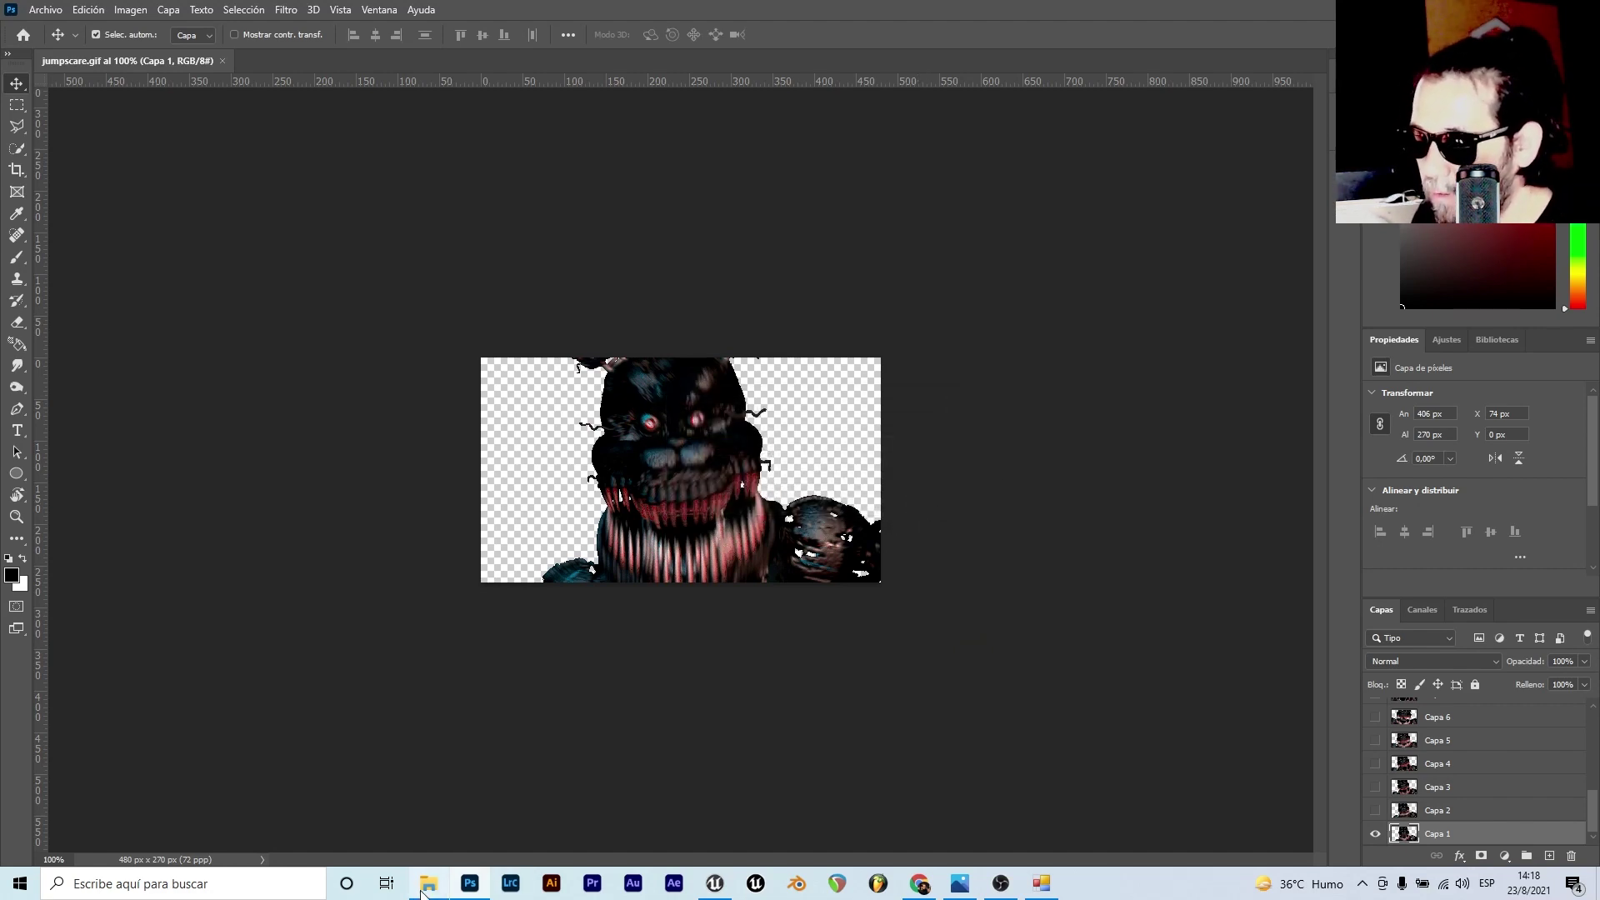
- Open the Imágenes\jumpscare folder in File Explorer
{"action": "left_click", "coordinate": [425, 888]}
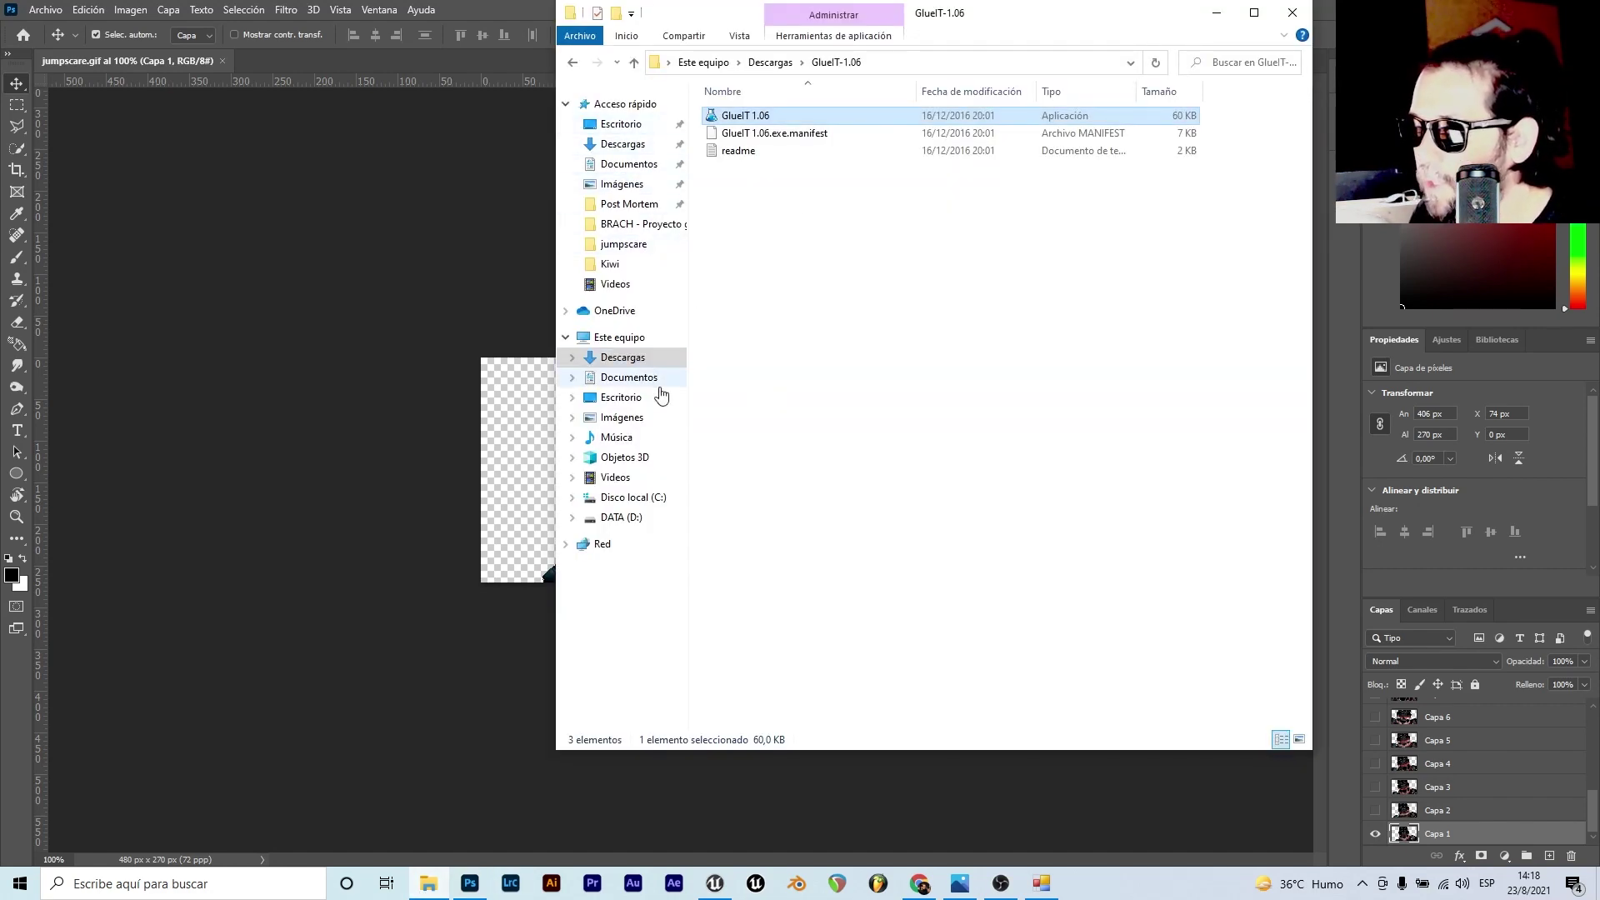
{"action": "left_click", "coordinate": [621, 417]}
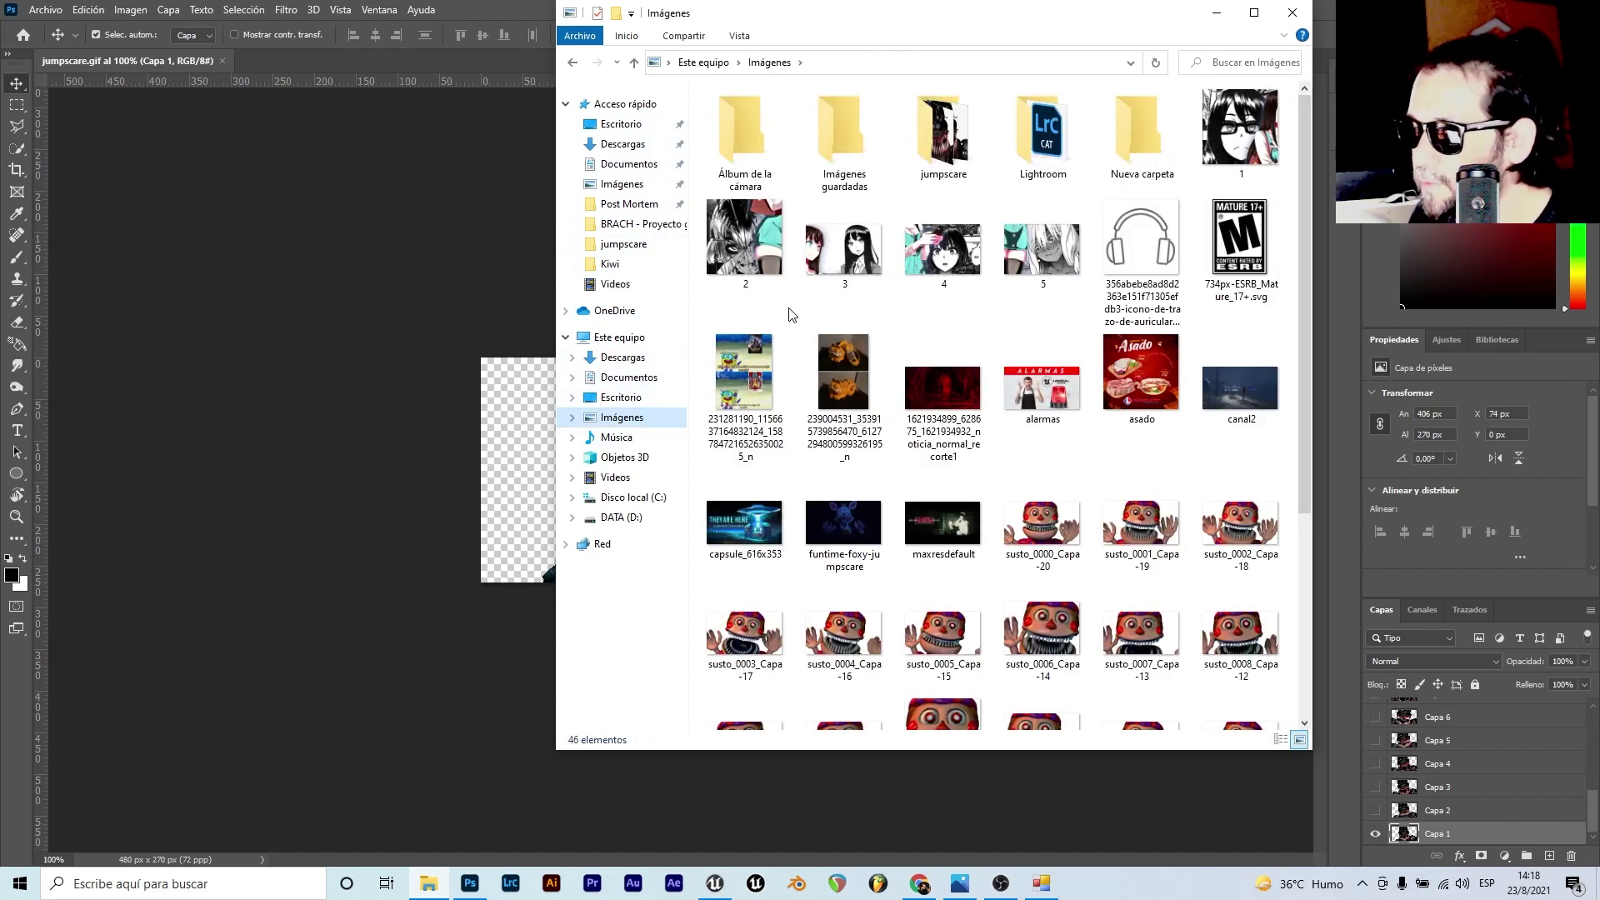
{"action": "left_click", "coordinate": [948, 152]}
{"action": "double_click", "coordinate": [948, 153]}
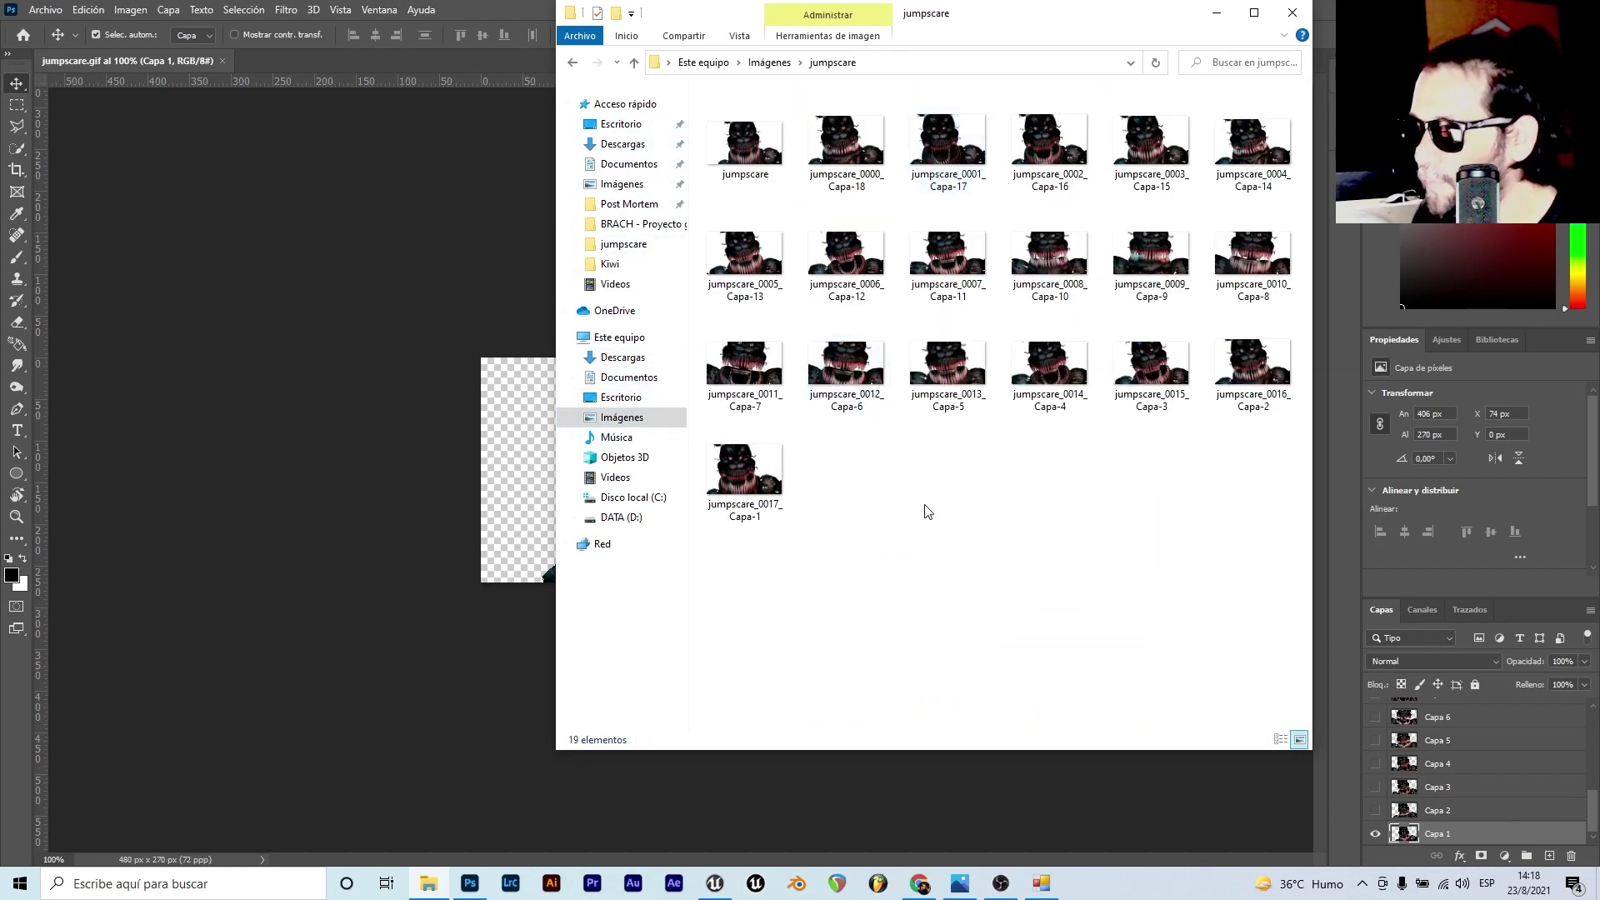
- Look through the exported jumpscare_0000 through jumpscare_0017 frame images
{"action": "left_click", "coordinate": [861, 152]}
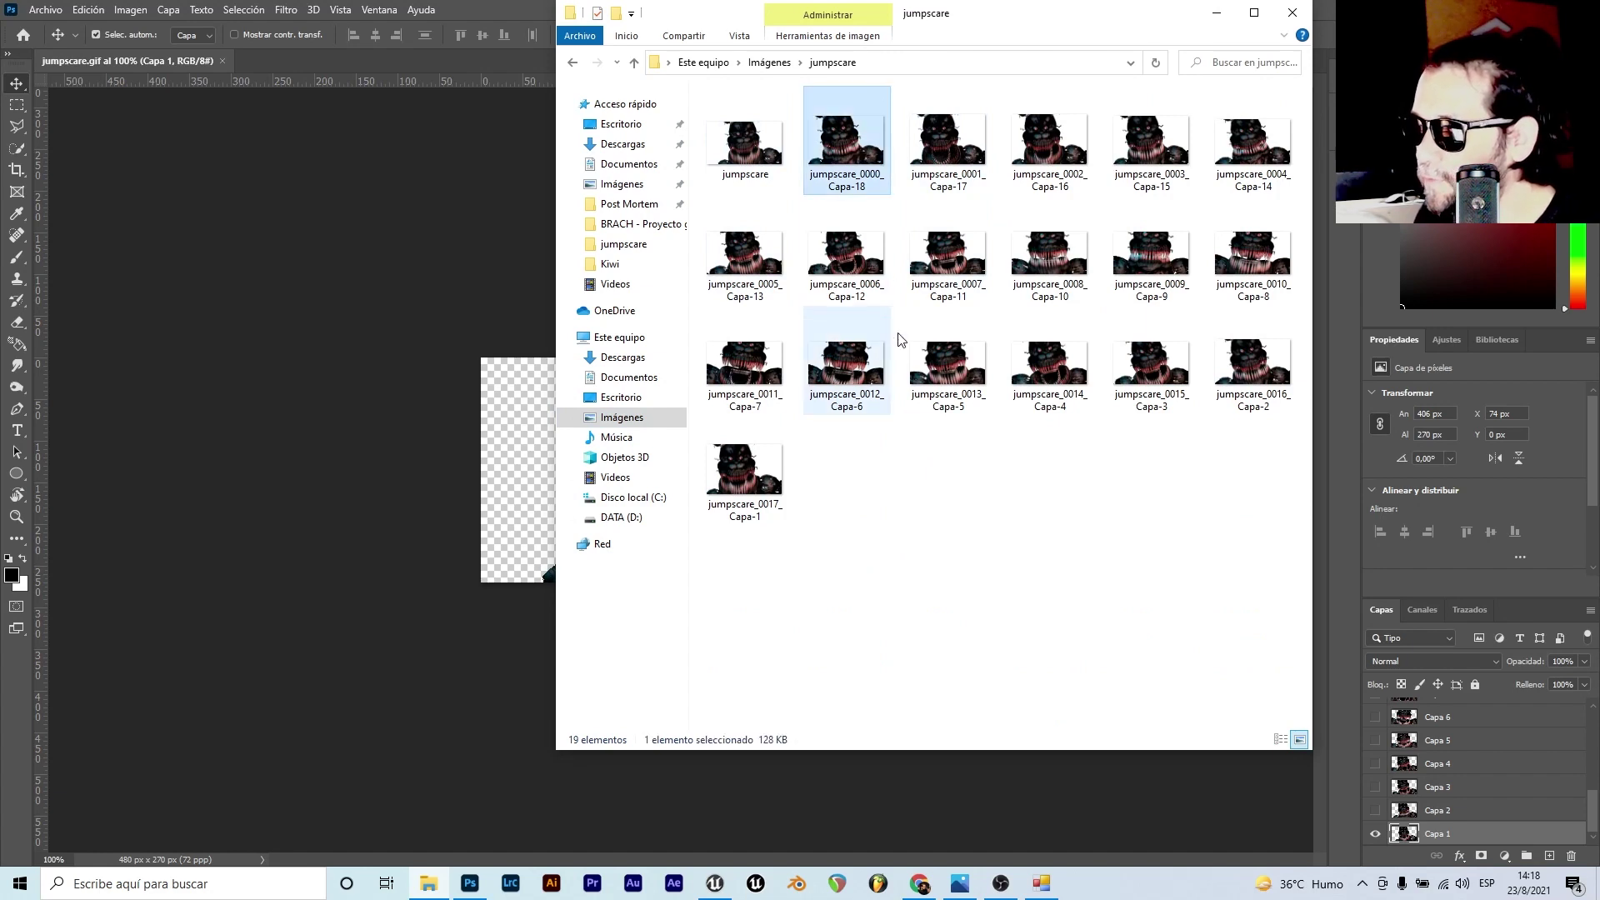
{"action": "left_click", "coordinate": [948, 150]}
{"action": "left_click", "coordinate": [1033, 147]}
{"action": "left_click", "coordinate": [1151, 146]}
{"action": "left_click", "coordinate": [1268, 143]}
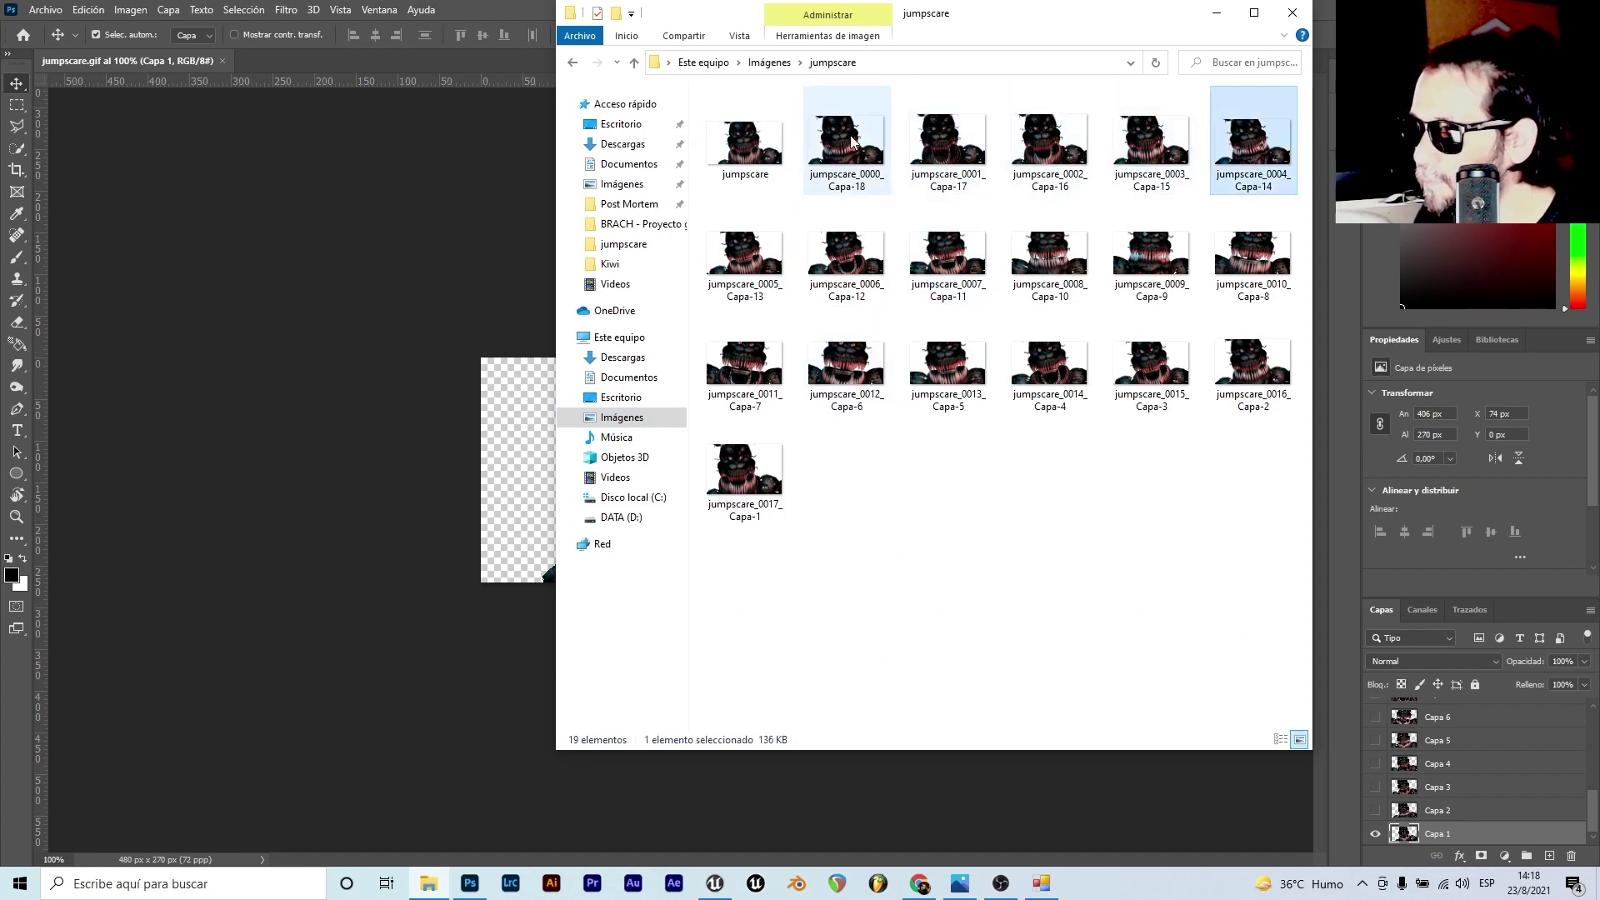
{"action": "left_click", "coordinate": [846, 143]}
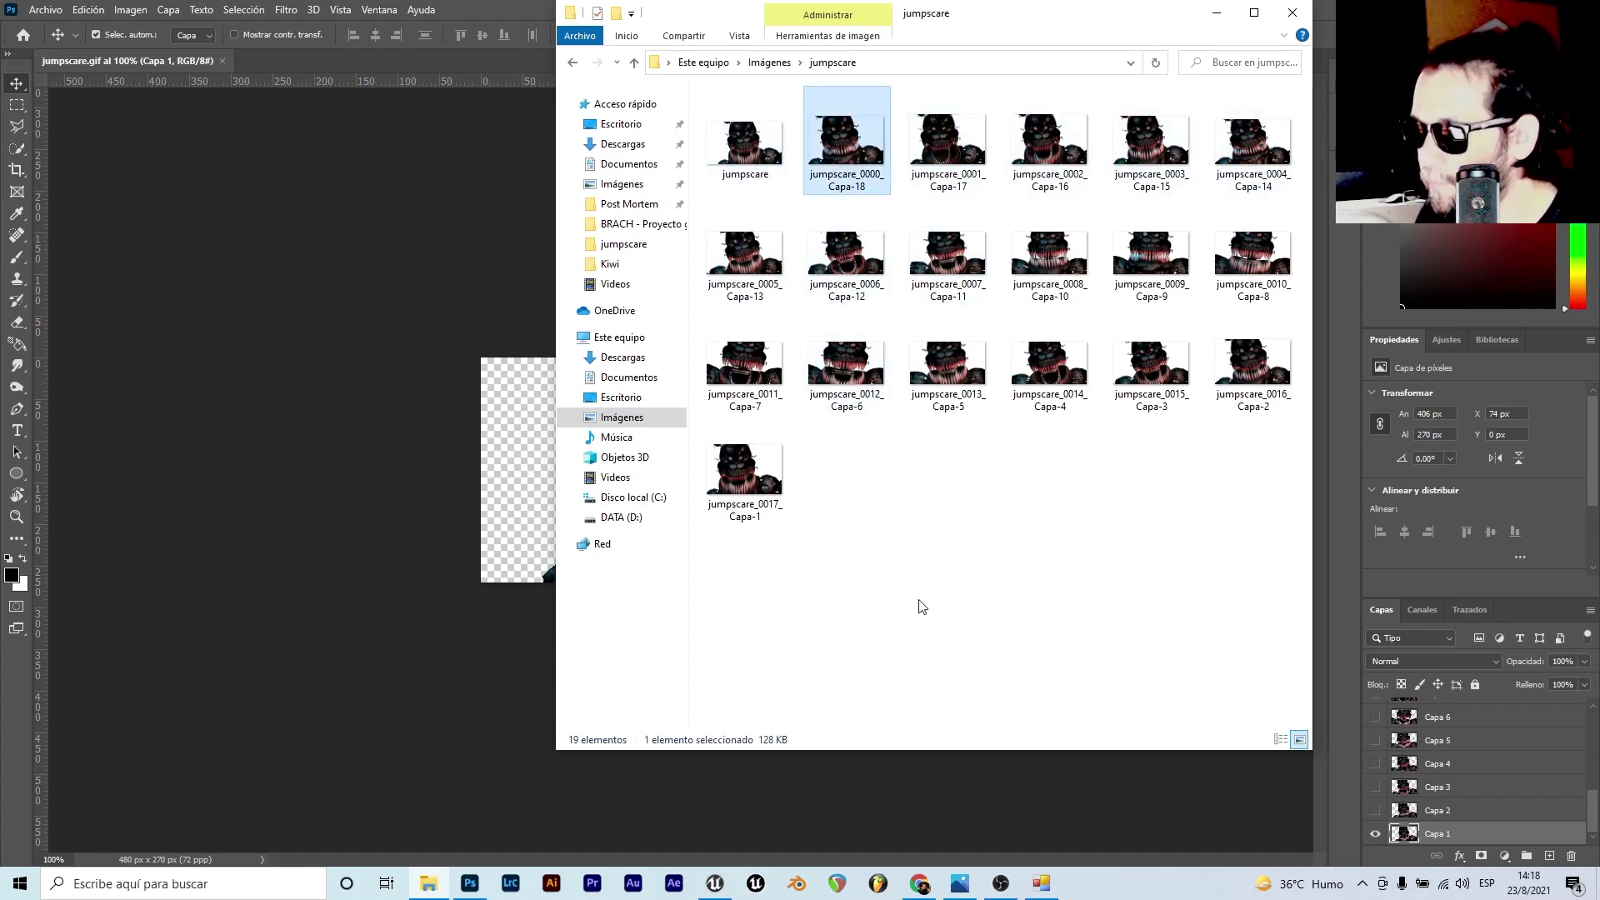
{"action": "left_click", "coordinate": [1041, 883]}
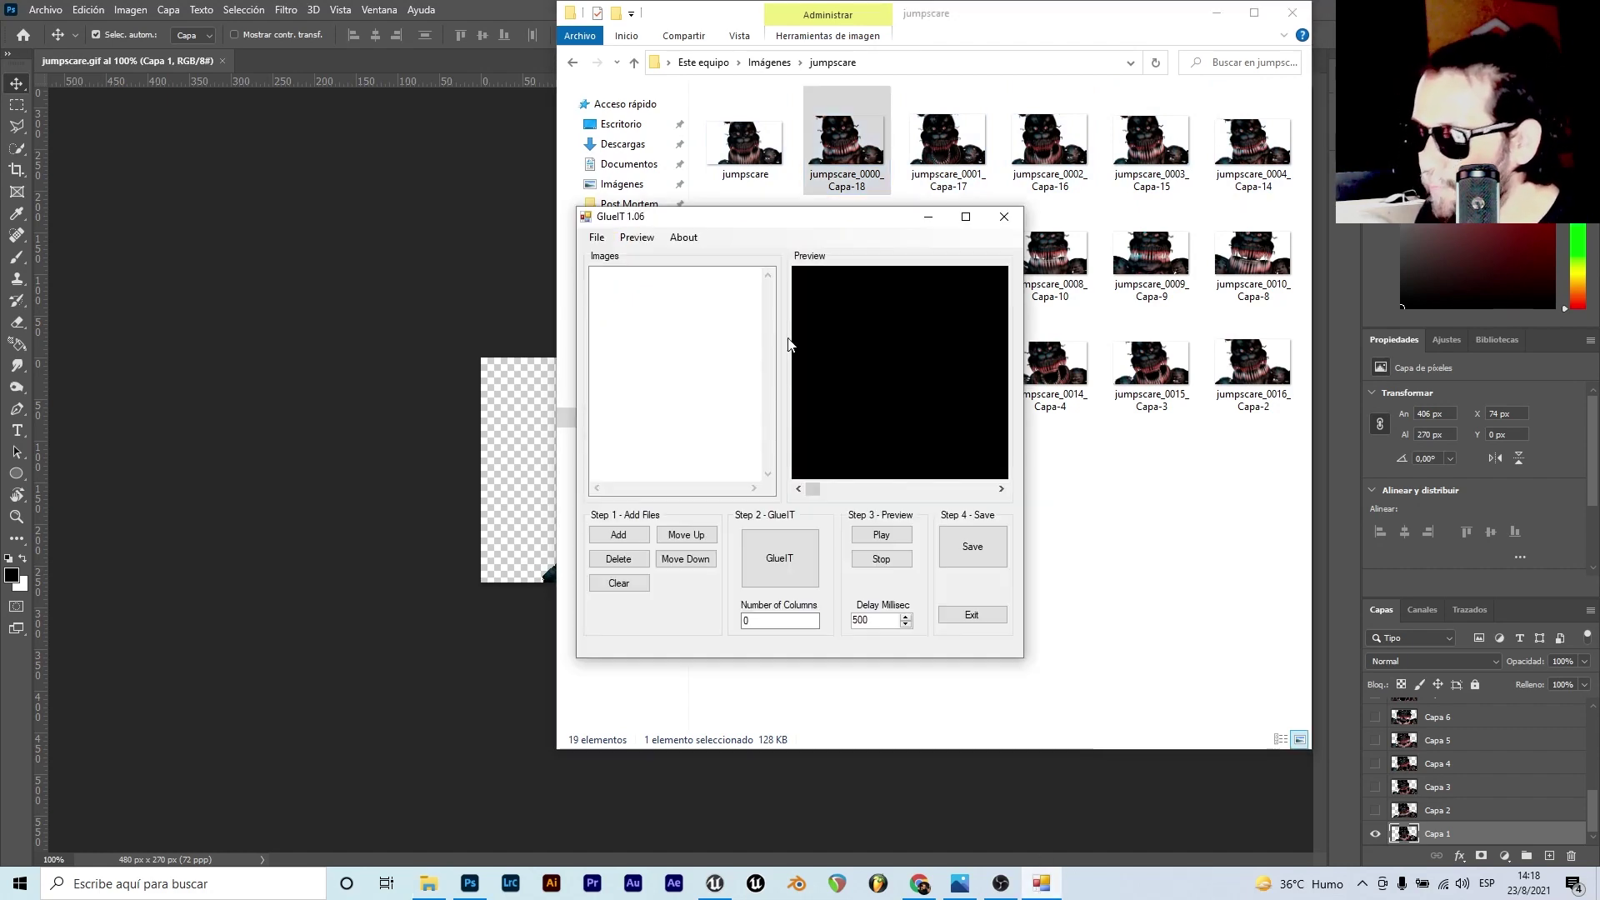
- Add jumpscare_0000 through jumpscare_0017 PNGs to GlueIT's image list, then select the columns value
{"action": "left_click_drag", "start_coordinate": [786, 213], "coordinate": [494, 203]}
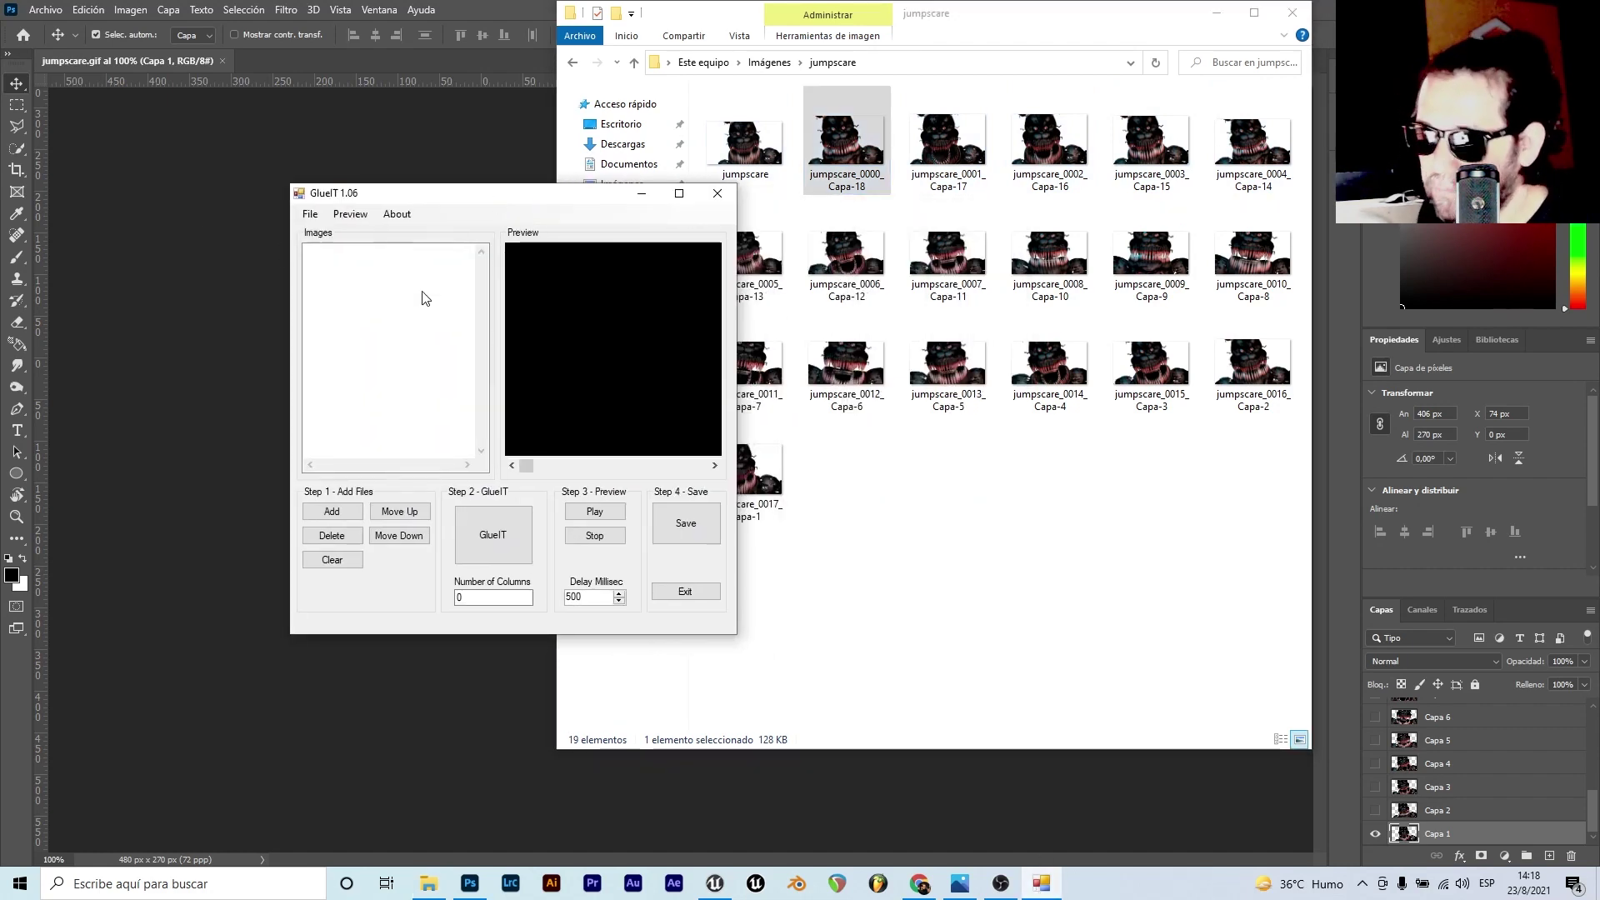
{"action": "left_click", "coordinate": [333, 512]}
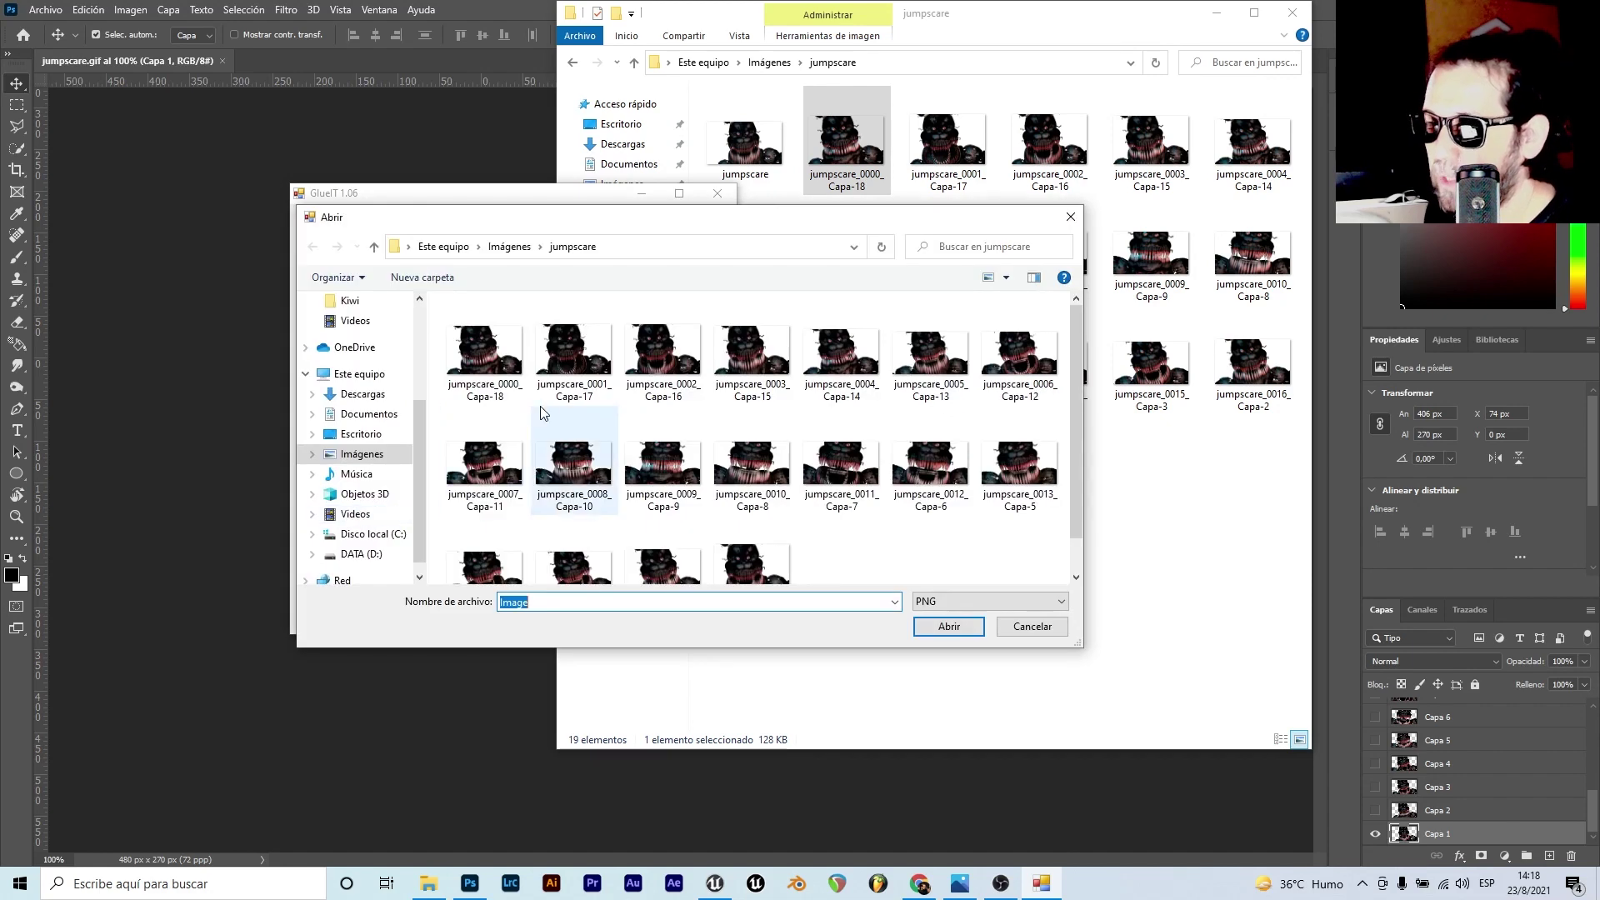
{"action": "scroll", "coordinate": [744, 464], "scroll_direction": "down", "scroll_amount": 1}
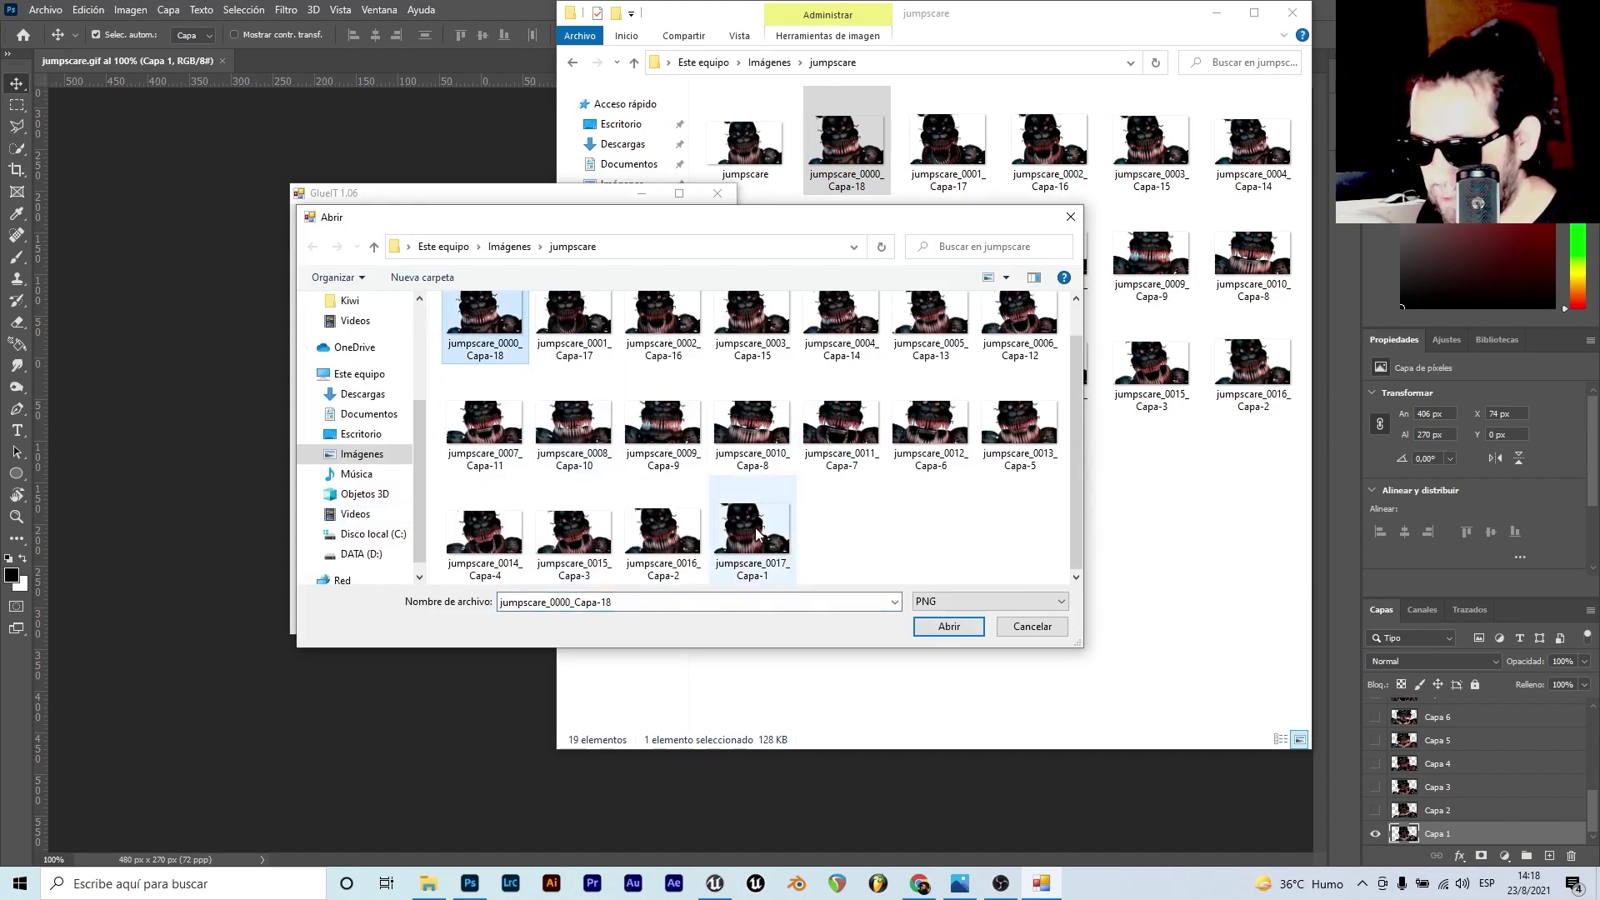
{"action": "left_click", "coordinate": [750, 536], "text": "shift"}
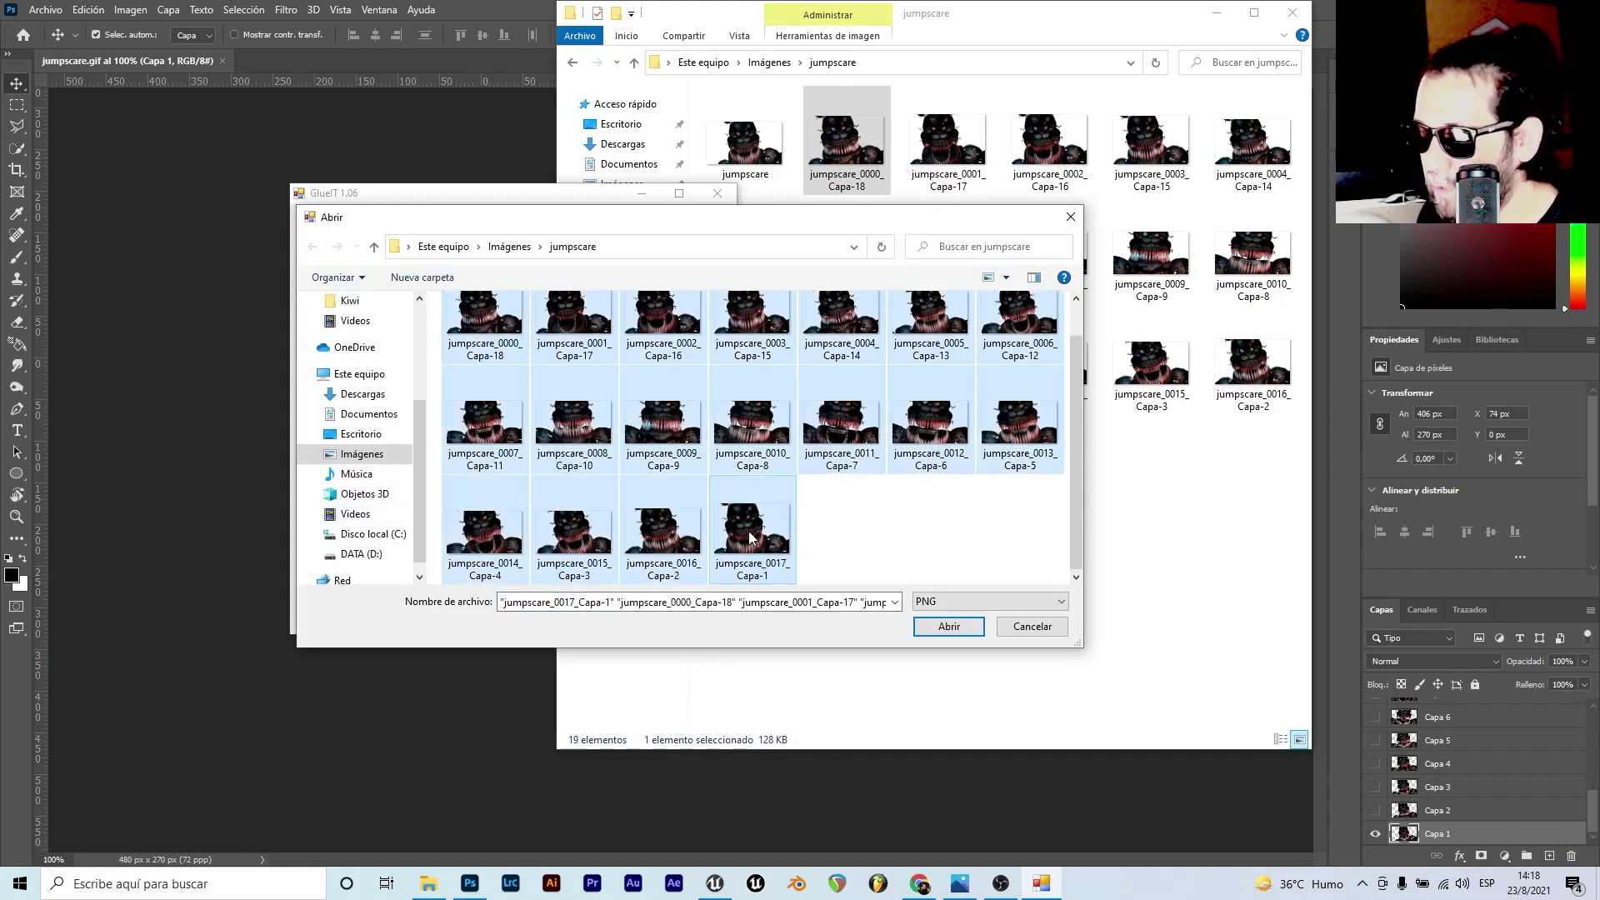
{"action": "left_click", "coordinate": [948, 627]}
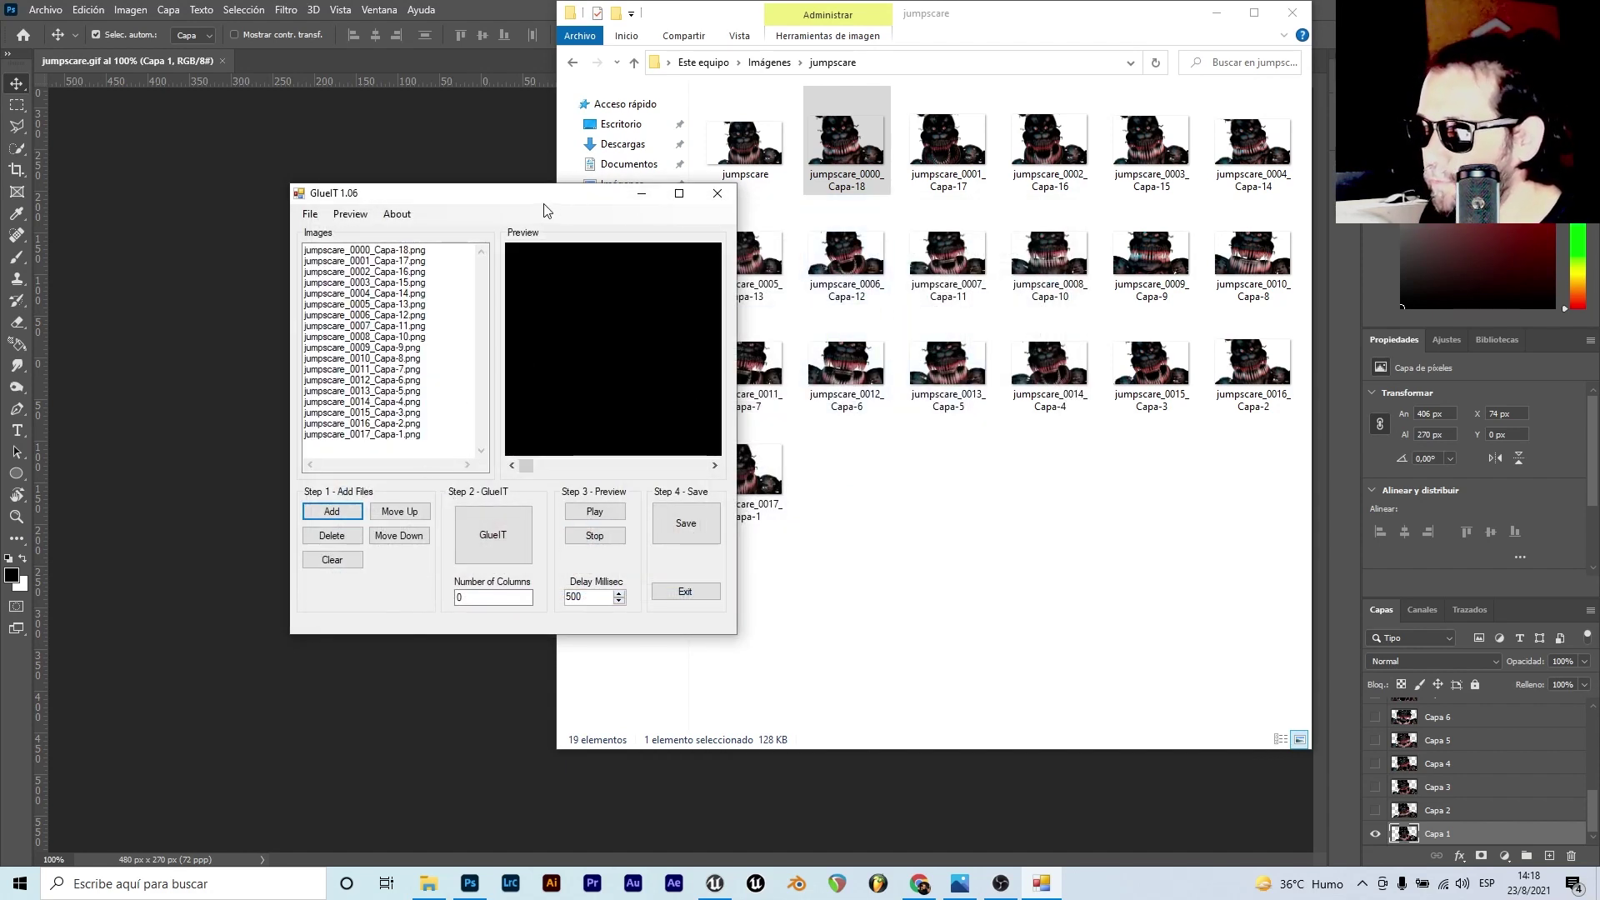
{"action": "left_click_drag", "start_coordinate": [591, 196], "coordinate": [476, 175]}
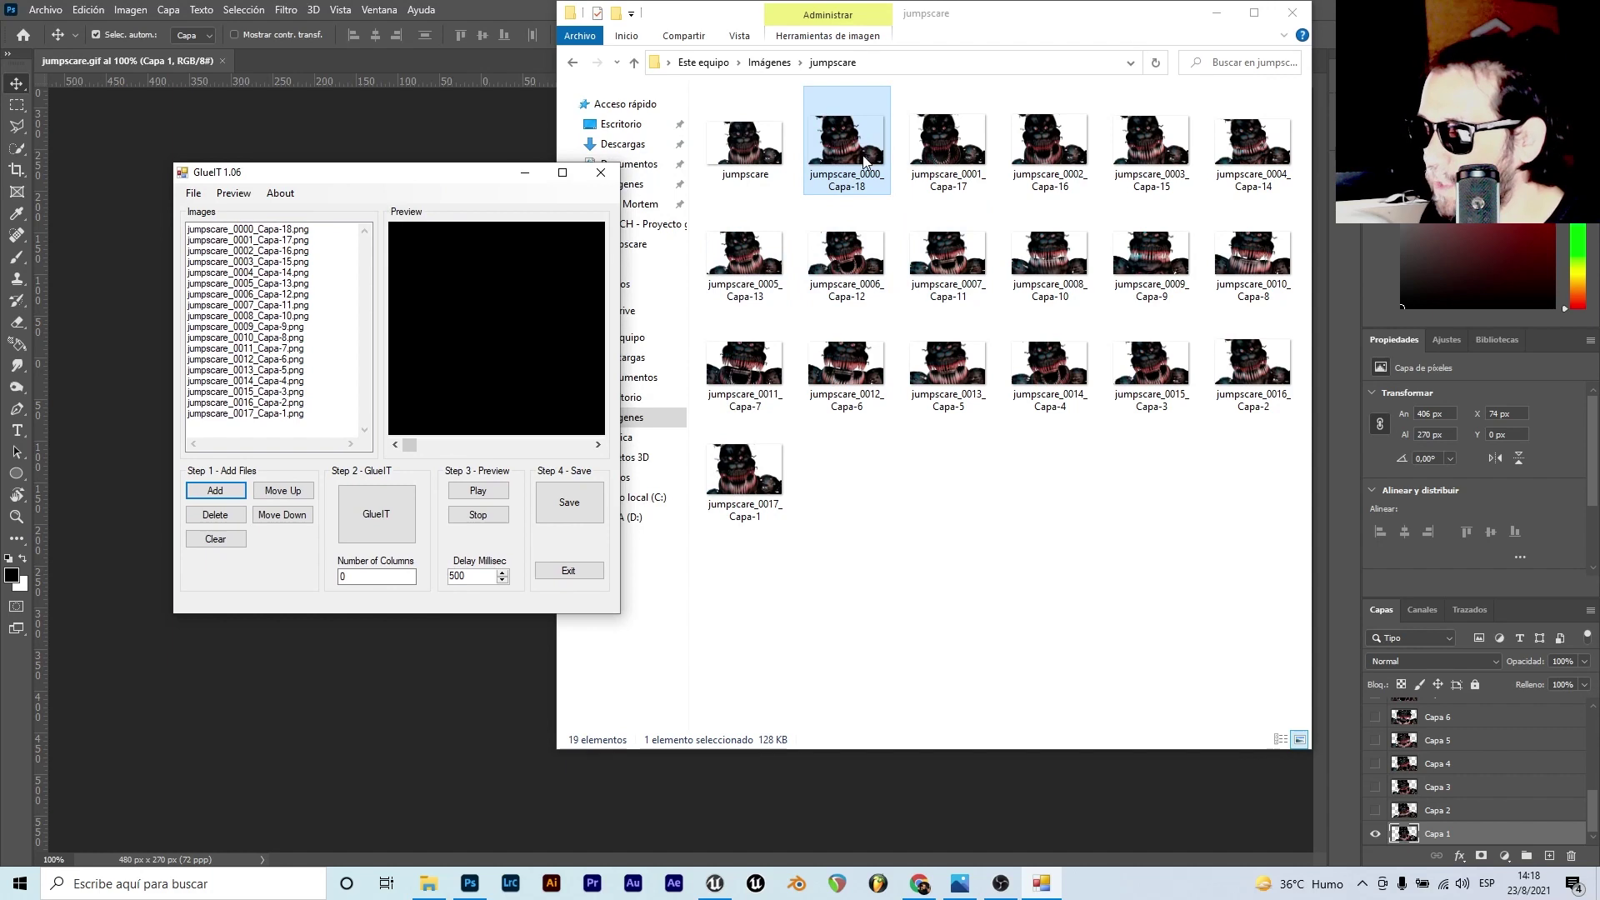
{"action": "left_click", "coordinate": [435, 194]}
{"action": "double_click", "coordinate": [343, 576]}
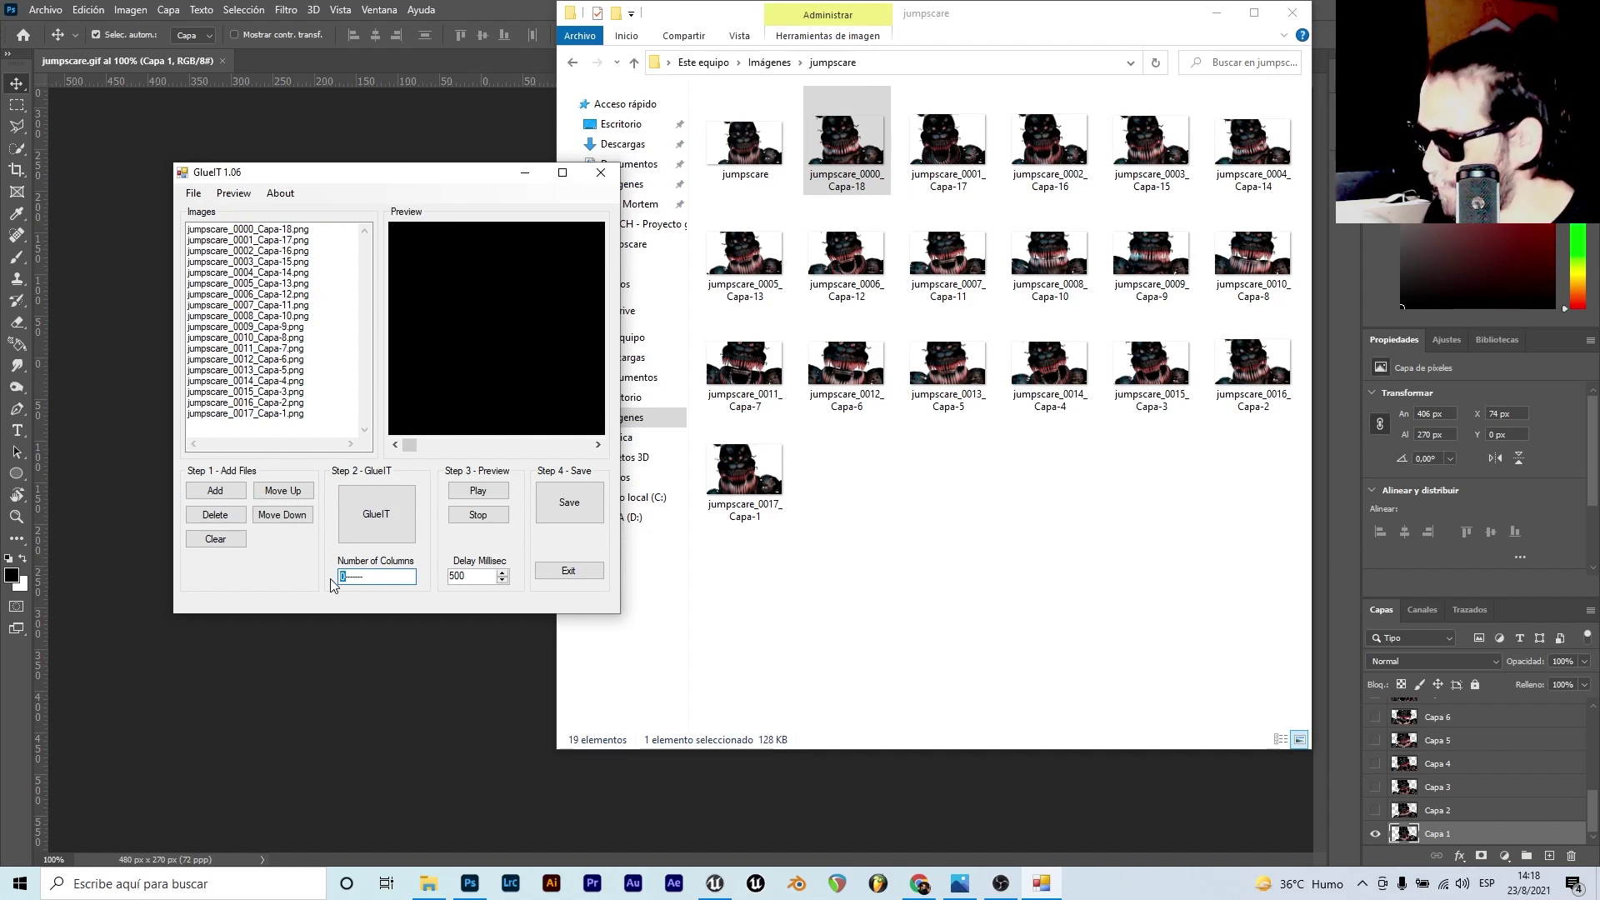
- Set Number of Columns to 4 and glue the frames into a sprite sheet
{"action": "type", "text": "4"}
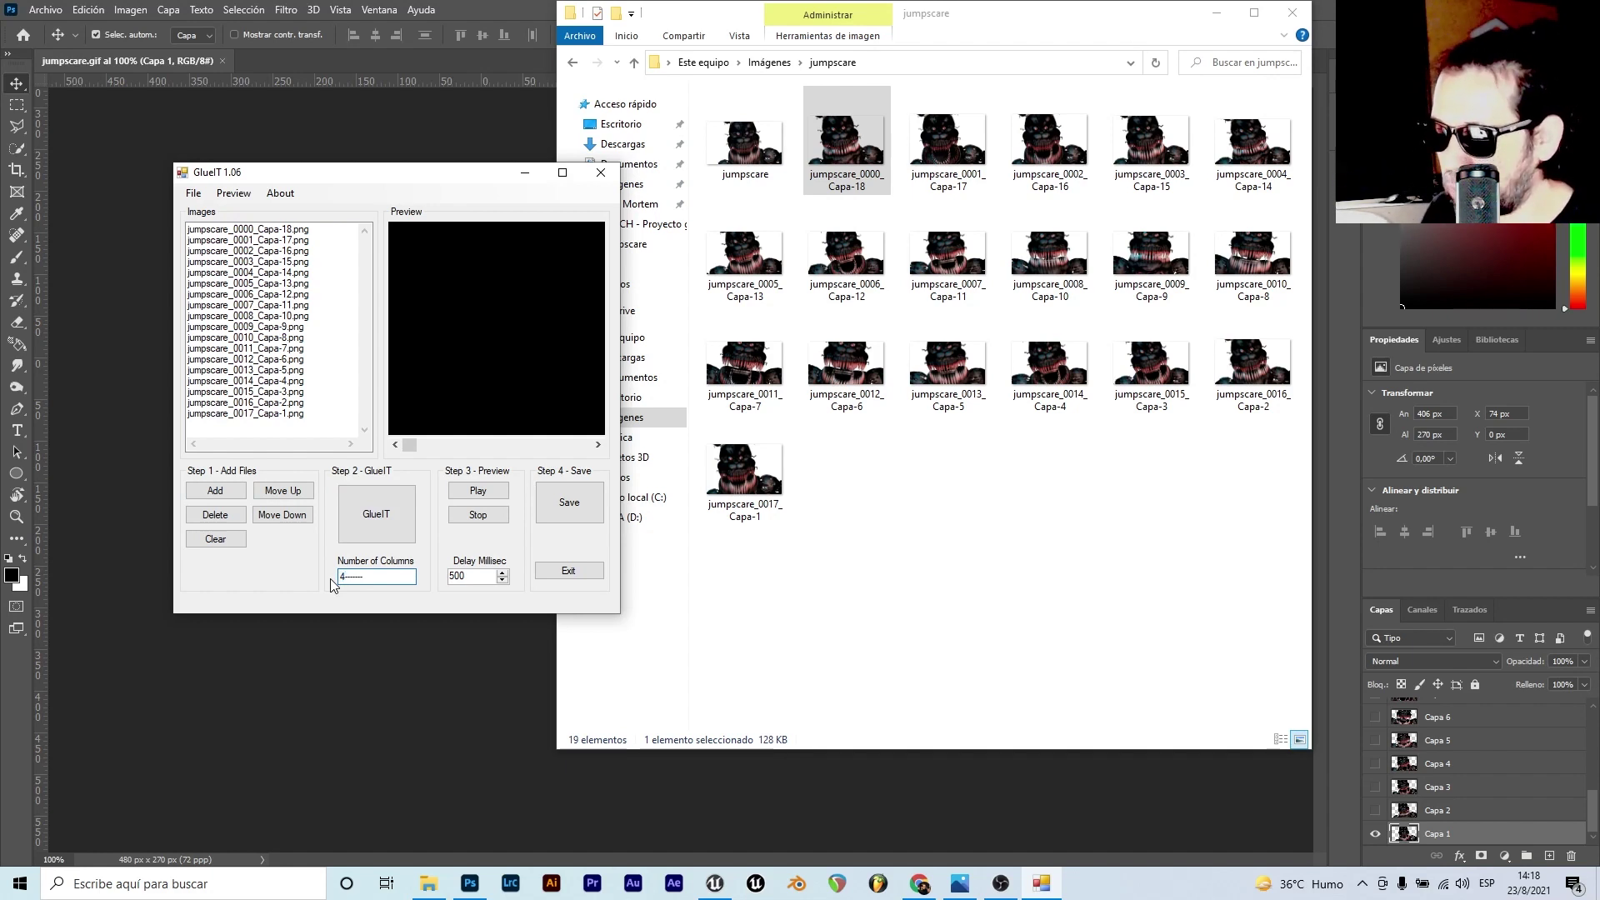
{"action": "left_click", "coordinate": [377, 523]}
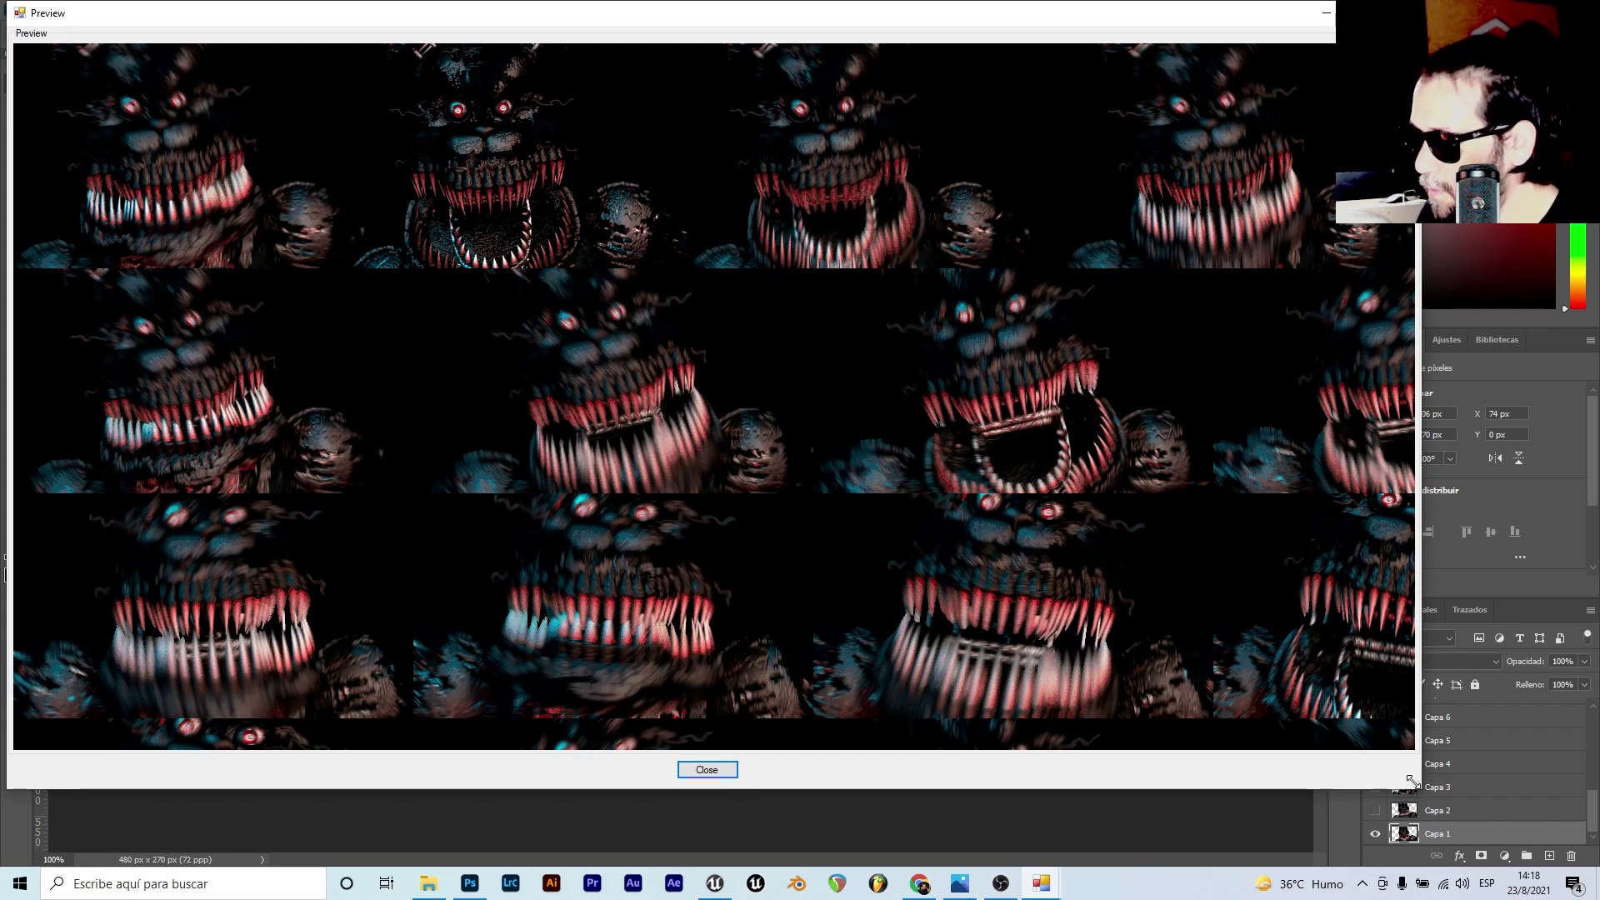
{"action": "left_click_drag", "start_coordinate": [1410, 779], "coordinate": [1431, 873]}
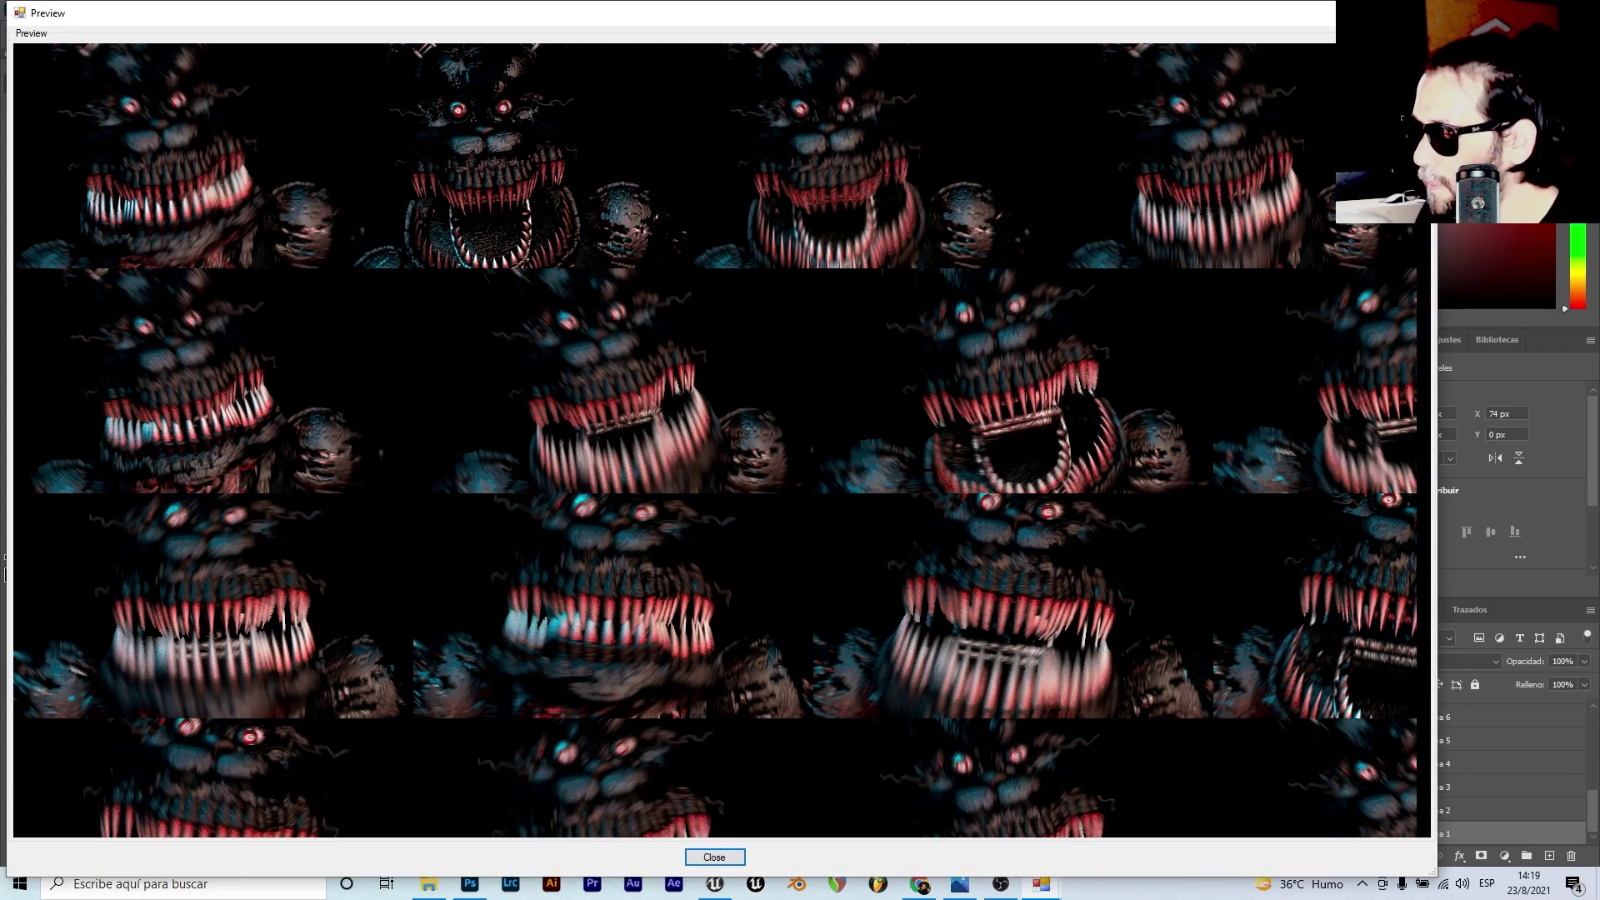
{"action": "left_click", "coordinate": [714, 857]}
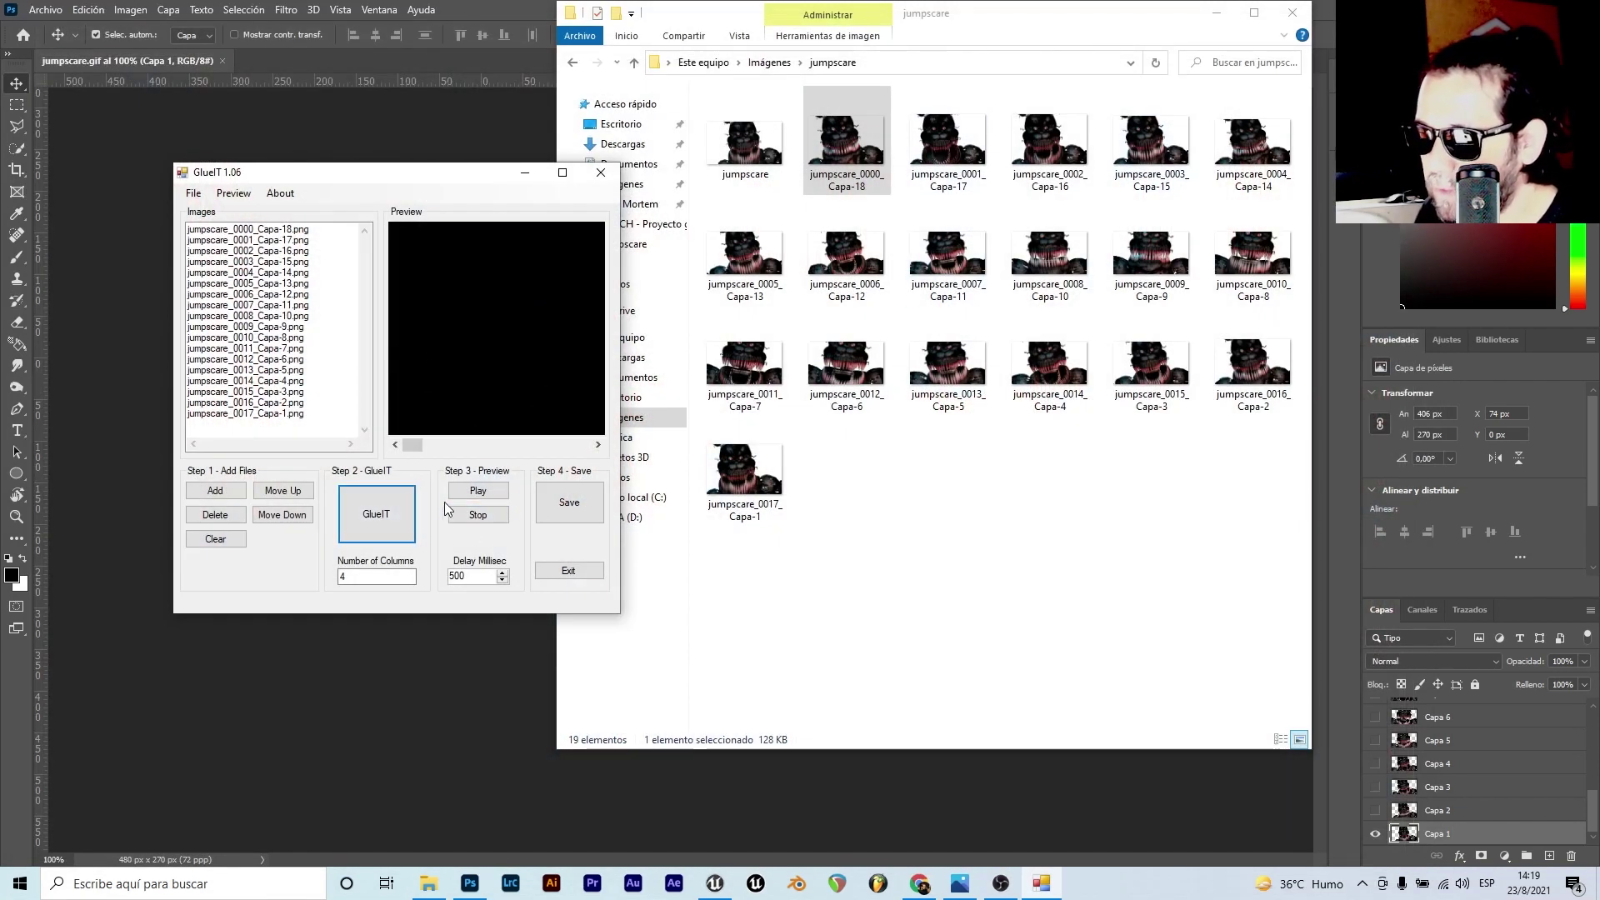
- Play the animation preview, change Delay Millisec from 500 to 50, then stop
{"action": "left_click", "coordinate": [483, 493]}
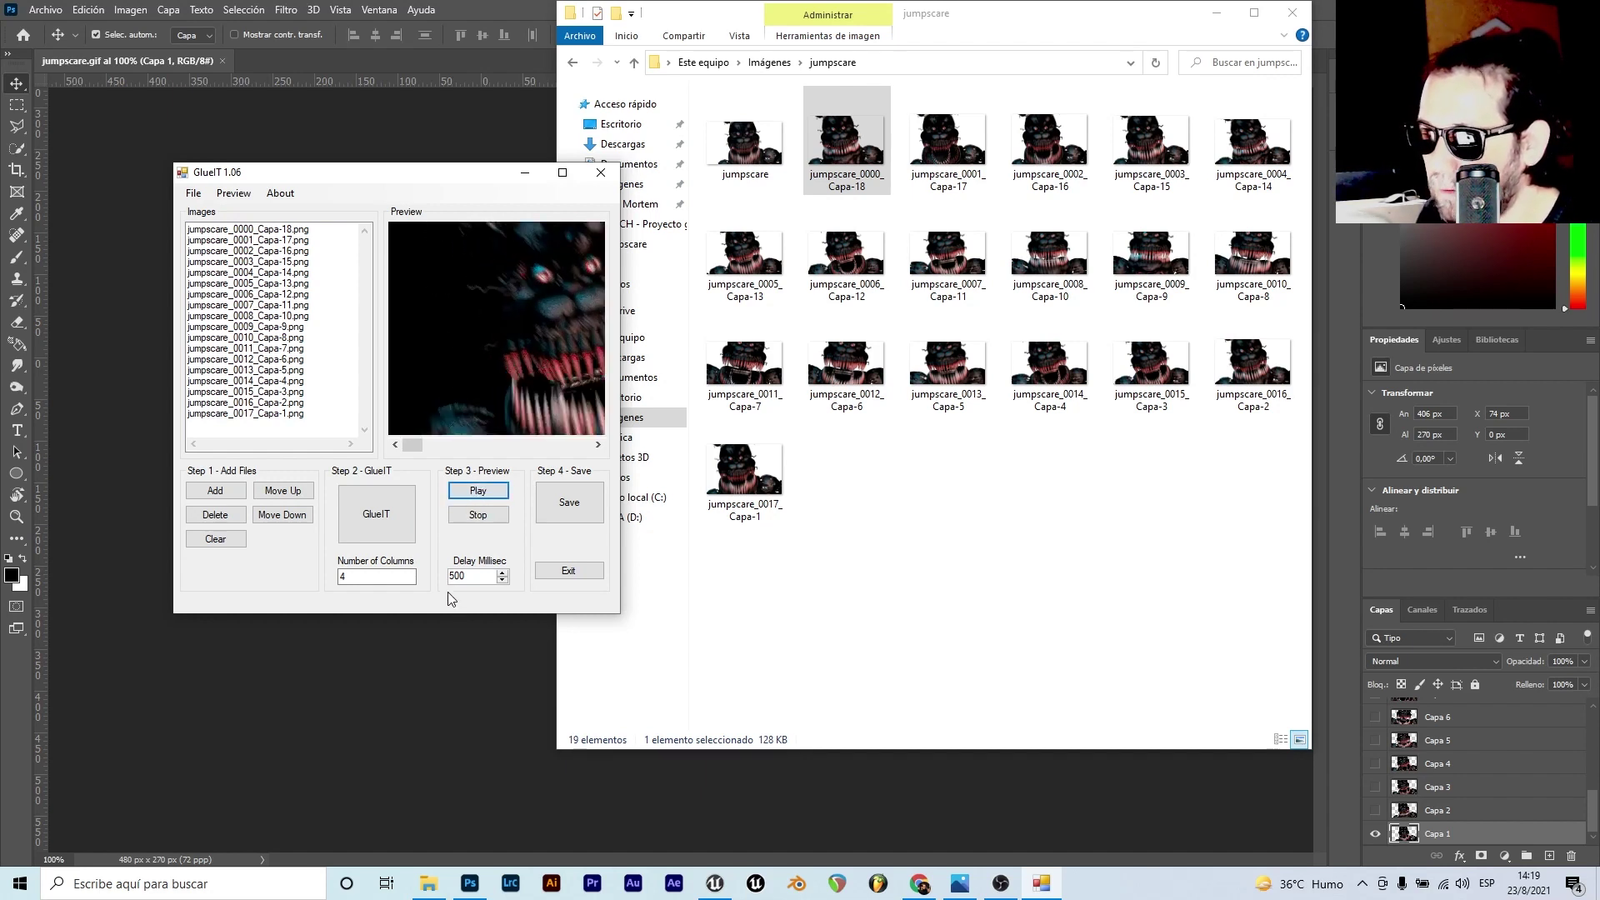
{"action": "left_click", "coordinate": [471, 573]}
{"action": "left_click_drag", "start_coordinate": [471, 573], "coordinate": [439, 576]}
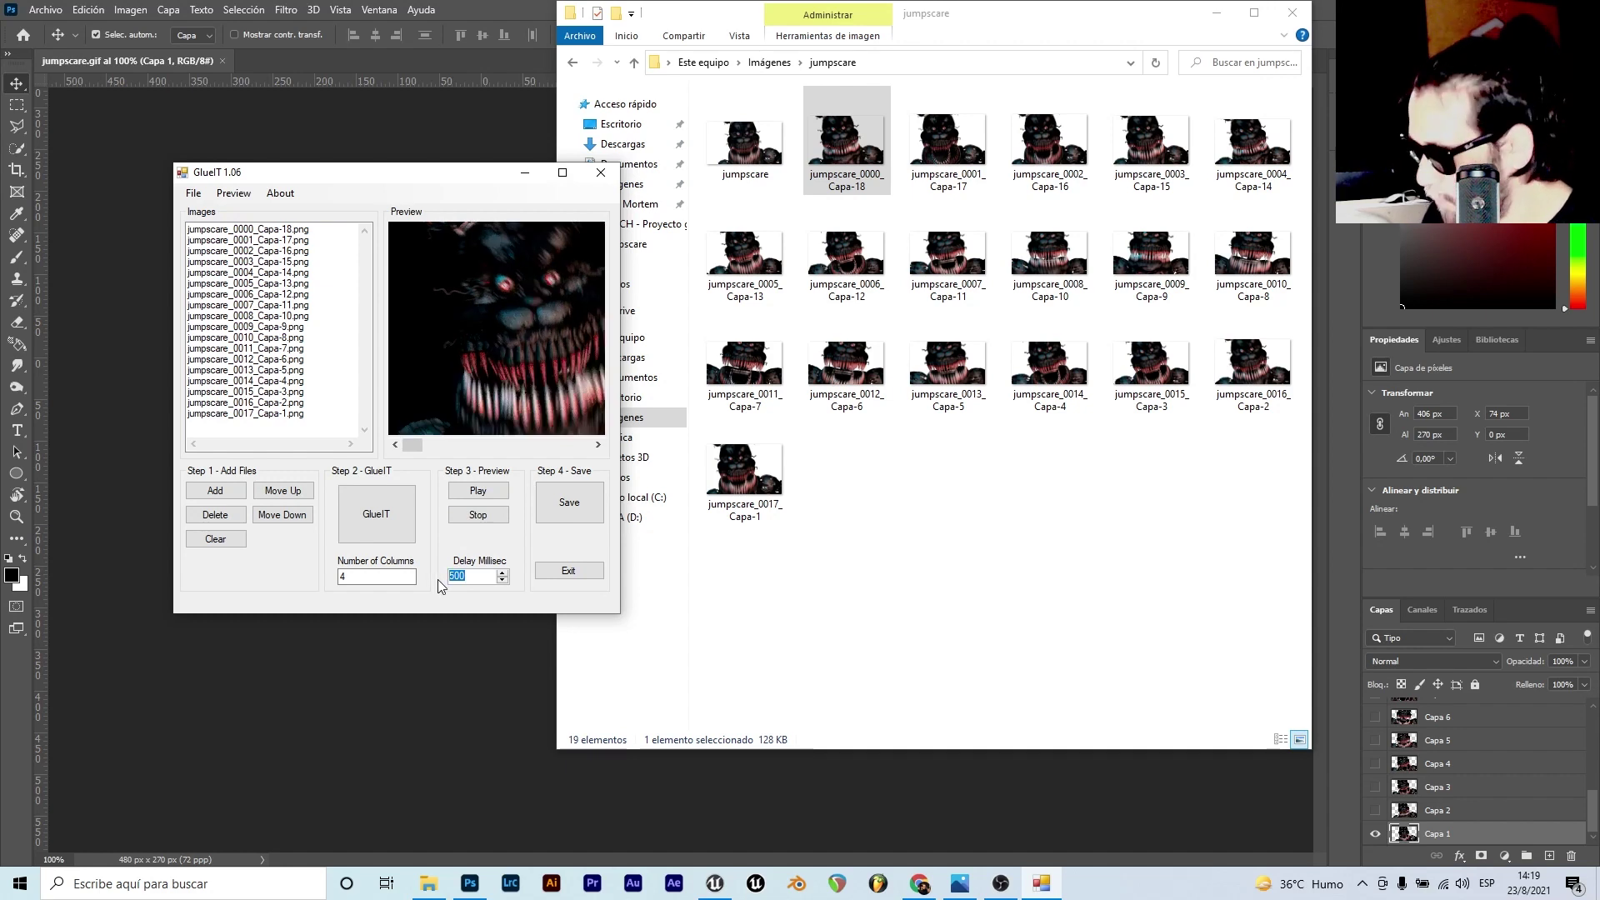
{"action": "type", "text": "50"}
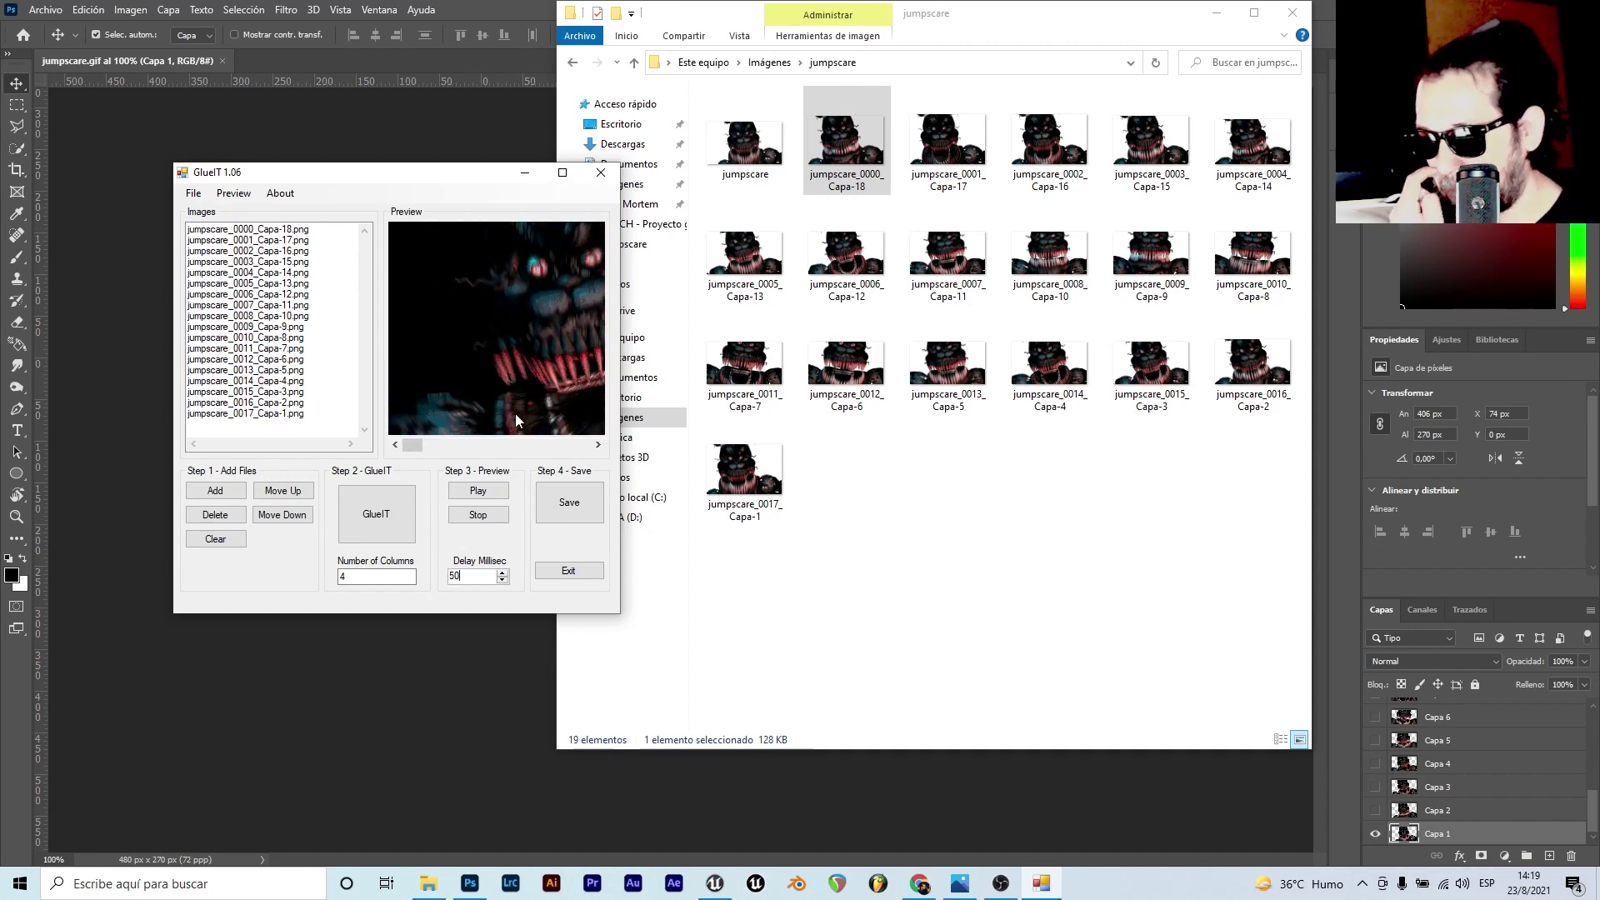
{"action": "left_click", "coordinate": [482, 517]}
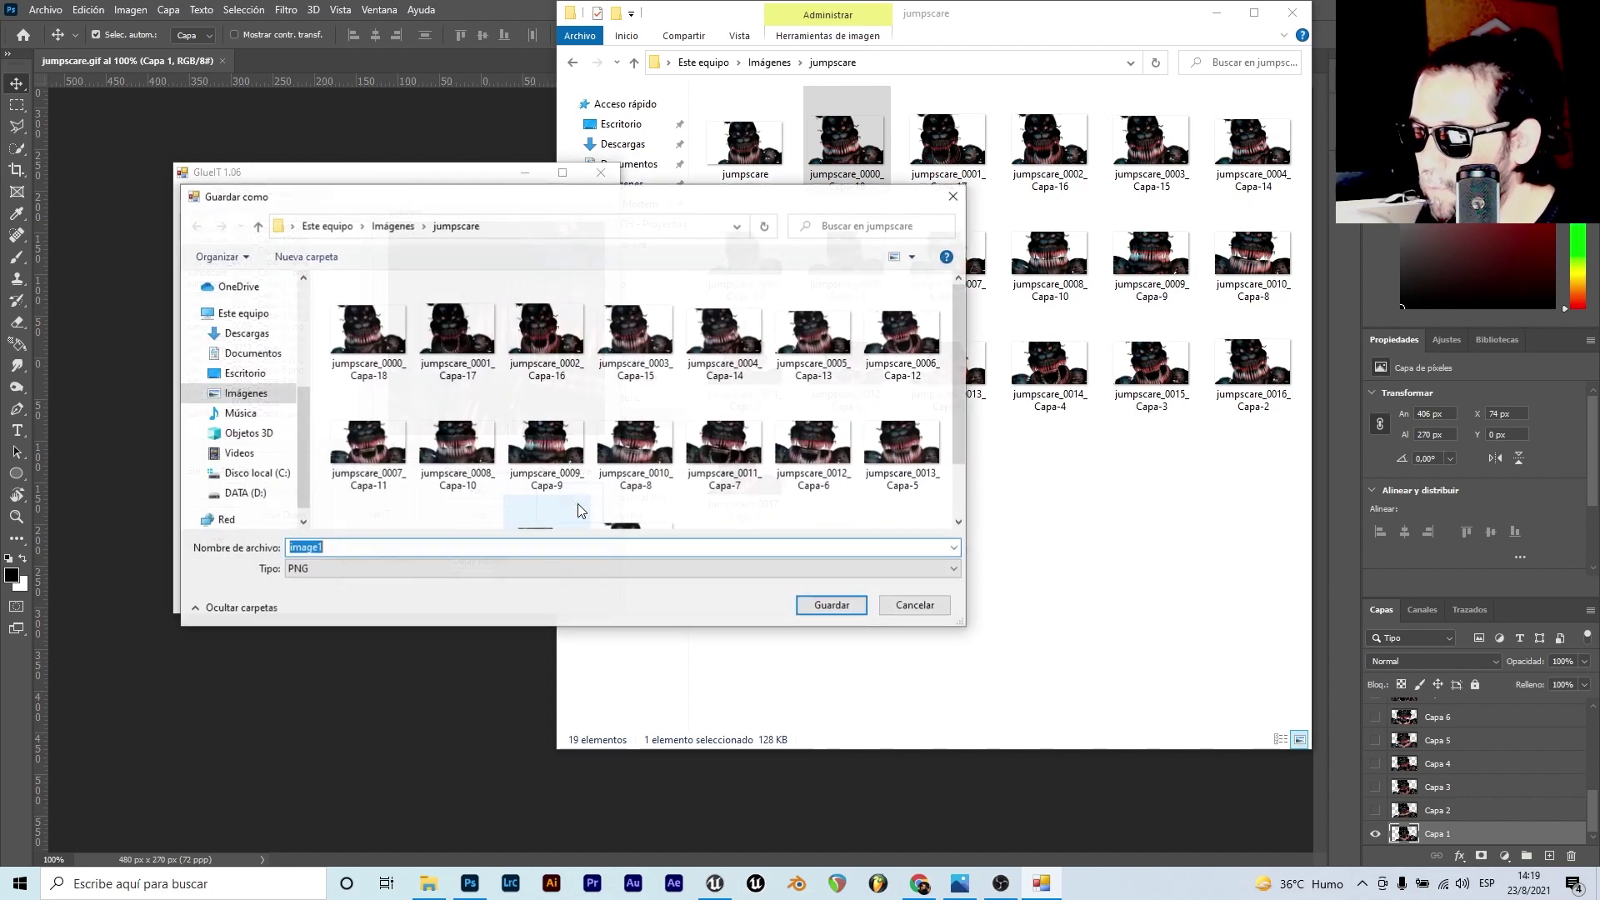
- Save the glued sprite sheet as 'Jumpscareglue' PNG in Imágenes\jumpscare
{"action": "scroll", "coordinate": [732, 515], "scroll_direction": "down", "scroll_amount": 1}
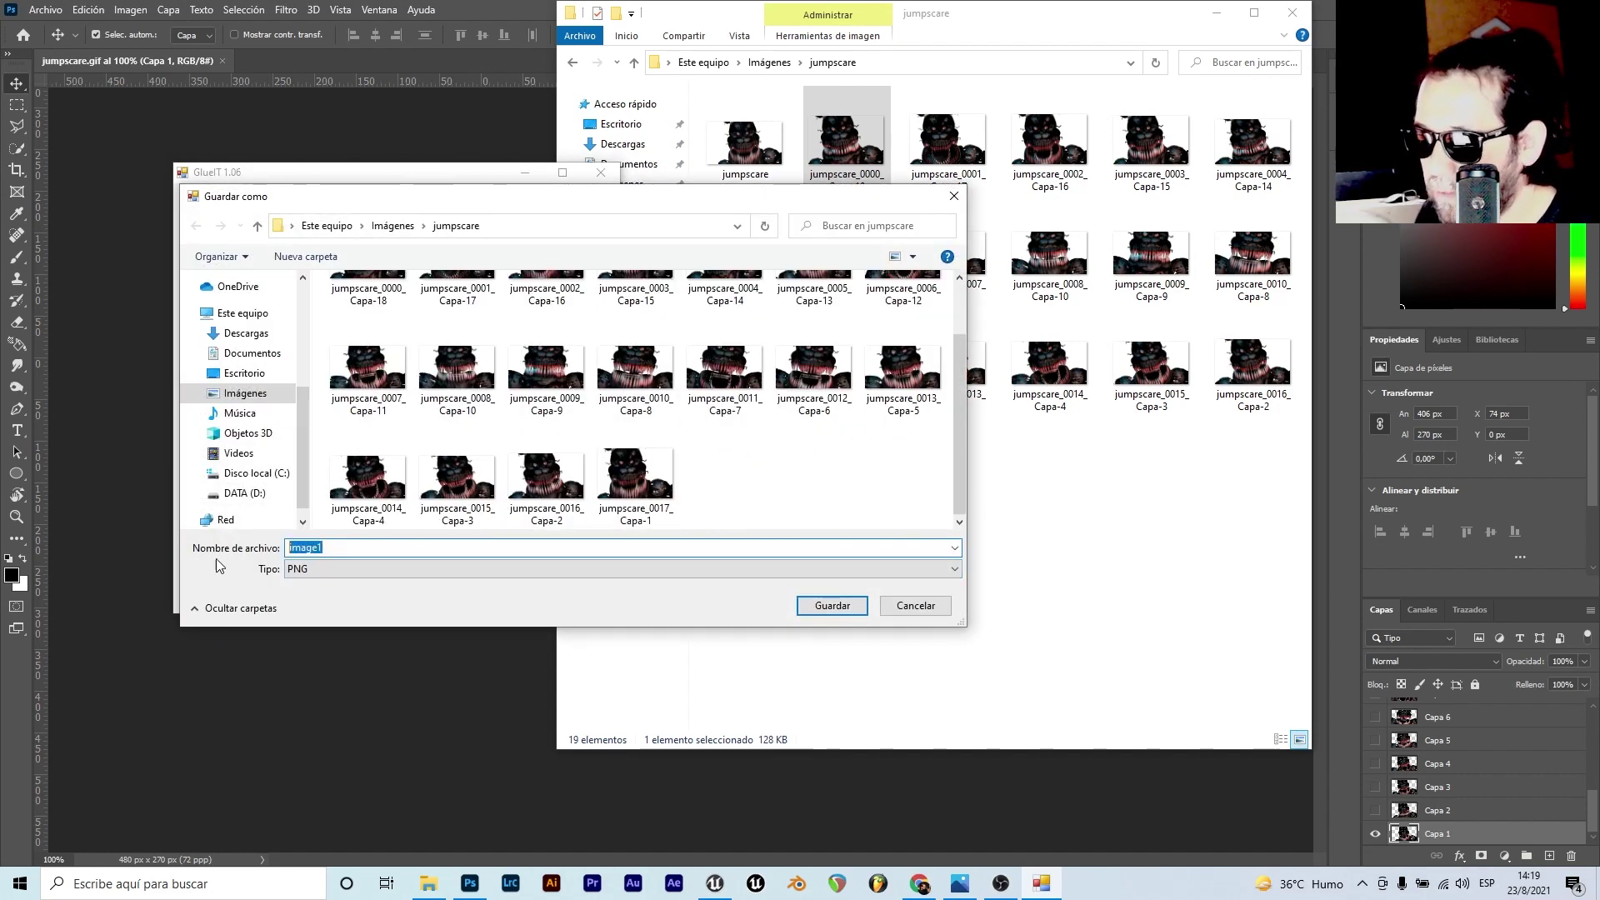
{"action": "type", "text": "Jumpscar"}
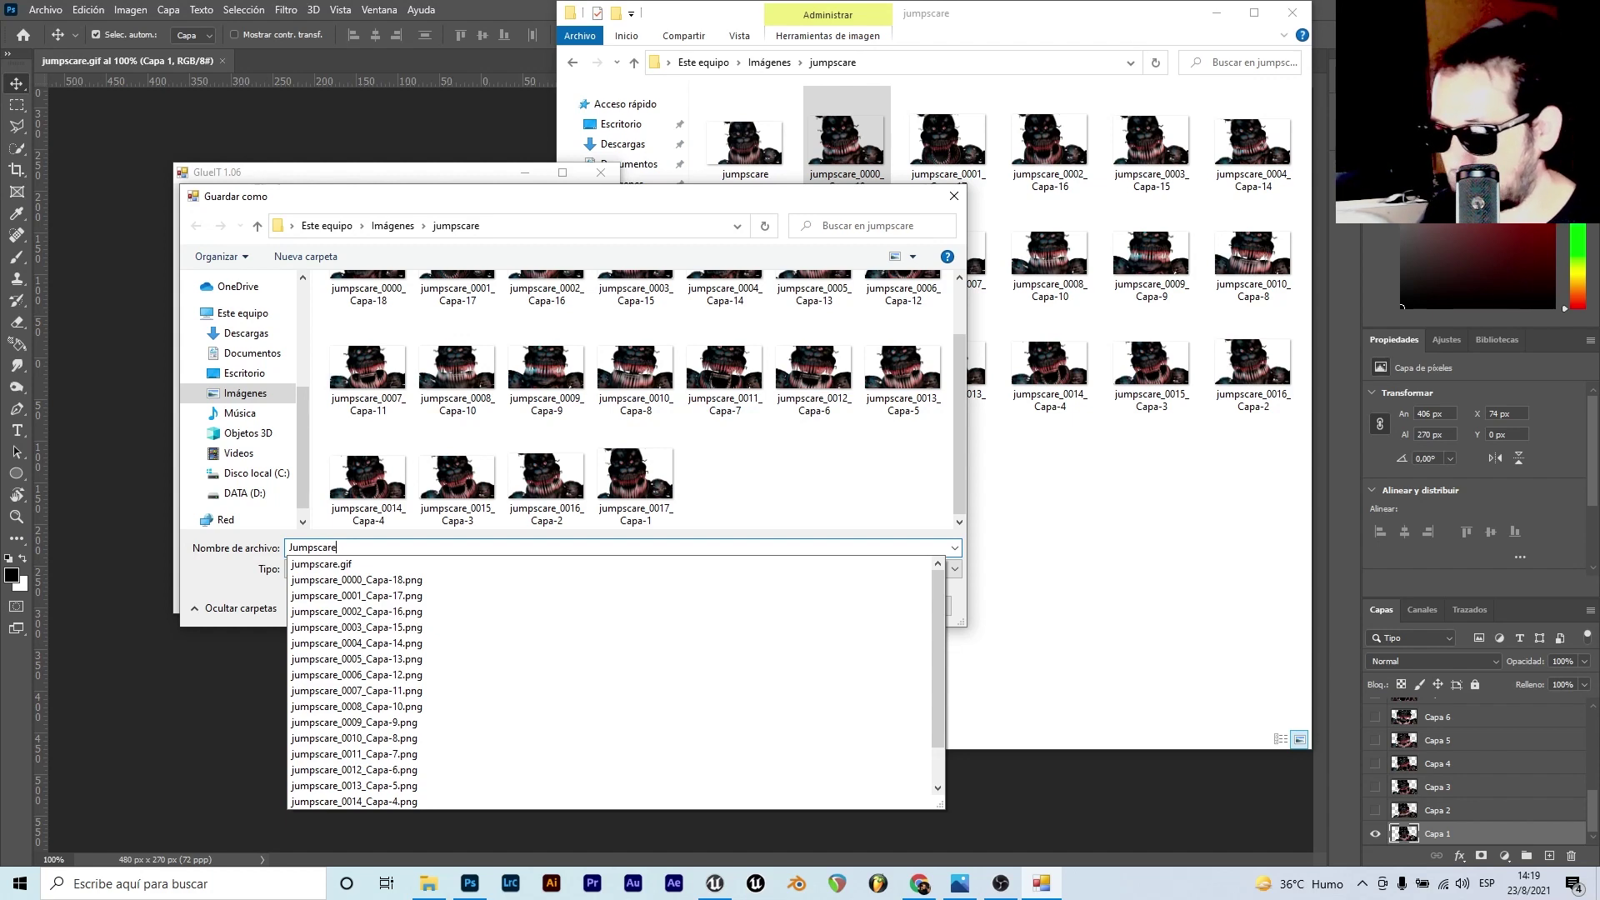
{"action": "type", "text": "Clue"}
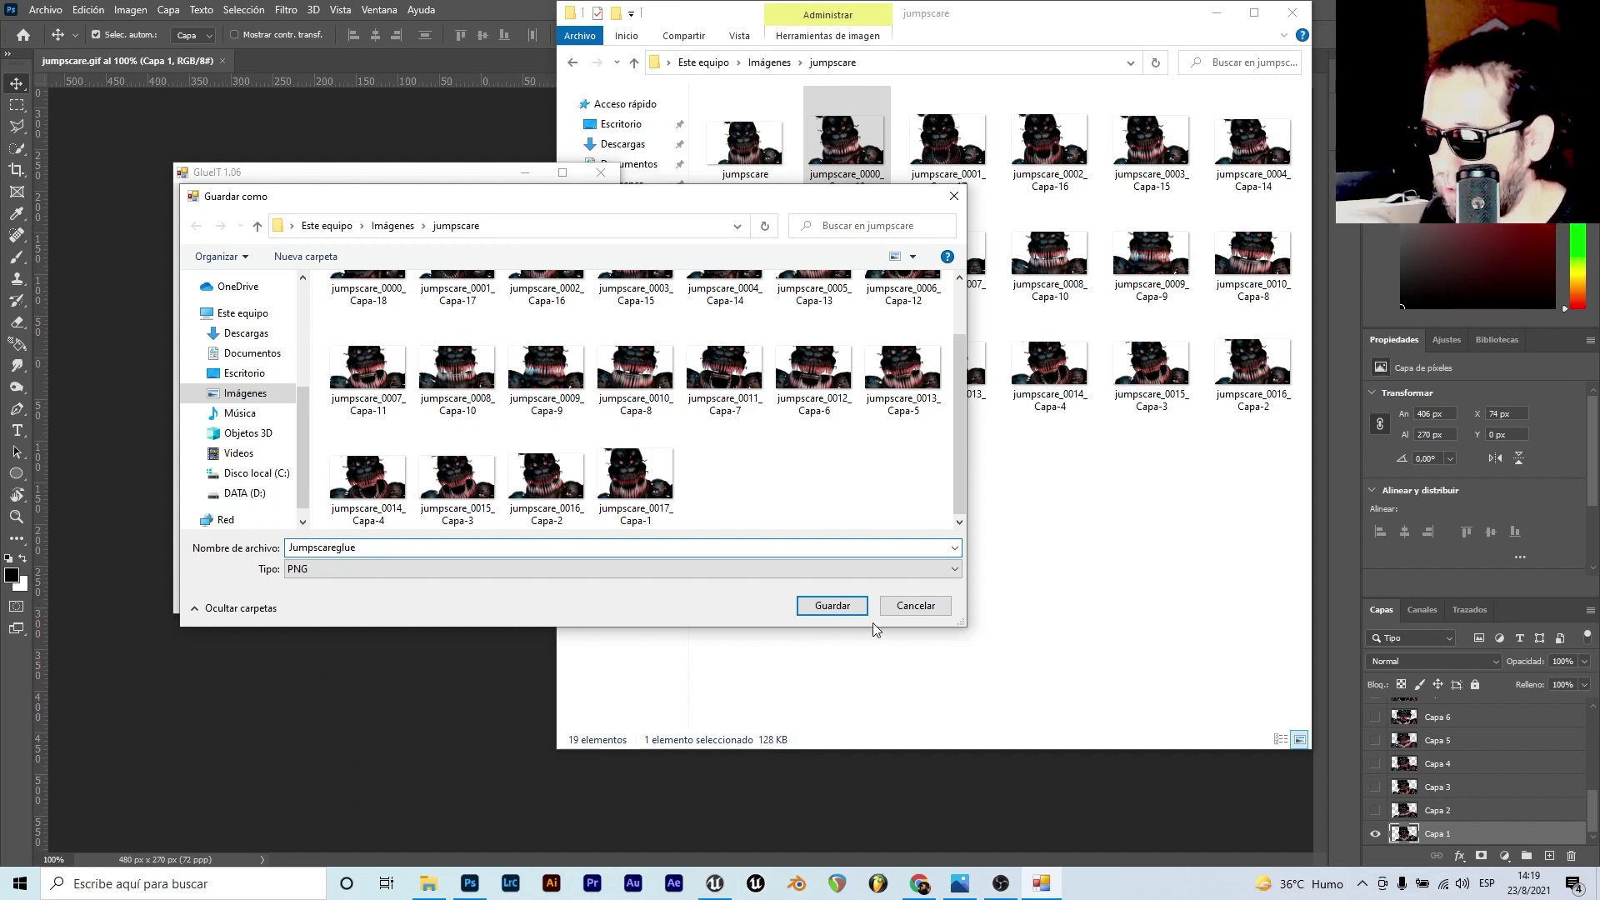
{"action": "left_click", "coordinate": [848, 609]}
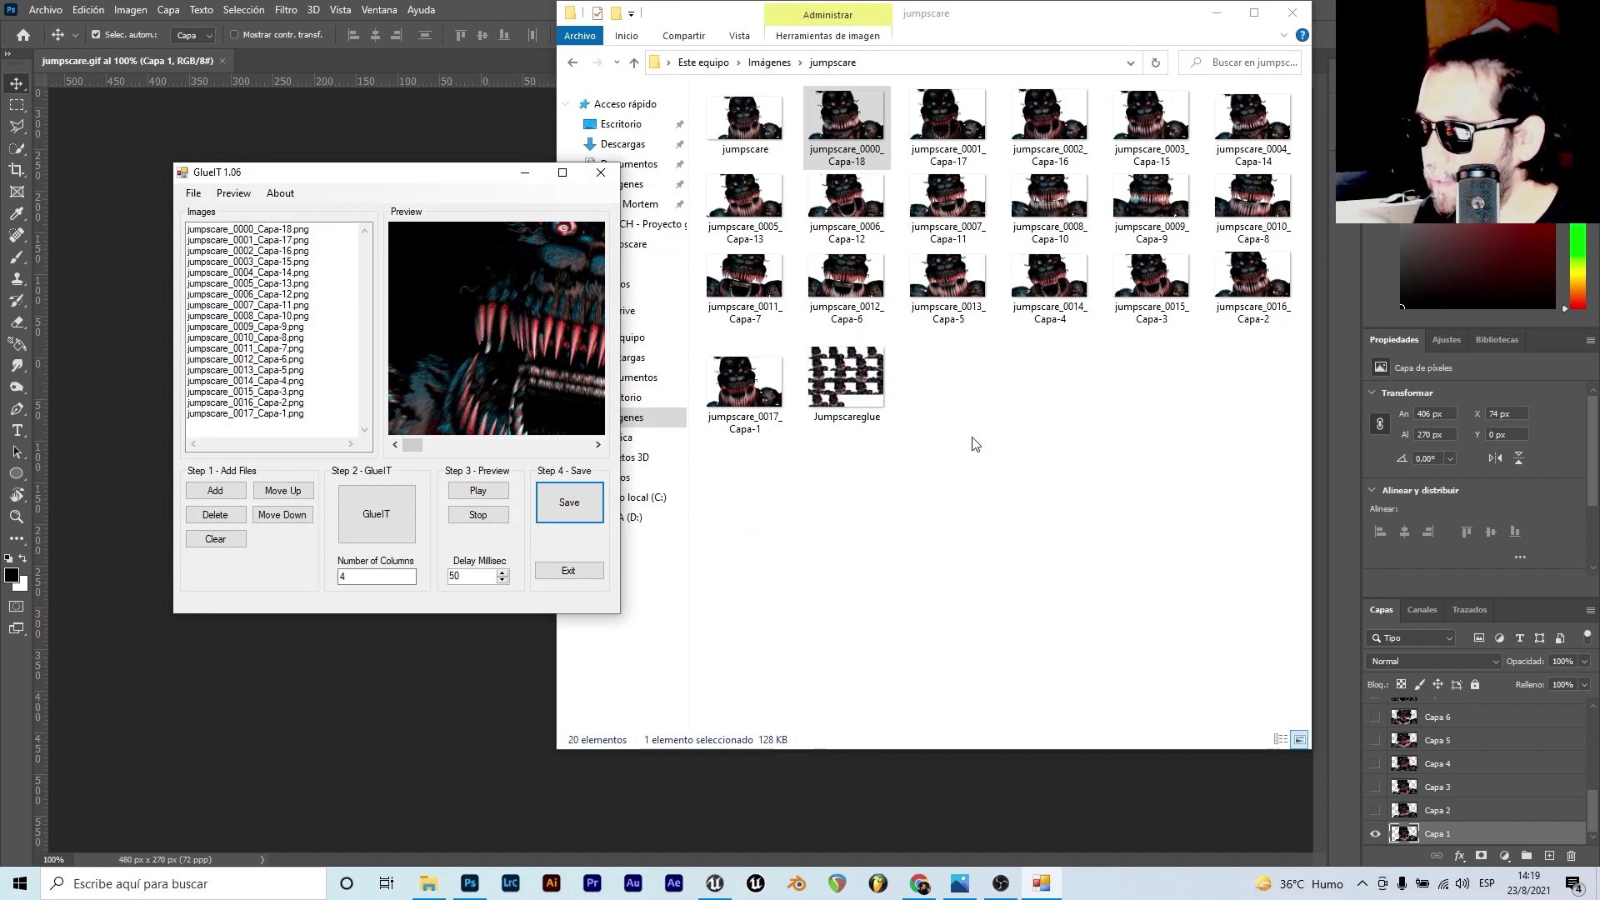
{"action": "left_click", "coordinate": [873, 406]}
- View the 18-frame, four-column Jumpscareglue.png sheet full screen in Photos, then close it
{"action": "double_click", "coordinate": [873, 394]}
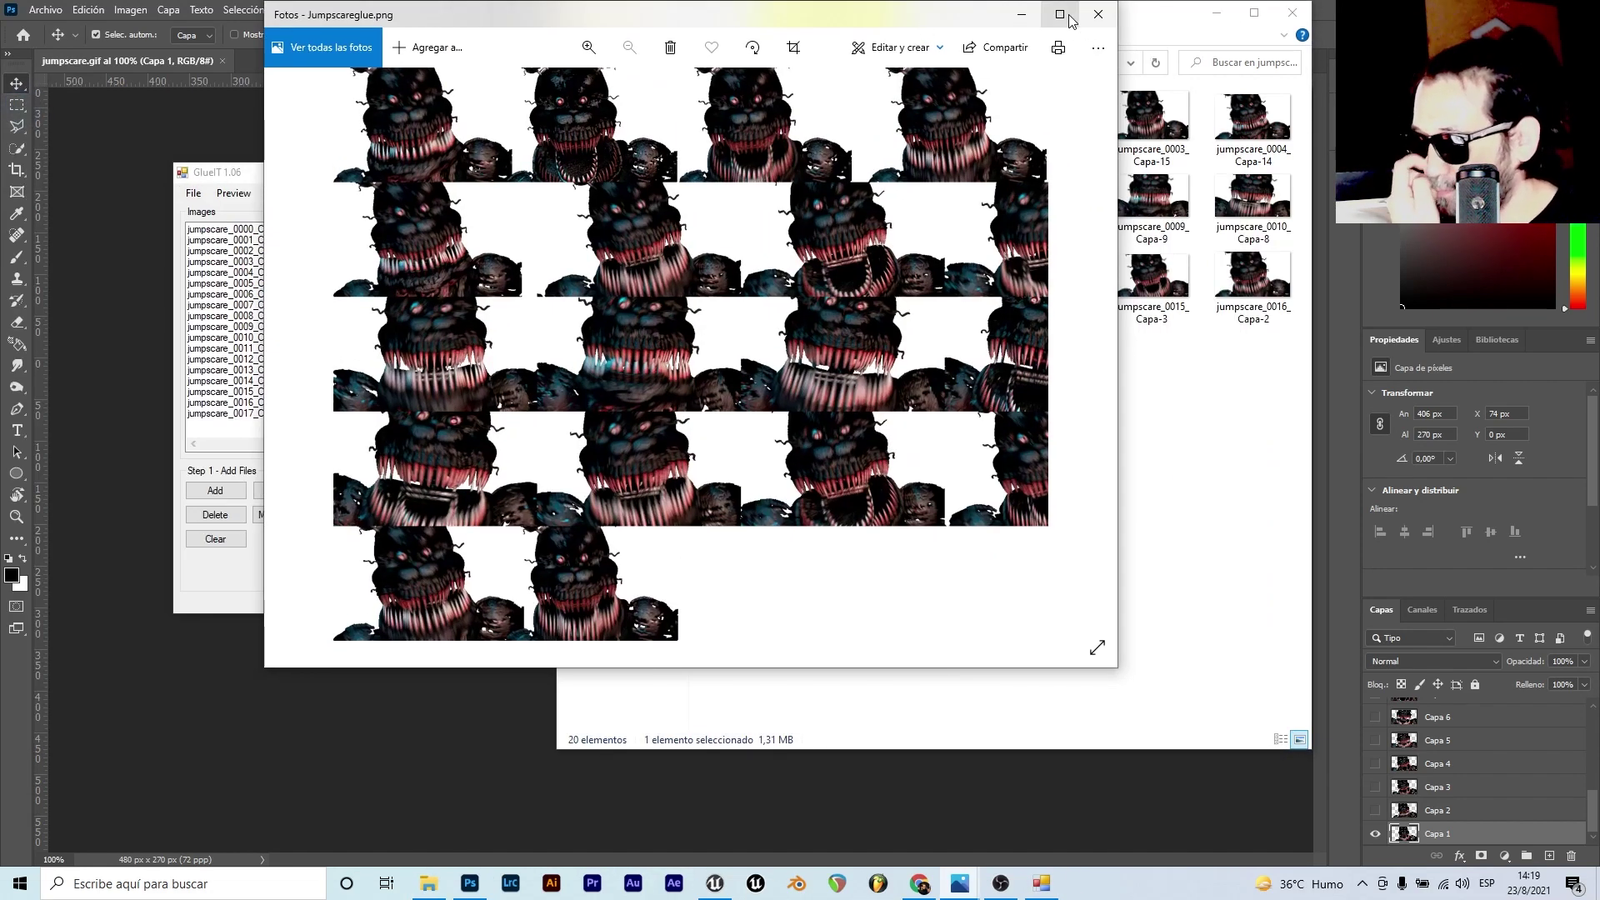
{"action": "left_click", "coordinate": [1060, 15]}
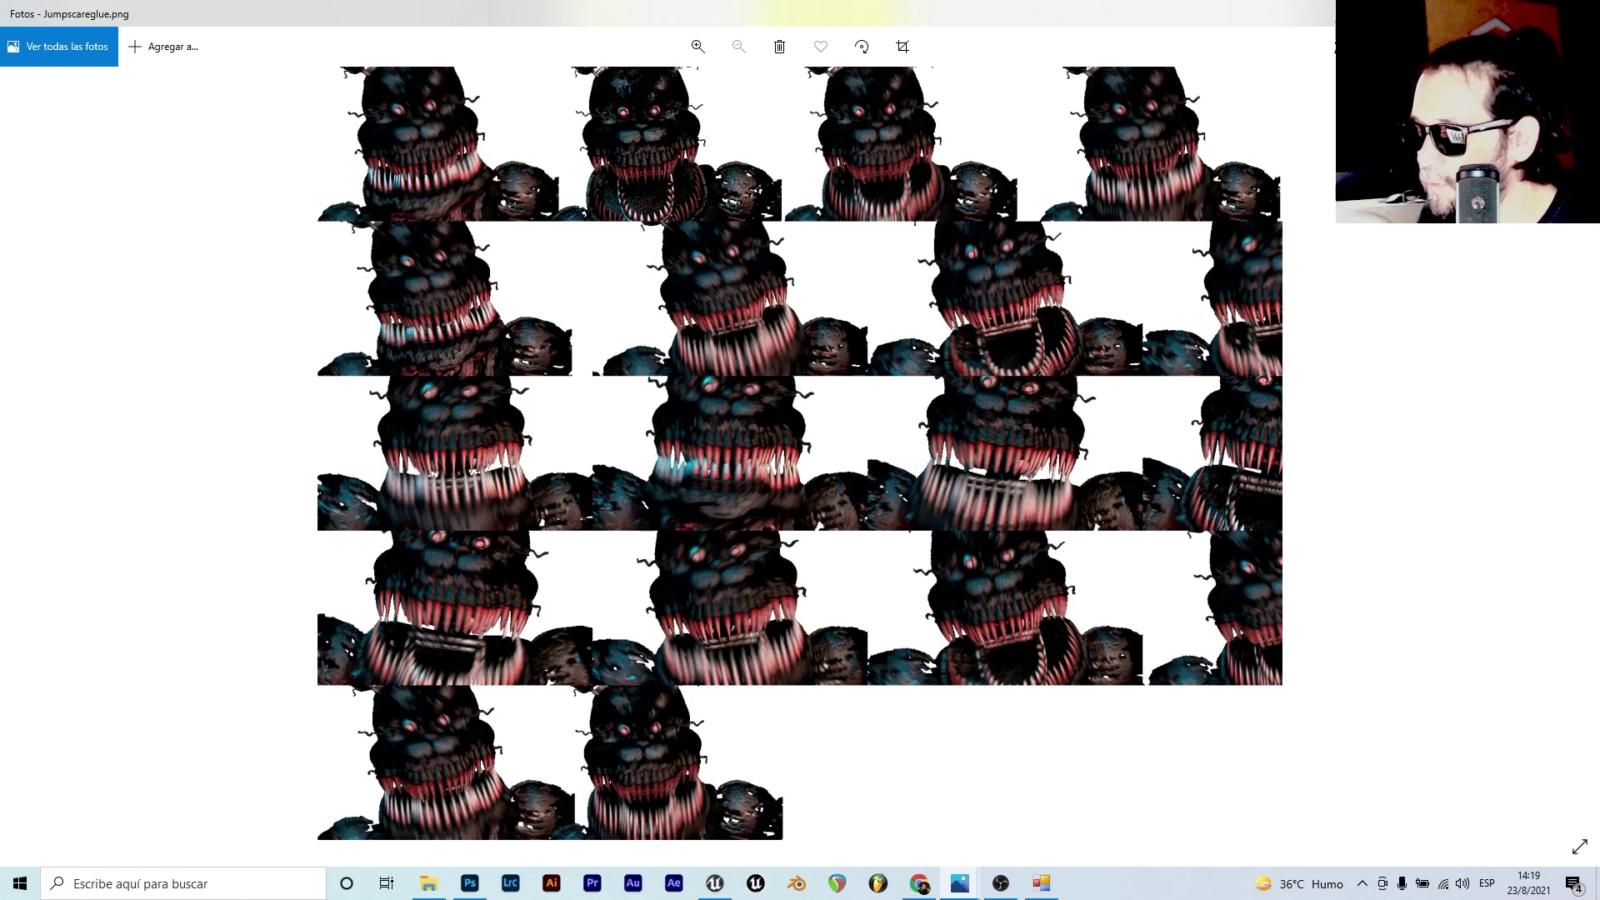
{"action": "key", "text": "alt+F4"}
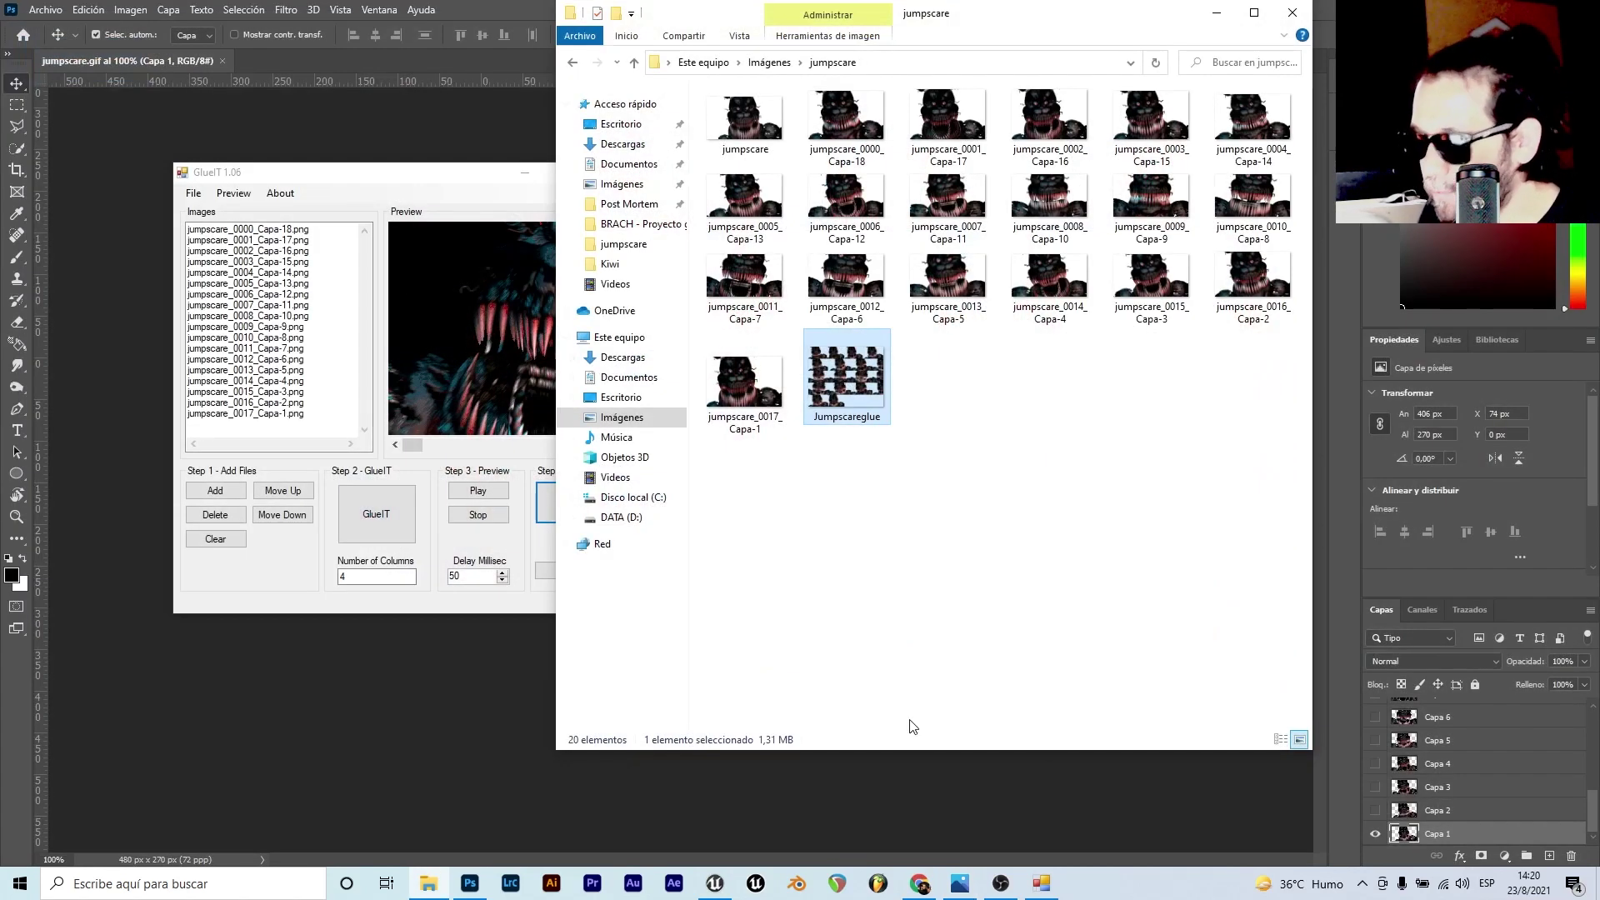
- Create a new folder named Jumpscare in the Unreal Content Browser
{"action": "left_click", "coordinate": [714, 883]}
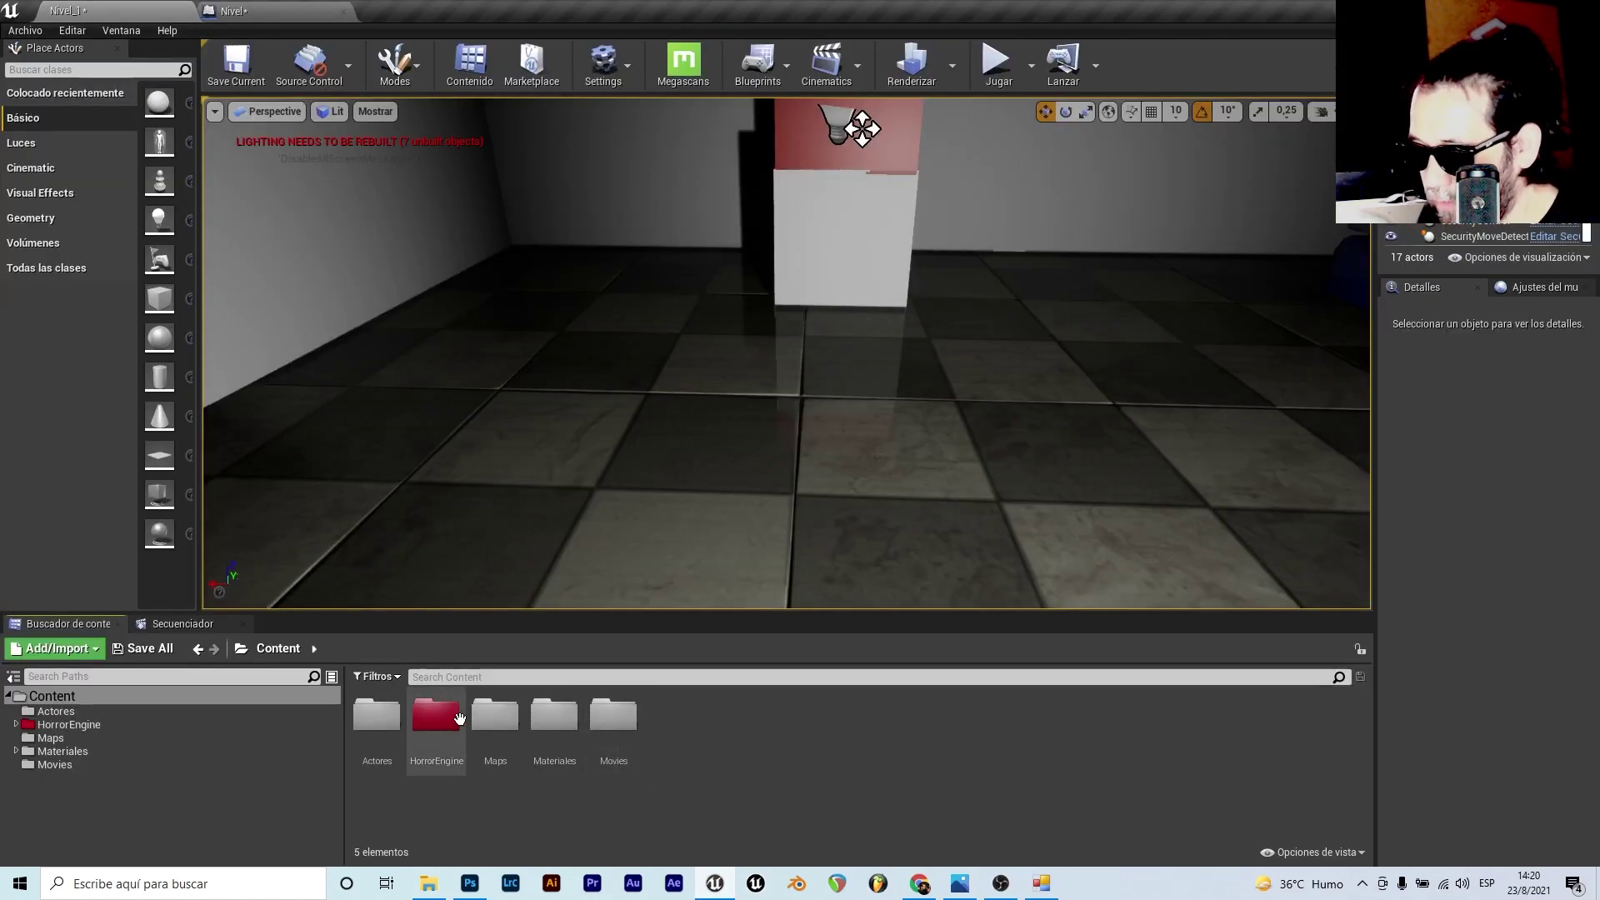
{"action": "right_click", "coordinate": [697, 726]}
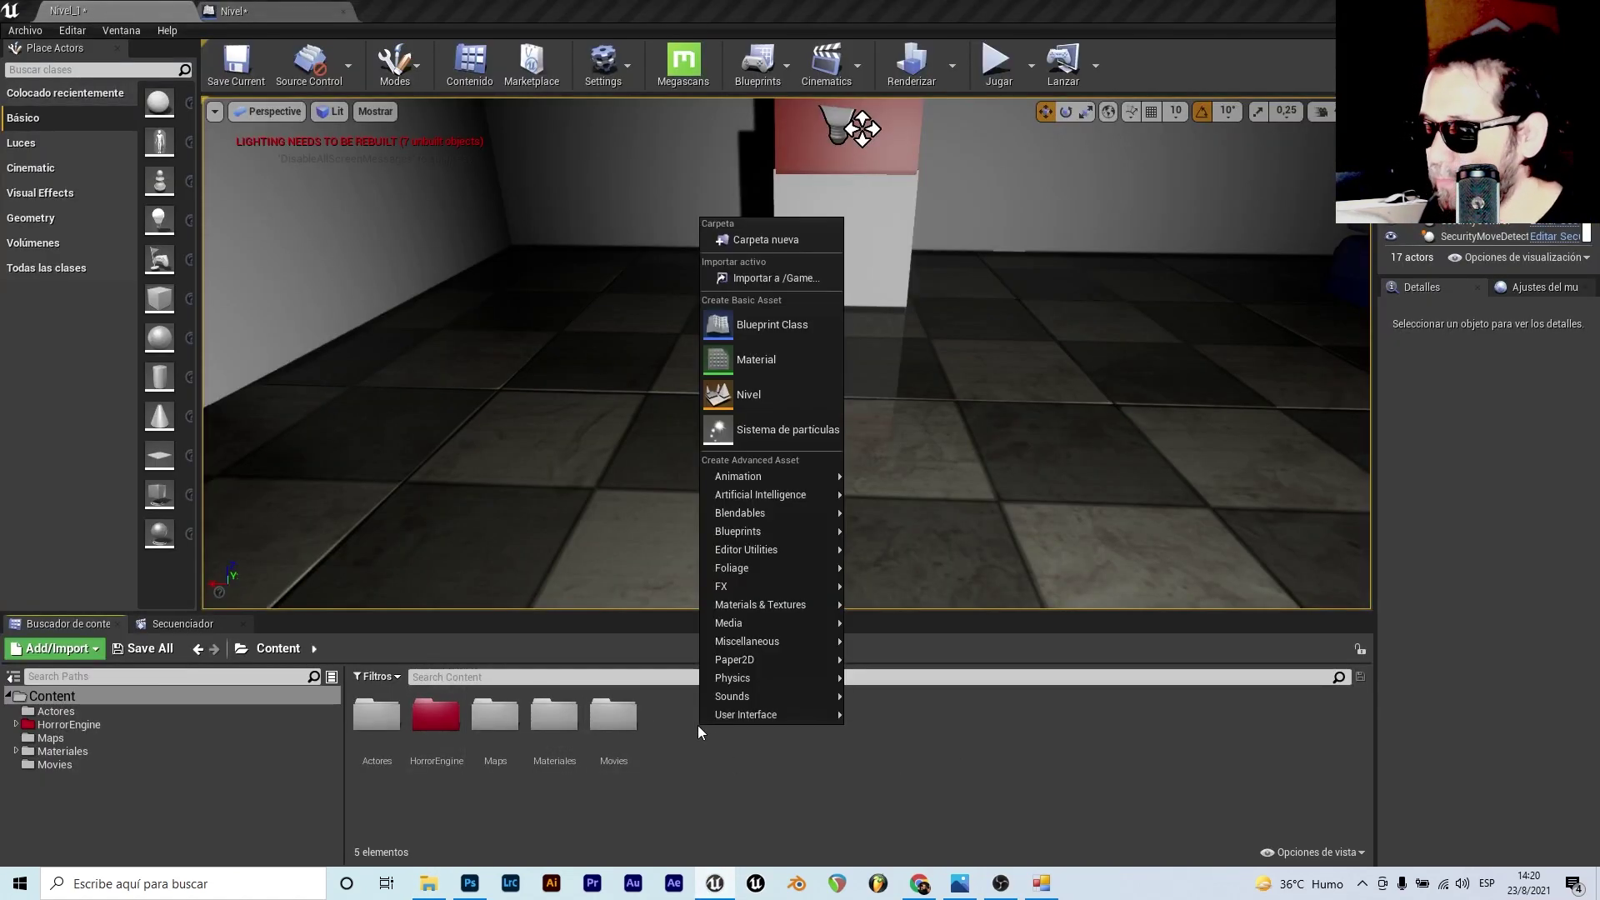
{"action": "left_click", "coordinate": [773, 260]}
{"action": "type", "text": "Jum"}
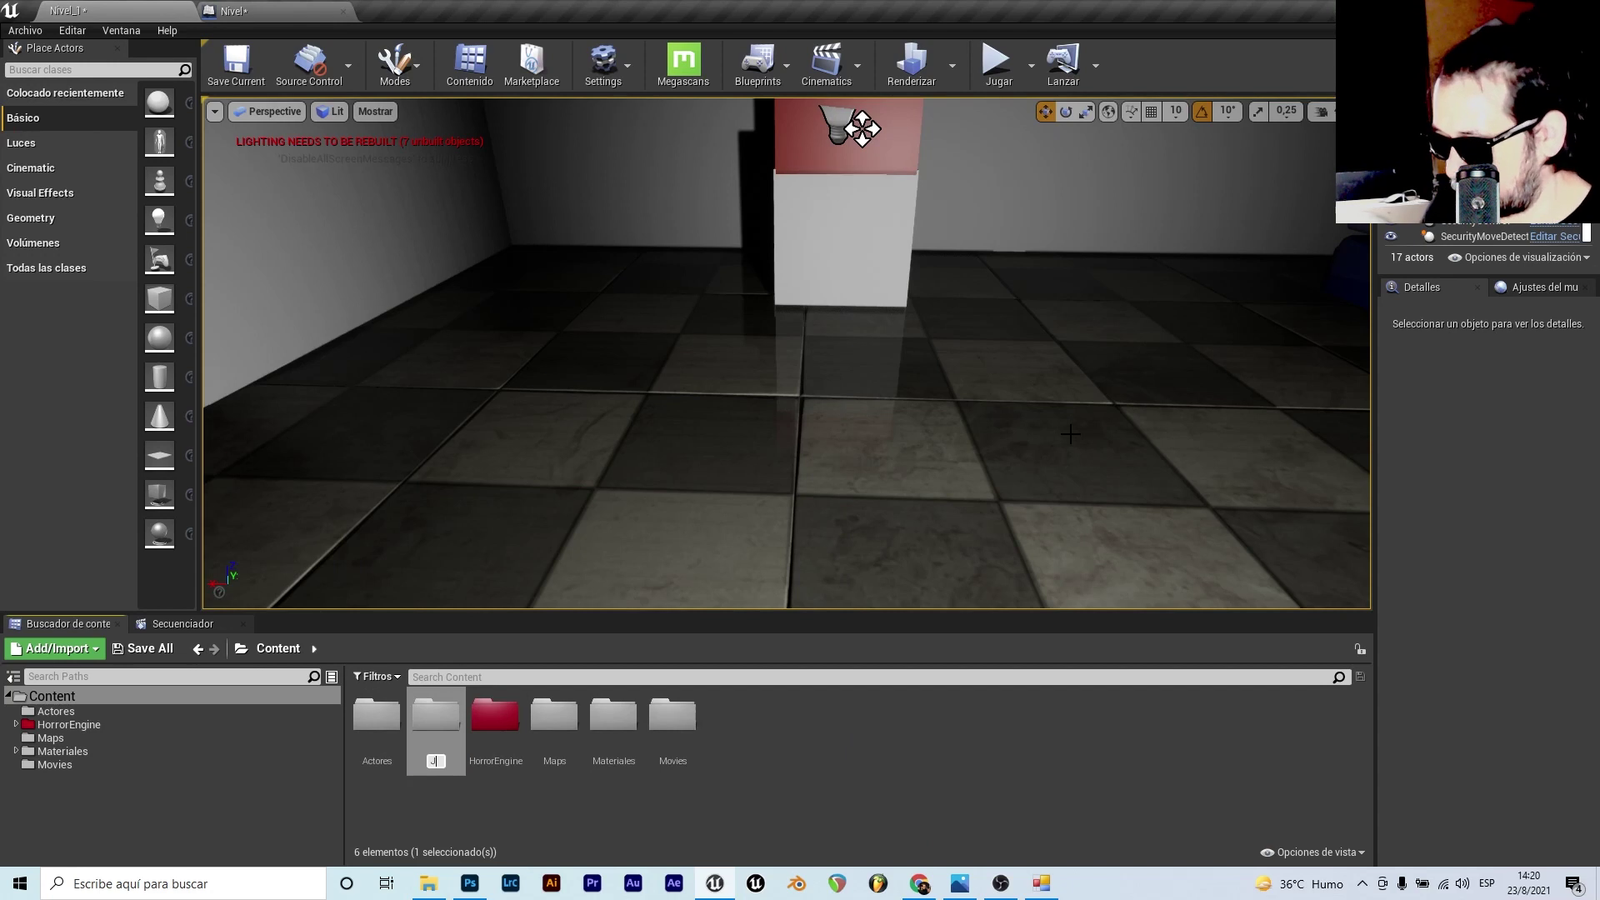
{"action": "type", "text": "pscare"}
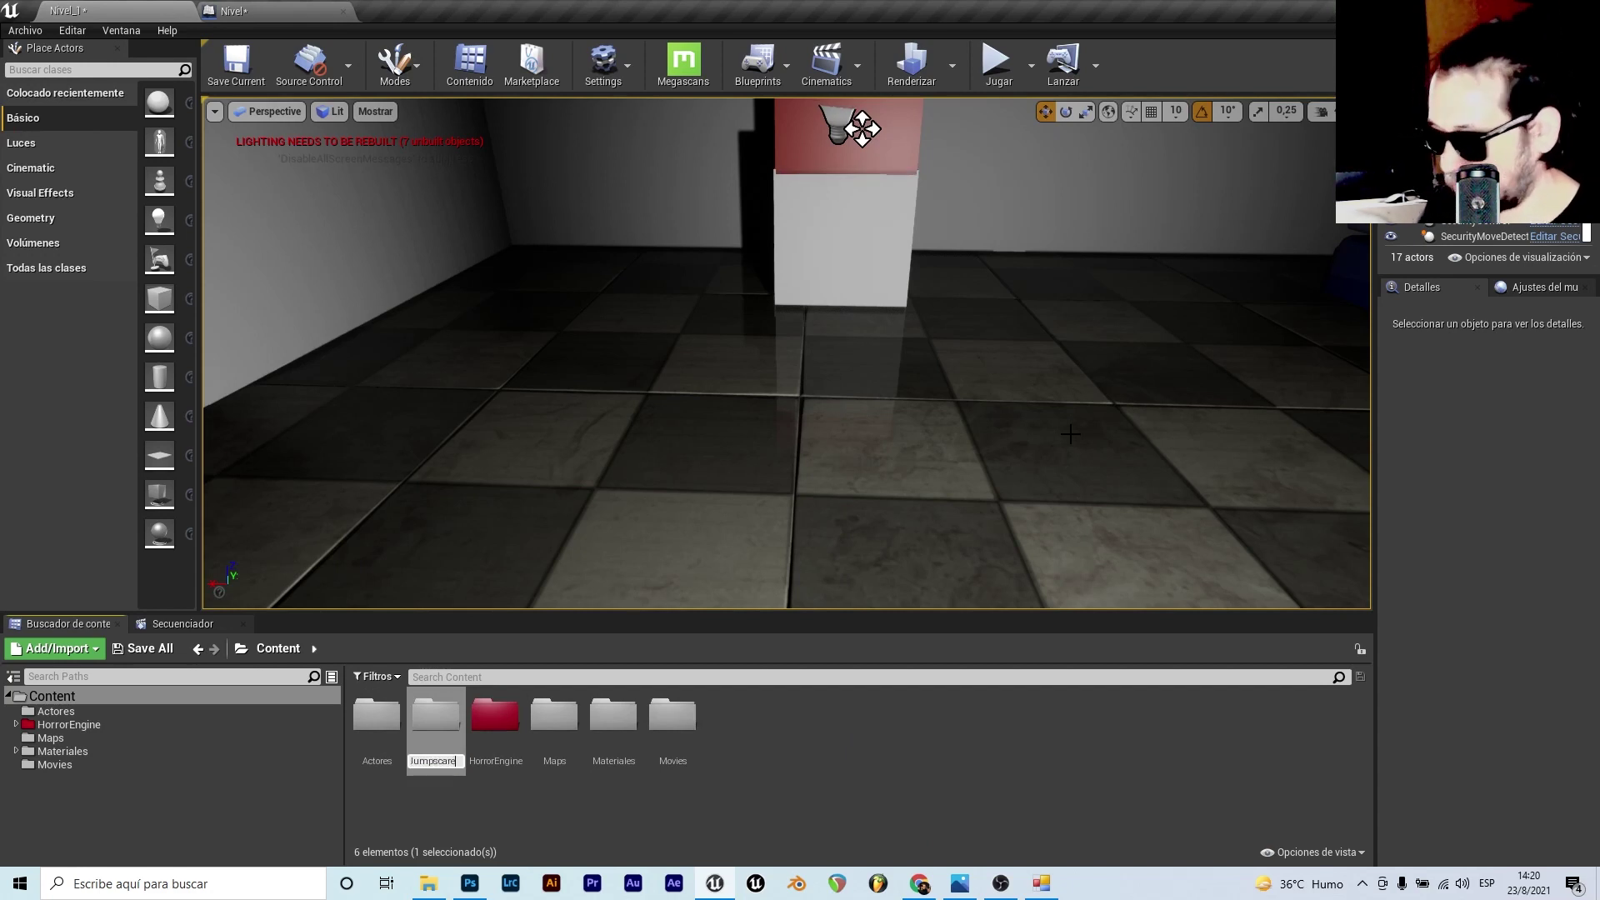
{"action": "key", "text": "Return"}
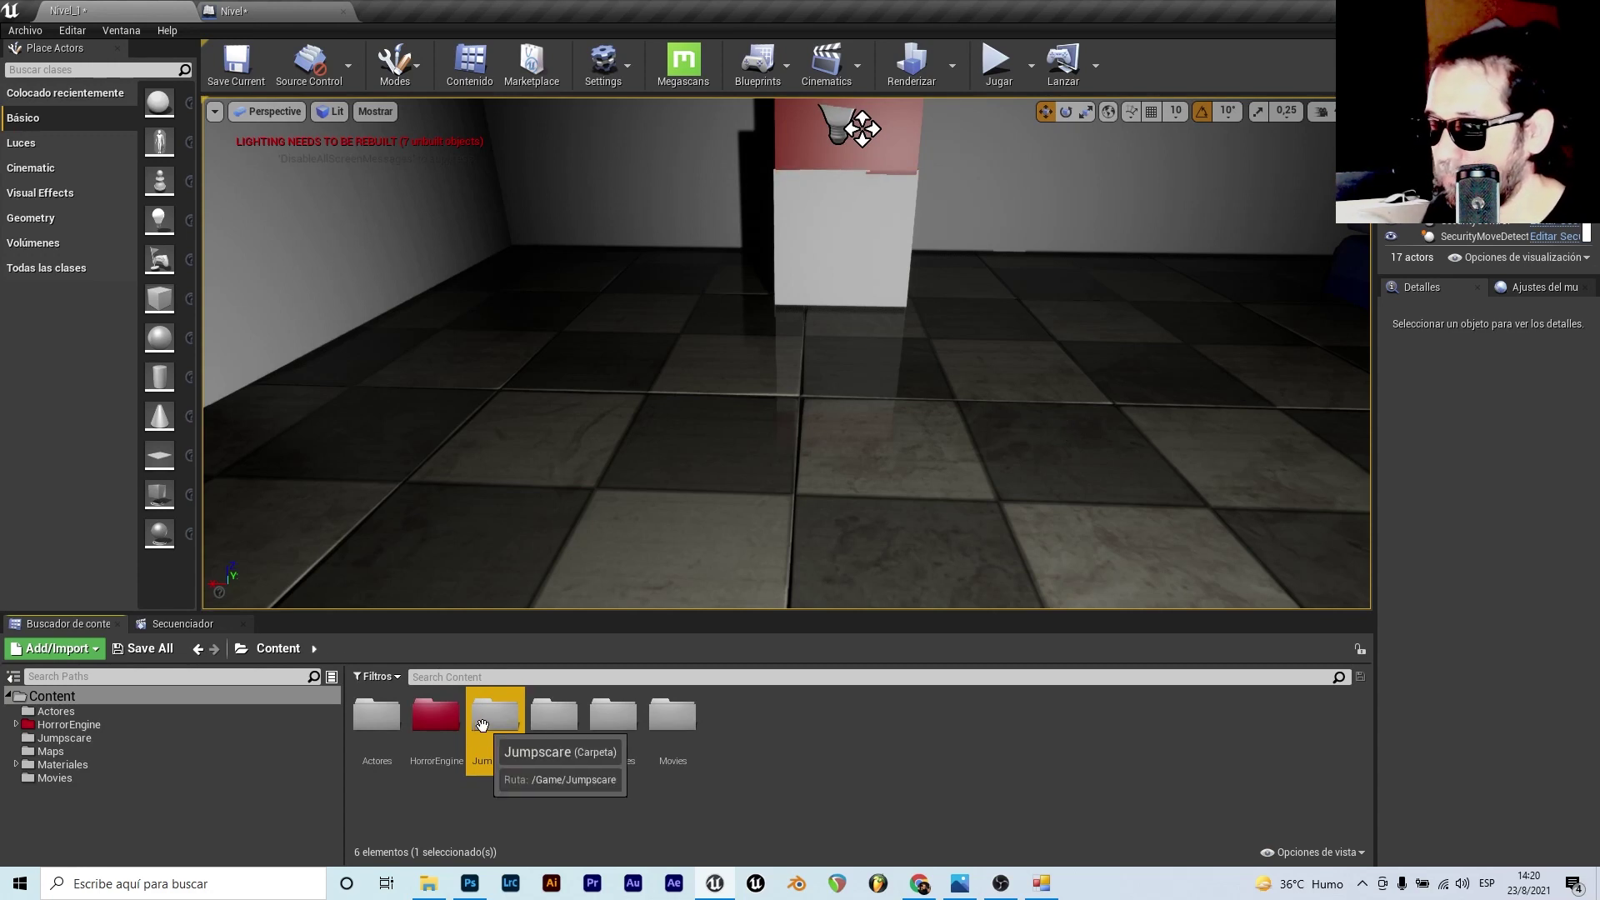
- Import Jumpscareglue.png from Explorer into the Jumpscare folder as a texture
{"action": "double_click", "coordinate": [476, 727]}
{"action": "right_click", "coordinate": [540, 763]}
{"action": "left_click", "coordinate": [451, 808]}
{"action": "left_click", "coordinate": [428, 884]}
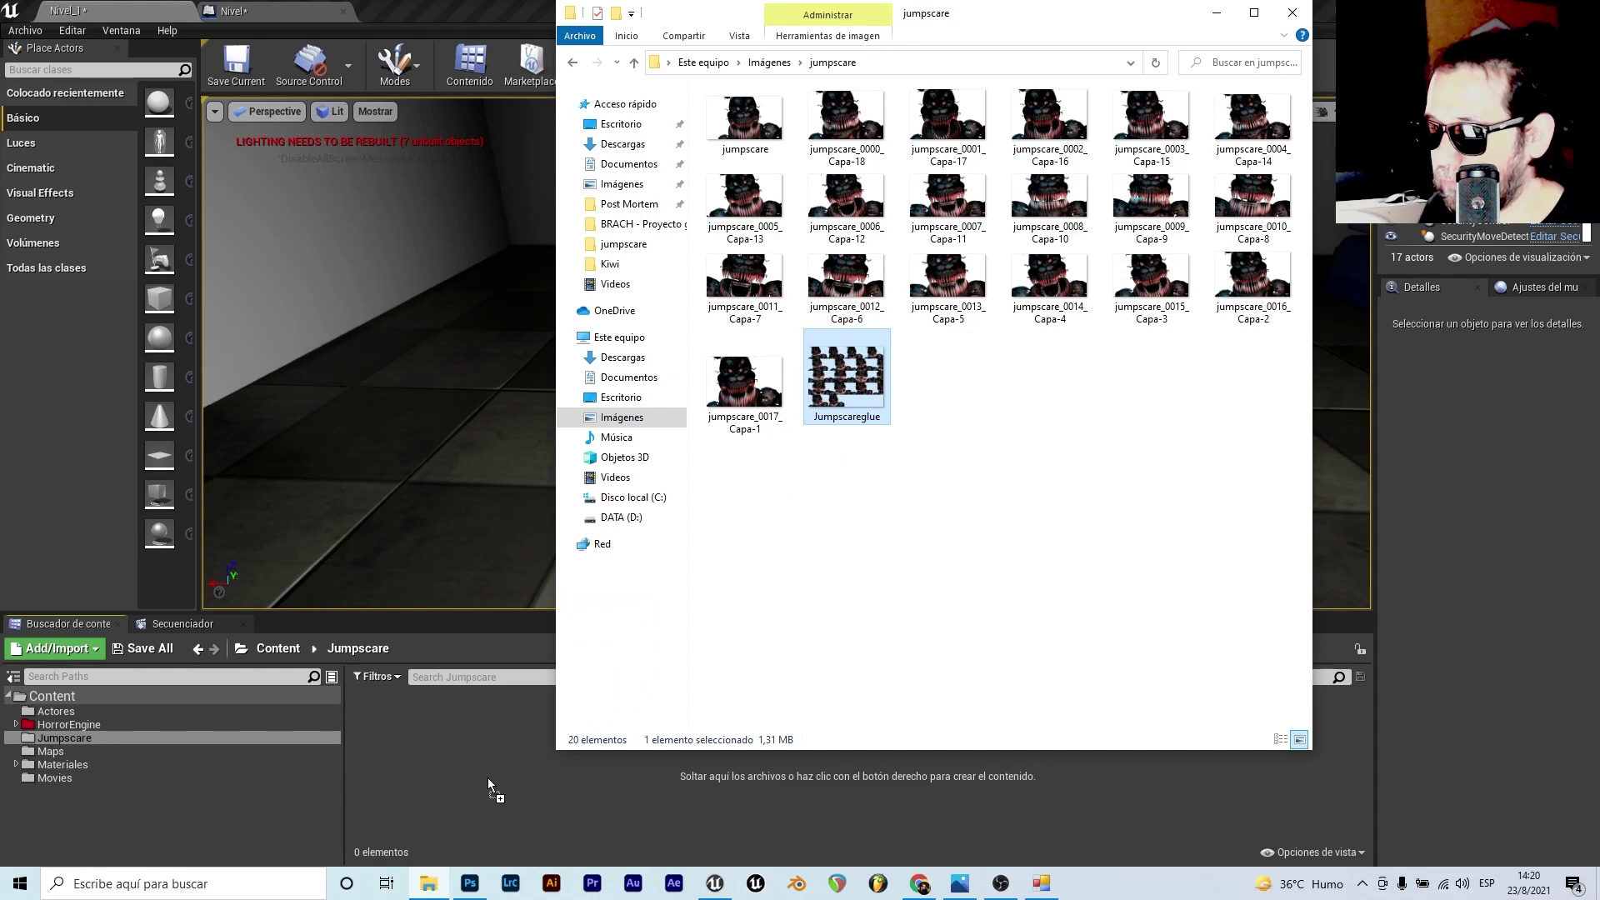
{"action": "left_click_drag", "start_coordinate": [500, 764], "coordinate": [488, 778]}
{"action": "left_click", "coordinate": [366, 731]}
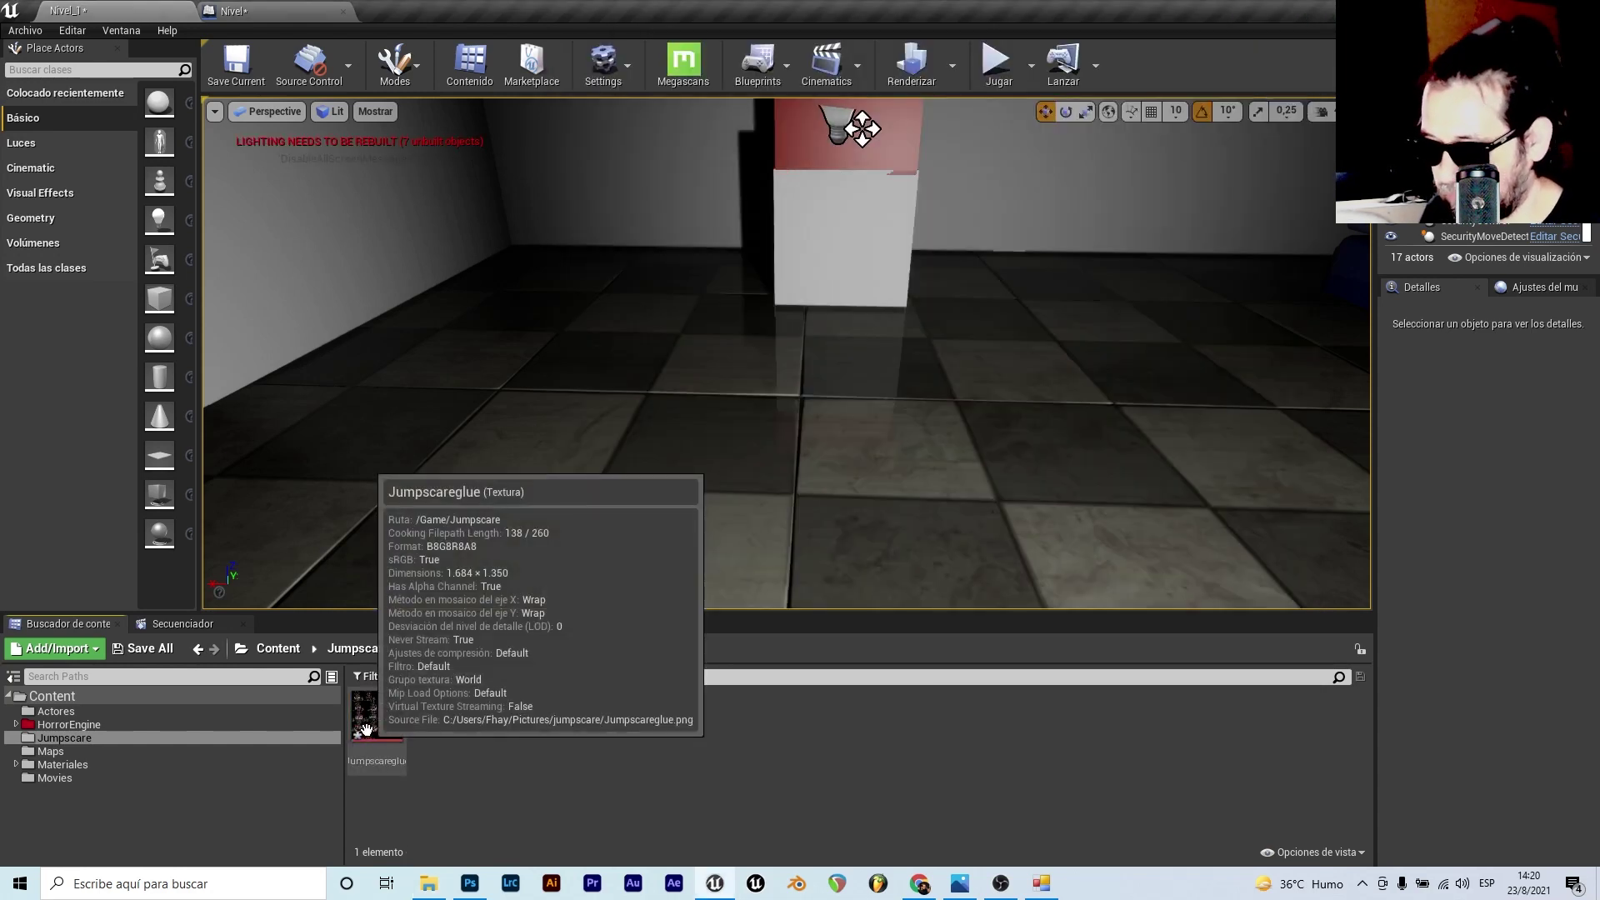
{"action": "left_click", "coordinate": [372, 731]}
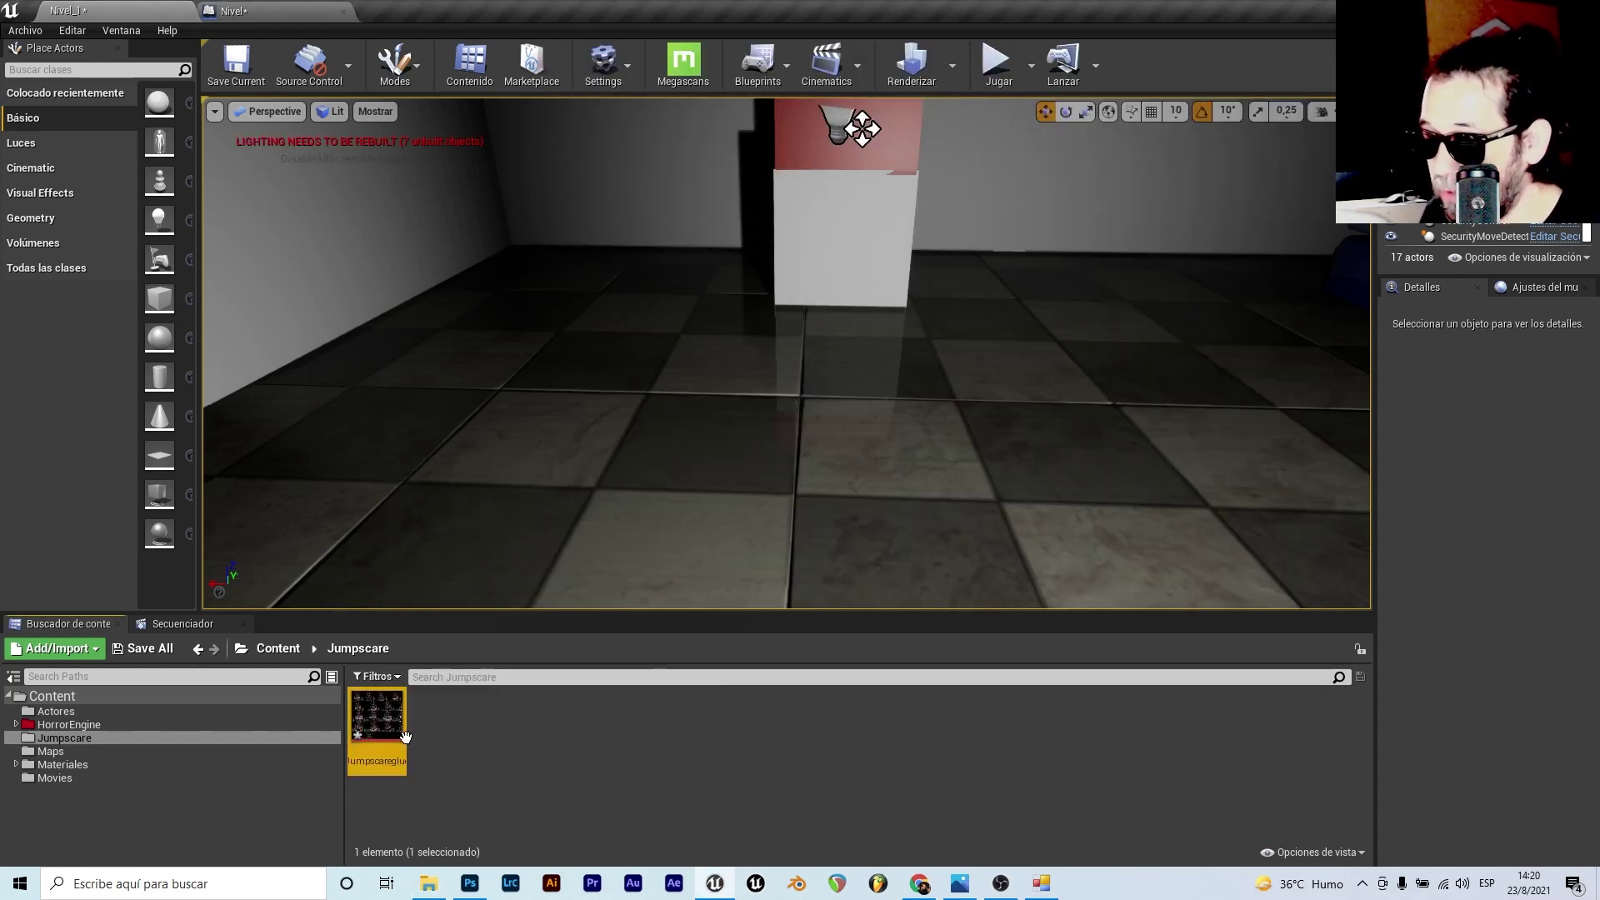
- Use Crear material on the Jumpscareglue texture, name it Jumpscare_mat, and open it
{"action": "right_click", "coordinate": [366, 706]}
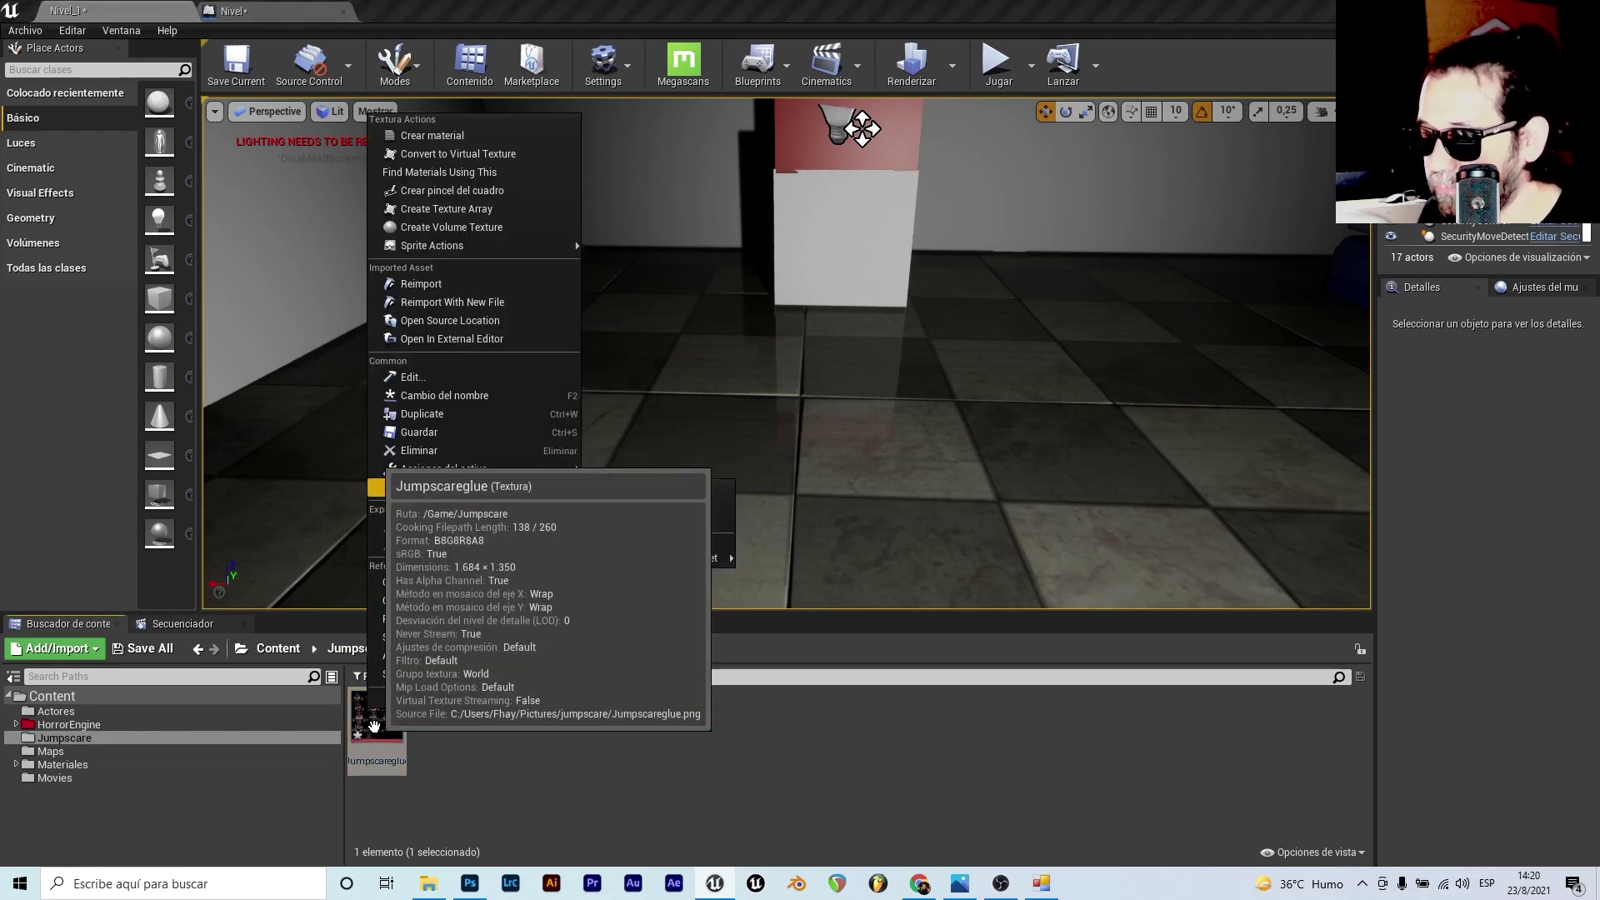
{"action": "right_click", "coordinate": [375, 726]}
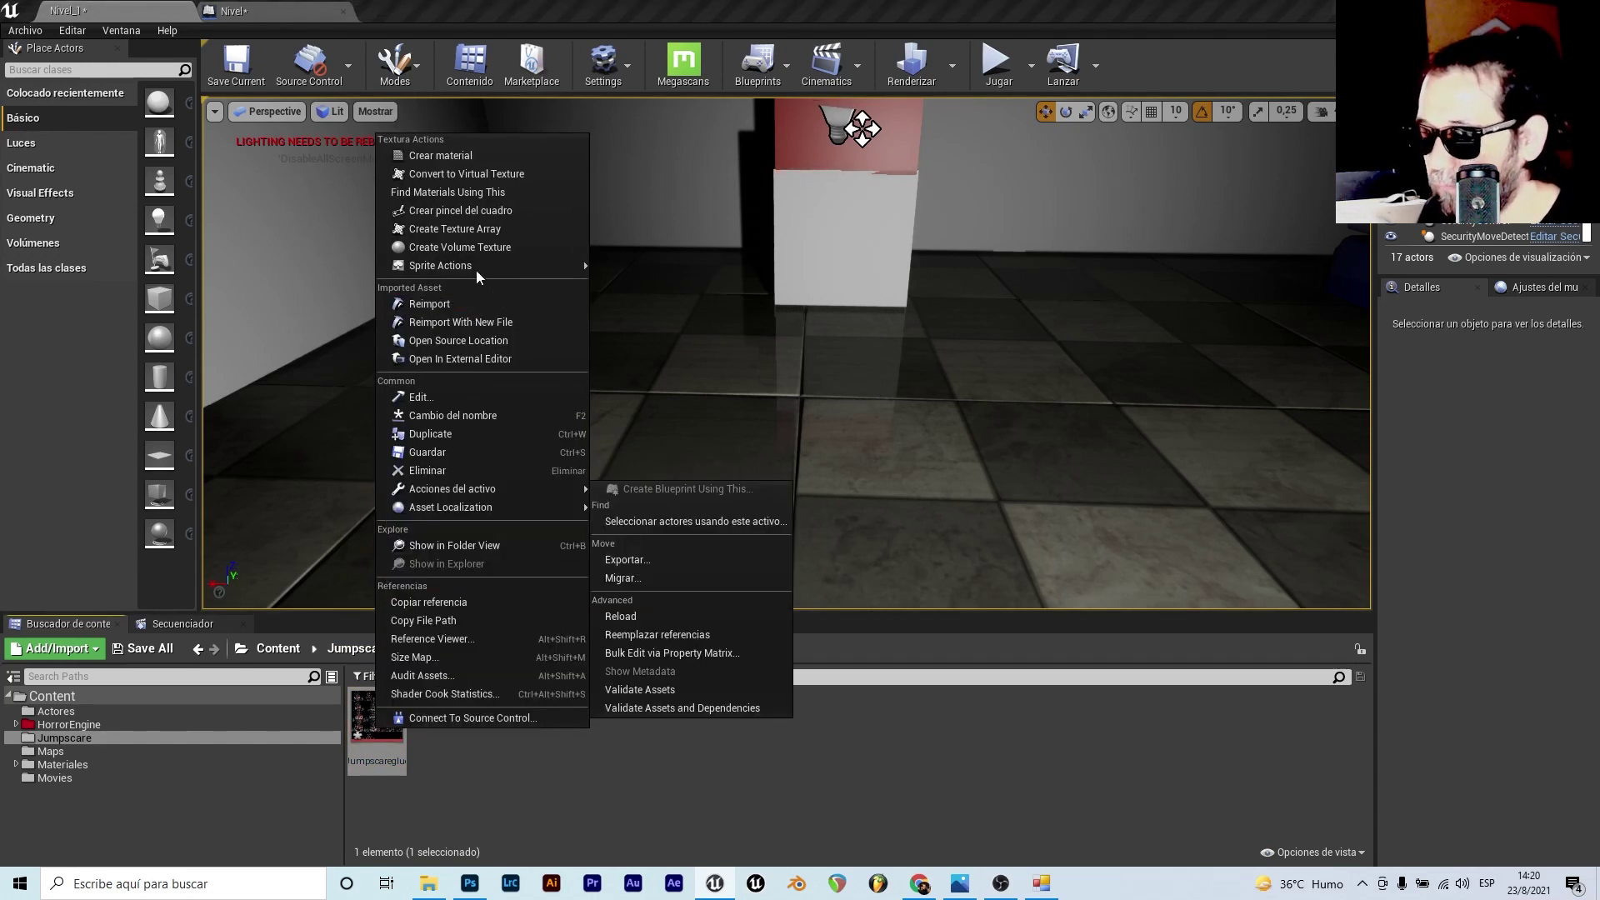
{"action": "mouse_move", "coordinate": [476, 259]}
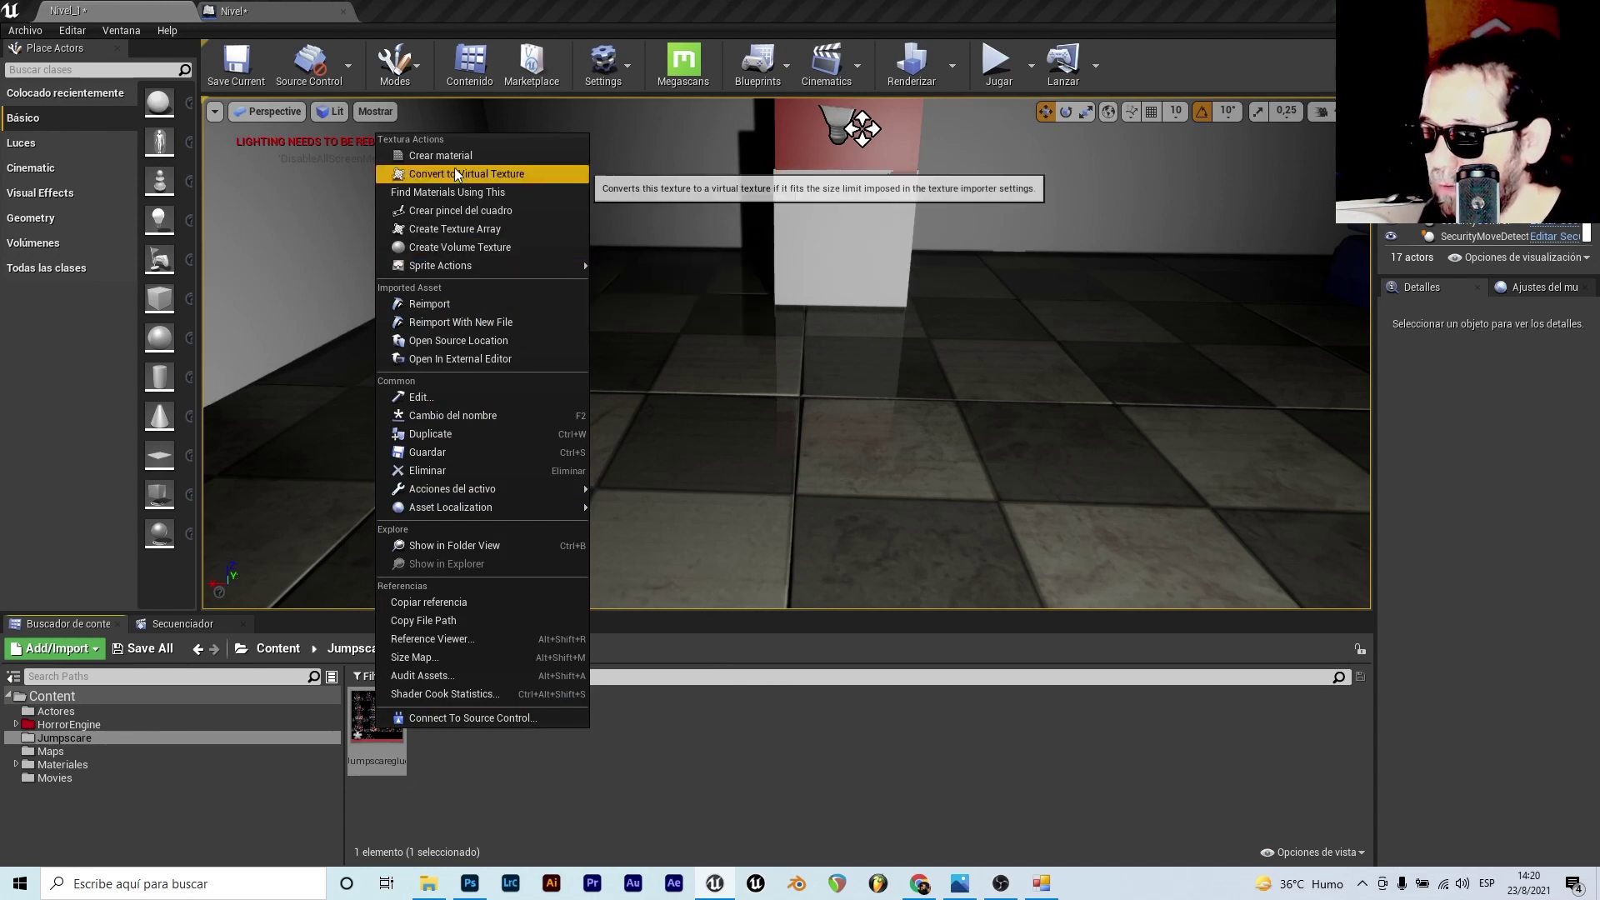
{"action": "left_click", "coordinate": [441, 156]}
{"action": "type", "text": "Jum"}
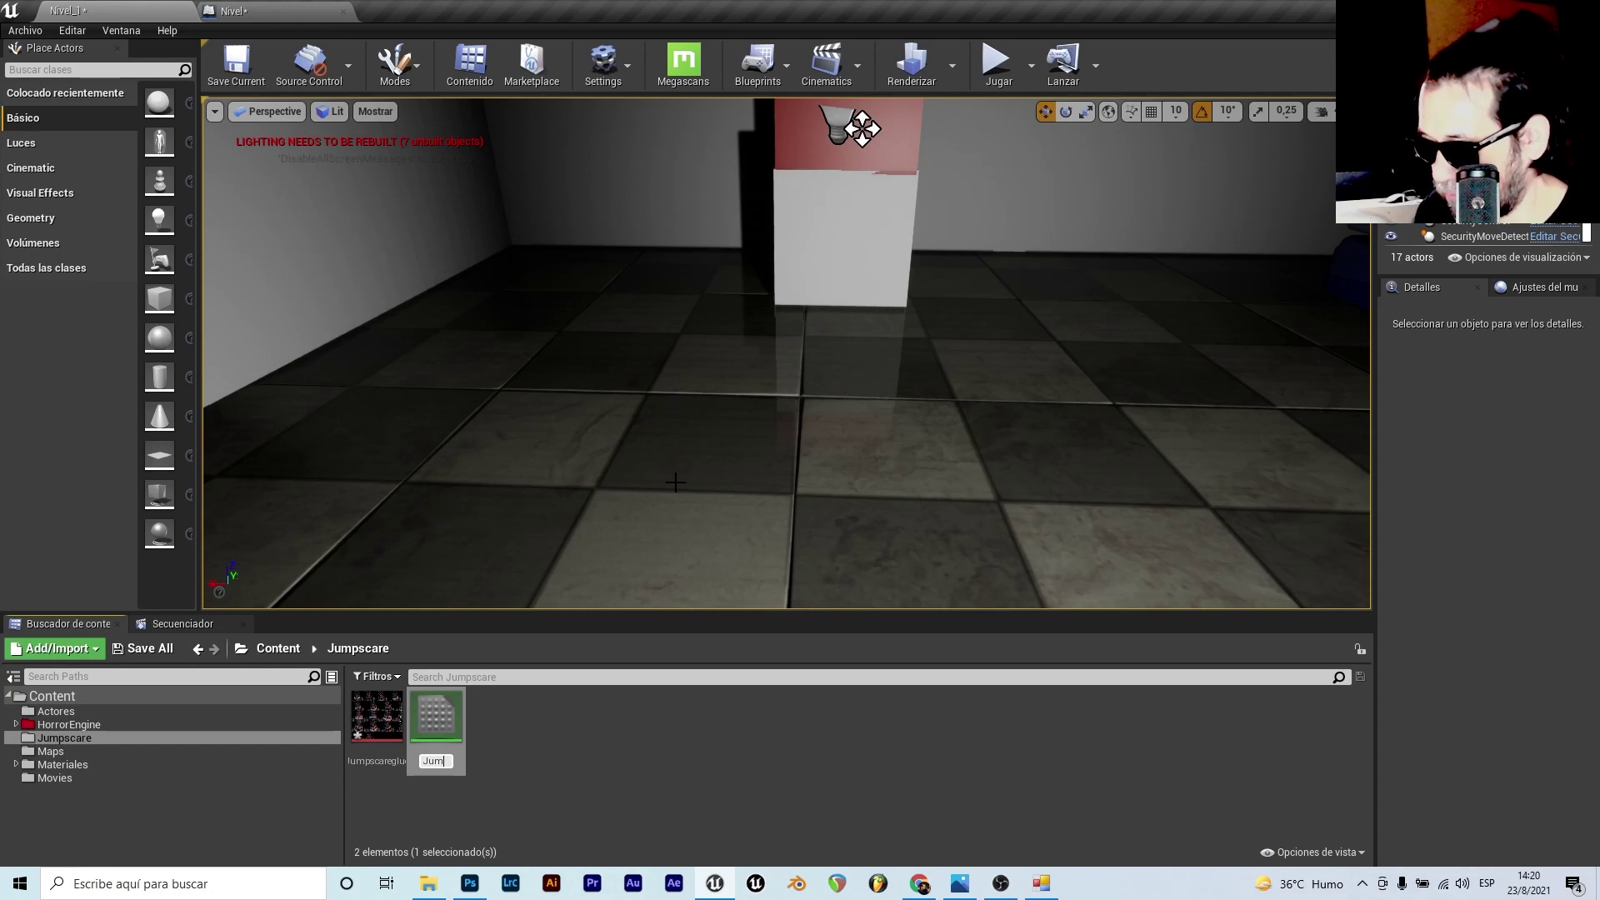
{"action": "type", "text": "pscare_"}
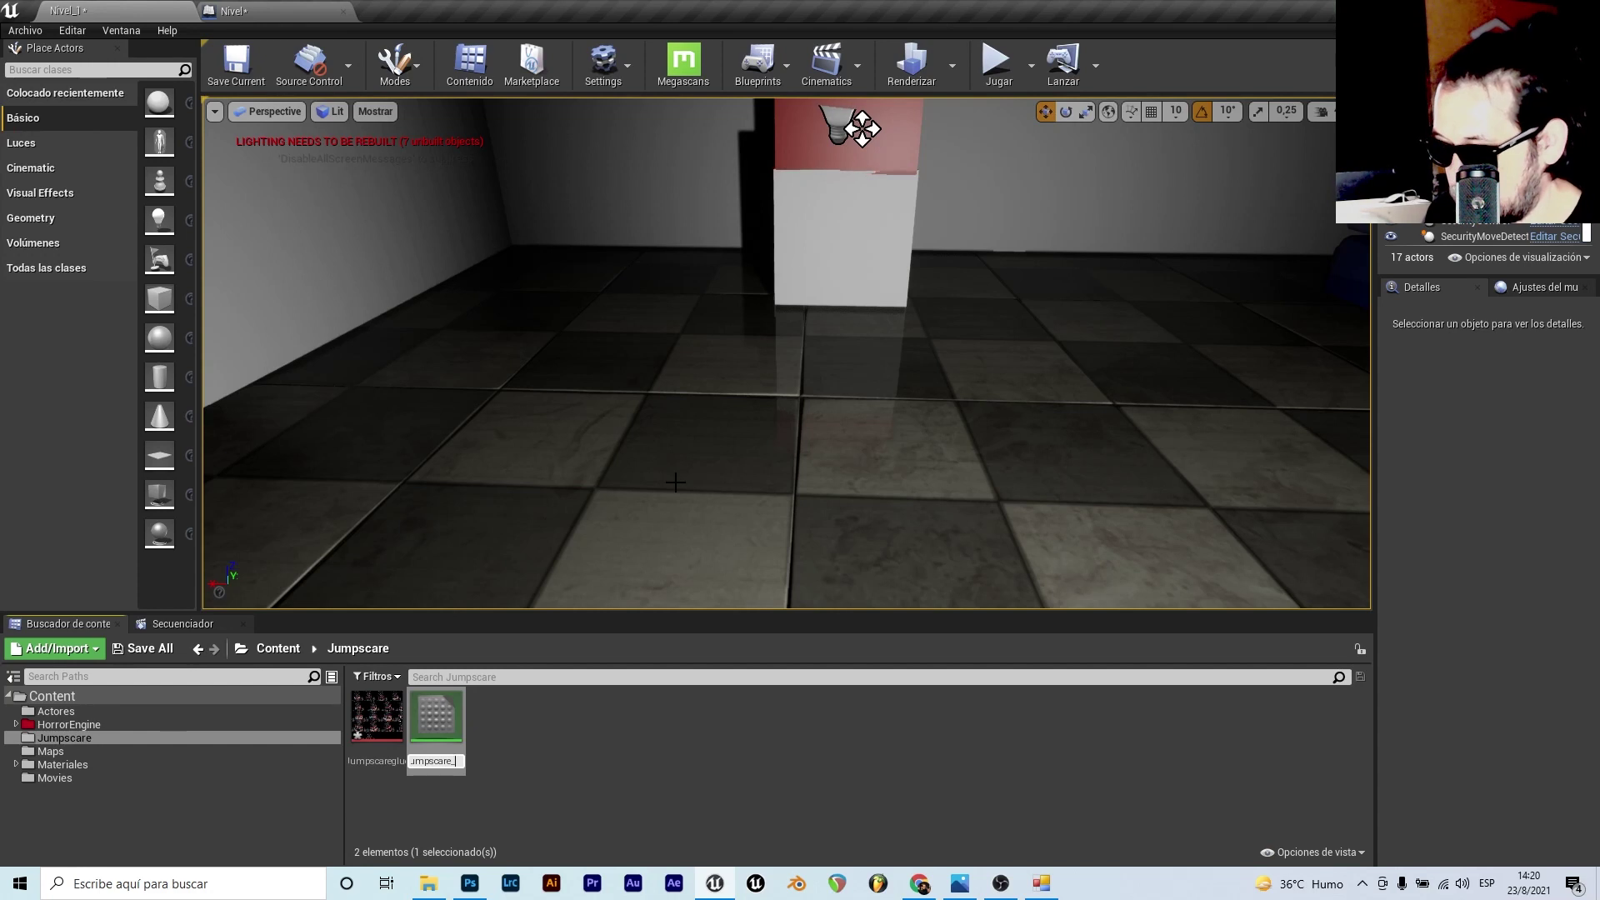
{"action": "type", "text": "t"}
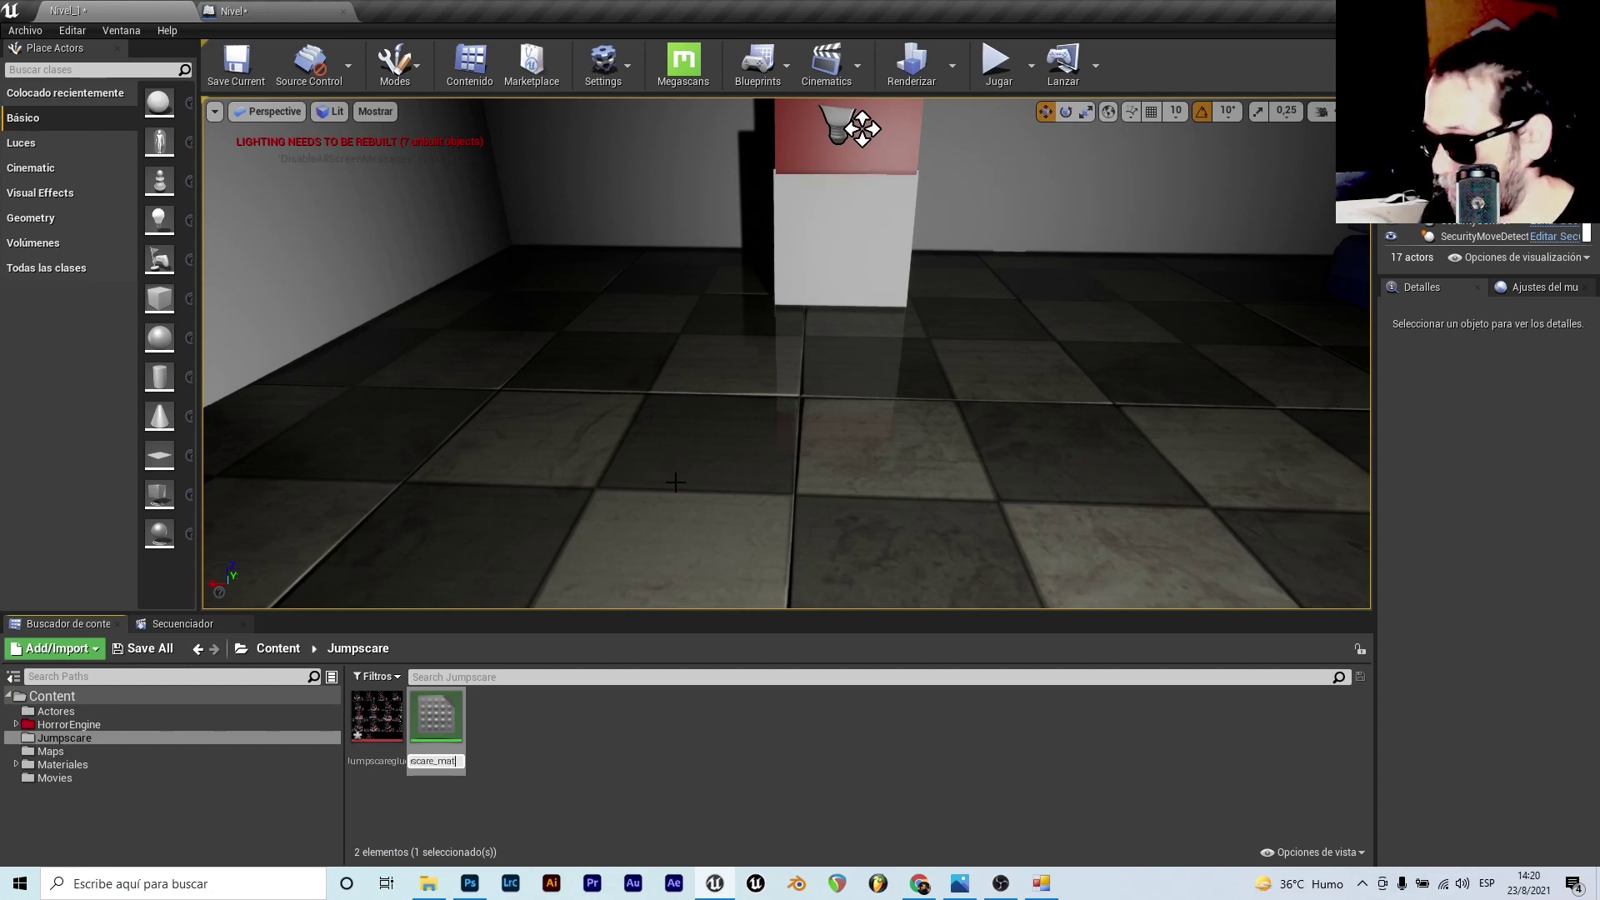
{"action": "key", "text": "Return"}
{"action": "double_click", "coordinate": [371, 710]}
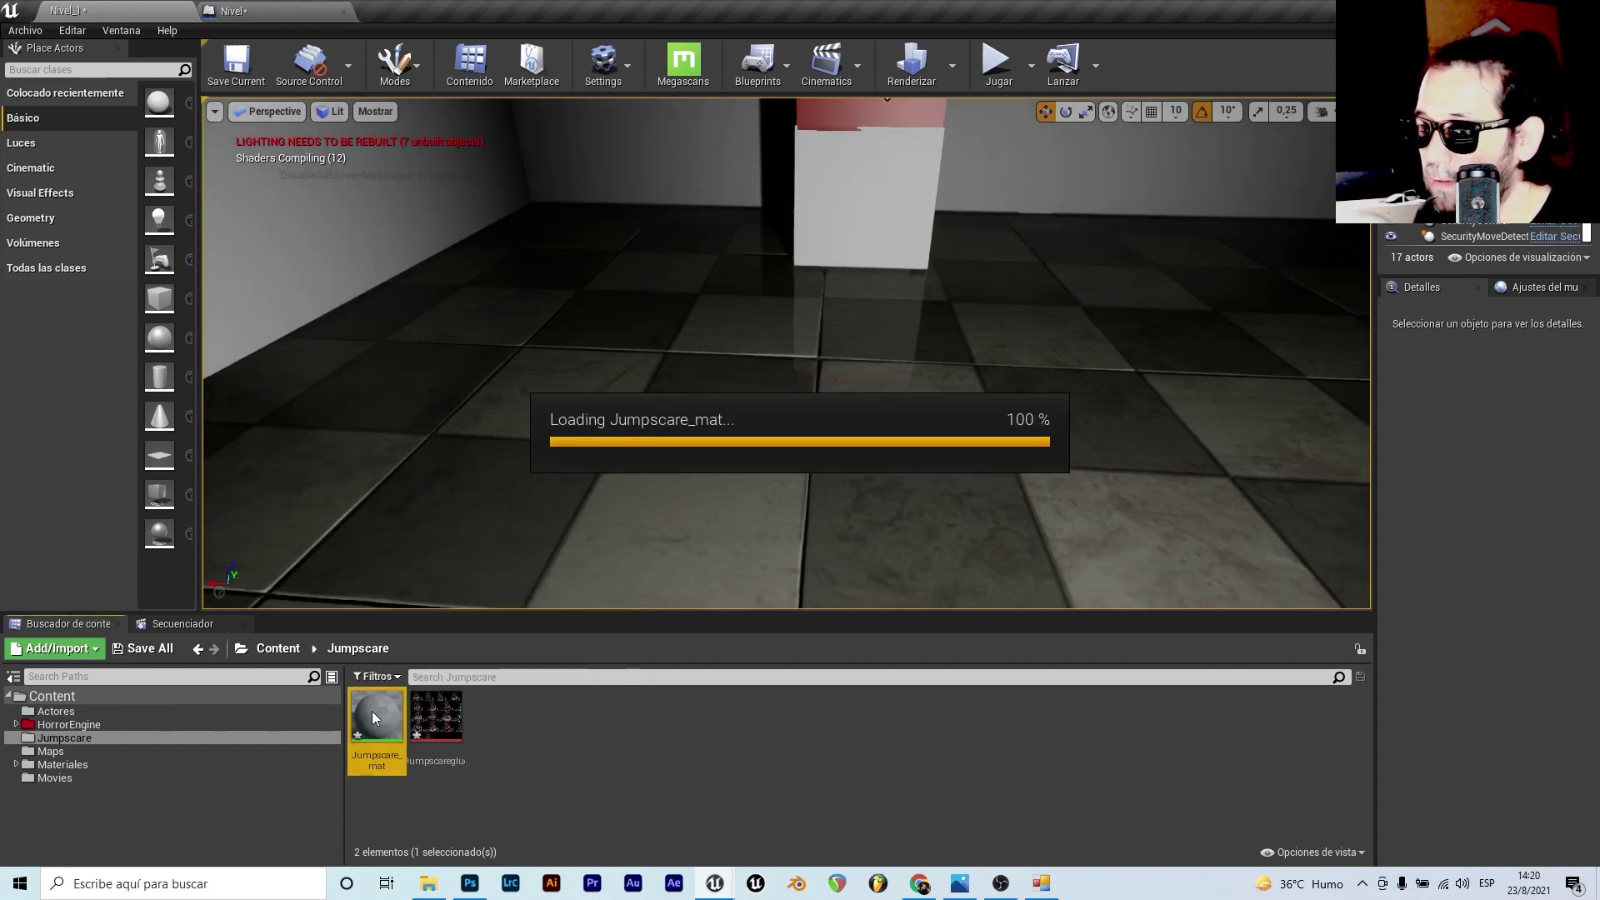
- Change Jumpscare_mat's Material Domain to User Interface so it exposes Final Color
{"action": "left_click", "coordinate": [646, 192]}
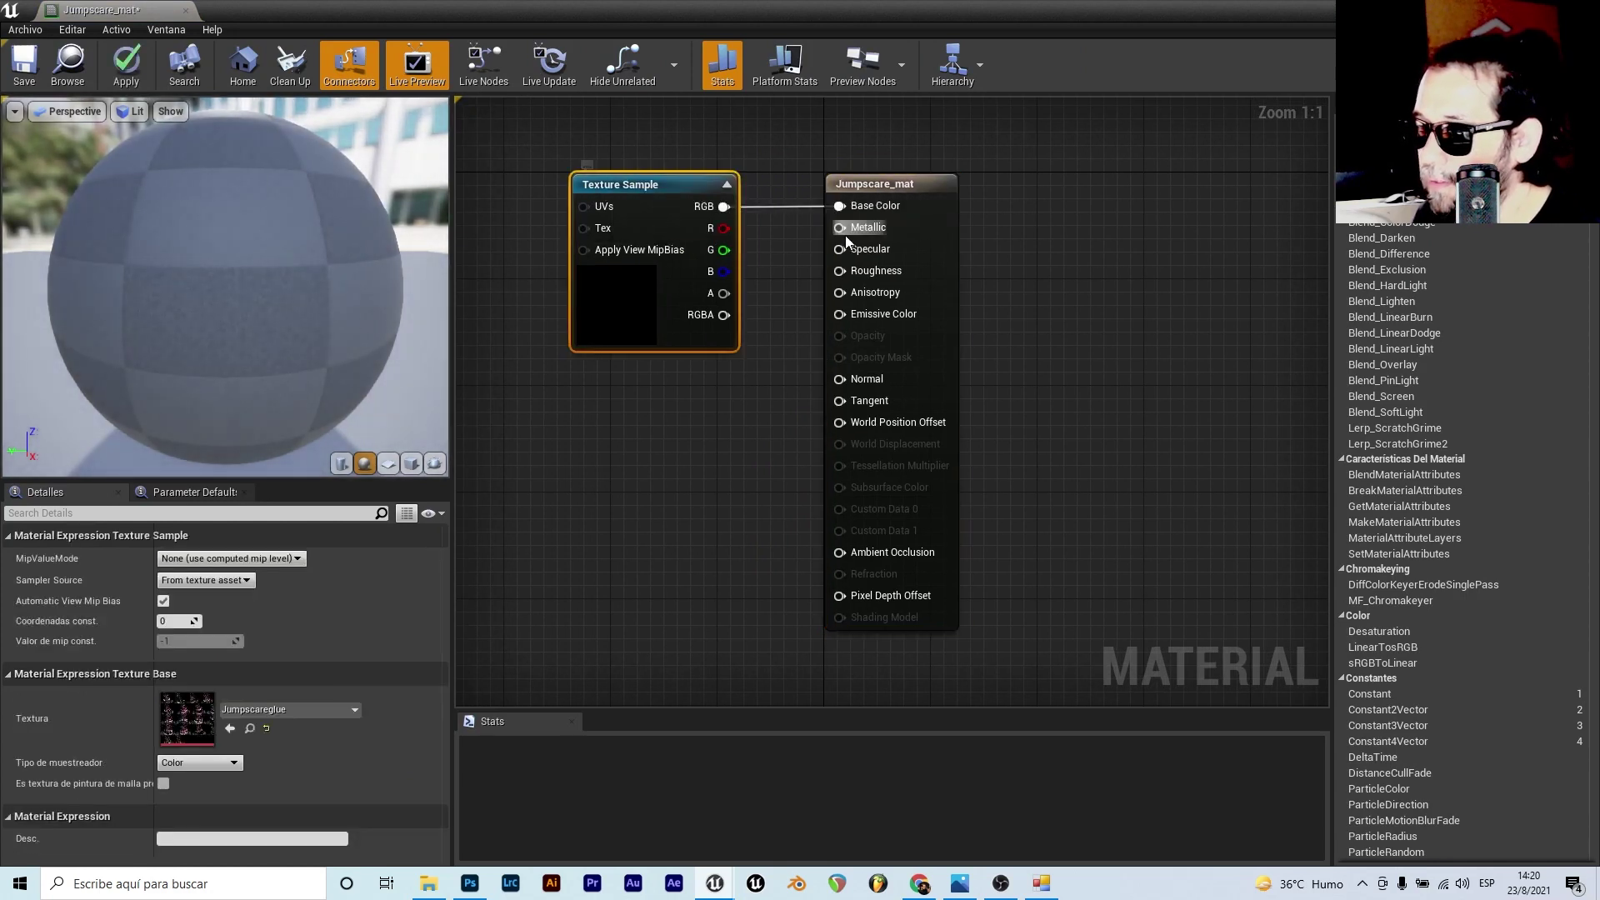
{"action": "scroll", "coordinate": [775, 225], "scroll_direction": "down", "scroll_amount": 2}
{"action": "scroll", "coordinate": [775, 225], "scroll_direction": "down", "scroll_amount": 2}
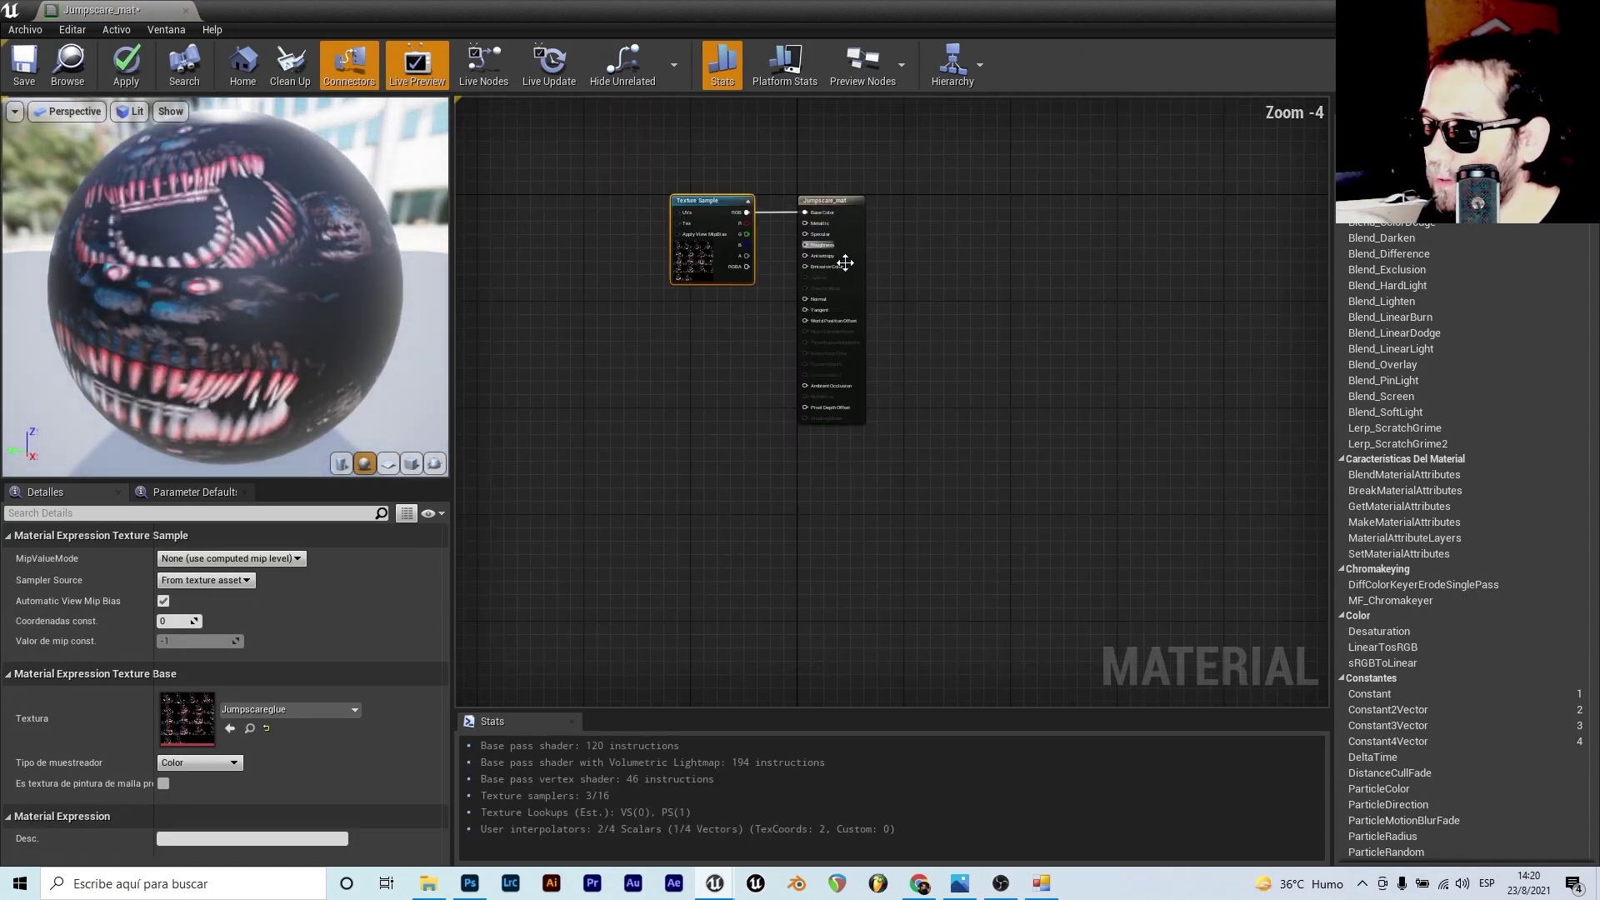
{"action": "scroll", "coordinate": [699, 215], "scroll_direction": "up", "scroll_amount": 2}
{"action": "scroll", "coordinate": [749, 250], "scroll_direction": "up", "scroll_amount": 1}
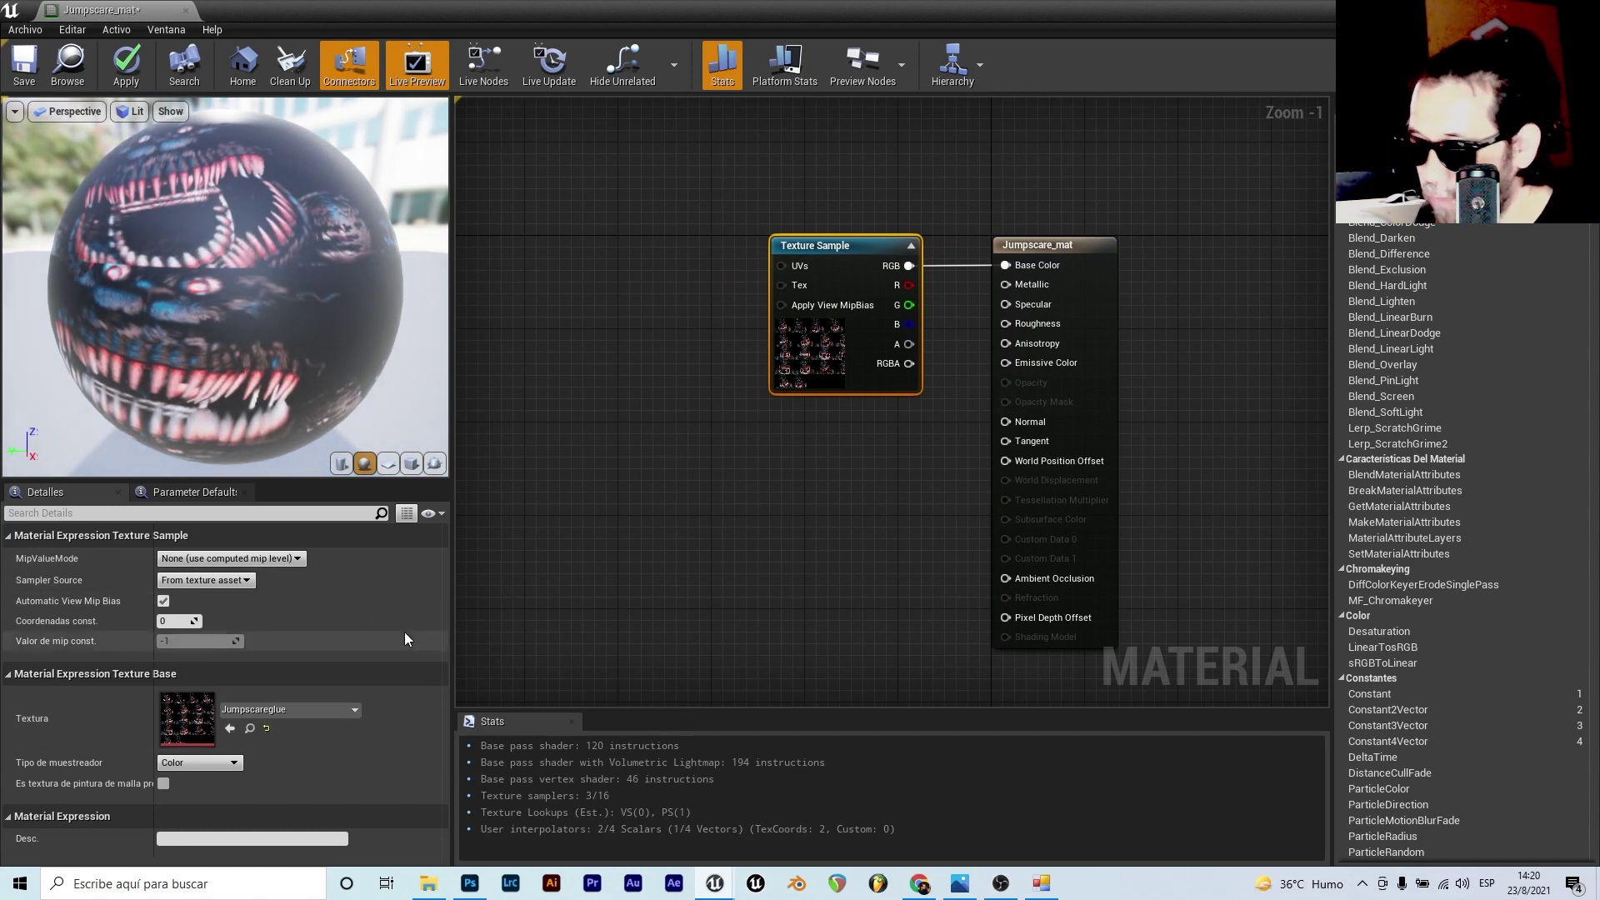
{"action": "left_click", "coordinate": [648, 507]}
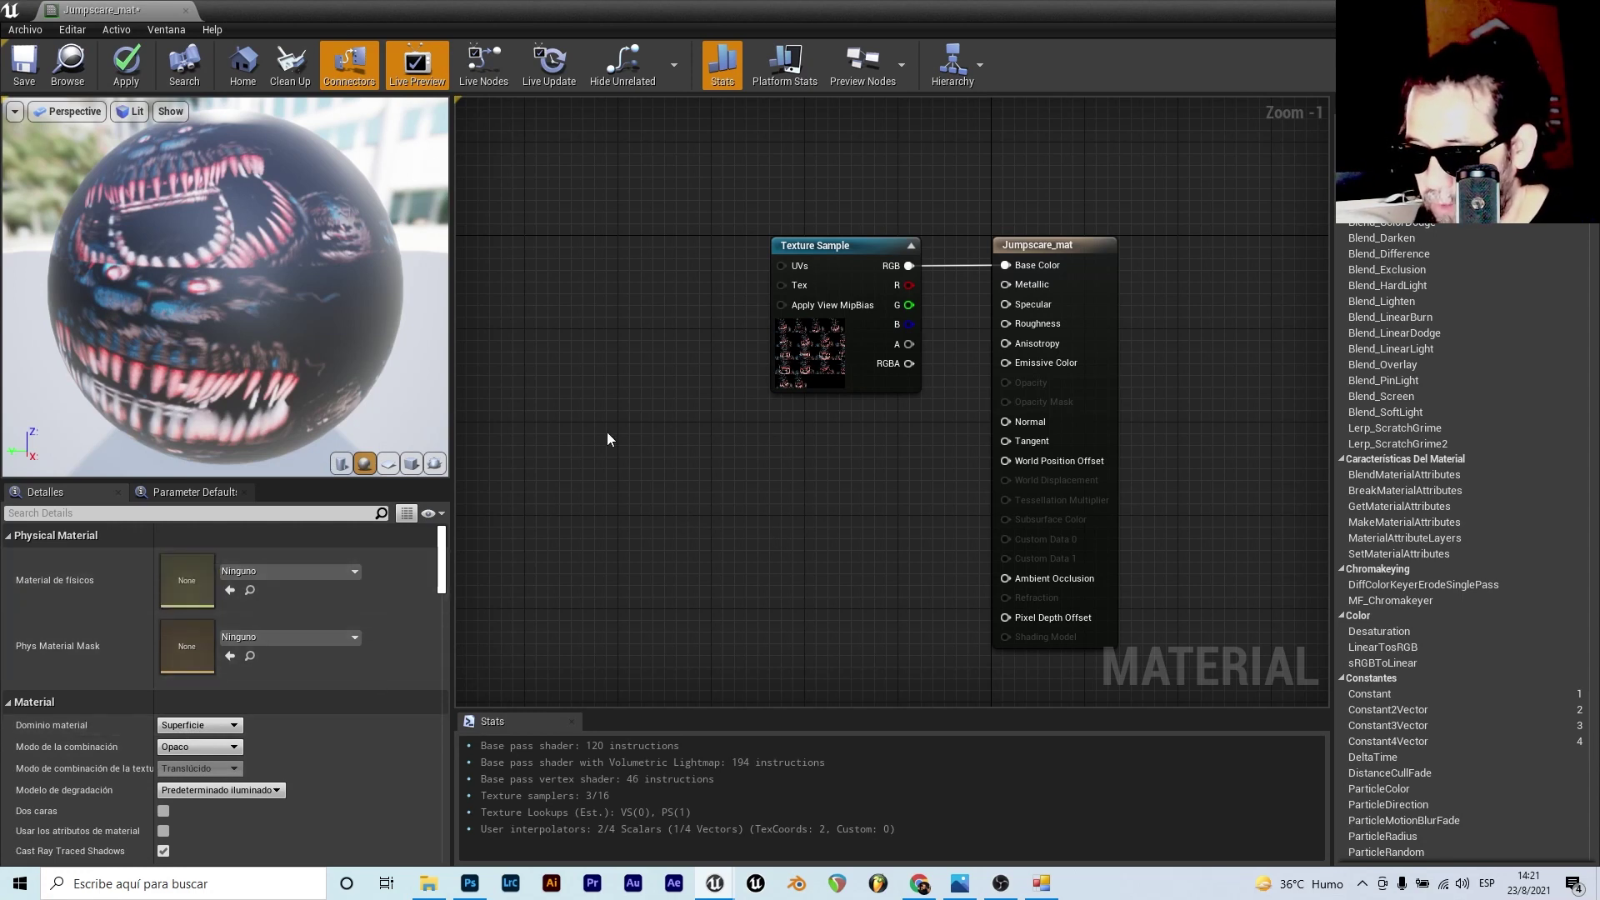
{"action": "left_click", "coordinate": [218, 728]}
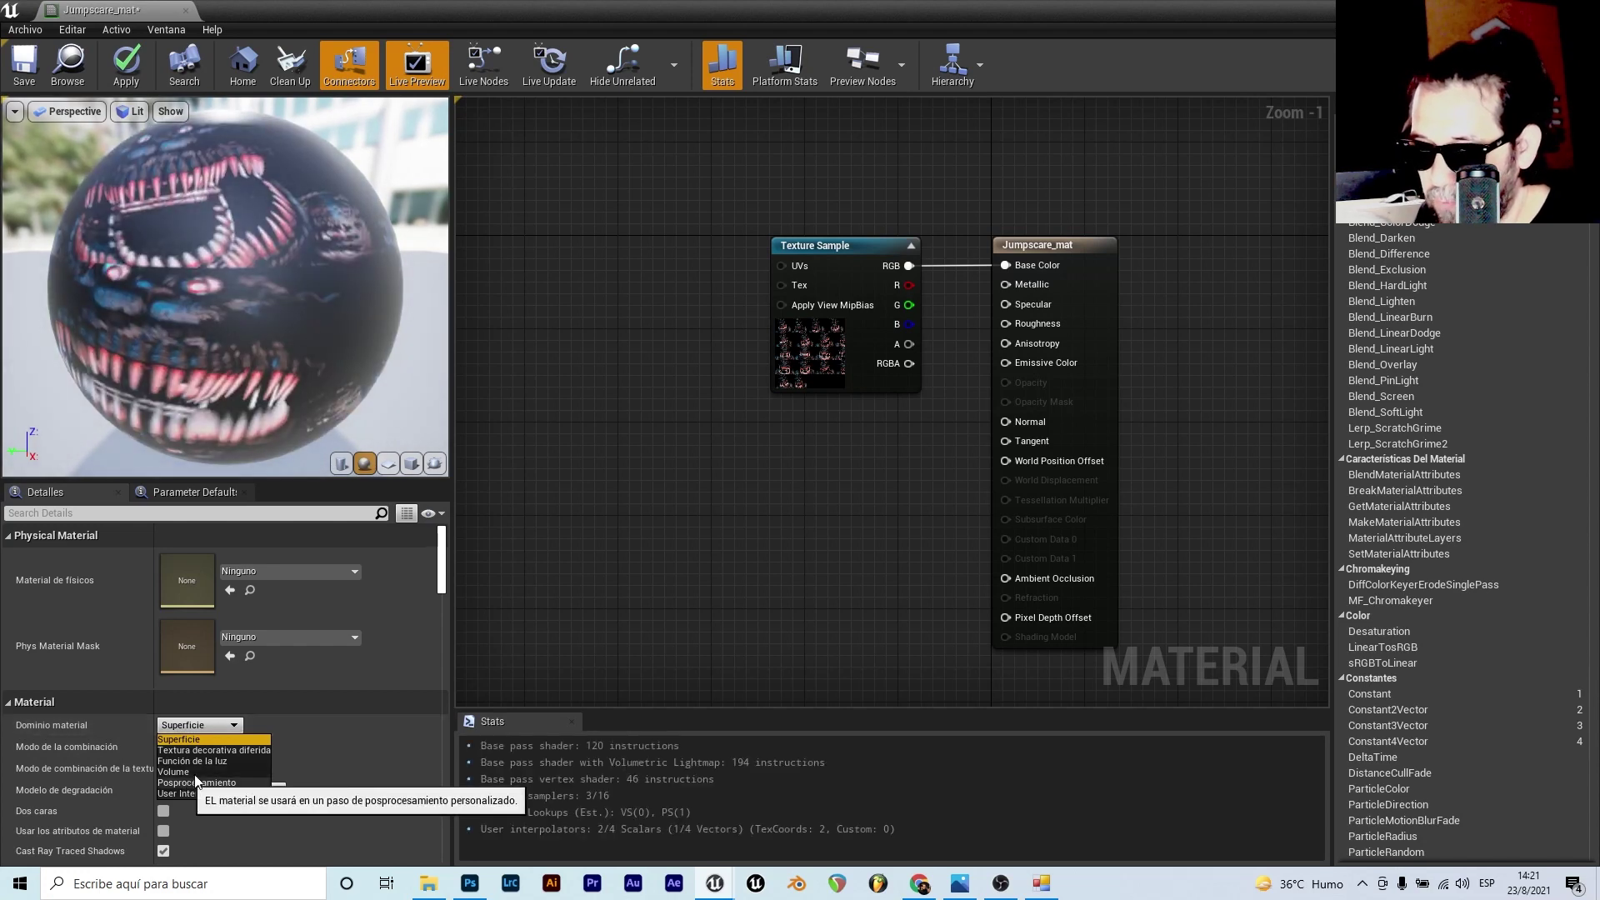
{"action": "left_click", "coordinate": [212, 794]}
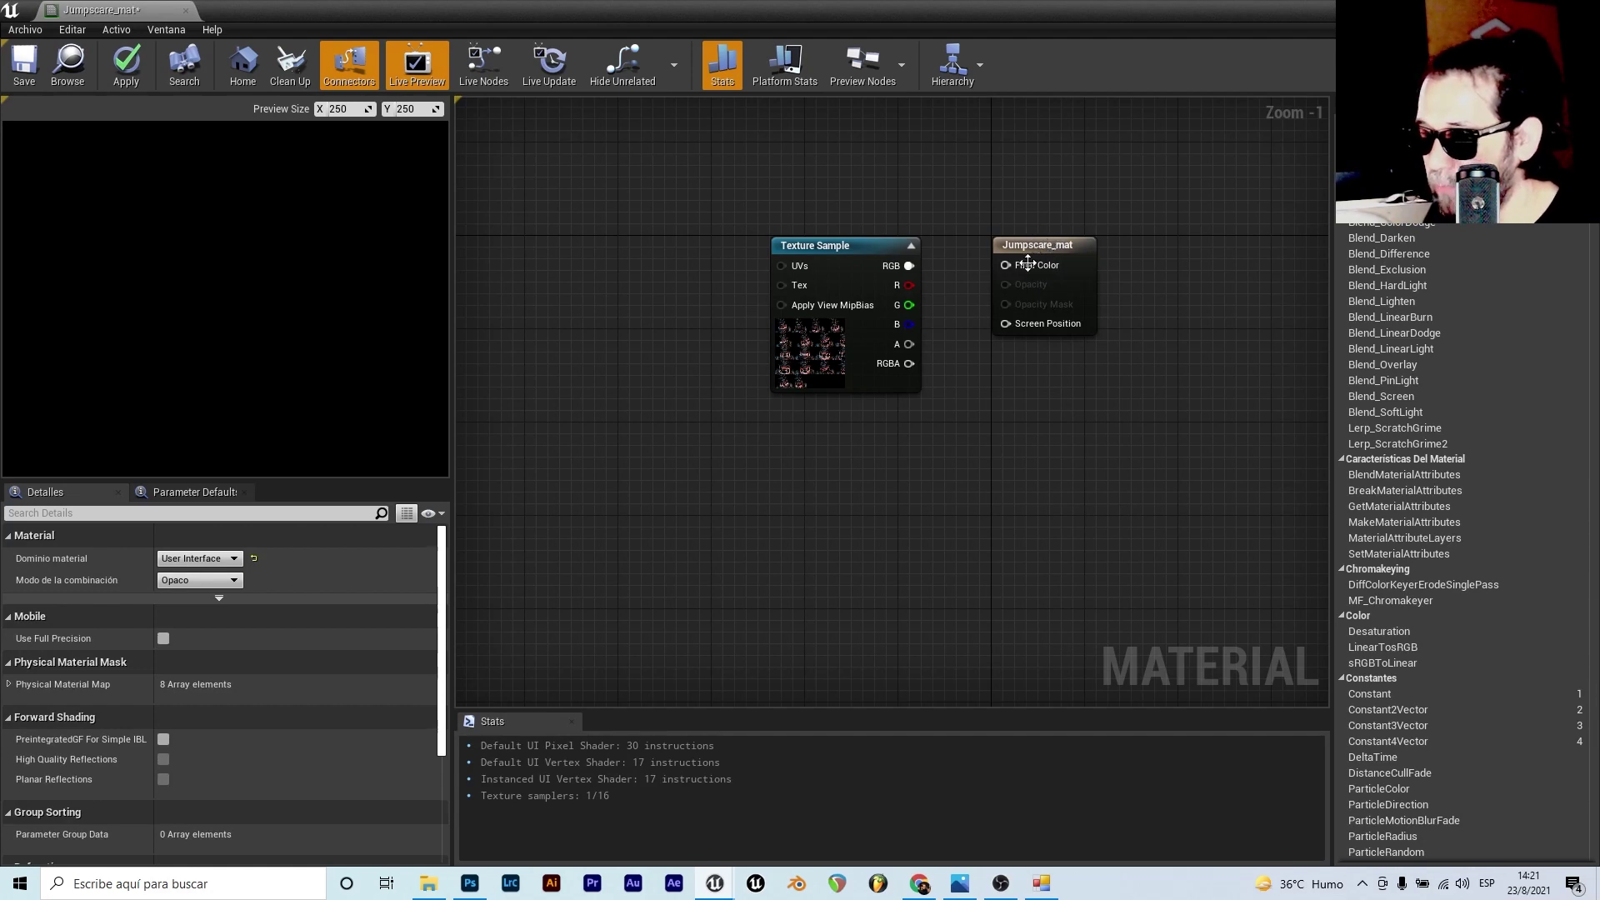
- Shift the Texture Sample right and add a FlipBook node to its left
{"action": "left_click_drag", "start_coordinate": [1027, 263], "coordinate": [1039, 263]}
{"action": "left_click_drag", "start_coordinate": [859, 247], "coordinate": [882, 248]}
{"action": "left_click", "coordinate": [828, 470]}
{"action": "scroll", "coordinate": [833, 366], "scroll_direction": "down", "scroll_amount": 1}
{"action": "scroll", "coordinate": [583, 304], "scroll_direction": "up", "scroll_amount": 2}
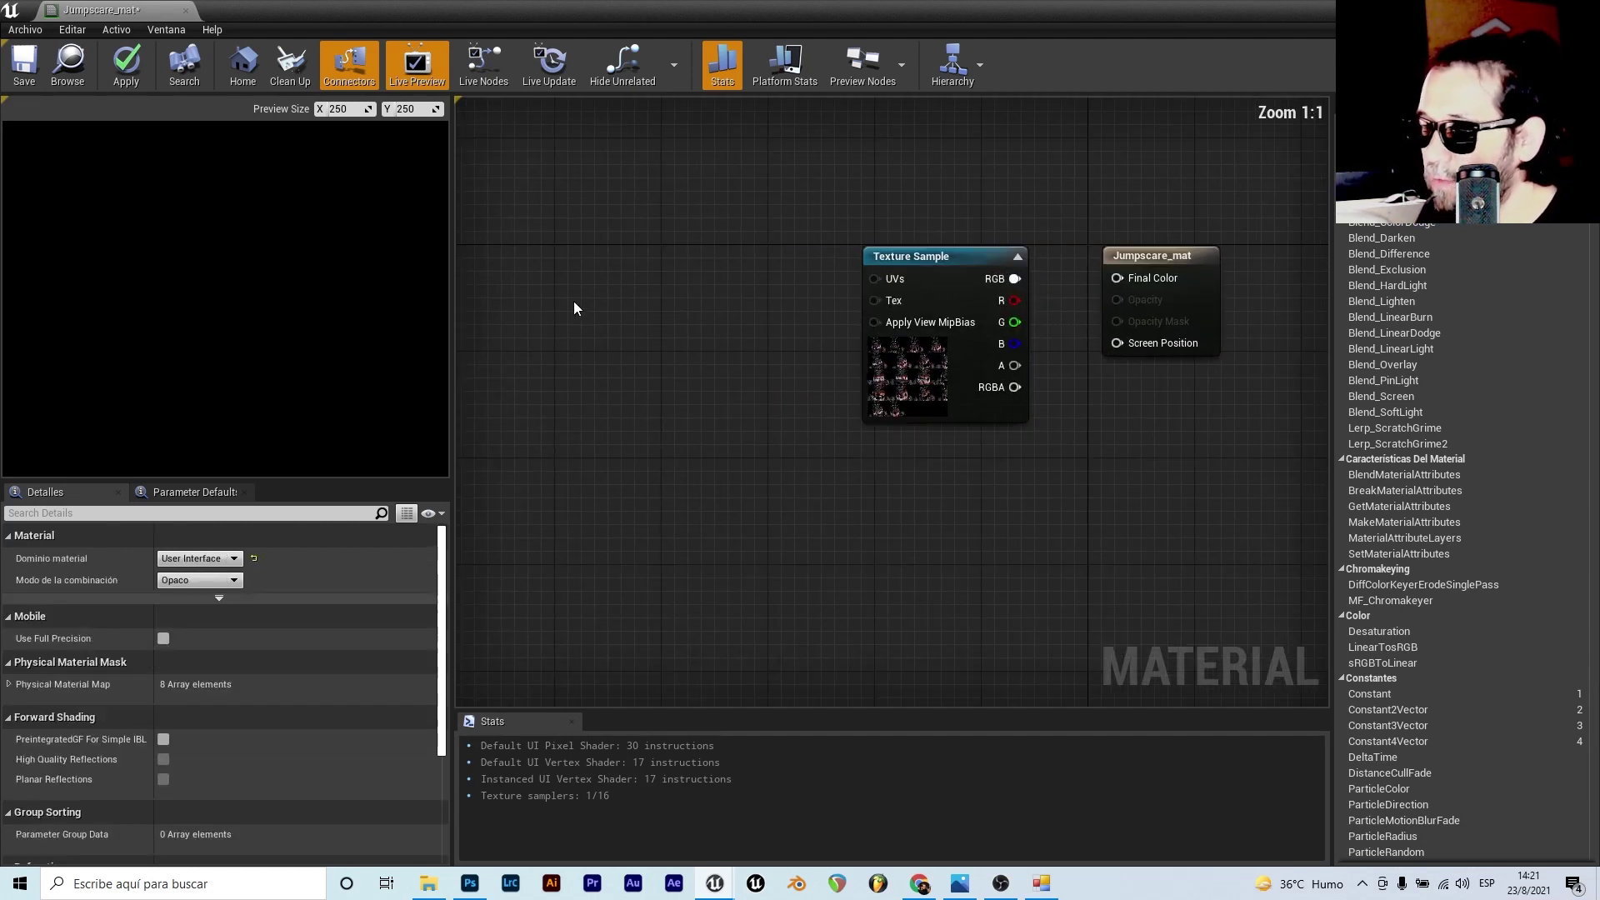
{"action": "right_click", "coordinate": [574, 302]}
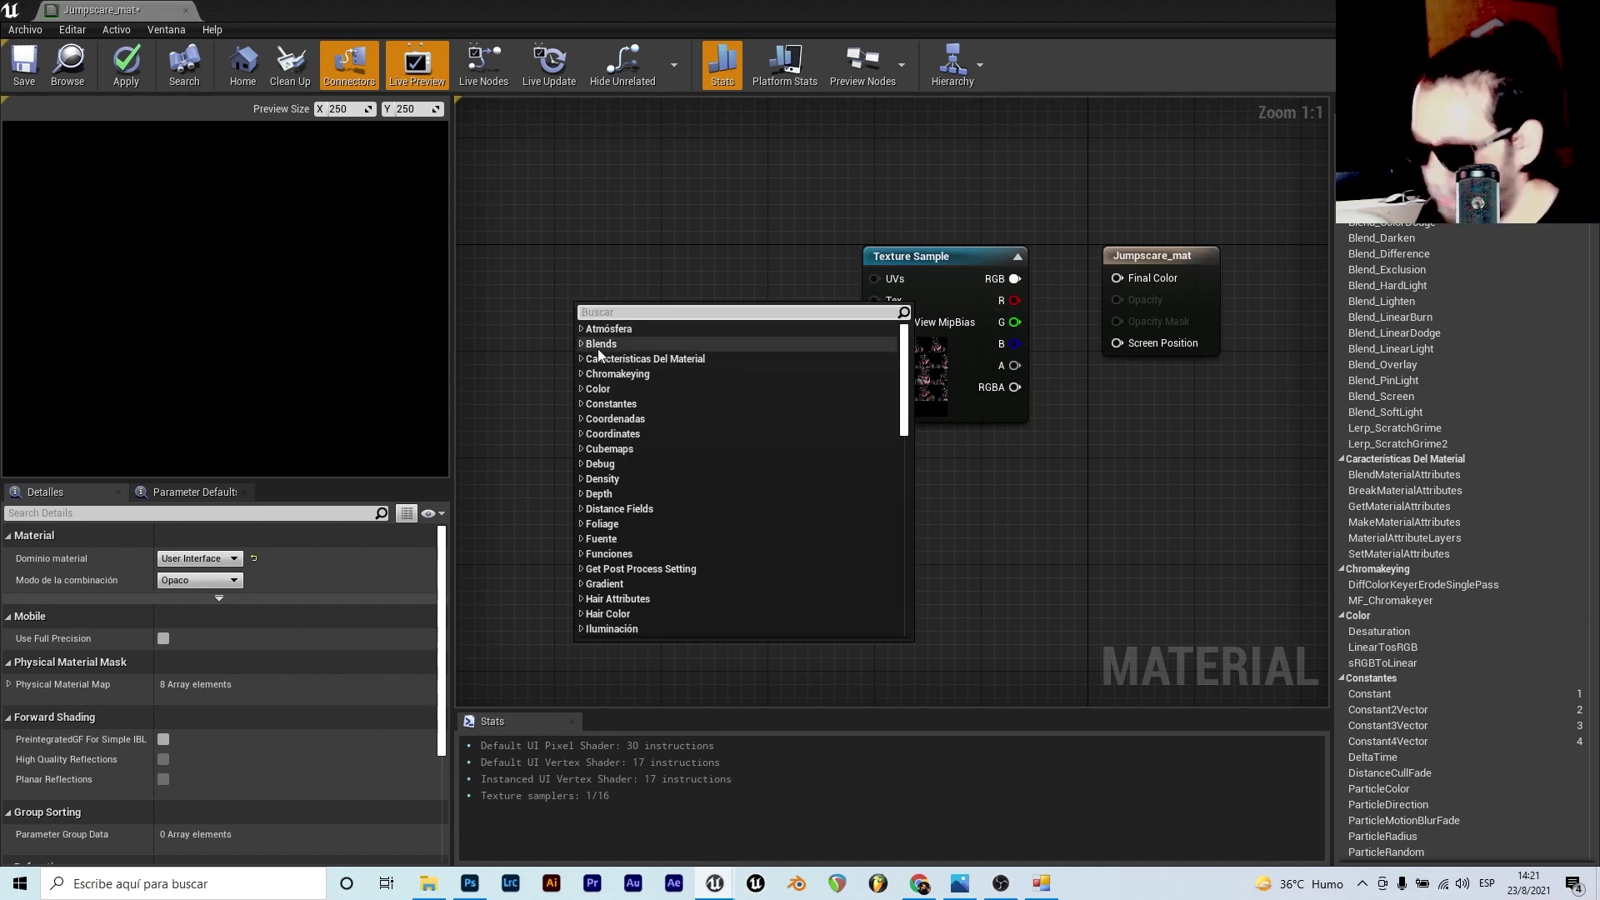
{"action": "type", "text": "flip"}
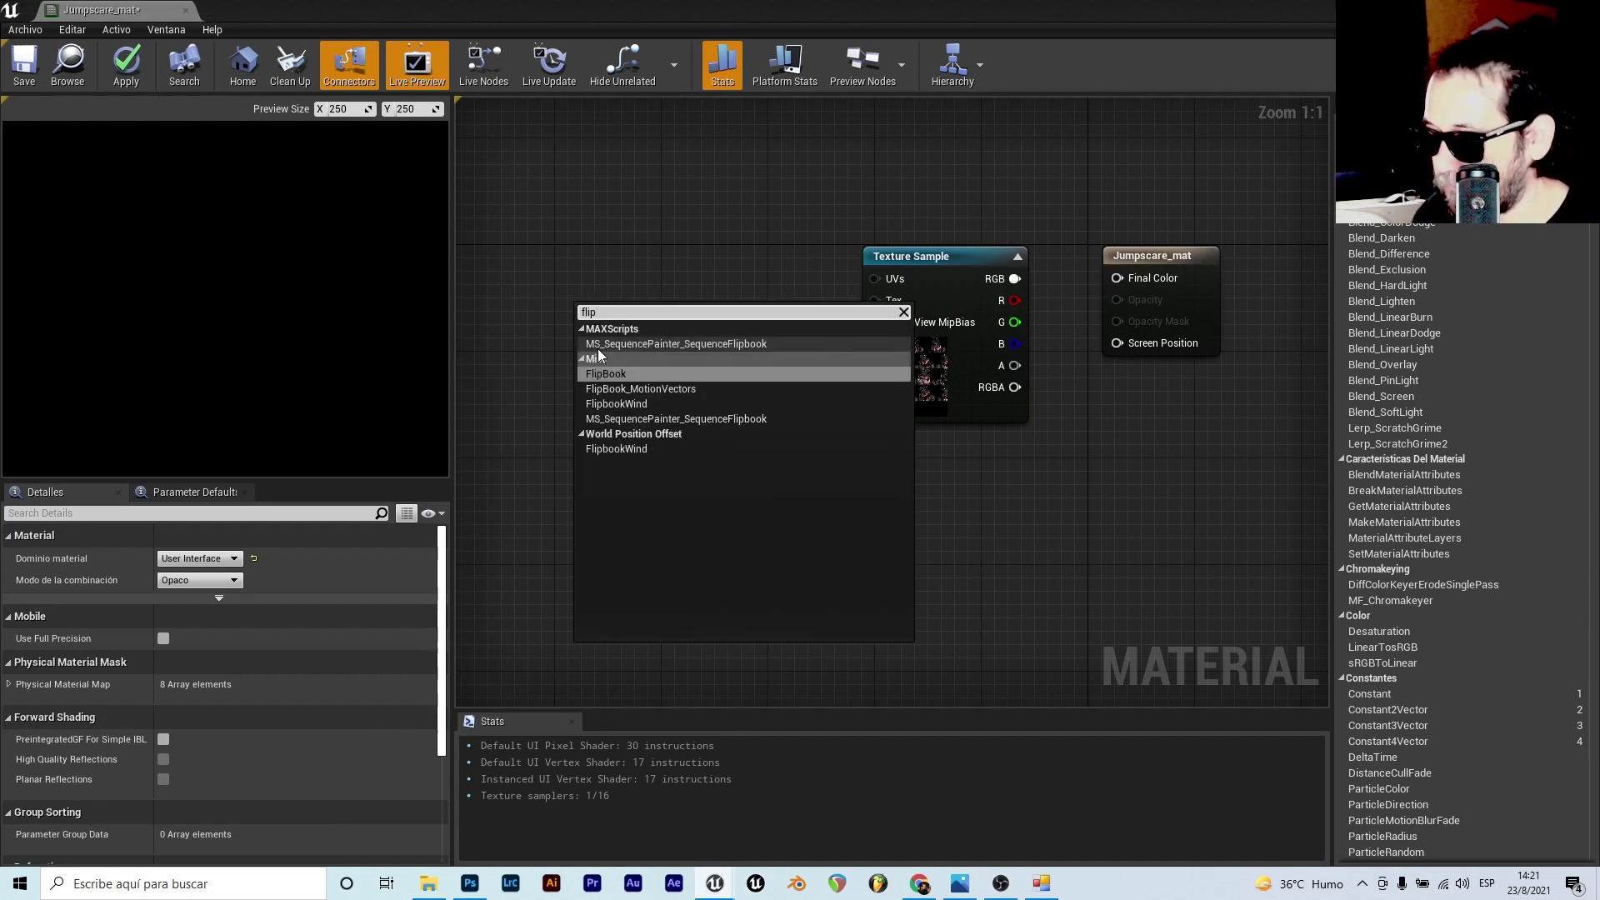
{"action": "left_click", "coordinate": [657, 375]}
{"action": "left_click_drag", "start_coordinate": [679, 317], "coordinate": [649, 259]}
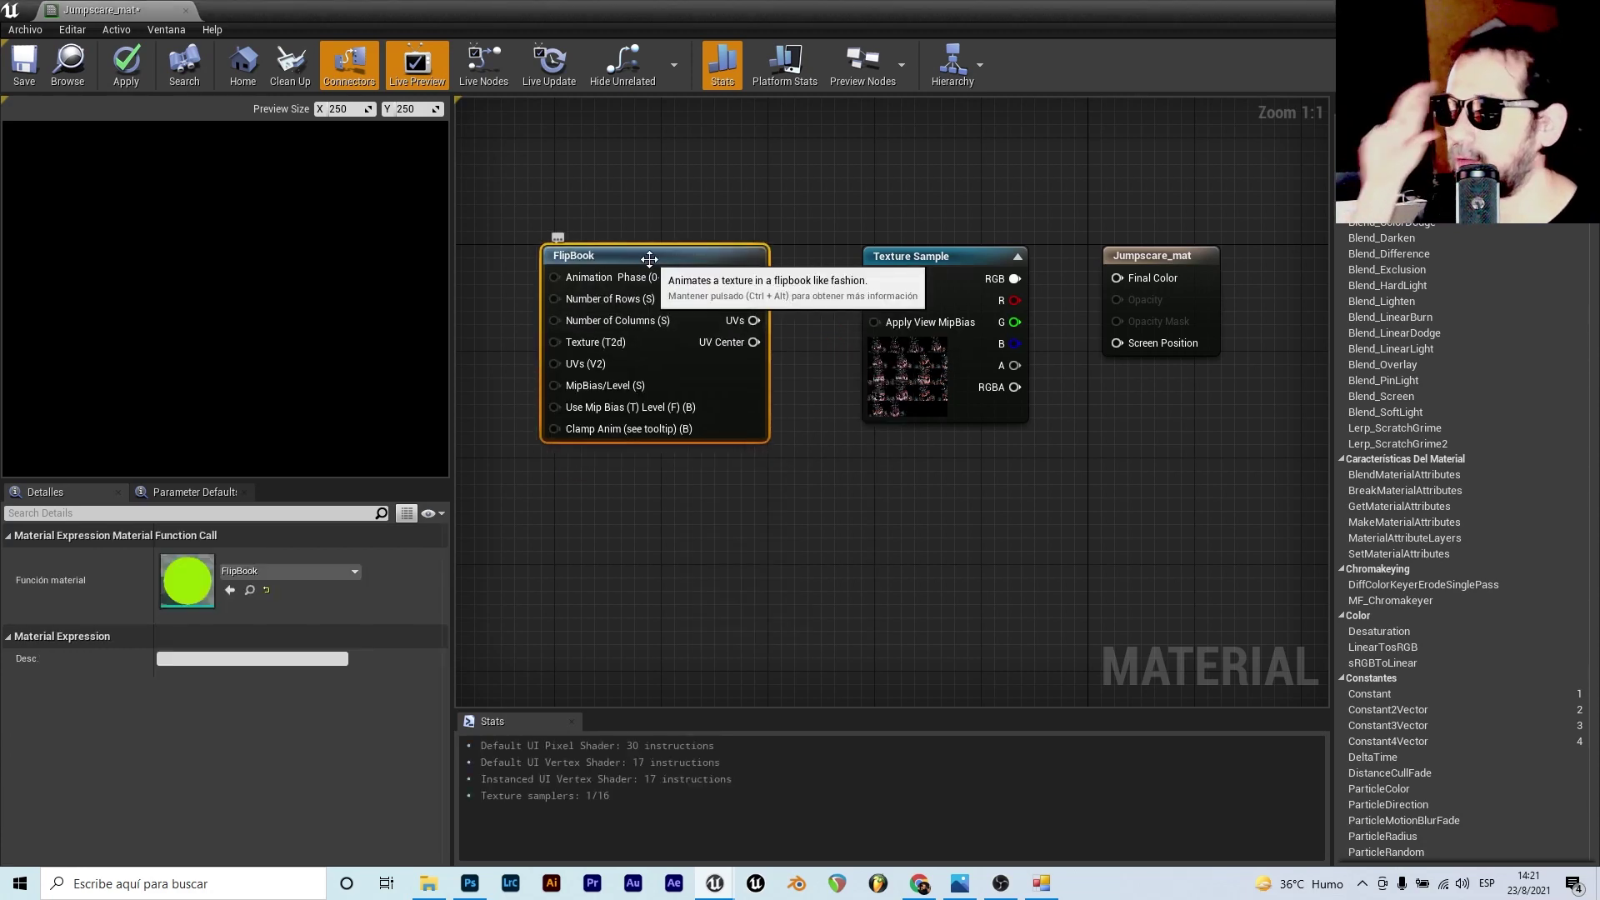
{"action": "left_click_drag", "start_coordinate": [669, 262], "coordinate": [696, 262]}
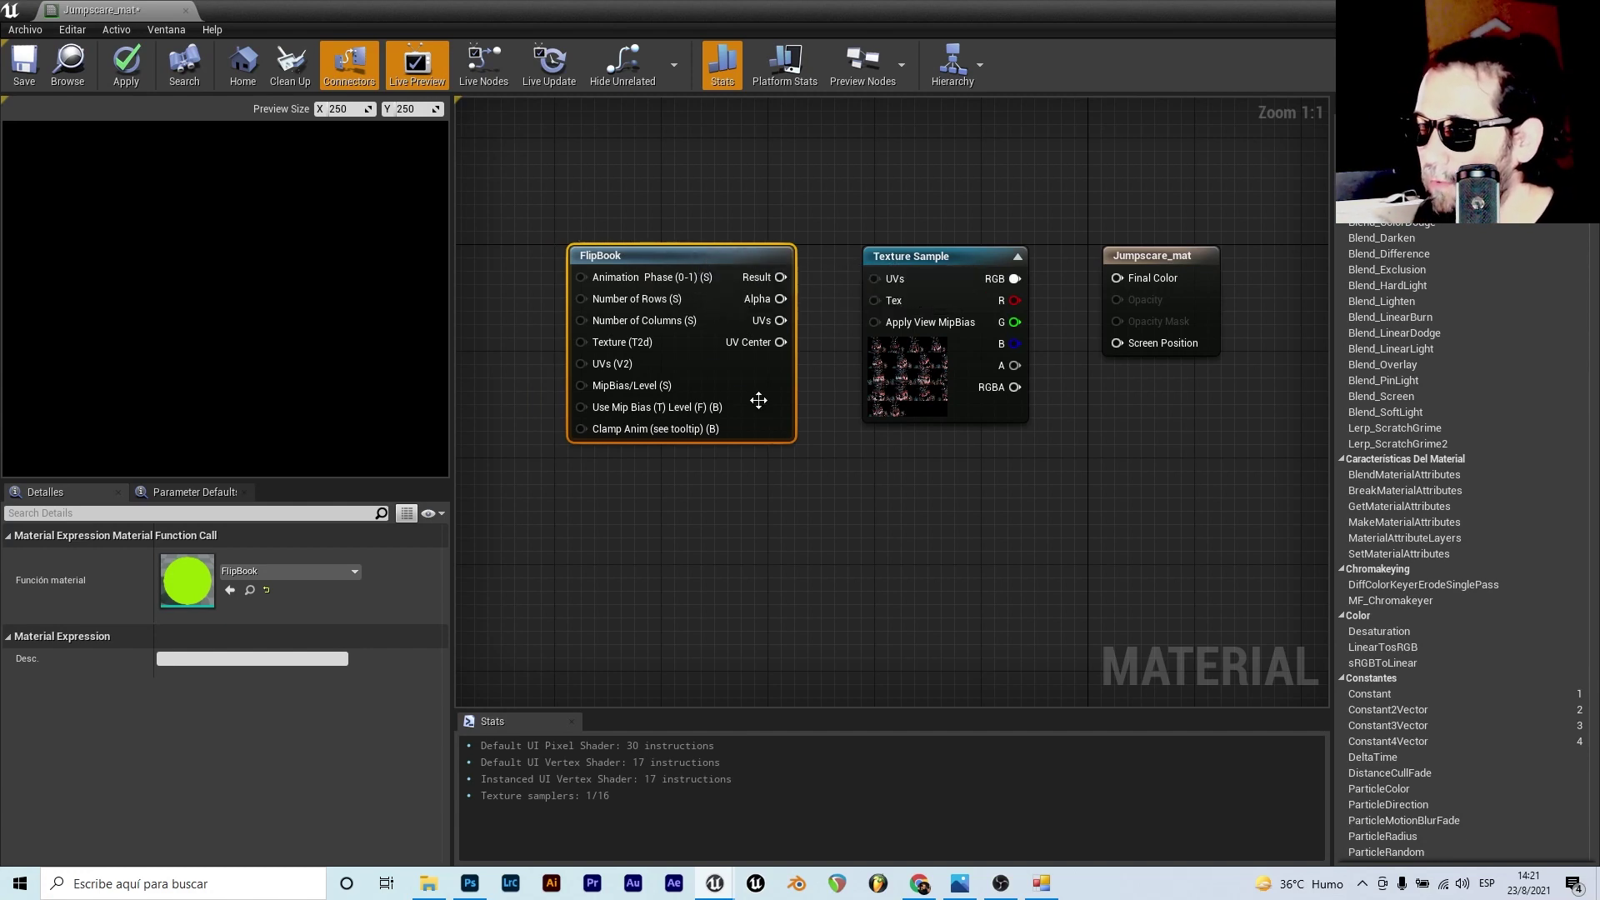
{"action": "scroll", "coordinate": [757, 400], "scroll_direction": "down", "scroll_amount": 2}
{"action": "scroll", "coordinate": [603, 434], "scroll_direction": "up", "scroll_amount": 2}
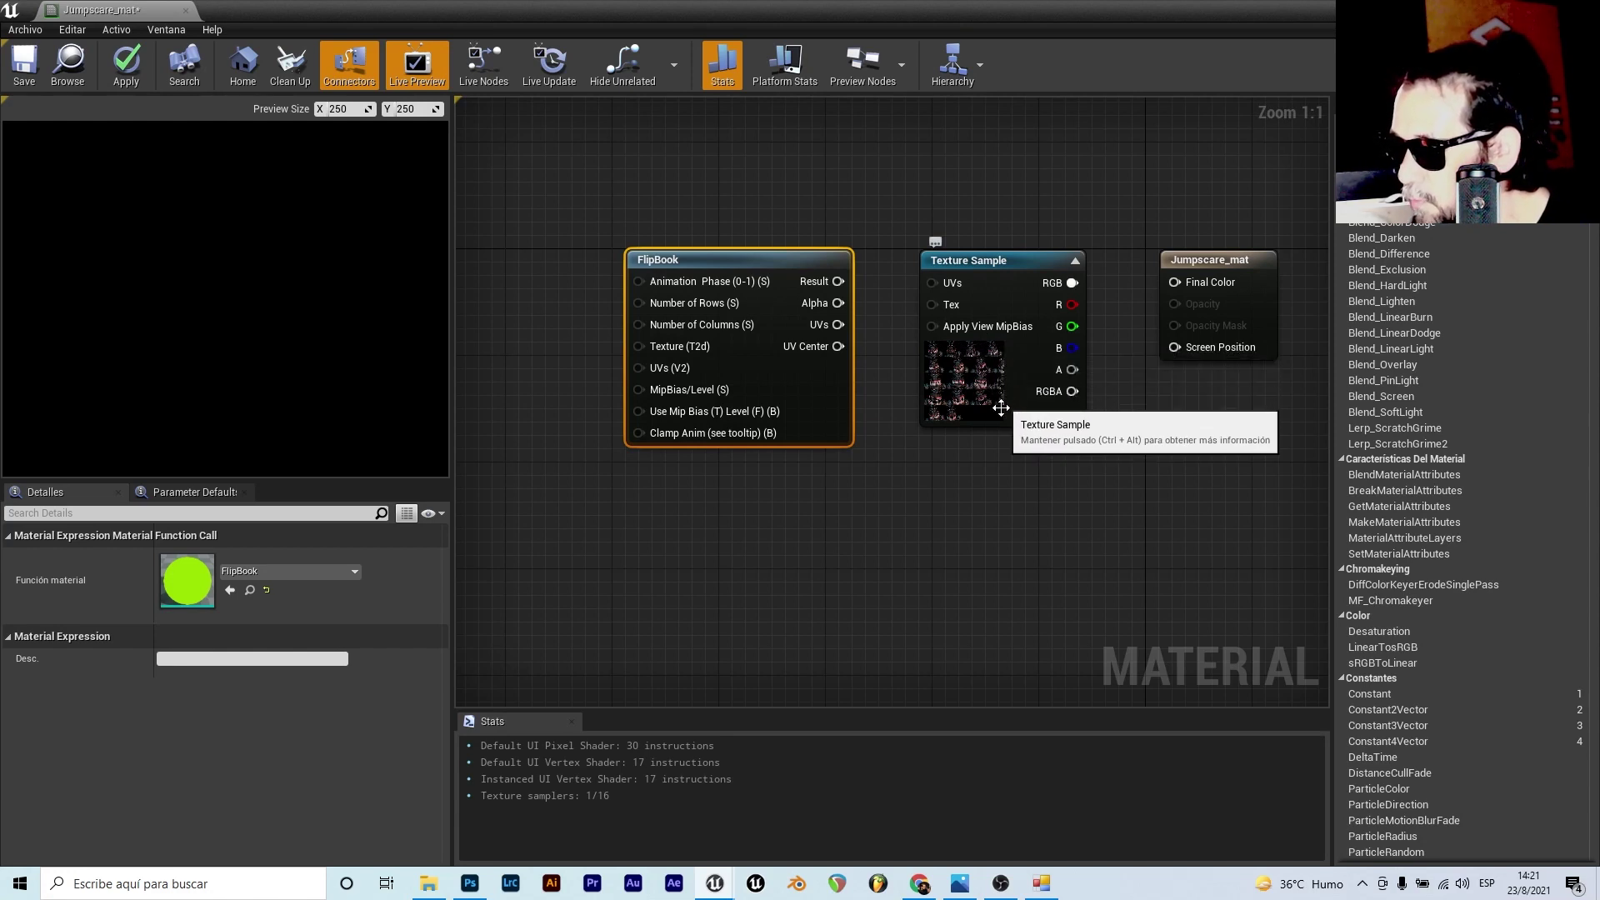
{"action": "left_click", "coordinate": [605, 344]}
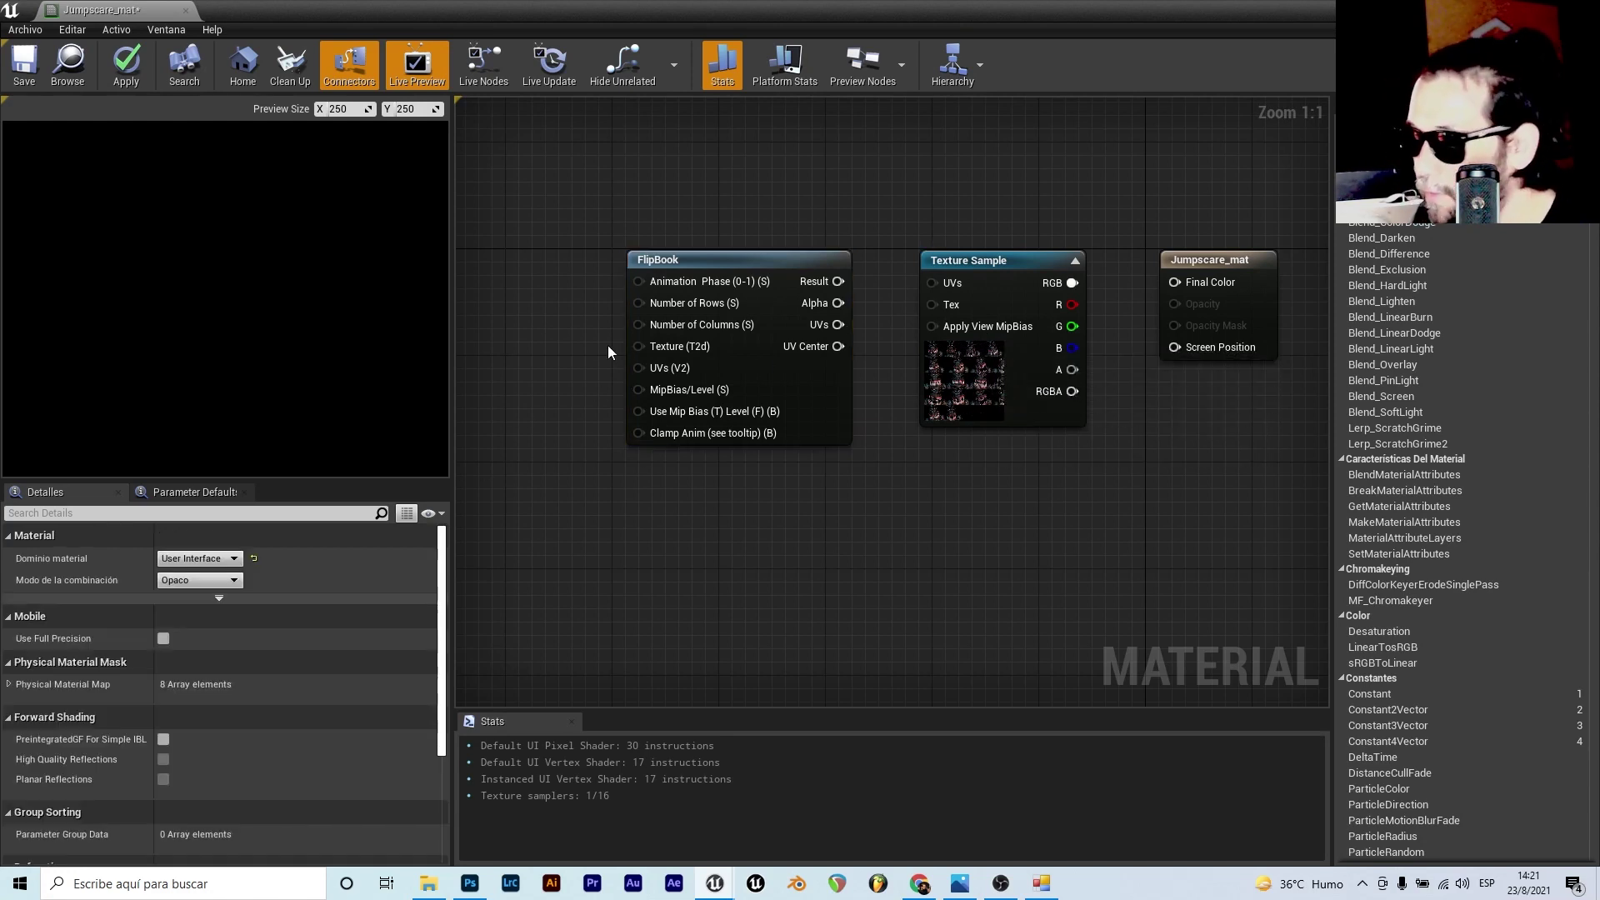
- Search the graph's node menu for a constant beside the FlipBook node
{"action": "right_click", "coordinate": [524, 342]}
{"action": "right_click", "coordinate": [517, 308]}
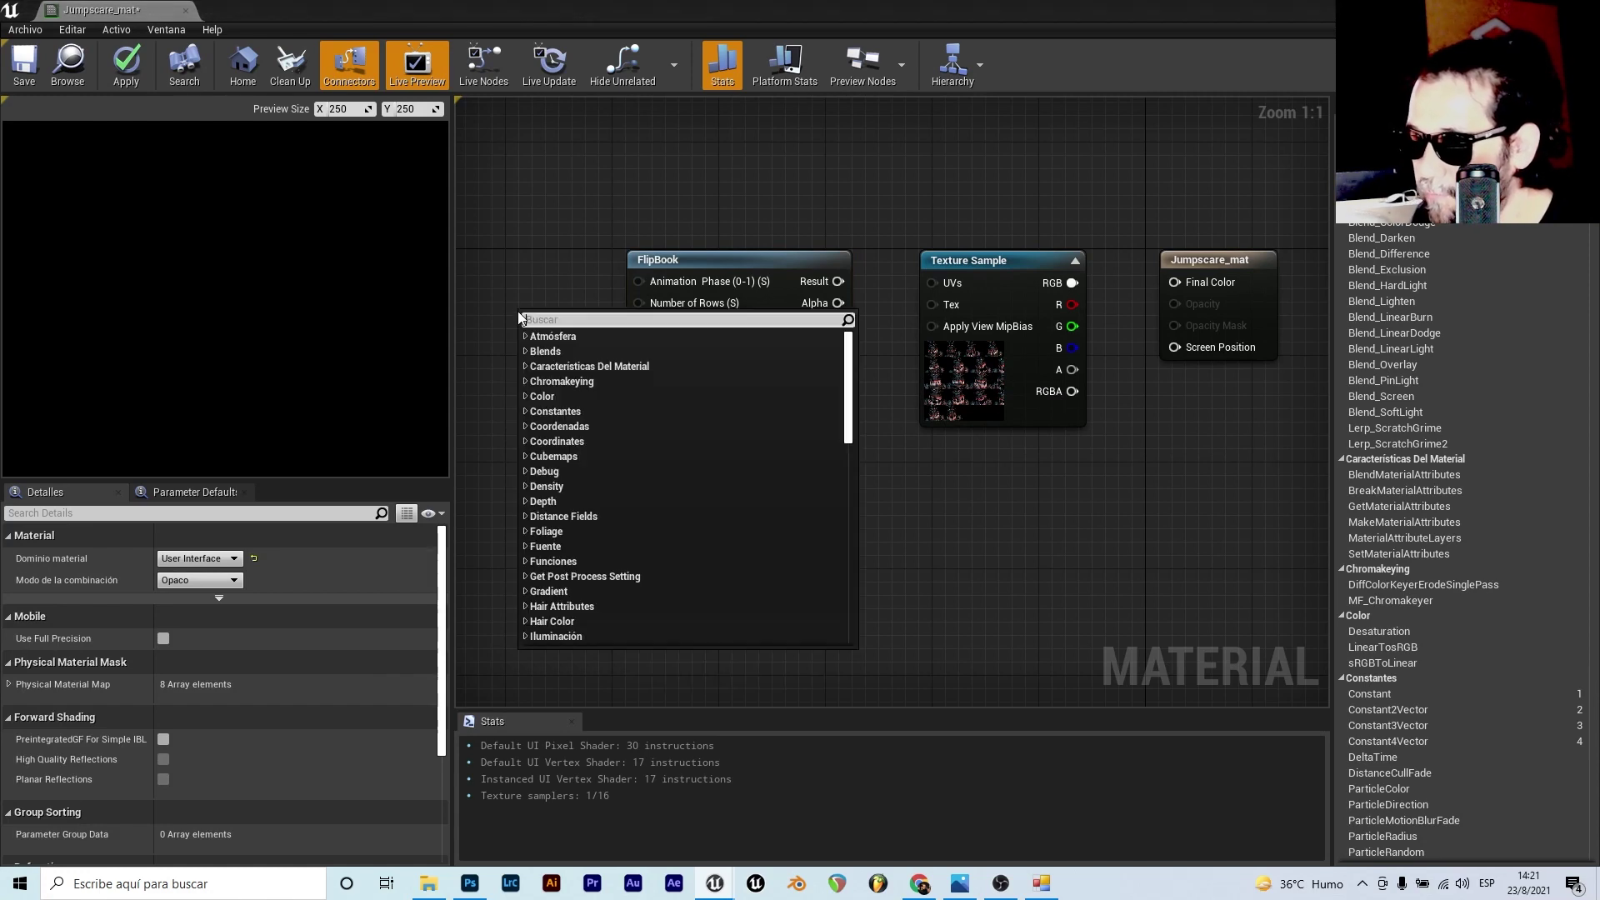
{"action": "type", "text": "con"}
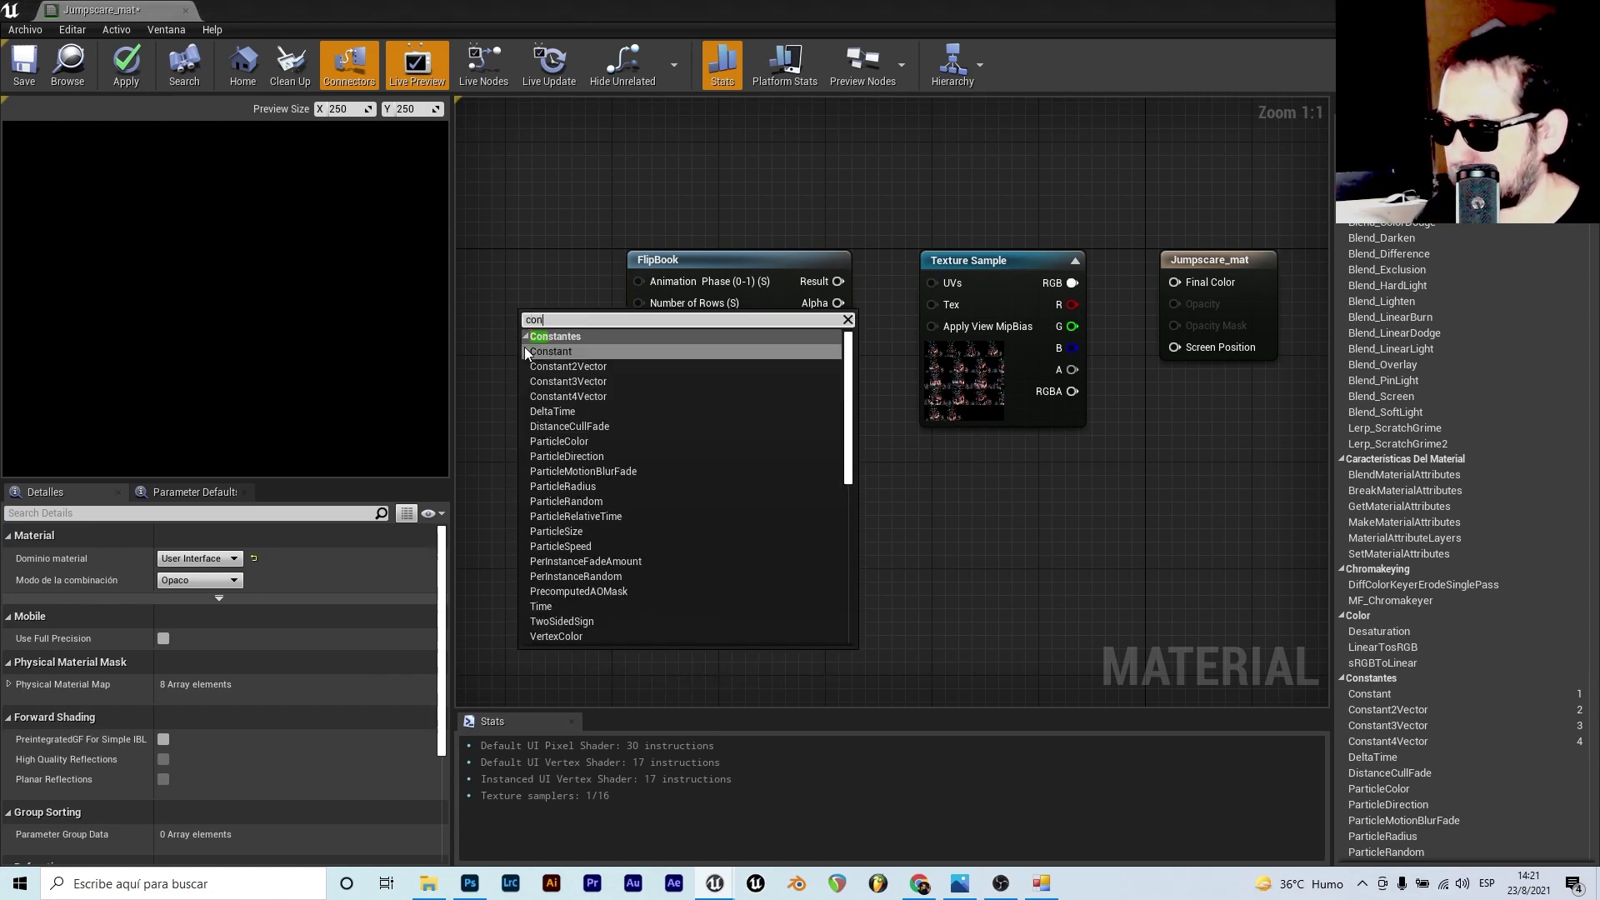
- Add a constant of 4 wired into FlipBook's Number of Columns
{"action": "left_click", "coordinate": [525, 350]}
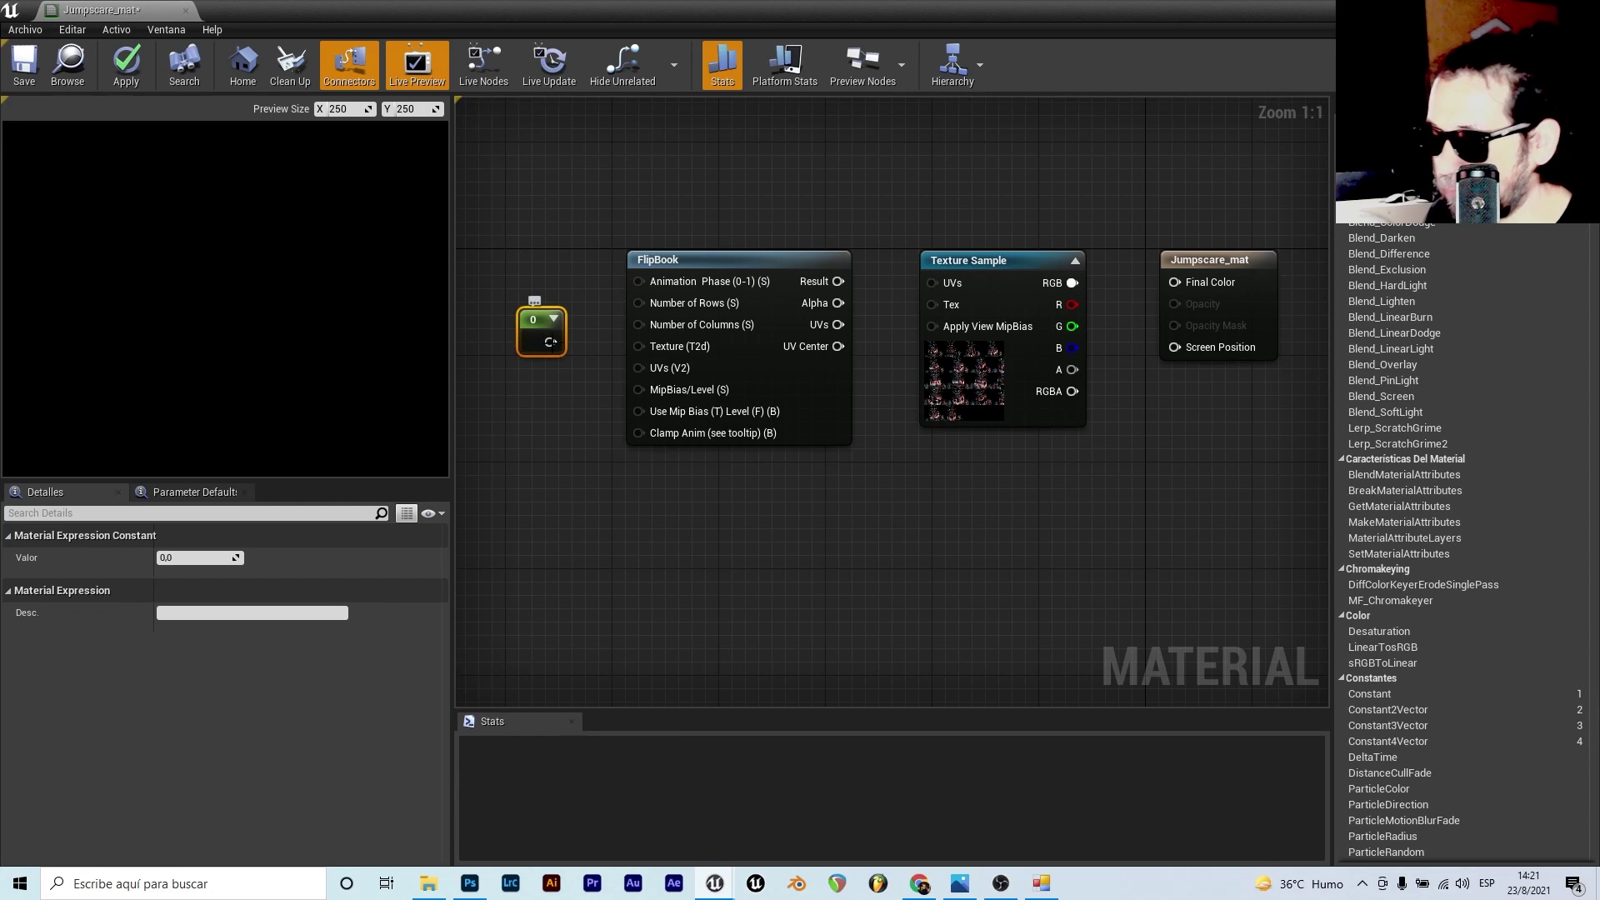
{"action": "mouse_move", "coordinate": [523, 340]}
{"action": "left_mouse_down"}
{"action": "mouse_move", "coordinate": [509, 354]}
{"action": "mouse_move", "coordinate": [641, 326]}
{"action": "left_mouse_up"}
{"action": "type", "text": "4"}
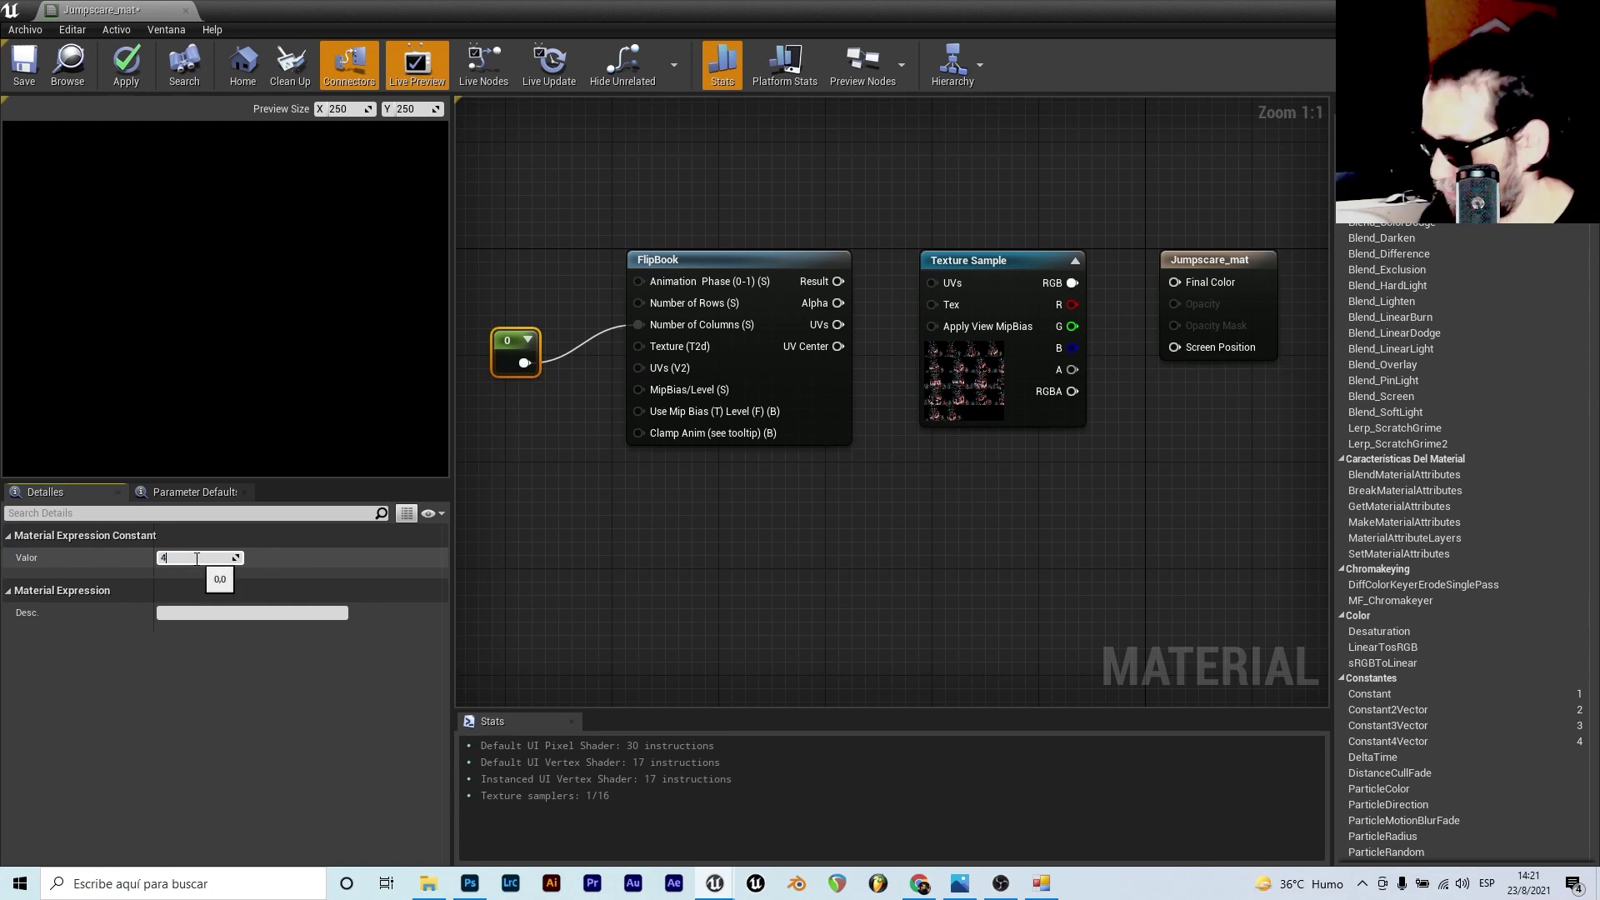
{"action": "left_click", "coordinate": [548, 491]}
{"action": "left_click_drag", "start_coordinate": [513, 353], "coordinate": [513, 393]}
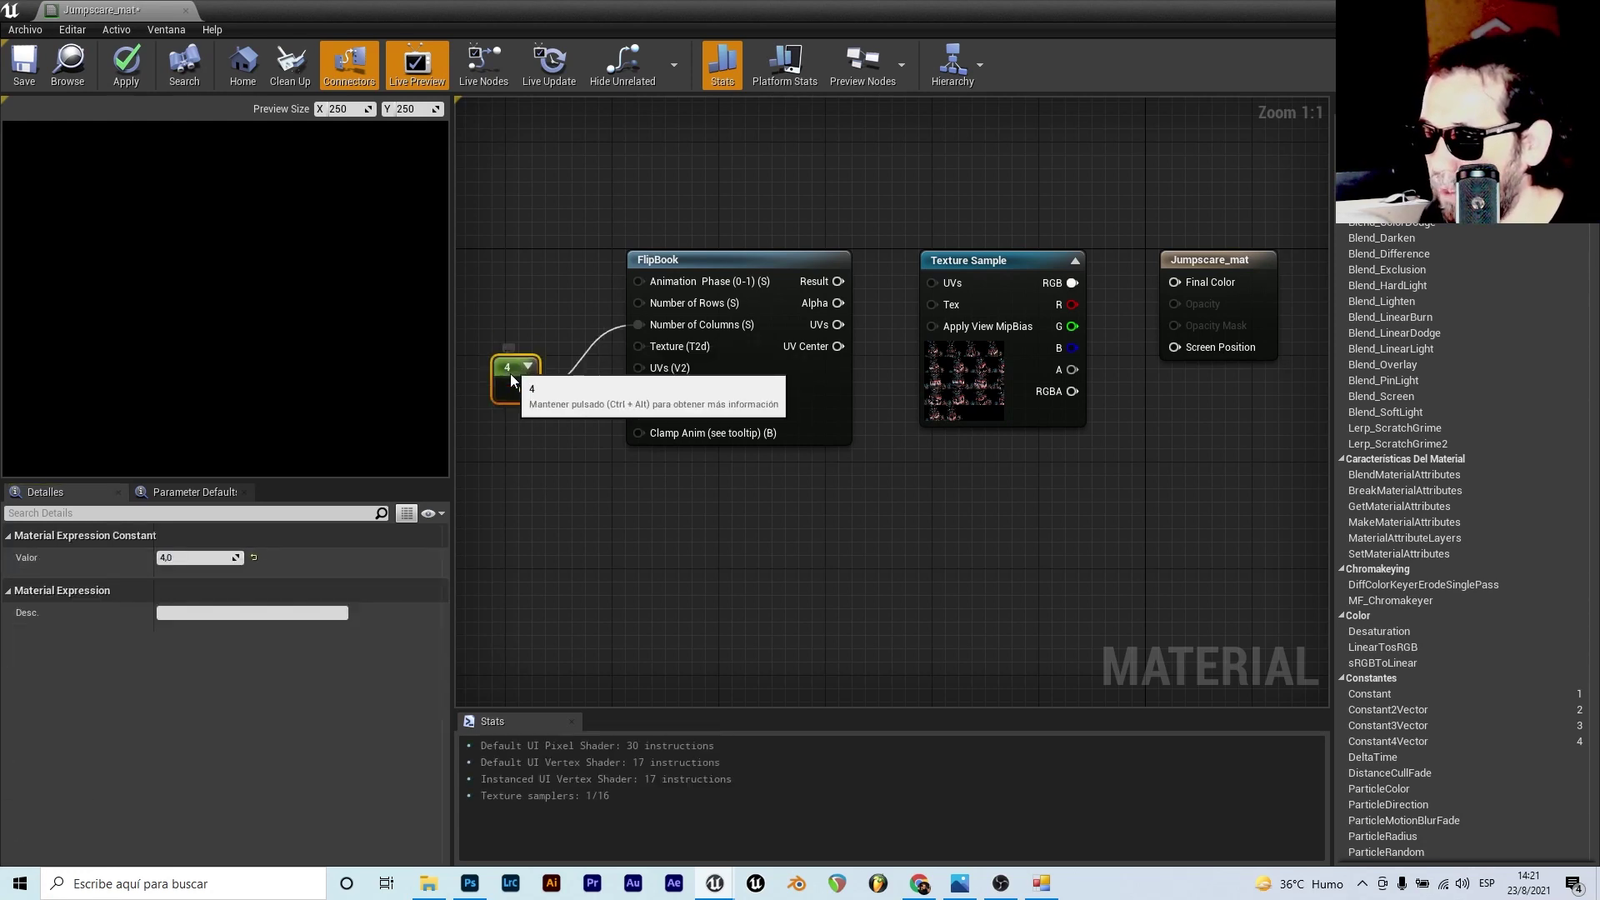
- Duplicate the constant, wire it to Number of Rows, and set it to 5
{"action": "key", "text": "ctrl+c"}
{"action": "left_click", "coordinate": [517, 325]}
{"action": "key", "text": "ctrl+v"}
{"action": "left_click_drag", "start_coordinate": [511, 336], "coordinate": [639, 302]}
{"action": "left_click", "coordinate": [191, 557]}
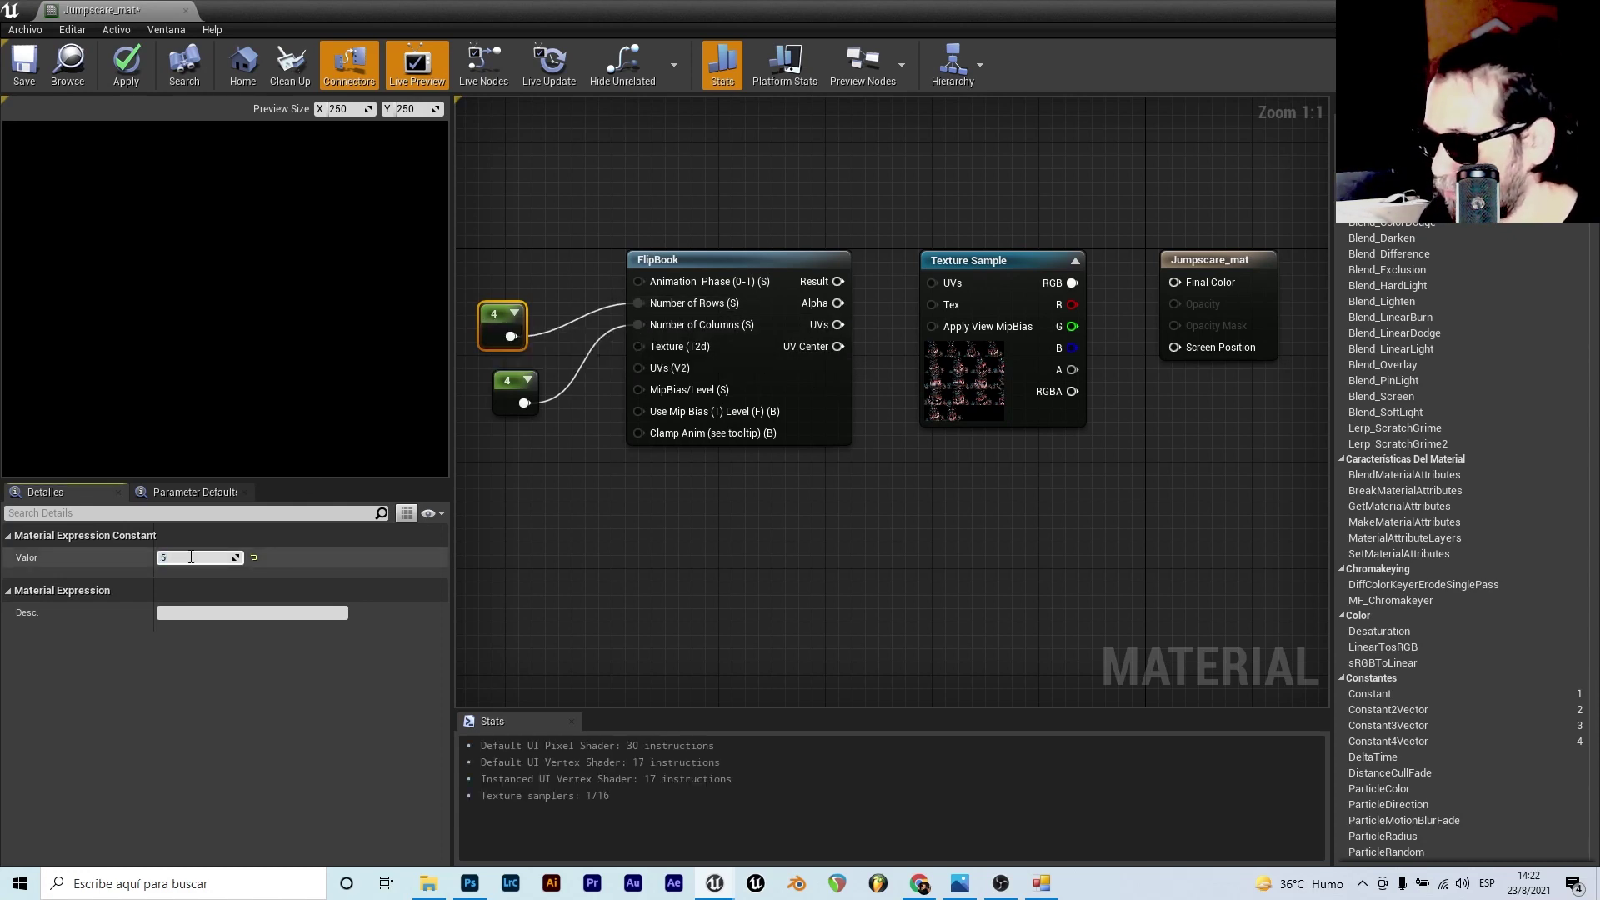
{"action": "left_click", "coordinate": [657, 567]}
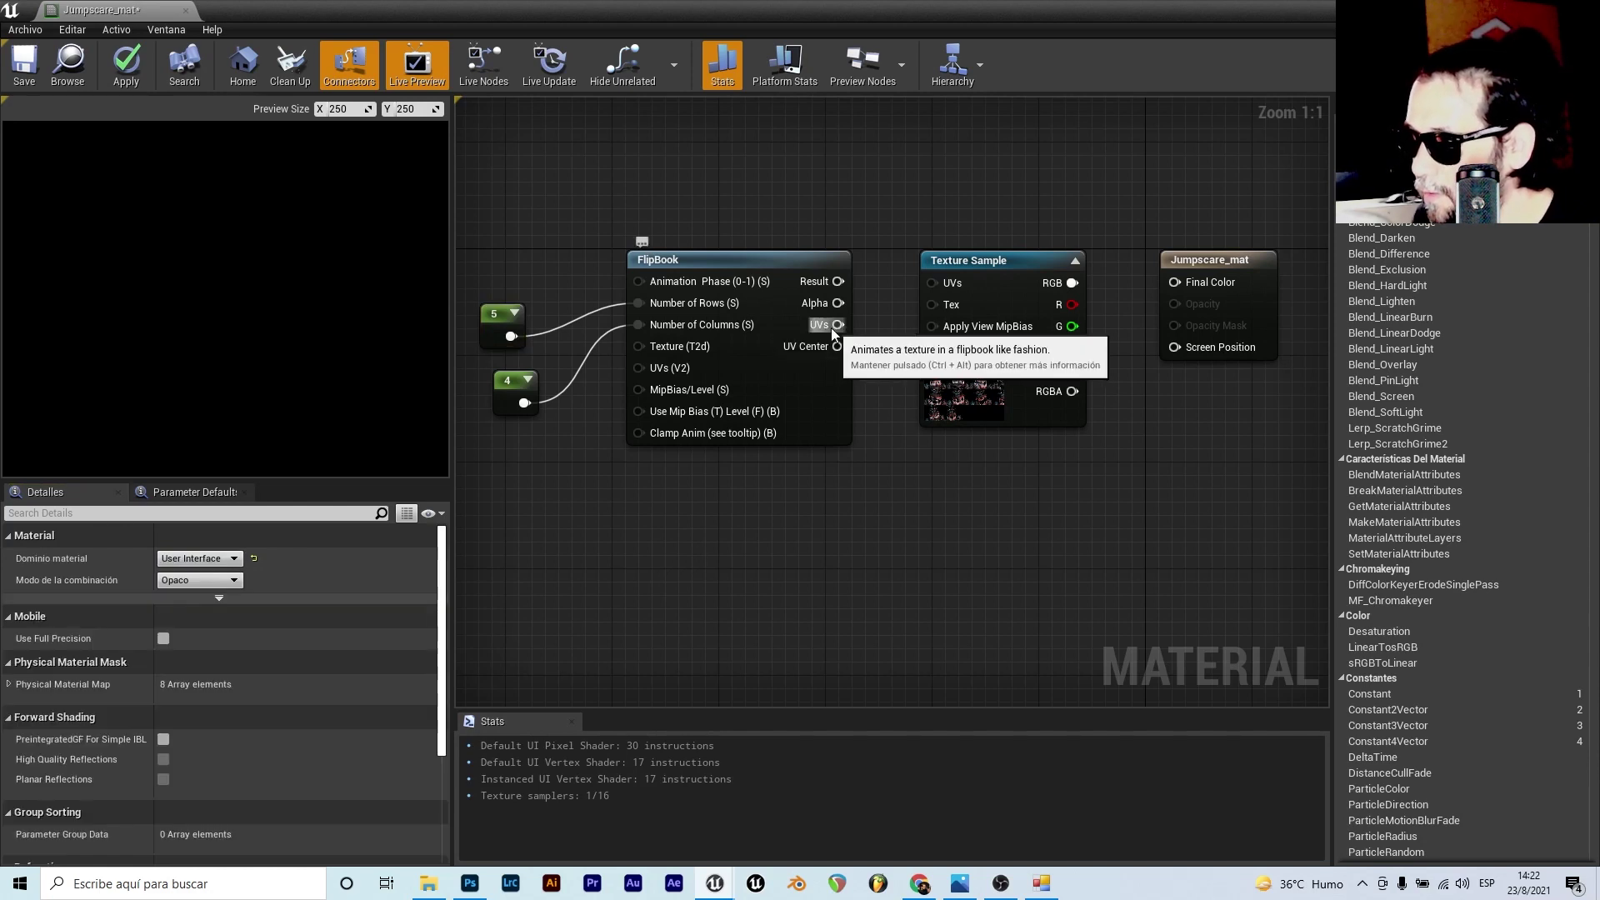
- Wire FlipBook UVs to Texture Sample UVs, RGB to Final Color, and TexCoord[0] into FlipBook UVs
{"action": "left_click_drag", "start_coordinate": [837, 324], "coordinate": [986, 266]}
{"action": "left_click_drag", "start_coordinate": [1085, 283], "coordinate": [1175, 284]}
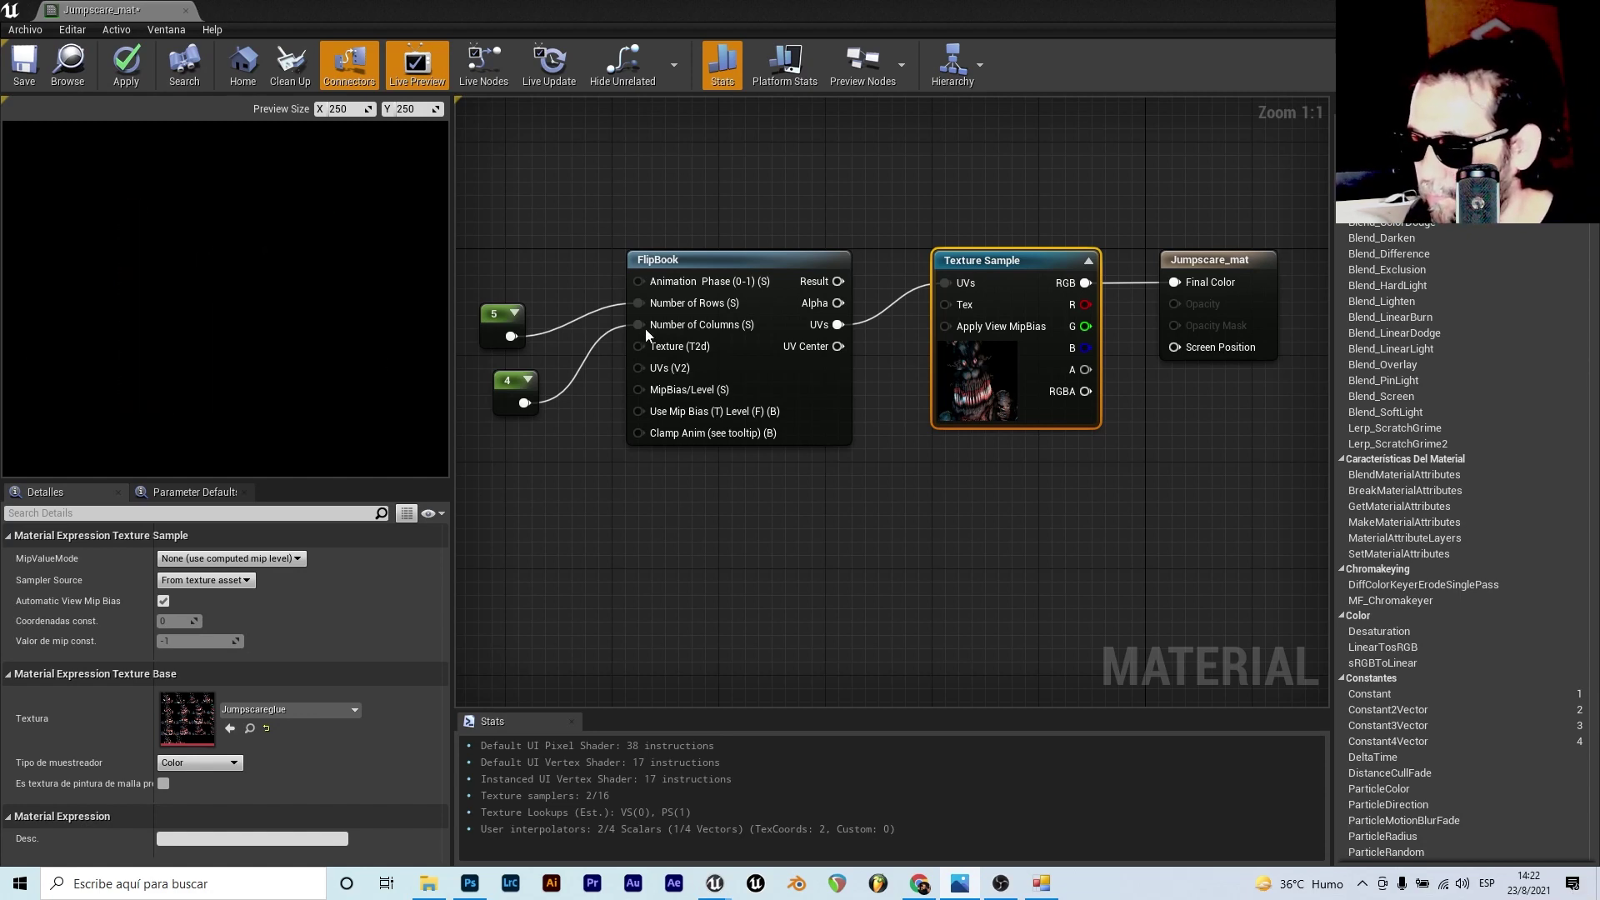
{"action": "left_click", "coordinate": [569, 494]}
{"action": "right_click", "coordinate": [534, 532]}
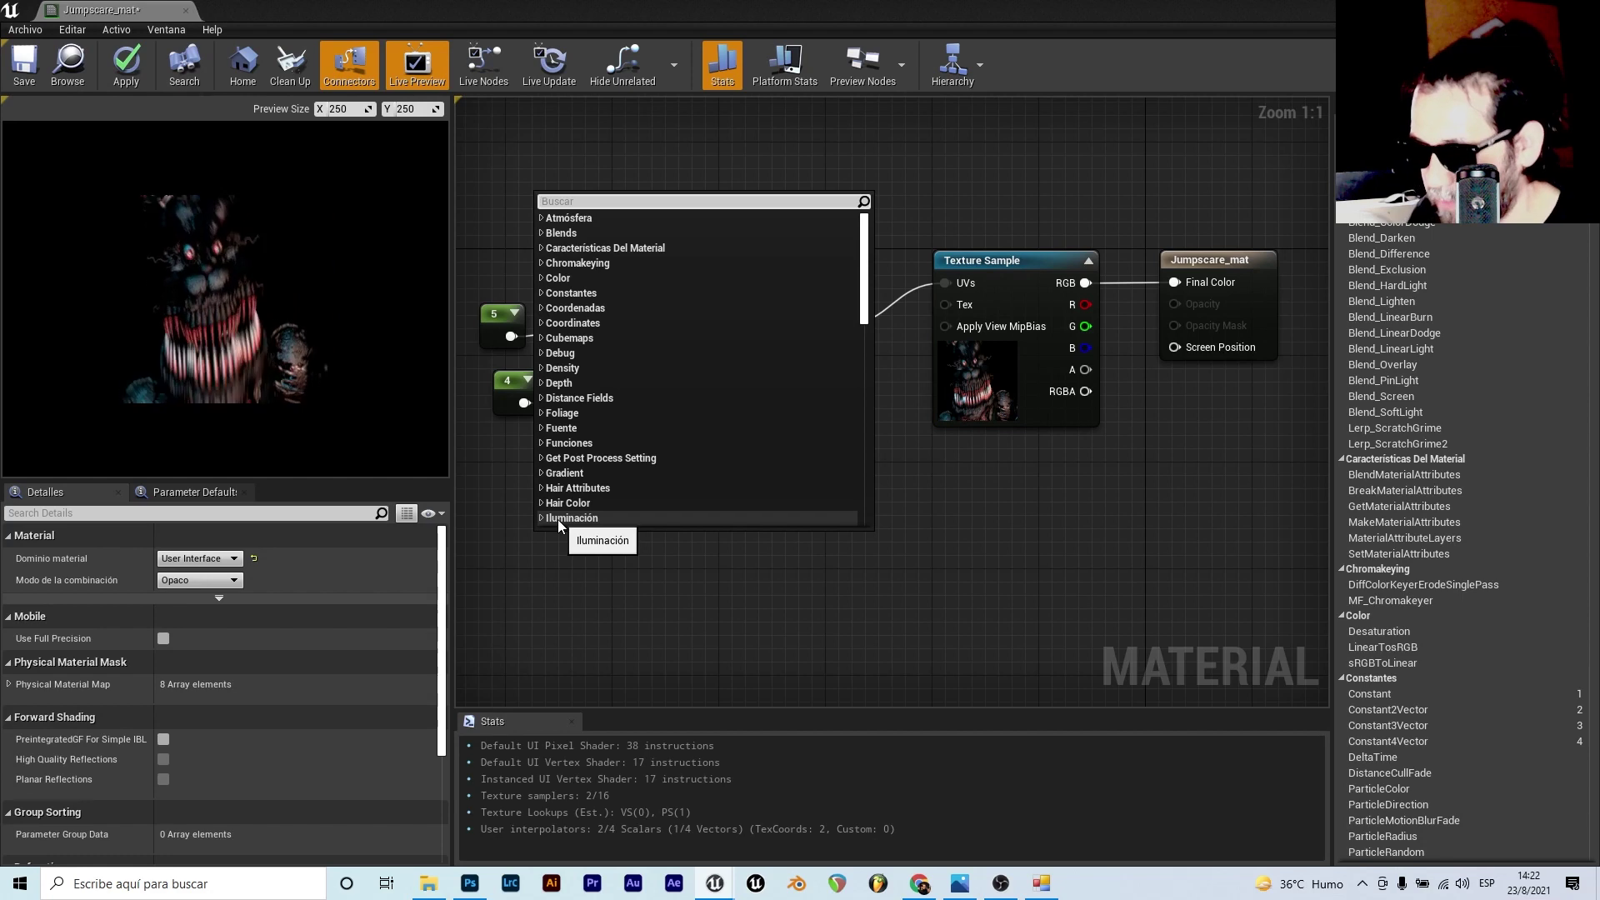
{"action": "type", "text": "text"}
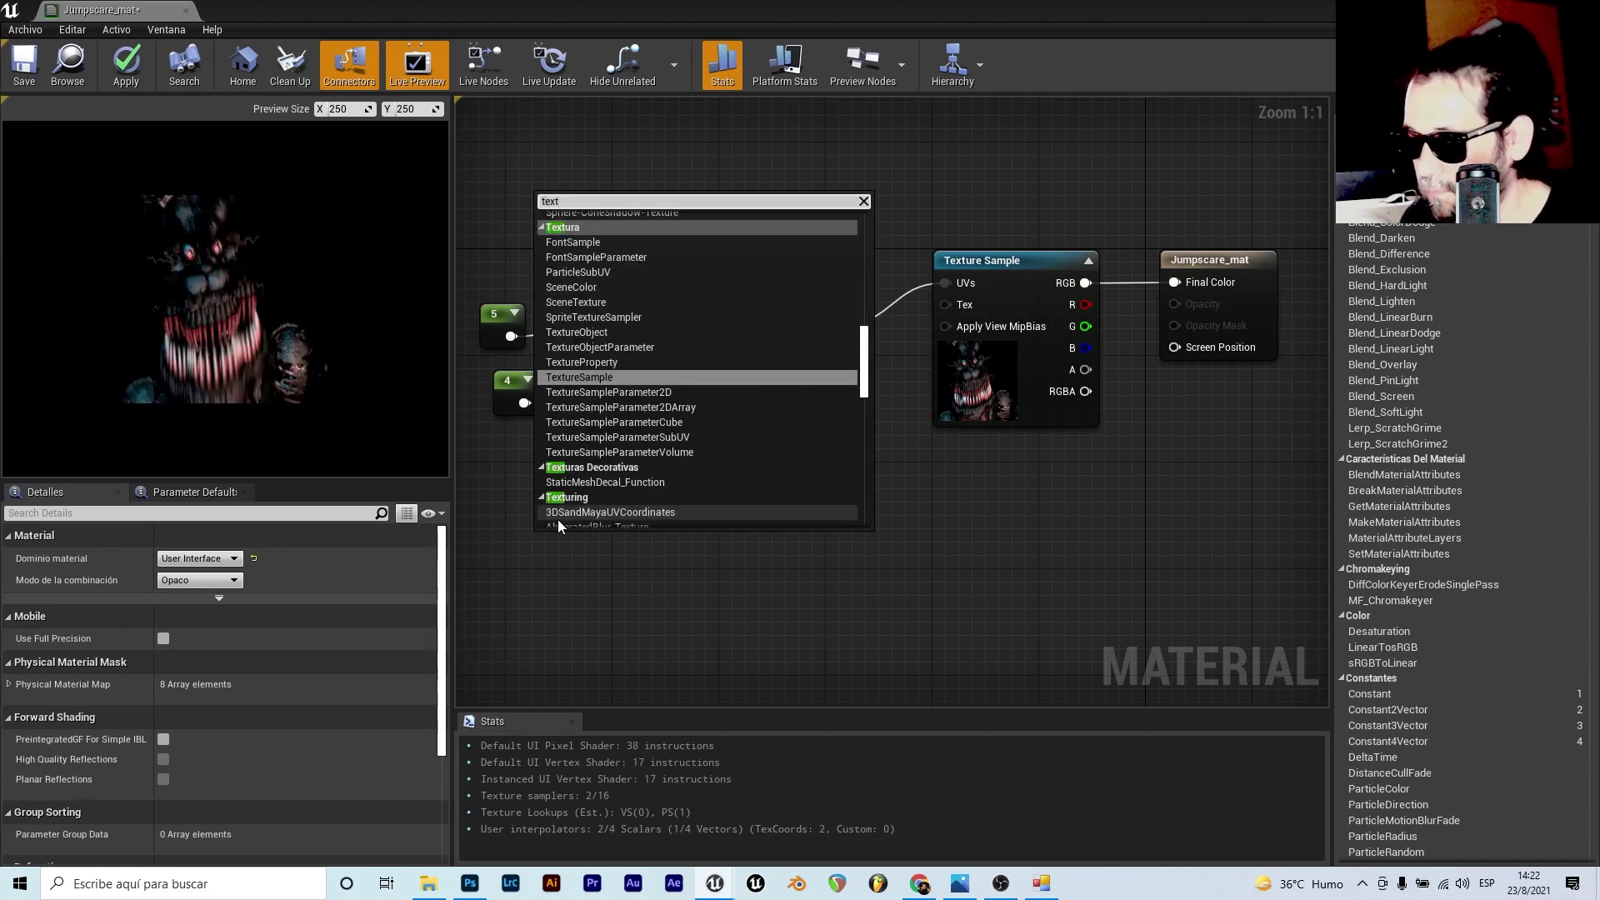
{"action": "type", "text": " co"}
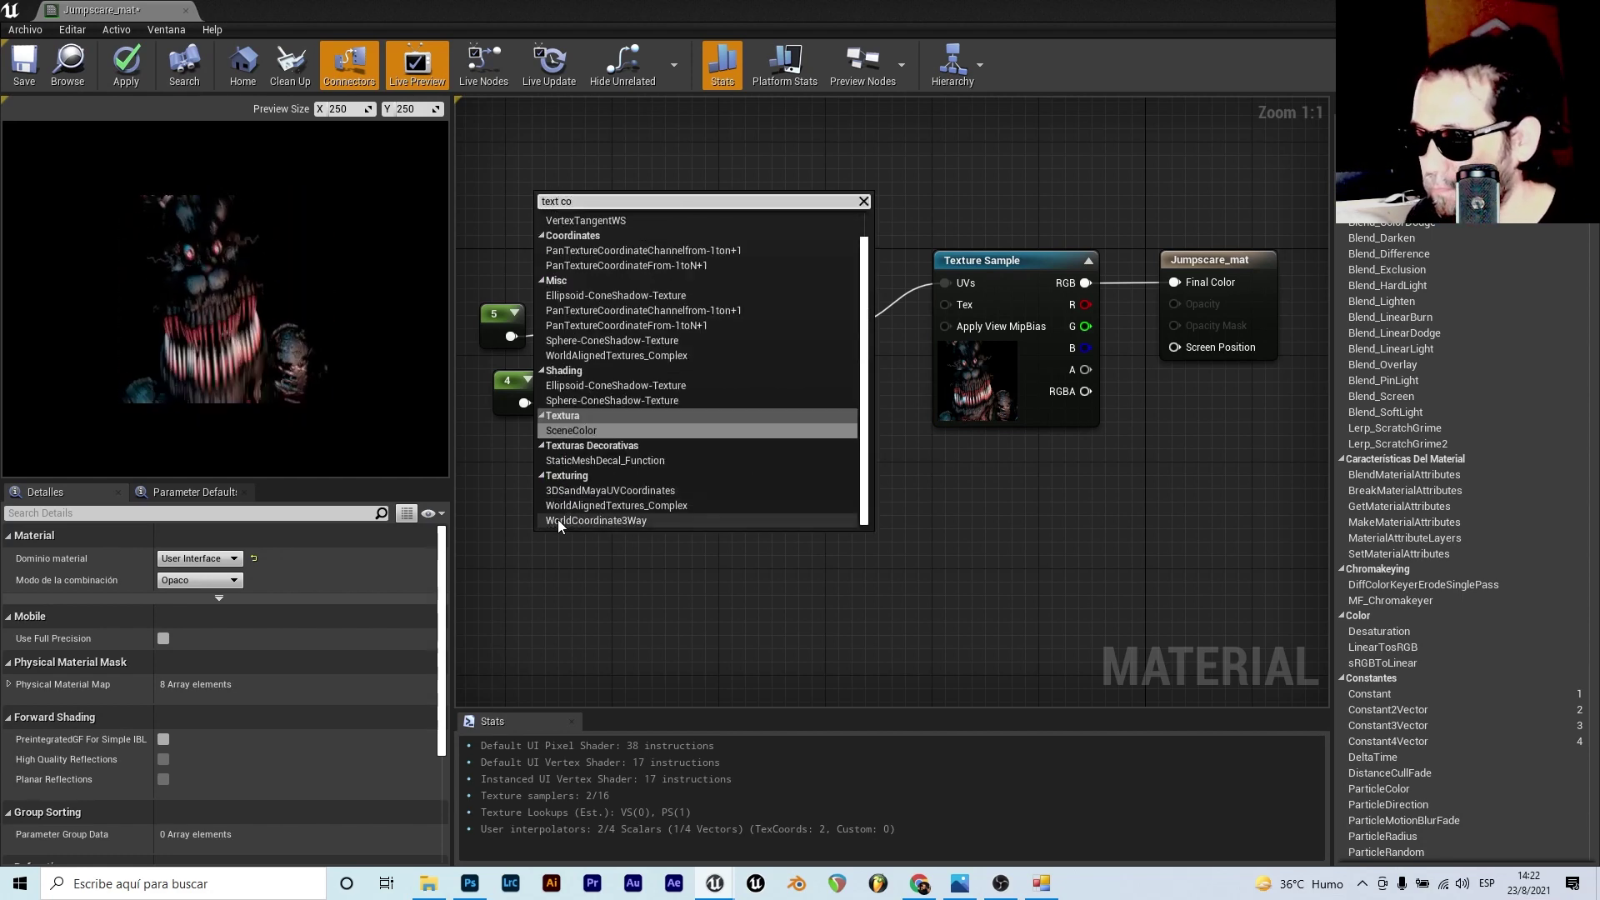
{"action": "type", "text": "o"}
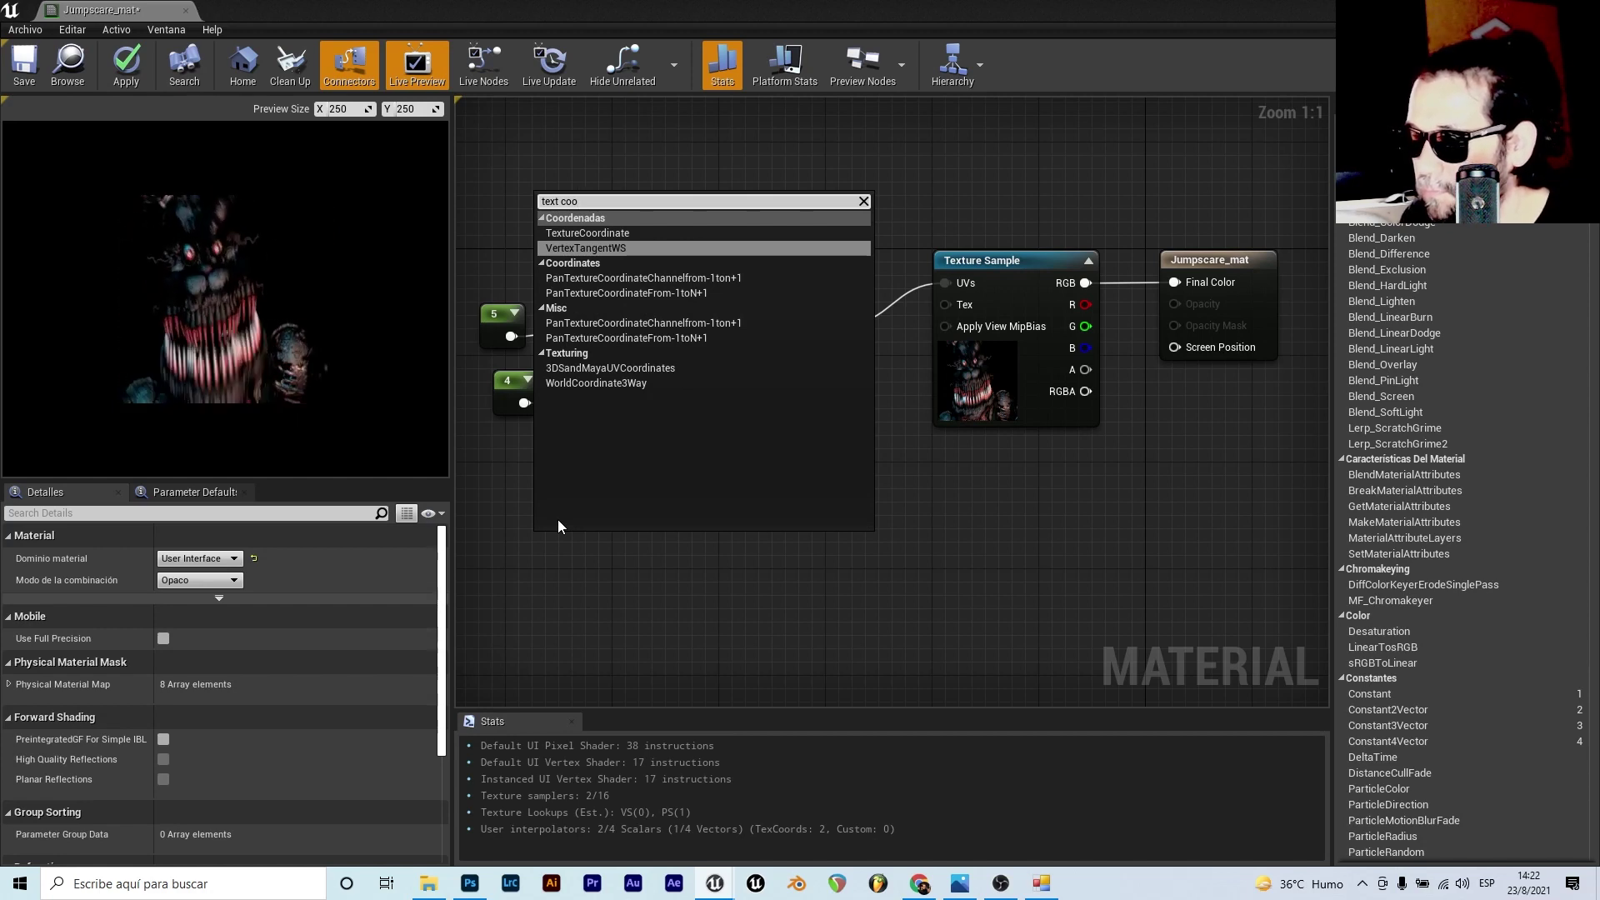
{"action": "left_click", "coordinate": [614, 235]}
{"action": "left_click_drag", "start_coordinate": [579, 552], "coordinate": [516, 522]}
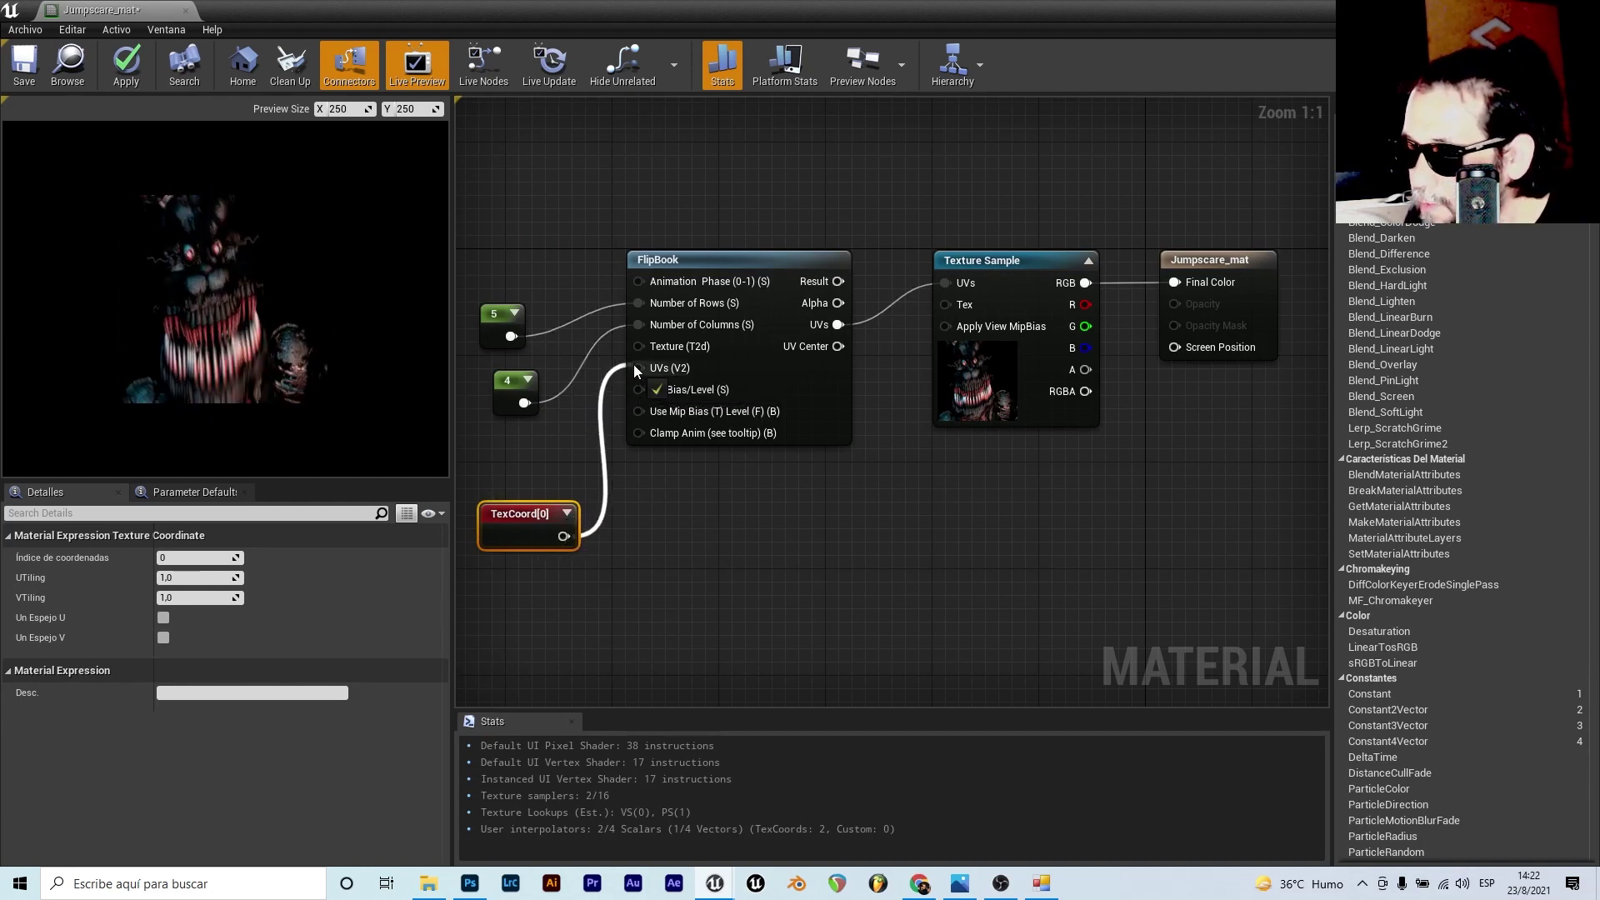
{"action": "right_click", "coordinate": [503, 281]}
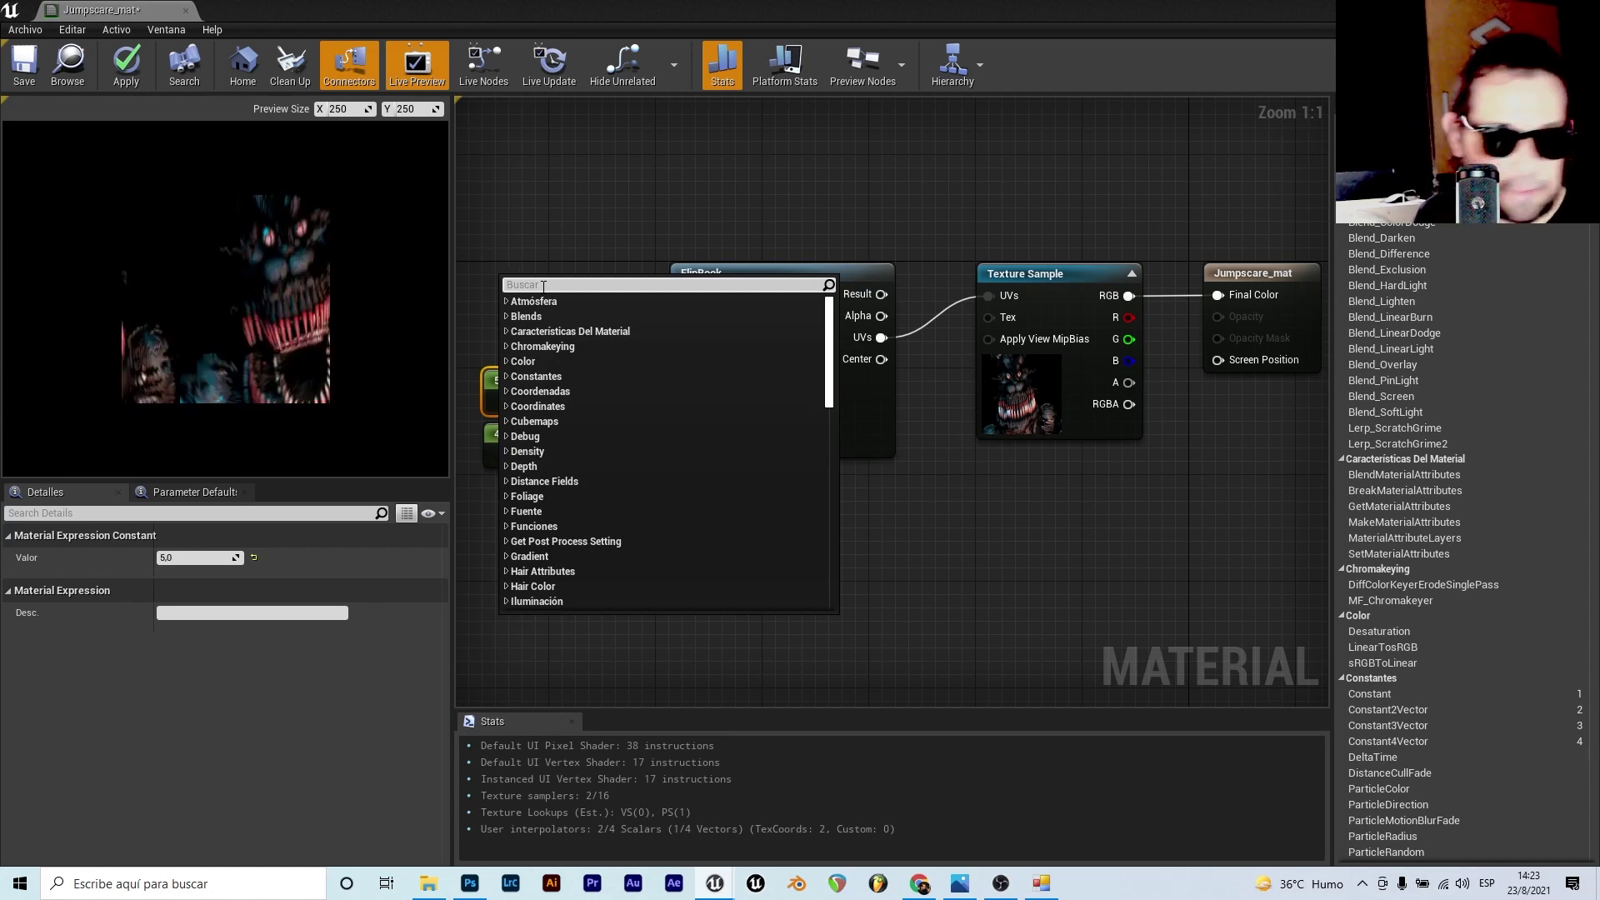
- Add Time and Multiply nodes and connect Multiply into FlipBook's Animation Phase
{"action": "type", "text": "time"}
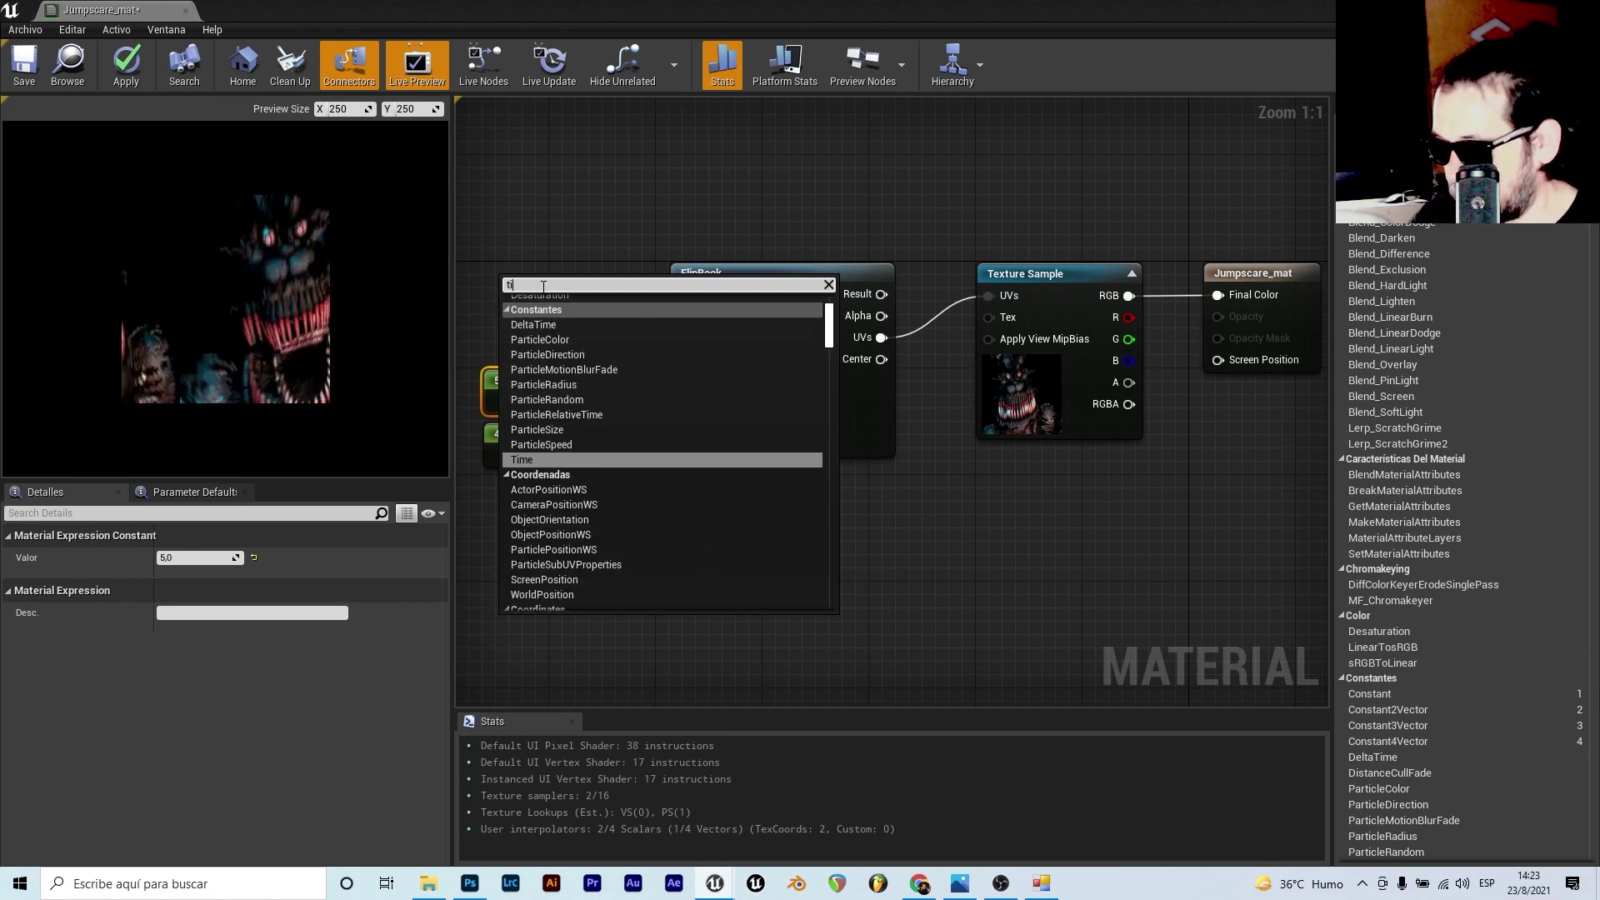
{"action": "left_click", "coordinate": [537, 346]}
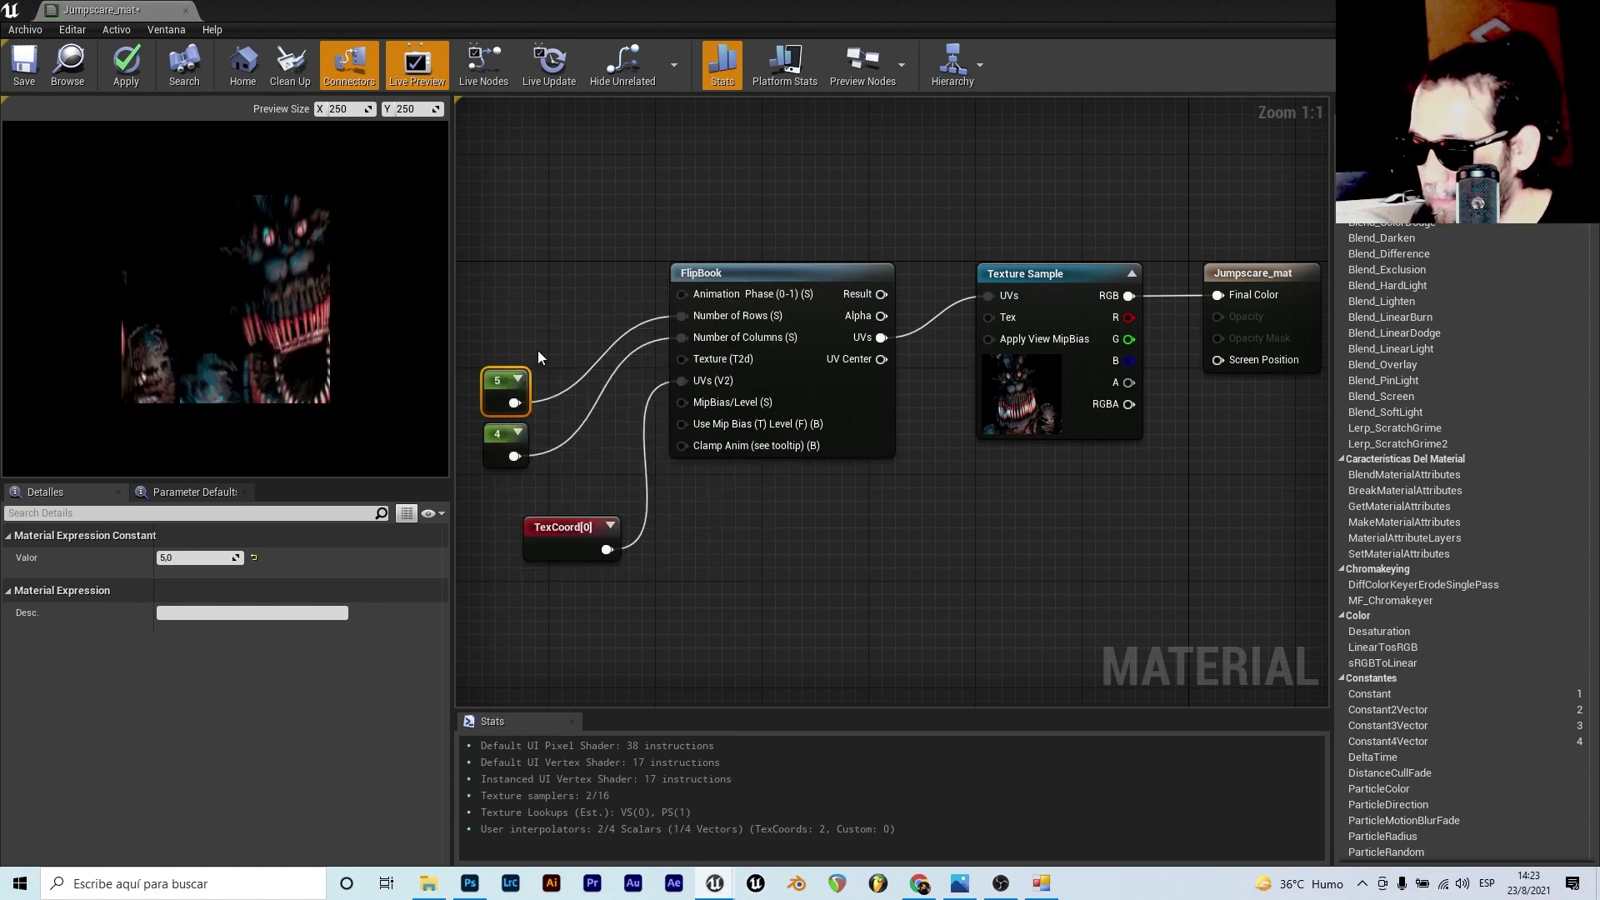
{"action": "mouse_move", "coordinate": [613, 310]}
{"action": "left_mouse_down"}
{"action": "mouse_move", "coordinate": [545, 269]}
{"action": "mouse_move", "coordinate": [584, 306]}
{"action": "left_mouse_up"}
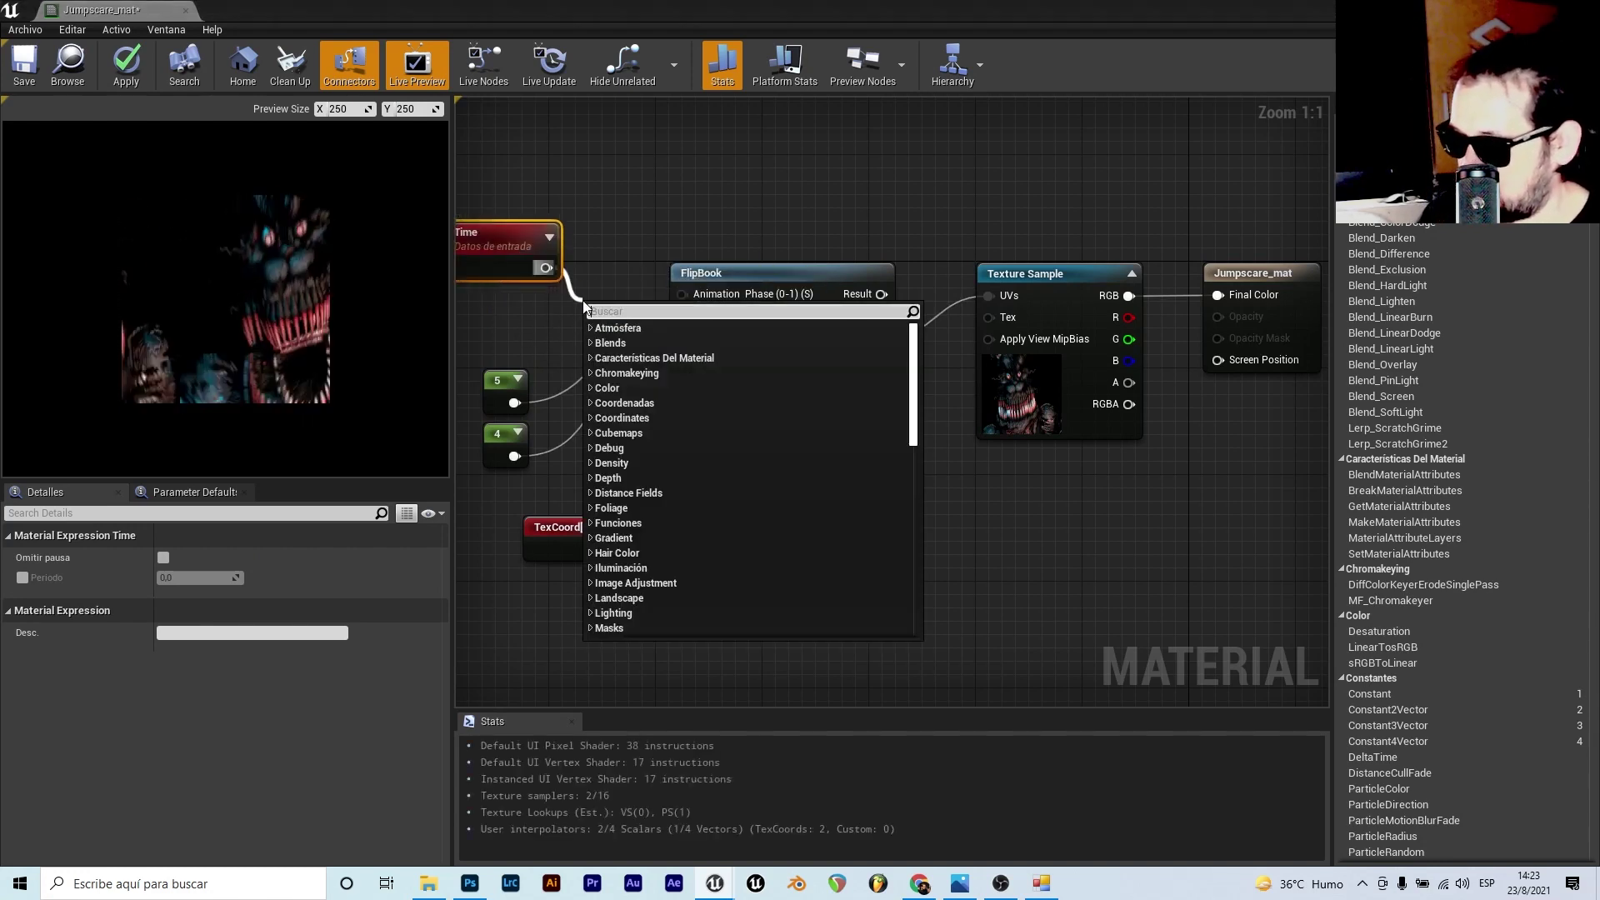
{"action": "type", "text": "mul"}
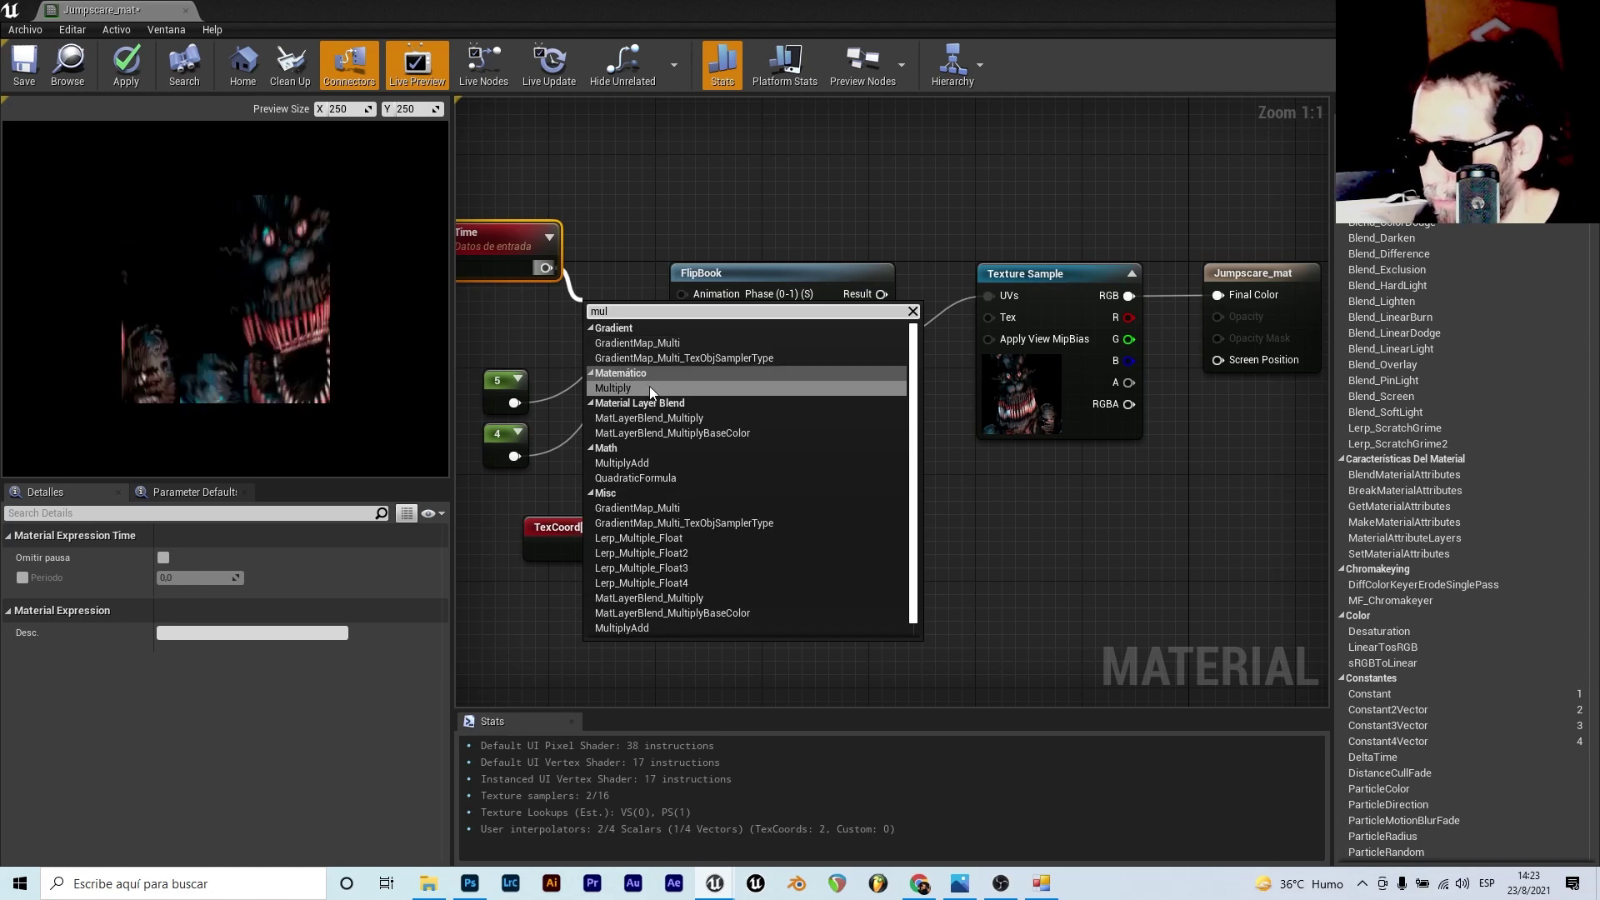
{"action": "left_click", "coordinate": [648, 386]}
{"action": "left_click_drag", "start_coordinate": [532, 246], "coordinate": [505, 234]}
{"action": "mouse_move", "coordinate": [627, 311]}
{"action": "left_mouse_down"}
{"action": "mouse_move", "coordinate": [581, 273]}
{"action": "mouse_move", "coordinate": [679, 296]}
{"action": "mouse_move", "coordinate": [775, 273]}
{"action": "left_mouse_up"}
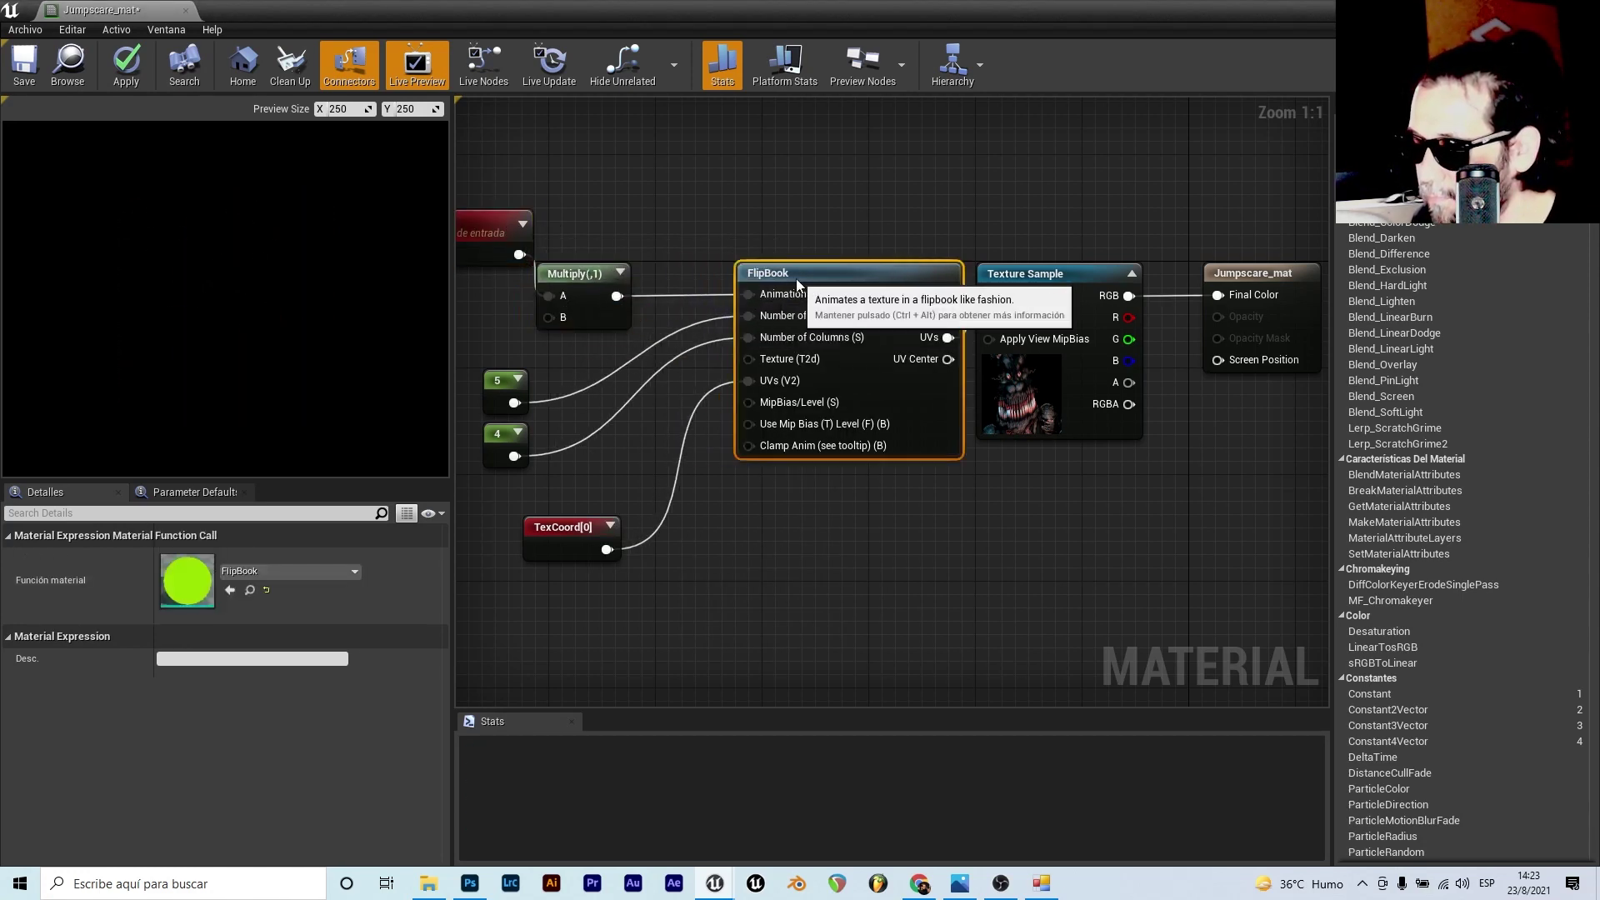
{"action": "left_click_drag", "start_coordinate": [575, 274], "coordinate": [615, 260]}
{"action": "left_click", "coordinate": [509, 225]}
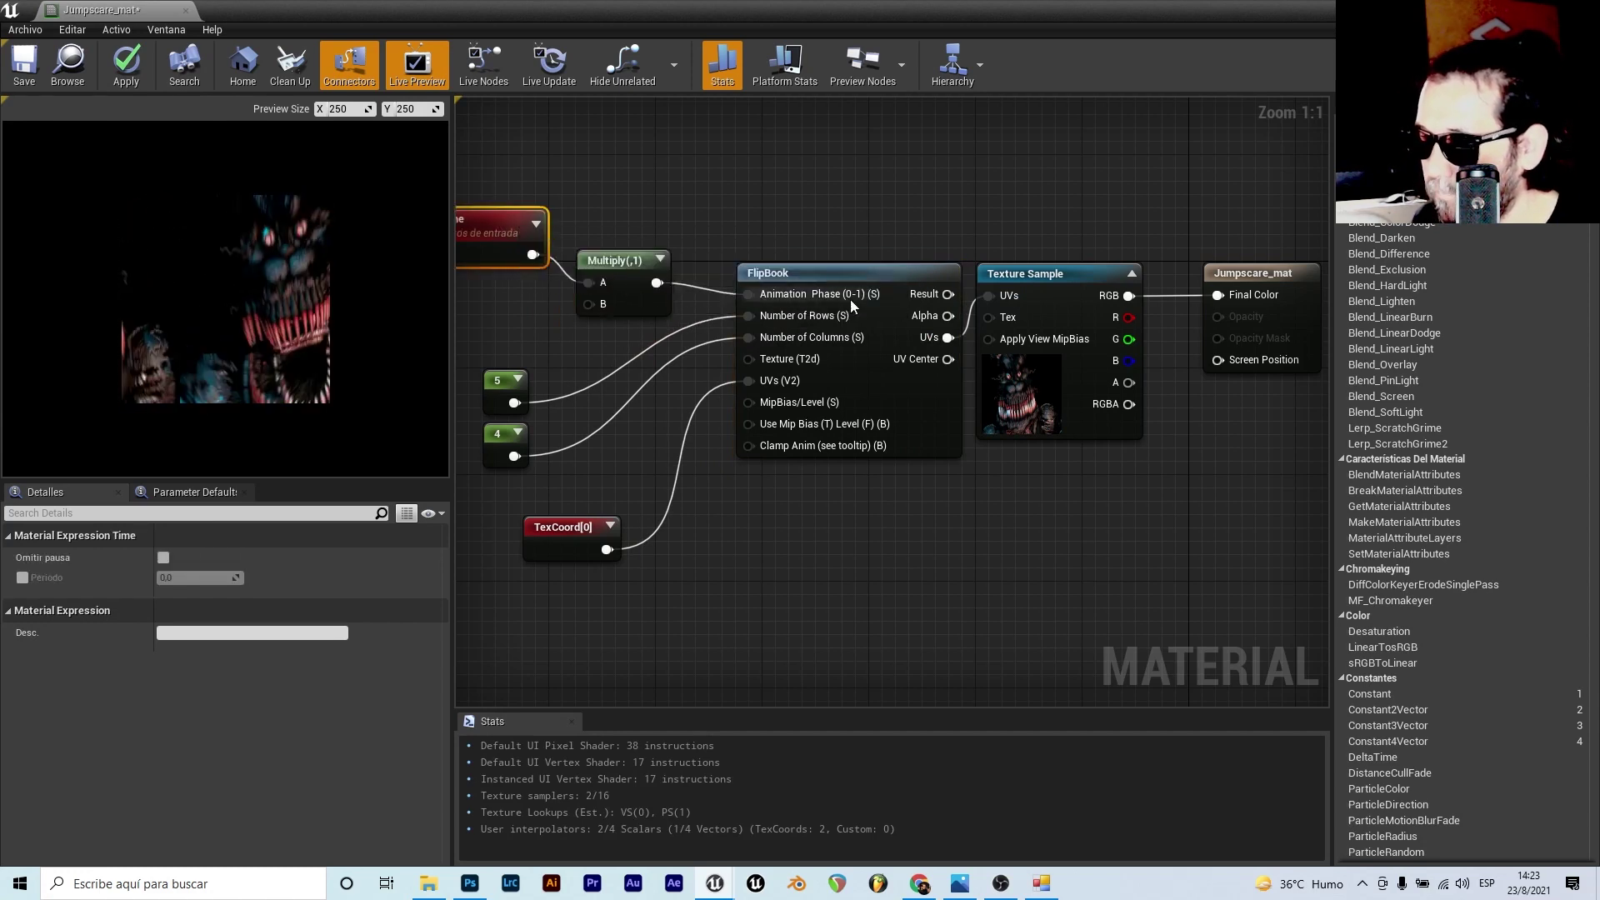
{"action": "scroll", "coordinate": [850, 299], "scroll_direction": "down", "scroll_amount": 2}
{"action": "left_click", "coordinate": [512, 297]}
{"action": "scroll", "coordinate": [508, 290], "scroll_direction": "up", "scroll_amount": 2}
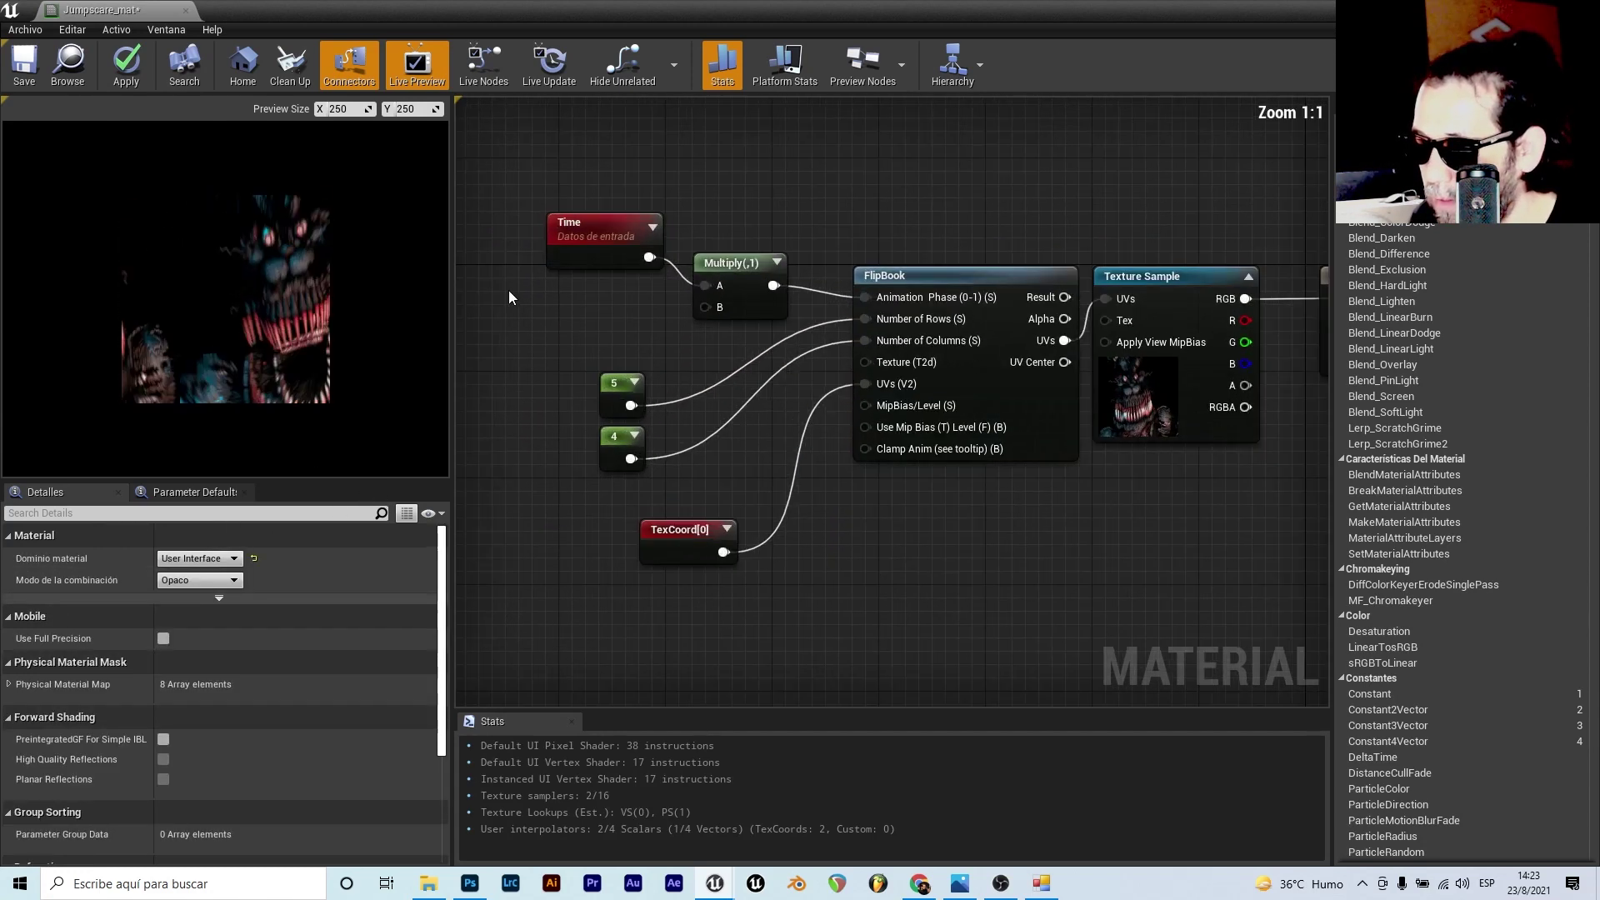
- Feed Multiply's B input a duplicated constant set to 1
{"action": "left_click", "coordinate": [619, 384]}
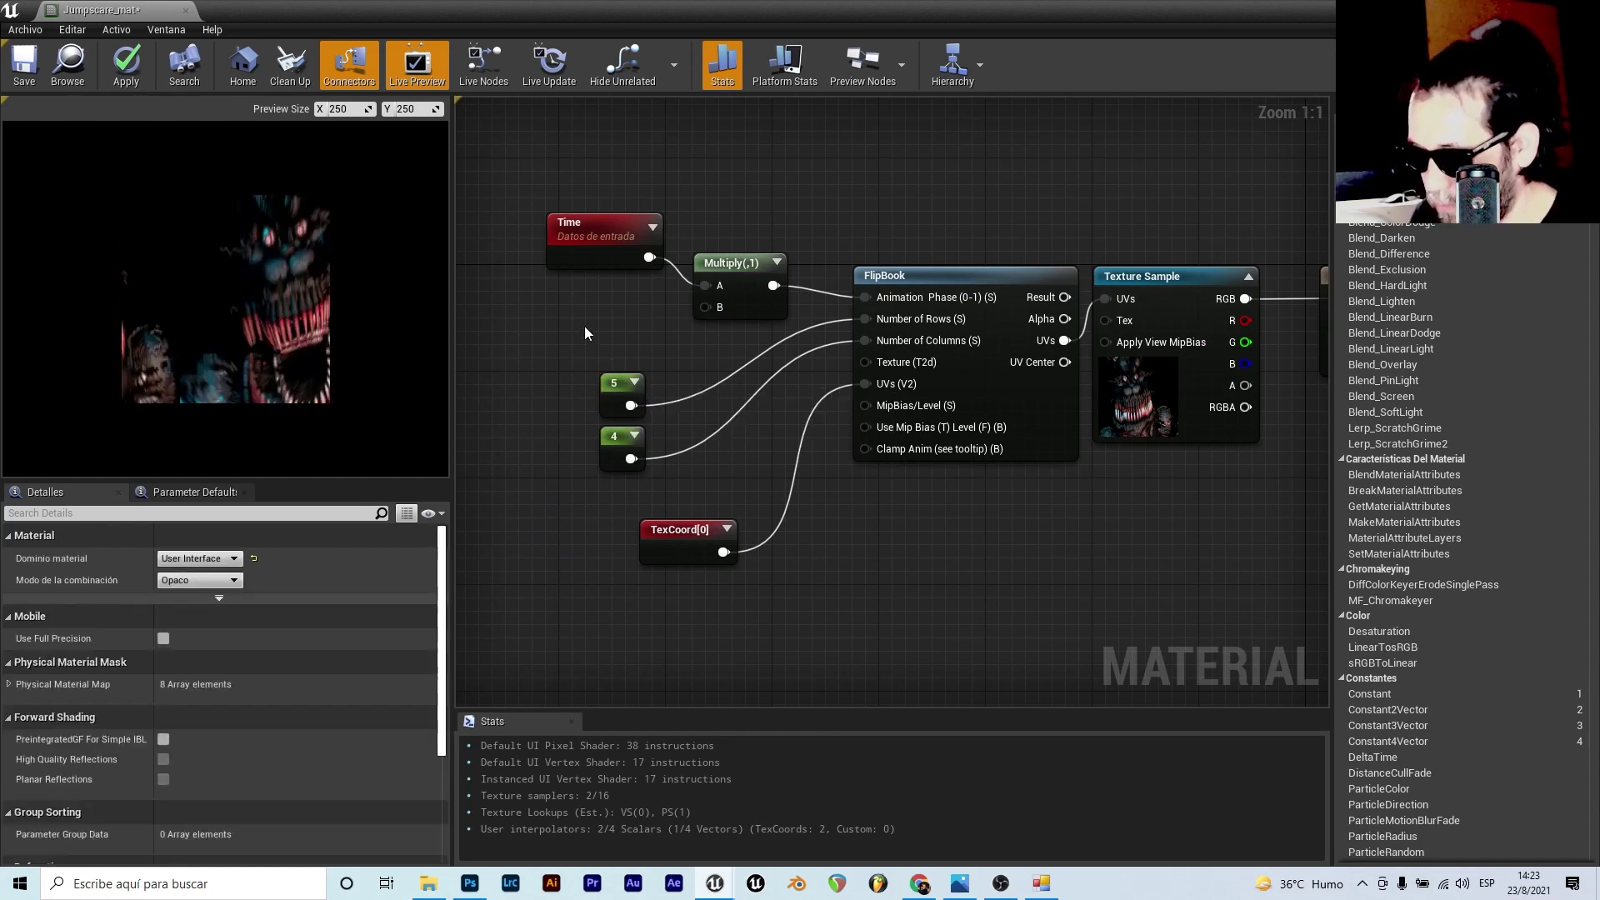
{"action": "key", "text": "ctrl+c"}
{"action": "key", "text": "ctrl+v"}
{"action": "mouse_move", "coordinate": [585, 317]}
{"action": "left_mouse_down"}
{"action": "mouse_move", "coordinate": [585, 304]}
{"action": "mouse_move", "coordinate": [705, 307]}
{"action": "left_mouse_up"}
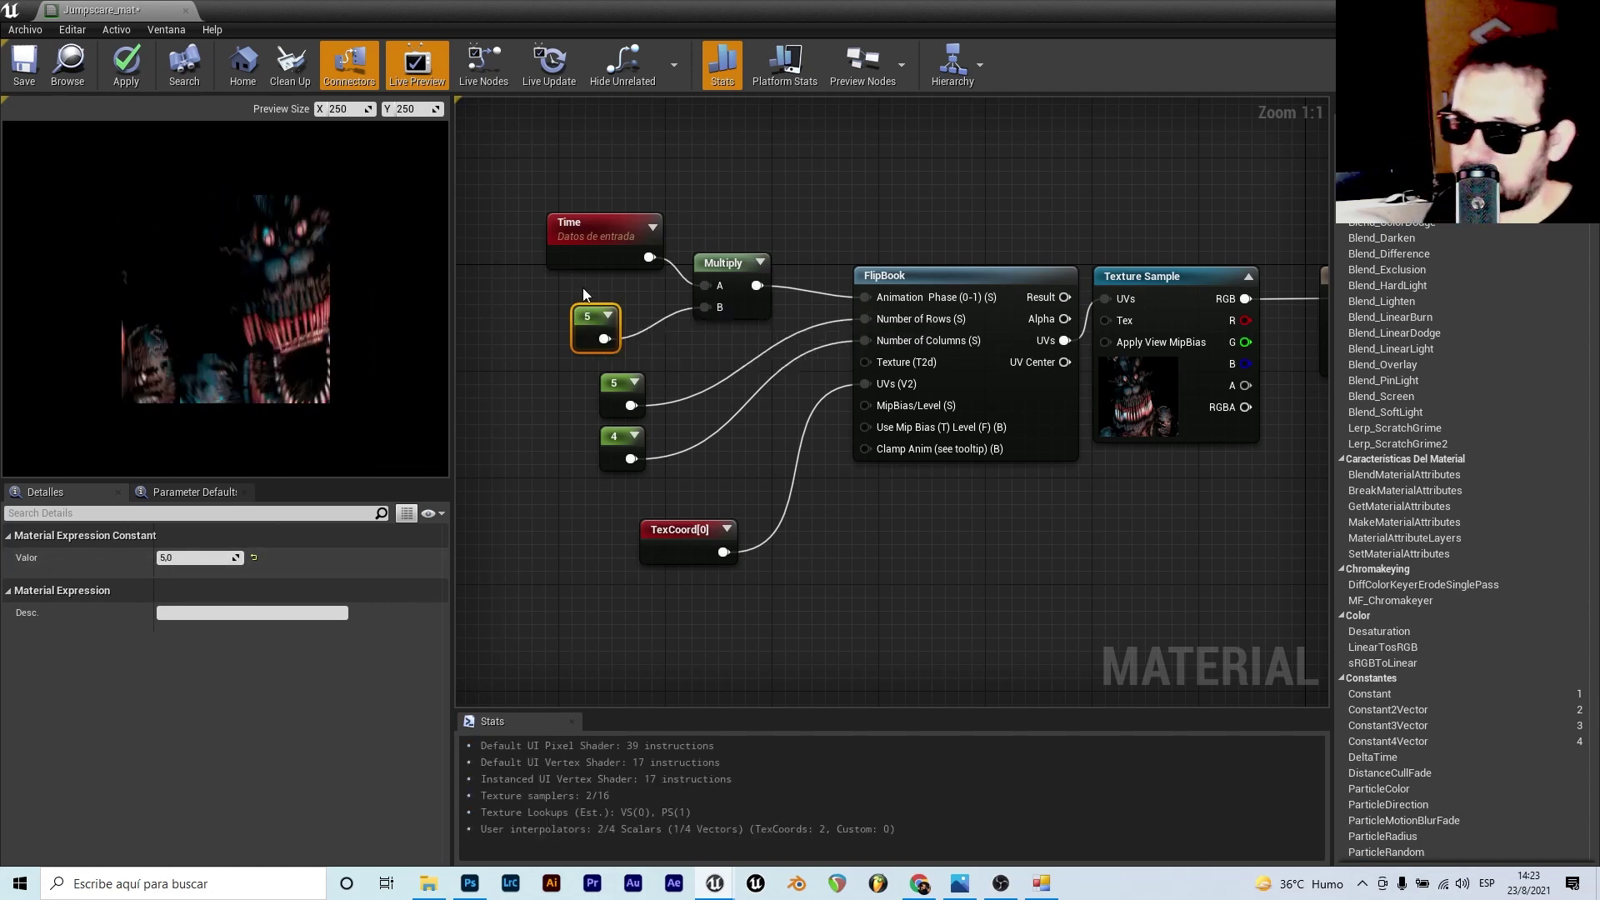
{"action": "left_click", "coordinate": [176, 564]}
{"action": "type", "text": "1"}
{"action": "key", "text": "Return"}
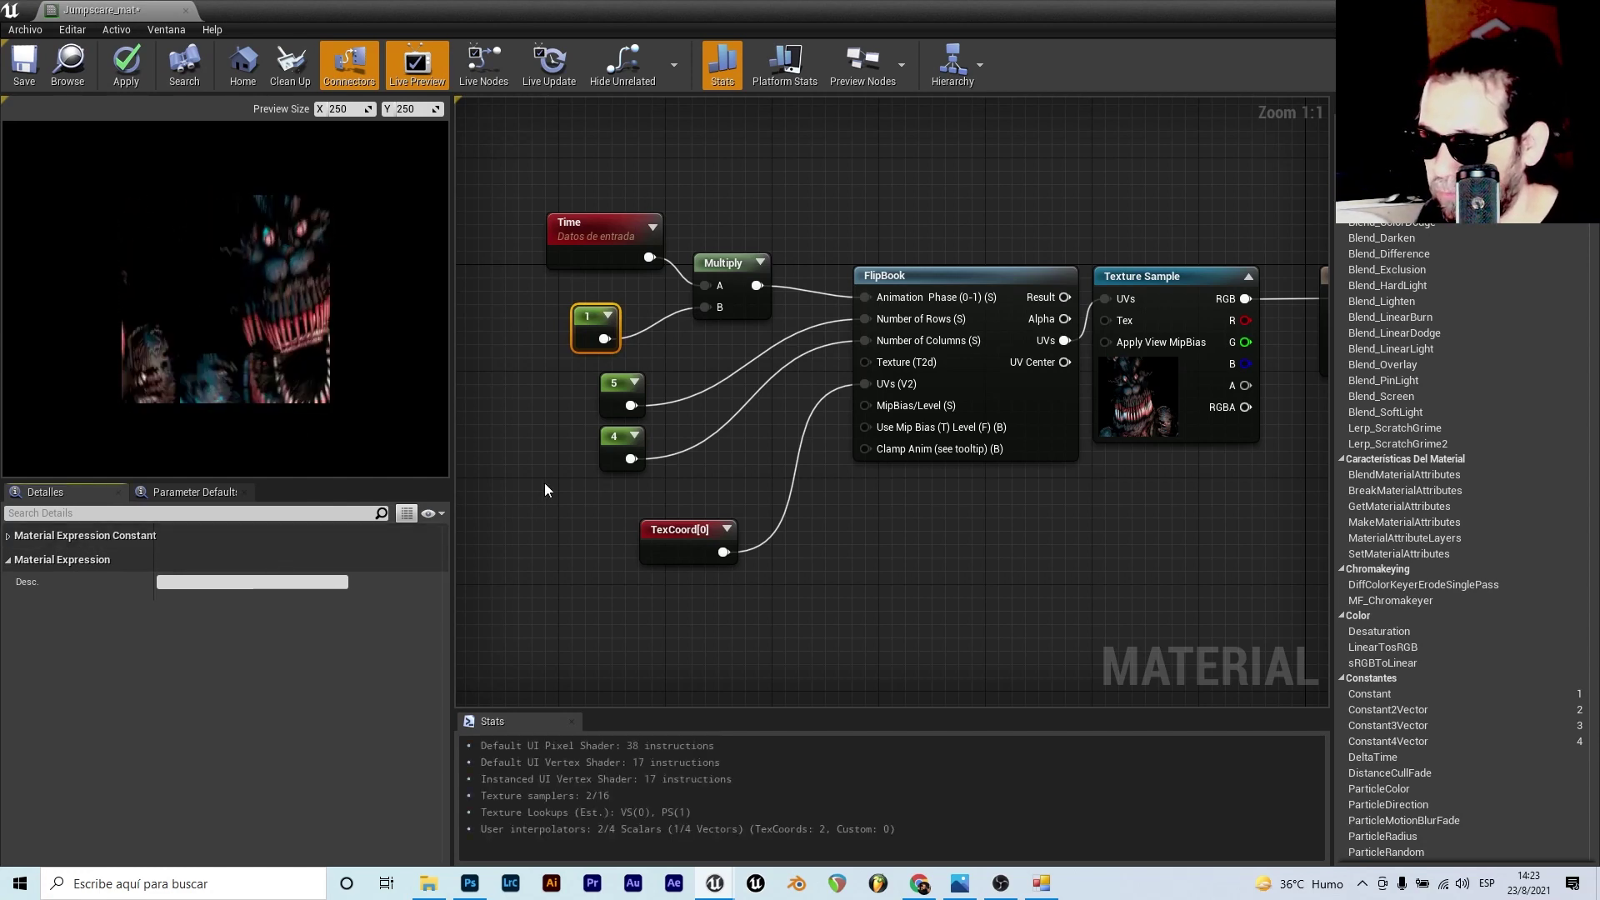
{"action": "left_click", "coordinate": [611, 384]}
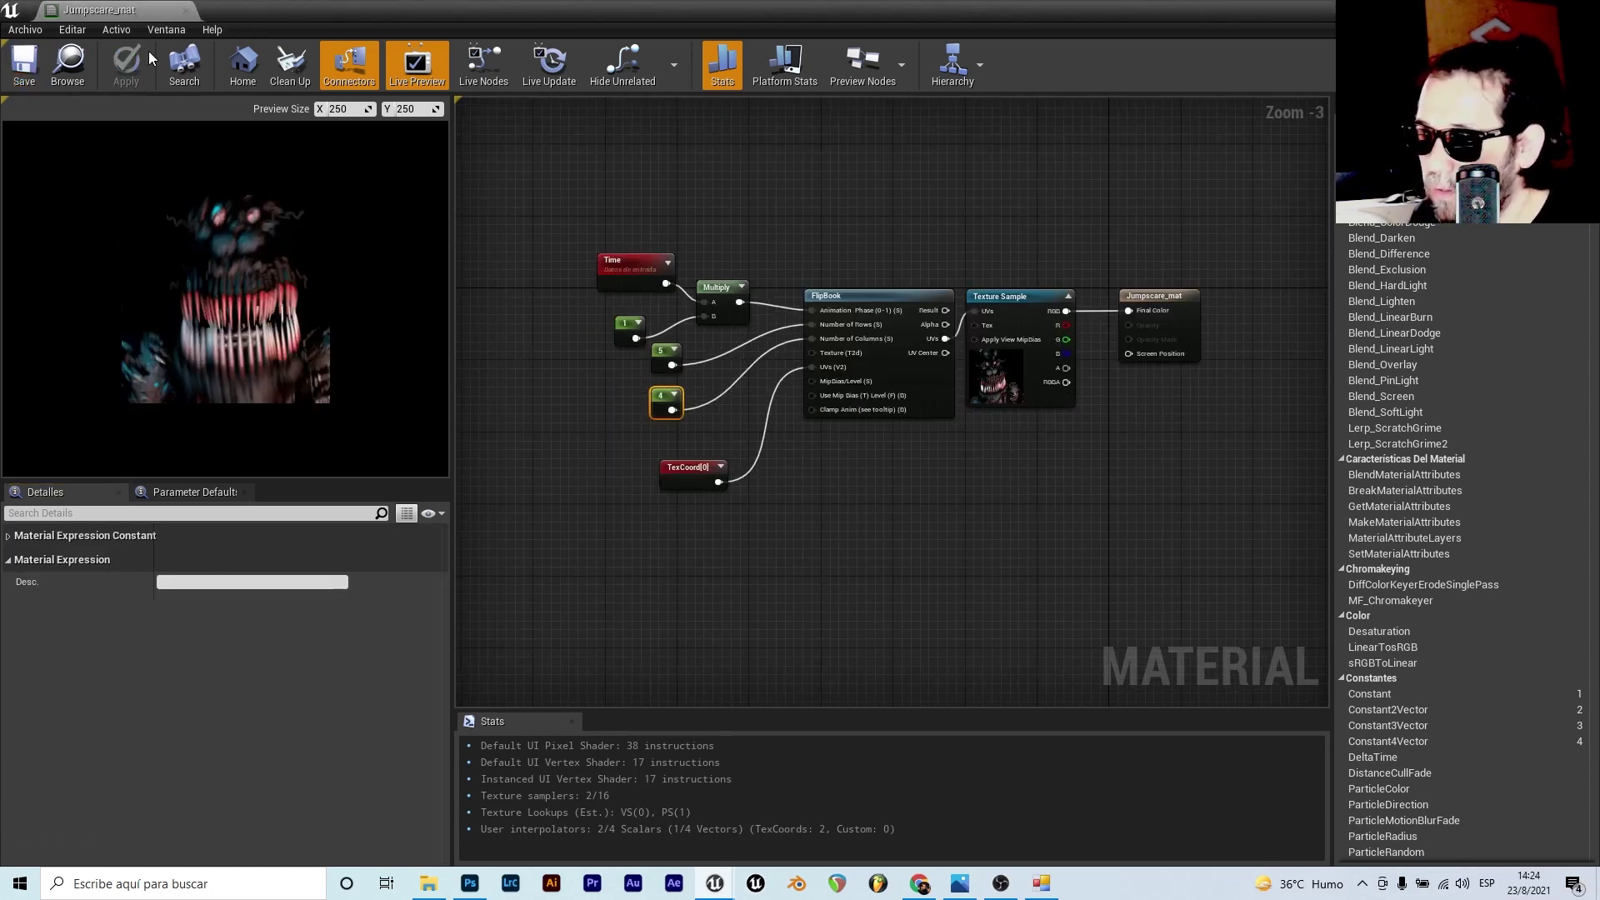
{"action": "left_click", "coordinate": [197, 8]}
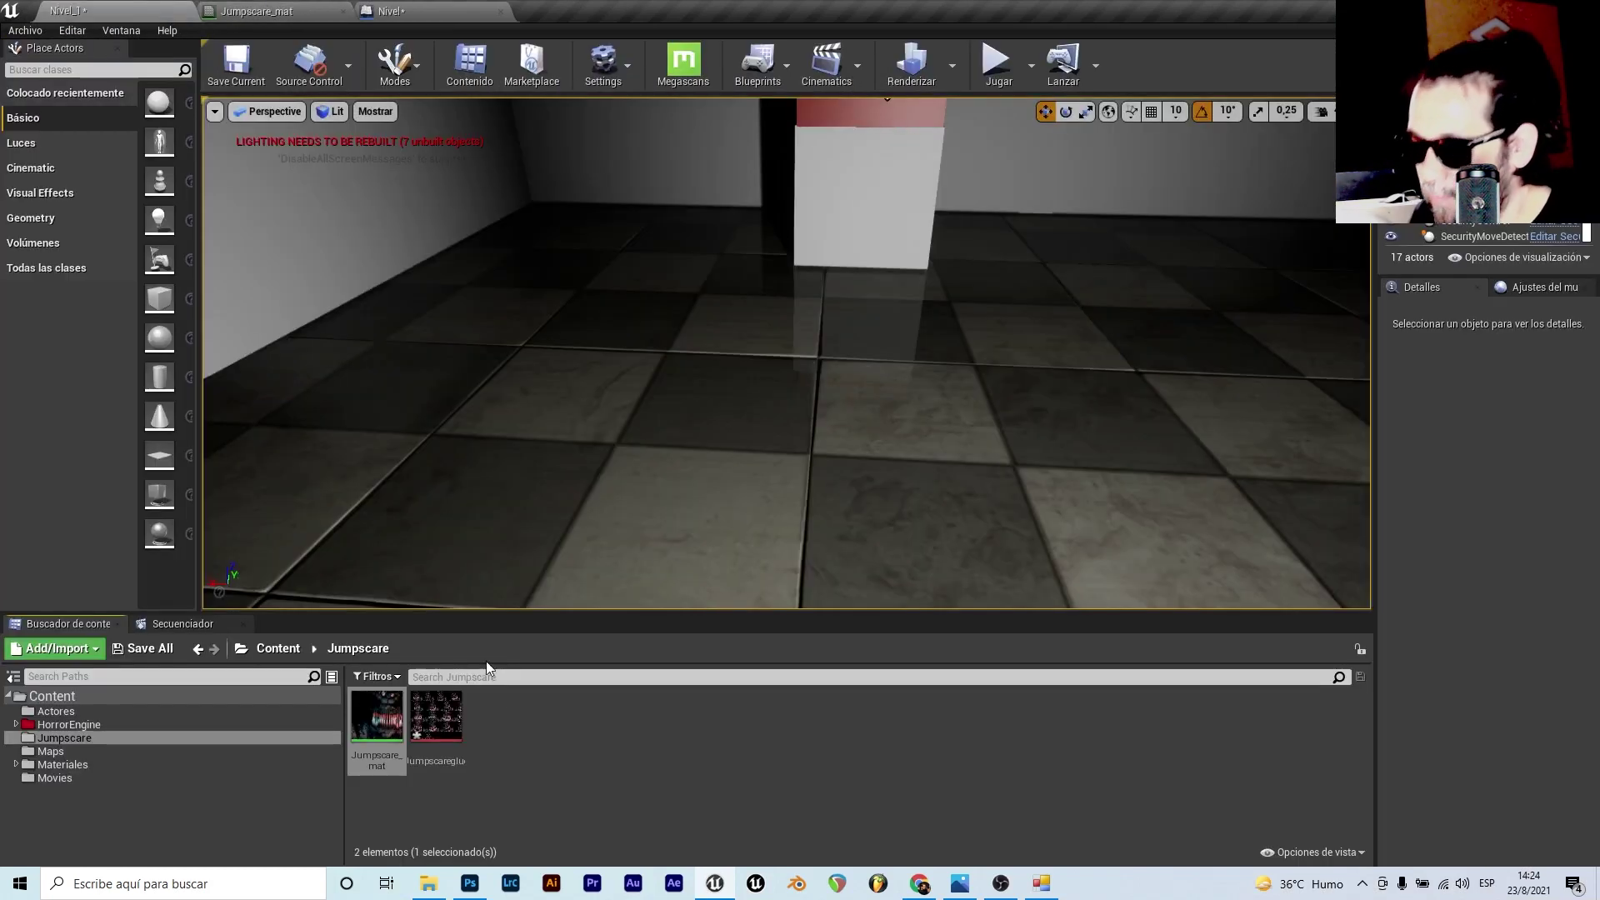
- Add a User Interface Widget Blueprint called JumpScare and open it in the widget designer
{"action": "right_click", "coordinate": [519, 742]}
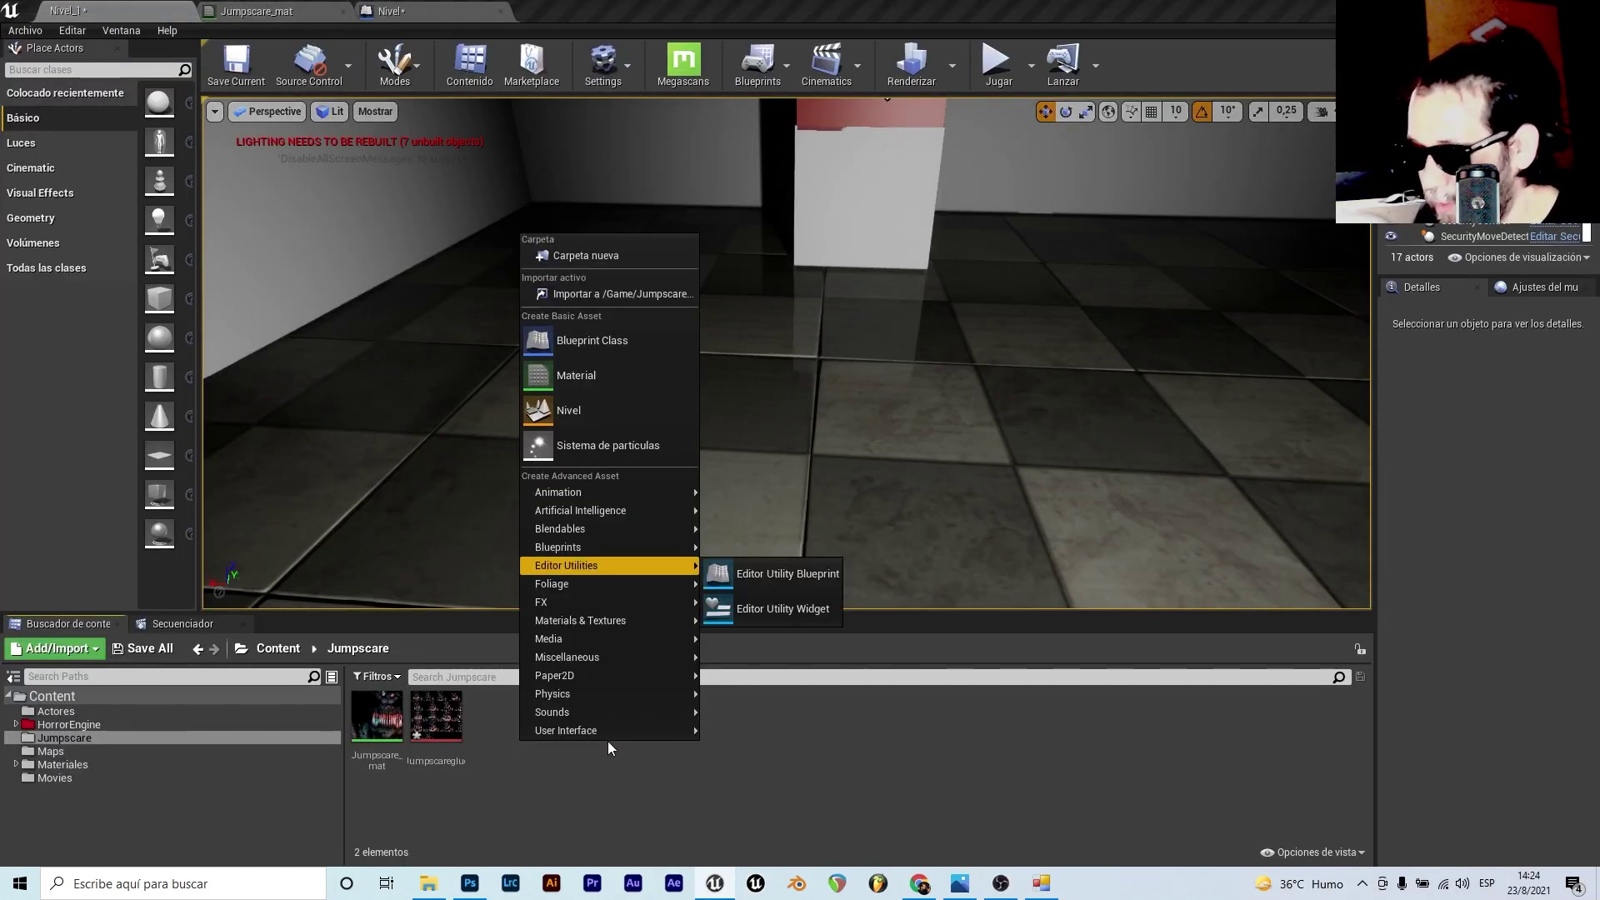
{"action": "left_click", "coordinate": [780, 733]}
{"action": "type", "text": "JumpScar"}
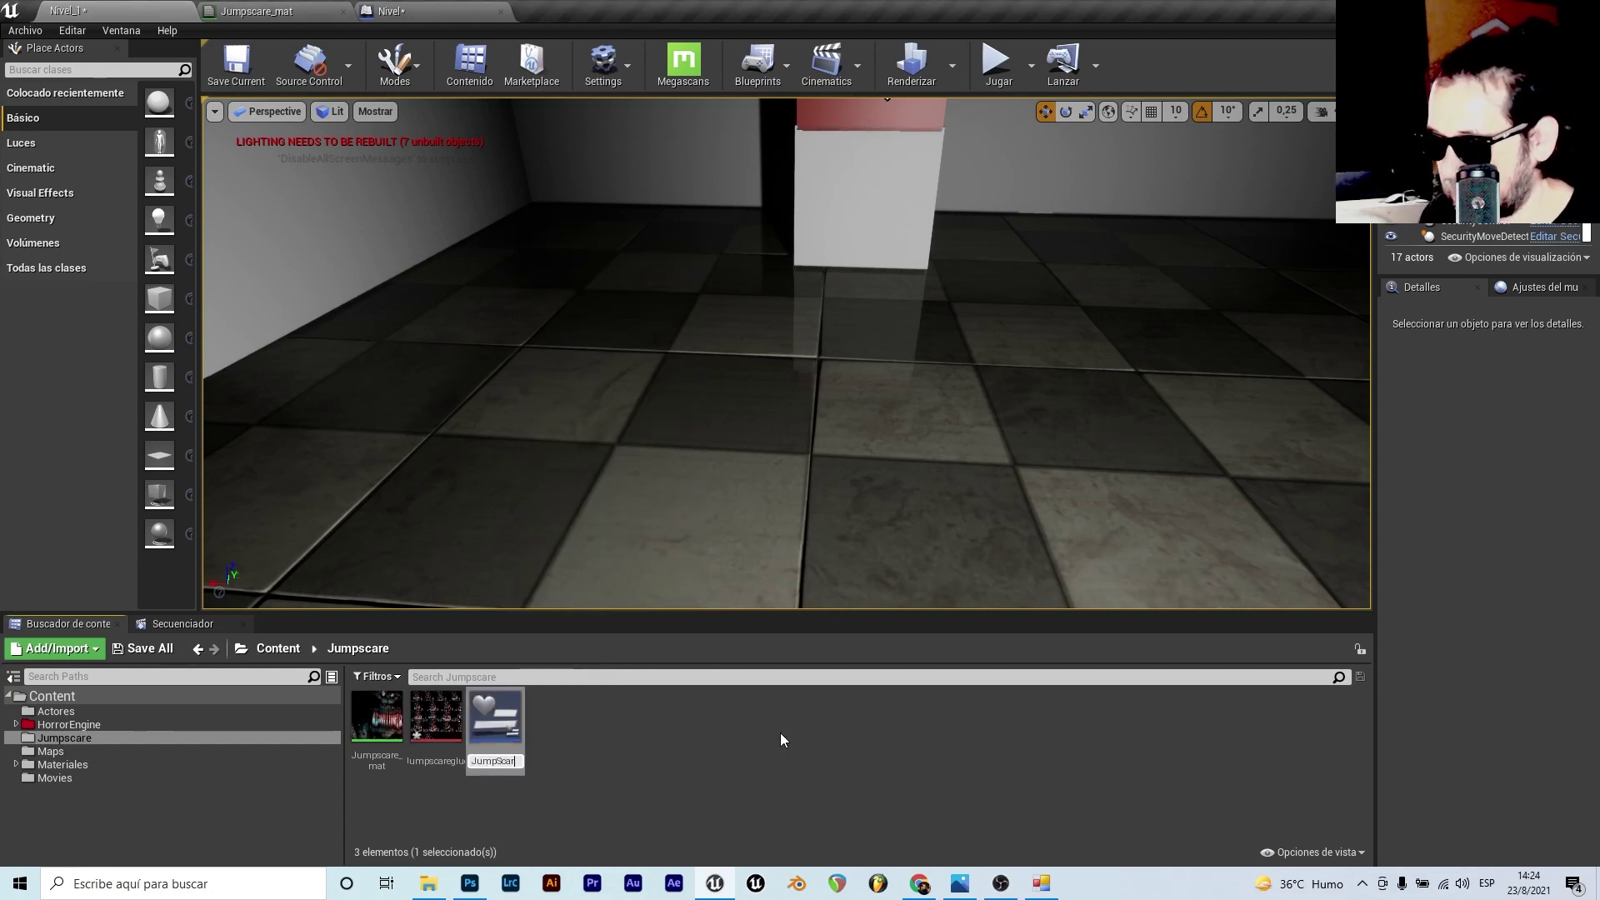
{"action": "type", "text": "e"}
{"action": "key", "text": "Return"}
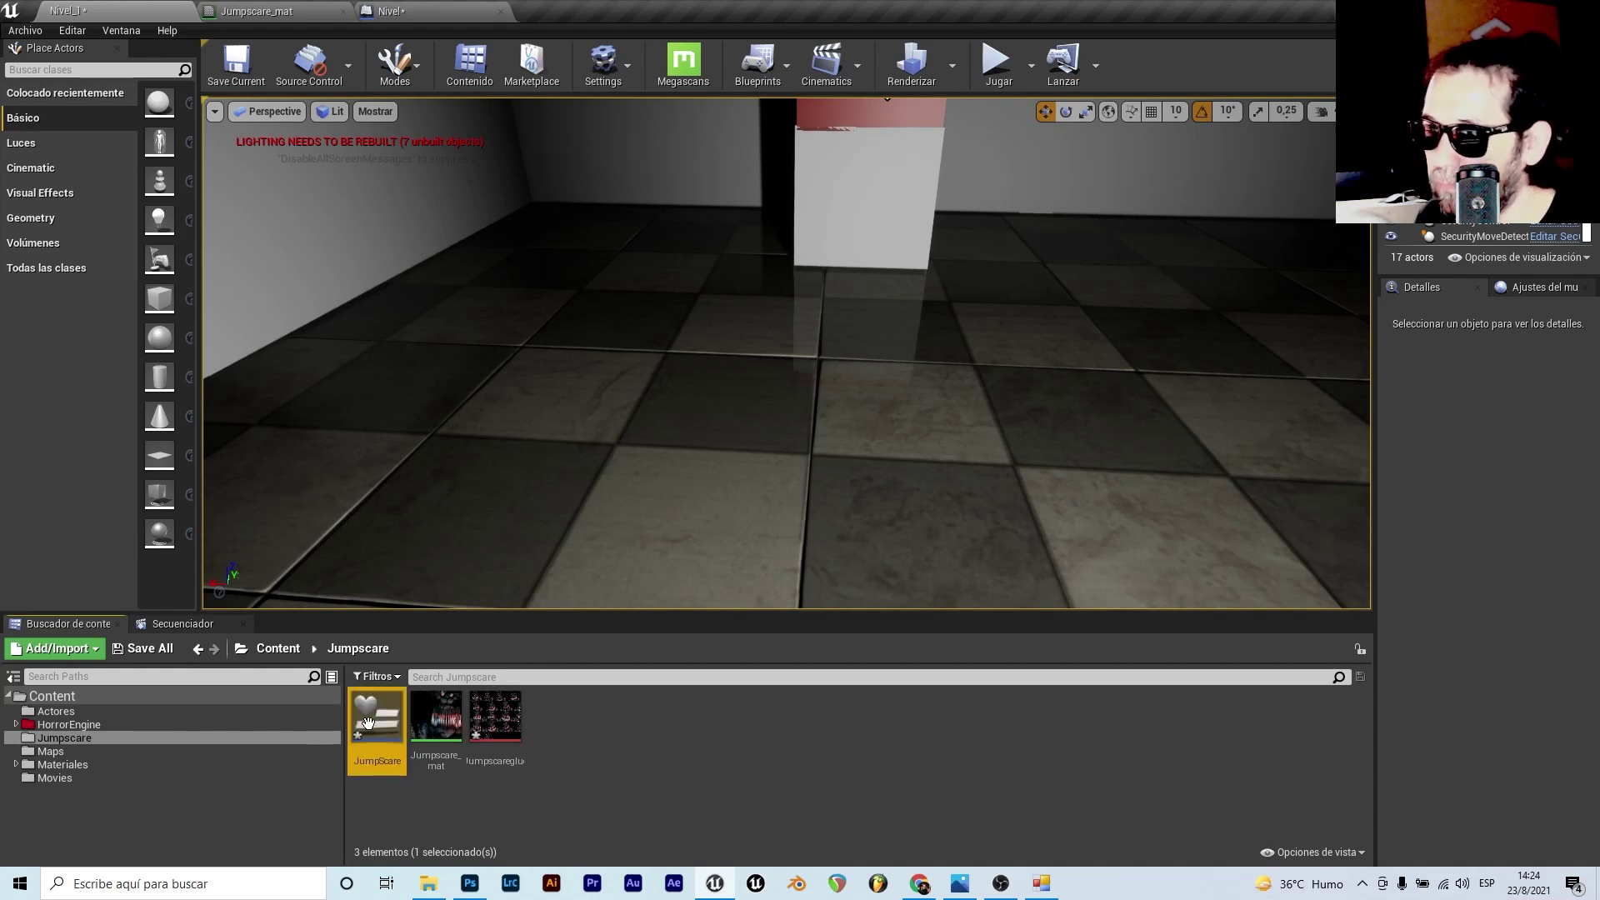
{"action": "double_click", "coordinate": [368, 722]}
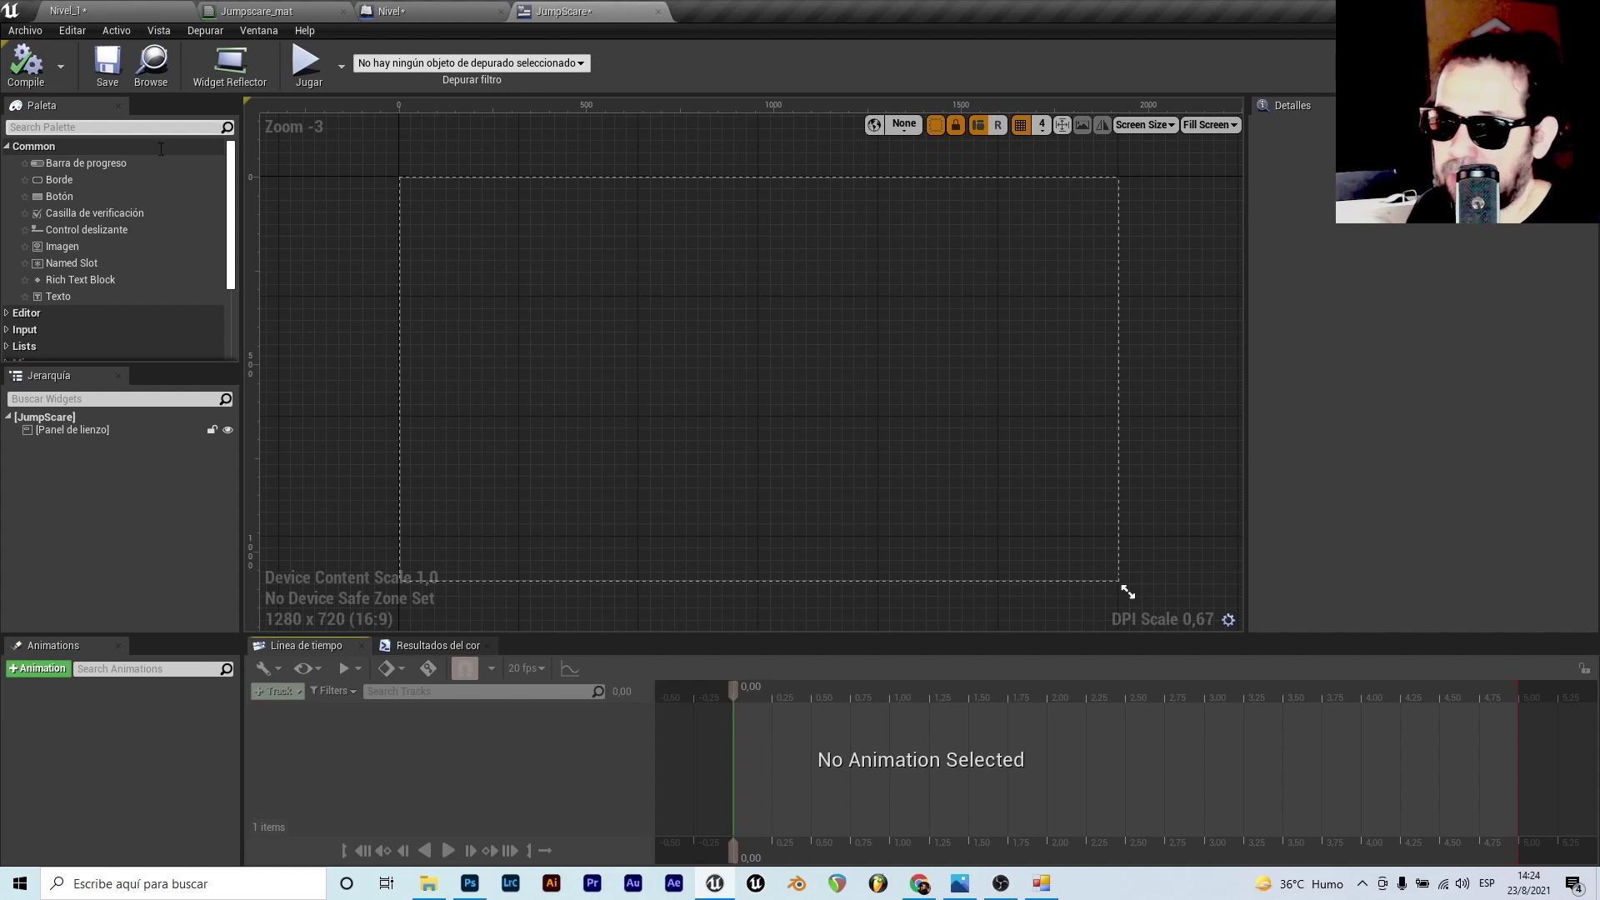
- Place an Image on the canvas, anchor it to fill screen, and zero all four offsets
{"action": "left_click_drag", "start_coordinate": [63, 247], "coordinate": [724, 319]}
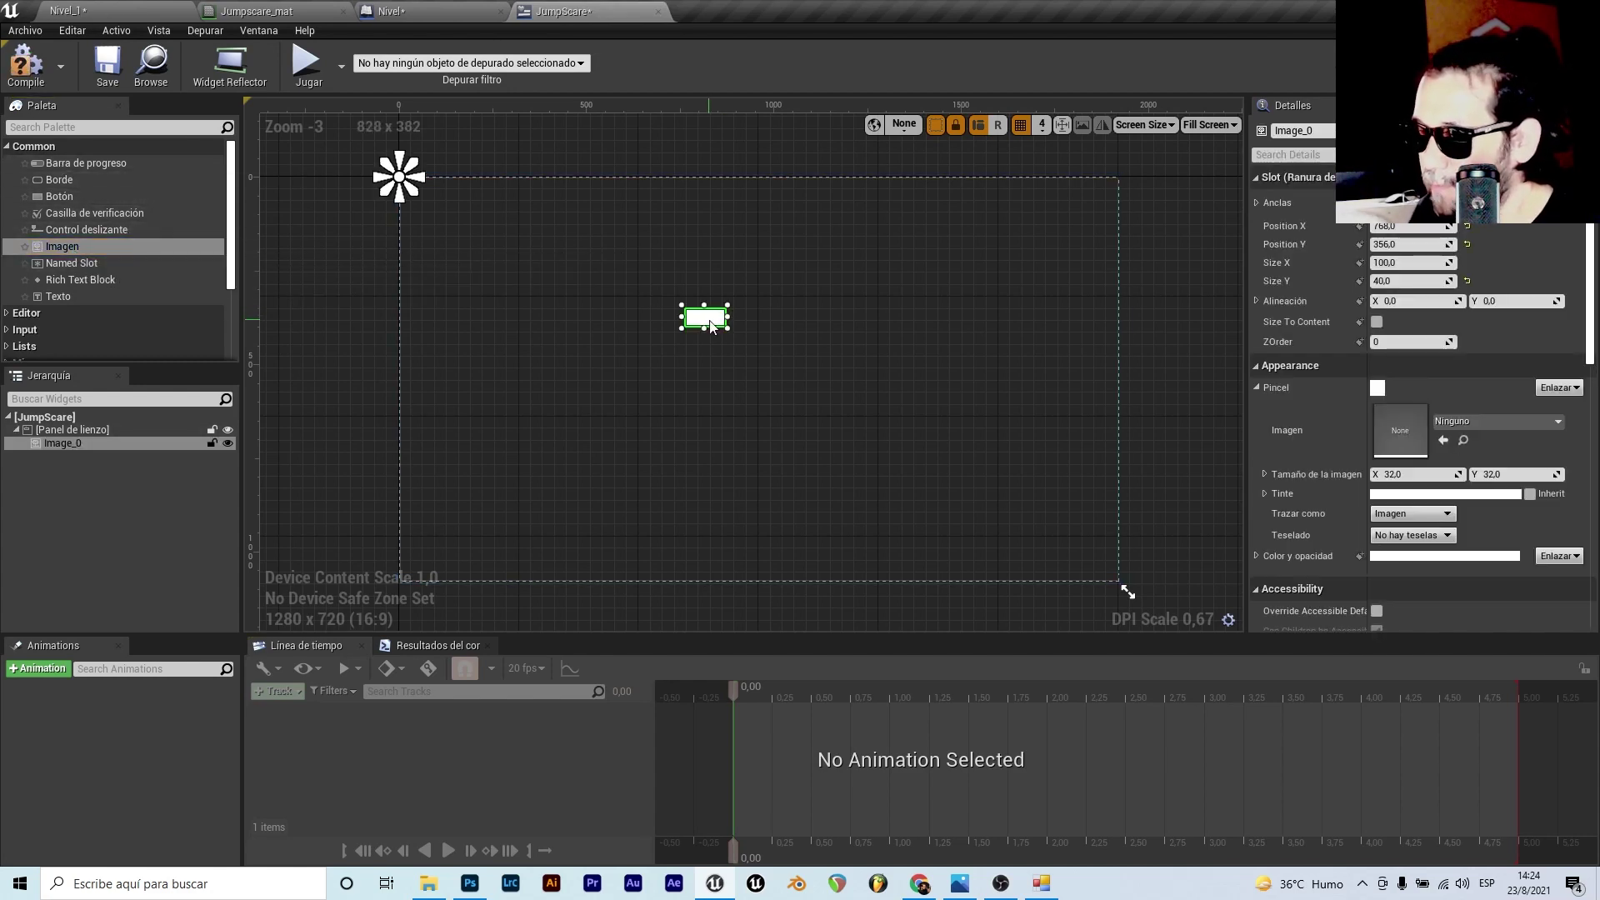
{"action": "left_click", "coordinate": [1415, 204]}
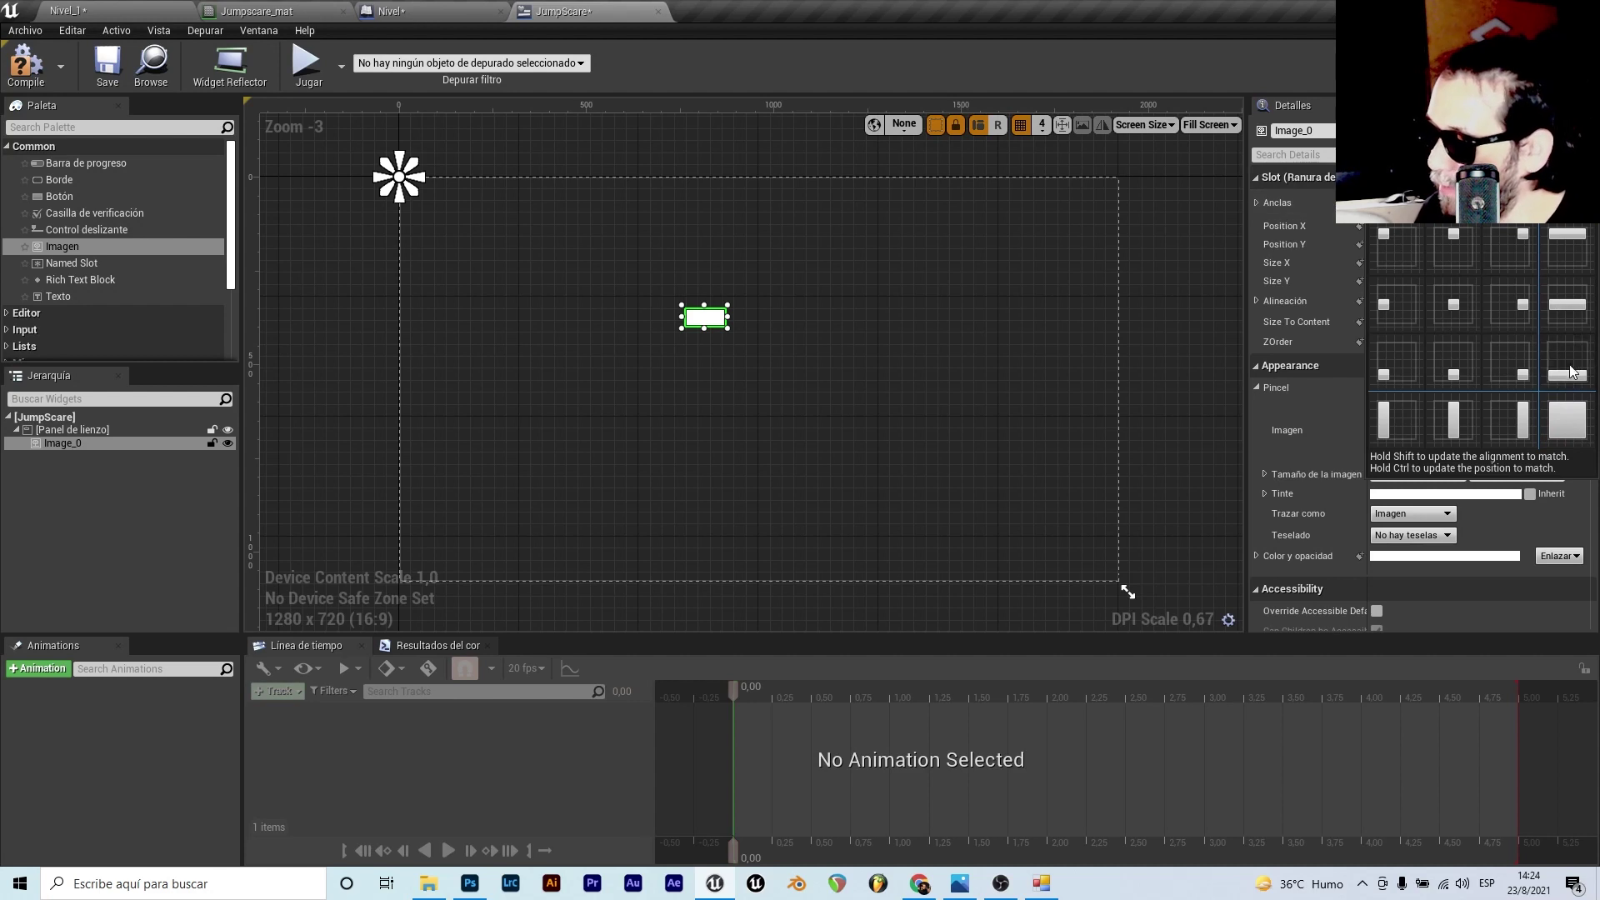
{"action": "left_click", "coordinate": [1575, 434]}
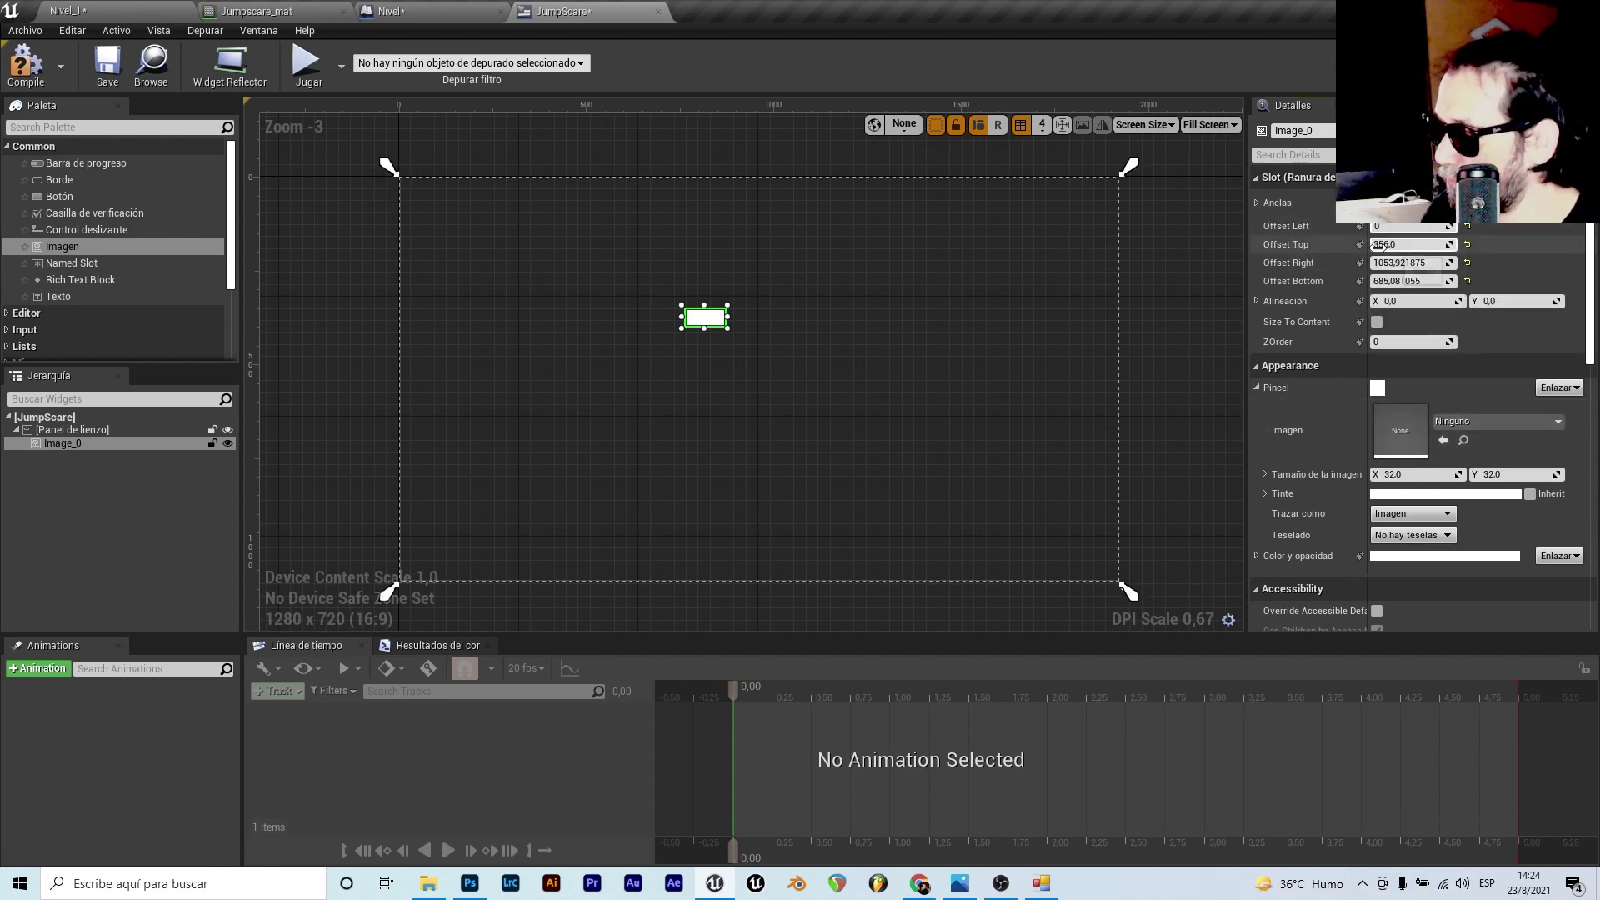
{"action": "key", "text": "Return"}
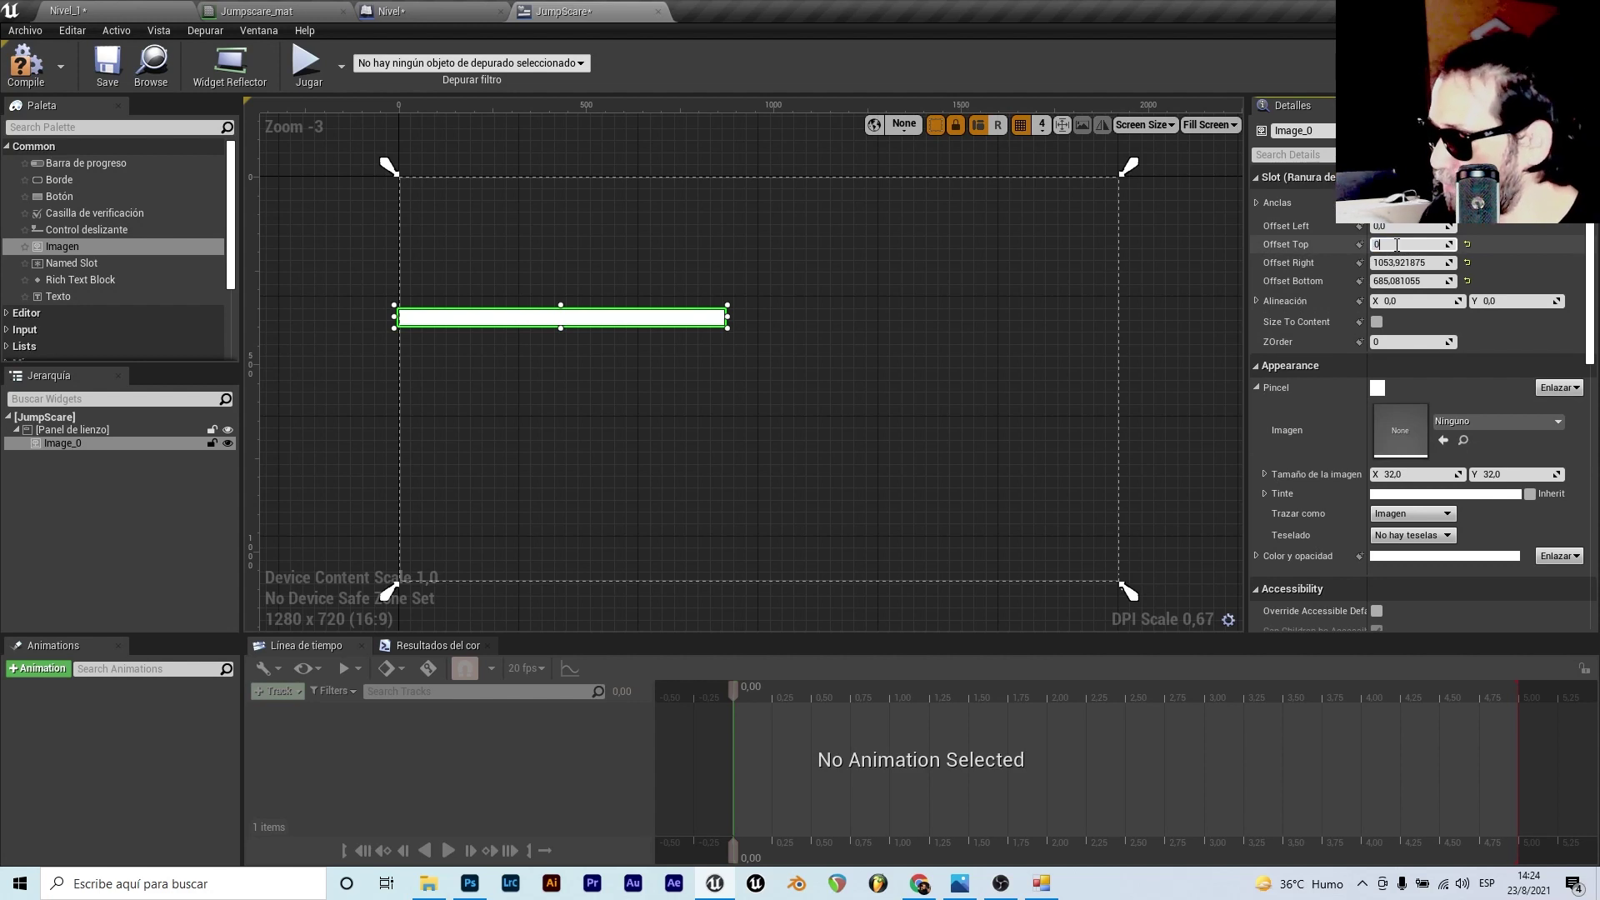
{"action": "key", "text": "Return"}
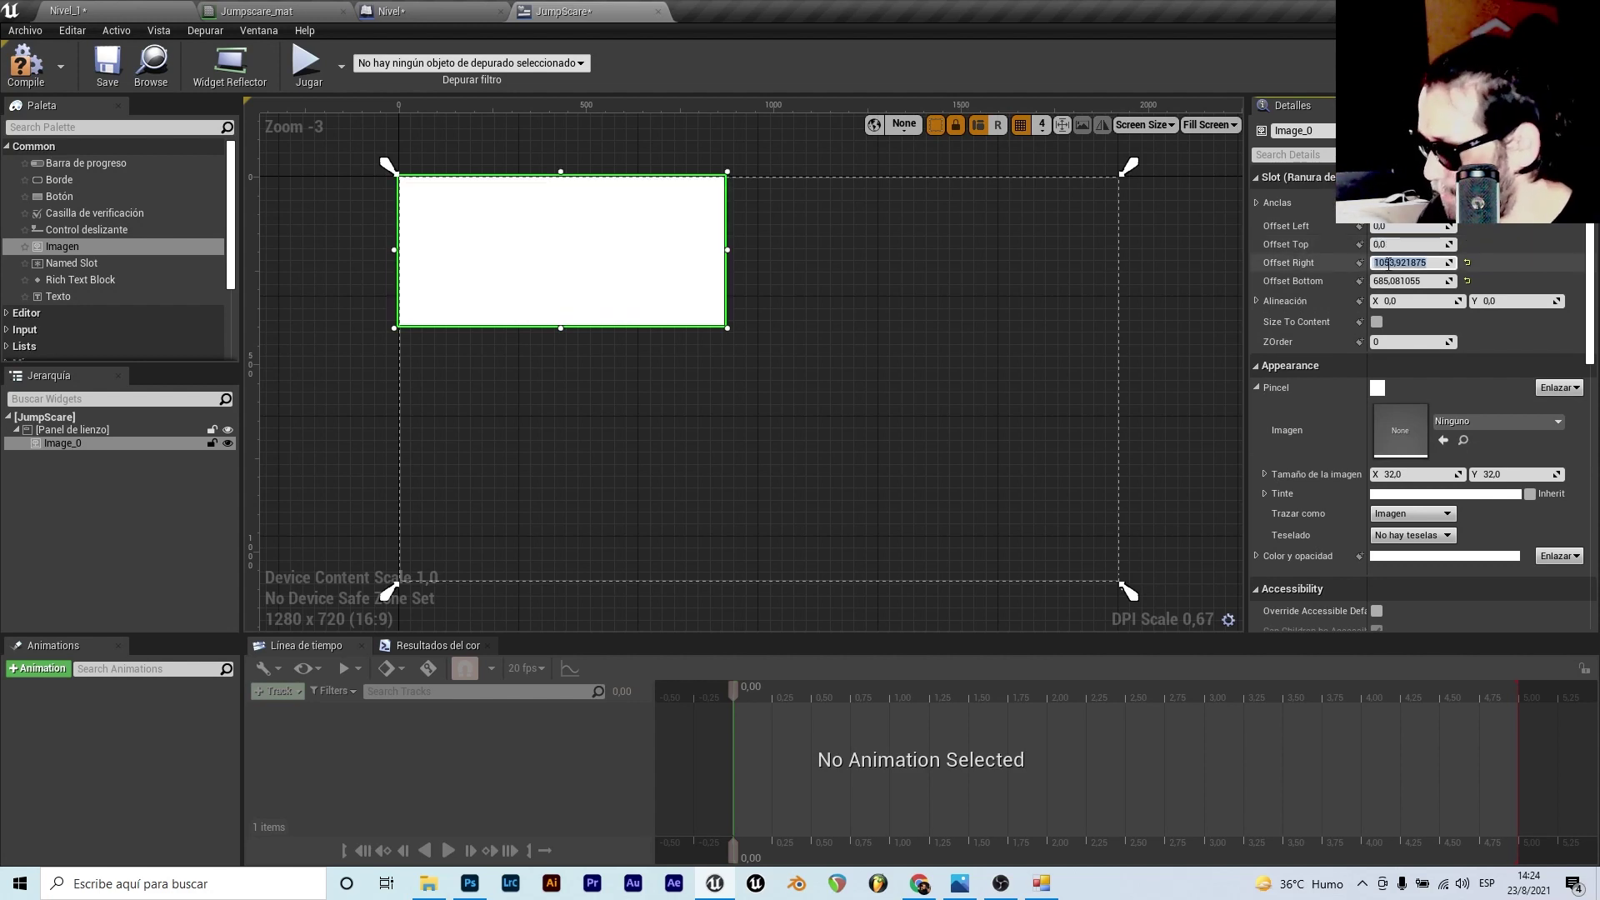
{"action": "type", "text": "0"}
{"action": "key", "text": "Return"}
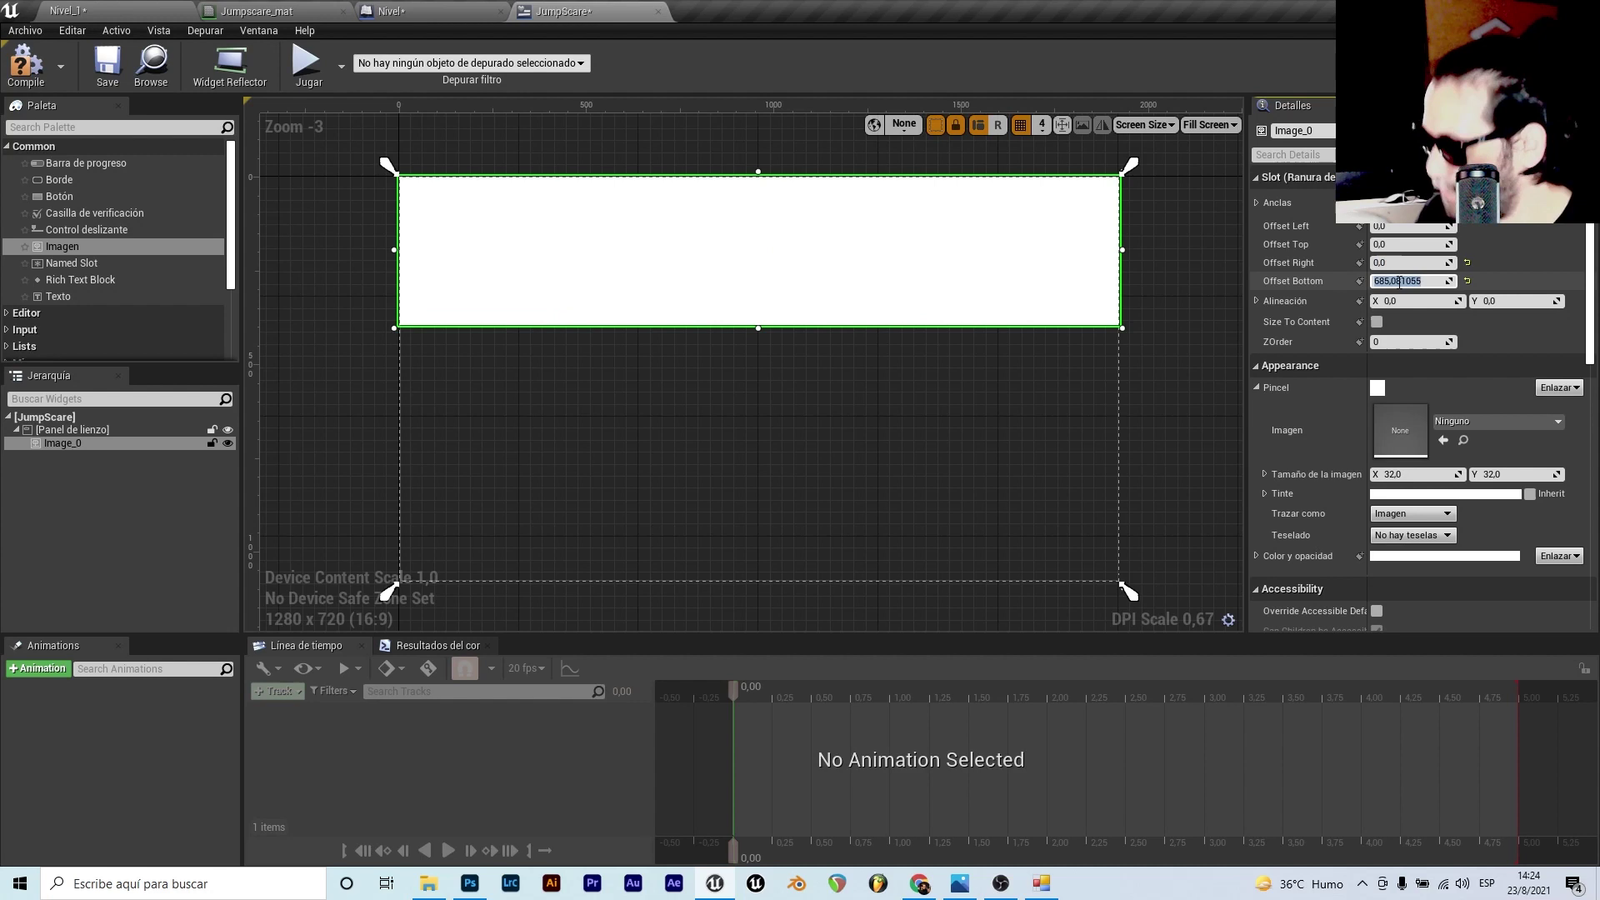
{"action": "type", "text": "0"}
{"action": "key", "text": "Return"}
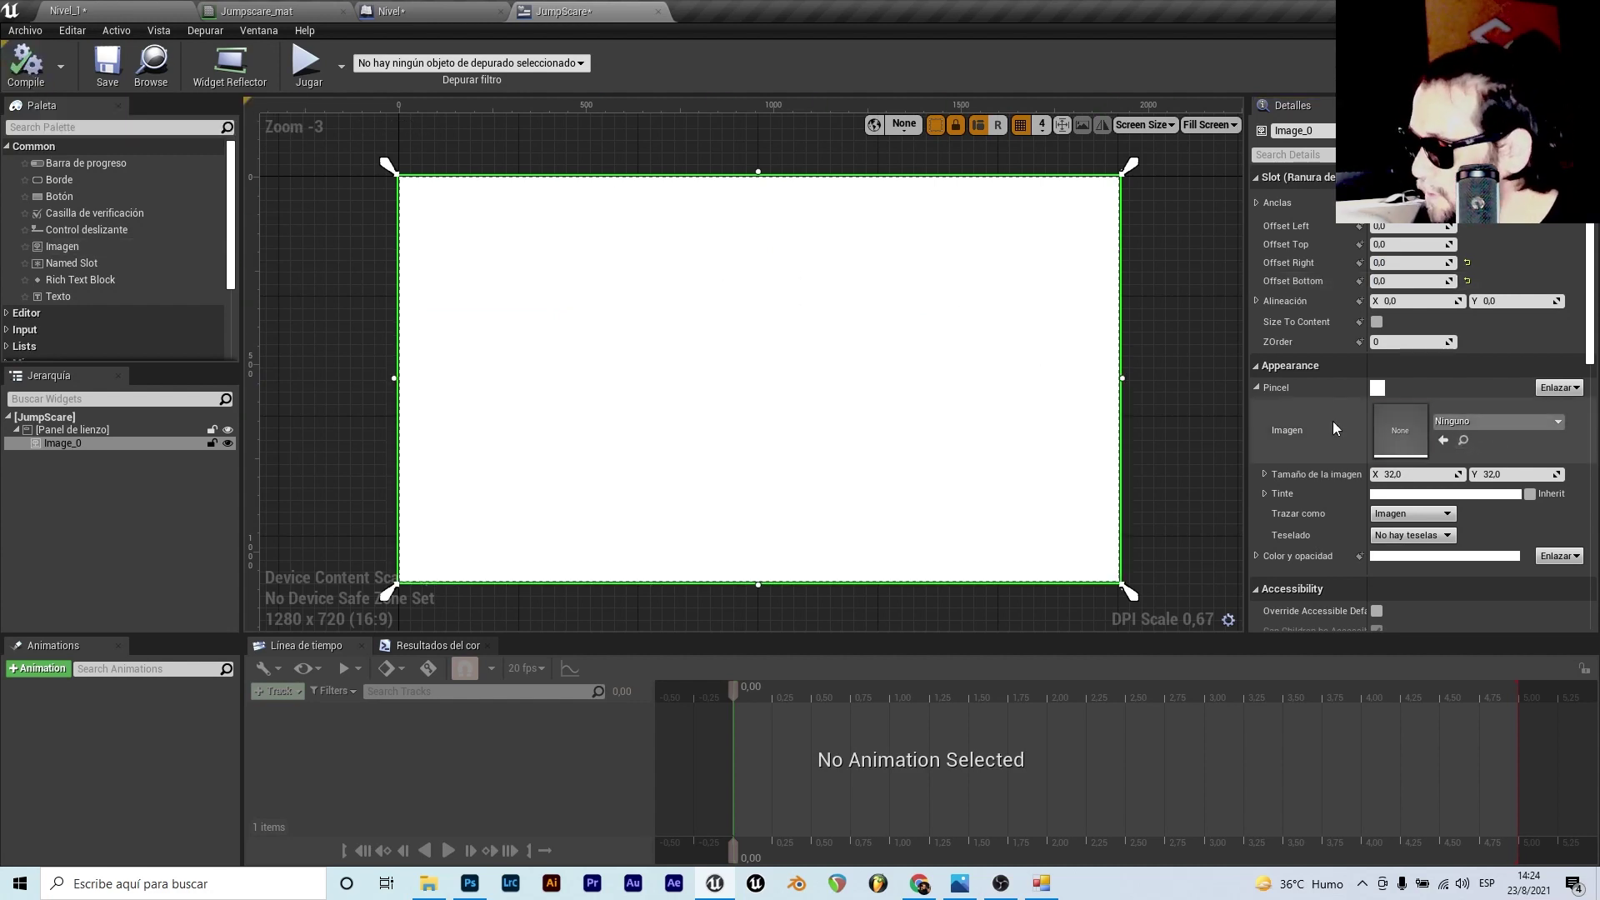
- Set the Image brush to Jumpscare_mat and compile the widget
{"action": "left_click", "coordinate": [1473, 422]}
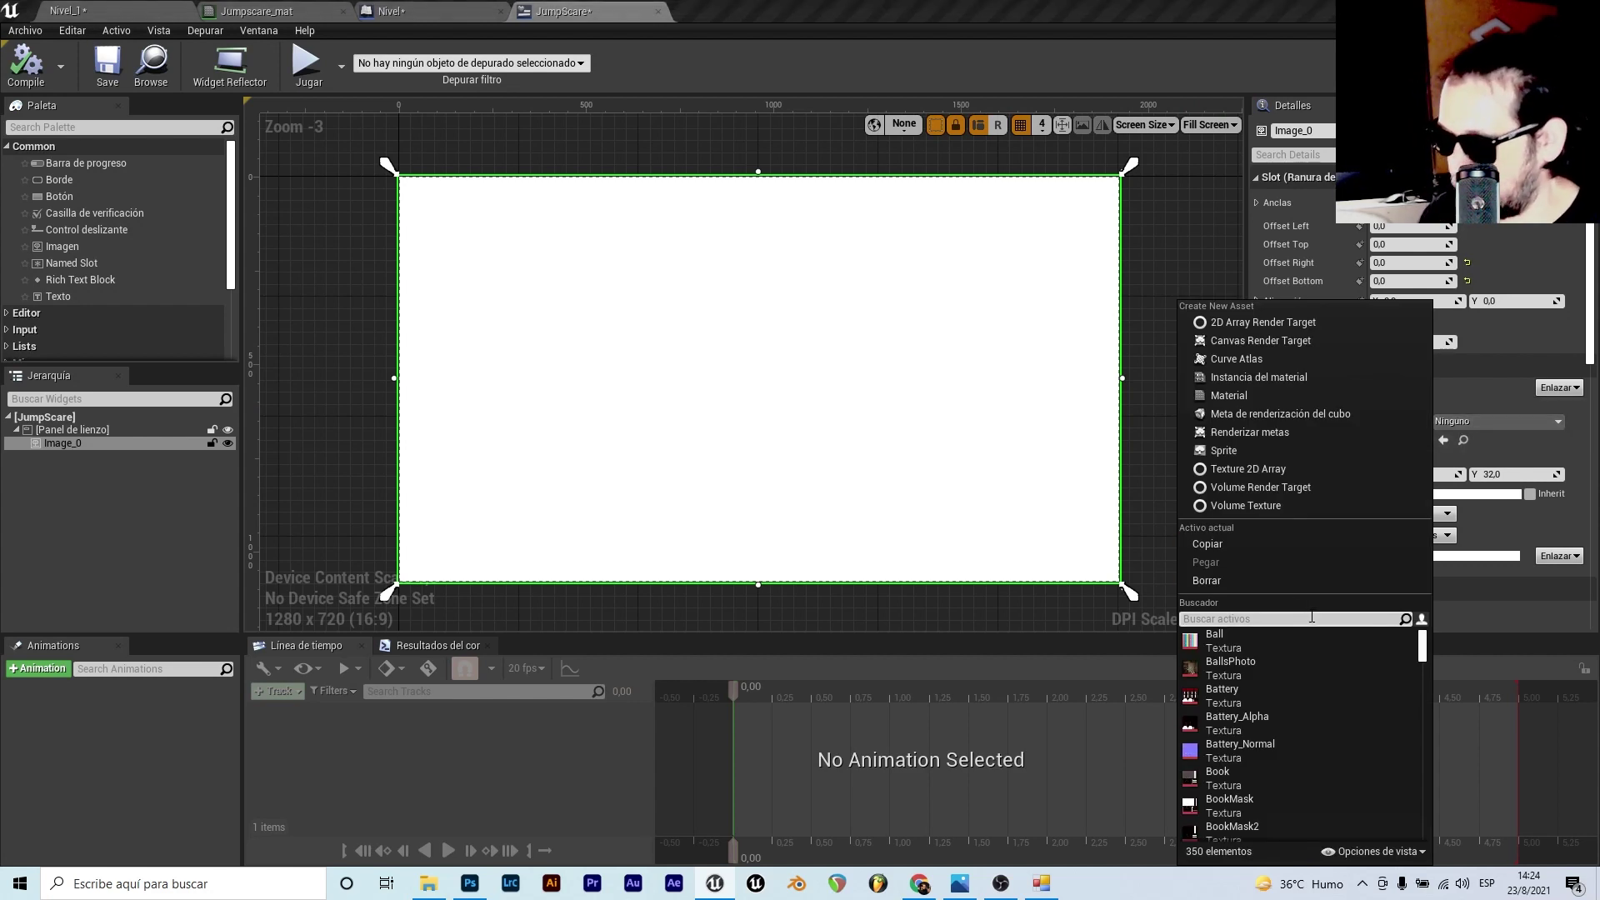
{"action": "type", "text": "jum"}
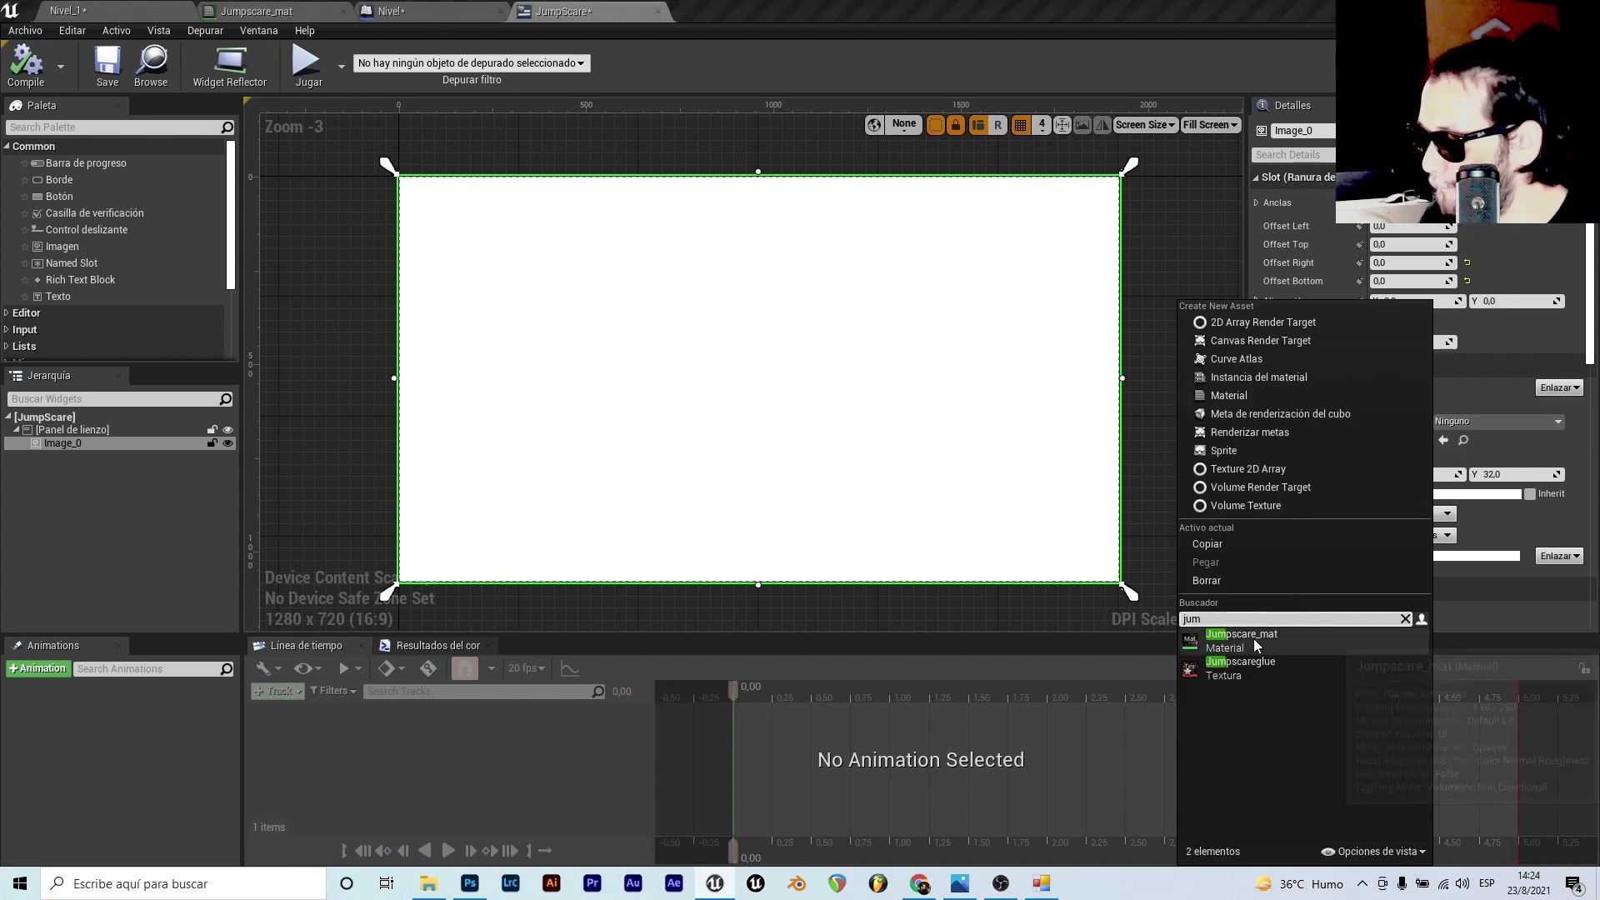
{"action": "left_click", "coordinate": [1254, 639]}
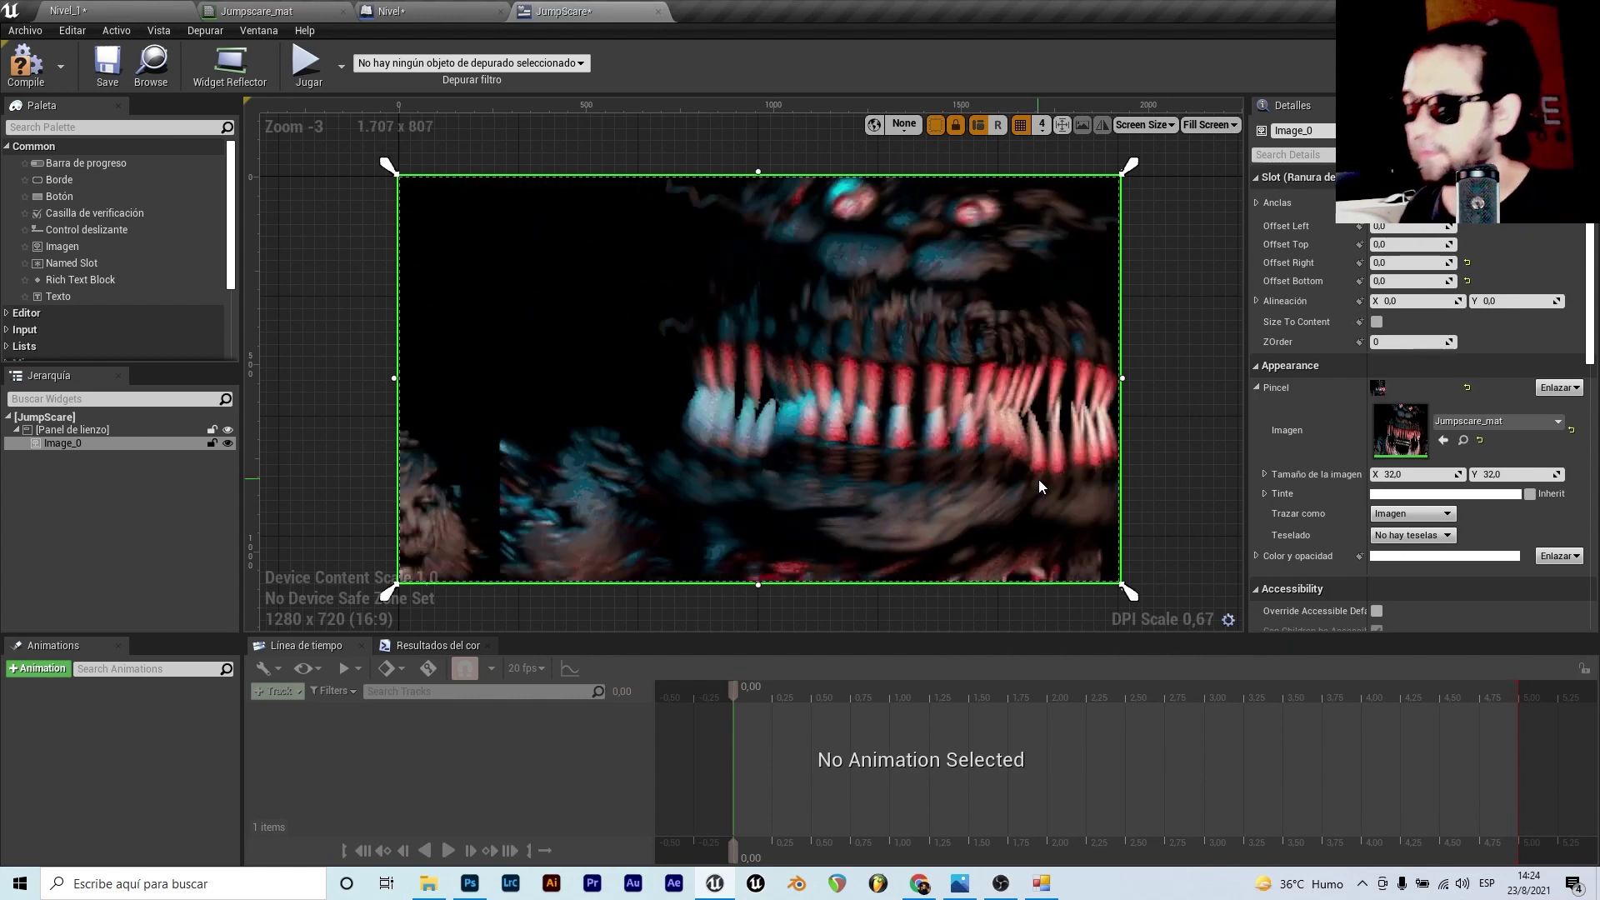
{"action": "left_click", "coordinate": [34, 75]}
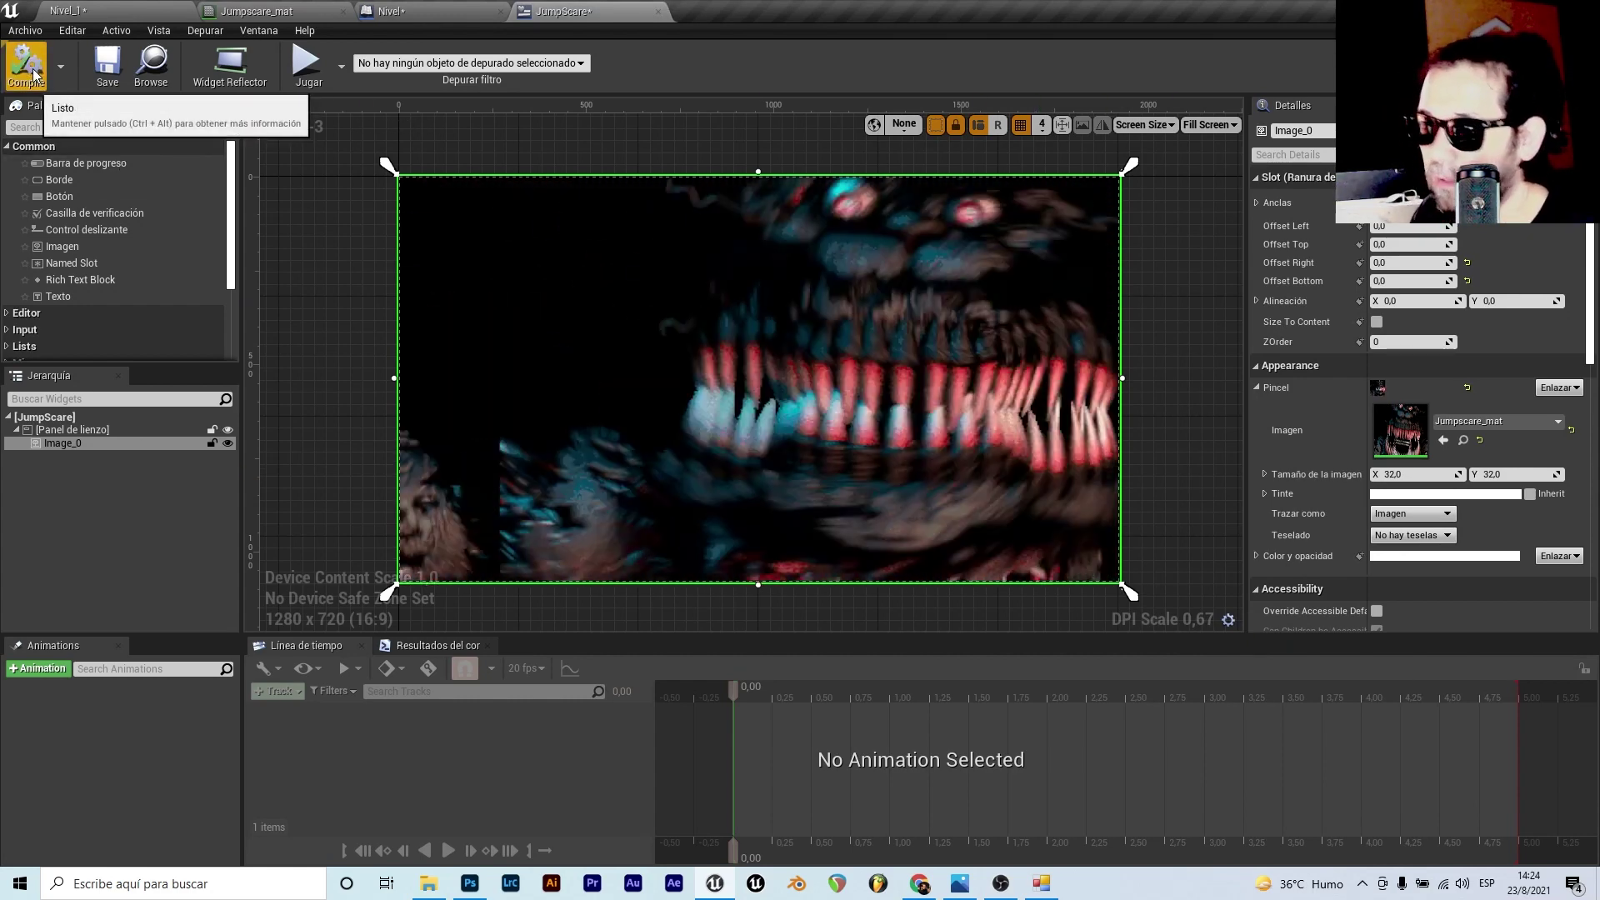
{"action": "left_click", "coordinate": [67, 10]}
- Place a test TriggerBox on the floor, resize and raise it, then delete it
{"action": "right_click_drag", "start_coordinate": [832, 237], "coordinate": [832, 237]}
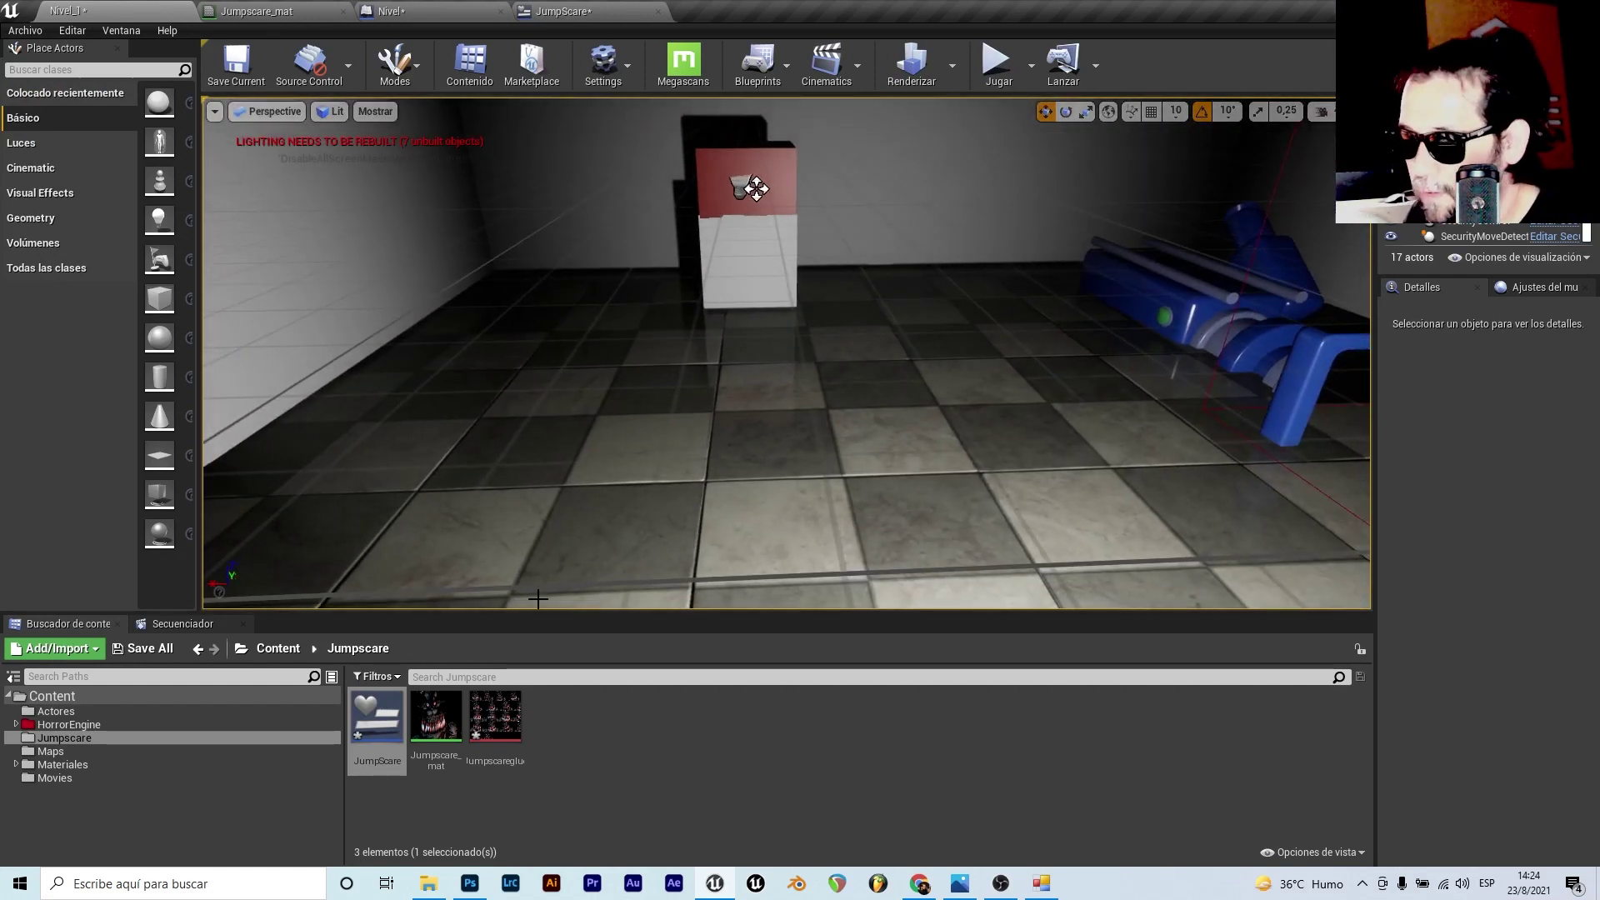
{"action": "left_click", "coordinate": [279, 650]}
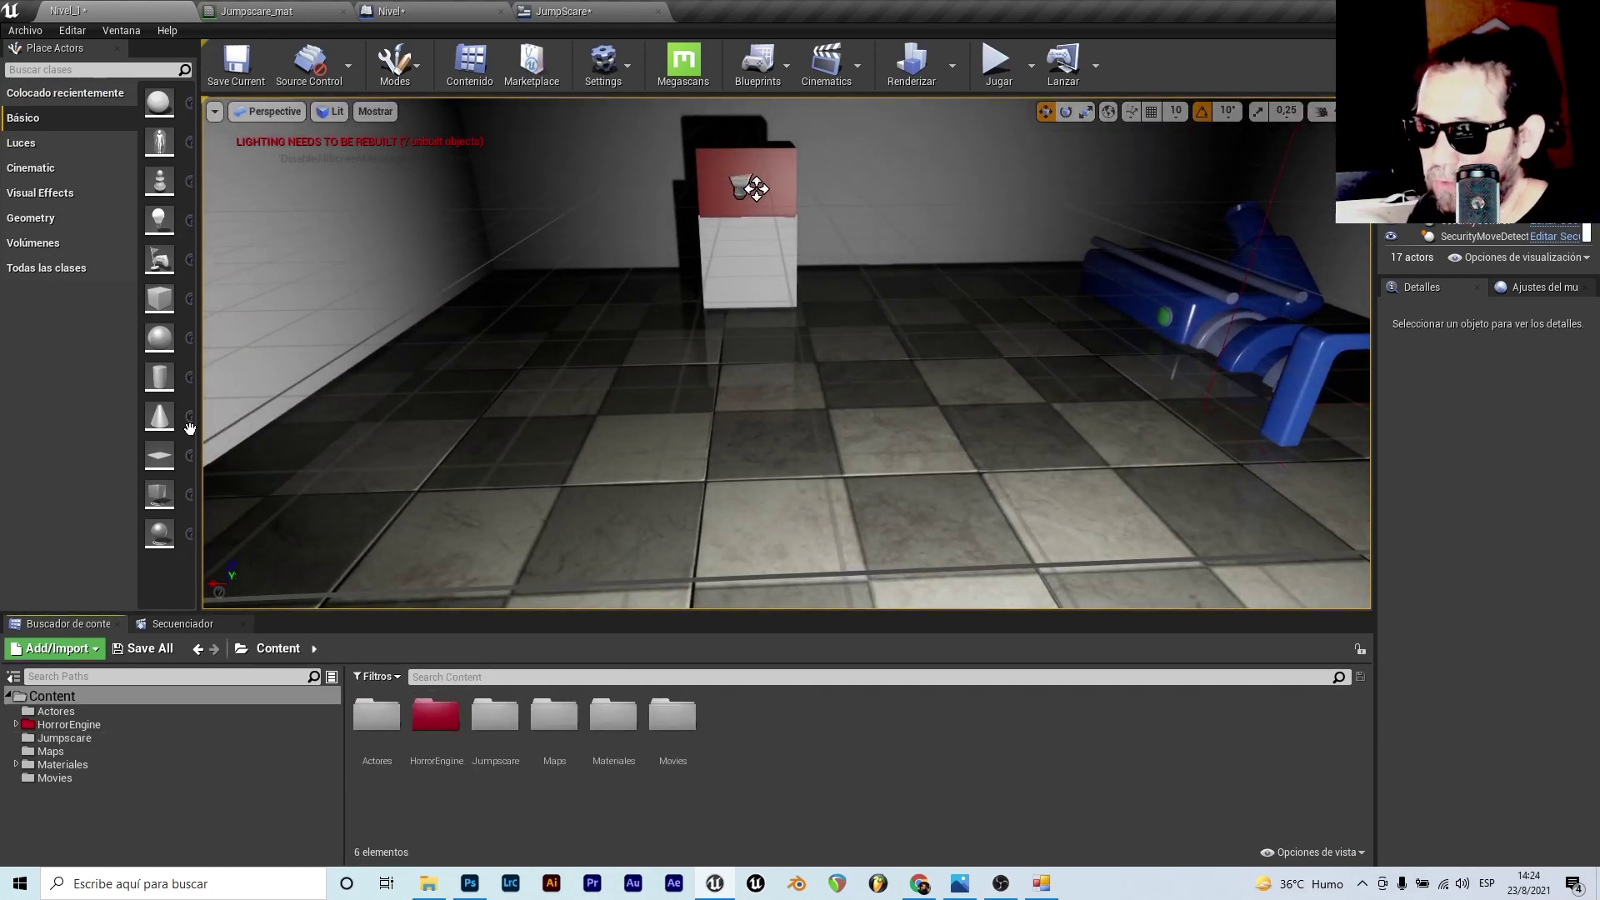
{"action": "left_click_drag", "start_coordinate": [200, 408], "coordinate": [328, 409]}
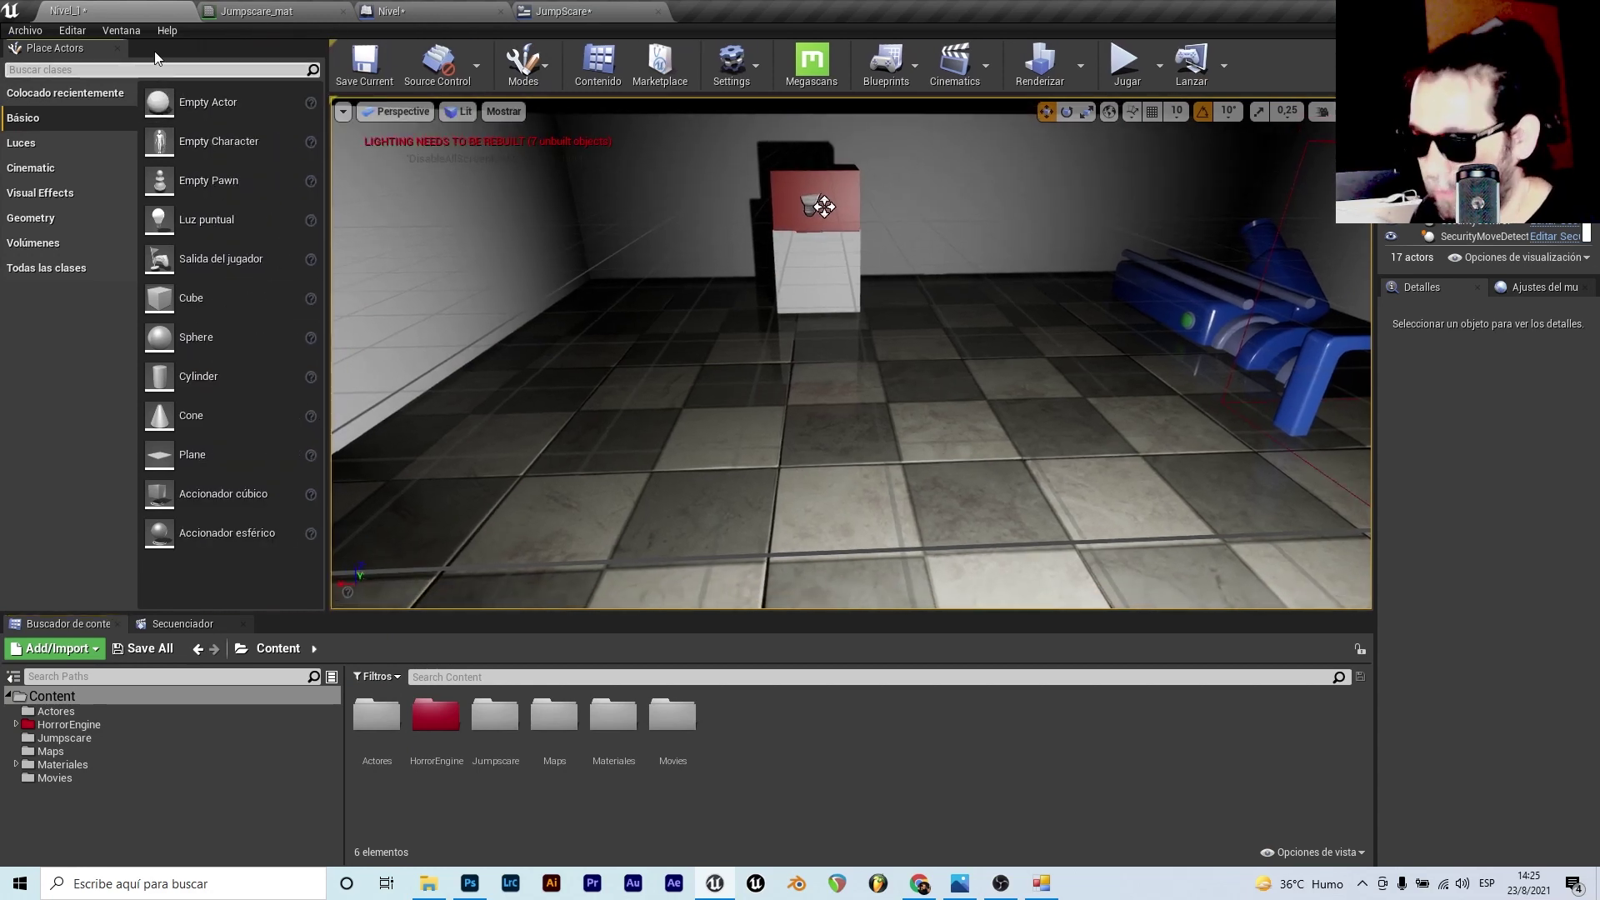
{"action": "type", "text": "tig"}
{"action": "key", "text": "BackSpace"}
{"action": "key", "text": "BackSpace"}
{"action": "key", "text": "BackSpace"}
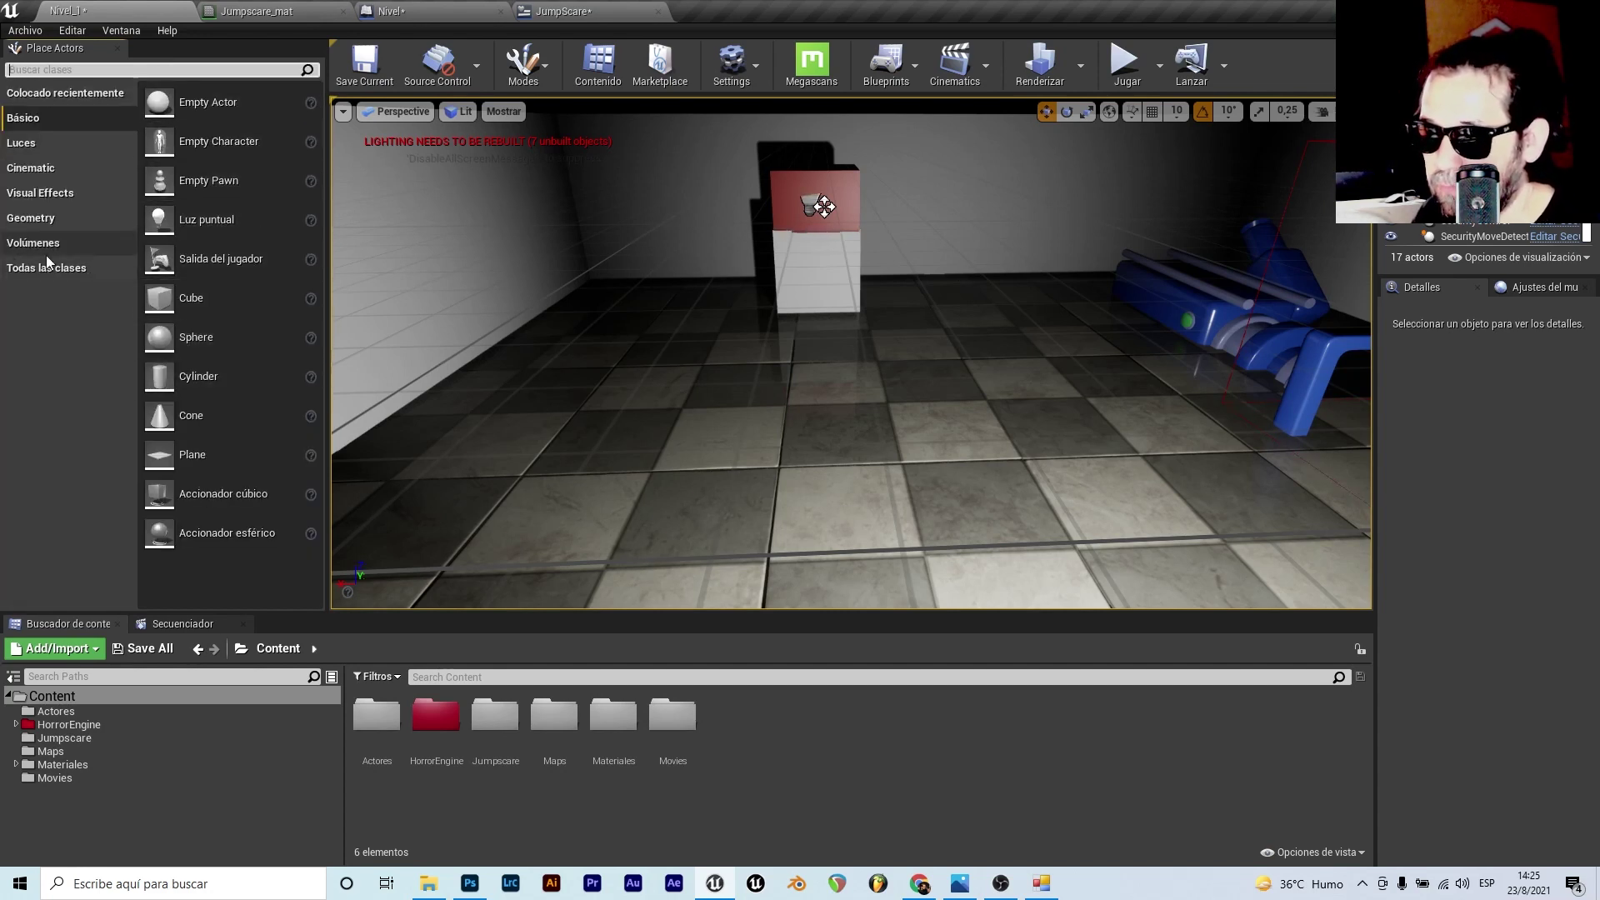
{"action": "left_click_drag", "start_coordinate": [208, 494], "coordinate": [842, 491]}
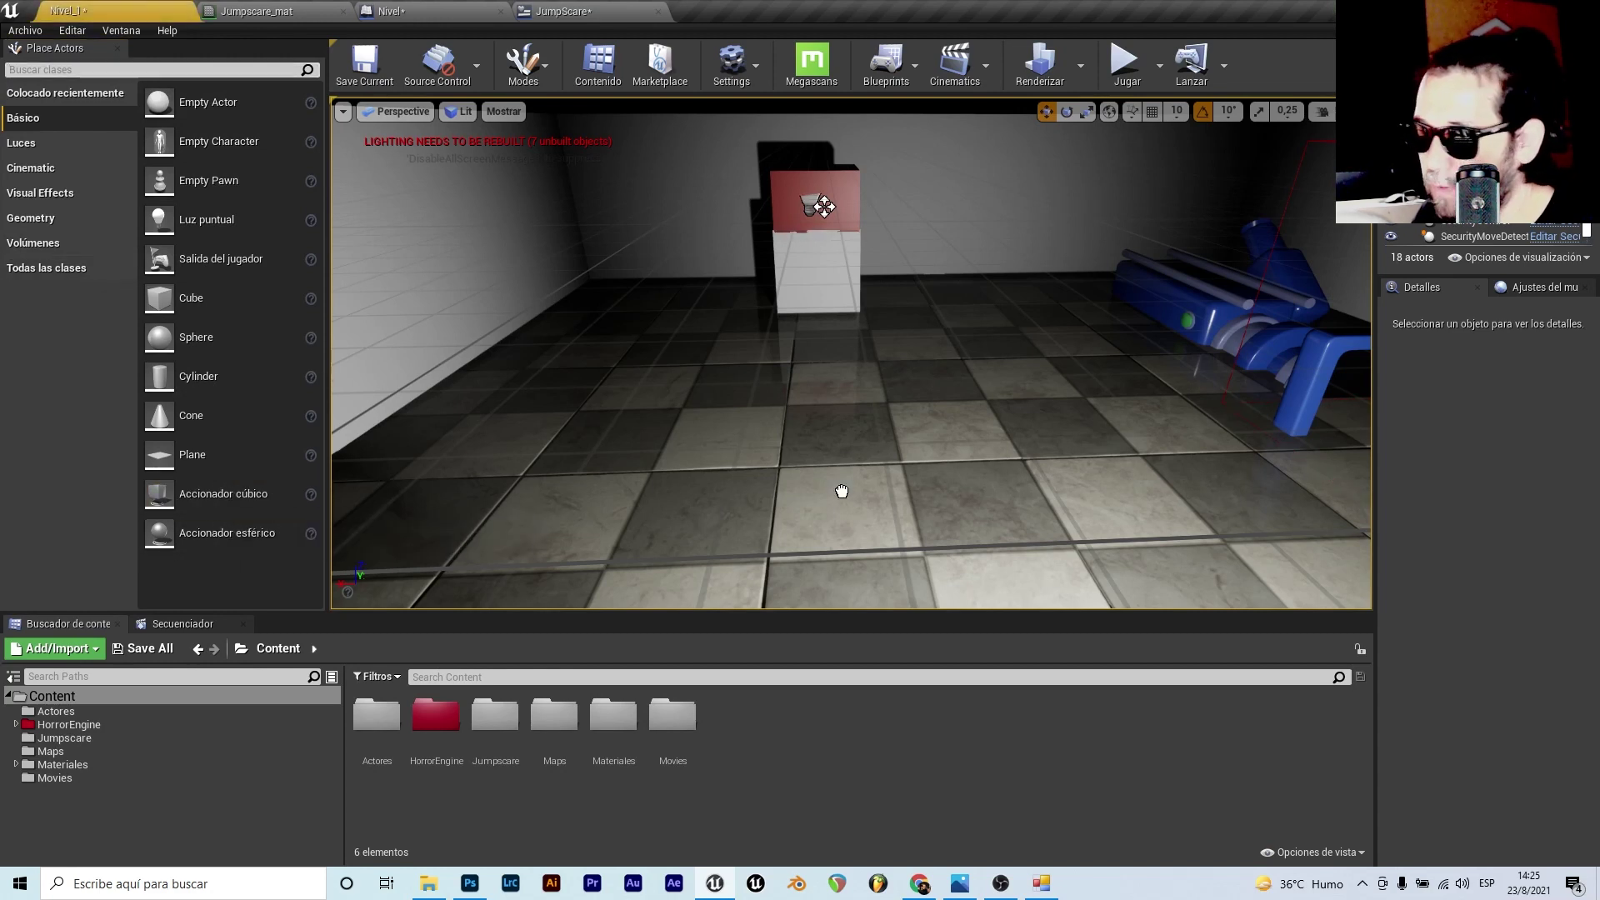
{"action": "mouse_move", "coordinate": [791, 408]}
{"action": "left_mouse_down"}
{"action": "mouse_move", "coordinate": [842, 364]}
{"action": "mouse_move", "coordinate": [800, 367]}
{"action": "left_mouse_up"}
{"action": "right_click_drag", "start_coordinate": [804, 394], "coordinate": [776, 459]}
{"action": "key", "text": "e"}
{"action": "key", "text": "w"}
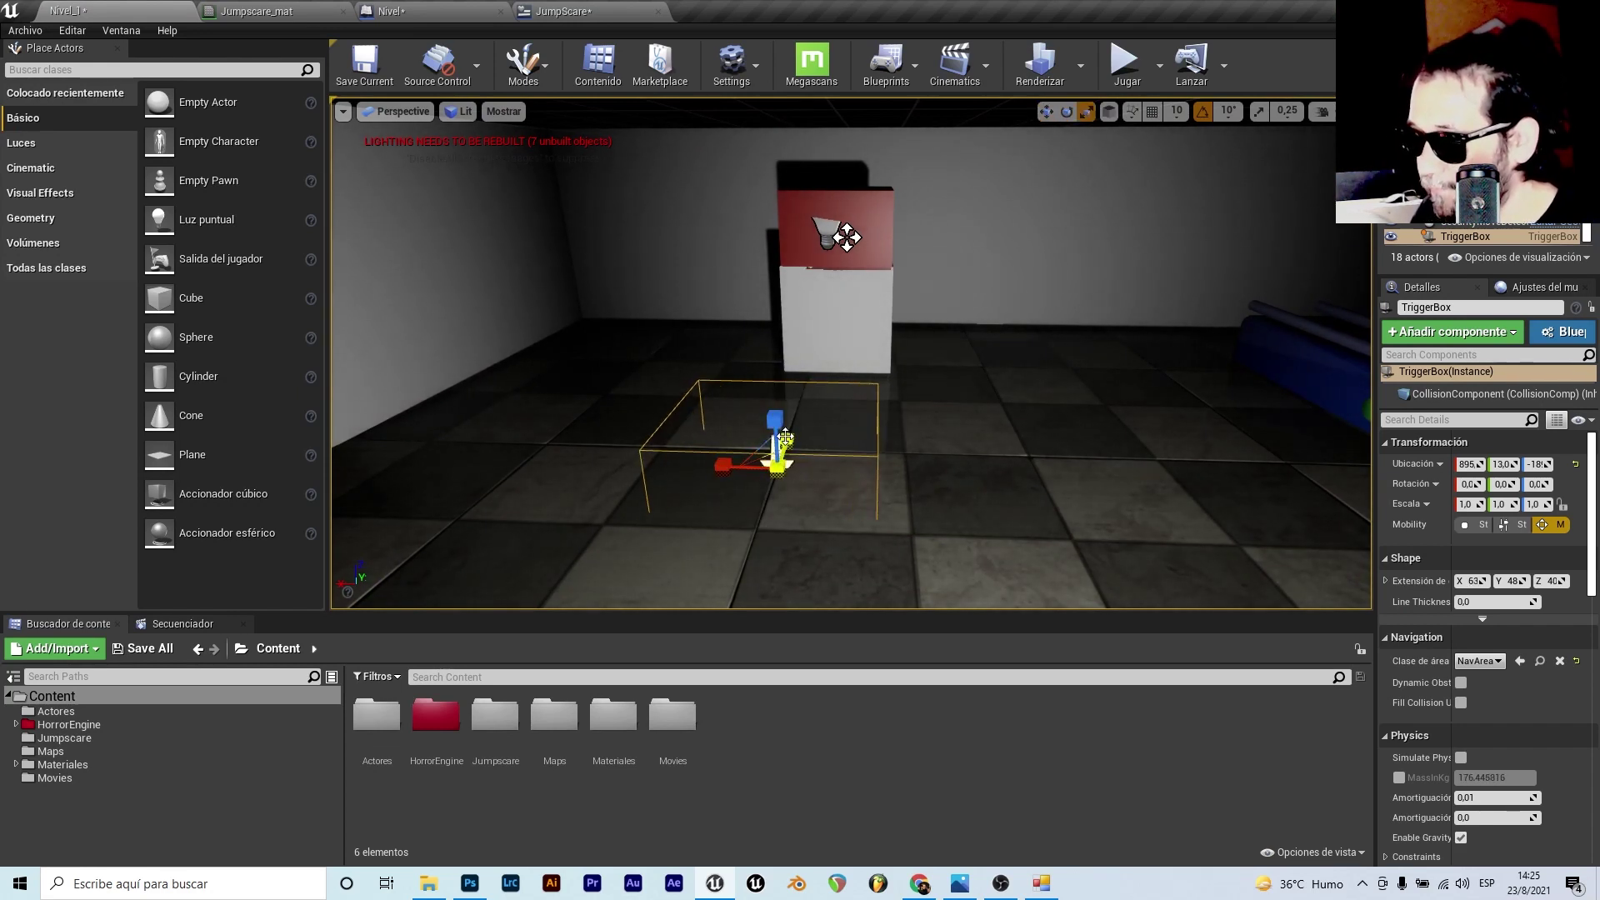
{"action": "left_click_drag", "start_coordinate": [826, 421], "coordinate": [818, 342]}
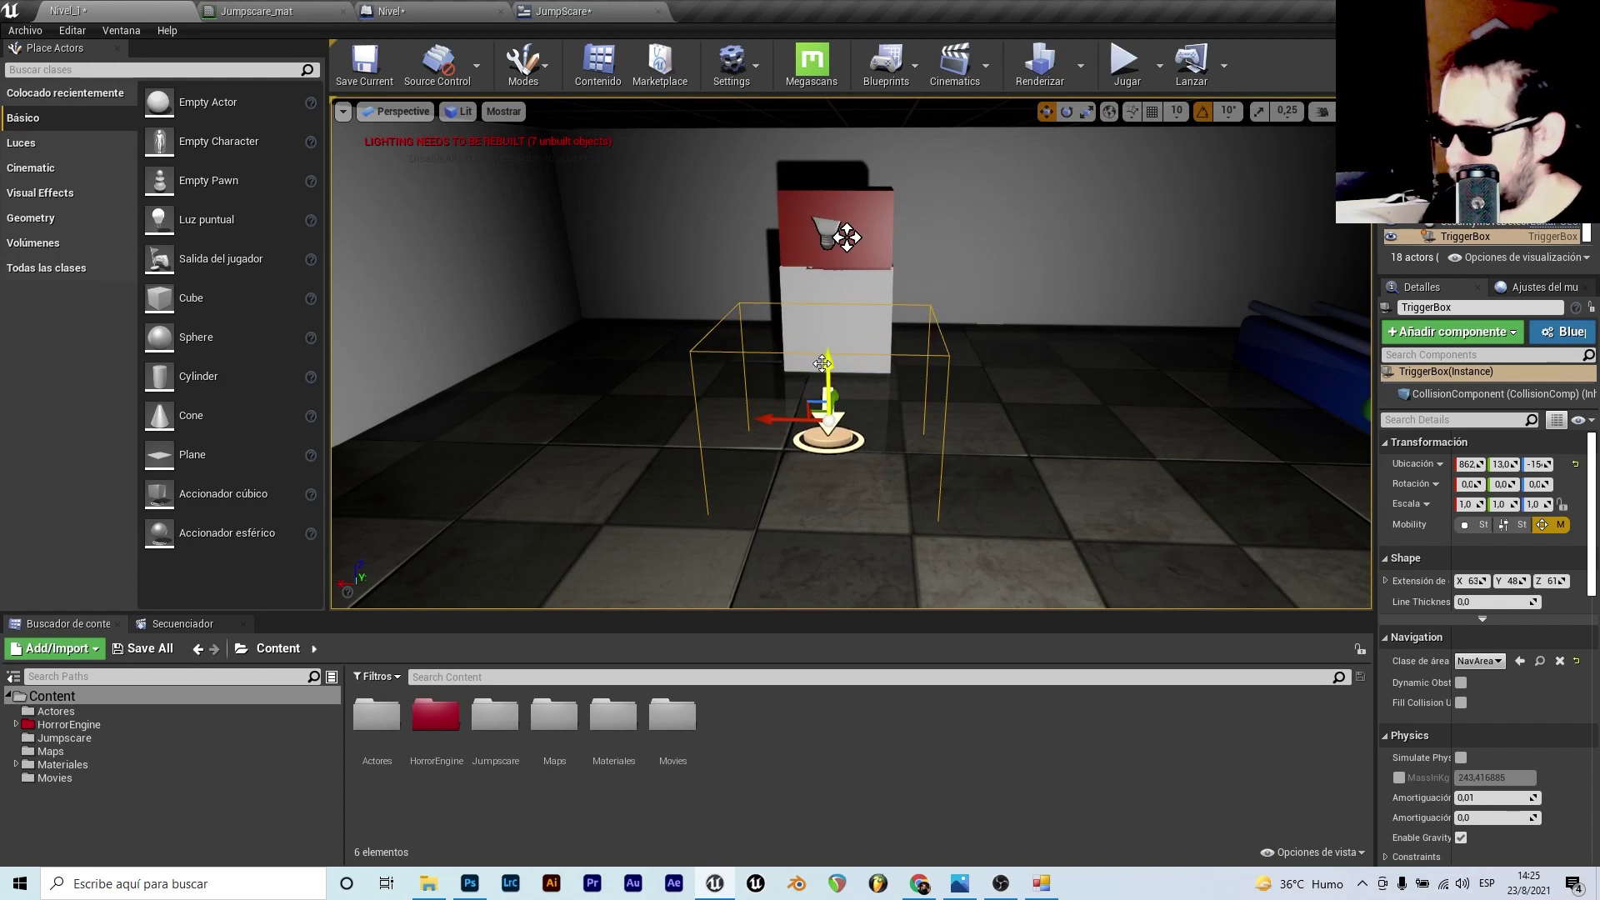
{"action": "key", "text": "Delete"}
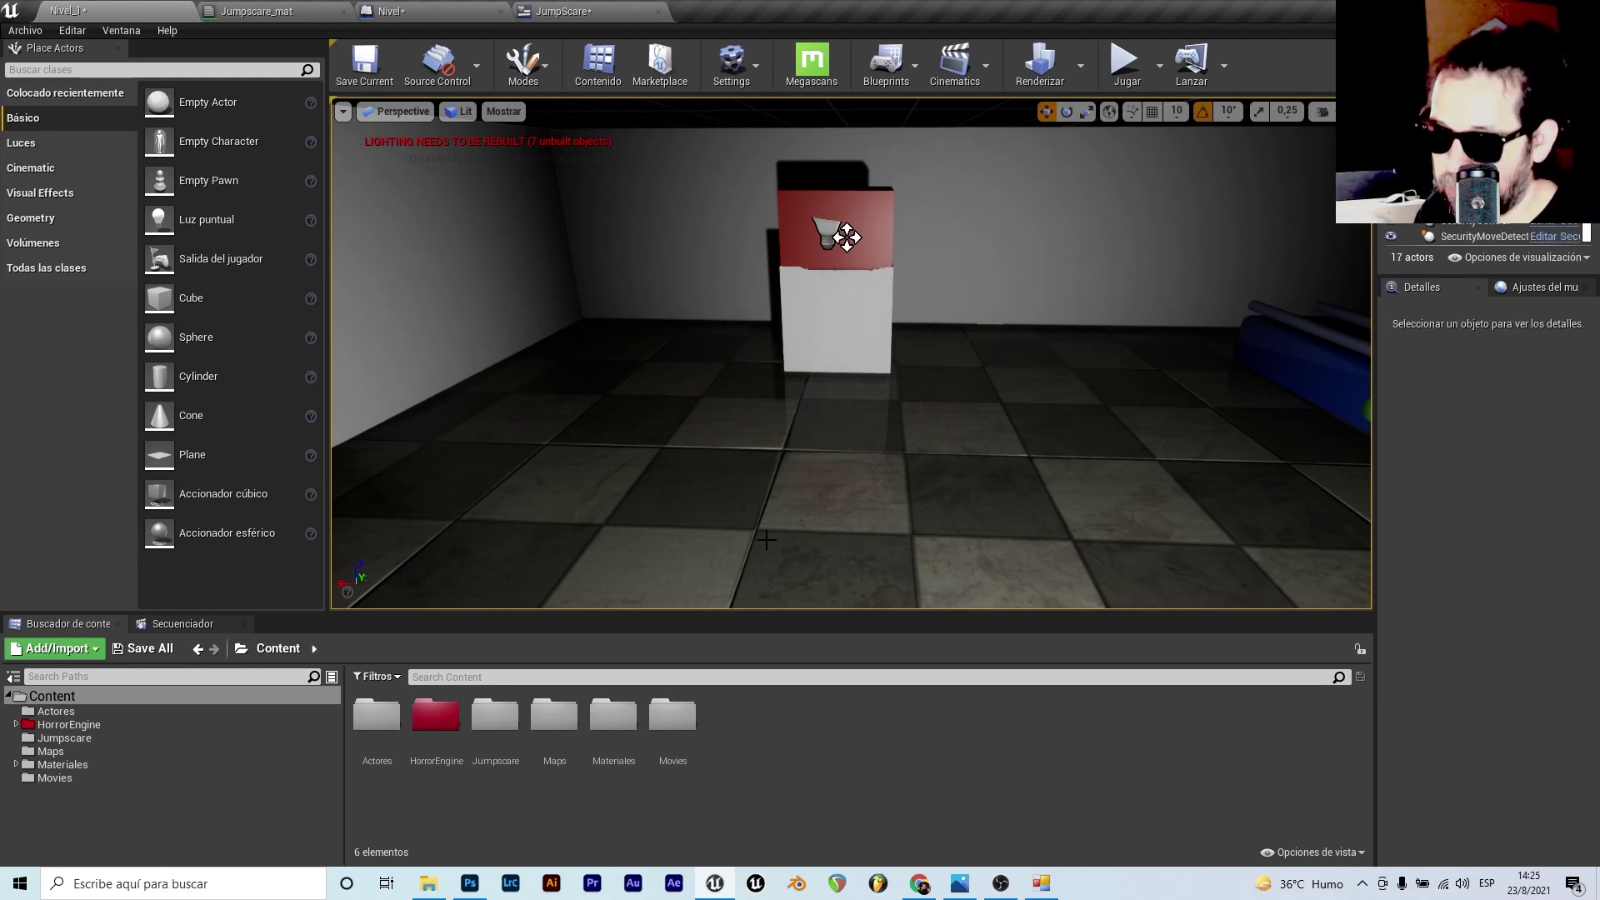
- Browse to Content > HorrorEngine > Blueprints > UsableAssets > PortalAndTriggers
{"action": "double_click", "coordinate": [433, 715]}
{"action": "left_click", "coordinate": [450, 729]}
{"action": "double_click", "coordinate": [450, 729]}
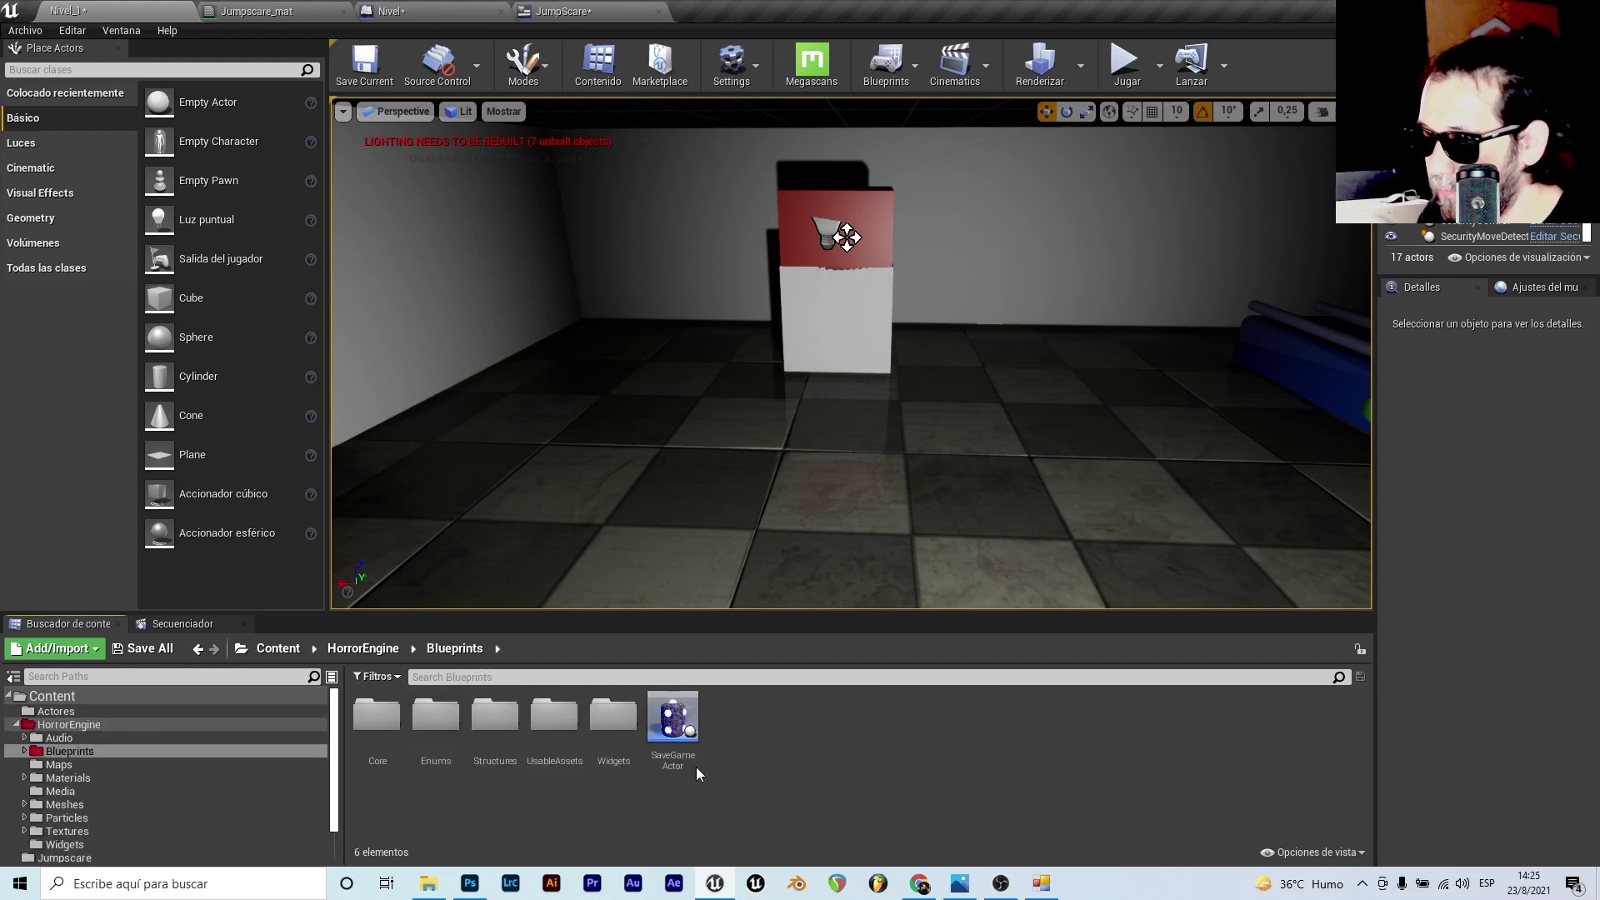
{"action": "double_click", "coordinate": [554, 715]}
{"action": "double_click", "coordinate": [733, 719]}
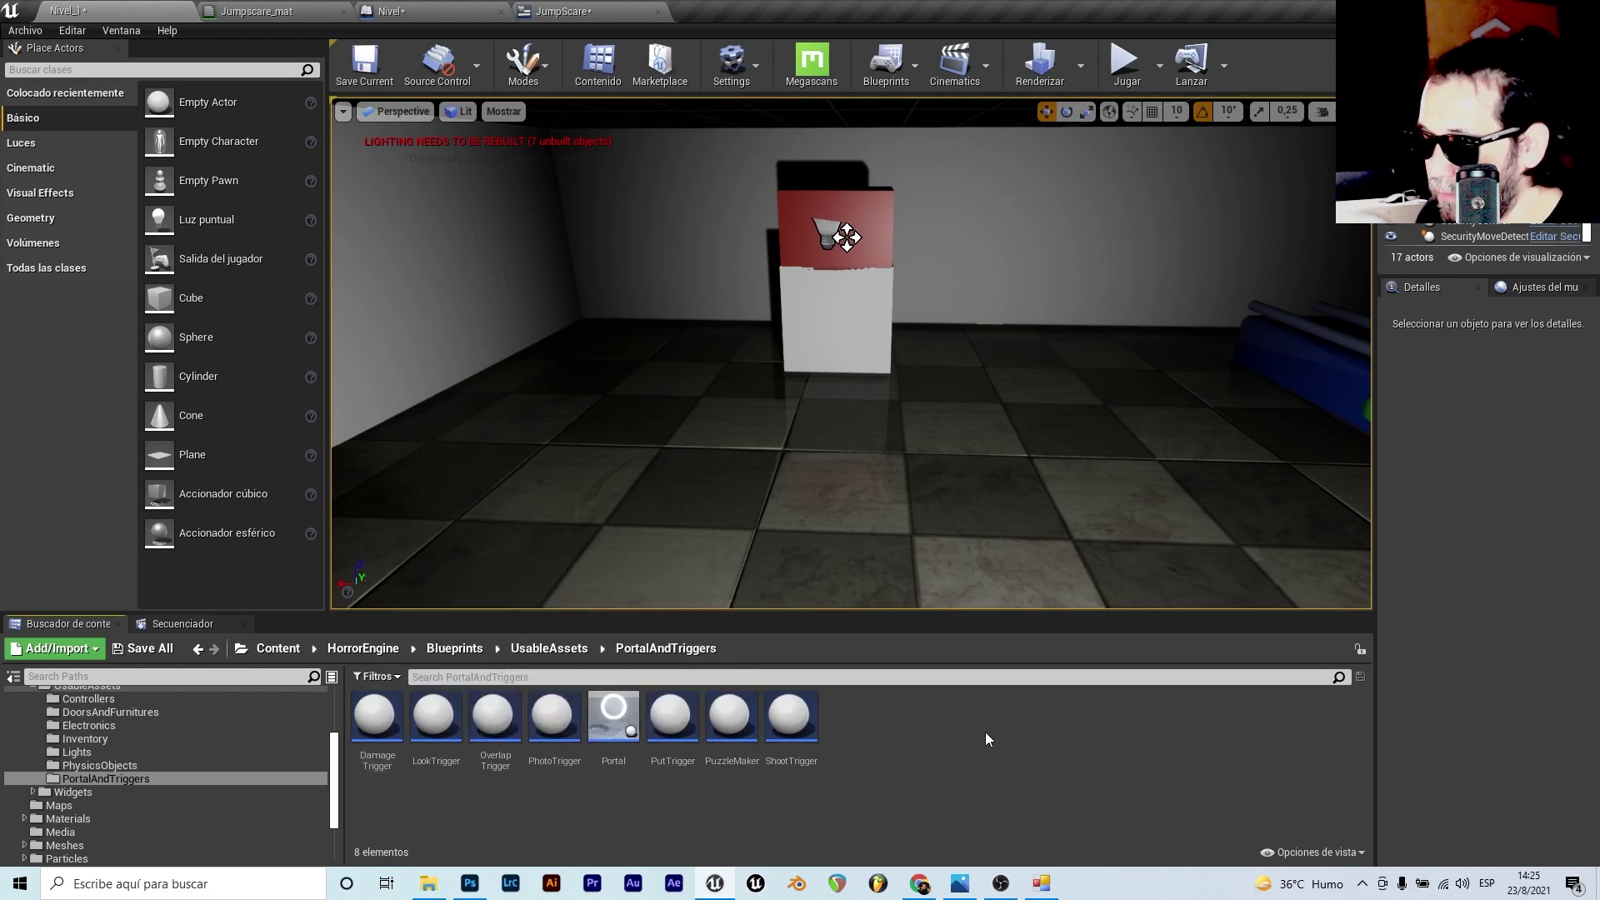
- Drop the Overlap Trigger into the level and move it along X to 770, around the box
{"action": "left_click_drag", "start_coordinate": [495, 717], "coordinate": [788, 539]}
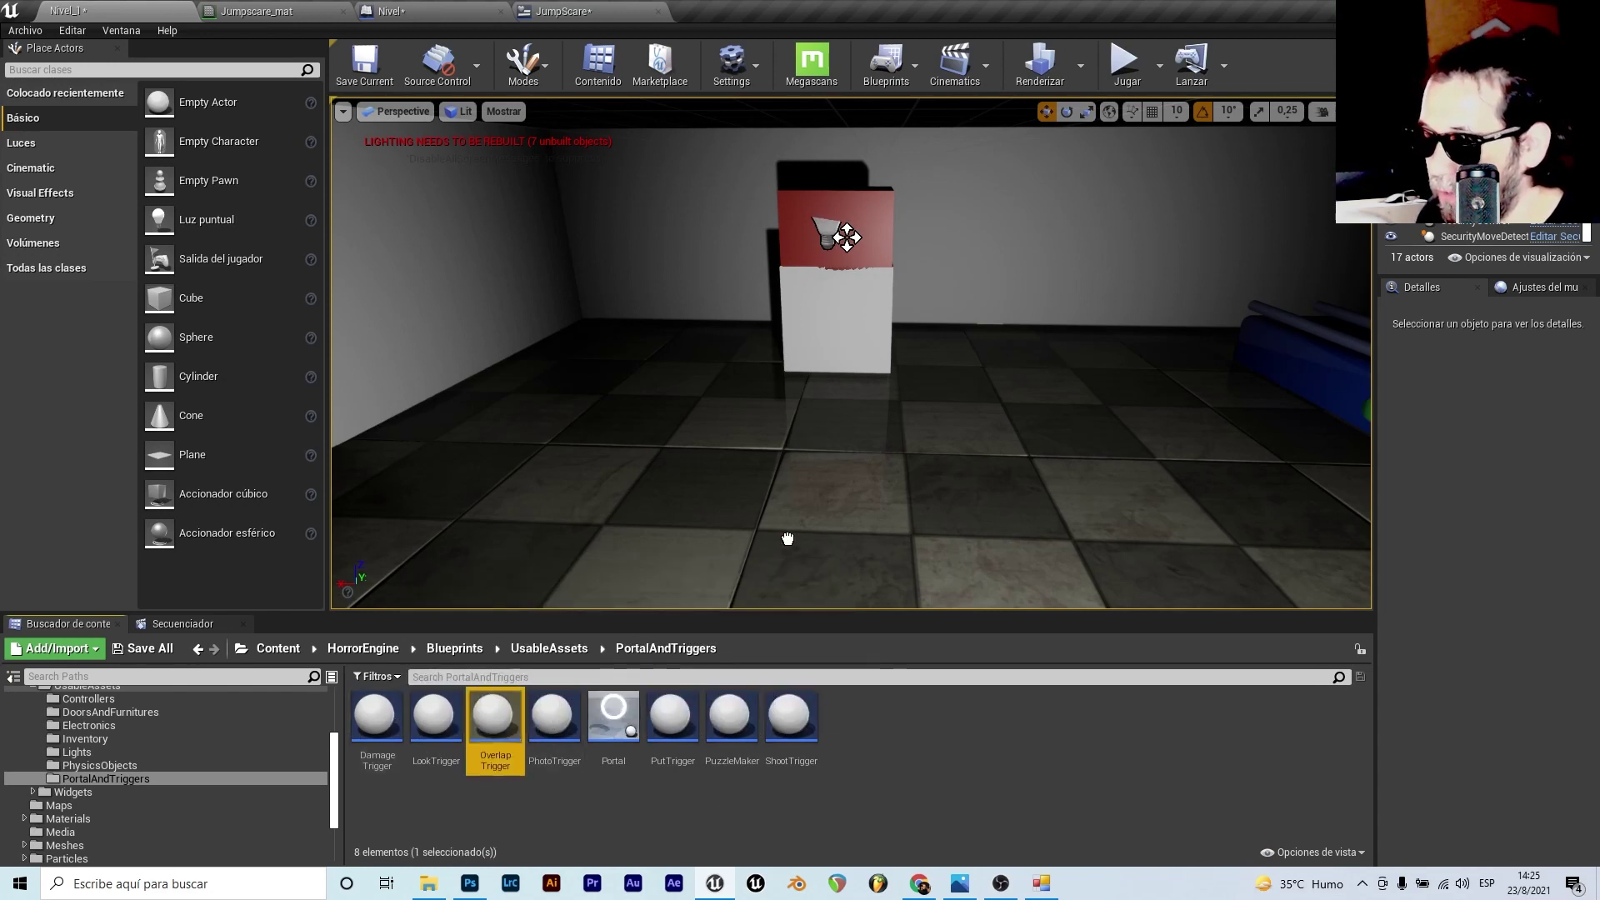
{"action": "left_click_drag", "start_coordinate": [943, 524], "coordinate": [942, 524]}
{"action": "right_click_drag", "start_coordinate": [942, 524], "coordinate": [954, 501]}
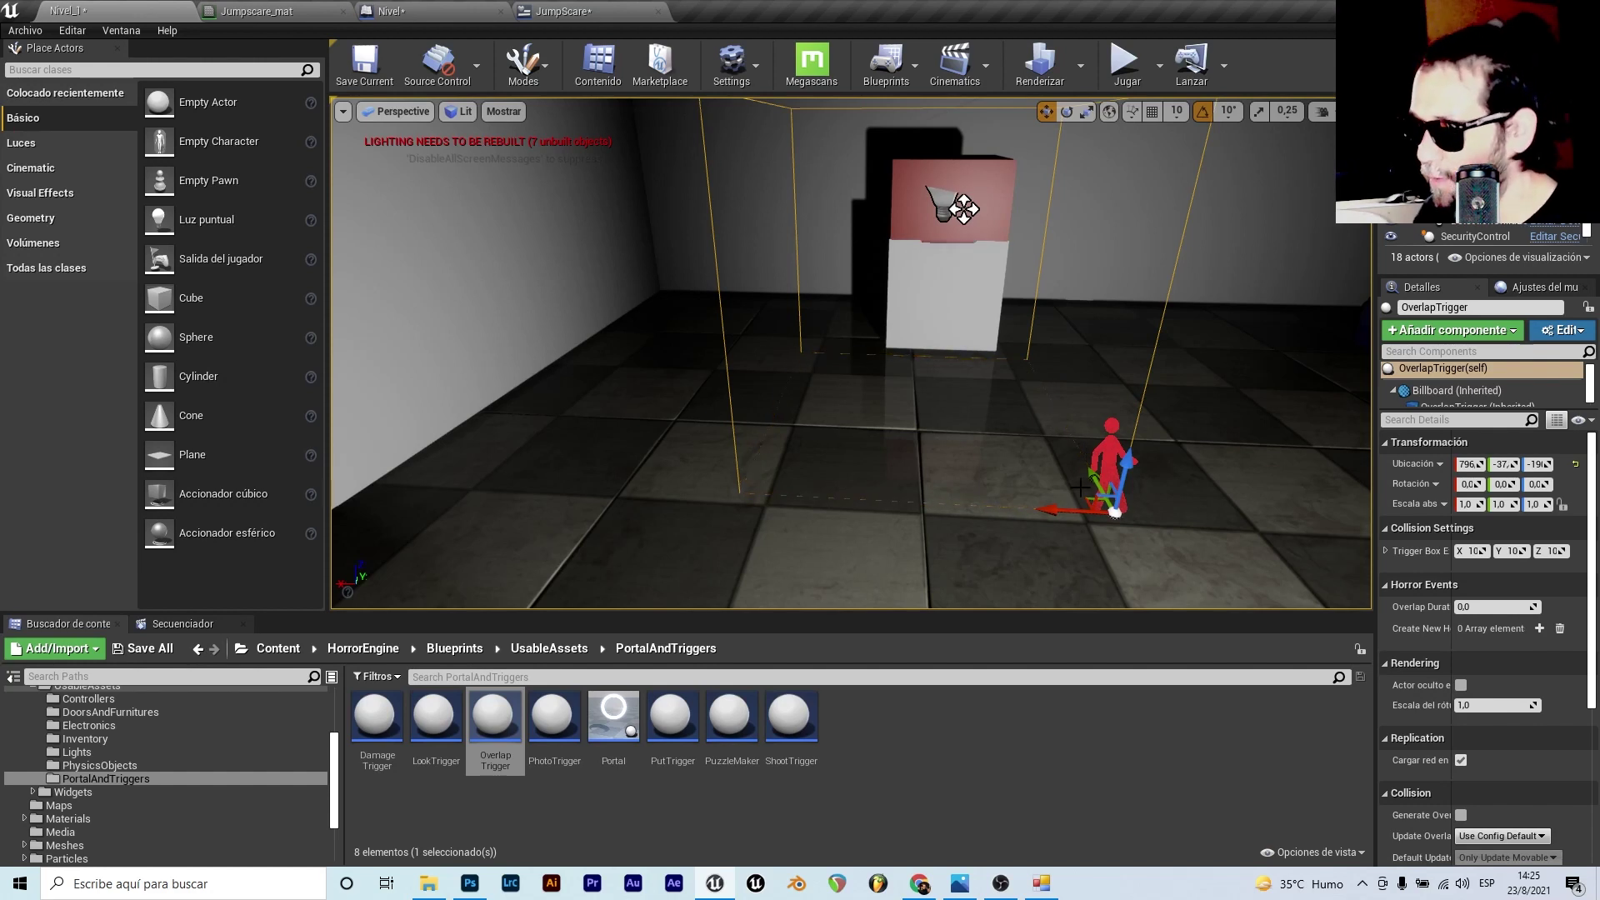
{"action": "left_click_drag", "start_coordinate": [1080, 486], "coordinate": [1073, 480]}
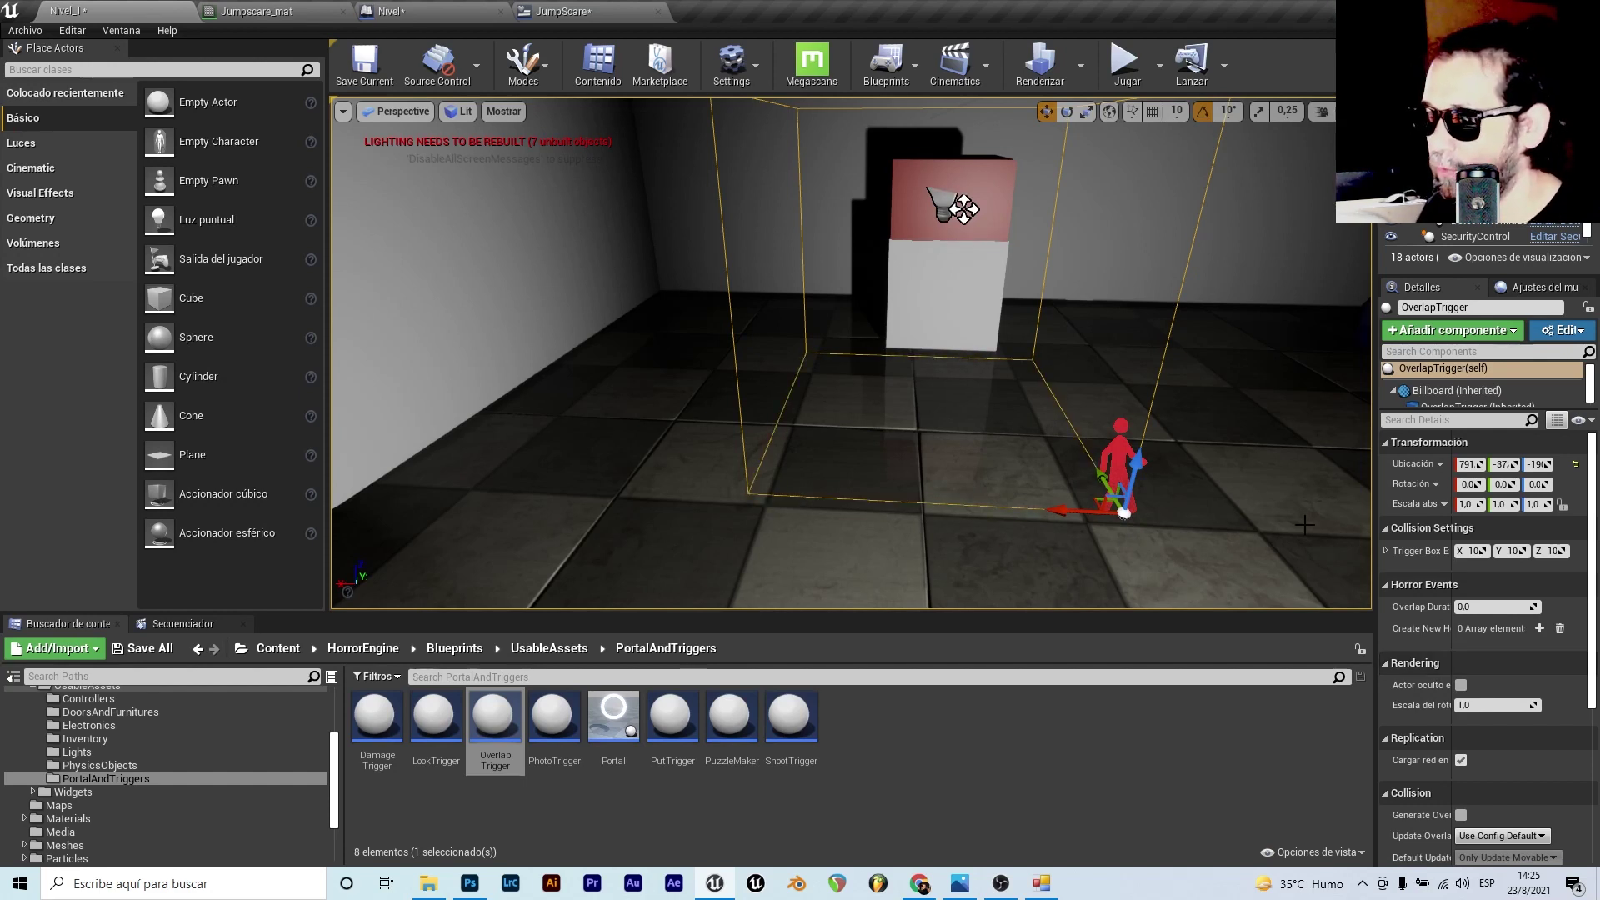
{"action": "left_click_drag", "start_coordinate": [1116, 492], "coordinate": [953, 449], "text": "shift"}
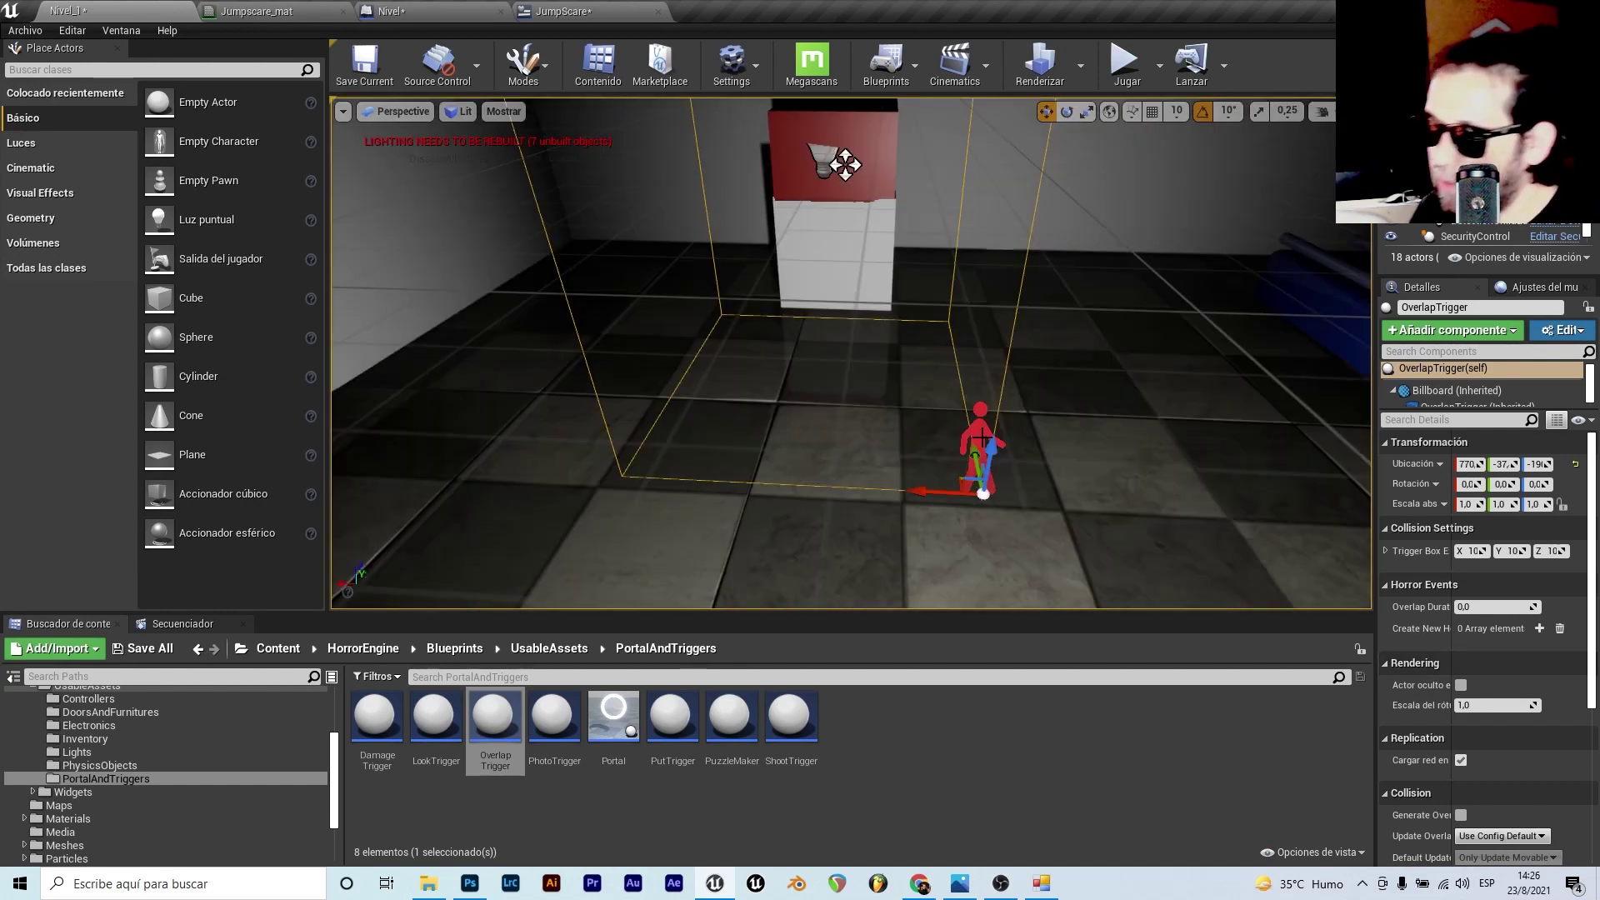
- Open the Level Blueprint and expand the Overlap Trigger's Collision events in the add-node menu
{"action": "left_click", "coordinate": [888, 60]}
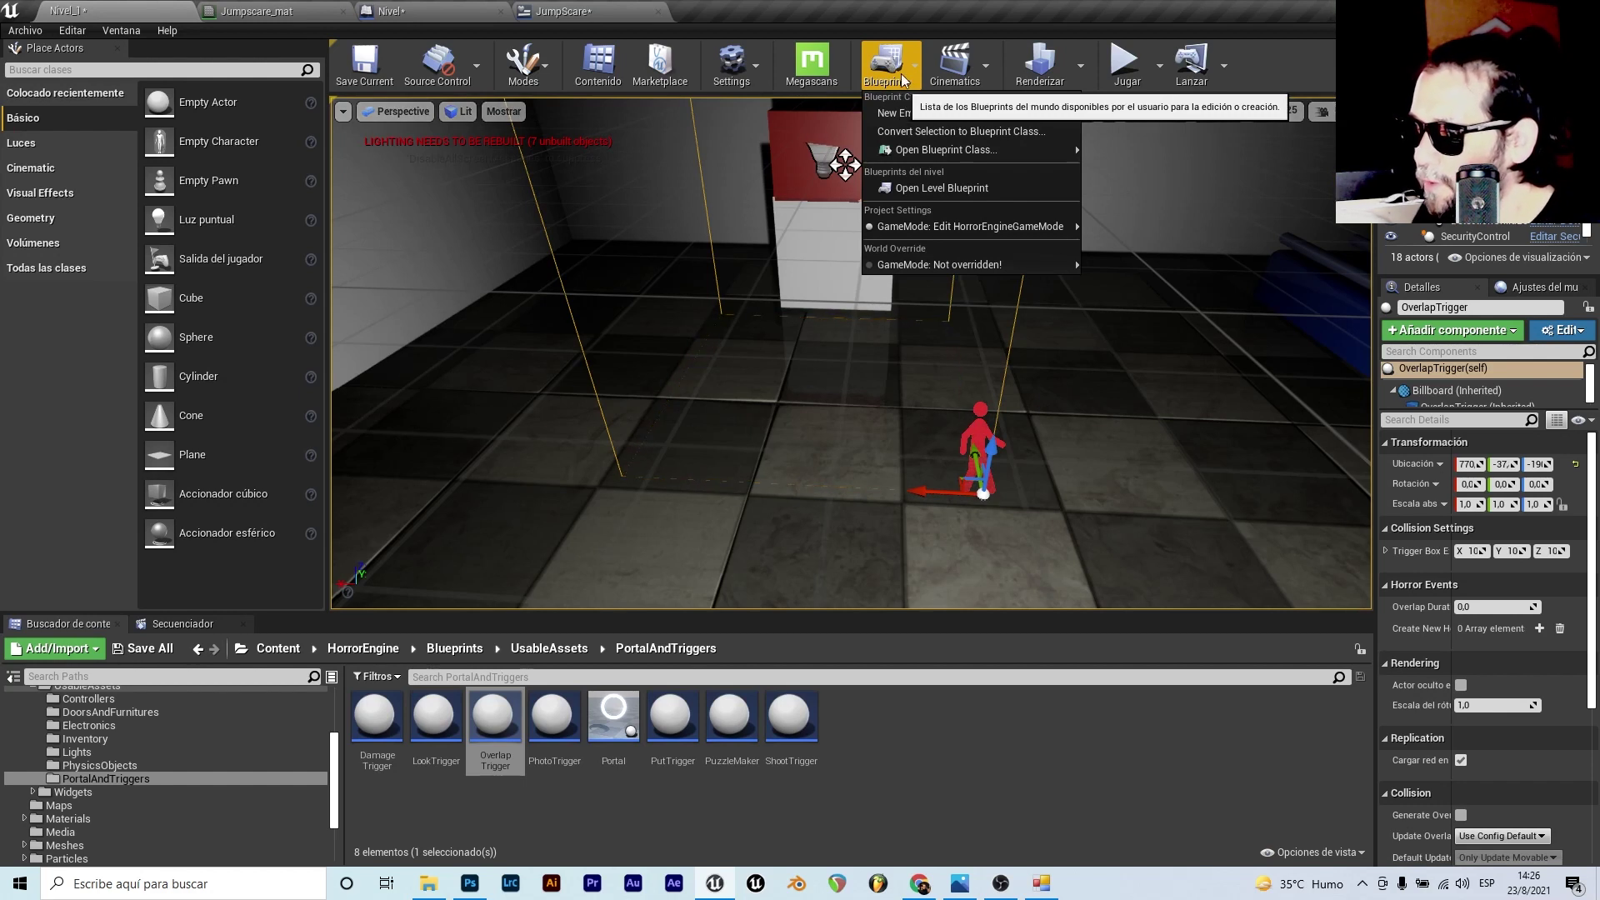
{"action": "left_click", "coordinate": [928, 188]}
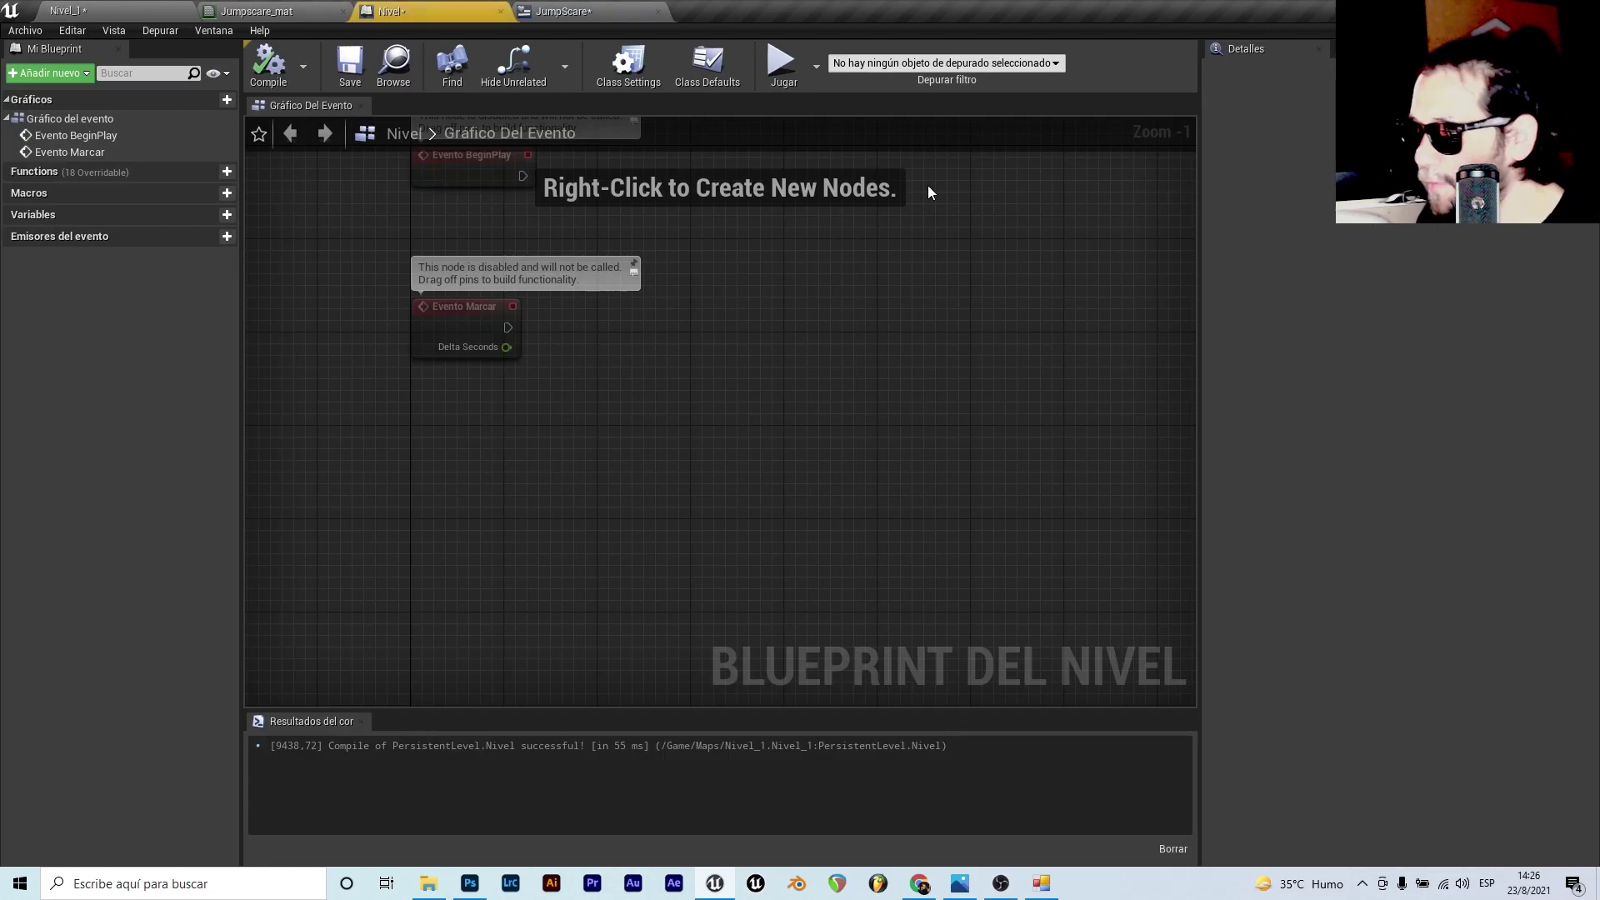
{"action": "right_click", "coordinate": [633, 398]}
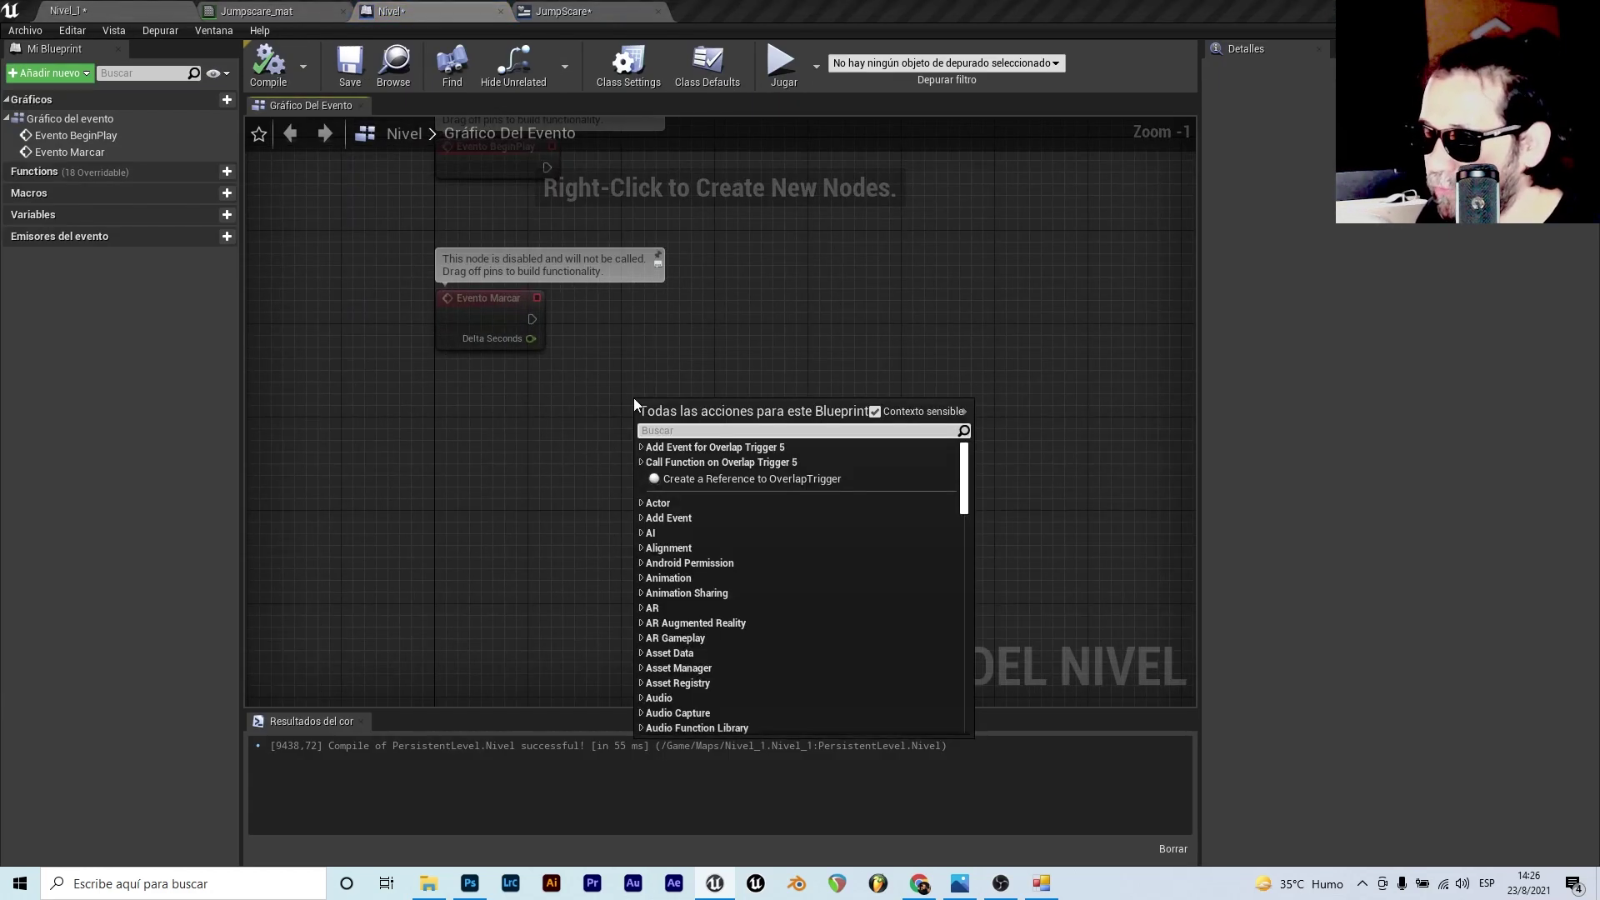
{"action": "left_click", "coordinate": [642, 448]}
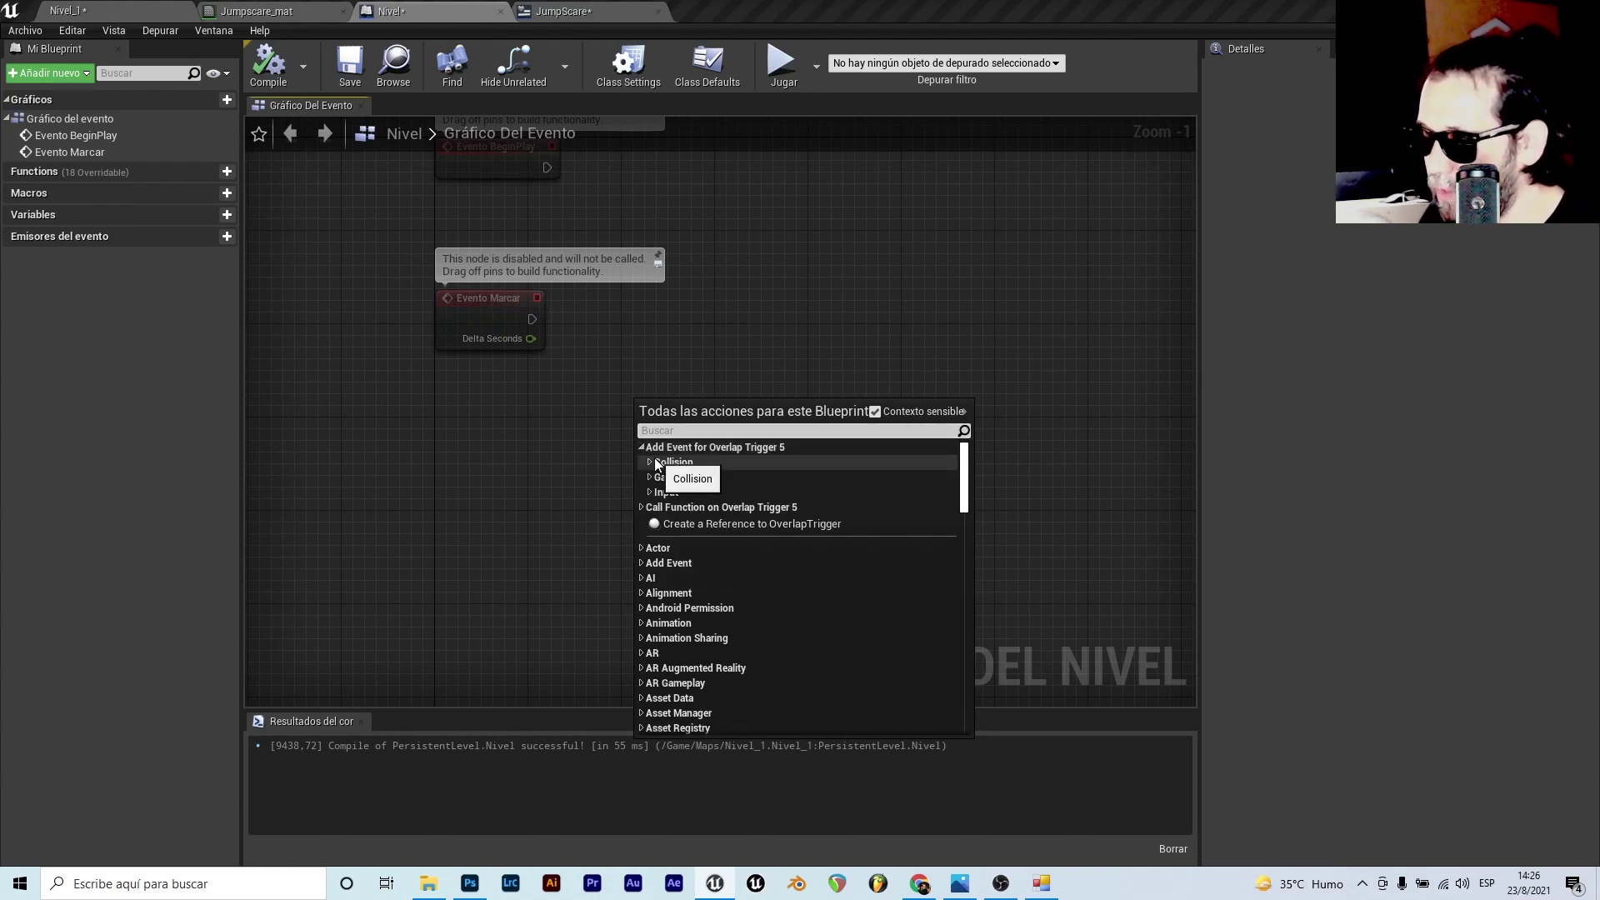
{"action": "left_click", "coordinate": [651, 462]}
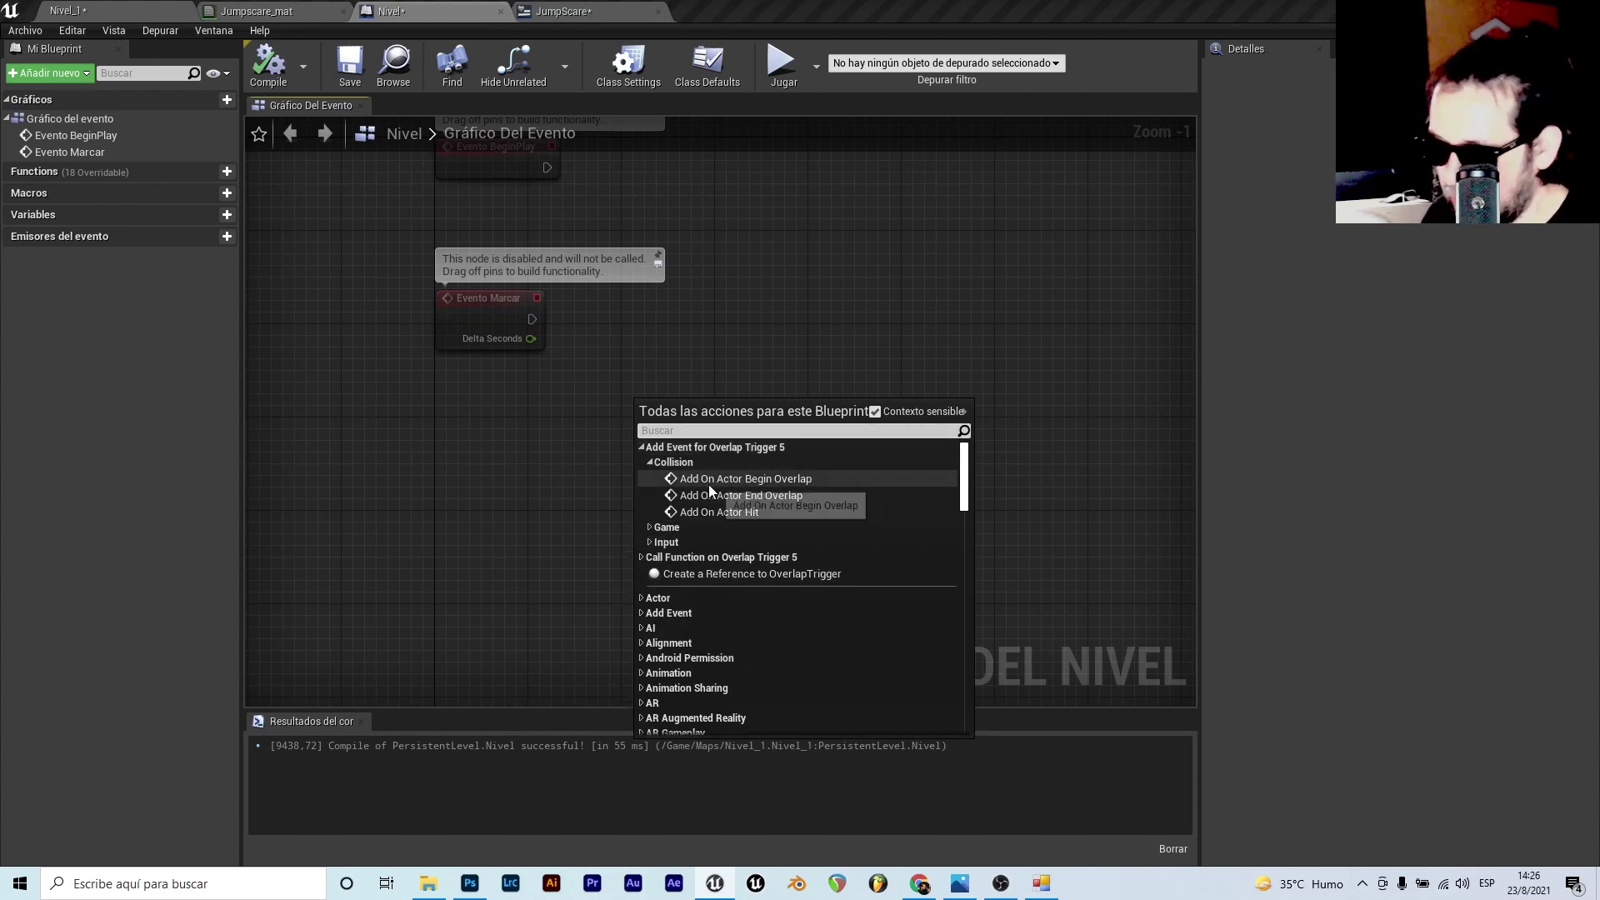
- Add an On Actor Begin Overlap event feeding a Create Widget node with class JumpScare
{"action": "left_click", "coordinate": [735, 485]}
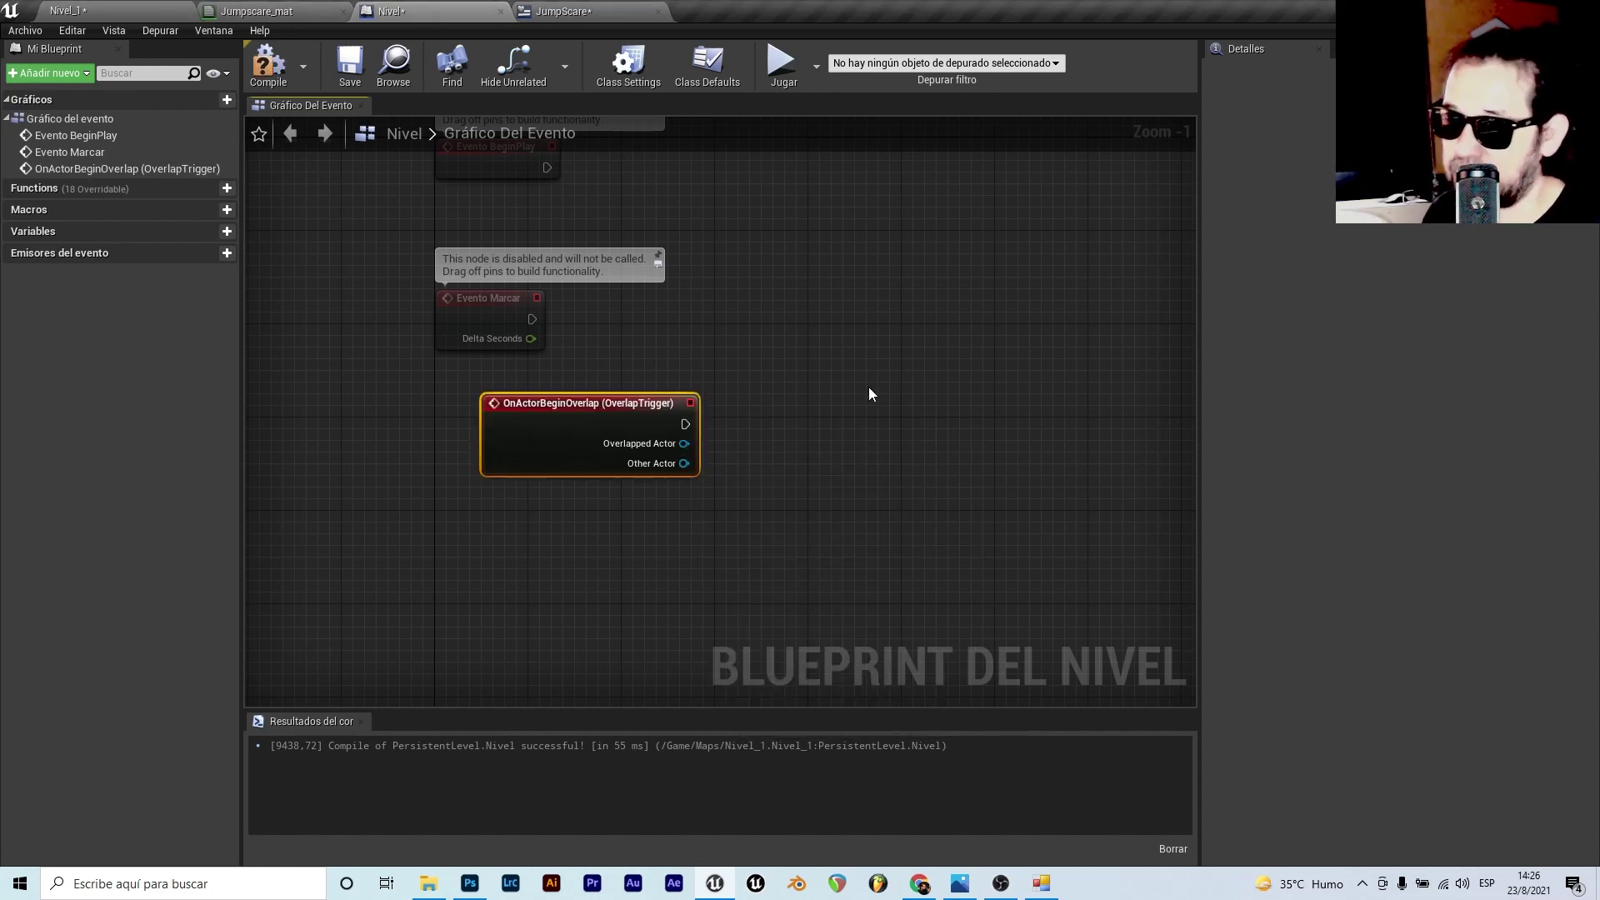
{"action": "left_click_drag", "start_coordinate": [685, 424], "coordinate": [815, 430]}
{"action": "type", "text": "create"}
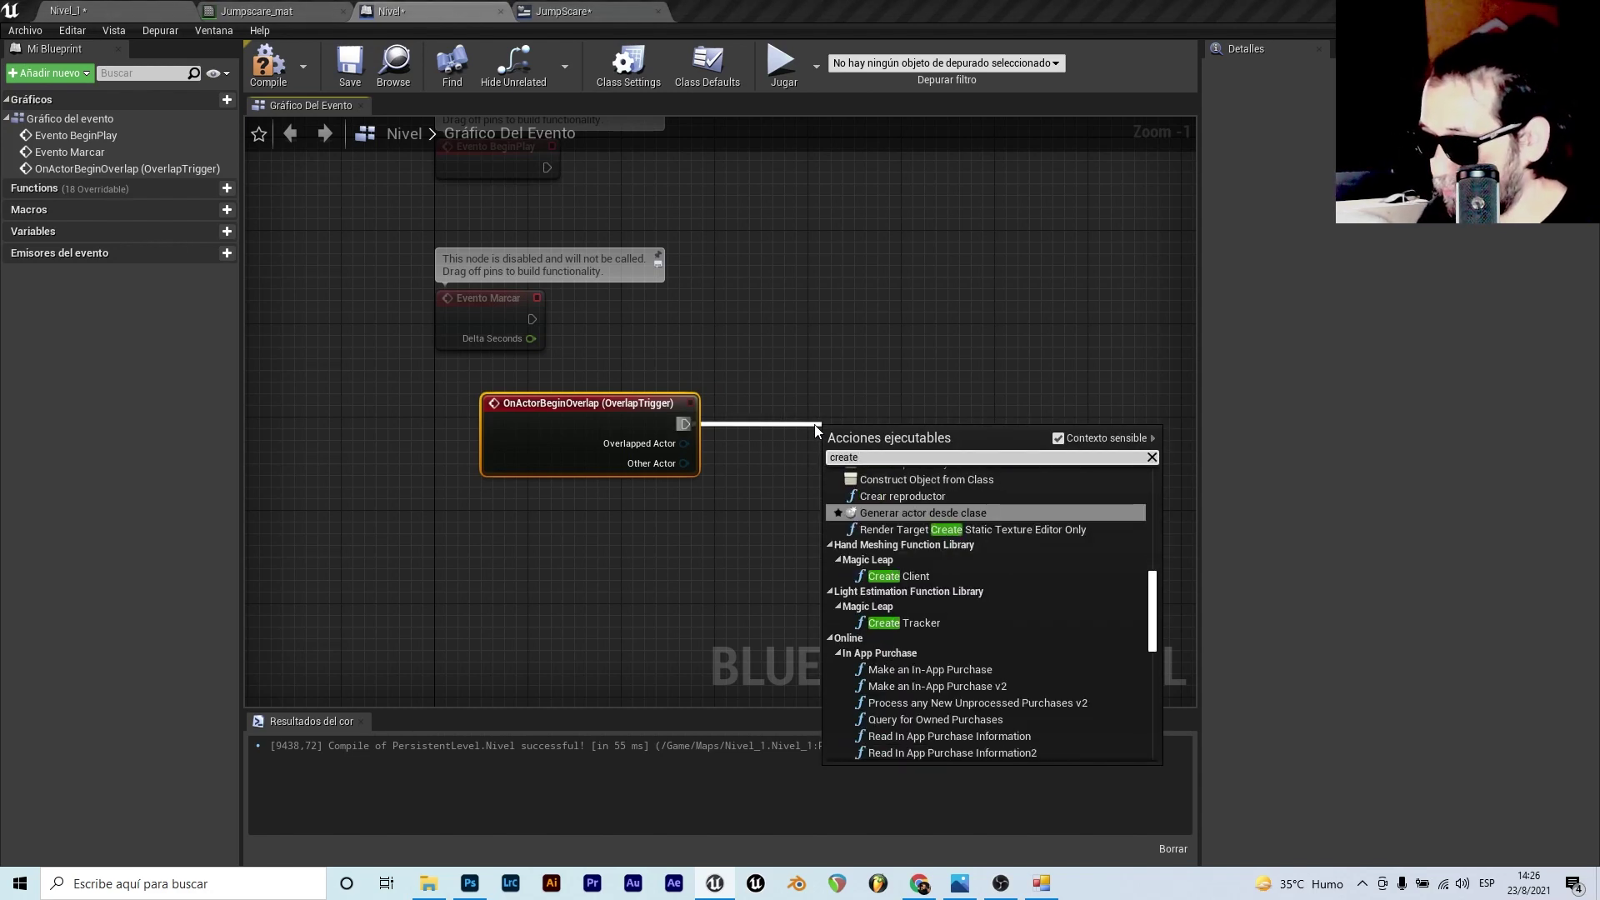
{"action": "type", "text": " wi"}
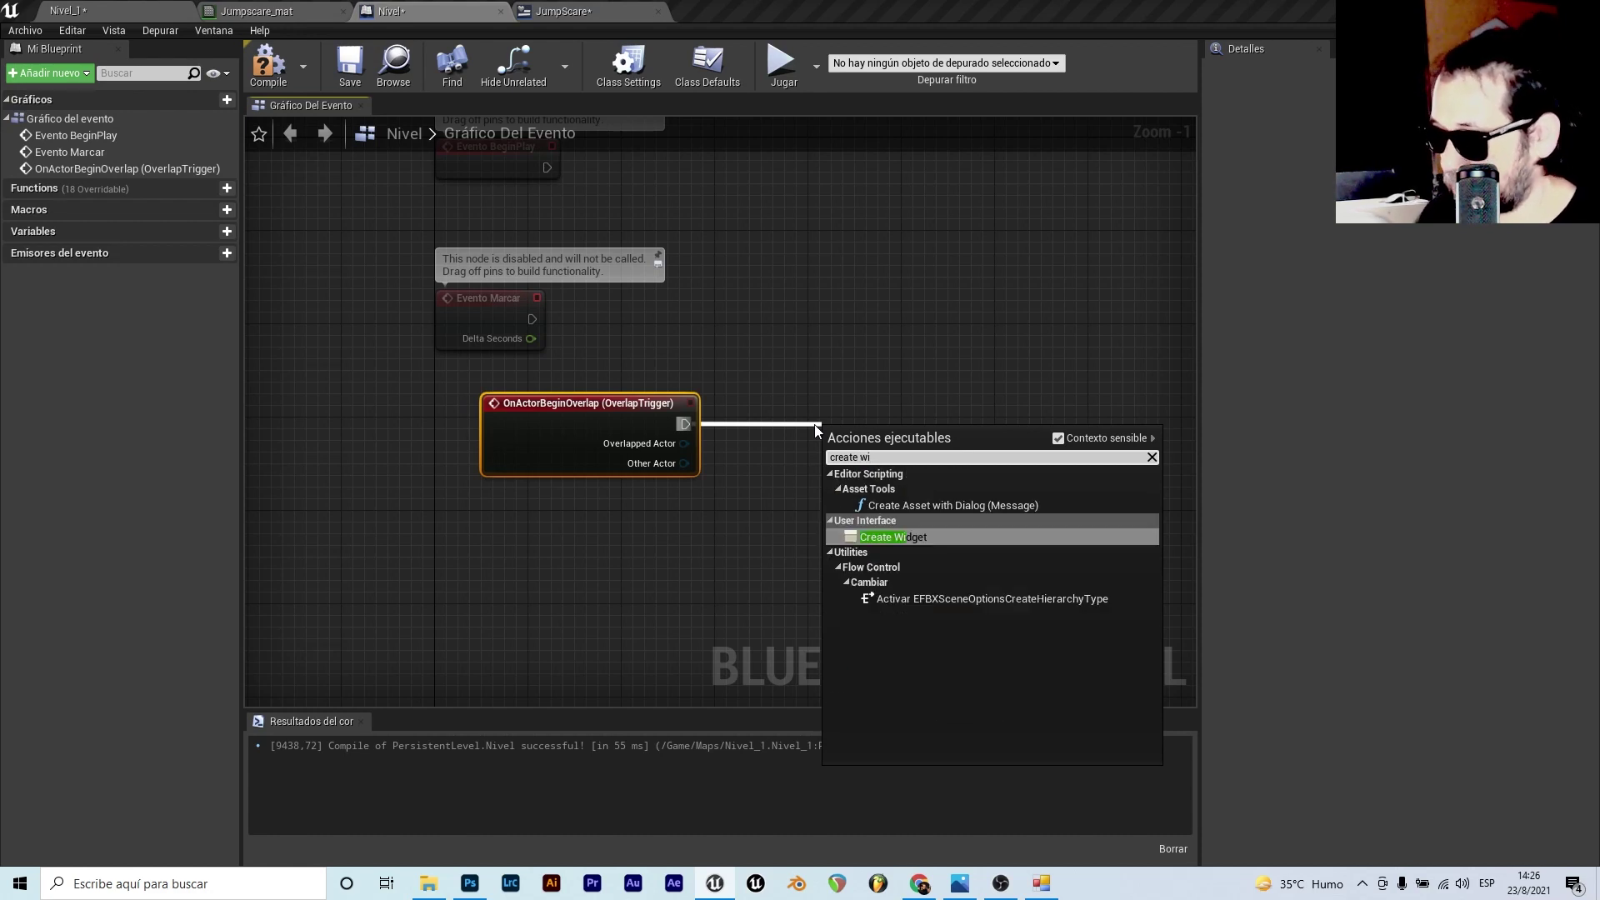
{"action": "left_click", "coordinate": [909, 536]}
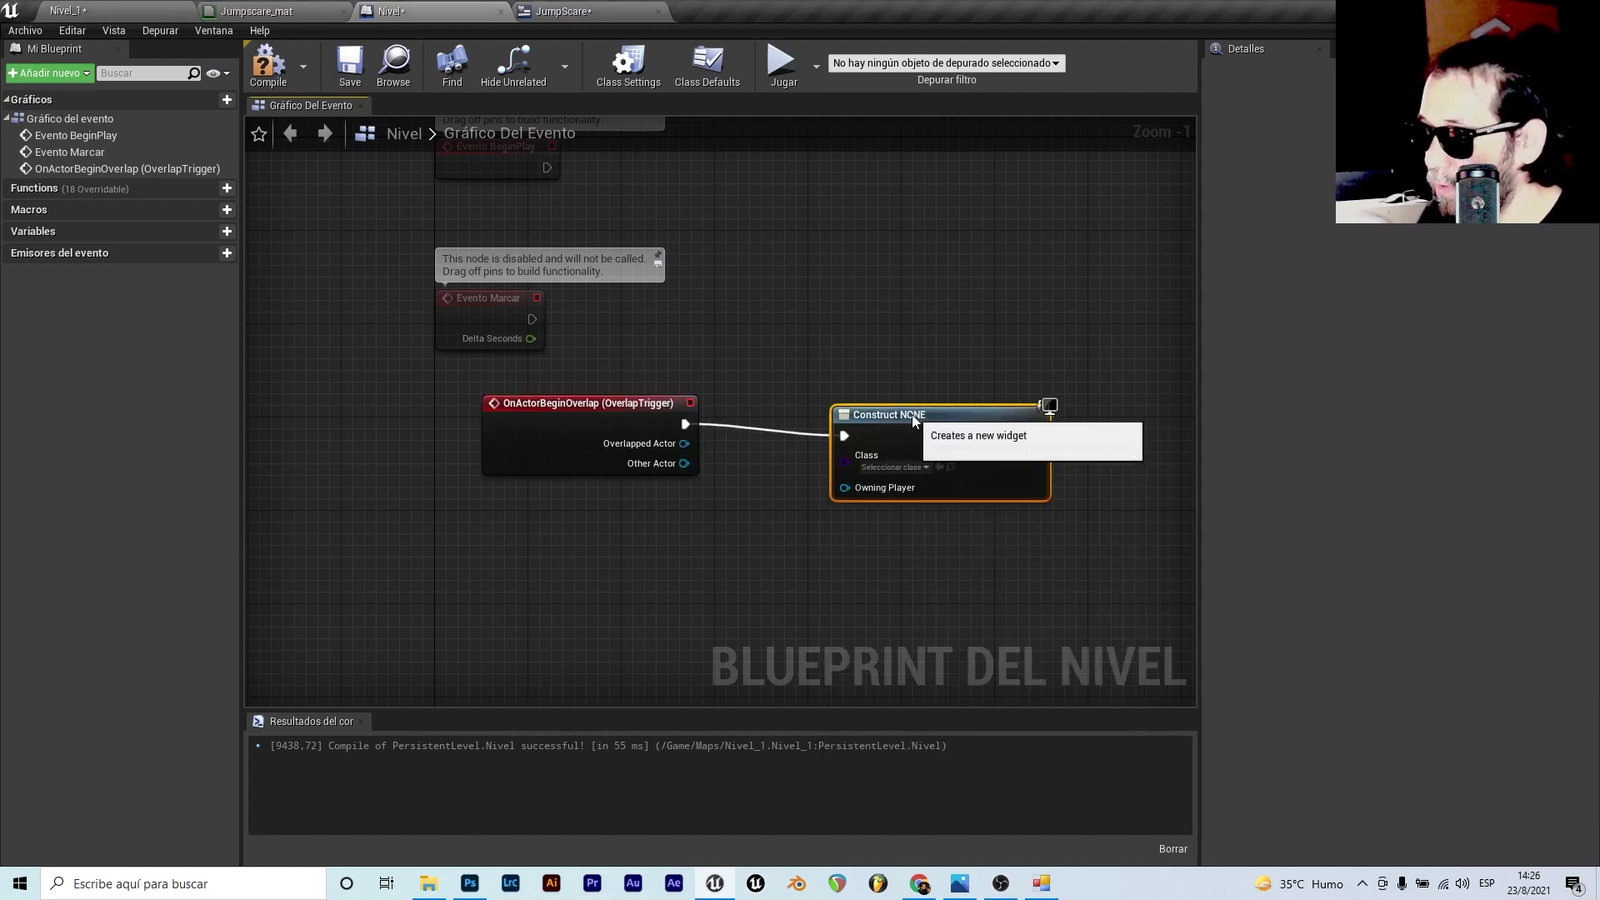
{"action": "left_click", "coordinate": [920, 471]}
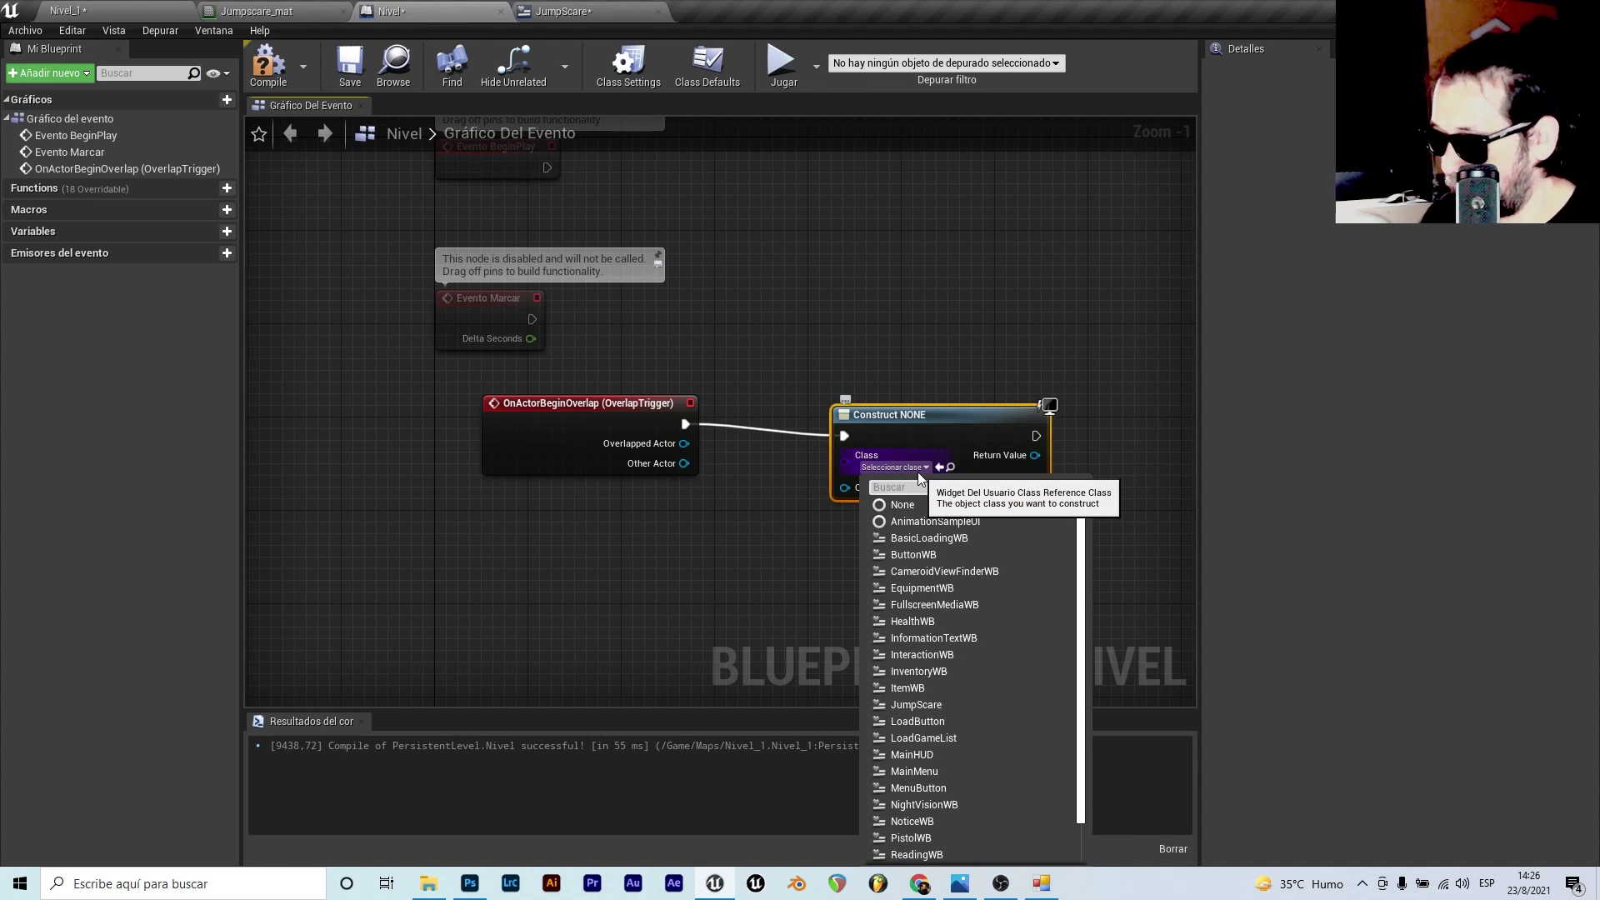
{"action": "type", "text": "ju"}
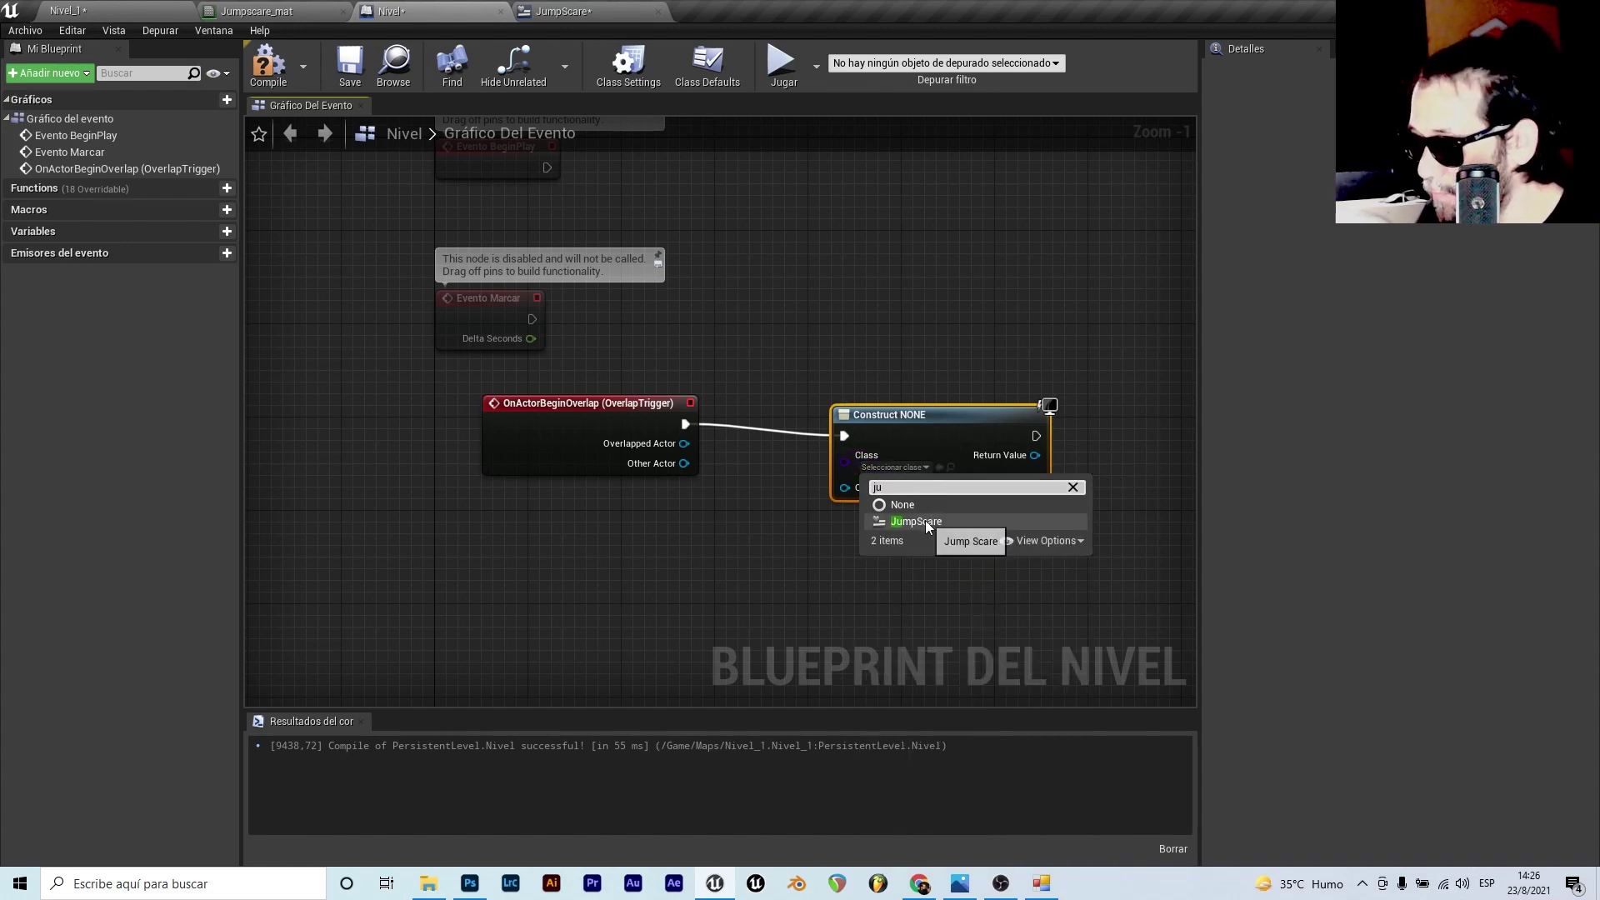
{"action": "left_click", "coordinate": [917, 521]}
{"action": "mouse_move", "coordinate": [945, 424]}
{"action": "left_mouse_down"}
{"action": "mouse_move", "coordinate": [899, 412]}
{"action": "mouse_move", "coordinate": [1081, 413]}
{"action": "left_mouse_up"}
- Add an Add to Player Screen node targeting the created widget's Return Value
{"action": "scroll", "coordinate": [913, 439], "scroll_direction": "up", "scroll_amount": 1}
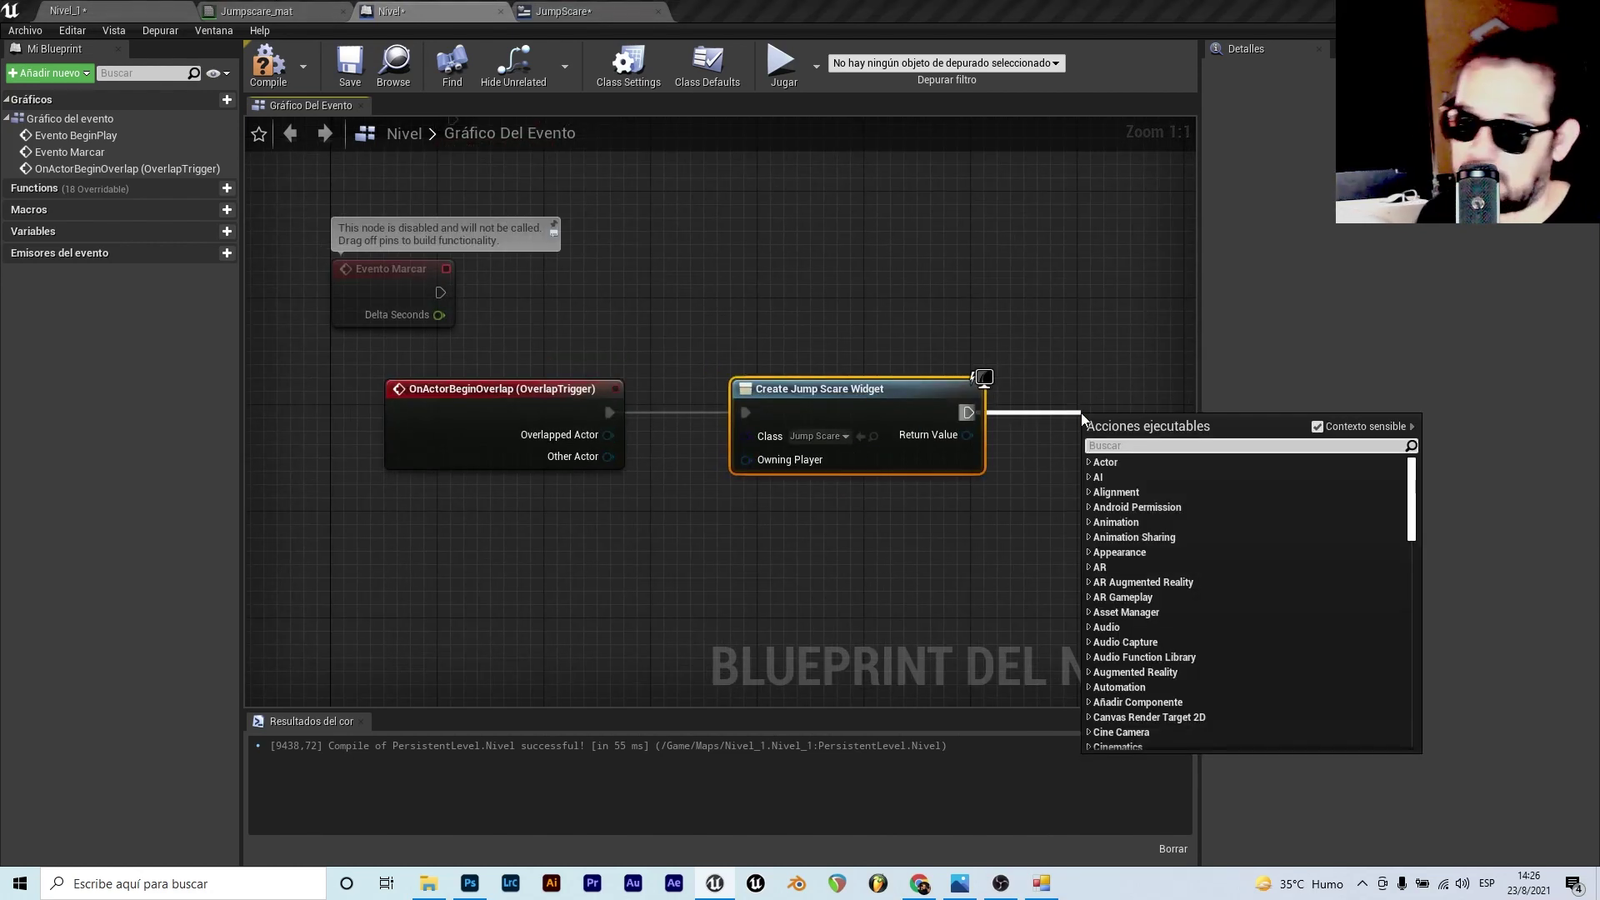
{"action": "type", "text": "add"}
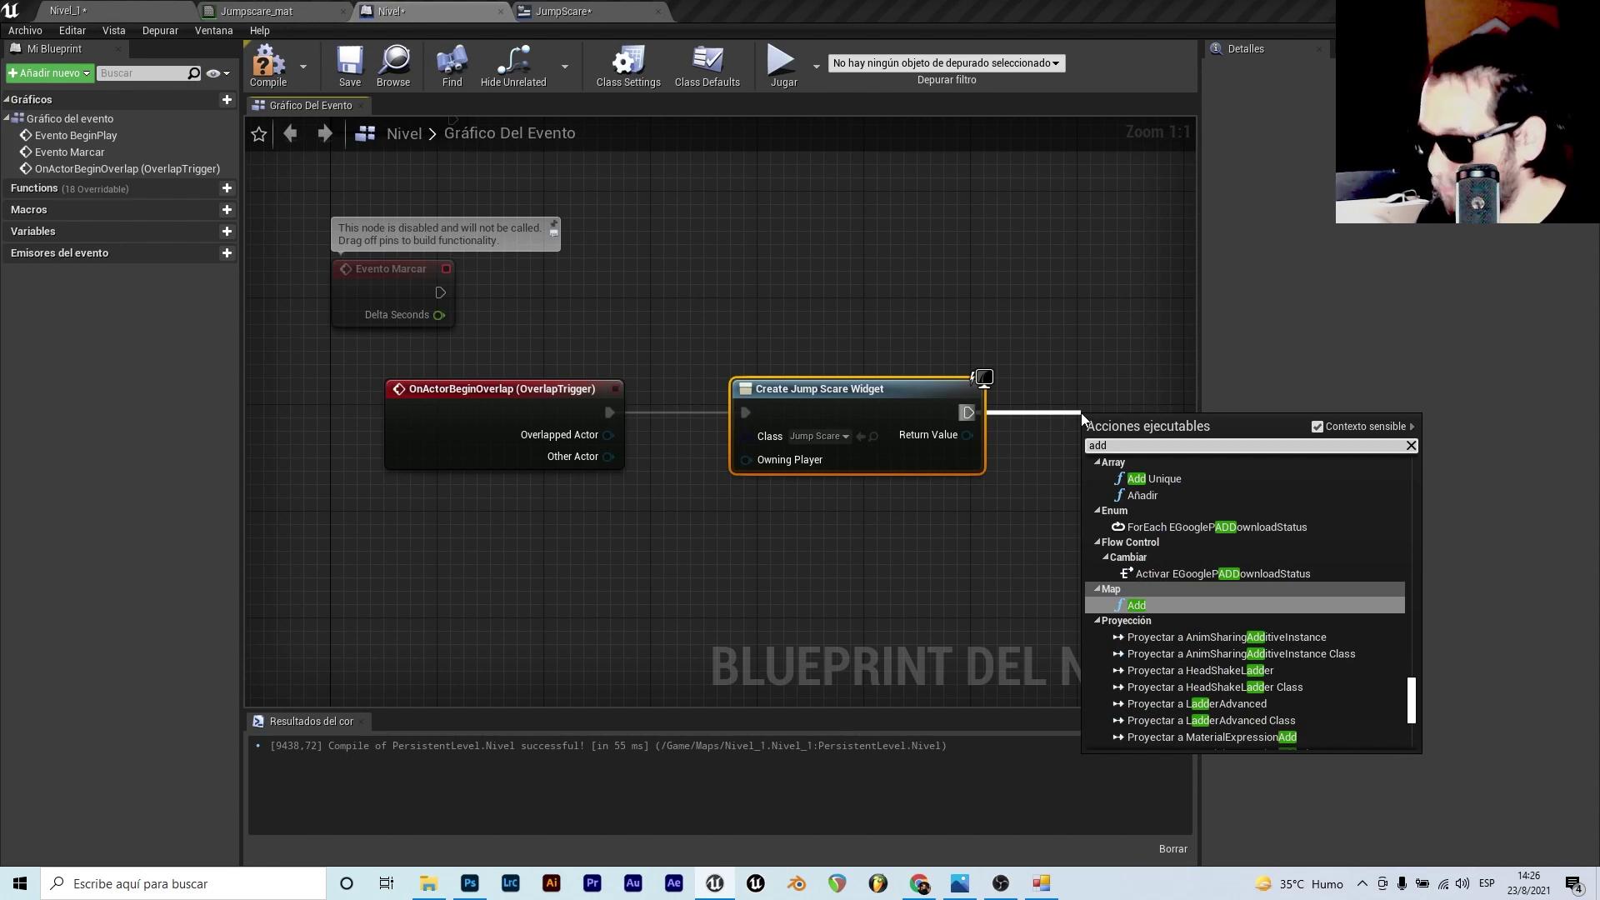
{"action": "type", "text": " to "}
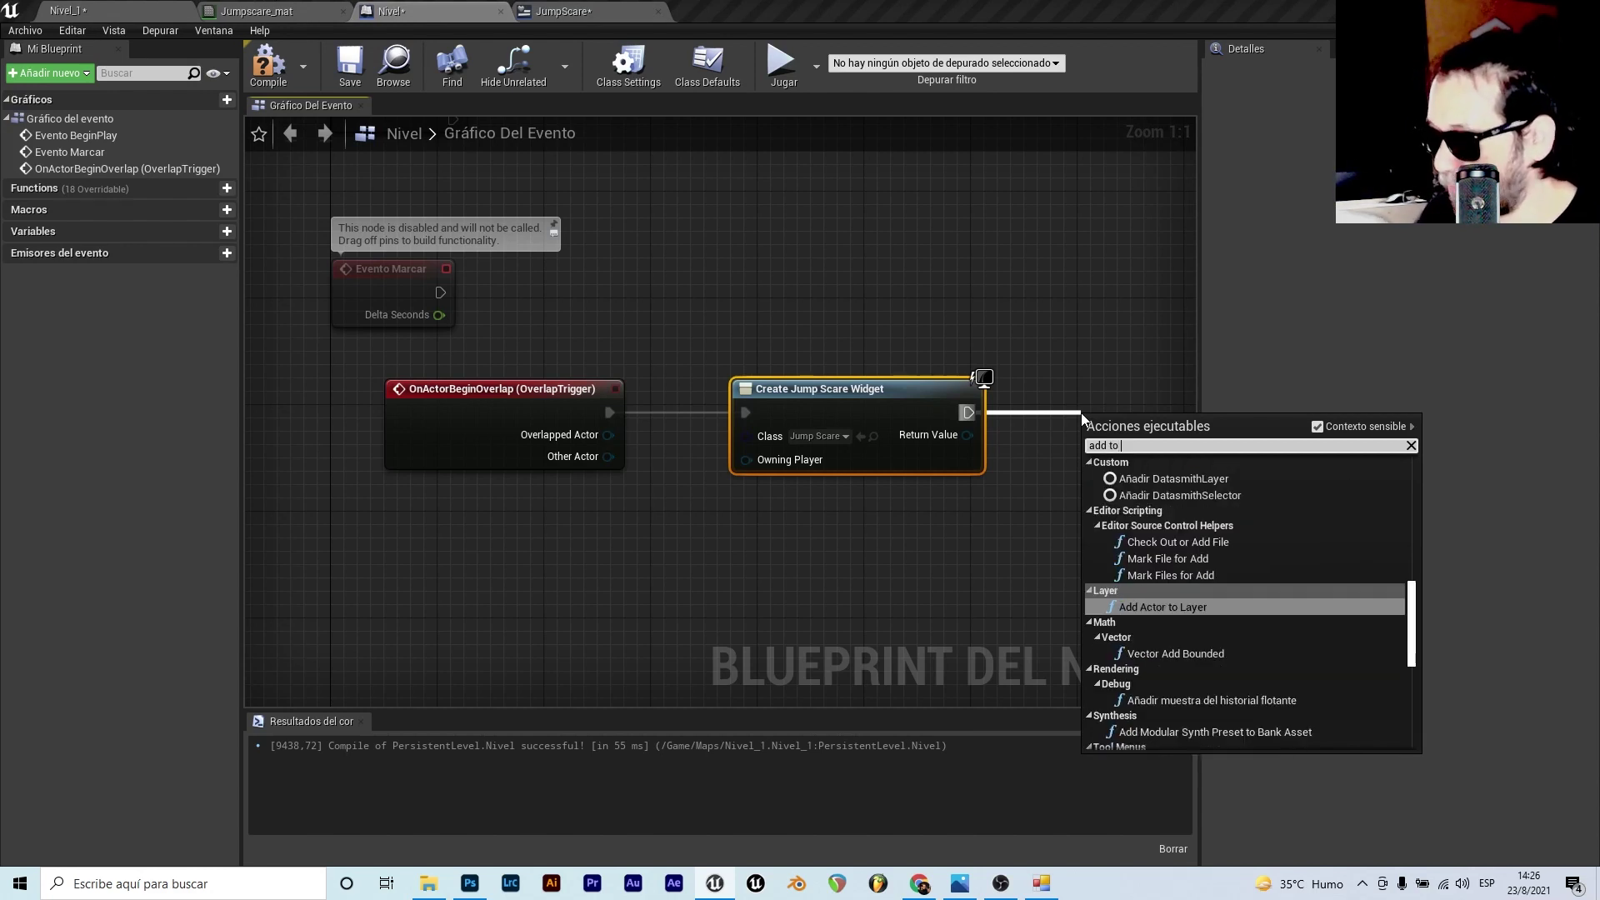
{"action": "type", "text": "pla"}
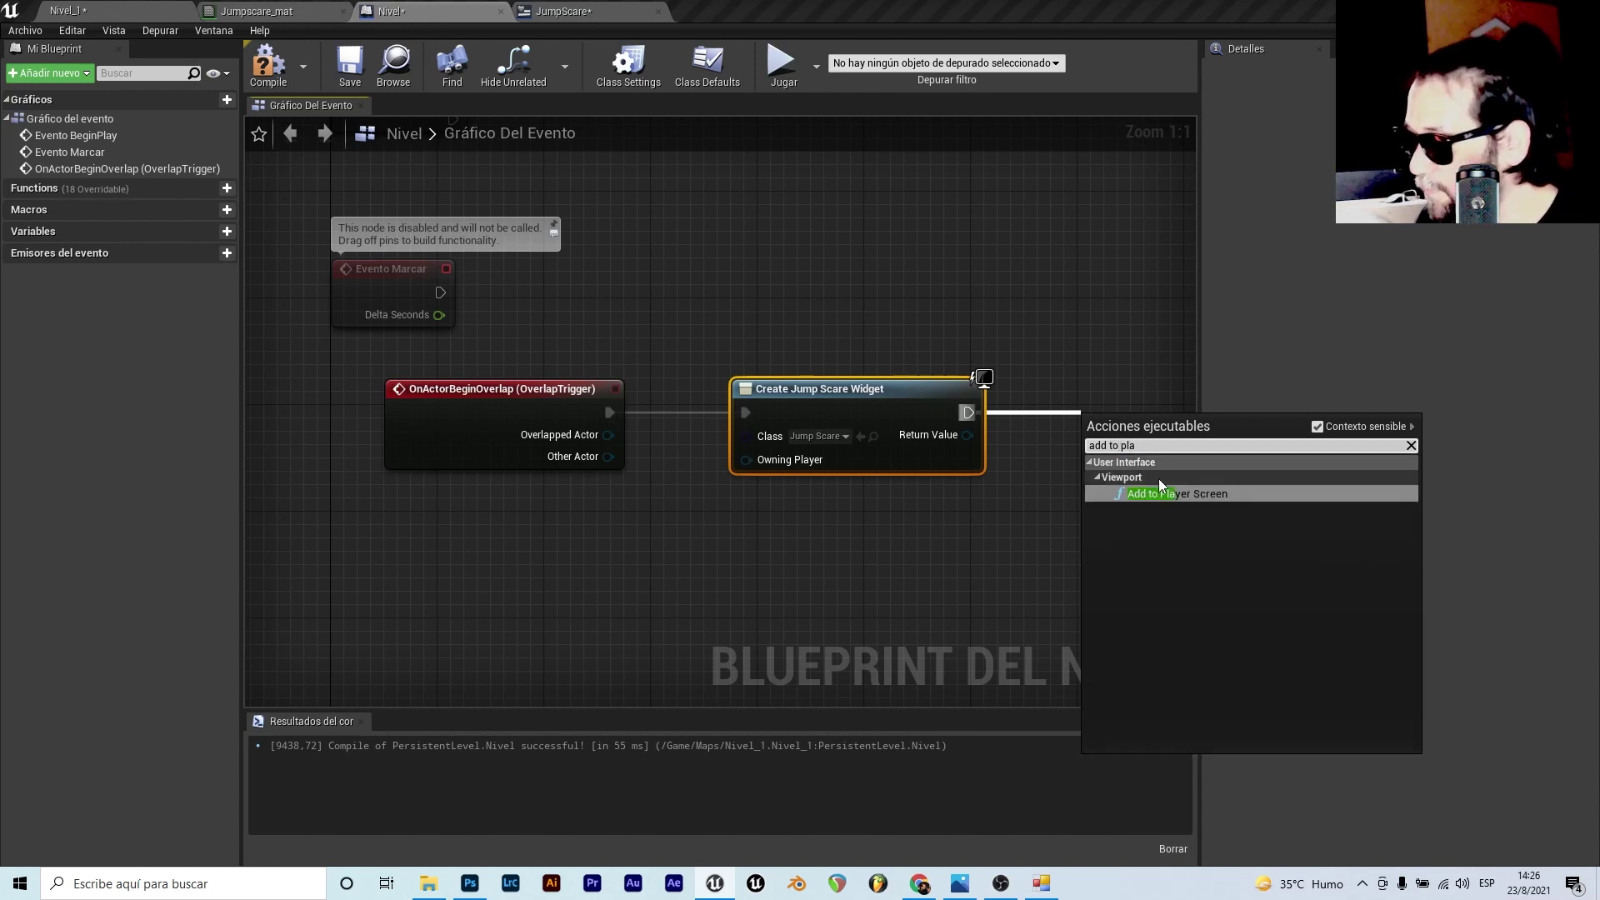
{"action": "left_click", "coordinate": [1167, 493]}
{"action": "left_click_drag", "start_coordinate": [967, 434], "coordinate": [1081, 444]}
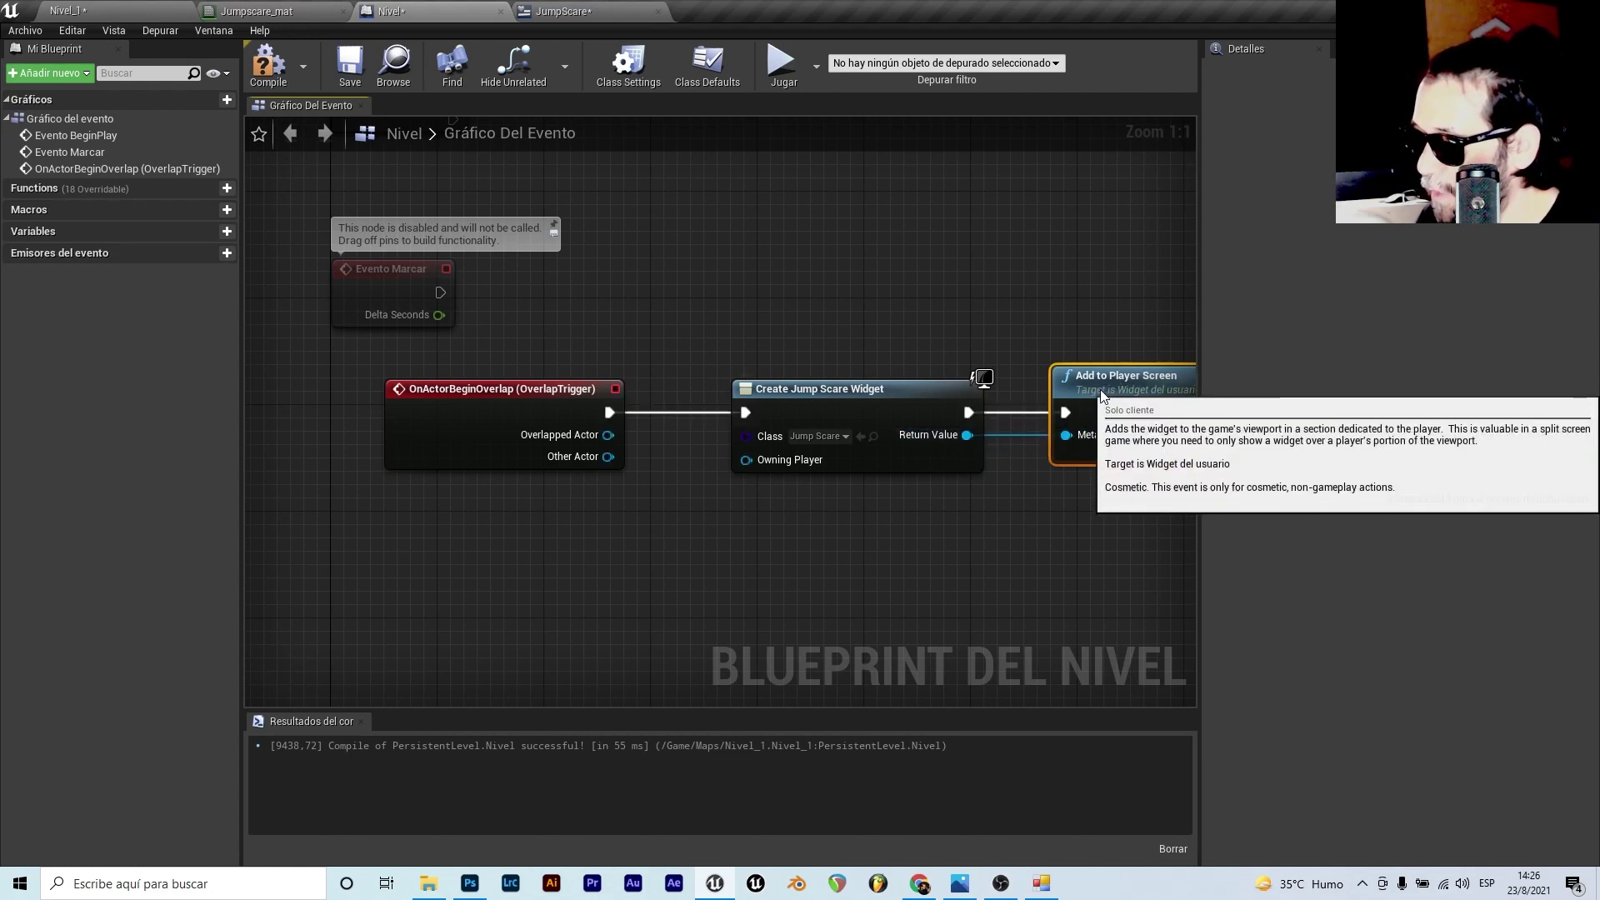
{"action": "left_click_drag", "start_coordinate": [859, 391], "coordinate": [832, 392]}
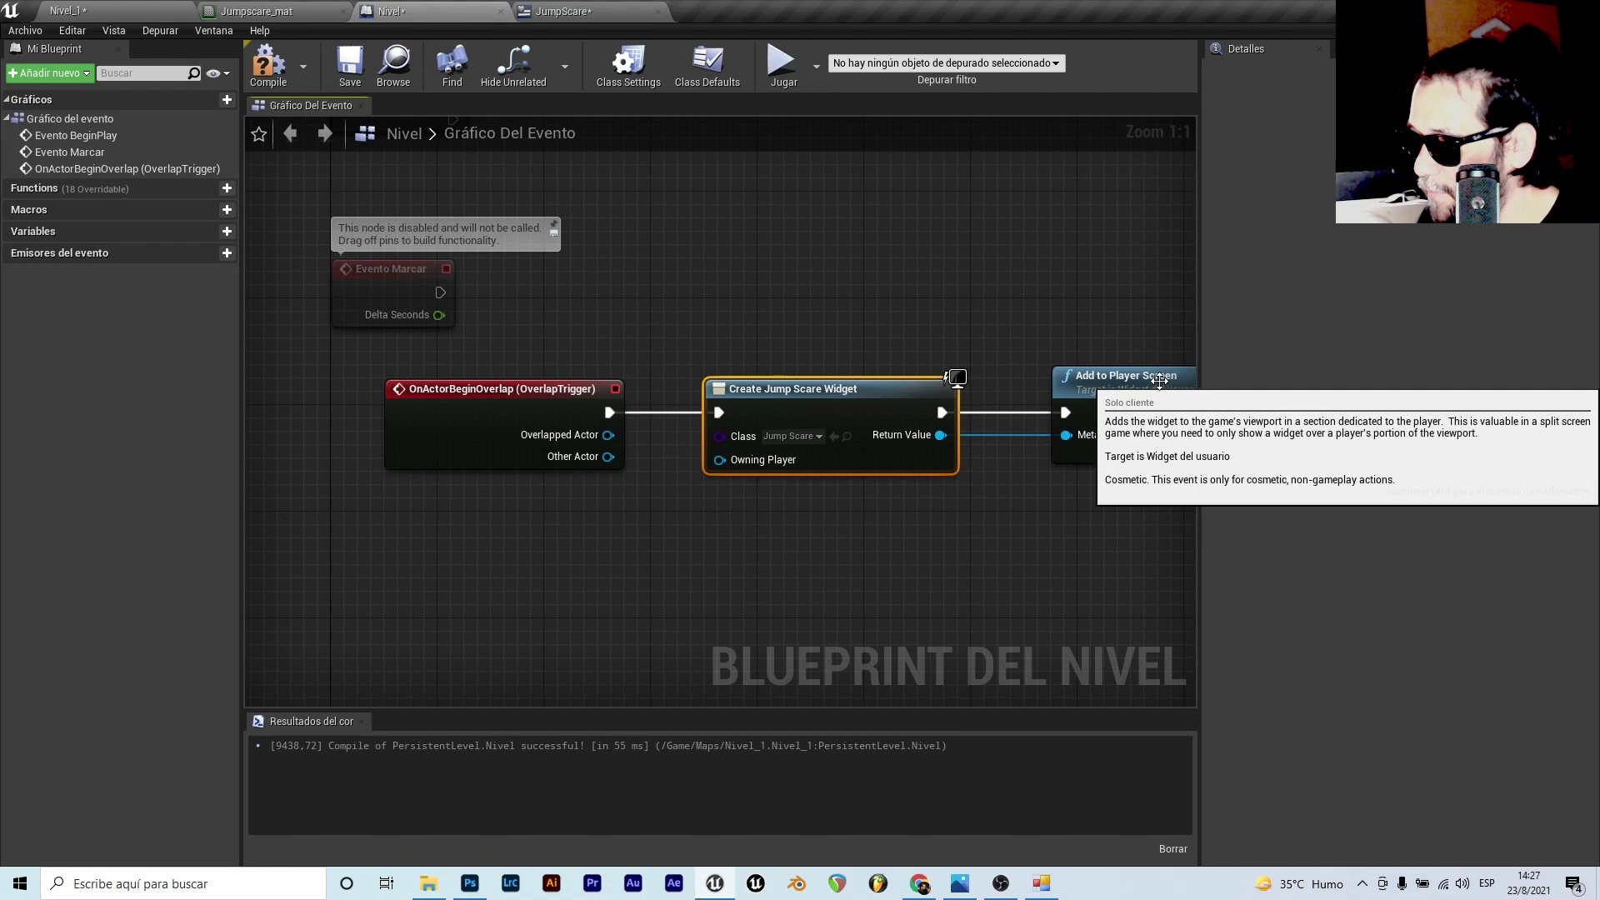
{"action": "left_click", "coordinate": [134, 10]}
{"action": "left_click", "coordinate": [1126, 62]}
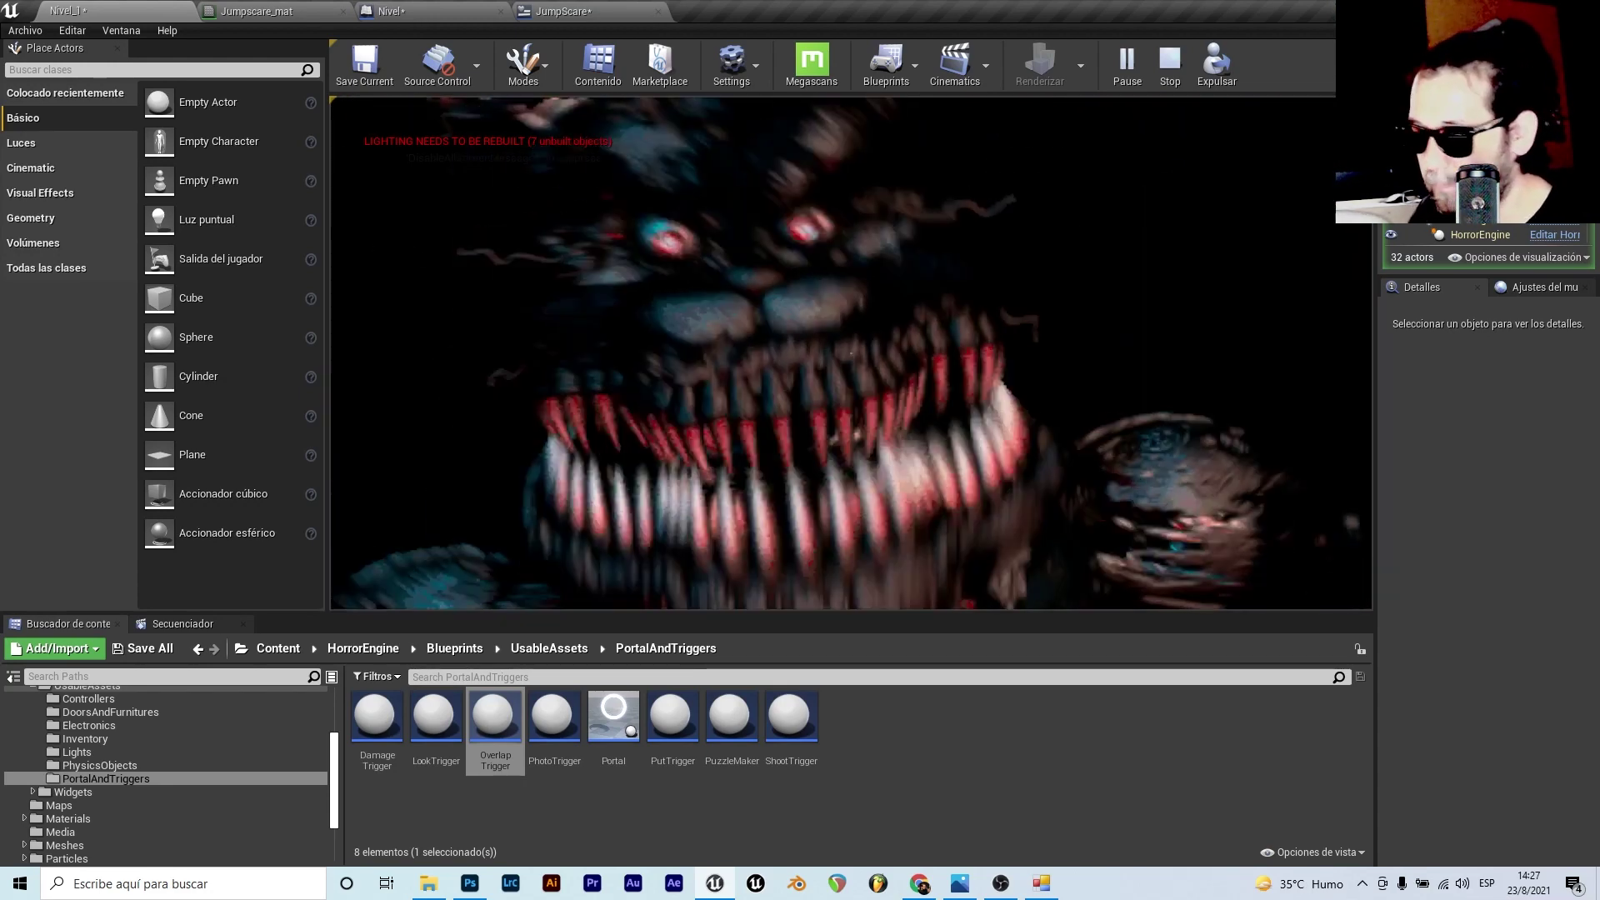
{"action": "key", "text": "Escape"}
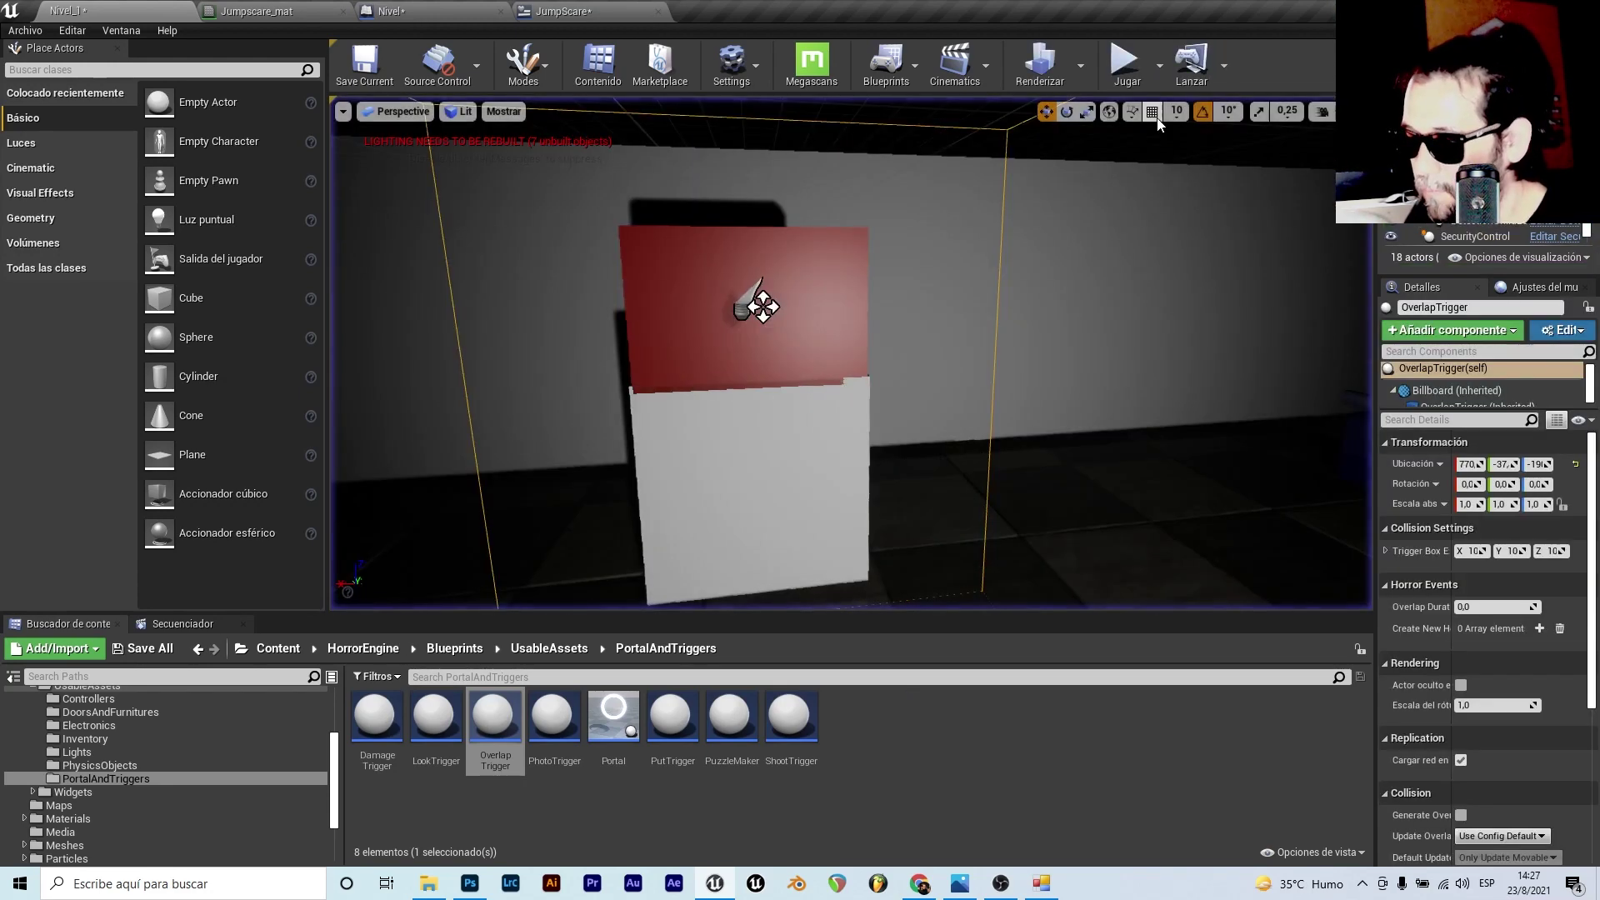
{"action": "right_click_drag", "start_coordinate": [834, 333], "coordinate": [947, 259]}
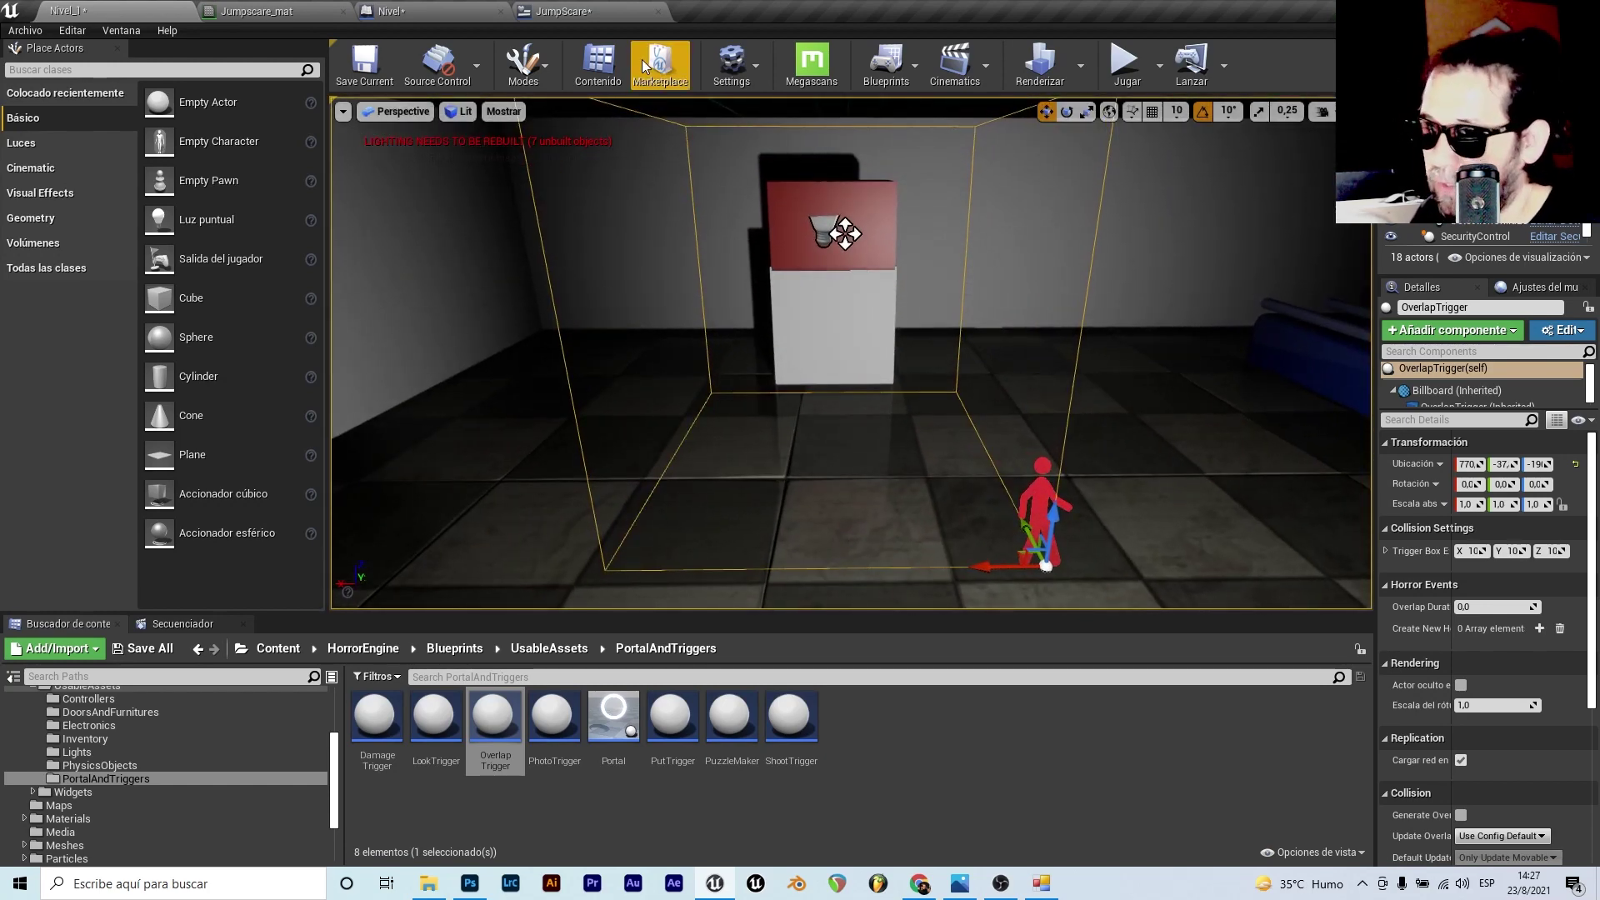
{"action": "left_click", "coordinate": [566, 12]}
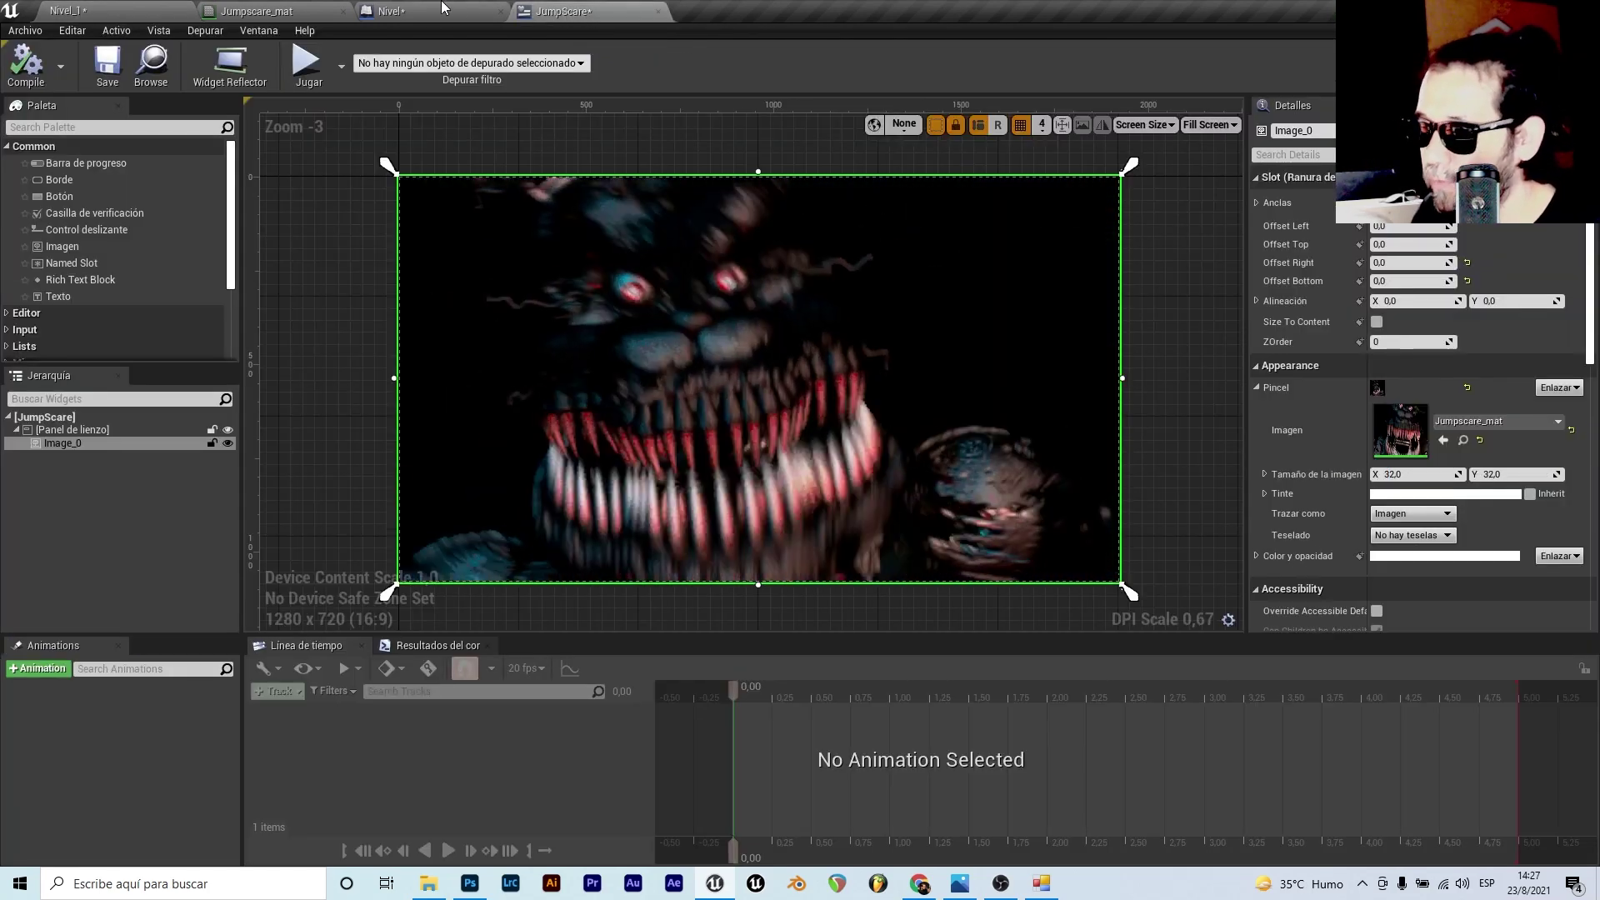
{"action": "left_click", "coordinate": [258, 11]}
{"action": "left_click", "coordinate": [70, 11]}
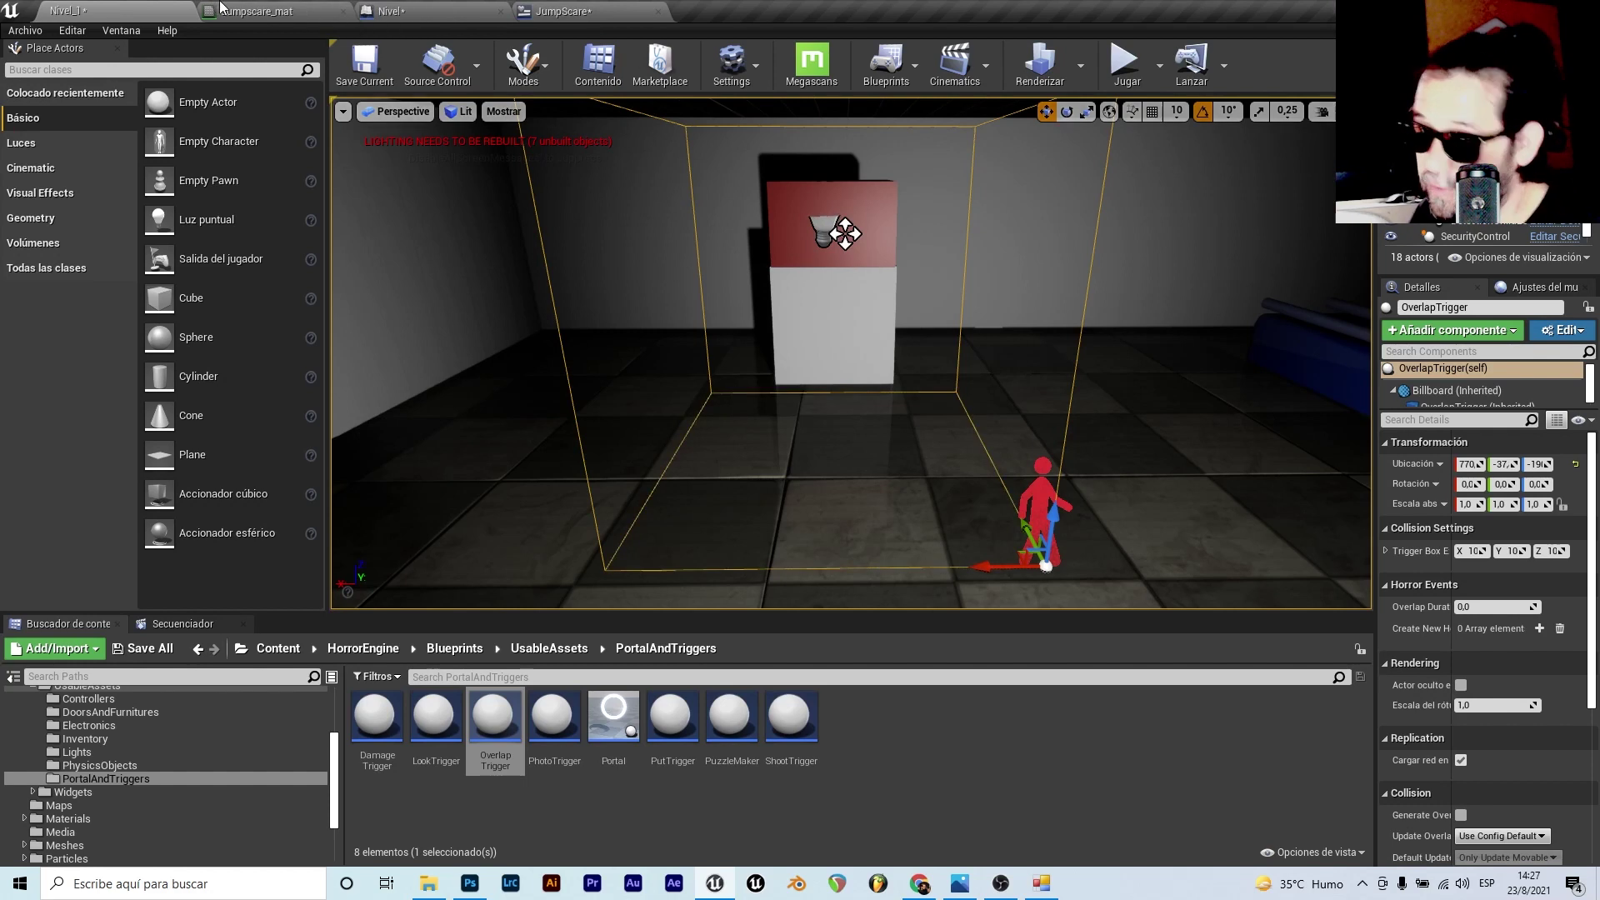
{"action": "left_click", "coordinate": [392, 11]}
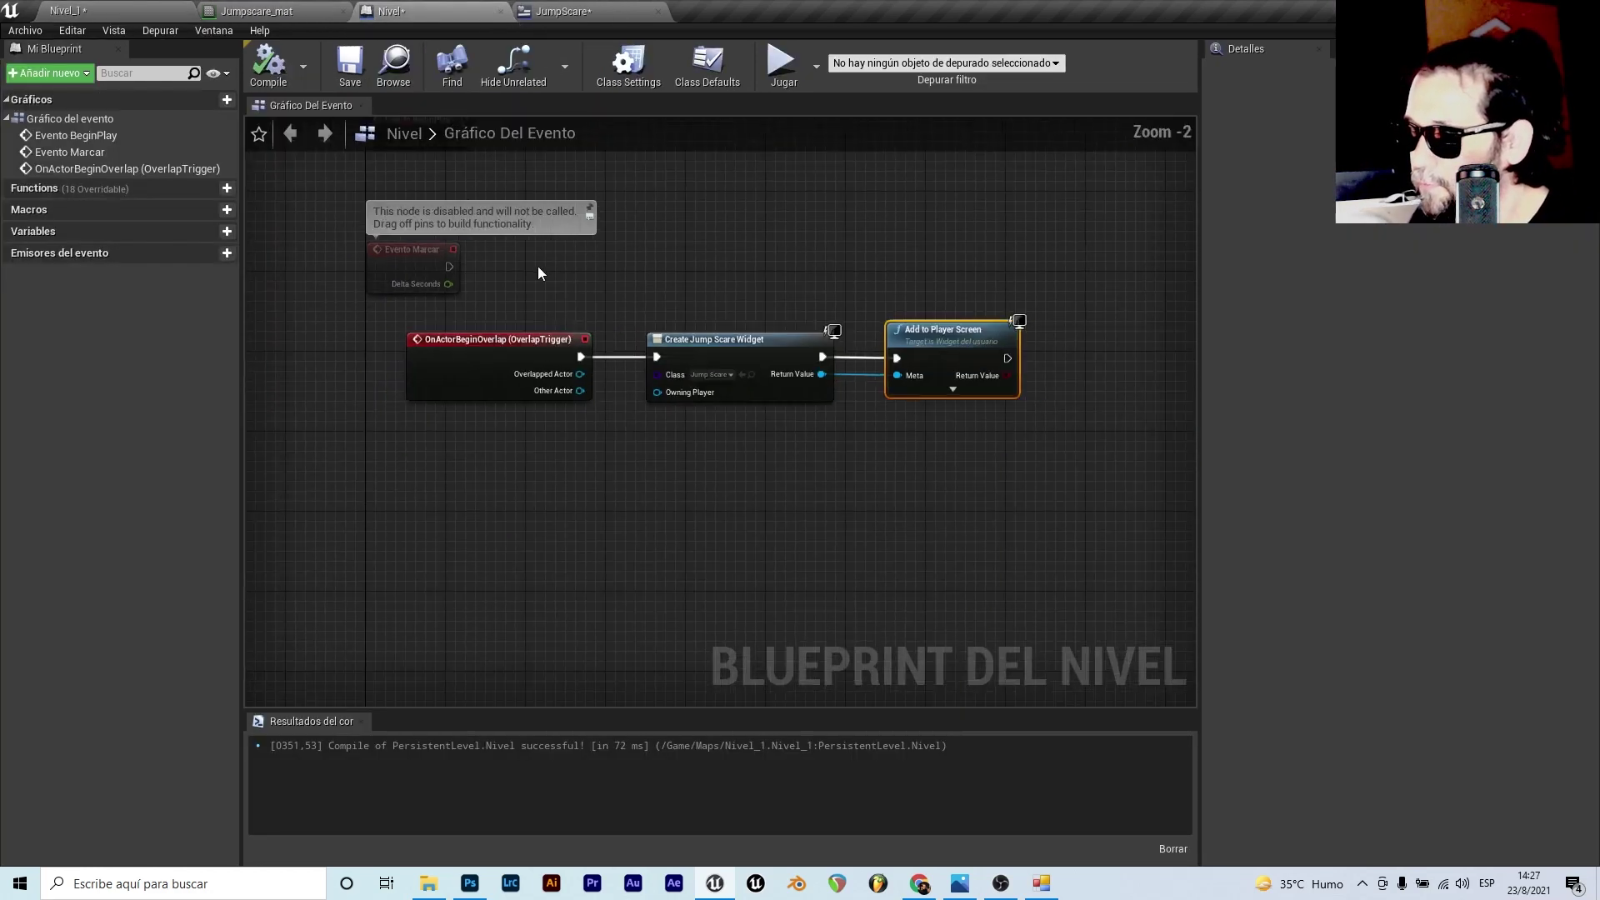
- Add a Delay node after the Add to Player Screen node
{"action": "right_click_drag", "start_coordinate": [785, 347], "coordinate": [338, 208]}
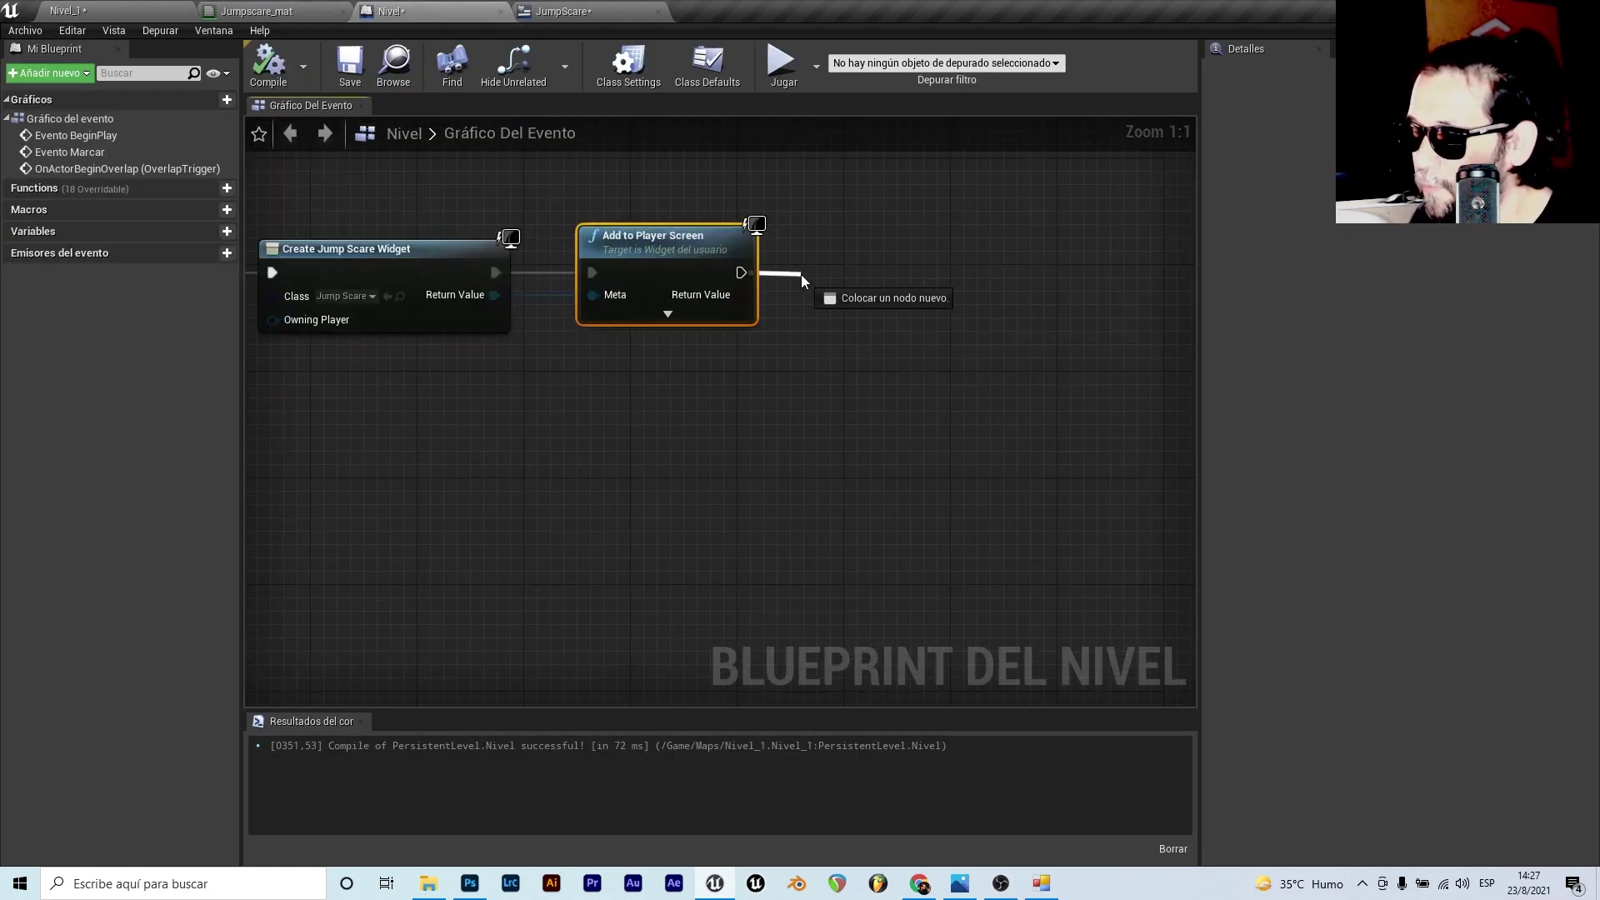
{"action": "left_click_drag", "start_coordinate": [740, 272], "coordinate": [802, 277]}
{"action": "type", "text": "delay"}
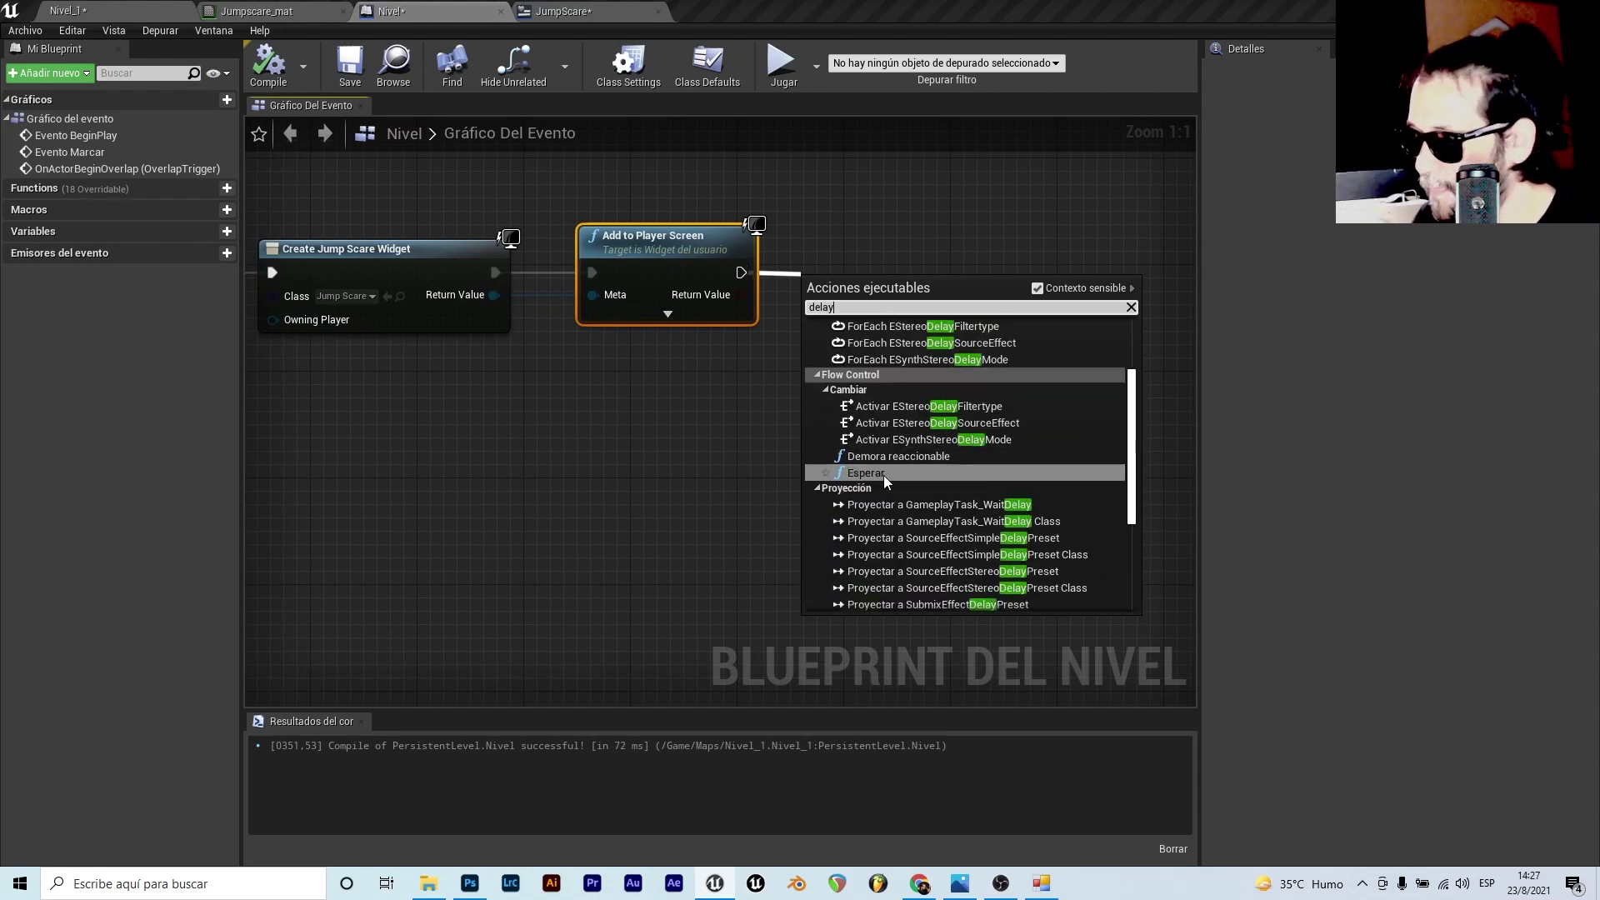
{"action": "left_click", "coordinate": [884, 475]}
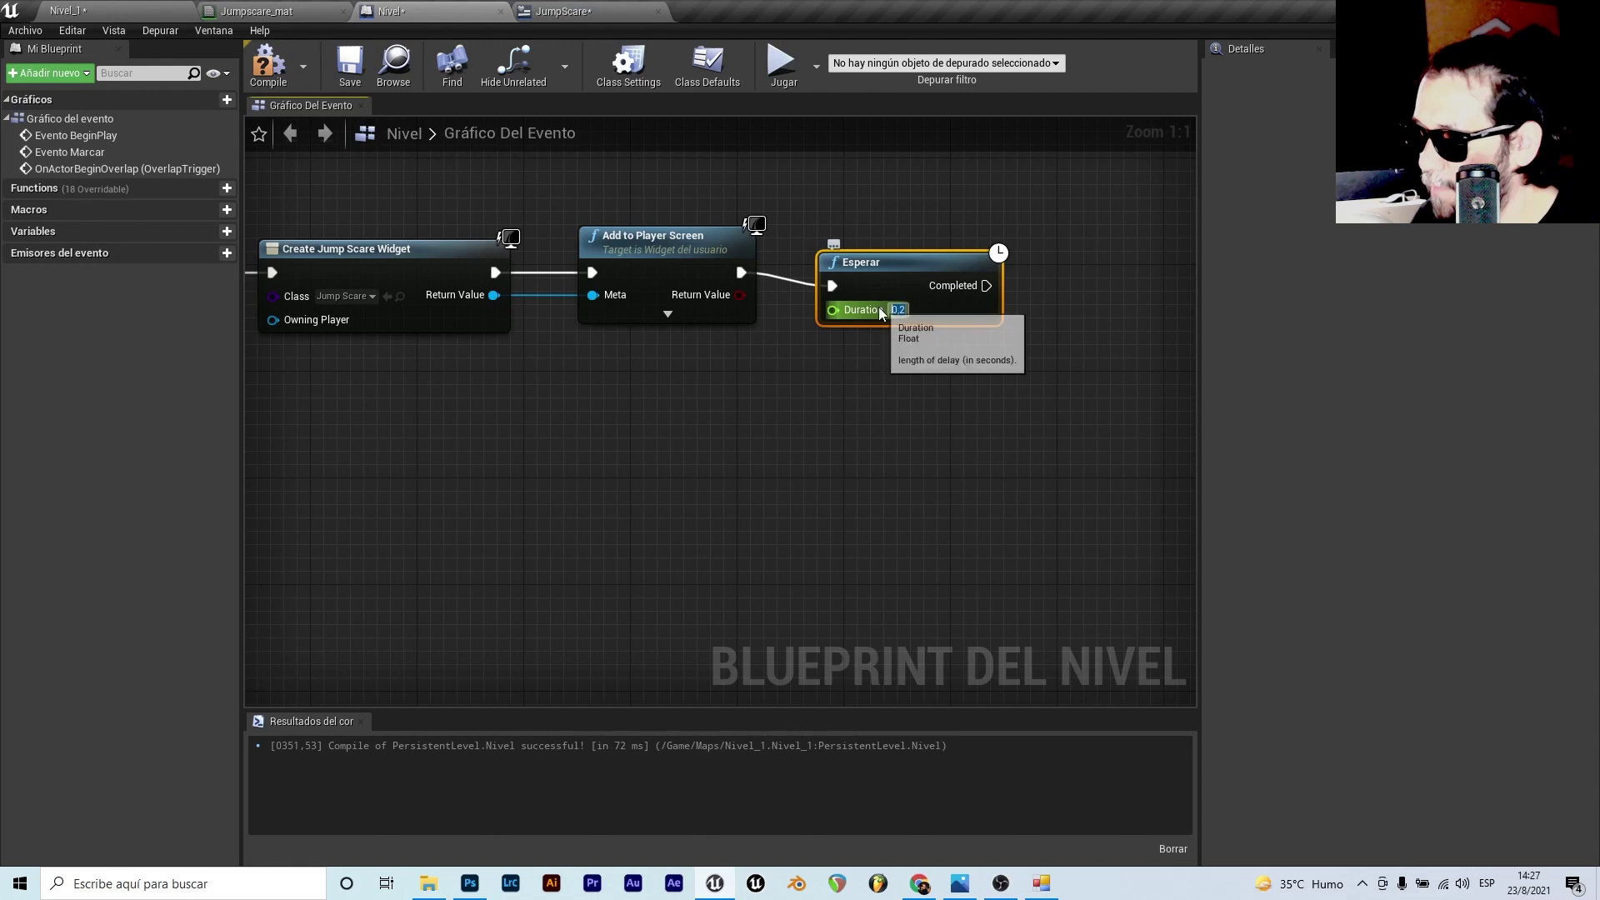
- Add a Remove from Parent node driven by the Delay's Completed output
{"action": "mouse_move", "coordinate": [902, 266]}
{"action": "left_mouse_down"}
{"action": "mouse_move", "coordinate": [903, 254]}
{"action": "mouse_move", "coordinate": [1058, 276]}
{"action": "left_mouse_up"}
{"action": "type", "text": "re"}
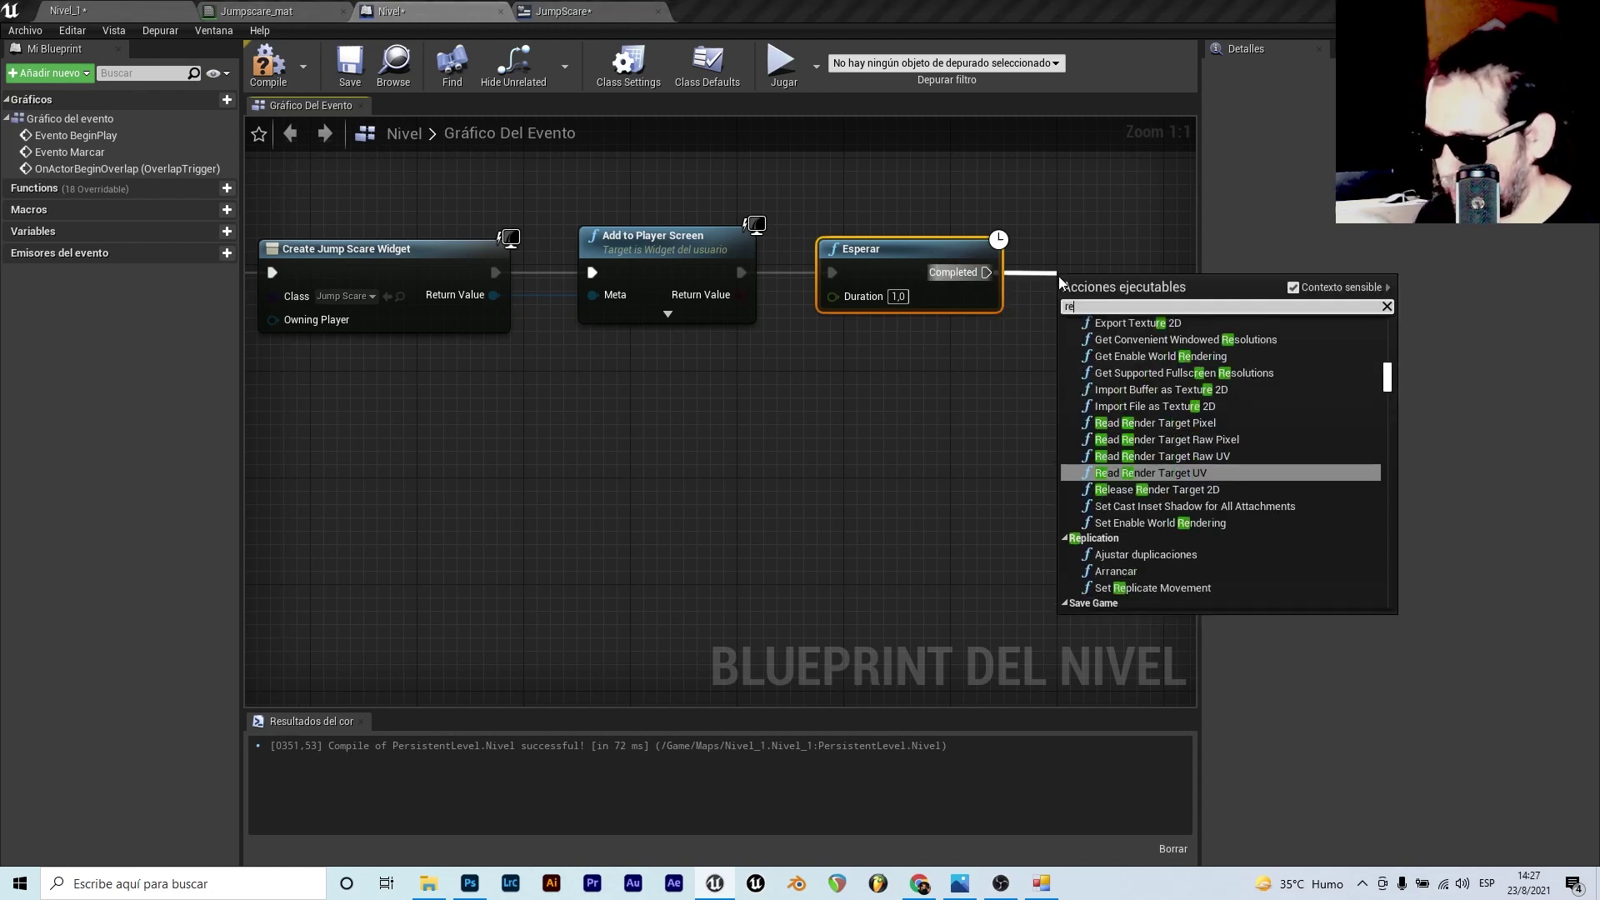
{"action": "type", "text": "move"}
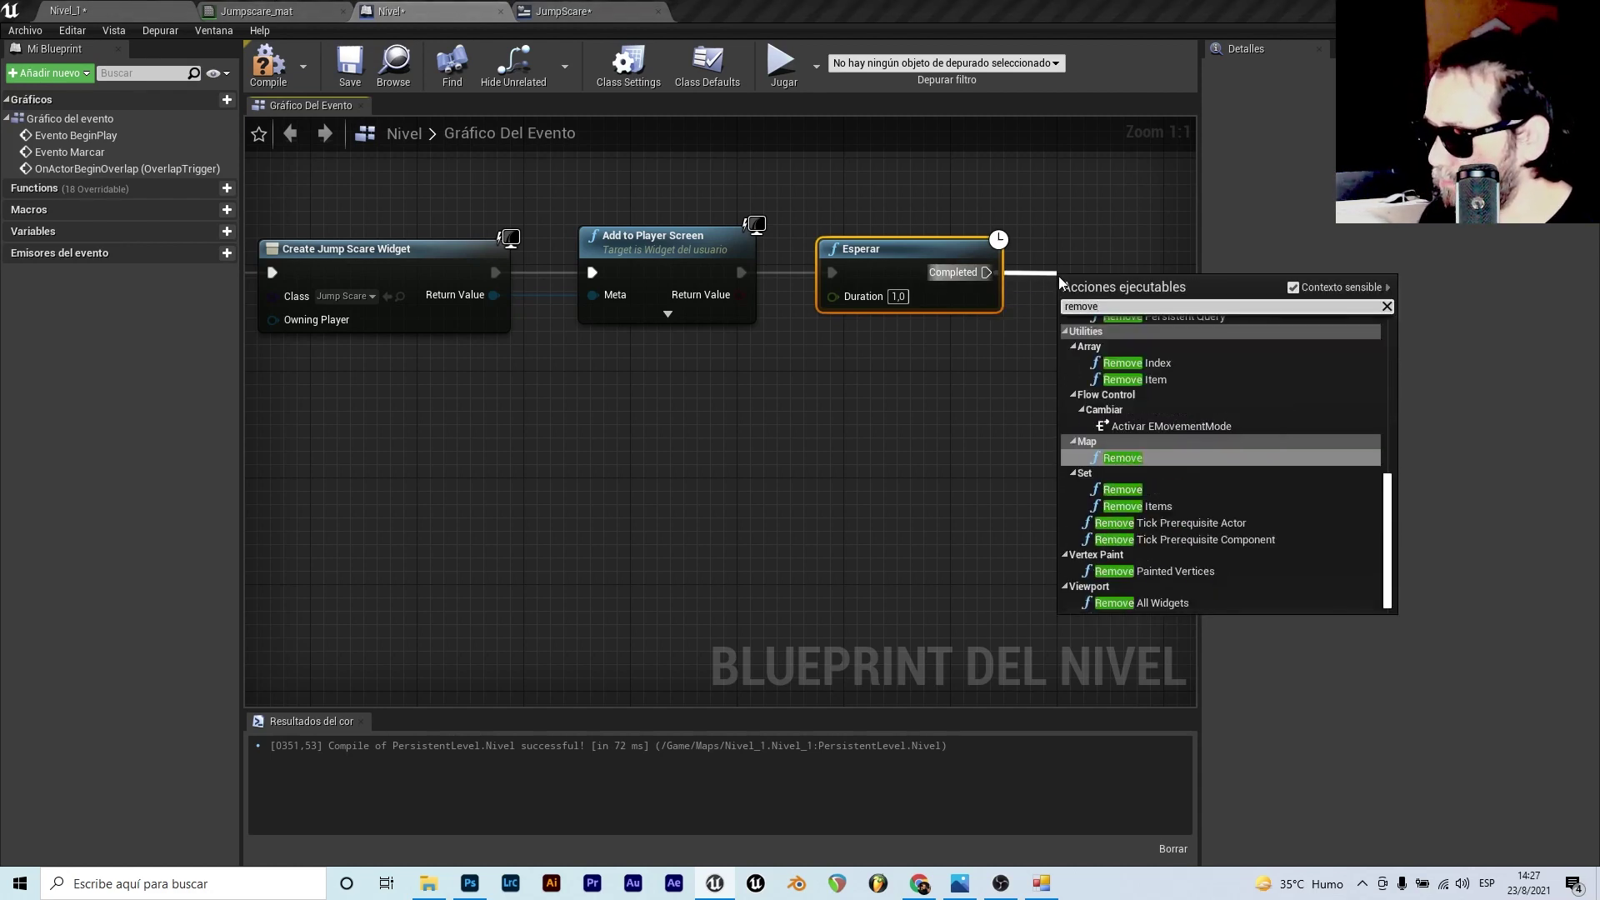
{"action": "type", "text": " fo"}
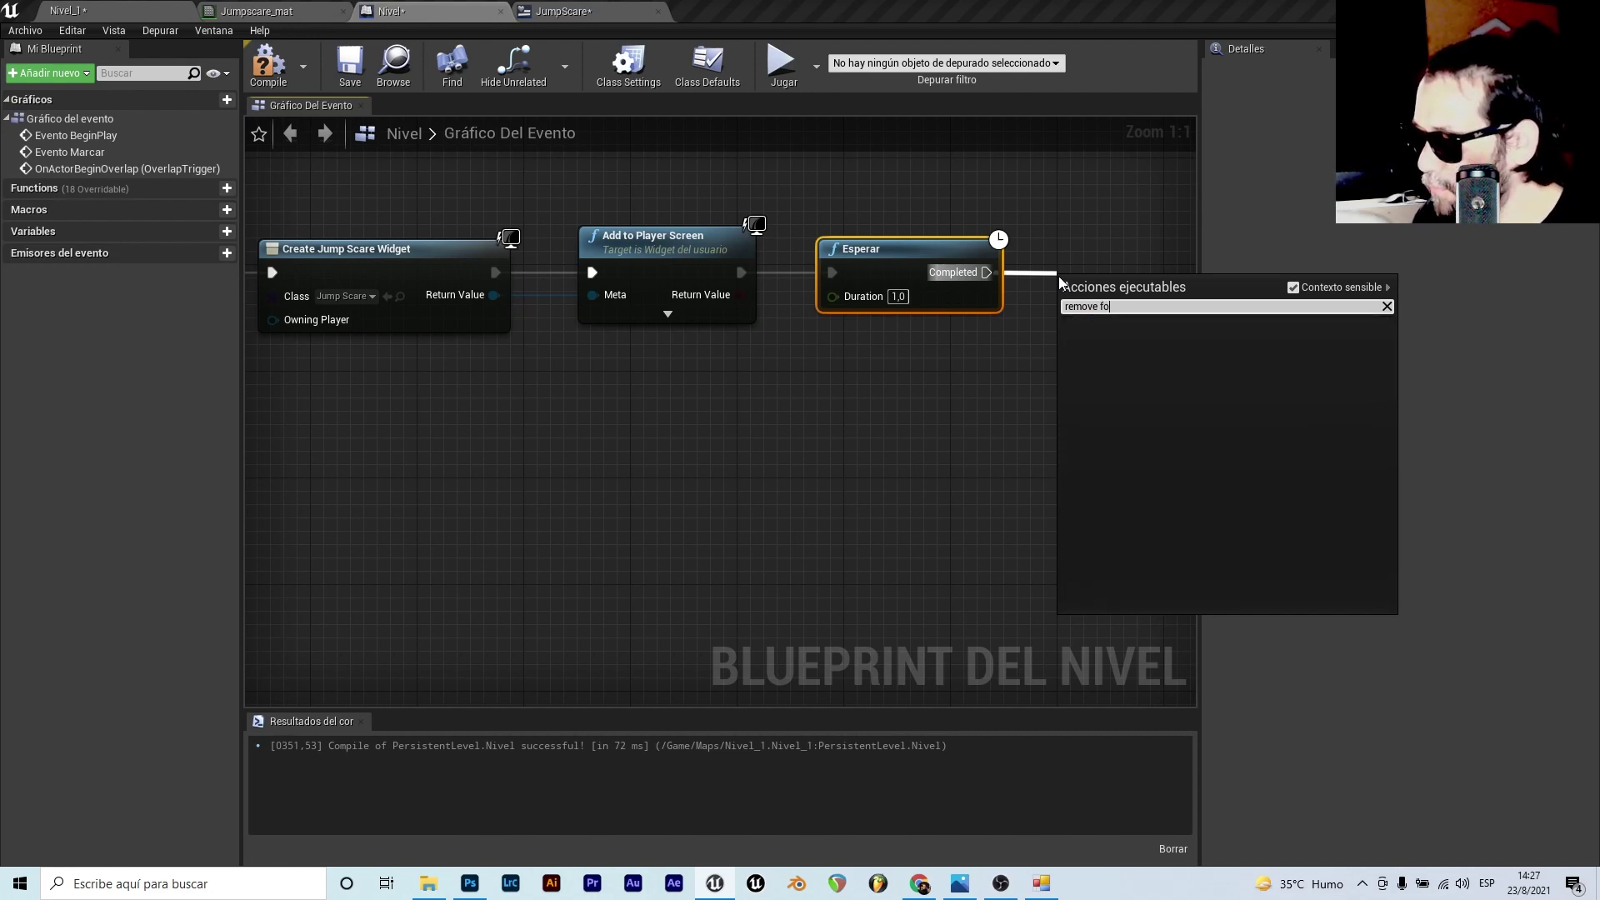
{"action": "key", "text": "BackSpace"}
{"action": "type", "text": "ro"}
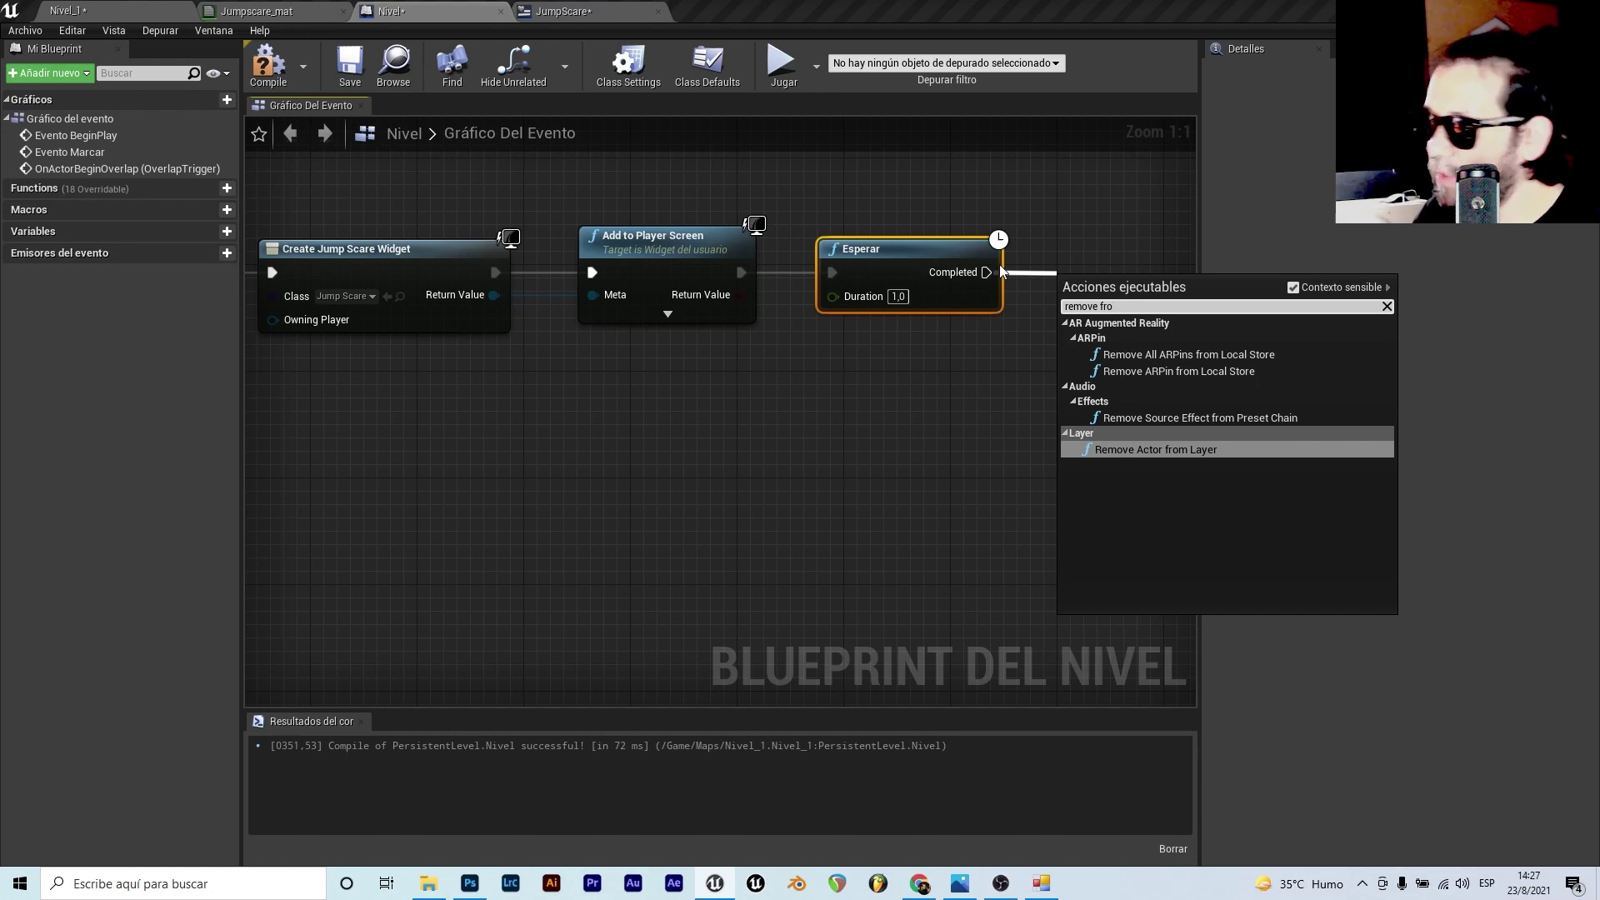
{"action": "left_click", "coordinate": [1087, 242]}
{"action": "right_click", "coordinate": [1057, 285]}
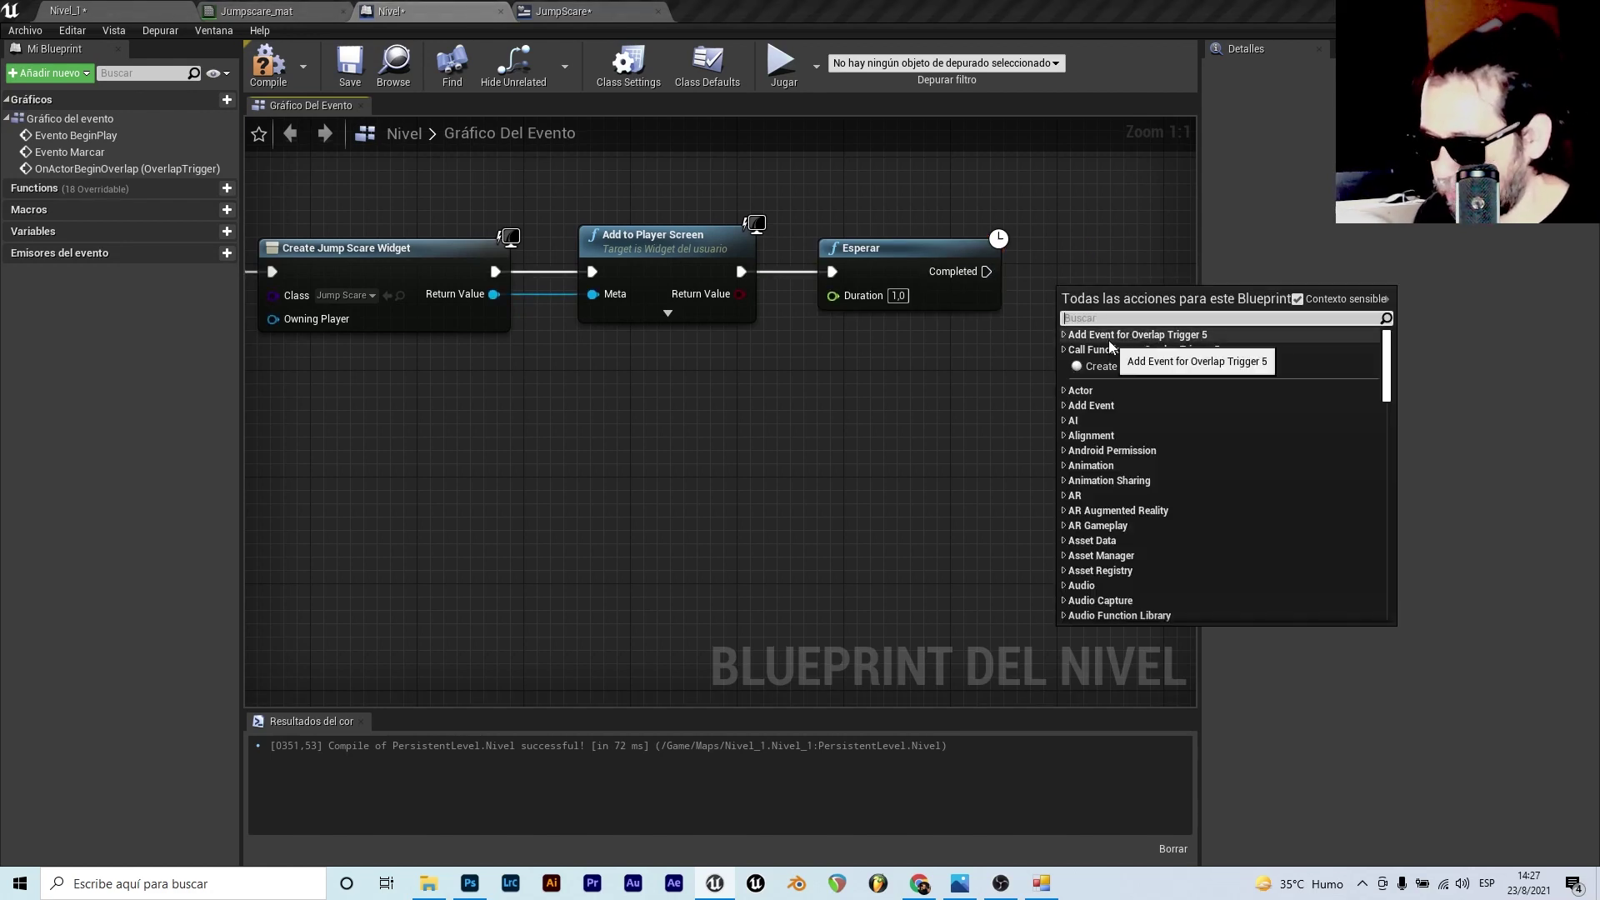
{"action": "type", "text": "remove "}
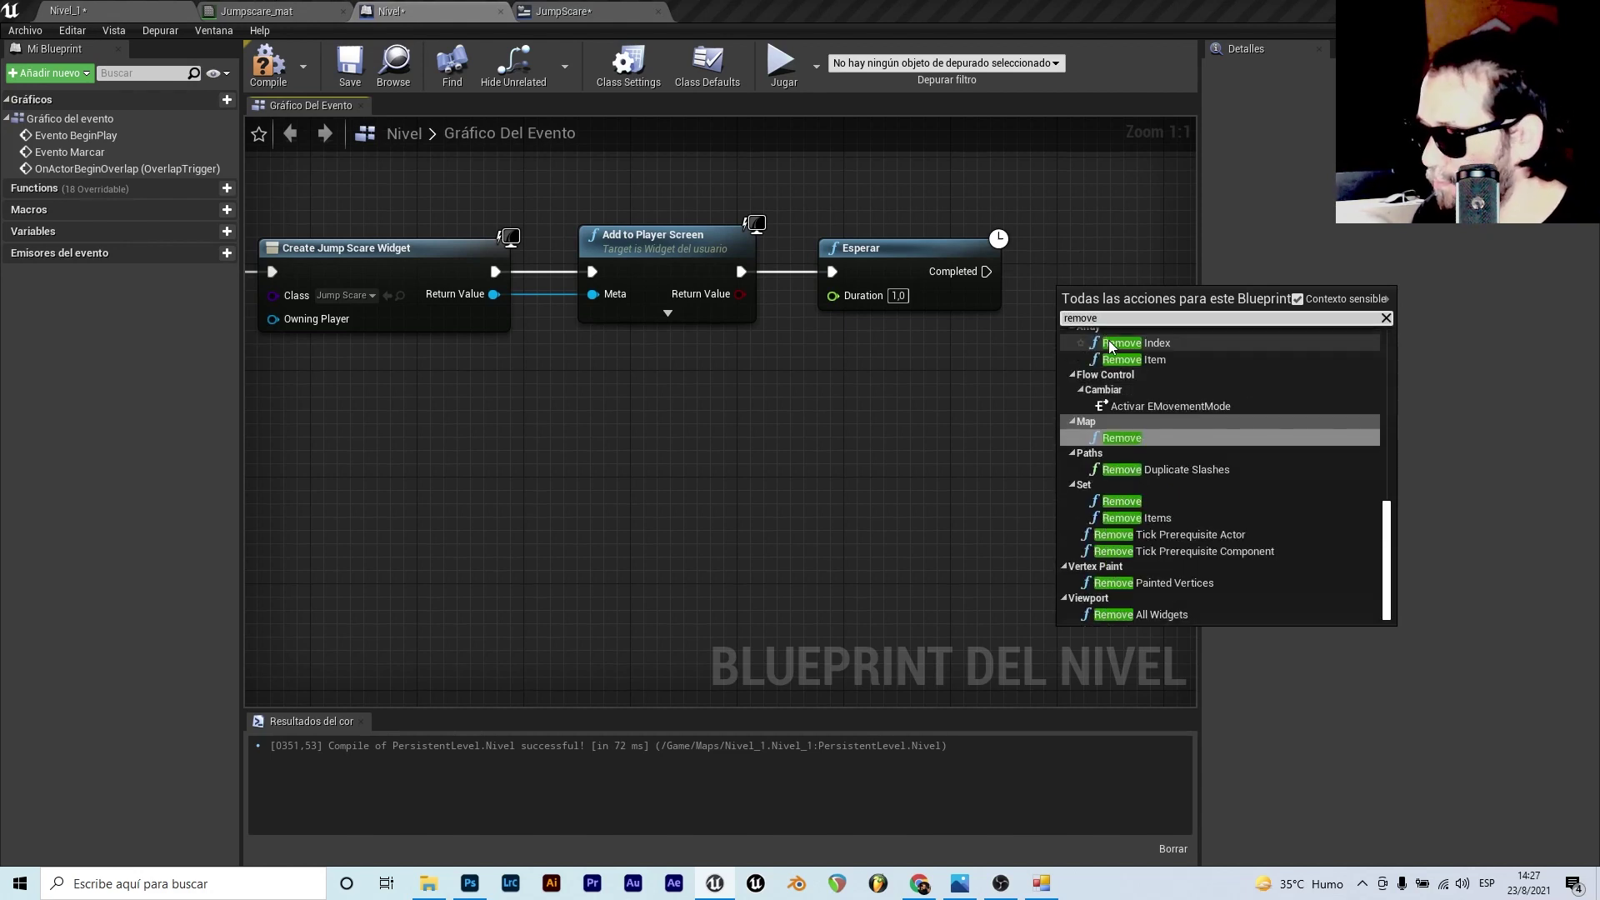
{"action": "type", "text": "from"}
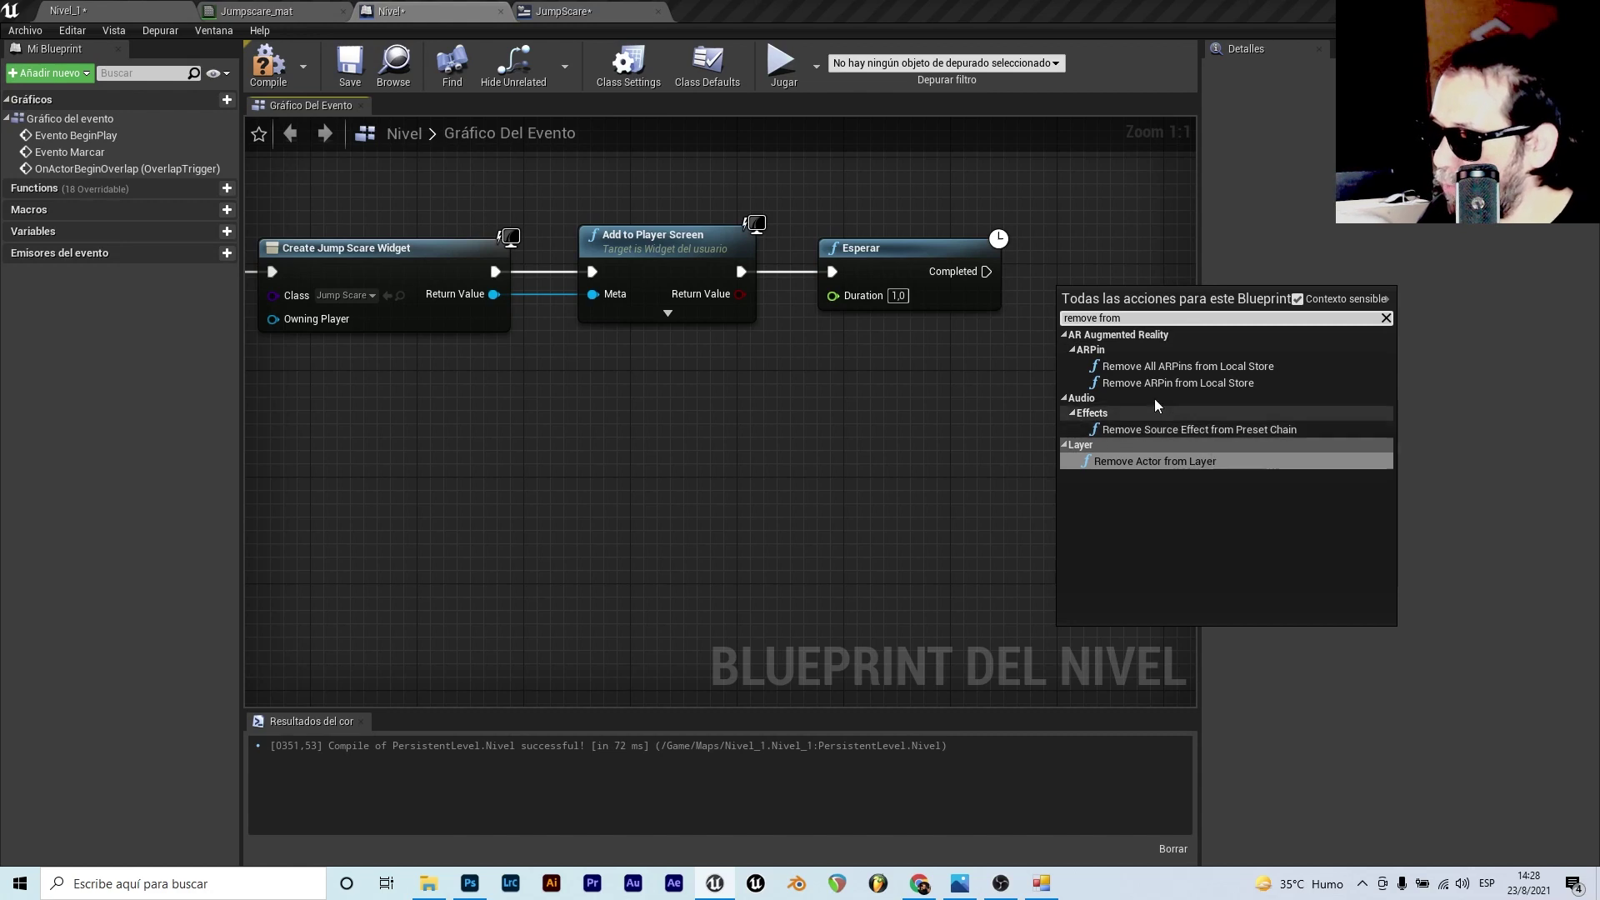
{"action": "left_click", "coordinate": [1297, 299]}
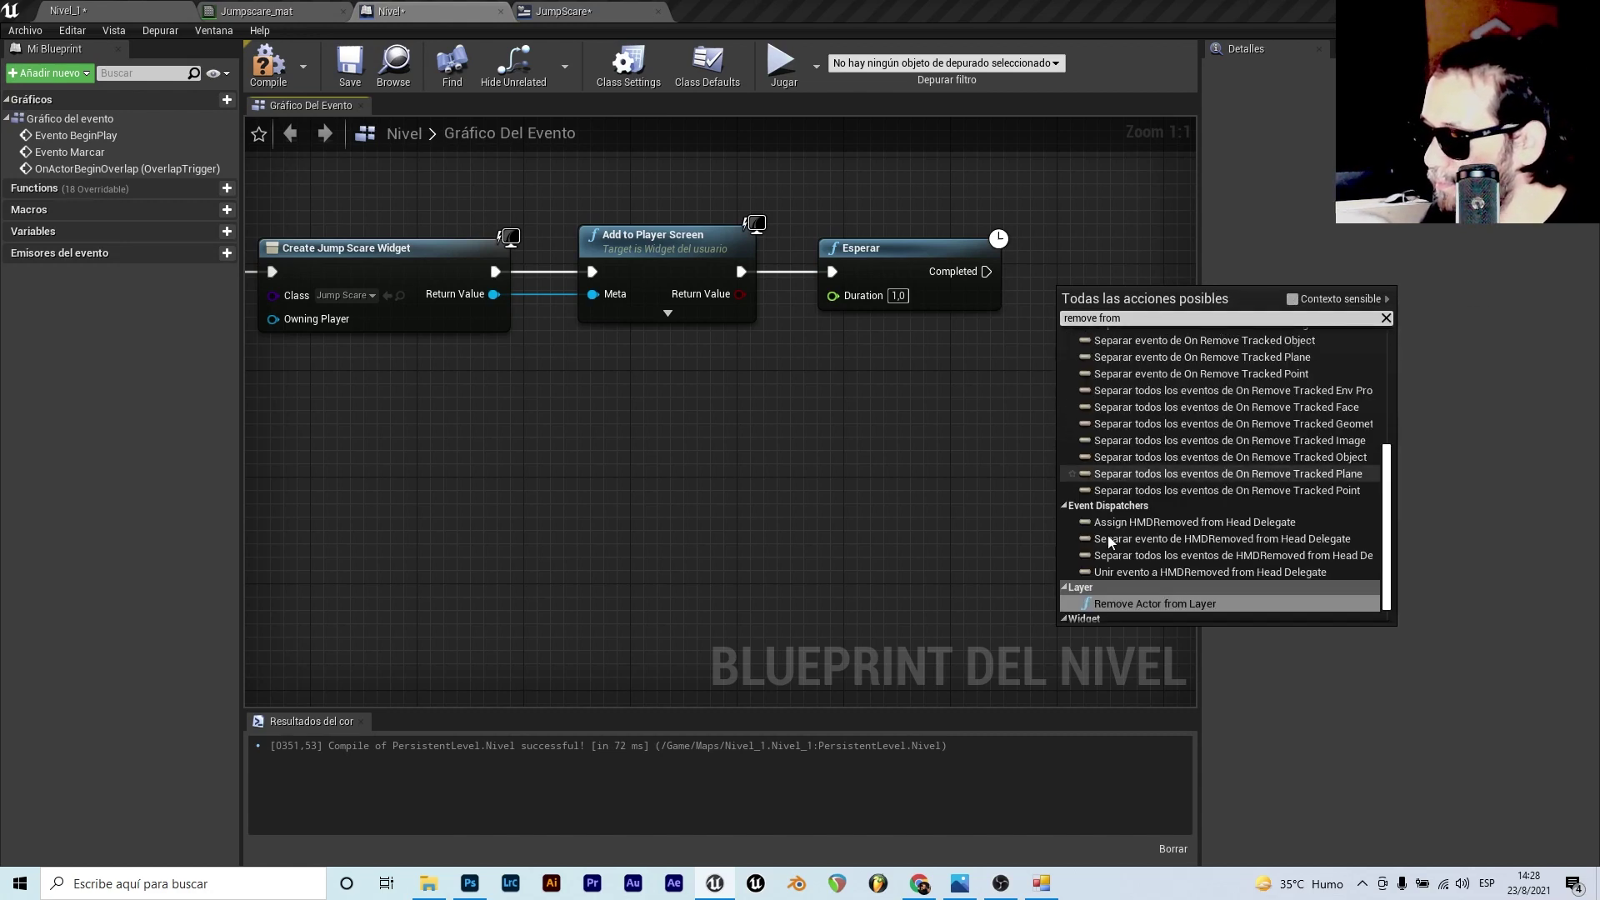
{"action": "left_click", "coordinate": [1138, 318]}
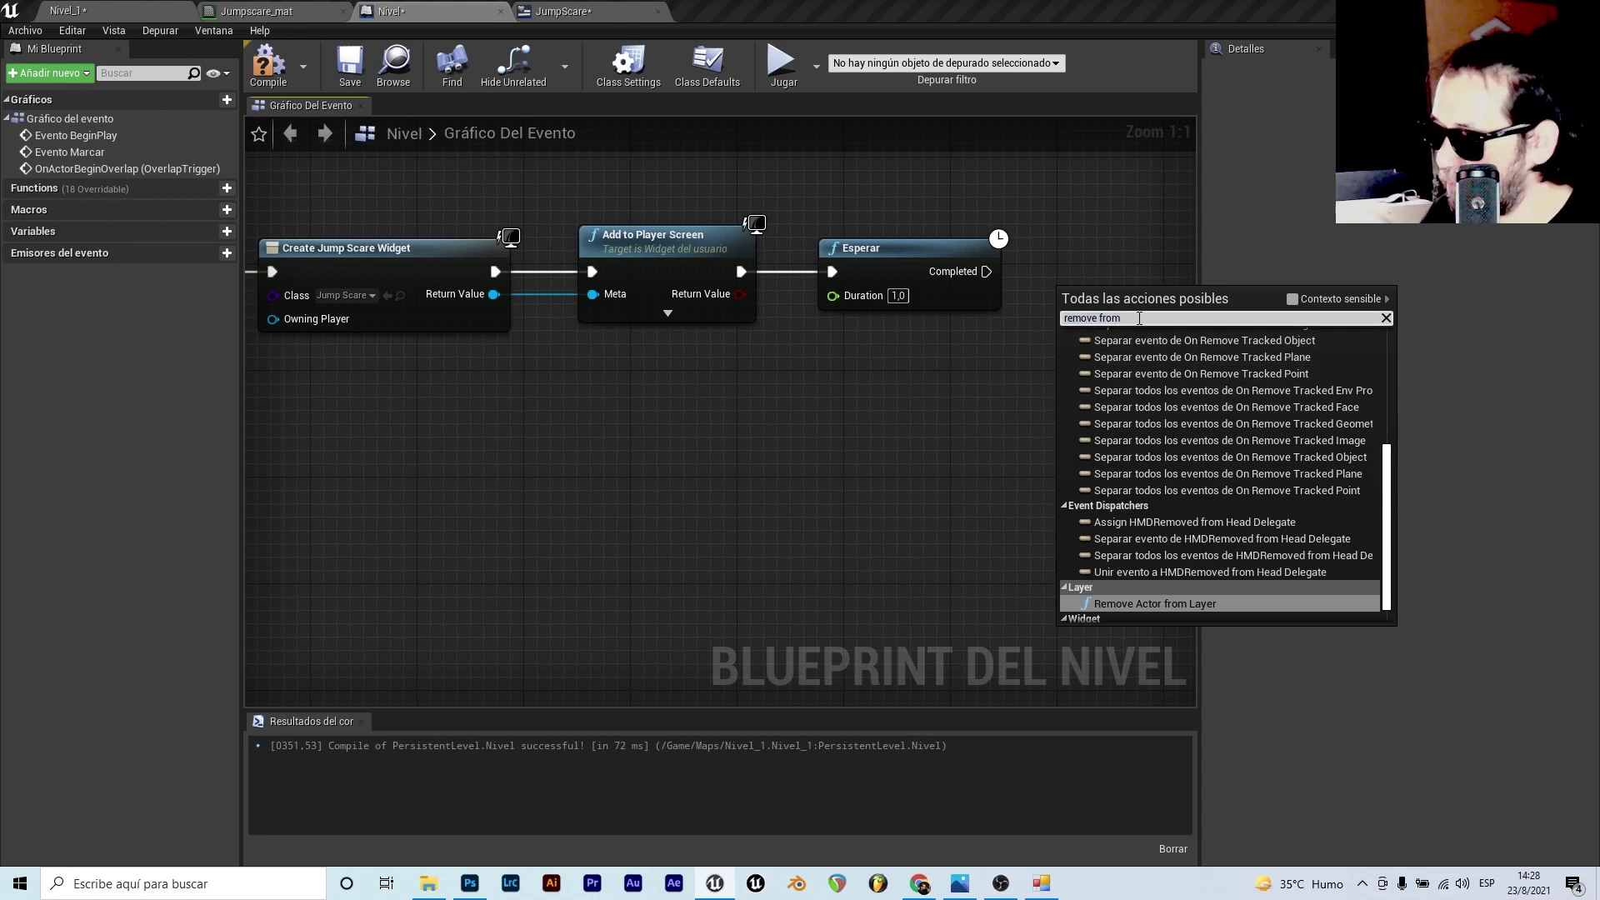
{"action": "type", "text": " pare"}
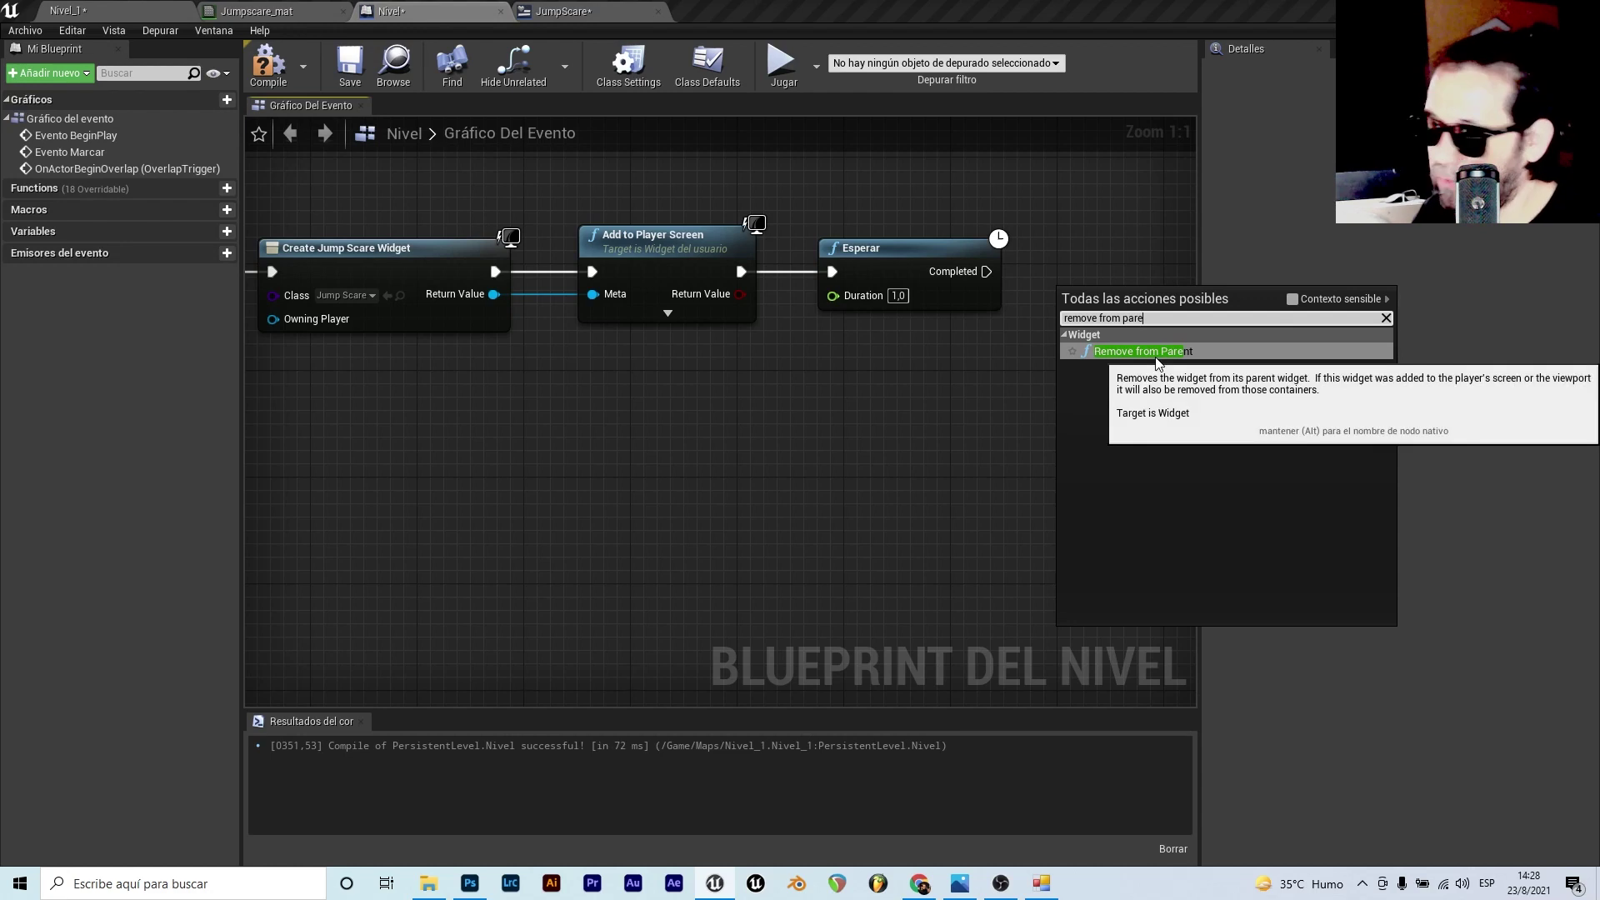
{"action": "left_click", "coordinate": [1156, 358]}
{"action": "left_click_drag", "start_coordinate": [987, 272], "coordinate": [1073, 285]}
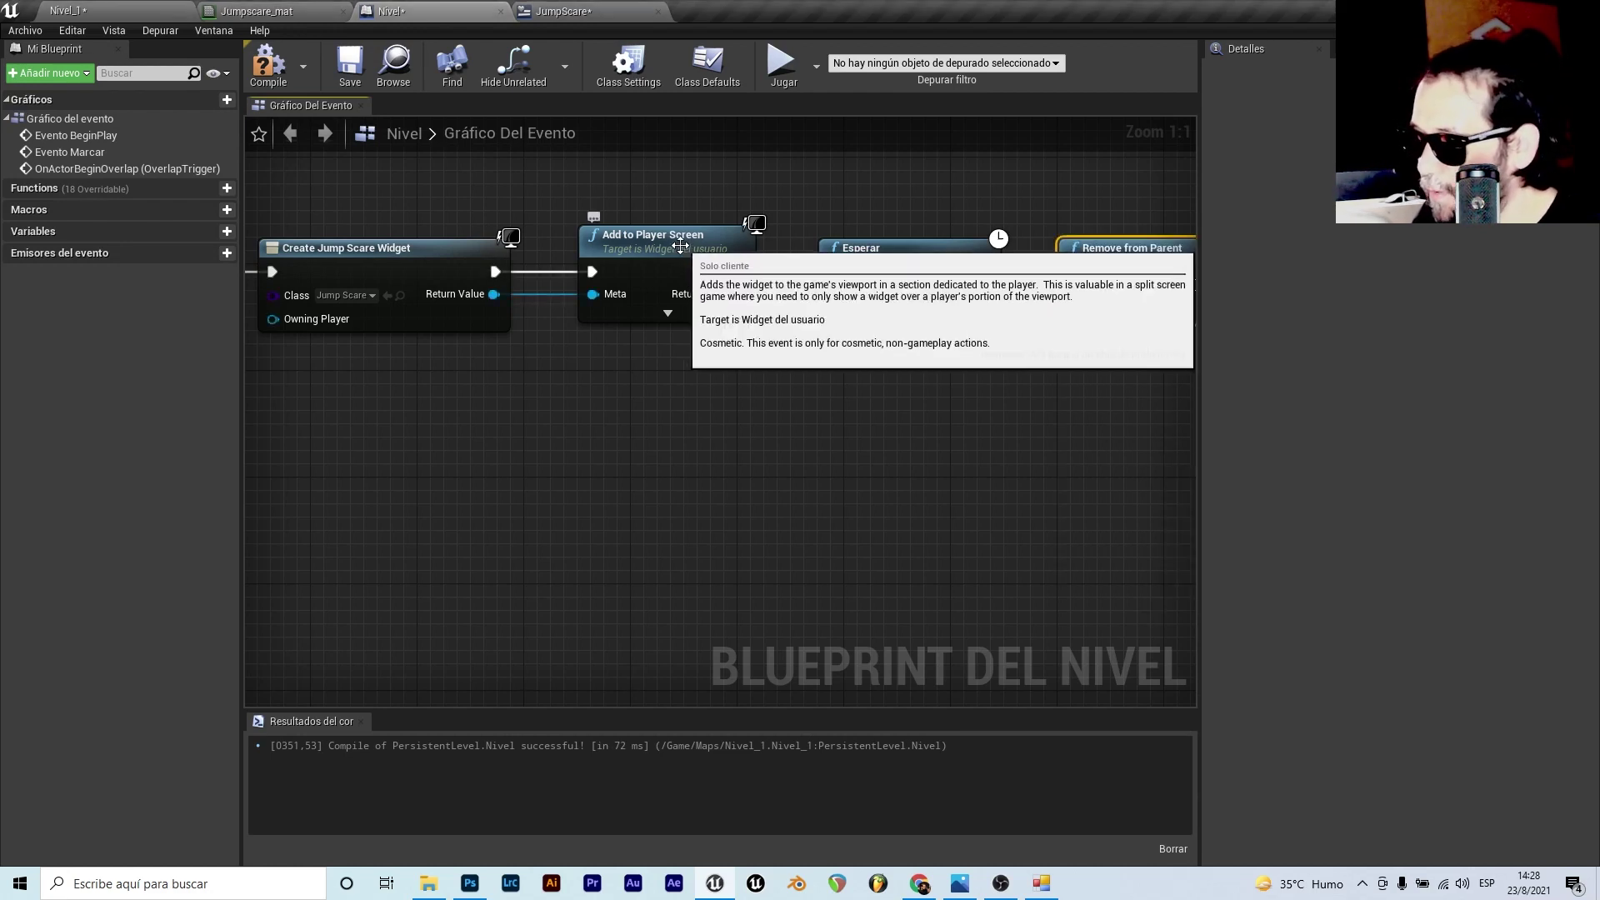
- Wire the created widget into Remove from Parent via two reroute points below, and align the nodes
{"action": "left_click_drag", "start_coordinate": [683, 240], "coordinate": [670, 254]}
{"action": "mouse_move", "coordinate": [494, 294]}
{"action": "left_mouse_down"}
{"action": "mouse_move", "coordinate": [1070, 327]}
{"action": "mouse_move", "coordinate": [1075, 308]}
{"action": "left_mouse_up"}
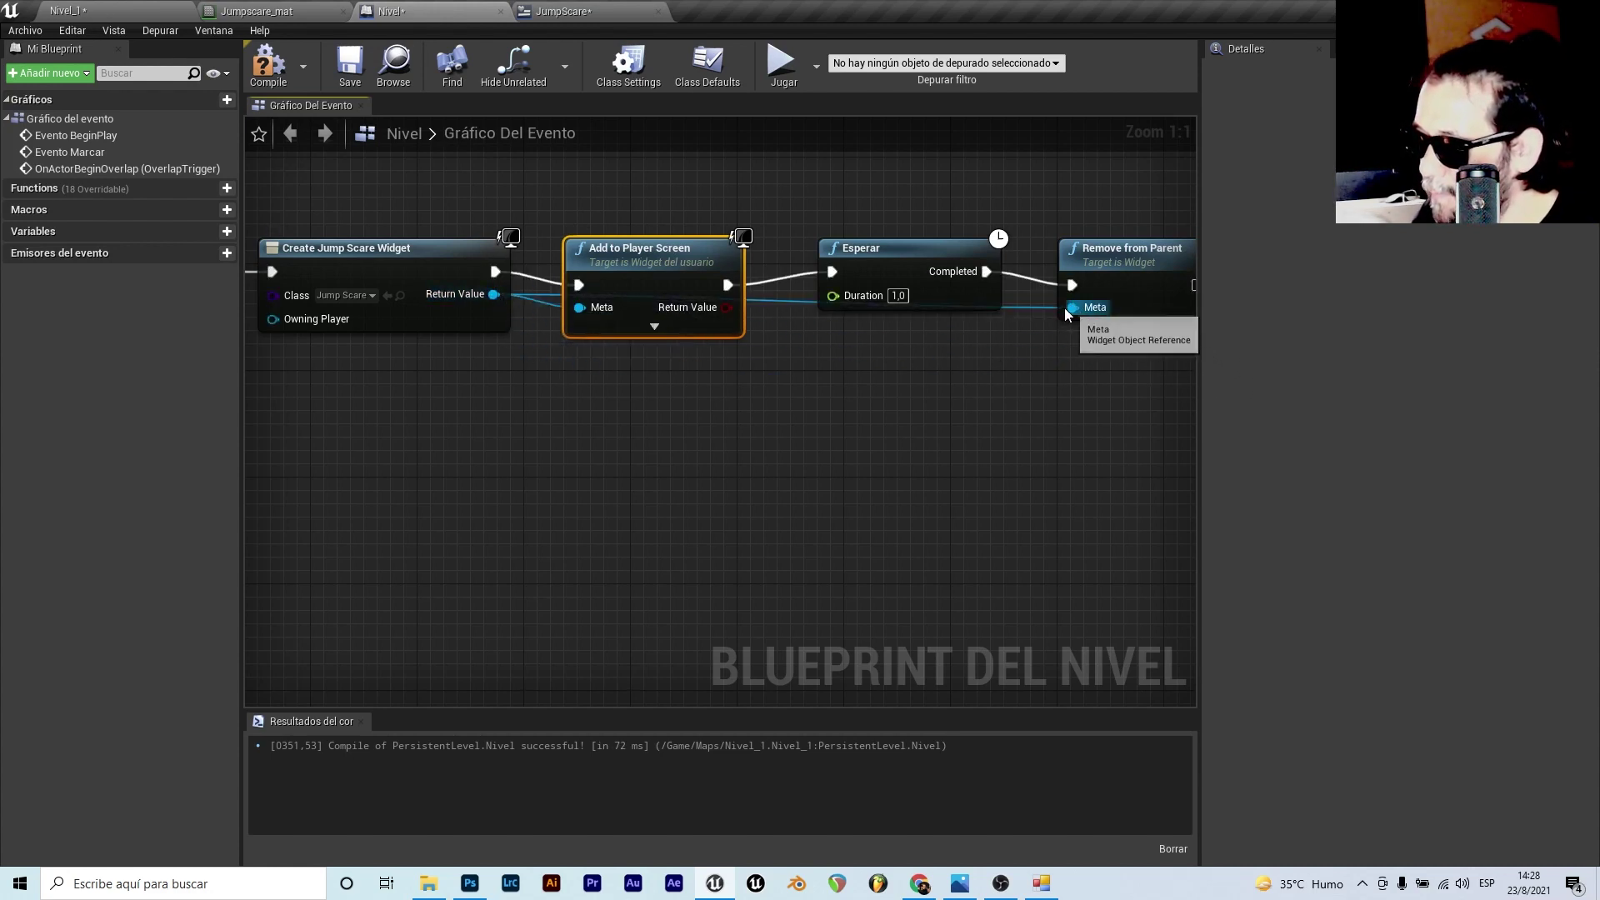
{"action": "double_click", "coordinate": [784, 305]}
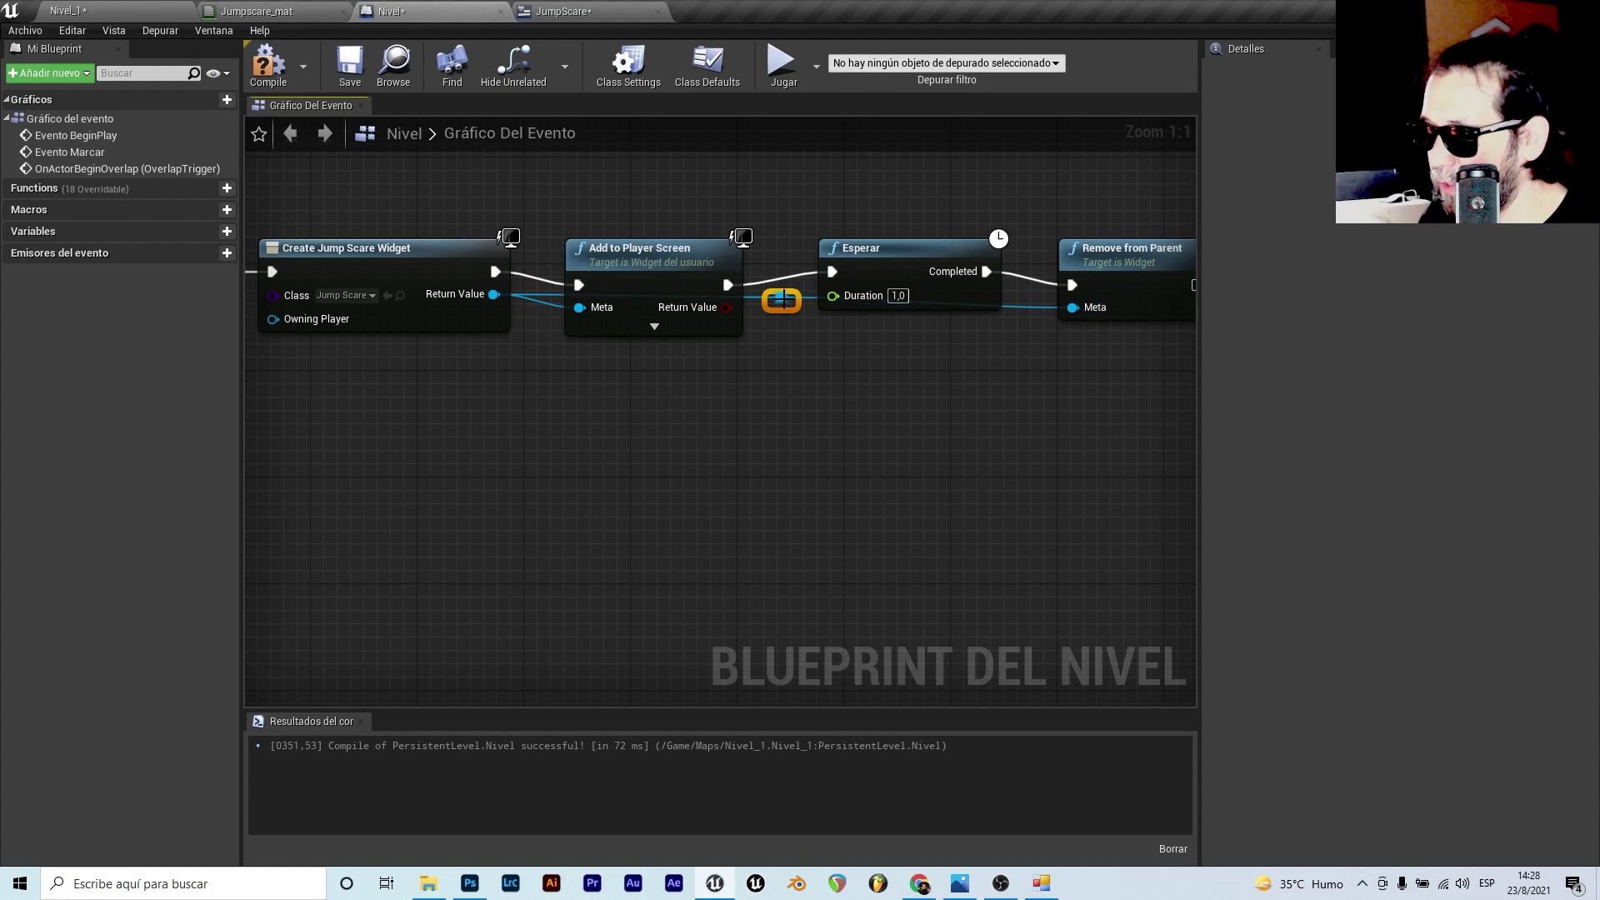
{"action": "left_click_drag", "start_coordinate": [790, 307], "coordinate": [579, 419]}
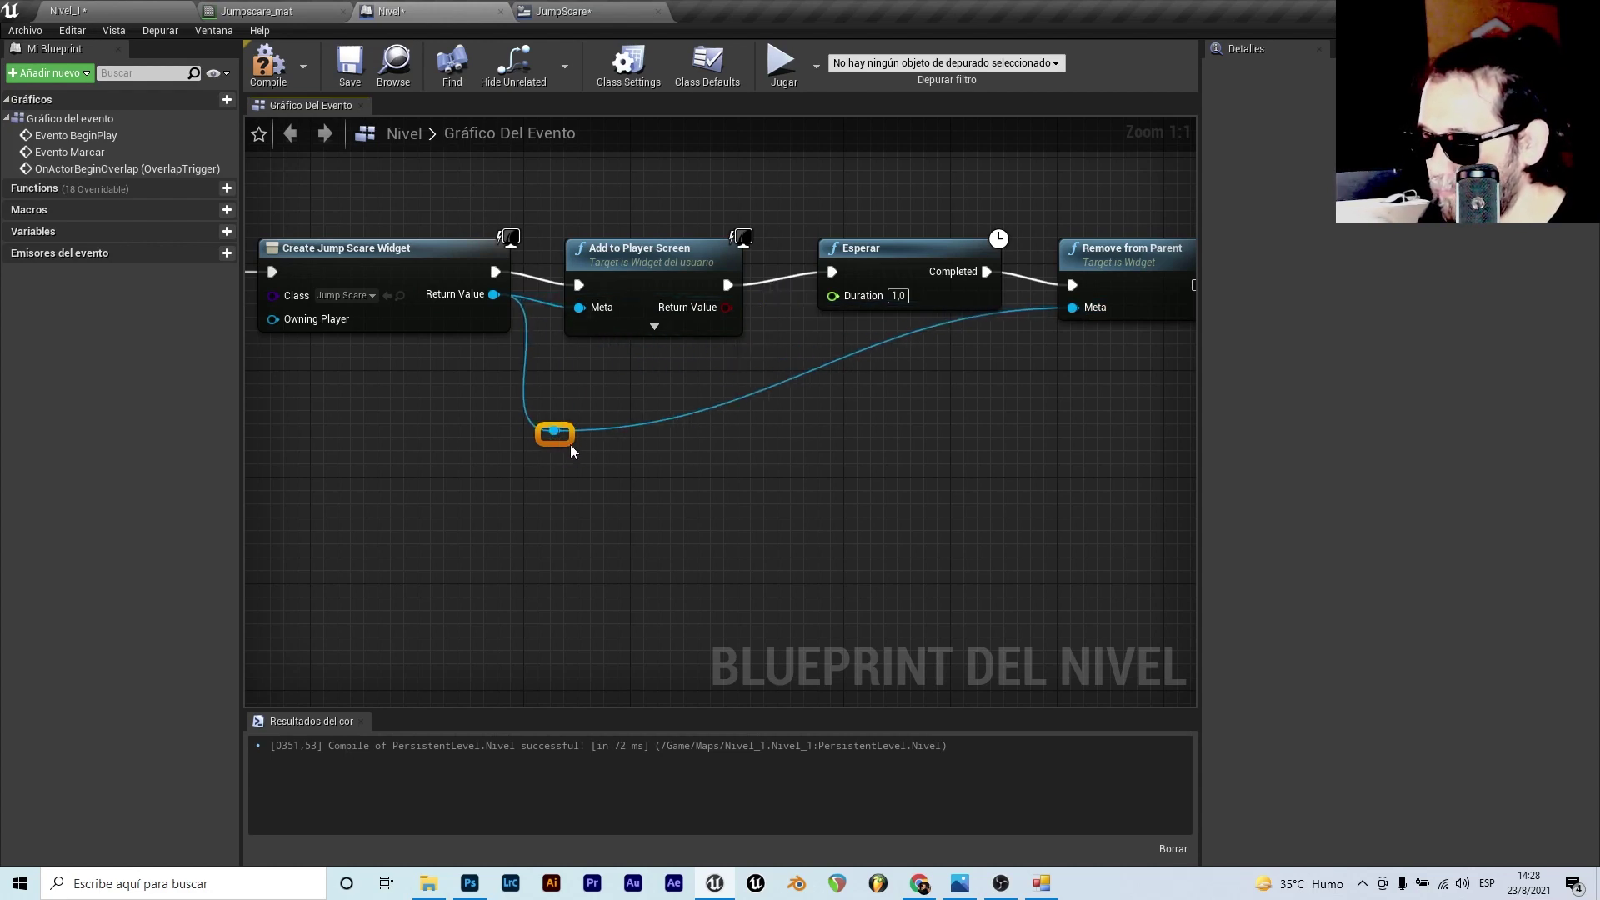
{"action": "double_click", "coordinate": [872, 340]}
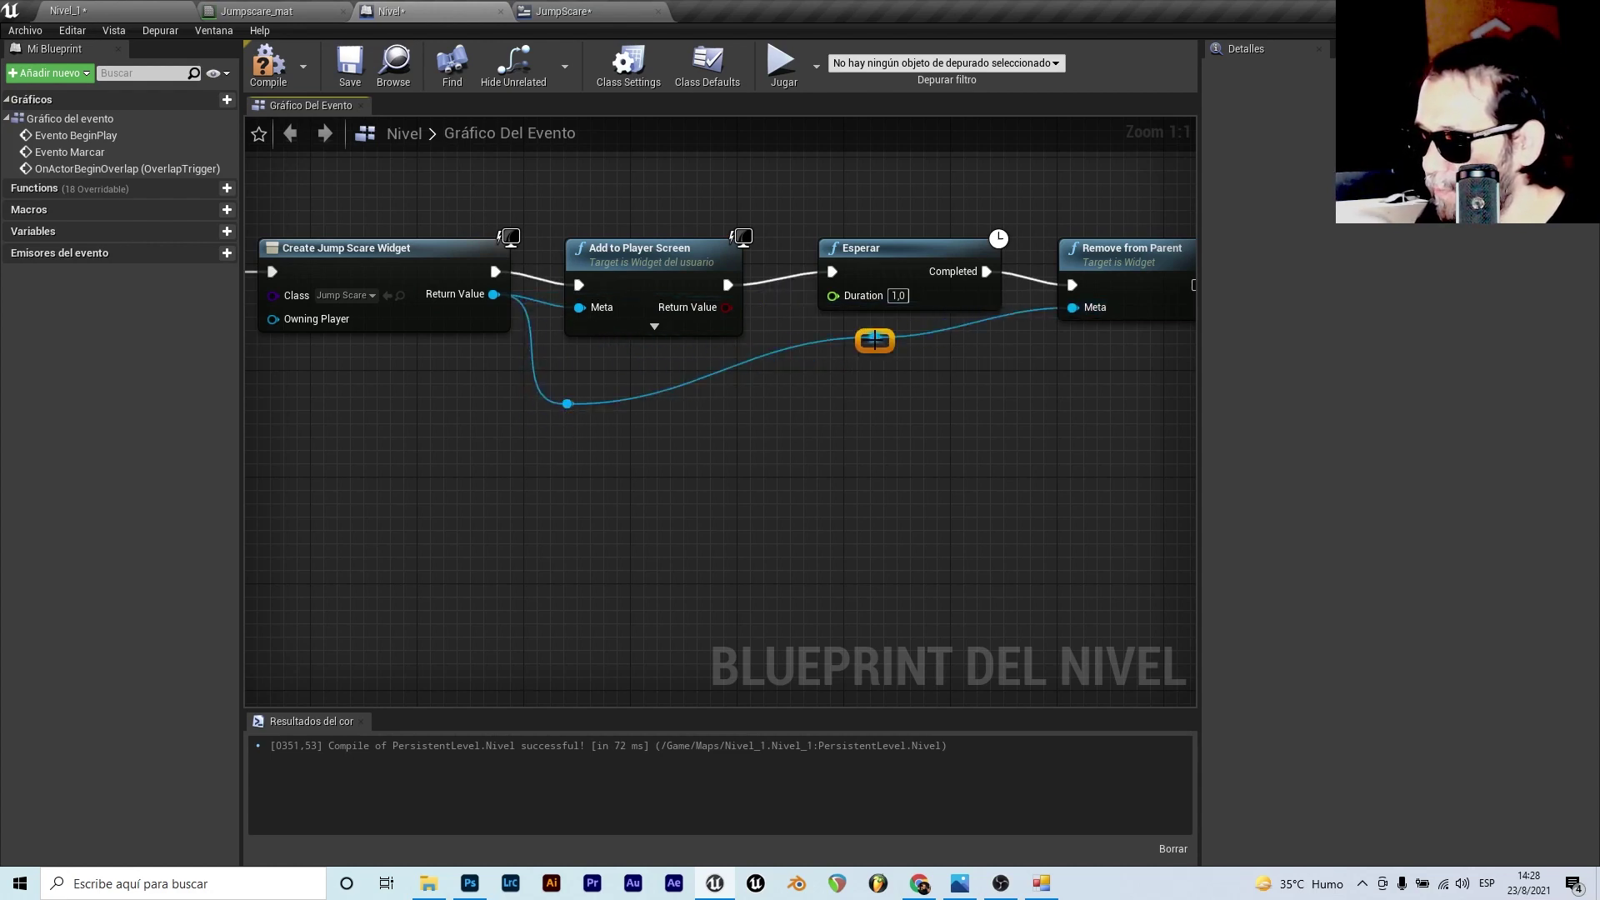
{"action": "left_click_drag", "start_coordinate": [873, 342], "coordinate": [928, 405]}
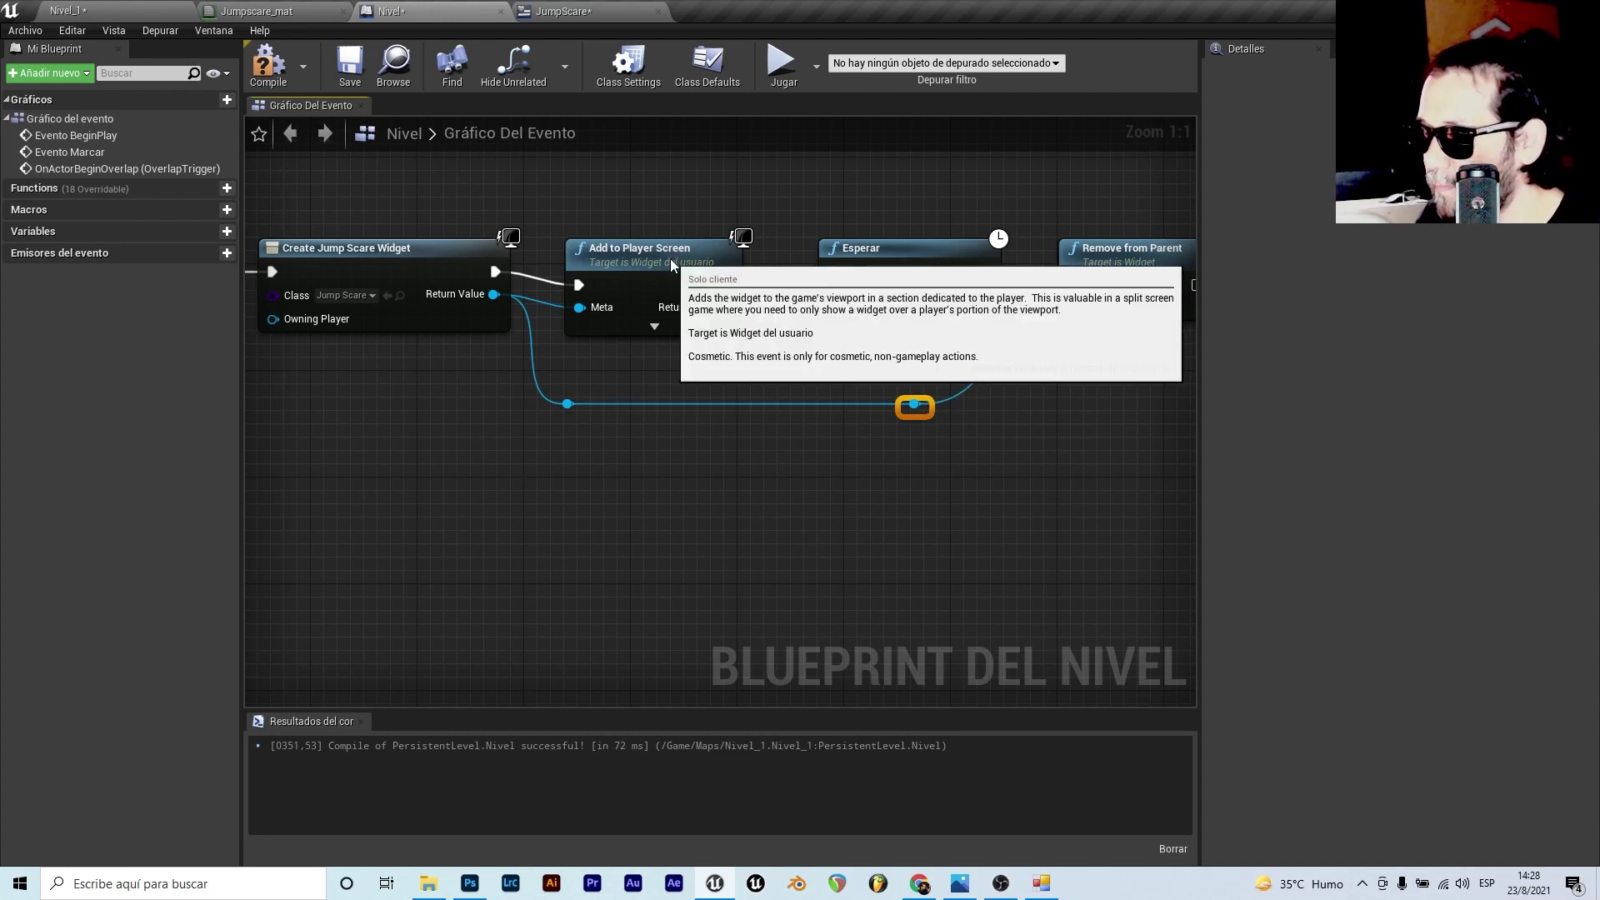
{"action": "left_click_drag", "start_coordinate": [665, 251], "coordinate": [677, 236]}
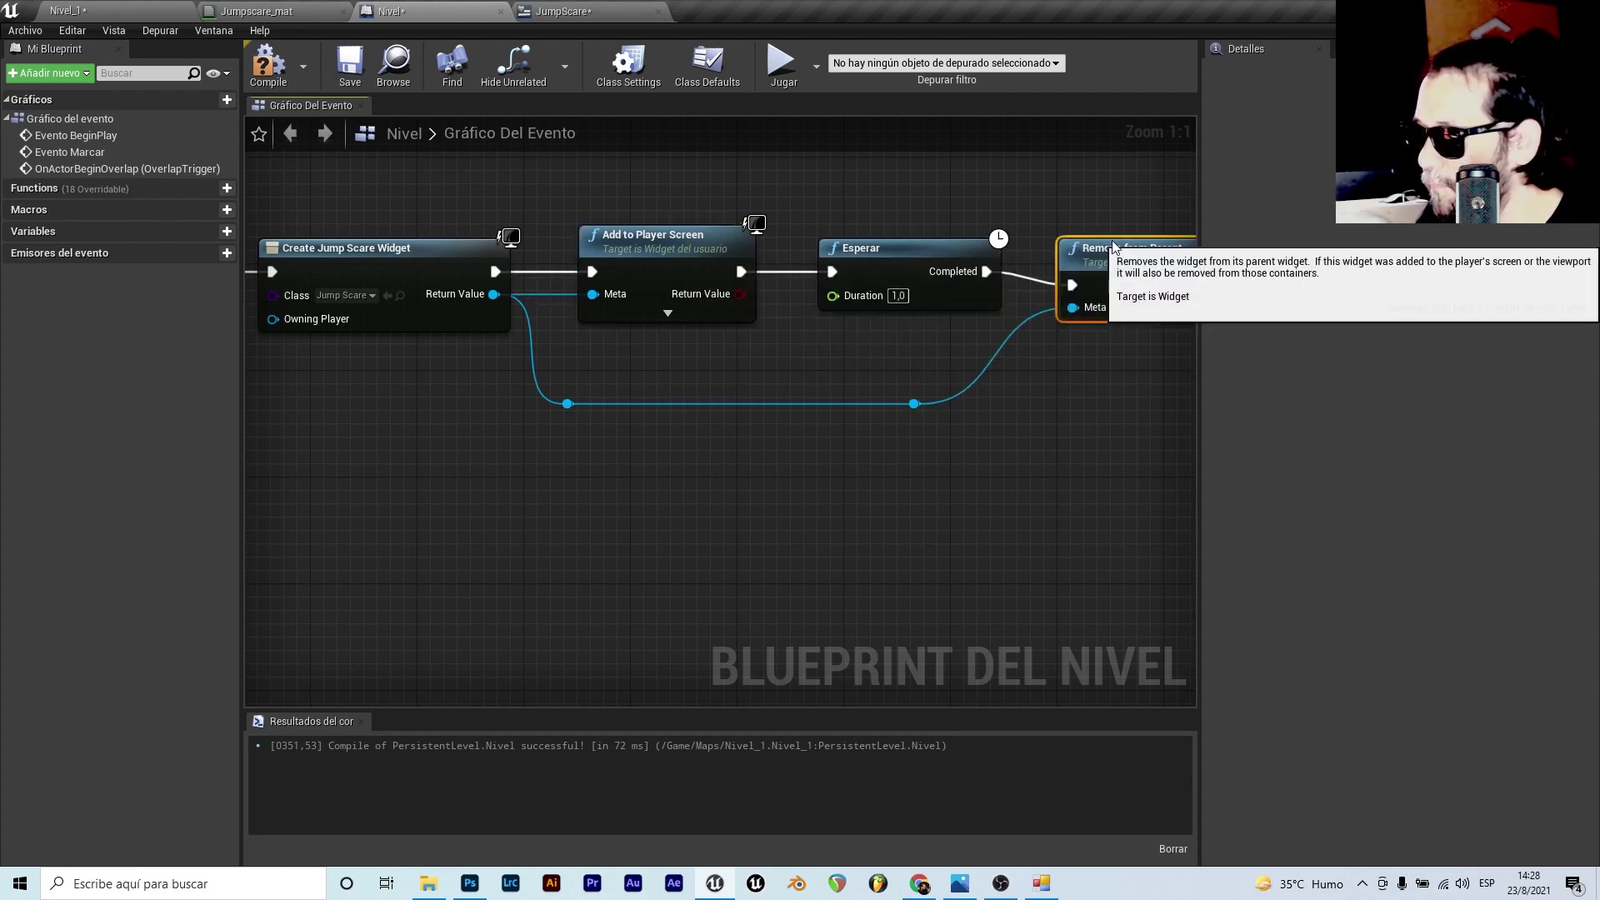
{"action": "left_click_drag", "start_coordinate": [1125, 250], "coordinate": [1126, 236]}
- Play the level, walk into the trigger to see the jumpscare image, then stop playing
{"action": "left_click", "coordinate": [79, 11]}
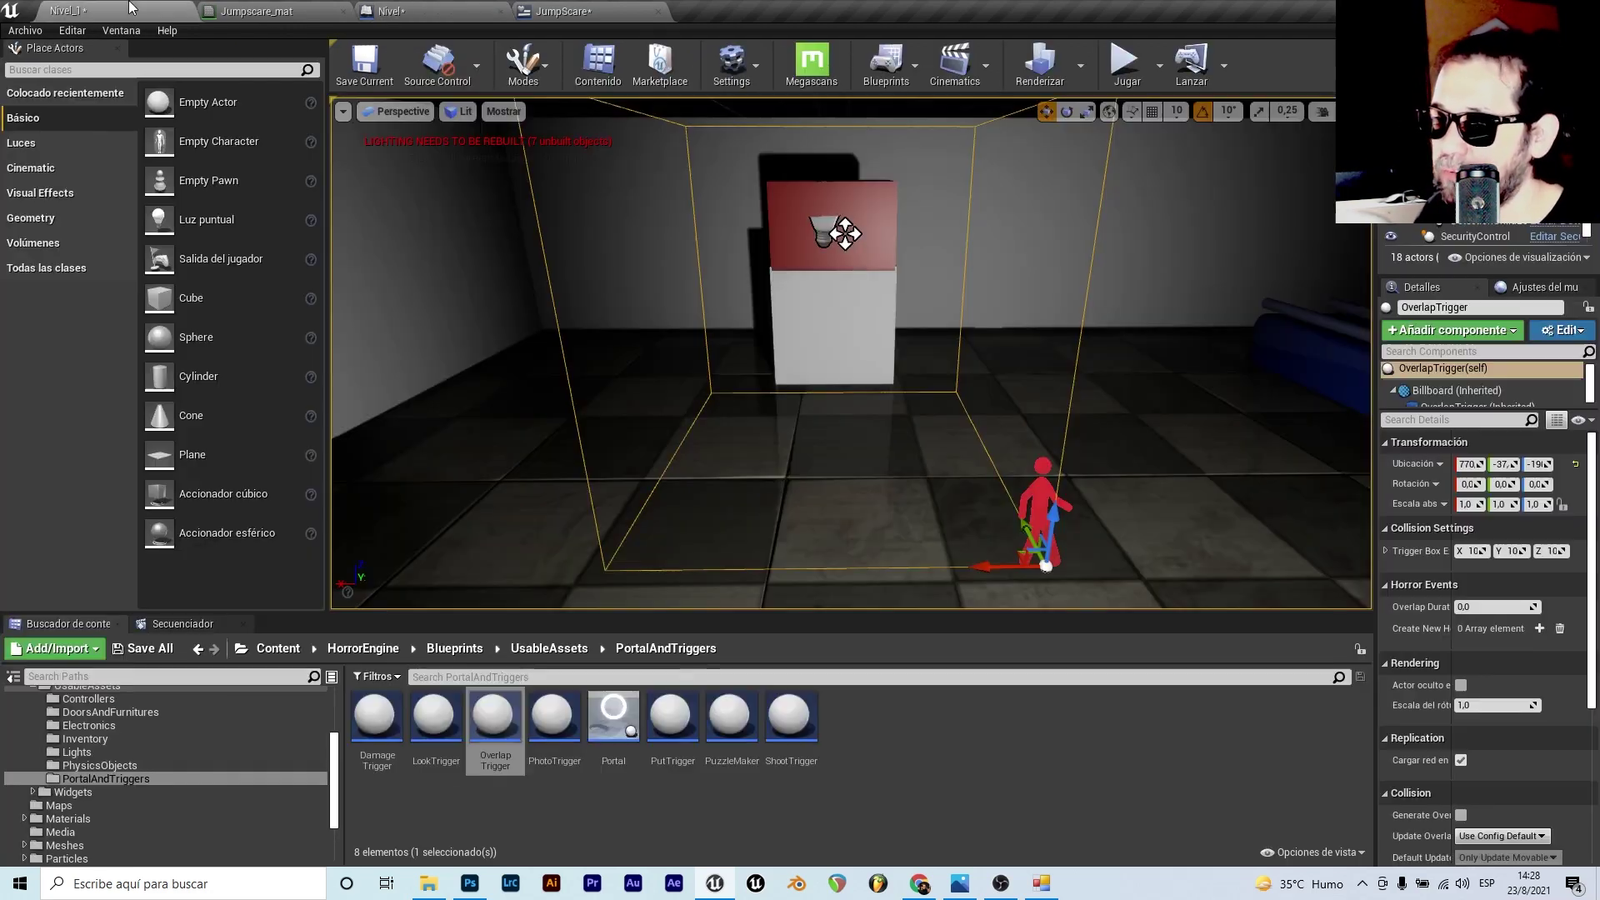
{"action": "left_click", "coordinate": [1124, 73]}
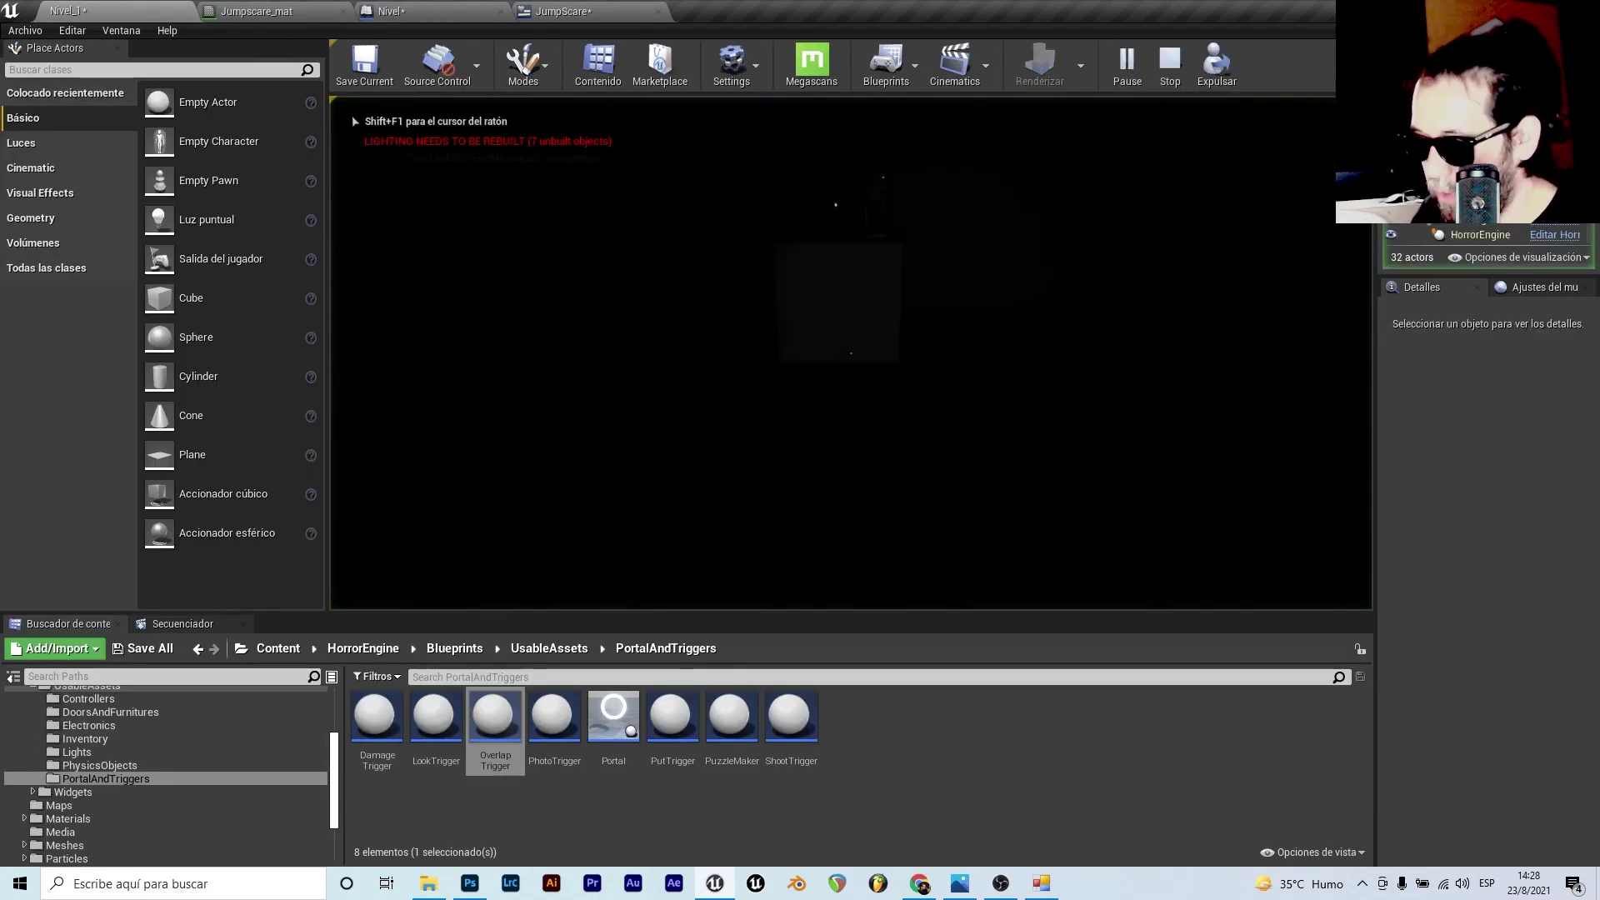
{"action": "key", "text": "w"}
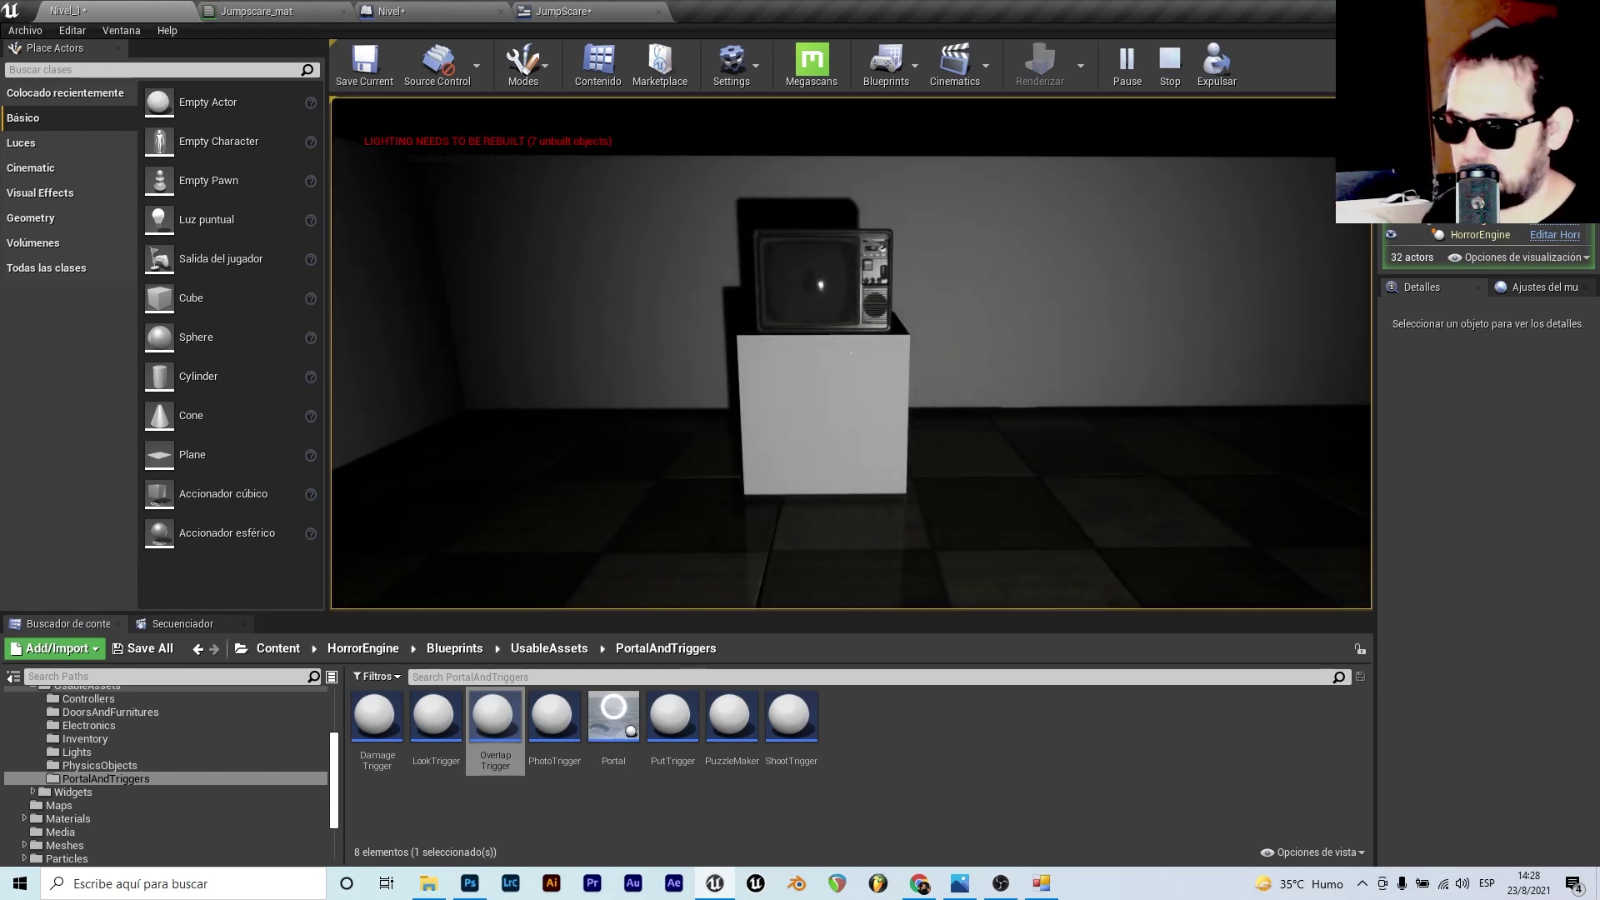
{"action": "key", "text": "Escape"}
{"action": "left_click", "coordinate": [613, 8]}
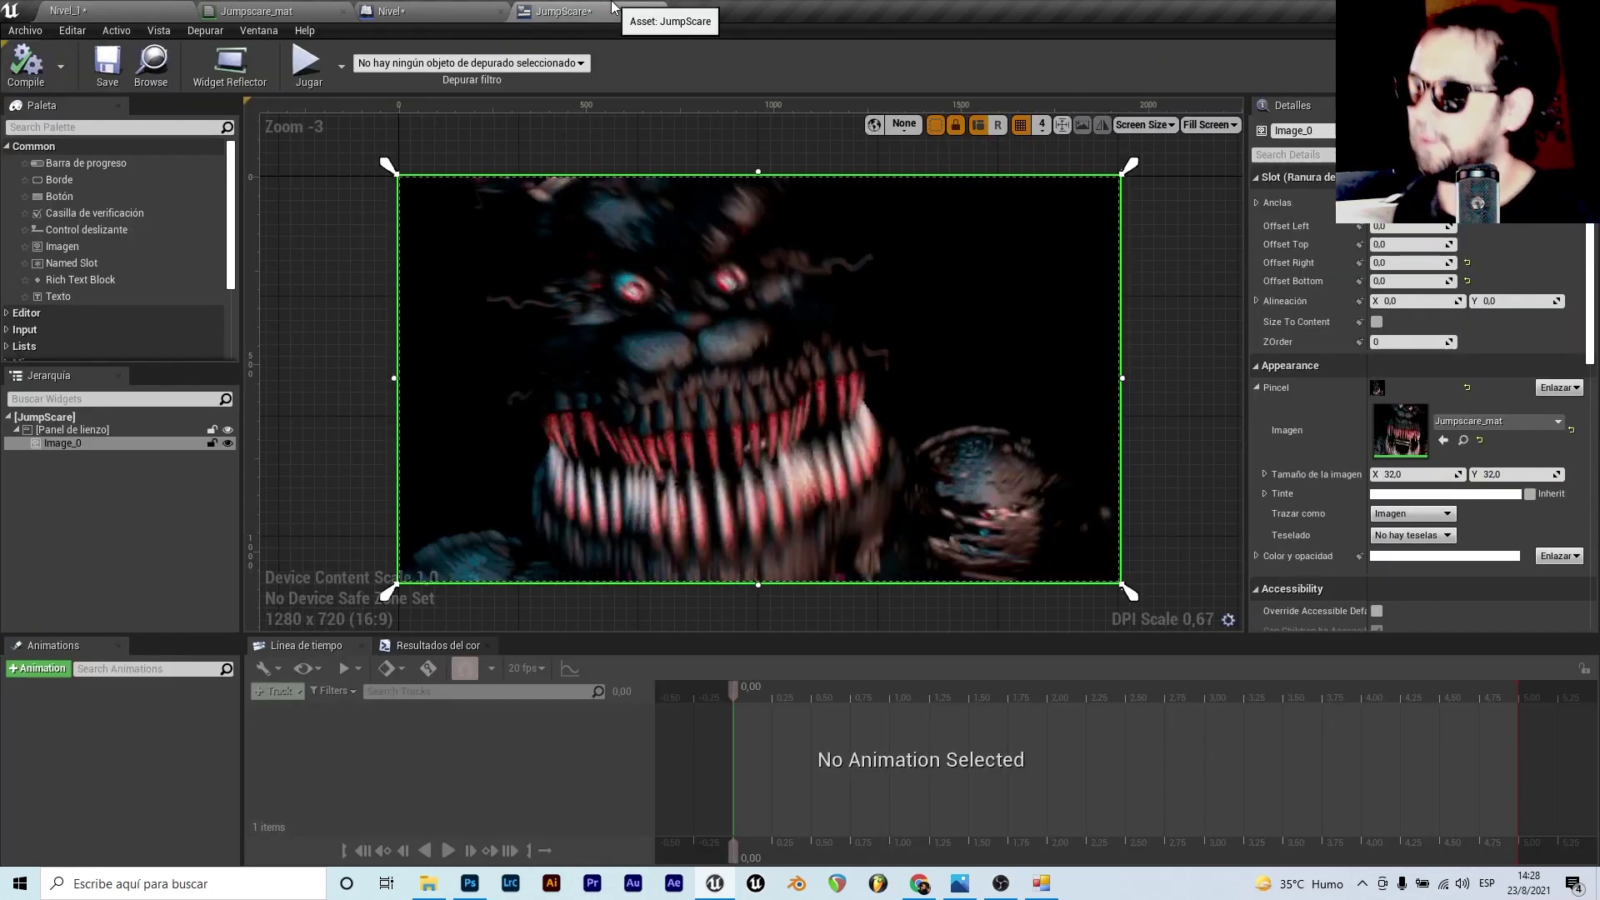
{"action": "left_click", "coordinate": [404, 11]}
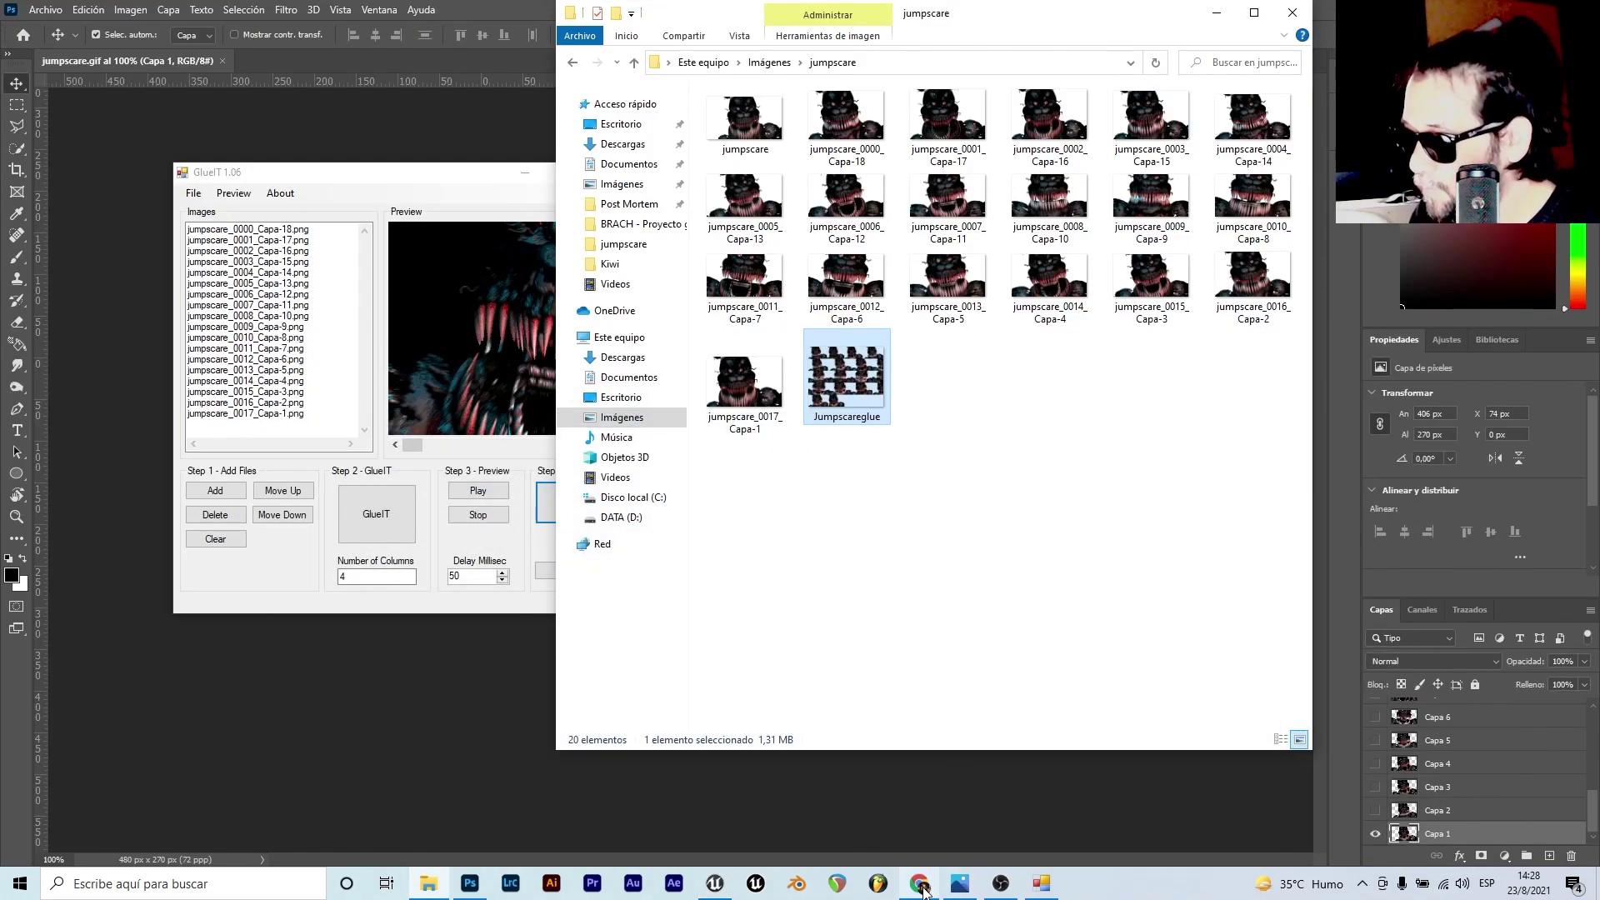
- Go to freesound.org in a new Chrome tab
{"action": "left_click", "coordinate": [922, 886]}
{"action": "left_click", "coordinate": [421, 17]}
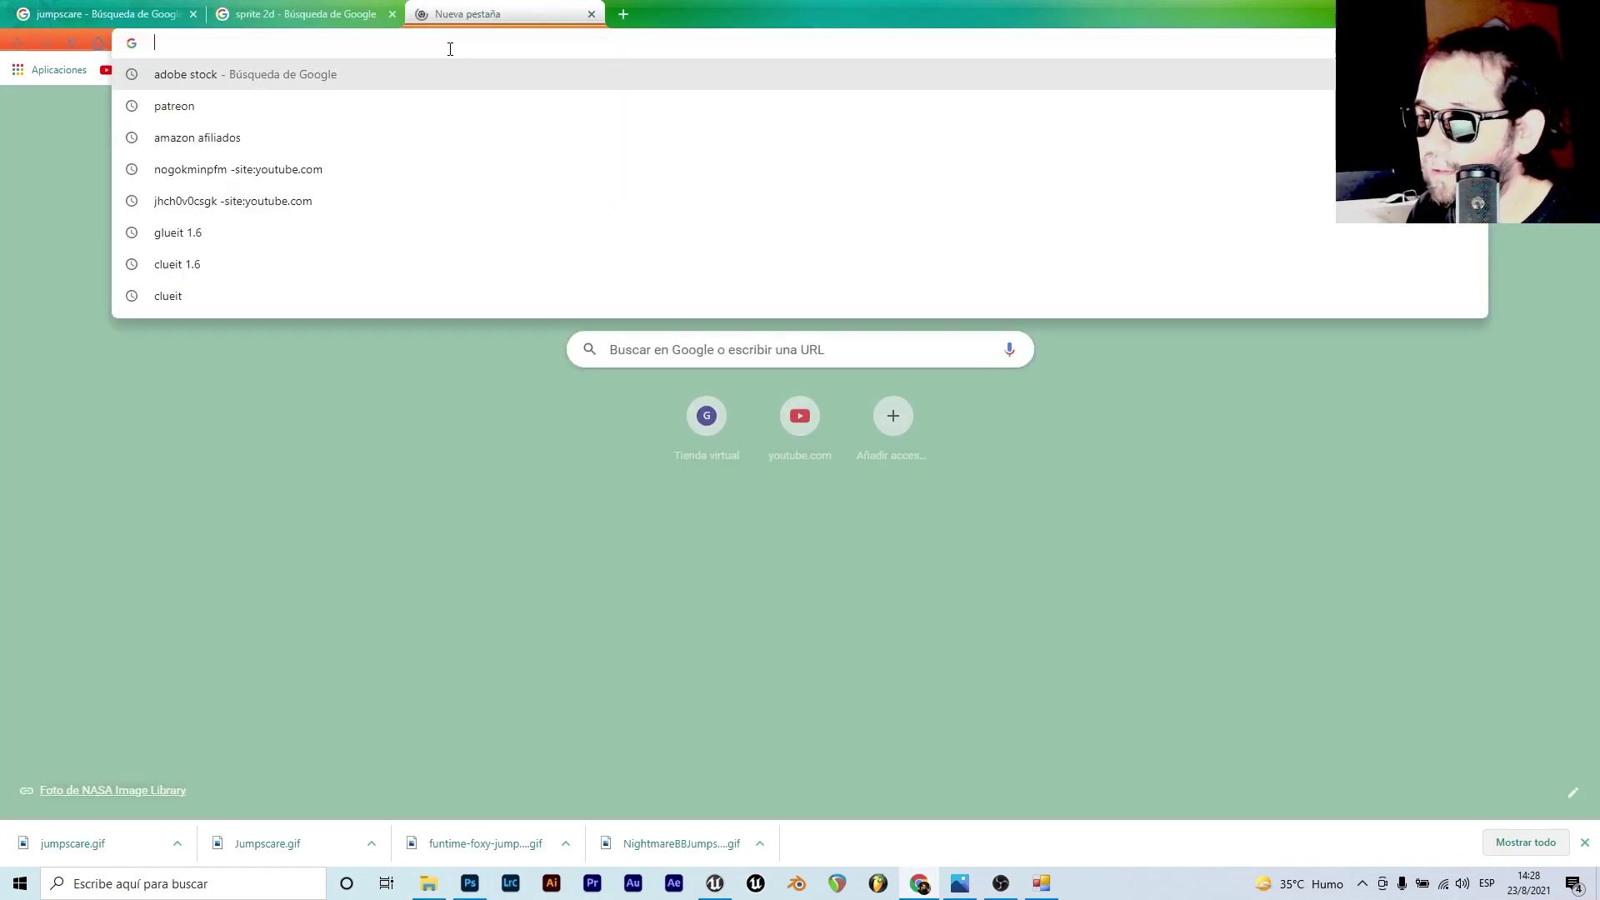
{"action": "type", "text": "free"}
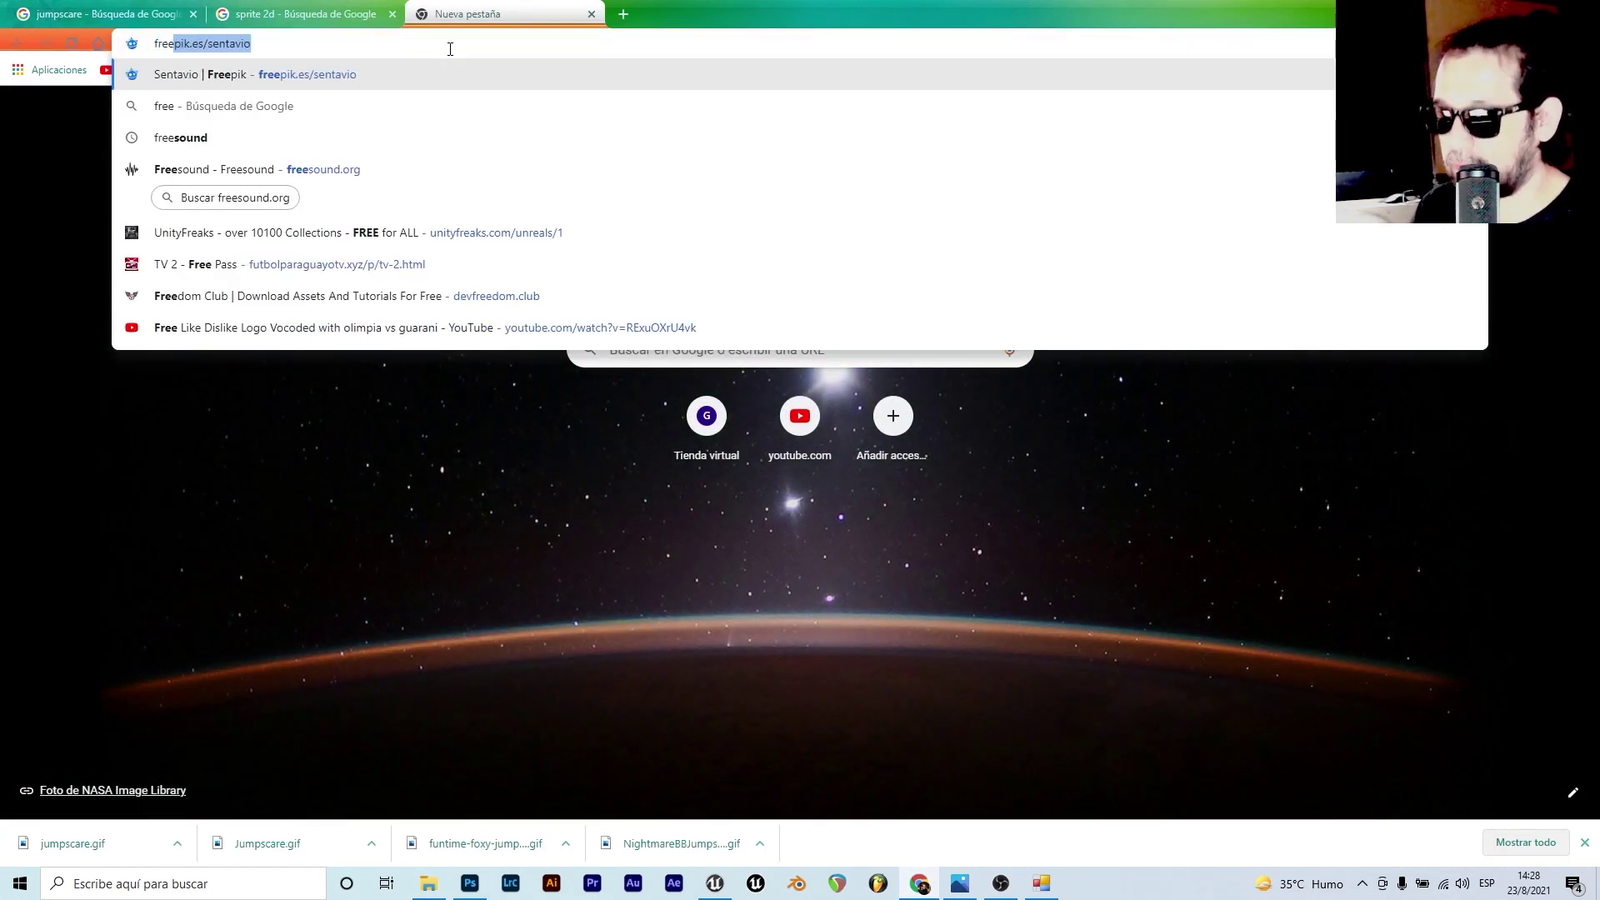
{"action": "type", "text": "sou"}
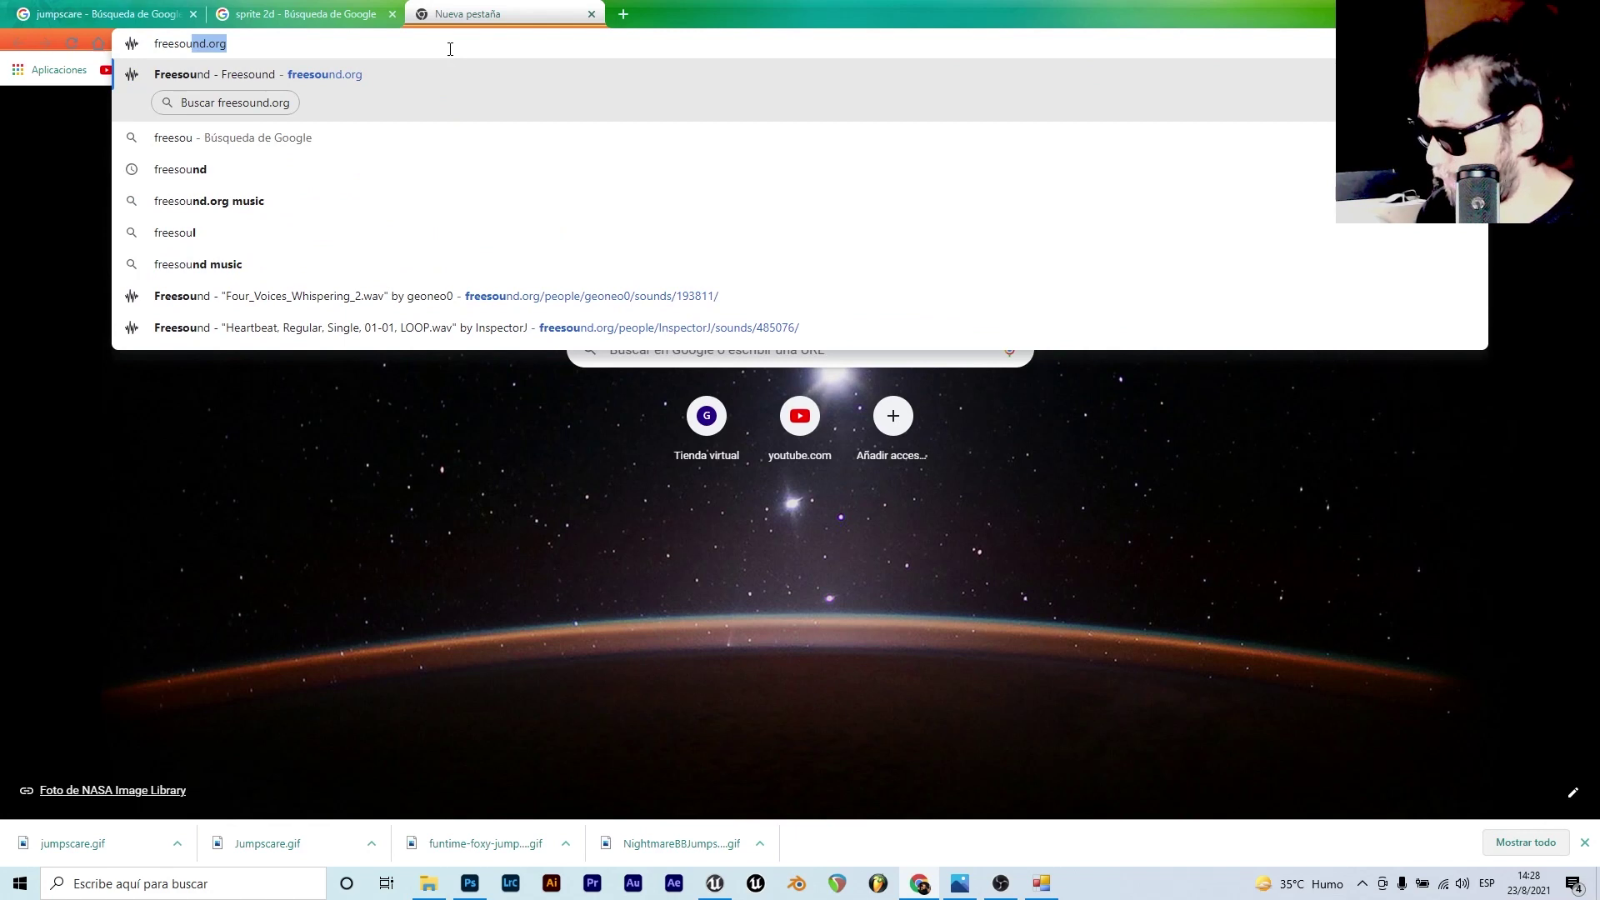
{"action": "key", "text": "Return"}
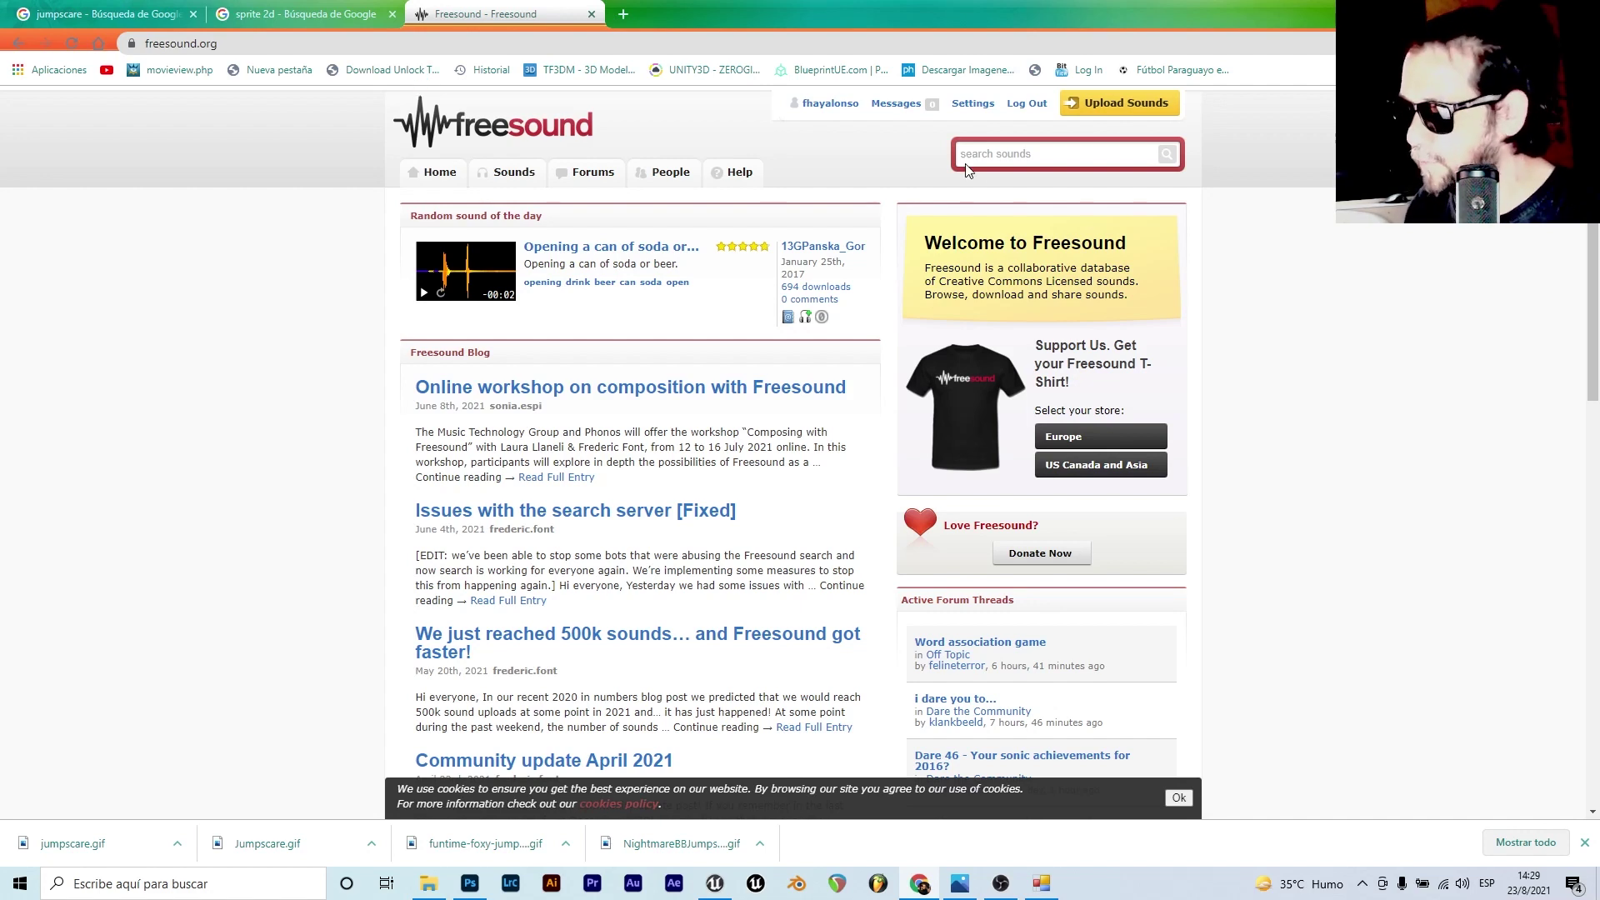
- Search Freesound for jumpscare and download the Intense Jumpscare Ogg file
{"action": "left_click", "coordinate": [1017, 150]}
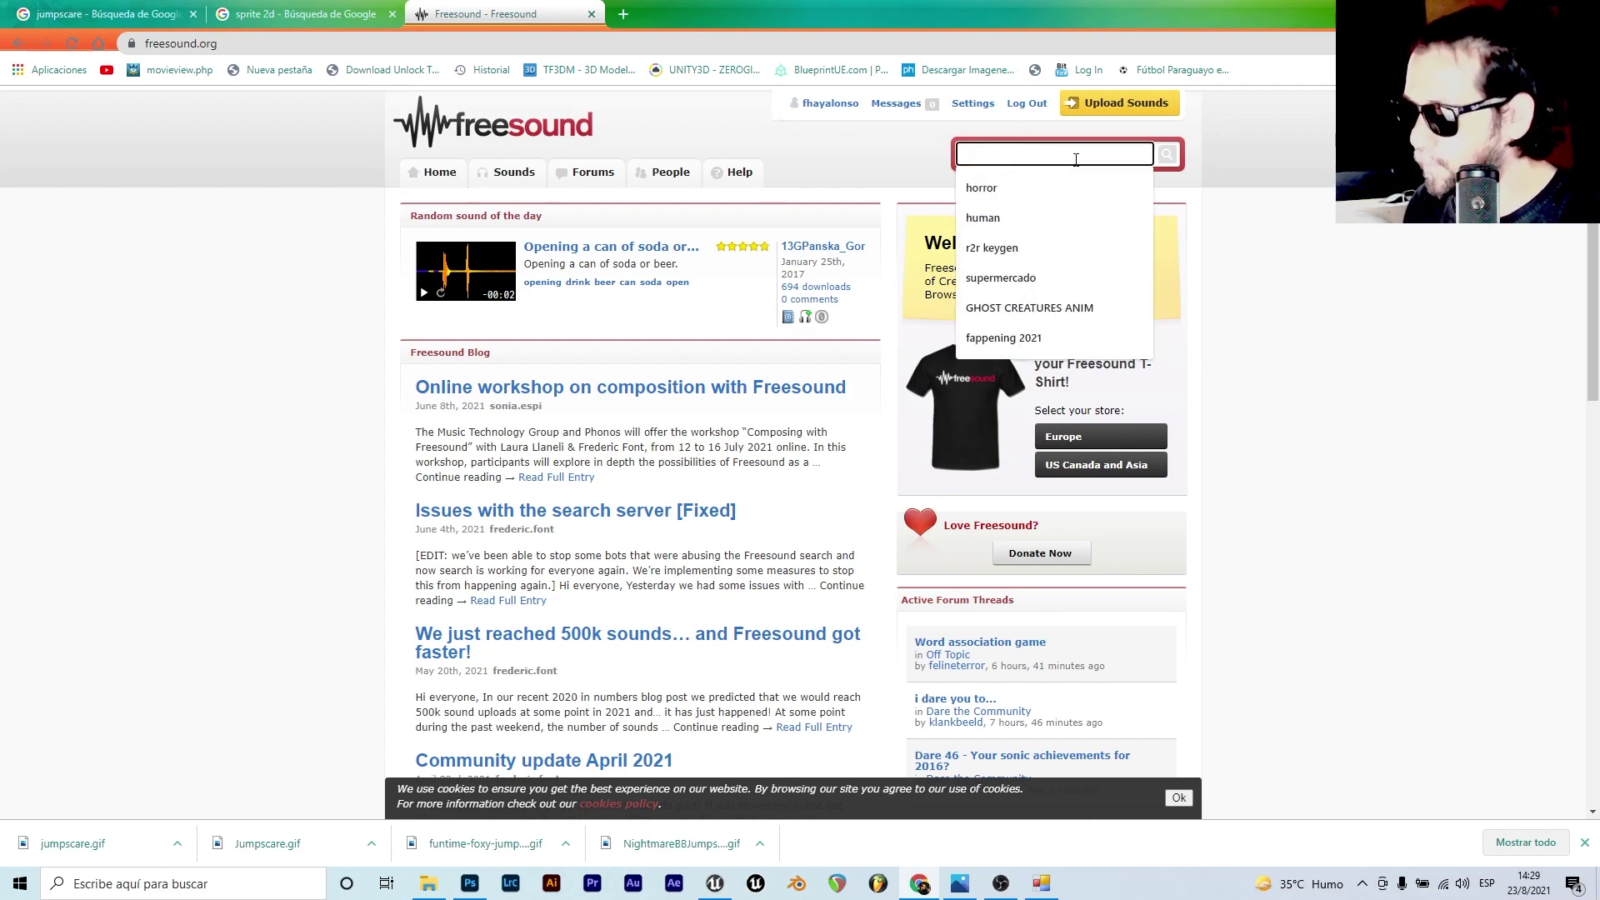
{"action": "type", "text": "ju"}
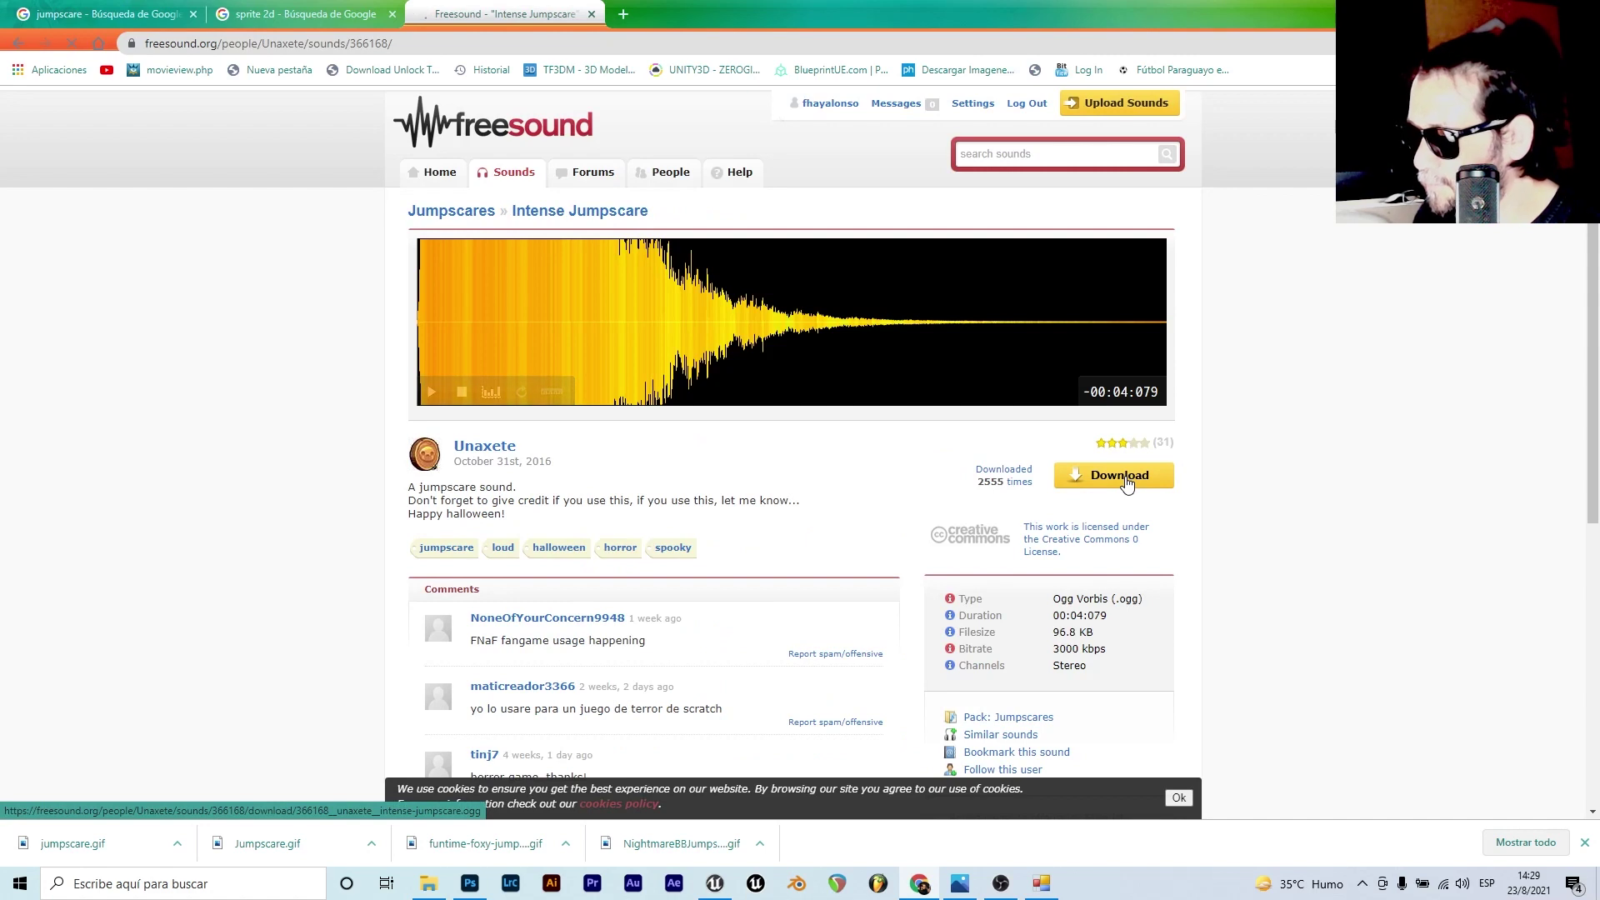
{"action": "left_click", "coordinate": [1126, 477]}
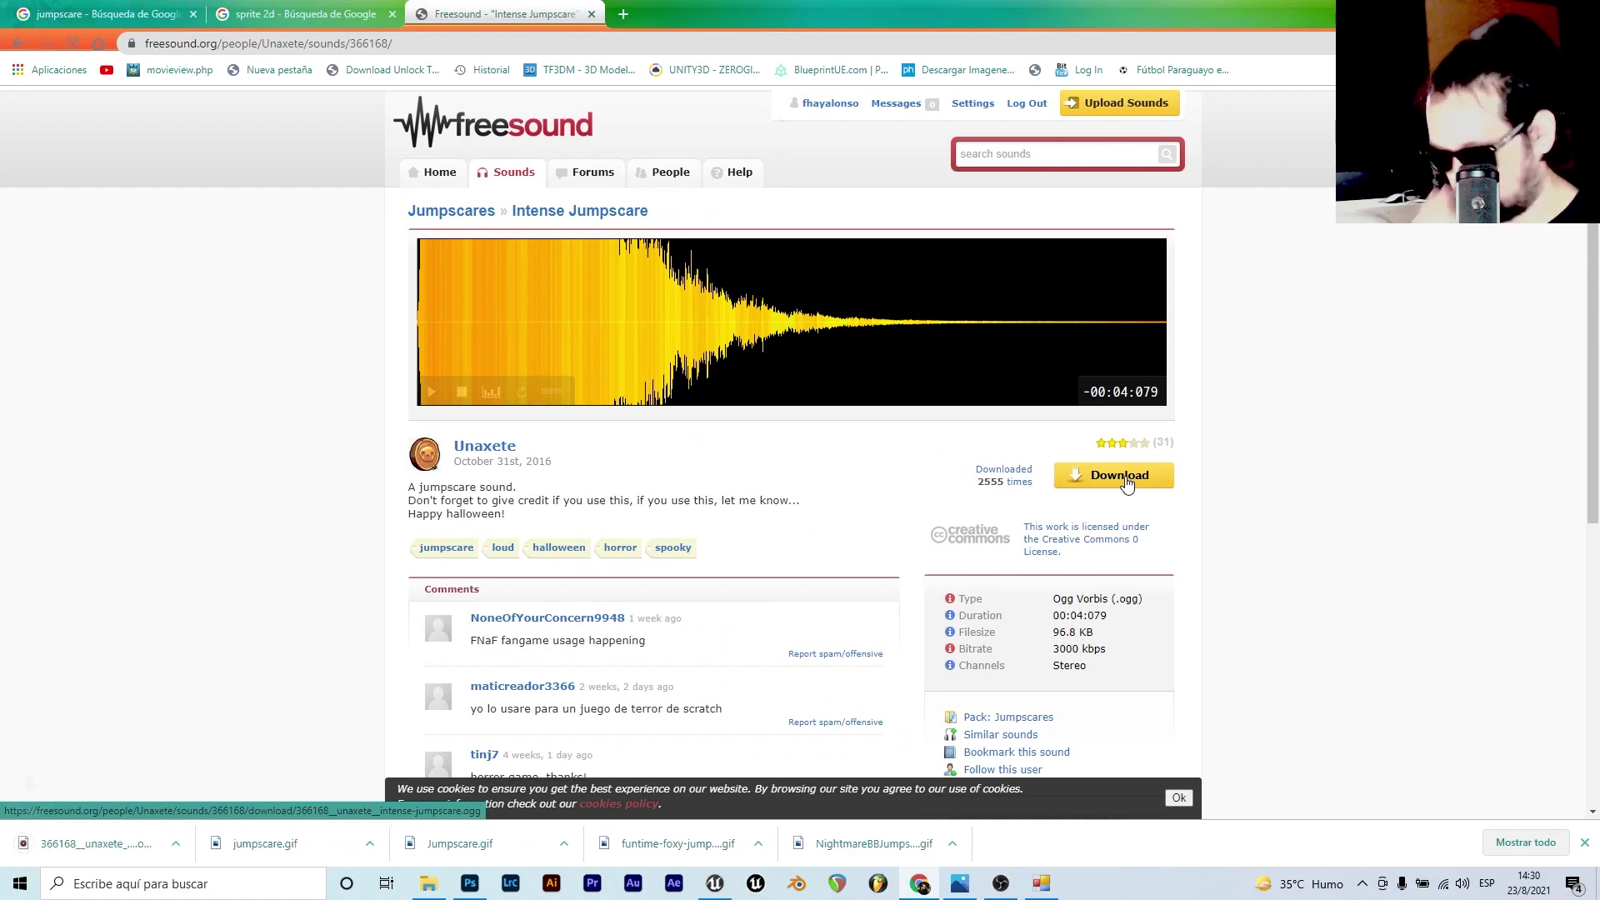
- Show the downloaded 366168 file in Descargas and rename it to jumpscareSound
{"action": "left_click", "coordinate": [177, 843]}
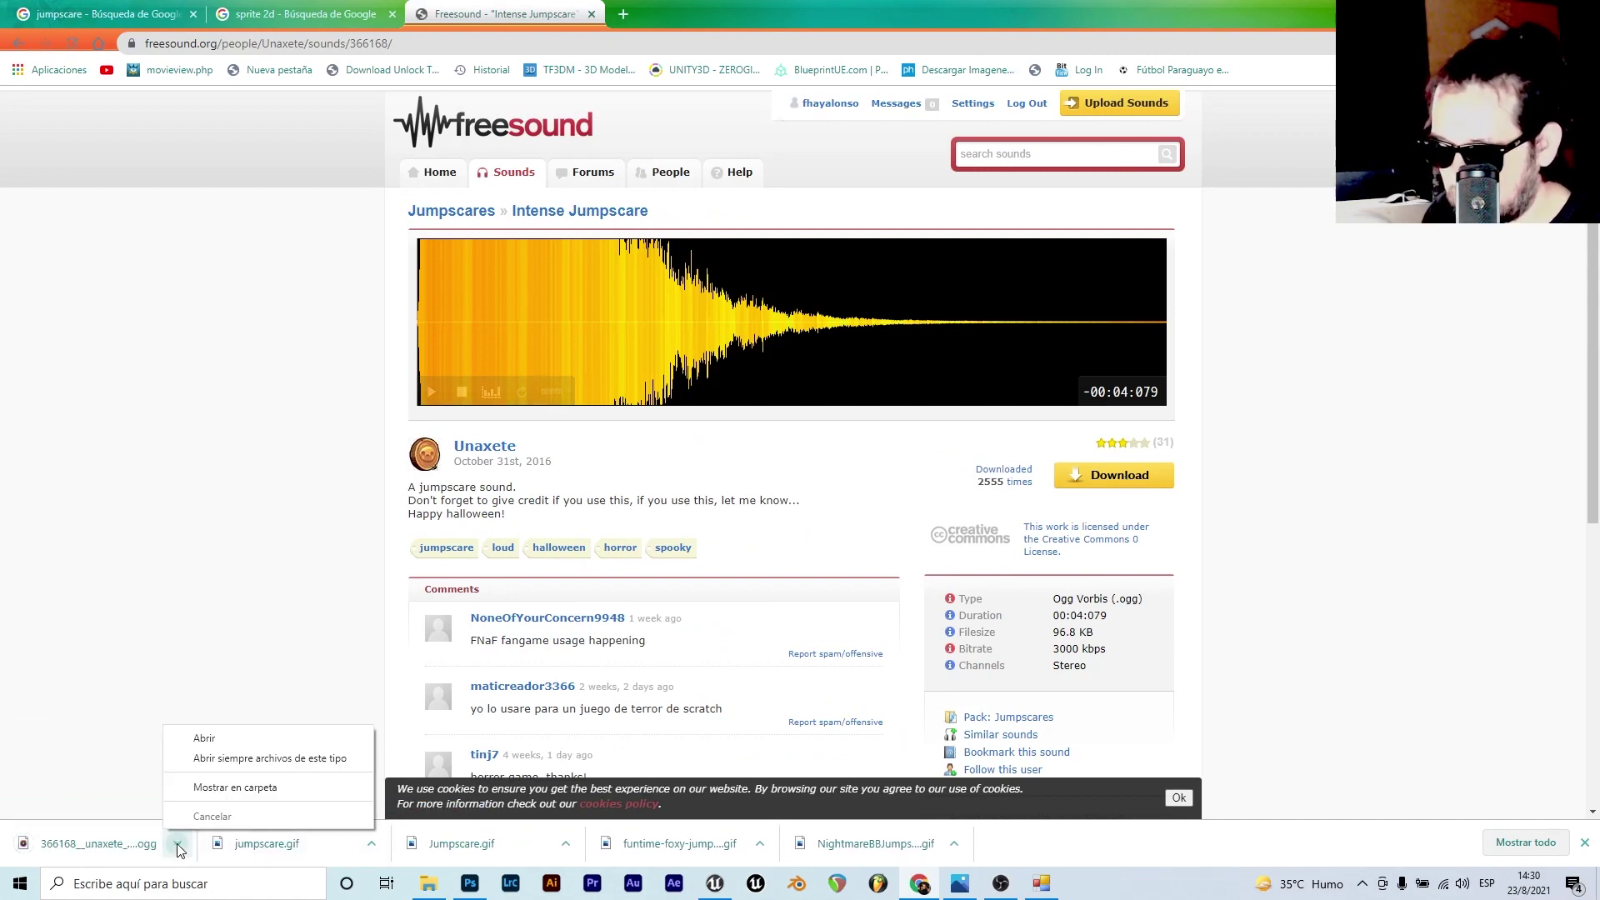
{"action": "left_click", "coordinate": [216, 787]}
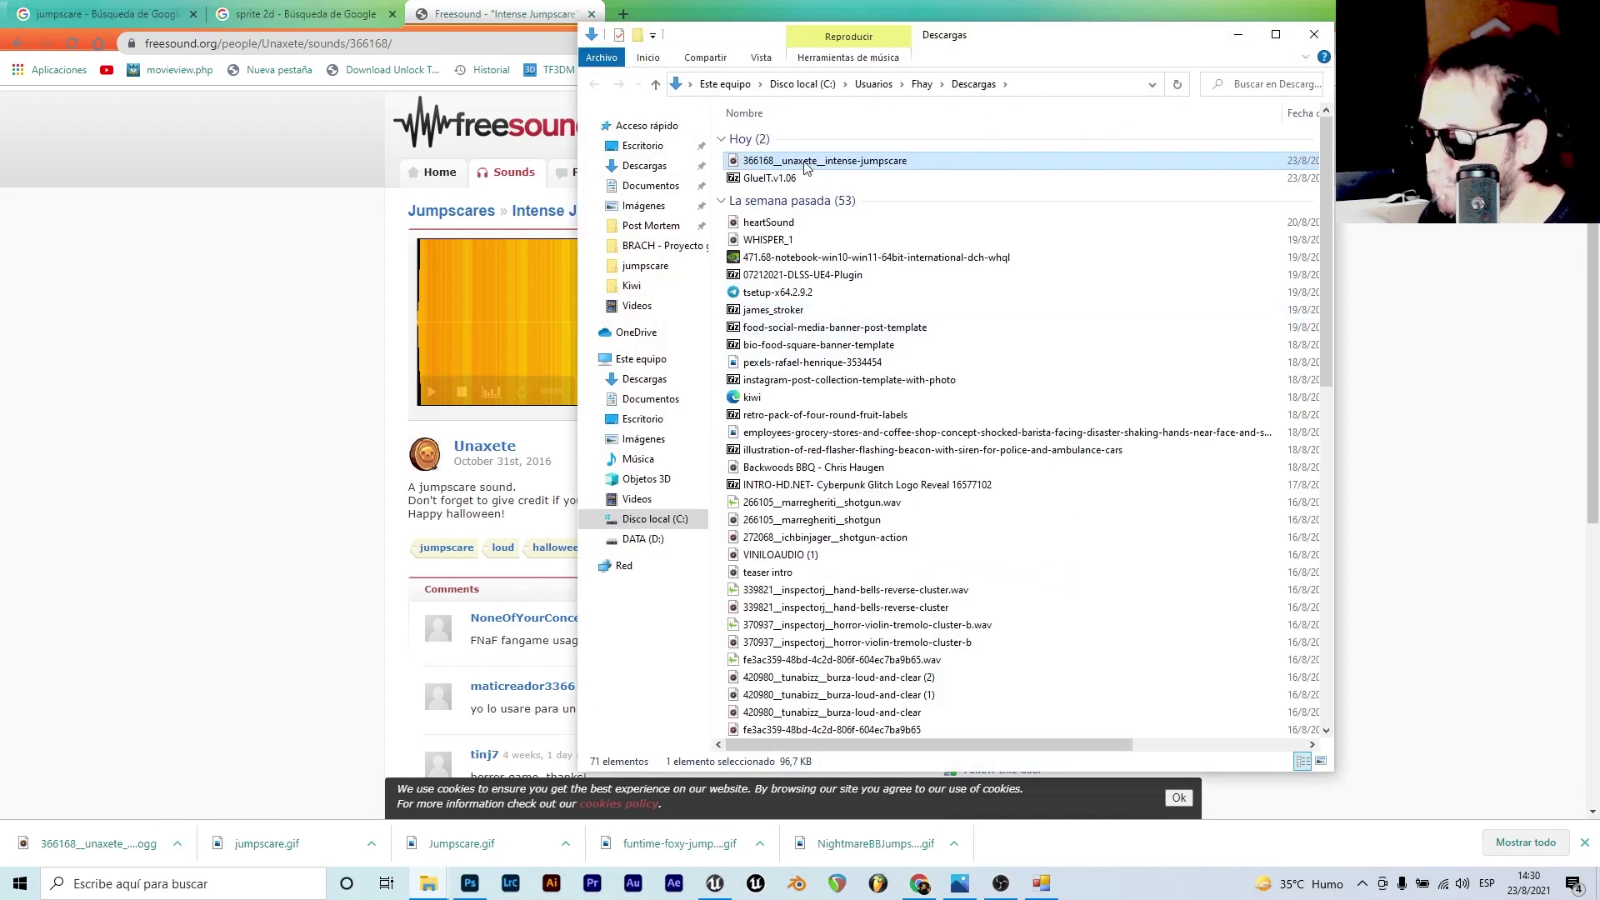
{"action": "left_click", "coordinate": [748, 150]}
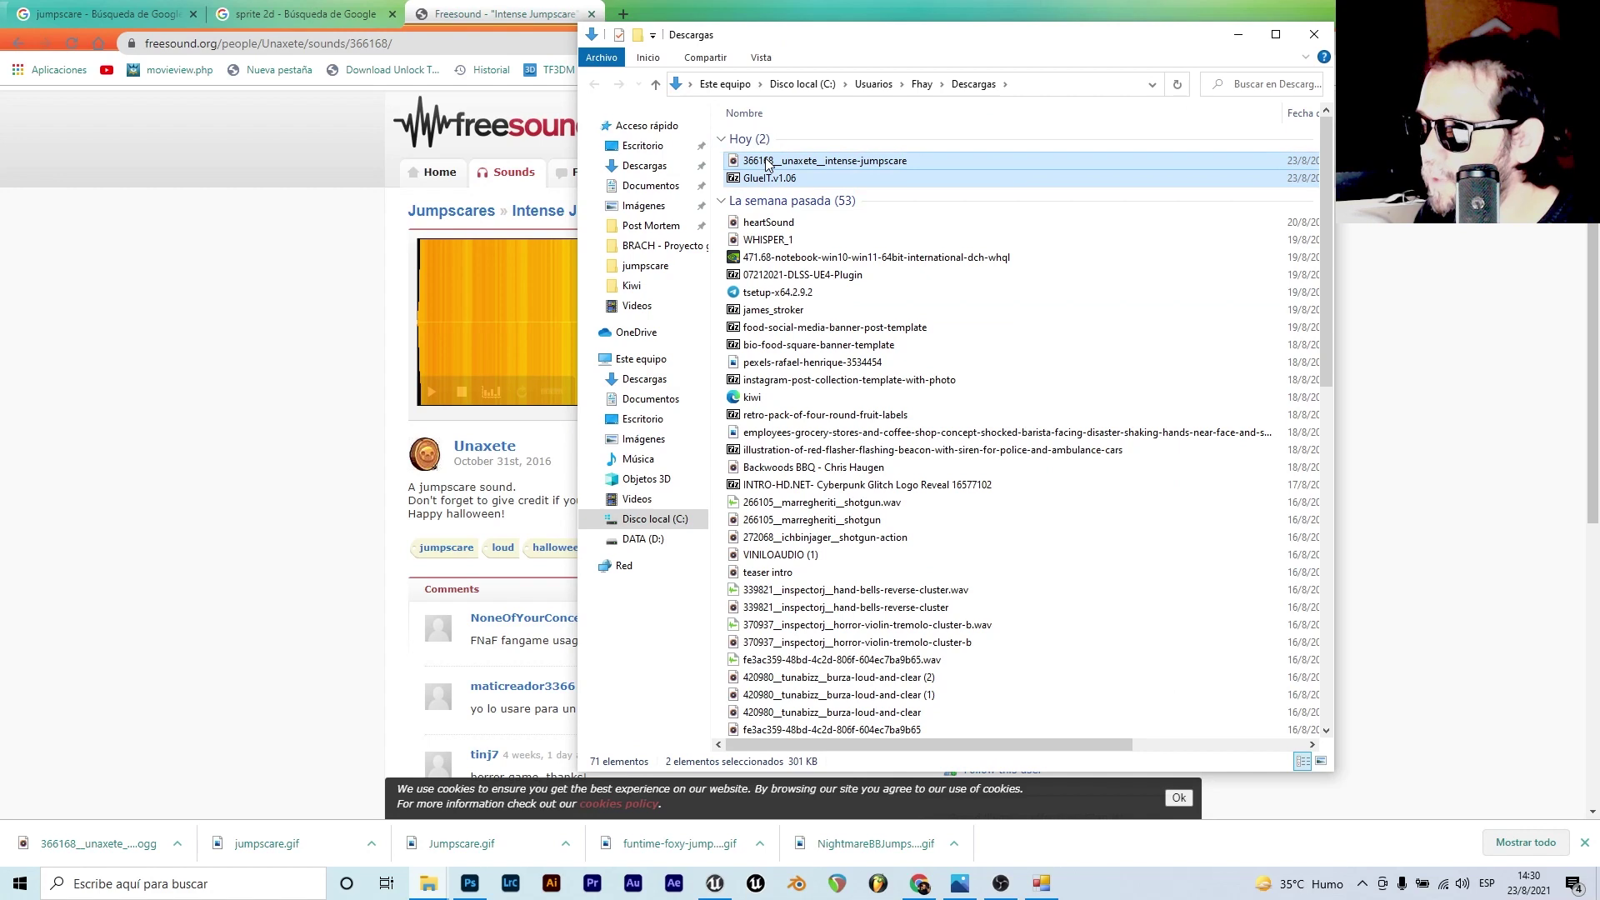
{"action": "right_click", "coordinate": [766, 160]}
{"action": "left_click", "coordinate": [1039, 353]}
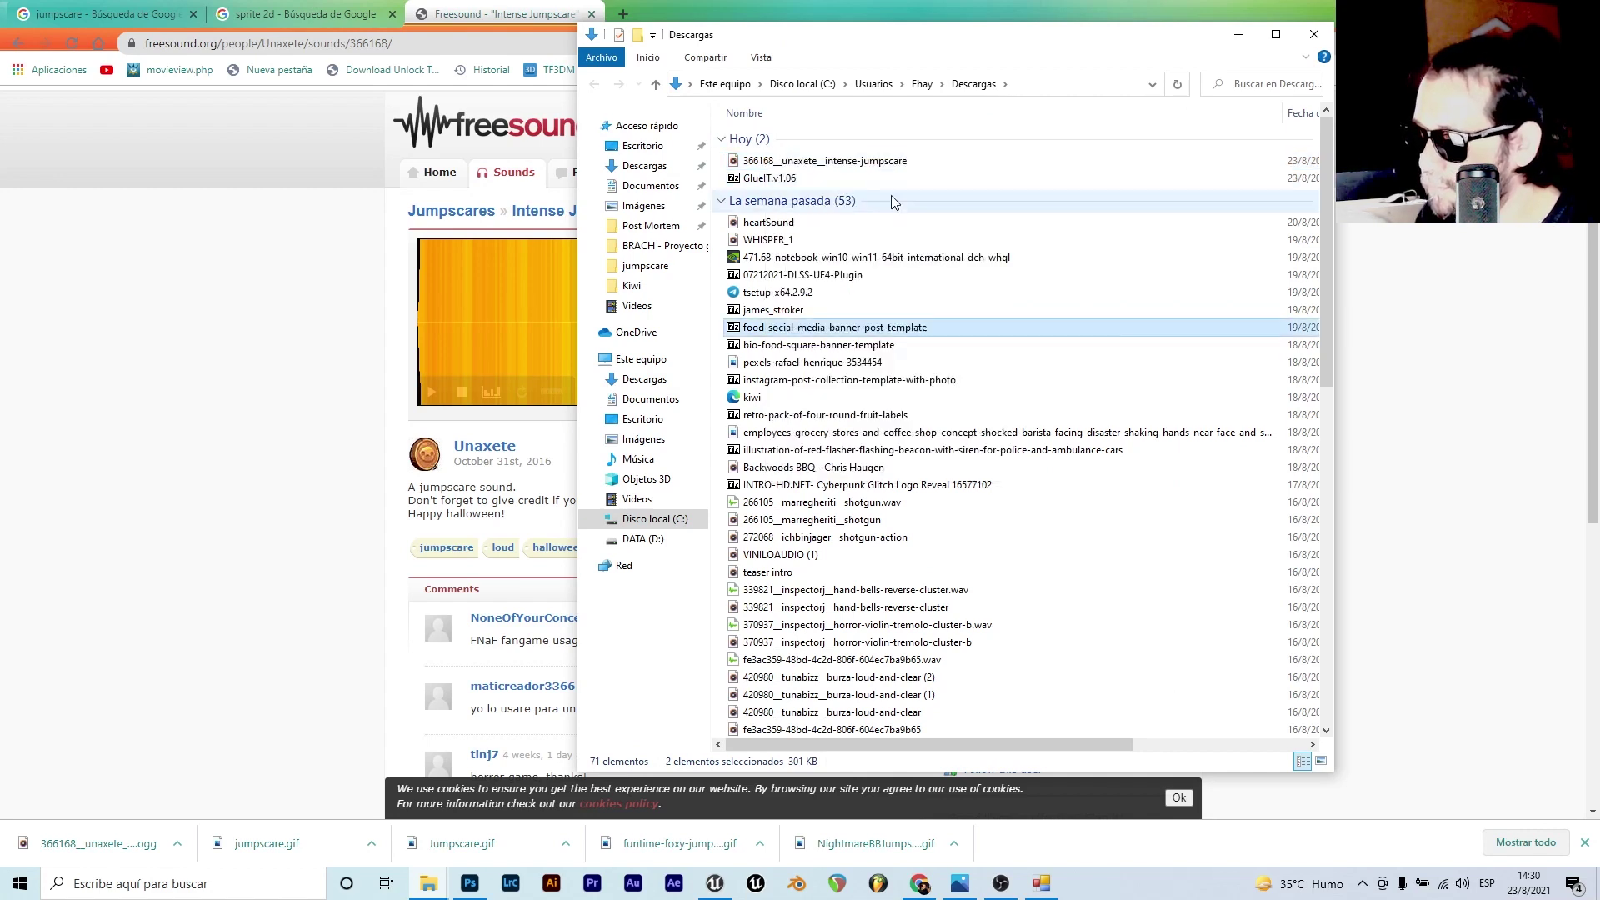
{"action": "left_click", "coordinate": [822, 167]}
{"action": "right_click", "coordinate": [821, 167]}
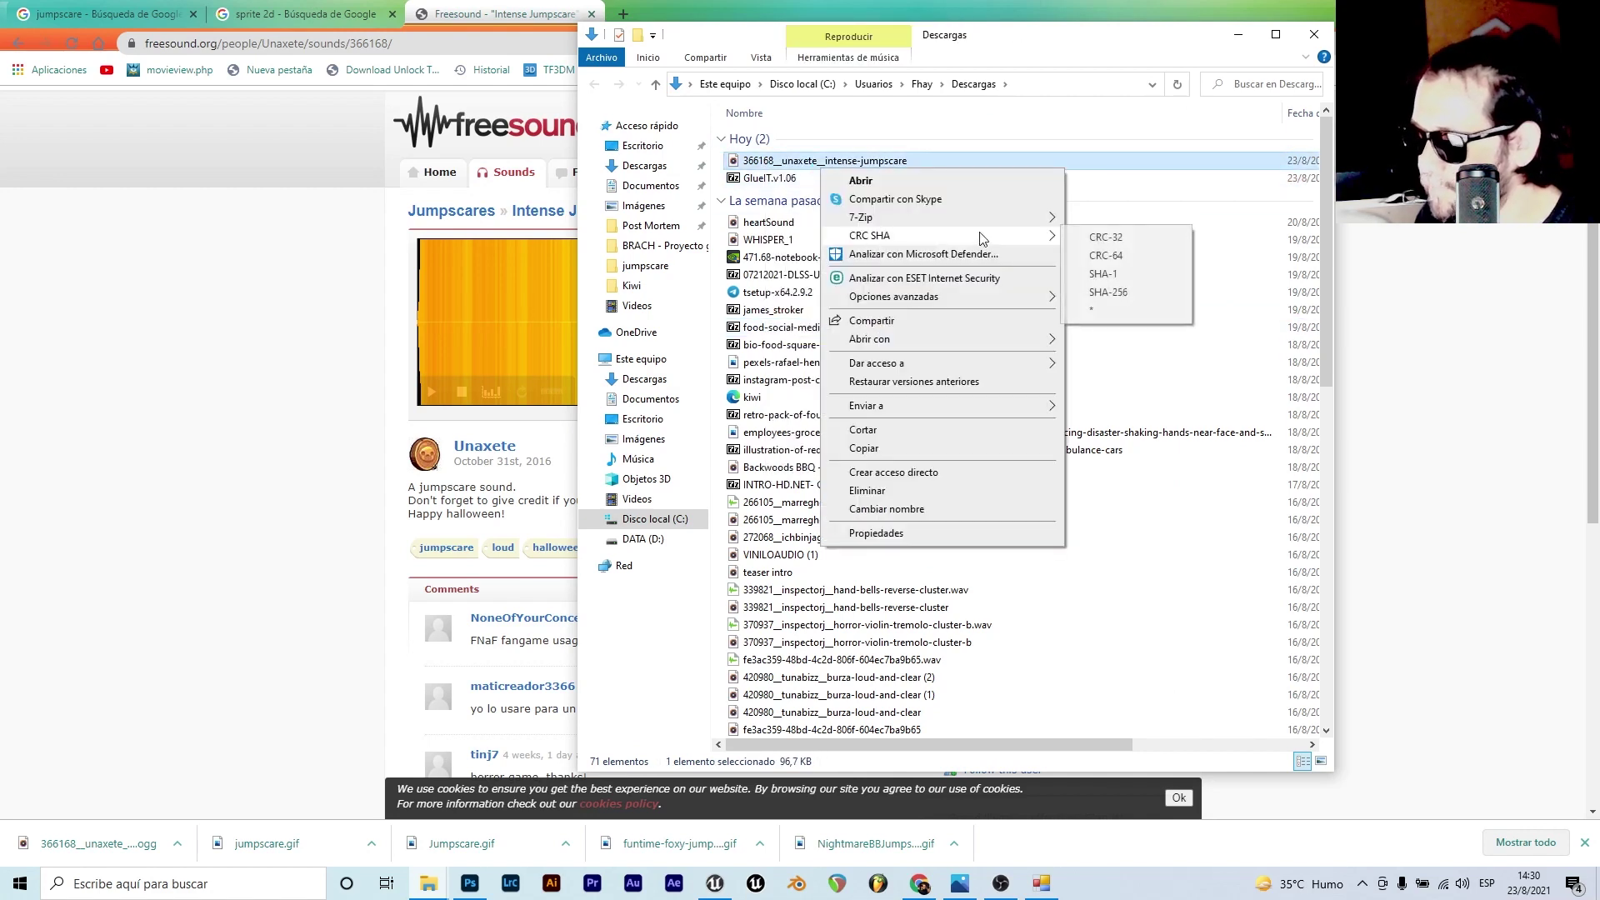
{"action": "left_click", "coordinate": [900, 511]}
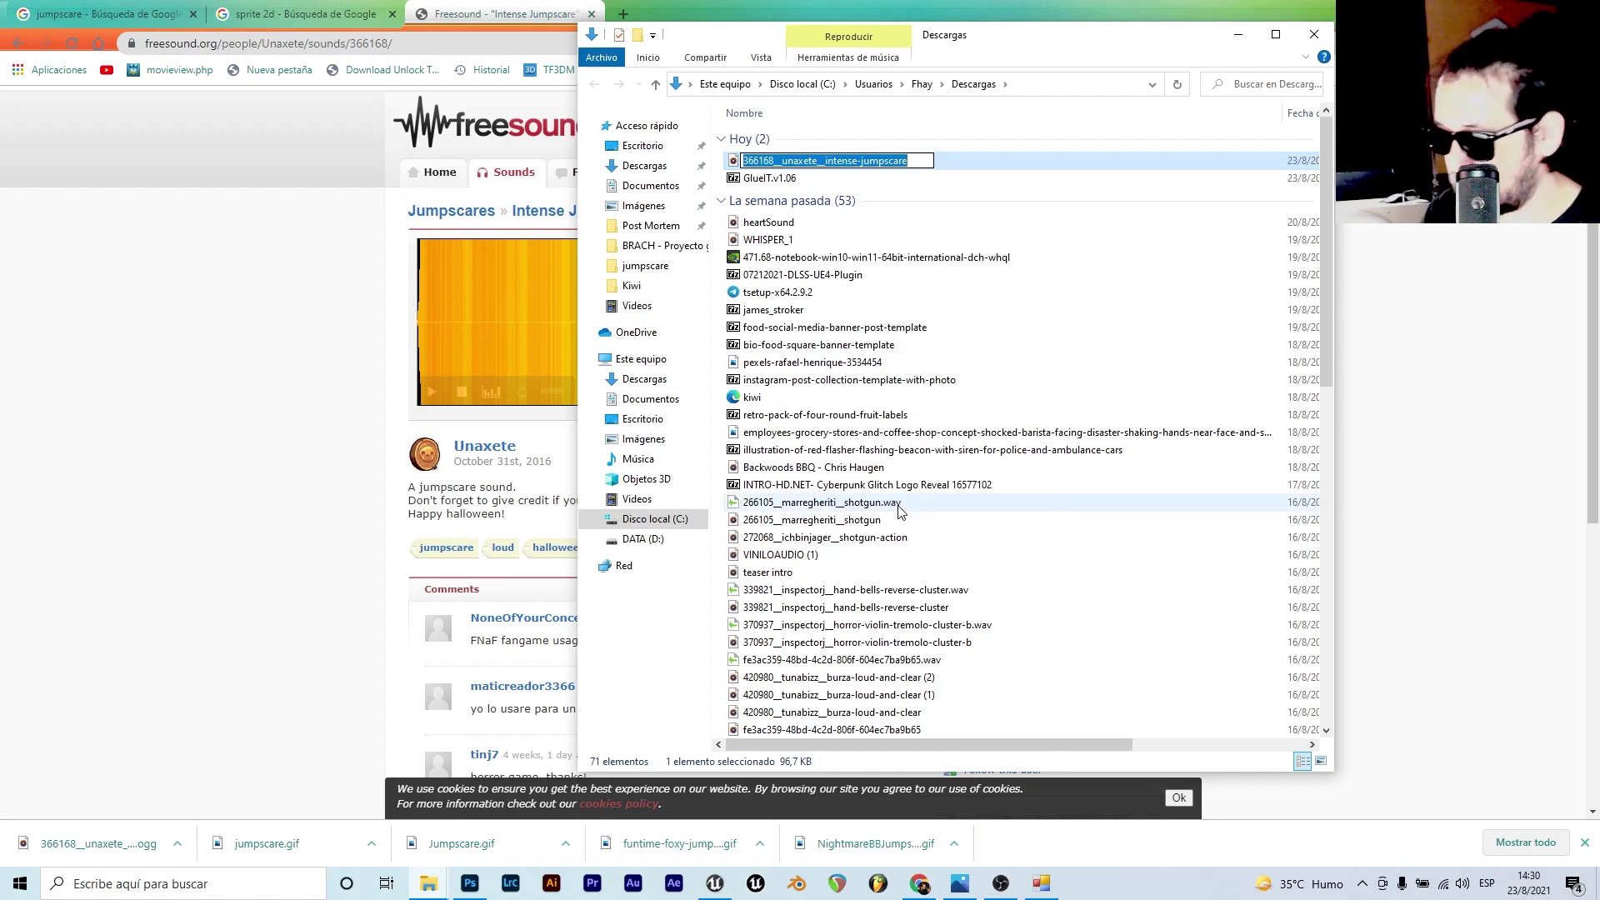
{"action": "type", "text": "jumpscareSound"}
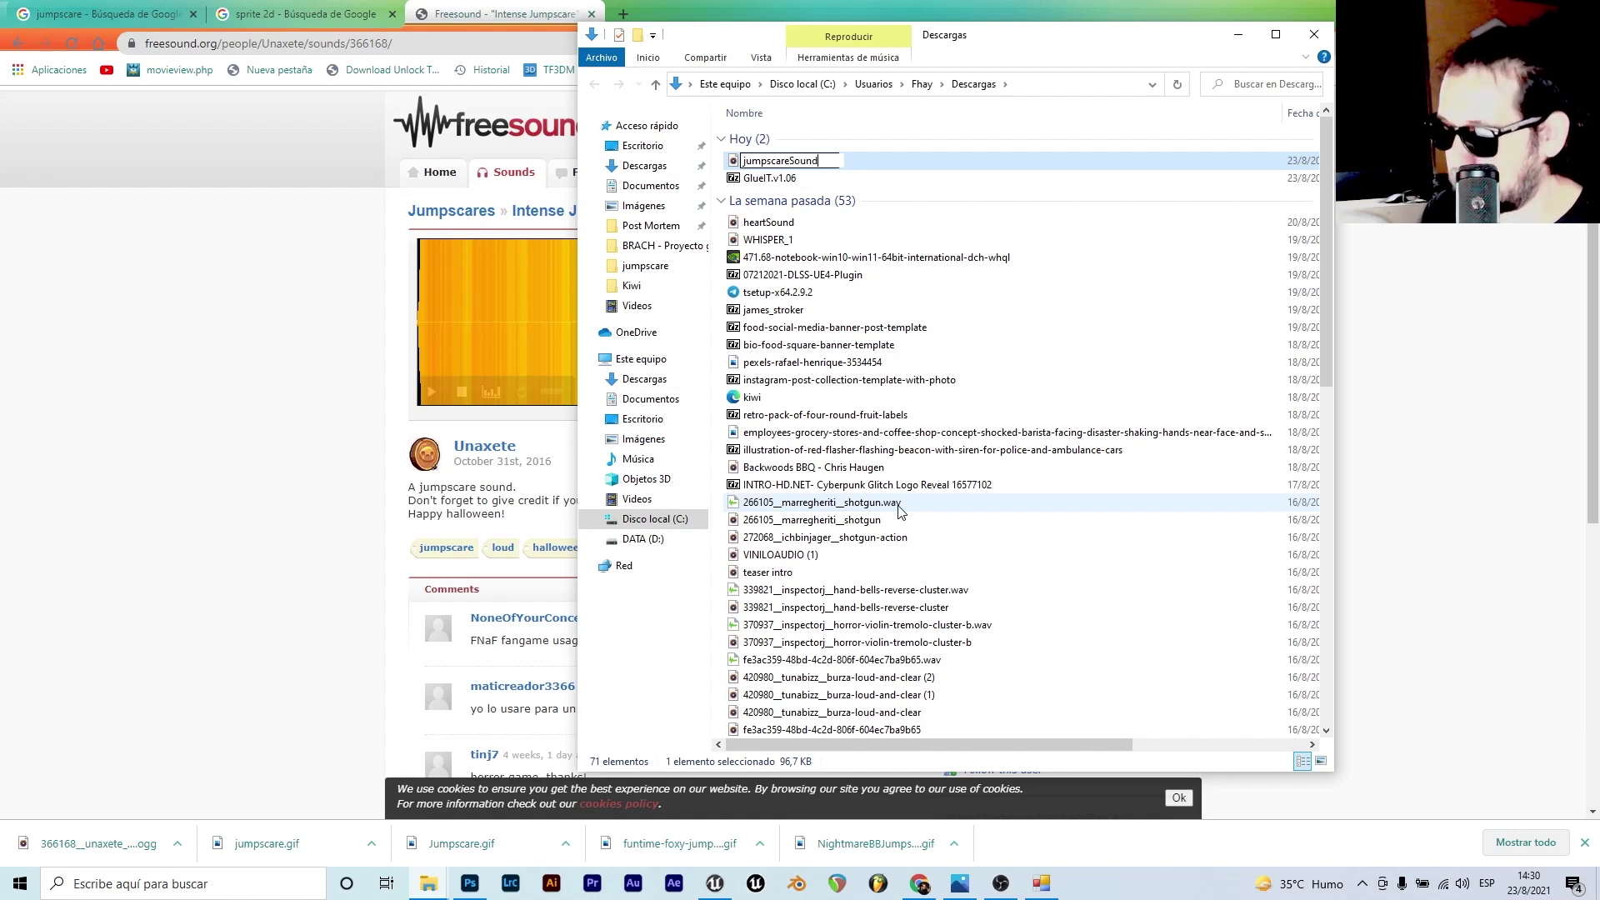
{"action": "key", "text": "Return"}
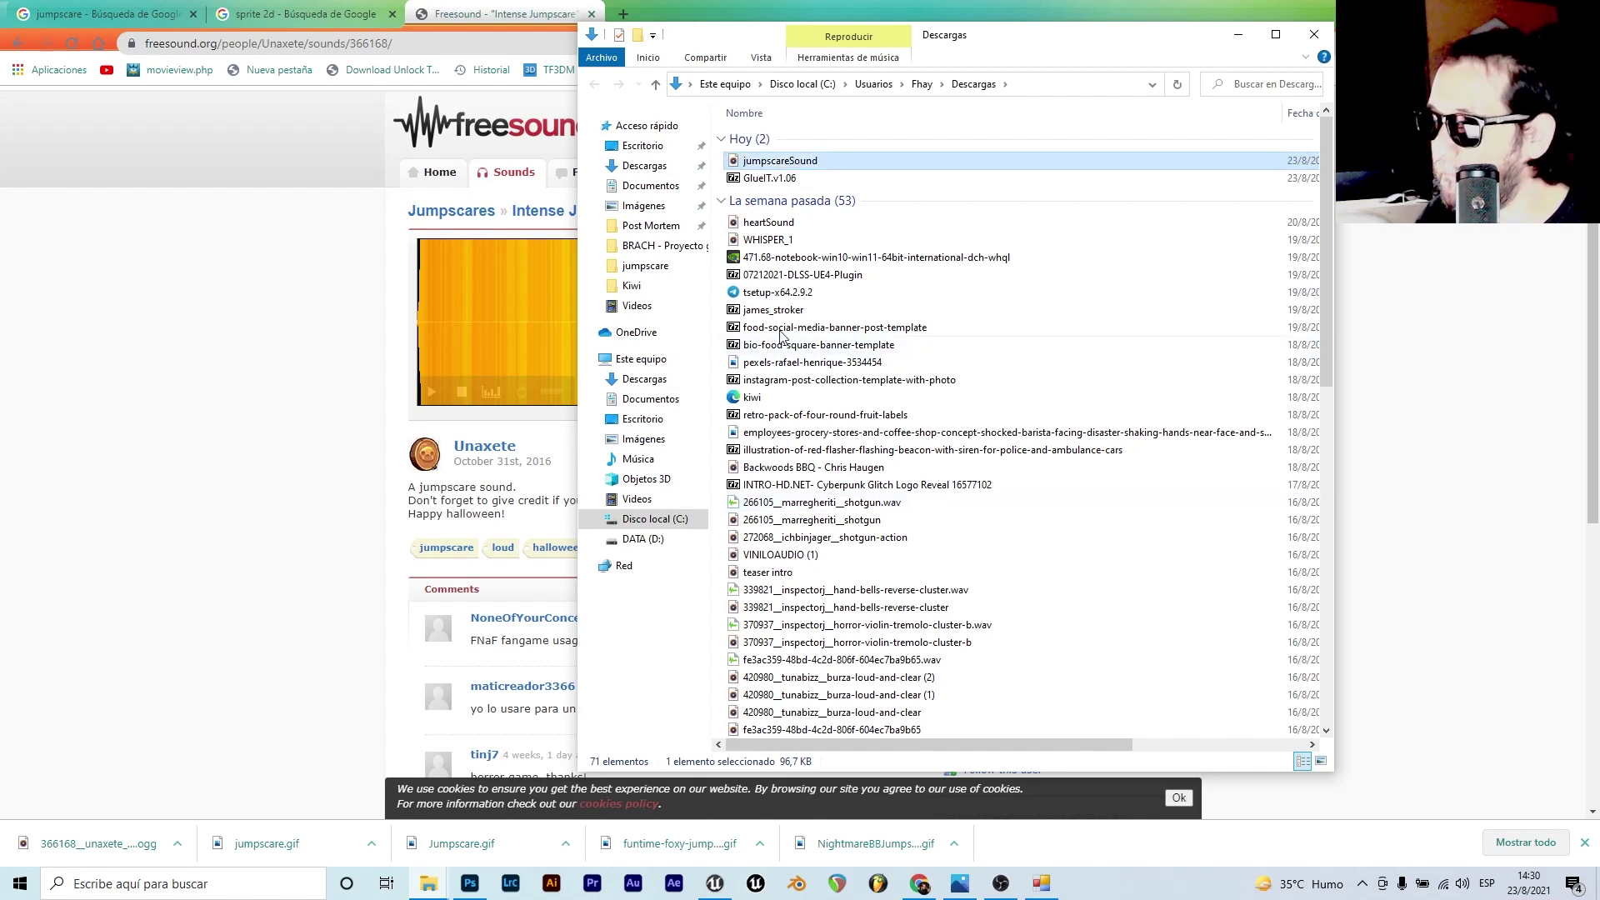
- Import jumpscareSound from Descargas into the Jumpscare content folder and play a preview
{"action": "mouse_move", "coordinate": [771, 161]}
{"action": "left_mouse_down"}
{"action": "mouse_move", "coordinate": [983, 278]}
{"action": "mouse_move", "coordinate": [722, 878]}
{"action": "mouse_move", "coordinate": [367, 166]}
{"action": "left_mouse_up"}
{"action": "left_click_drag", "start_coordinate": [127, 14], "coordinate": [130, 13]}
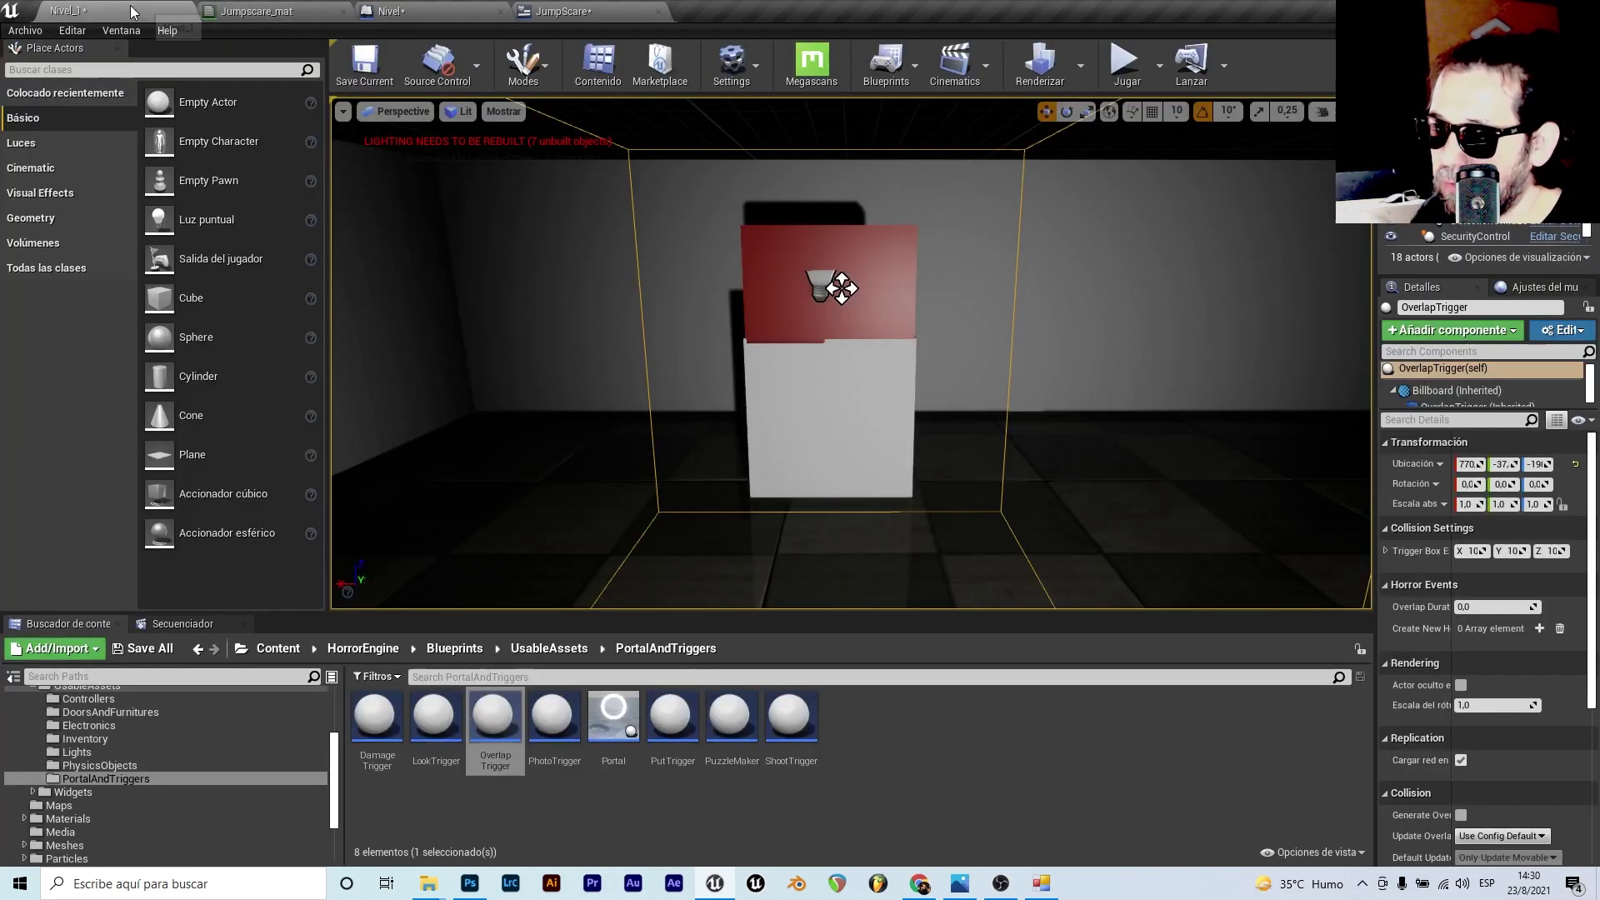
{"action": "left_click_drag", "start_coordinate": [289, 13], "coordinate": [519, 733]}
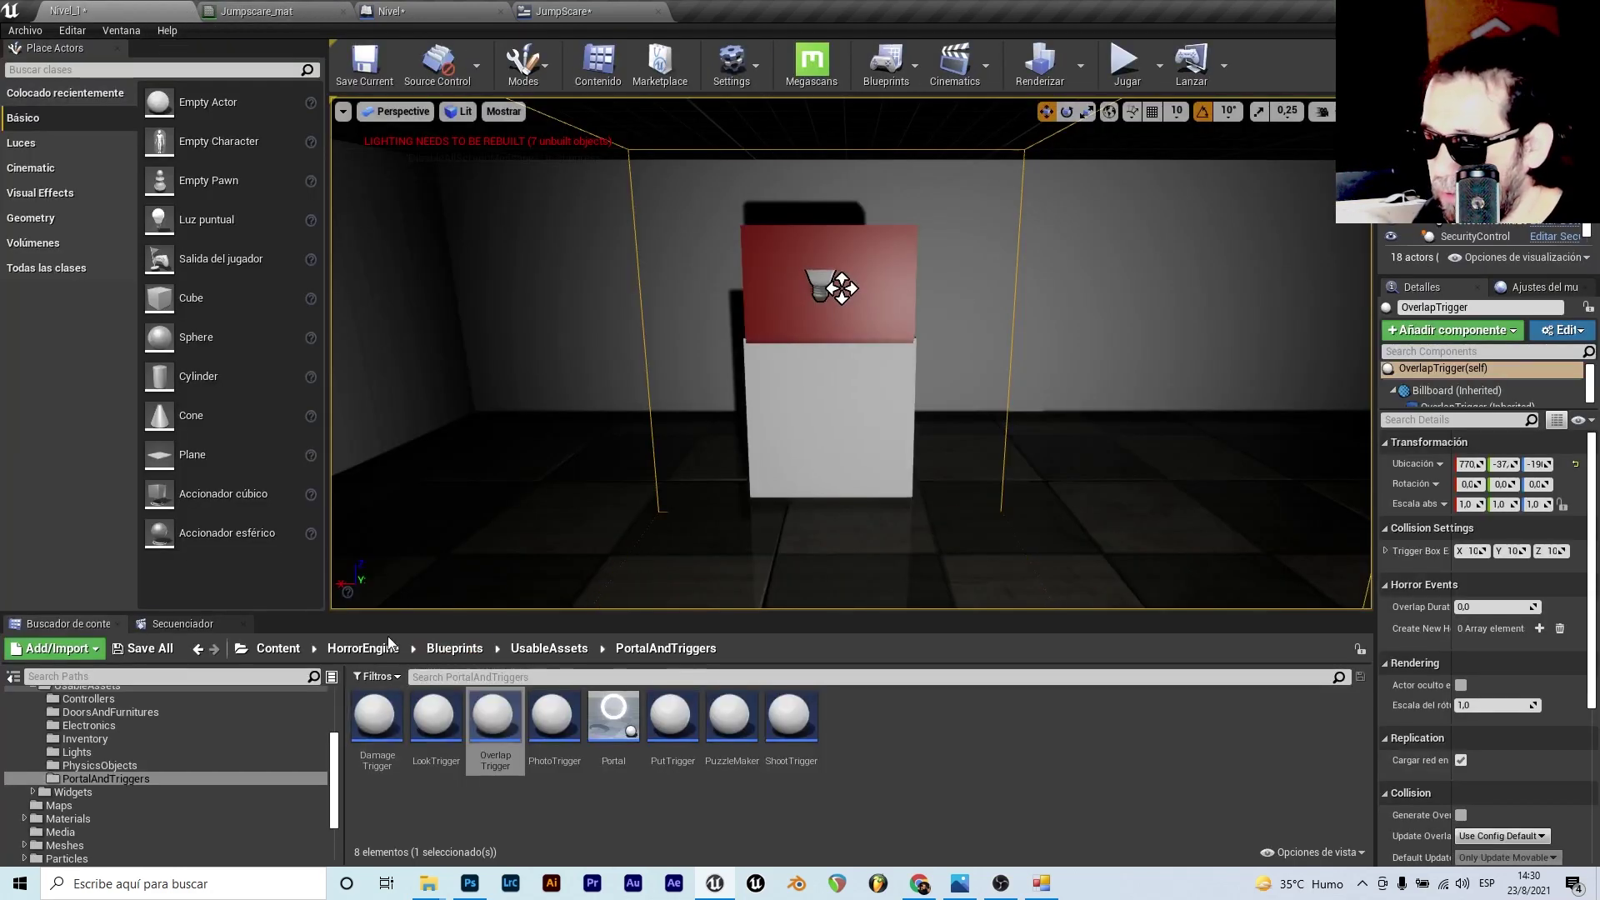
{"action": "left_click", "coordinate": [278, 648]}
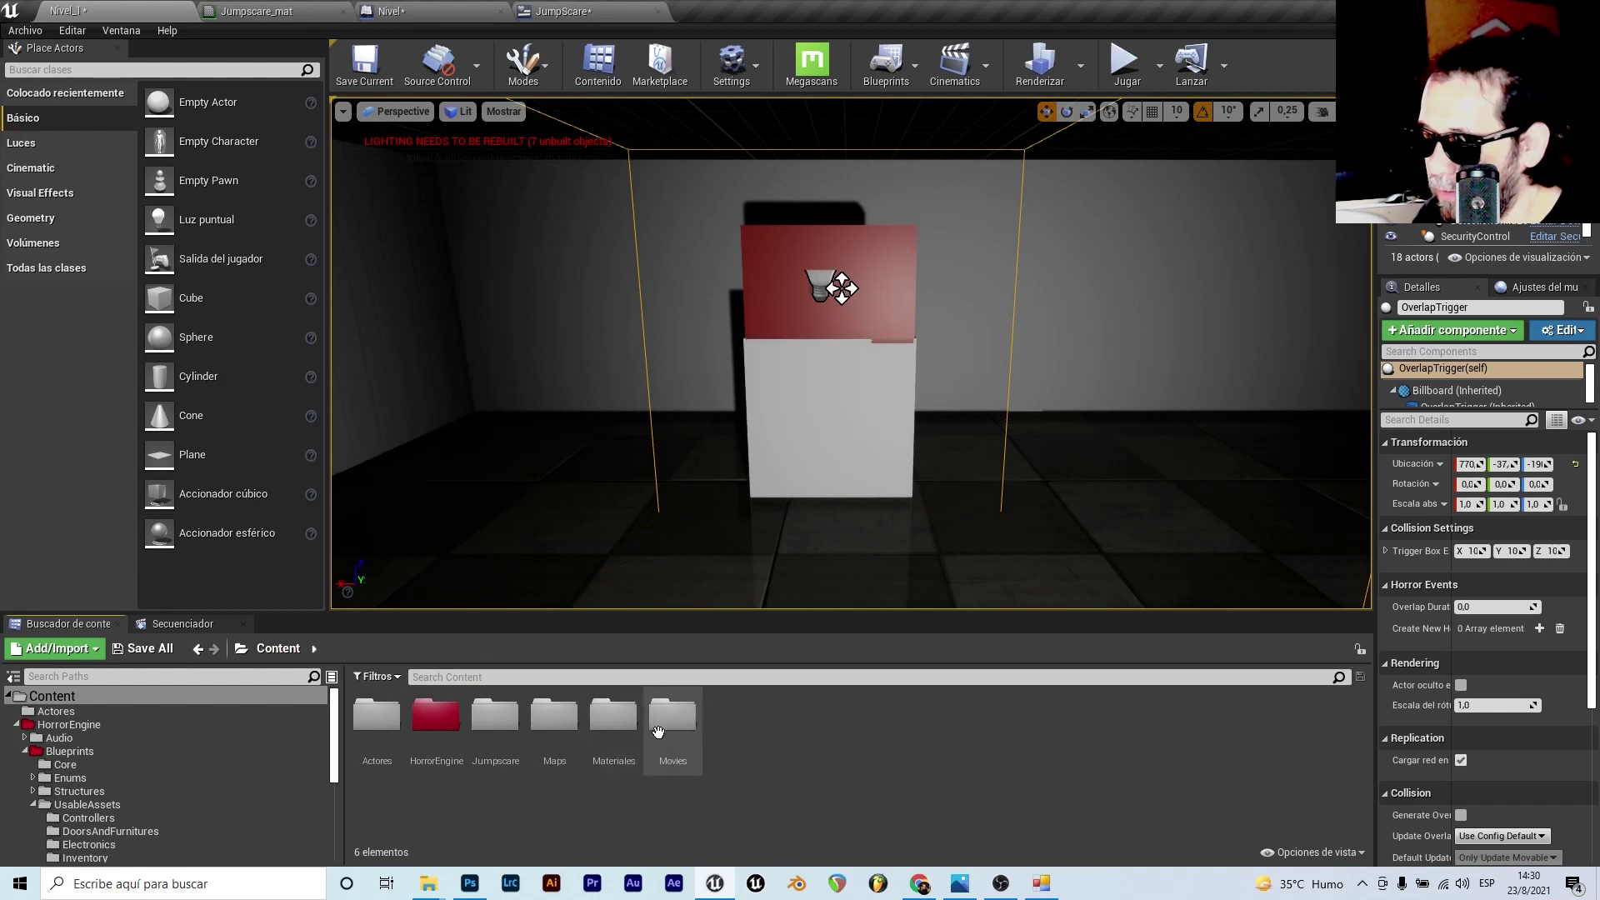
{"action": "double_click", "coordinate": [496, 719]}
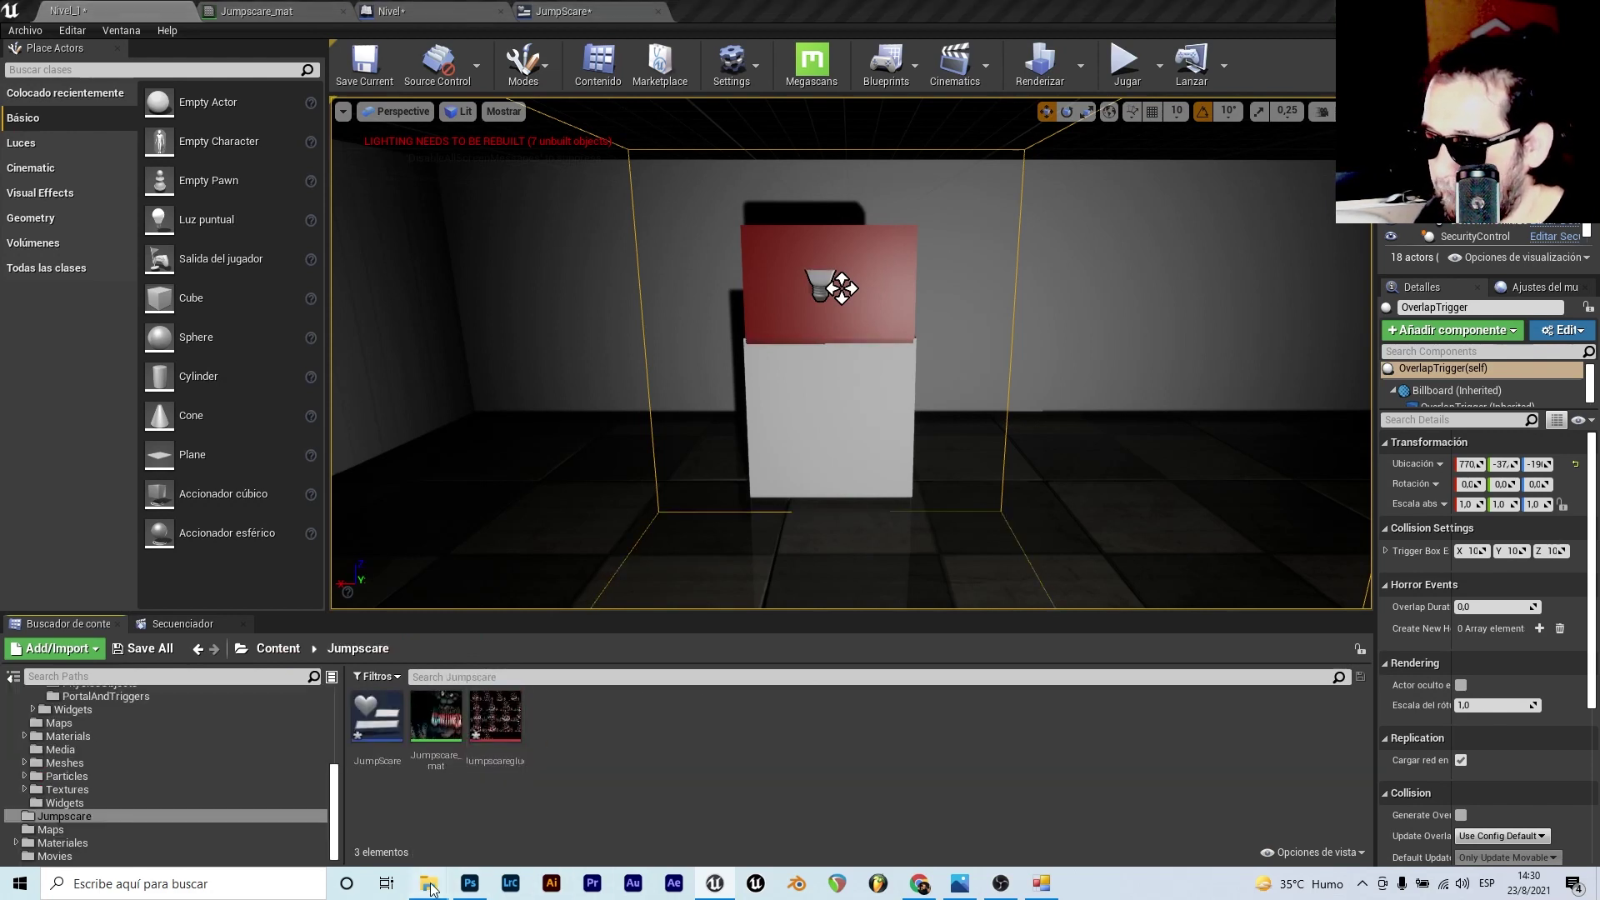
{"action": "mouse_move", "coordinate": [429, 882]}
{"action": "left_click", "coordinate": [444, 775]}
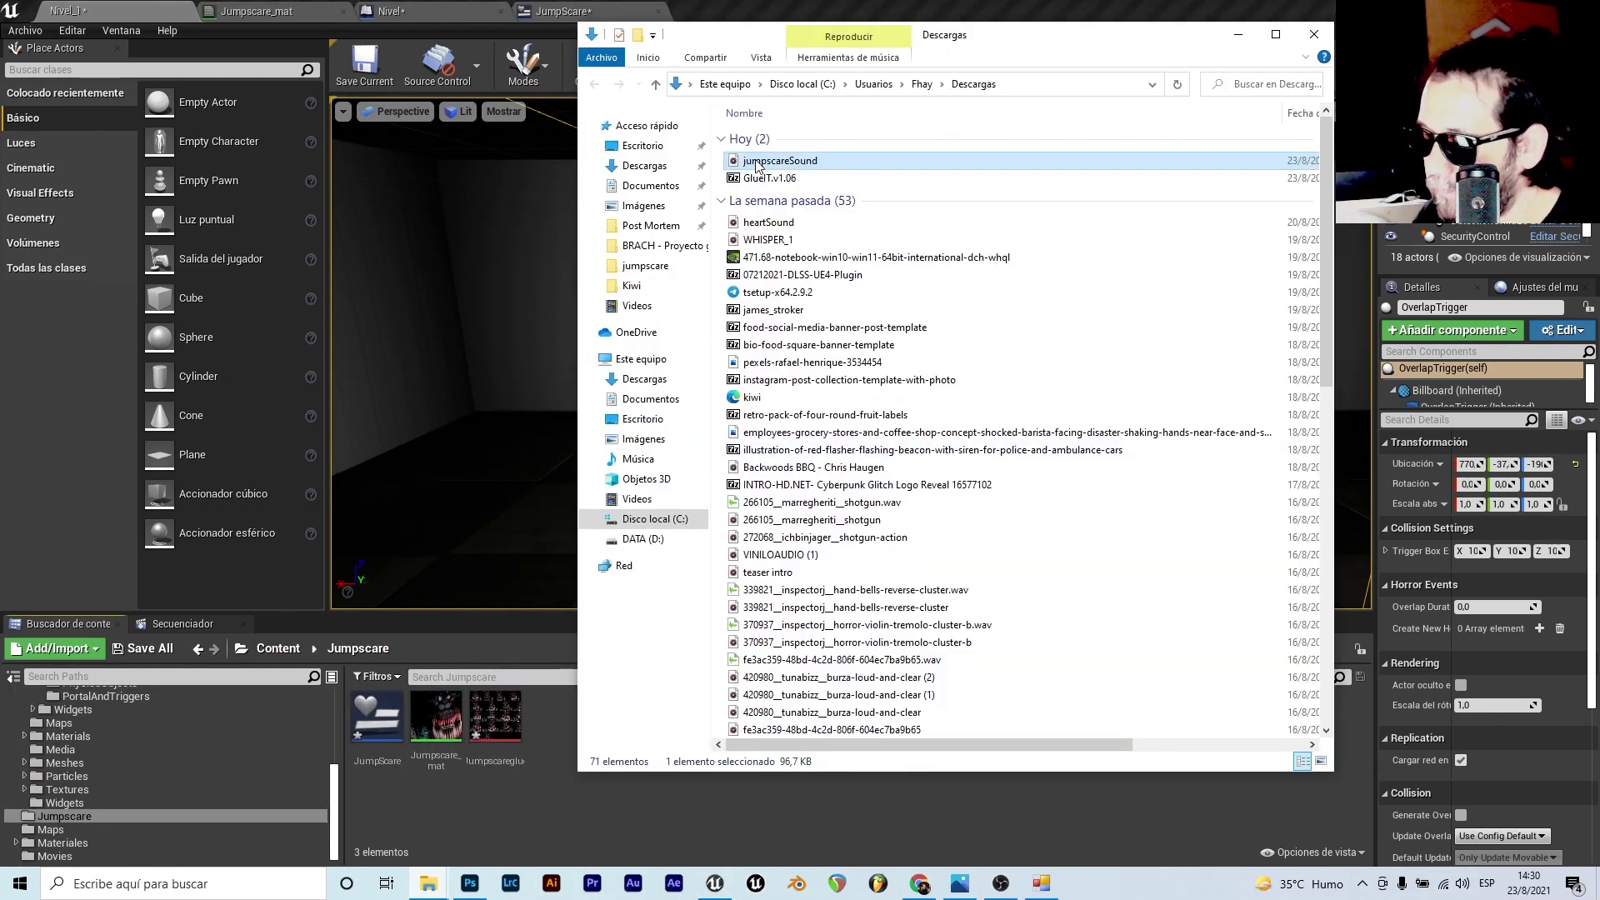
{"action": "left_click_drag", "start_coordinate": [575, 718], "coordinate": [537, 787]}
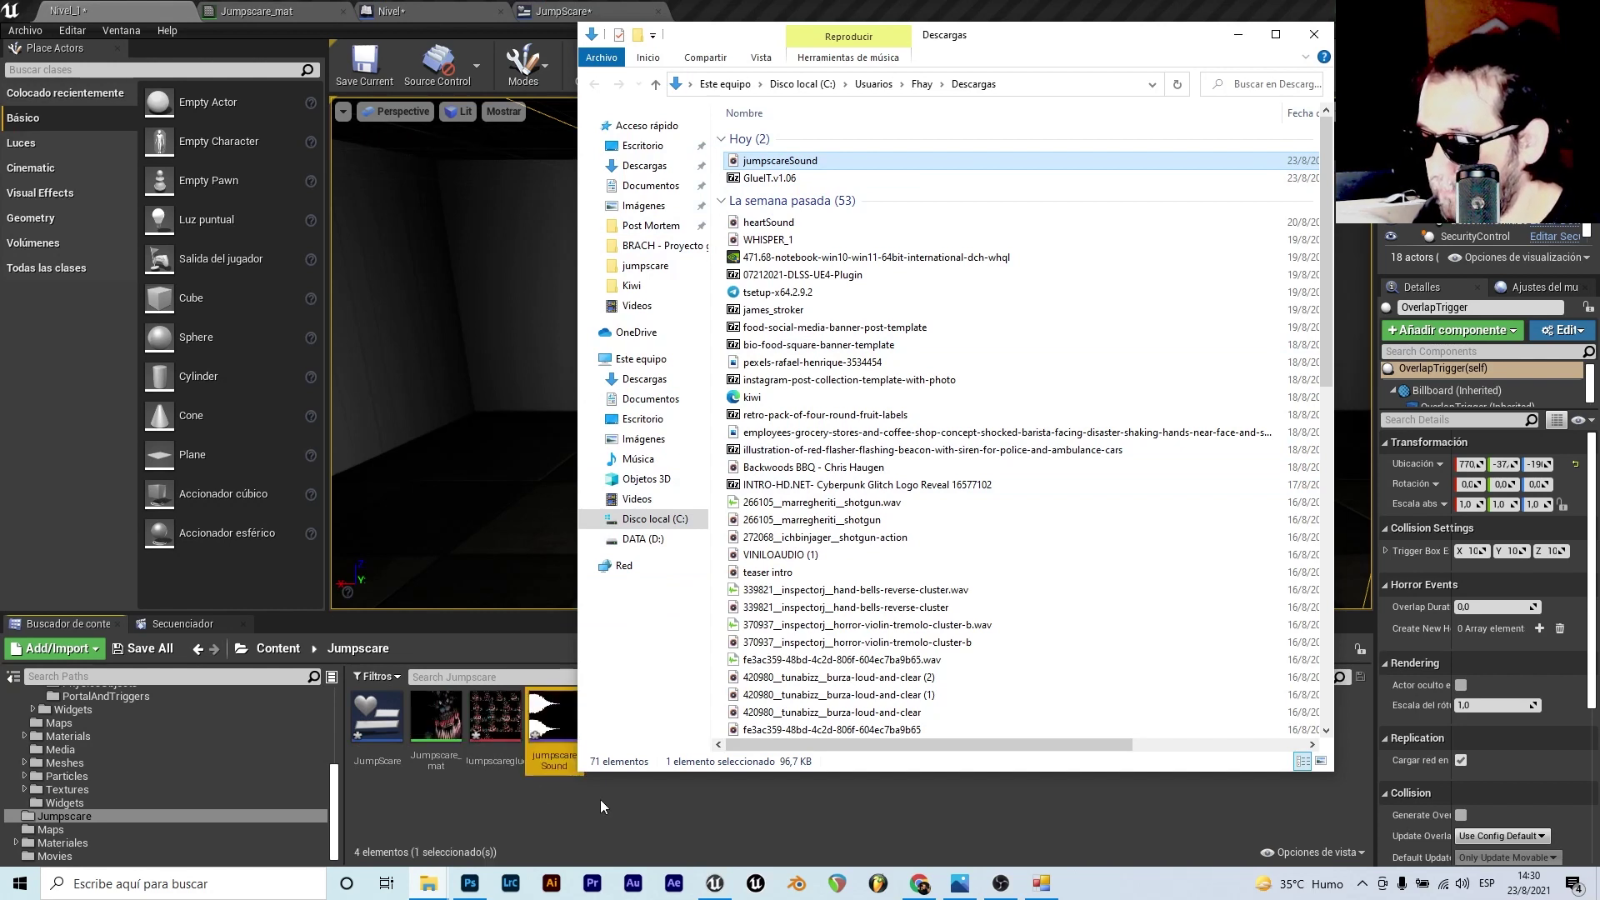
{"action": "left_click", "coordinate": [557, 719]}
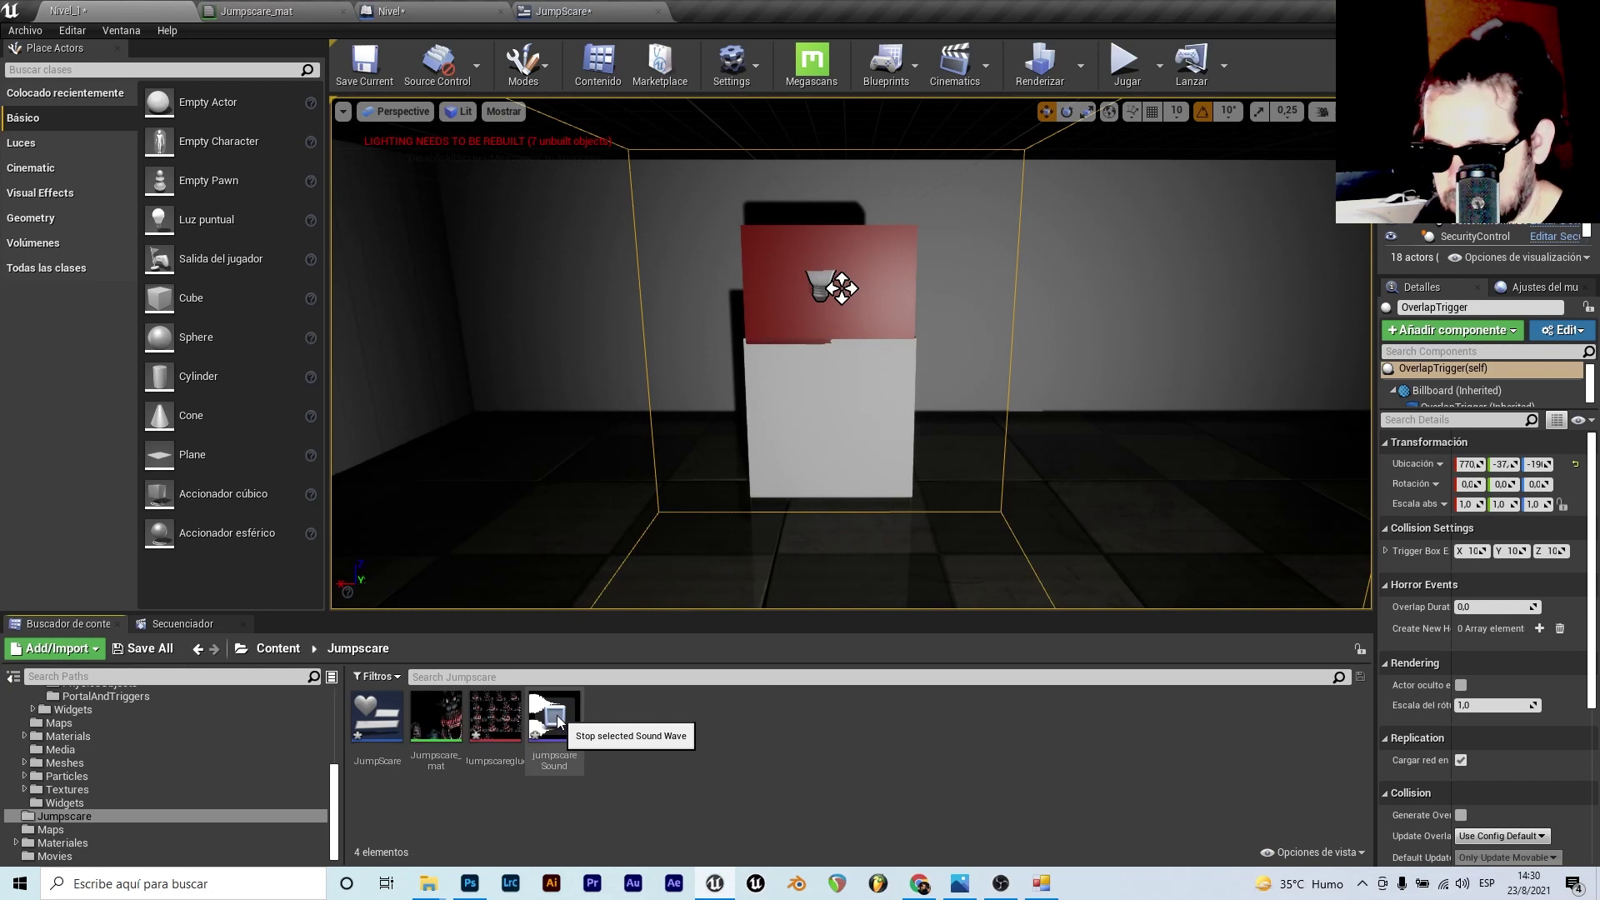
- In the level blueprint, shift the Esperar and Remove from Parent nodes right to make room
{"action": "left_click", "coordinate": [439, 8]}
{"action": "scroll", "coordinate": [758, 342], "scroll_direction": "down", "scroll_amount": 1}
{"action": "scroll", "coordinate": [822, 325], "scroll_direction": "up", "scroll_amount": 1}
{"action": "left_click_drag", "start_coordinate": [829, 199], "coordinate": [1101, 338]}
{"action": "left_click_drag", "start_coordinate": [1062, 251], "coordinate": [1155, 251]}
- Insert a Play Sound 2D node after Add to Player Screen, realign the nodes, and compile
{"action": "left_click_drag", "start_coordinate": [680, 288], "coordinate": [740, 289]}
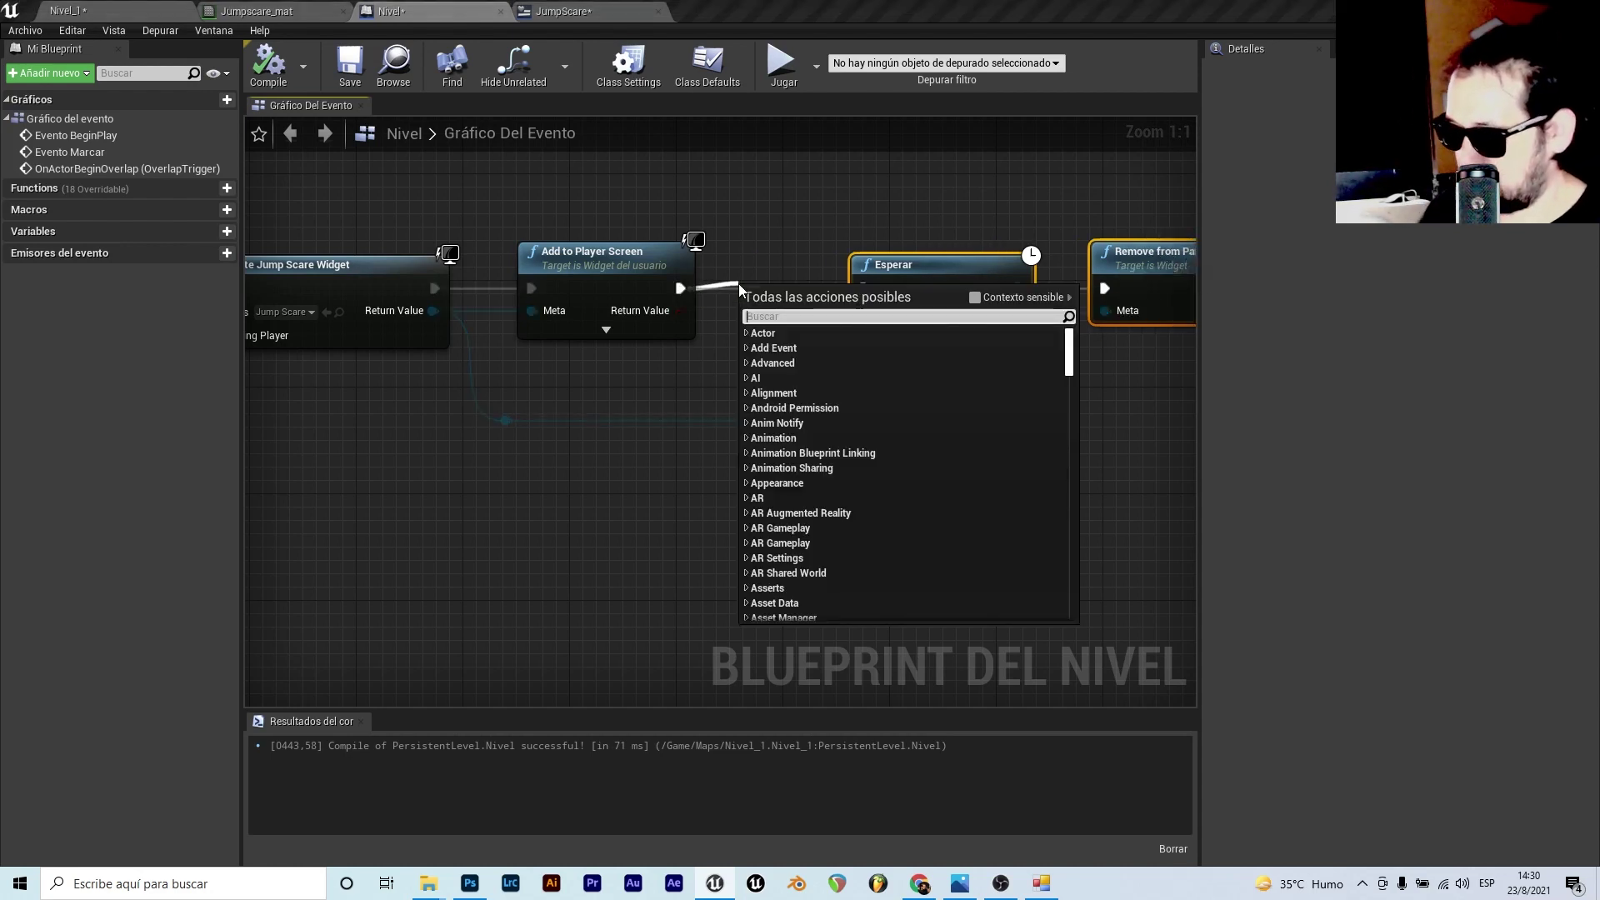
{"action": "type", "text": "play"}
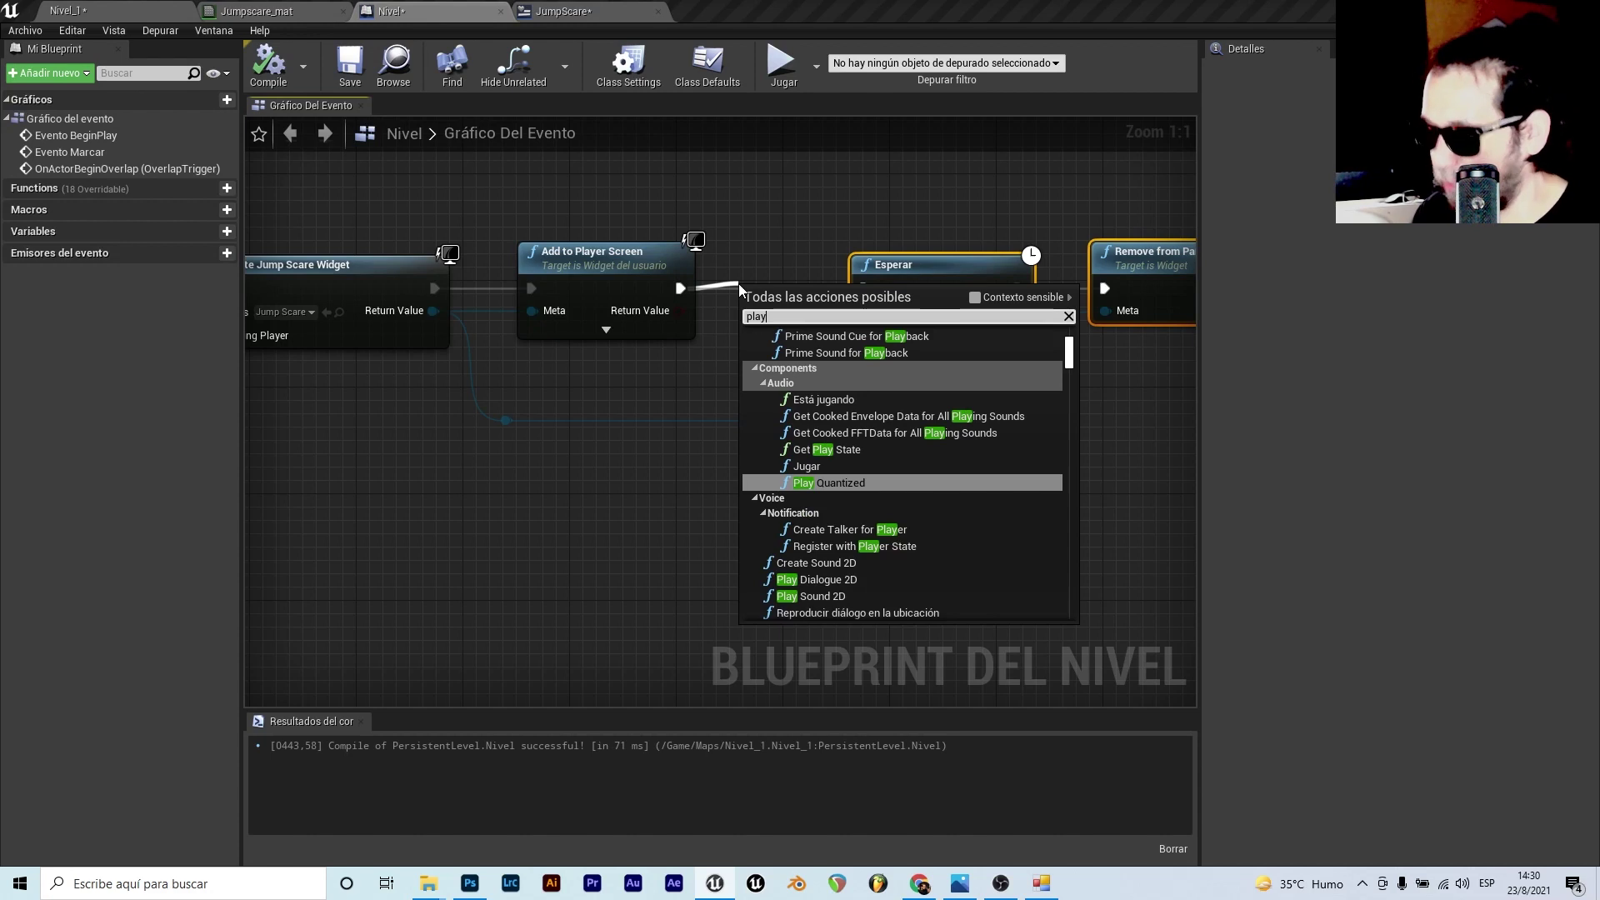
{"action": "type", "text": " soun"}
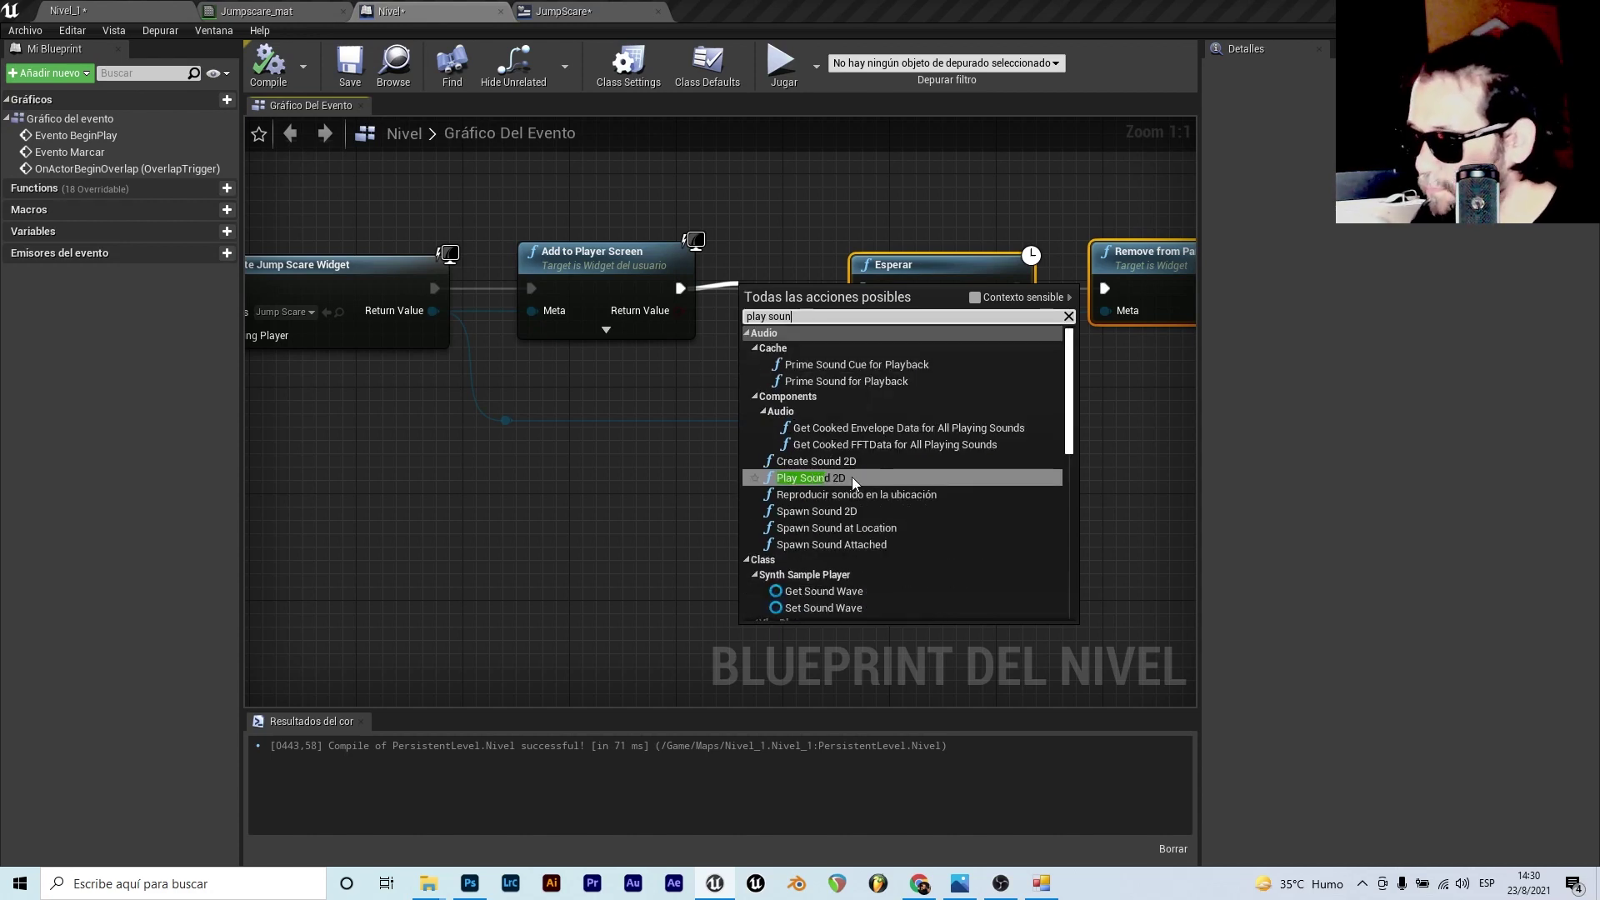
{"action": "left_click", "coordinate": [852, 477]}
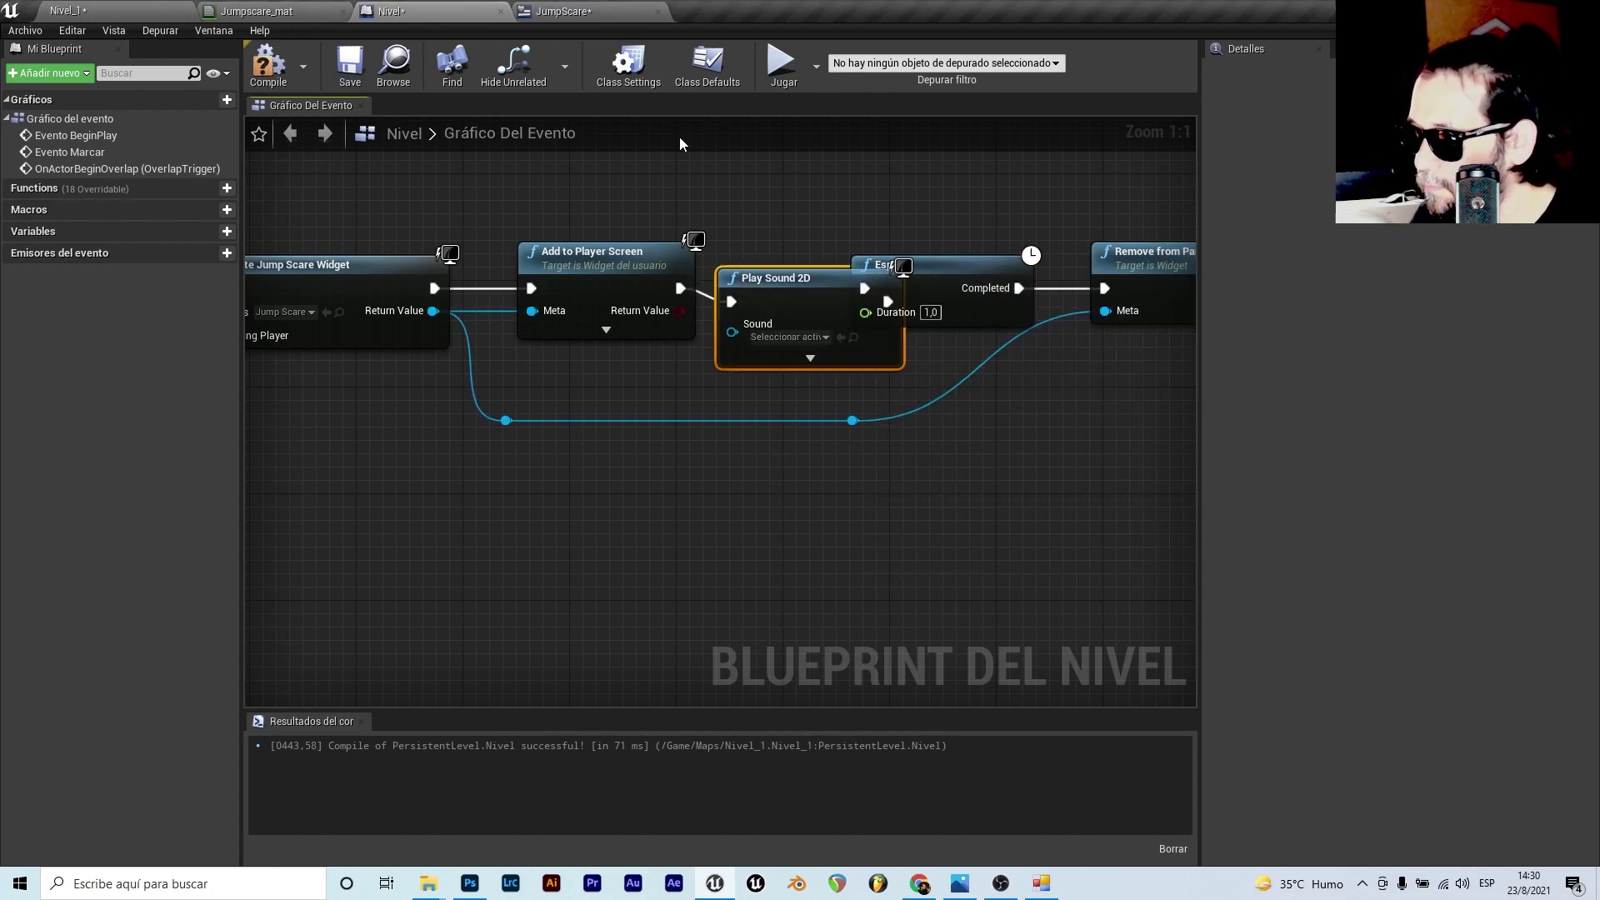
{"action": "scroll", "coordinate": [678, 144], "scroll_direction": "down", "scroll_amount": 3}
{"action": "left_click_drag", "start_coordinate": [882, 213], "coordinate": [1070, 338]}
{"action": "left_click_drag", "start_coordinate": [1025, 252], "coordinate": [1080, 238]}
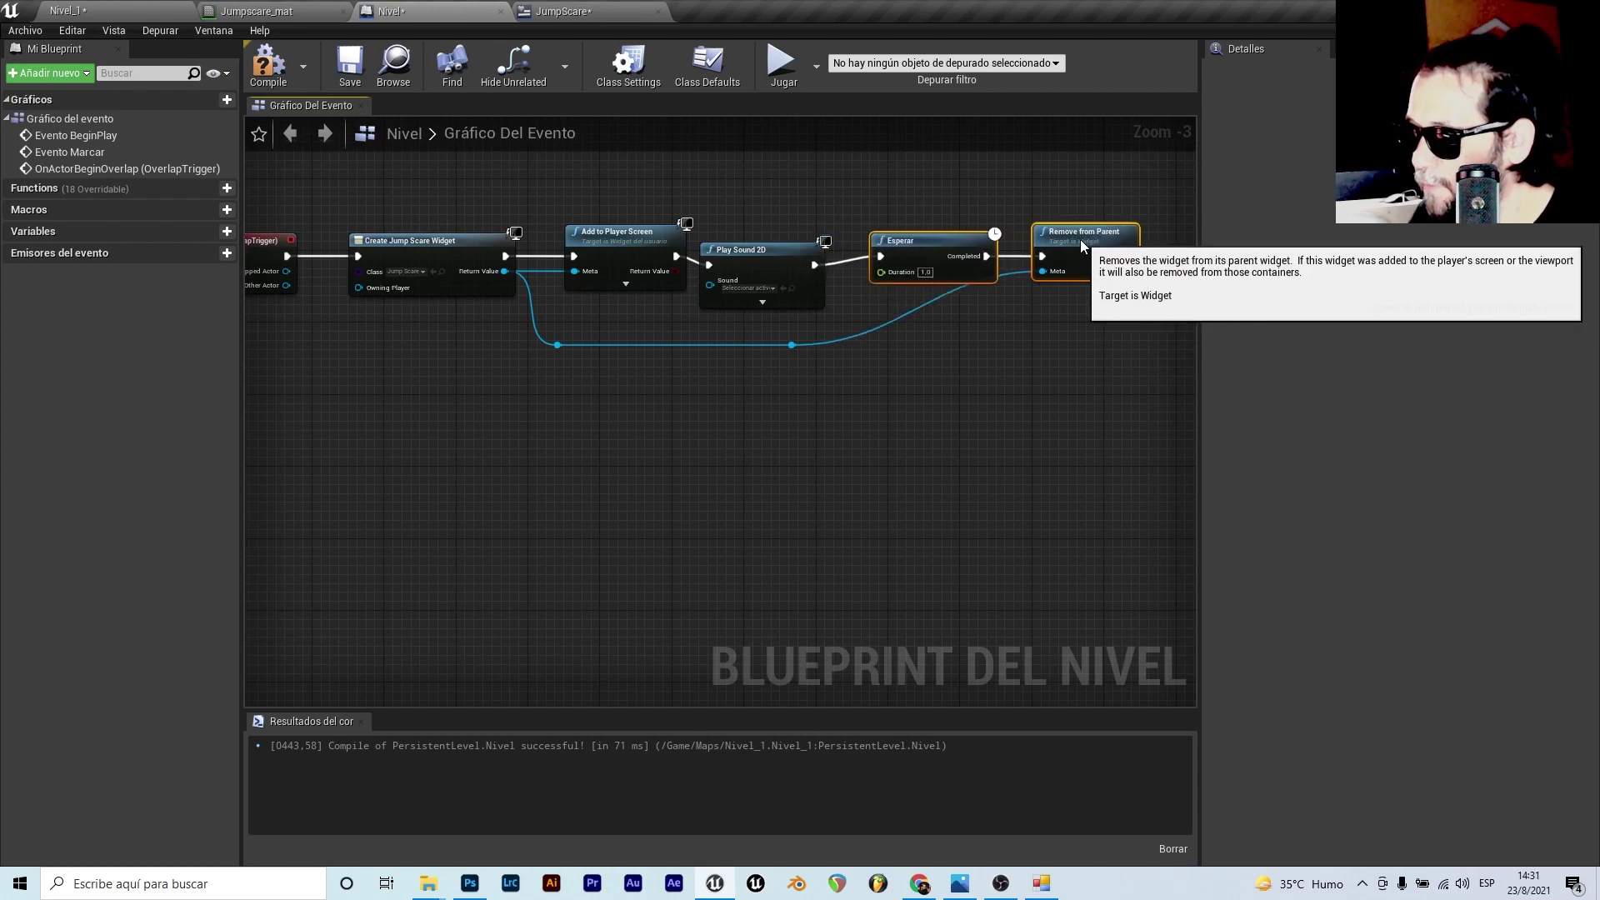
{"action": "left_click_drag", "start_coordinate": [761, 242], "coordinate": [778, 233]}
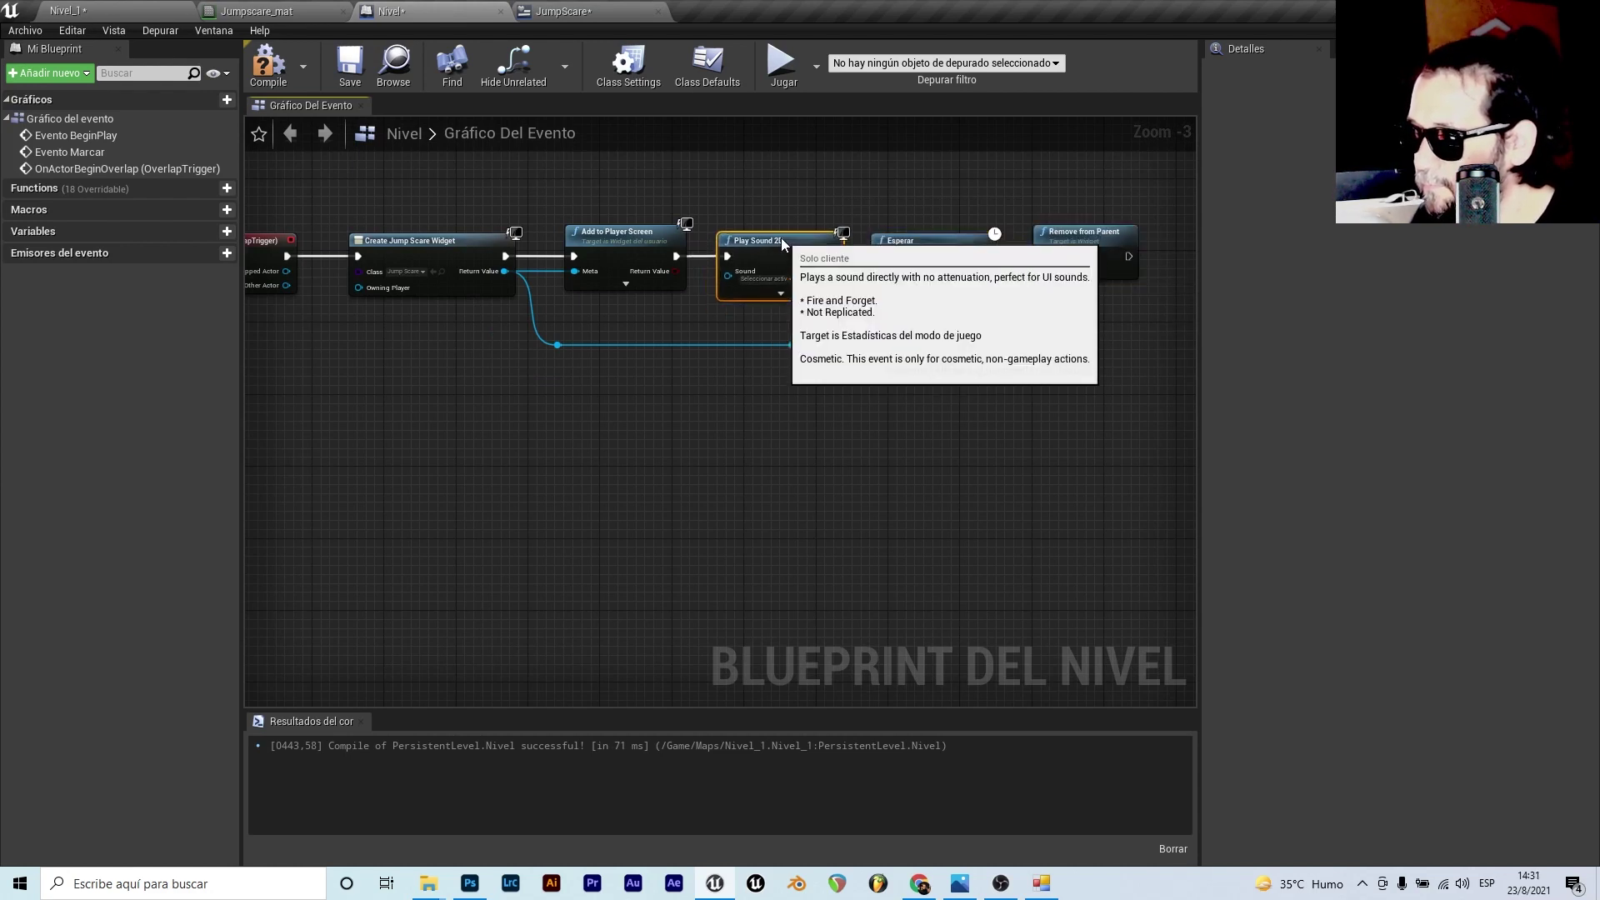
{"action": "left_click", "coordinate": [269, 65]}
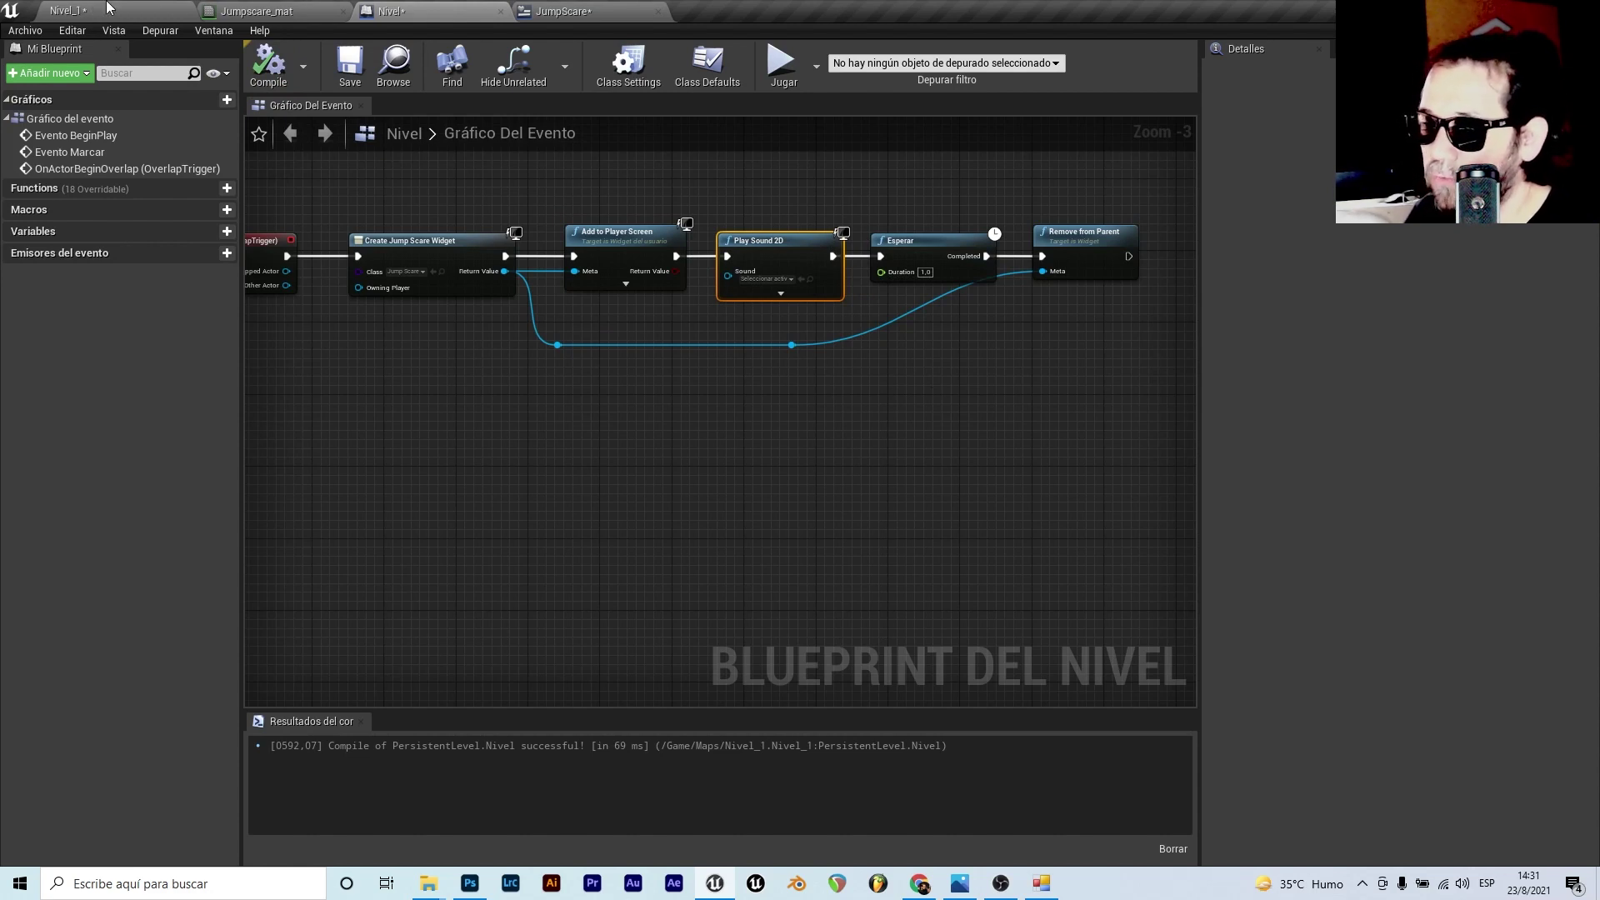
- Save the level and blueprint, then start a playtest from the Nivel_1 viewport
{"action": "left_click", "coordinate": [351, 65]}
{"action": "left_click", "coordinate": [66, 11]}
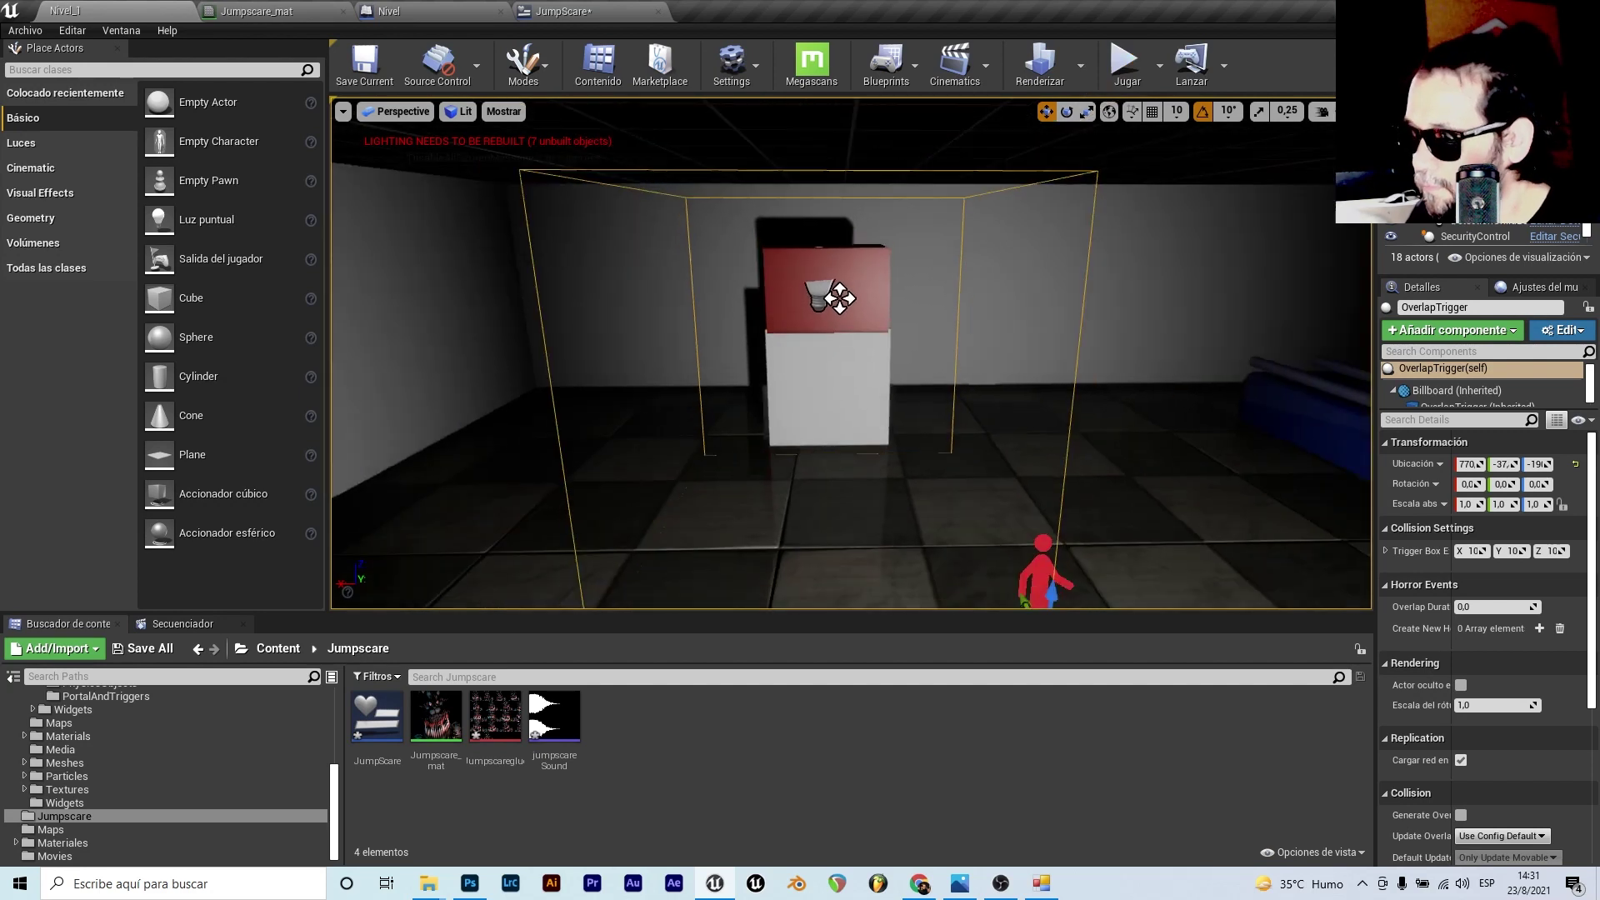
{"action": "left_click", "coordinate": [1127, 62]}
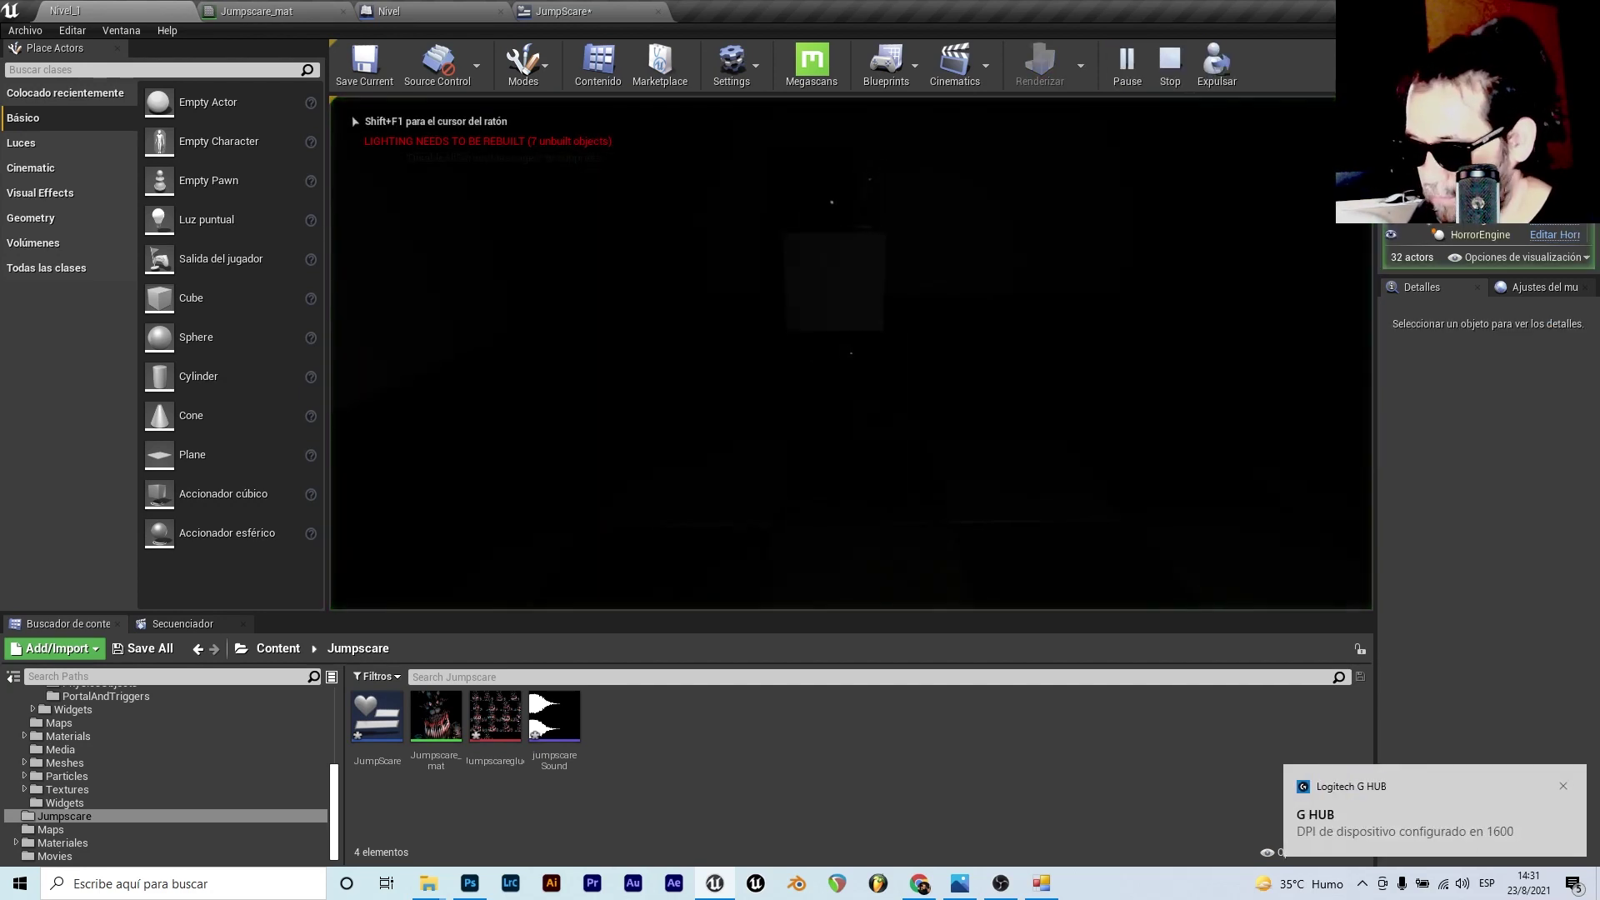
- Walk the player into the trigger to flash the monster image, then stop play
{"action": "key", "text": "f"}
{"action": "key", "text": "w"}
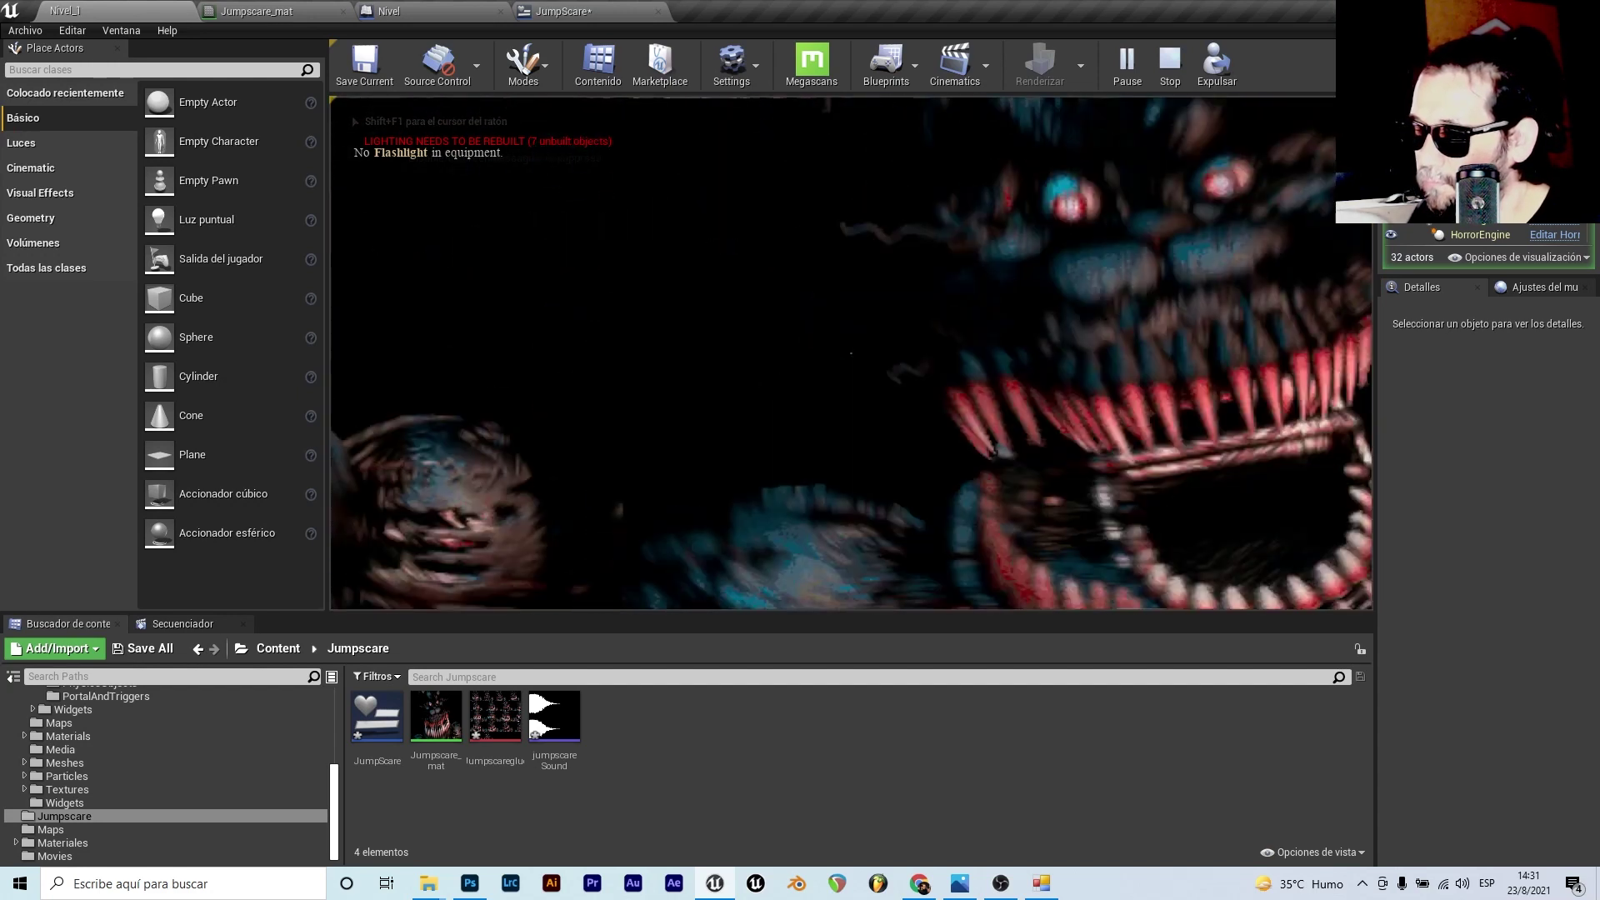
{"action": "key", "text": "Escape"}
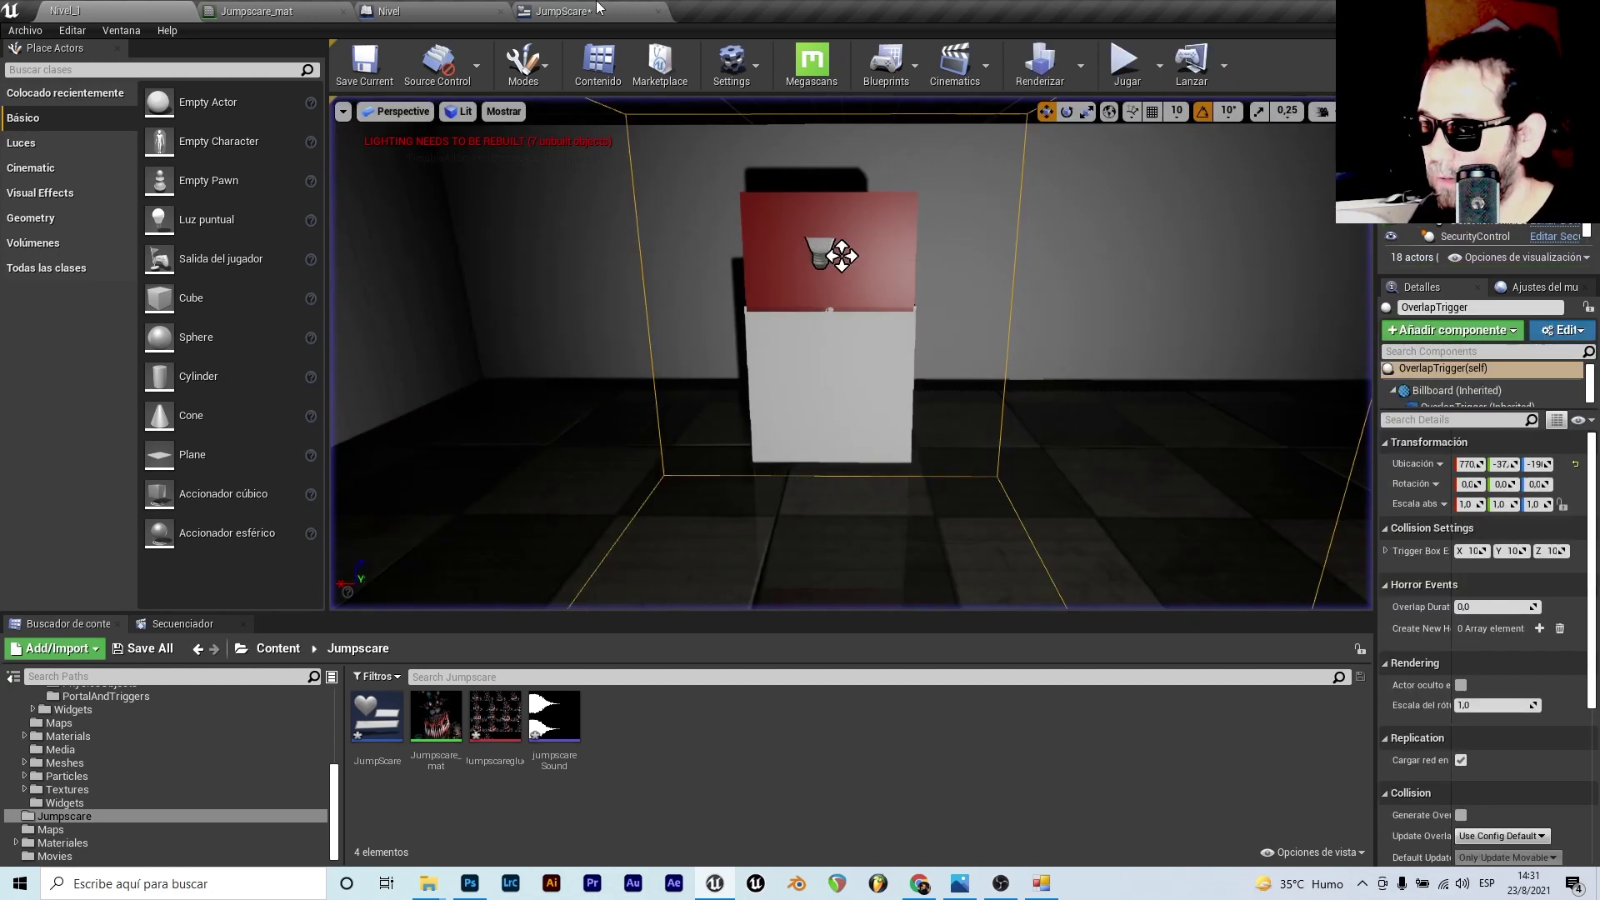
- Assign the jumpscareSound asset to the Play Sound 2D Sound pin and return to Nivel_1
{"action": "scroll", "coordinate": [789, 281], "scroll_direction": "up", "scroll_amount": 1}
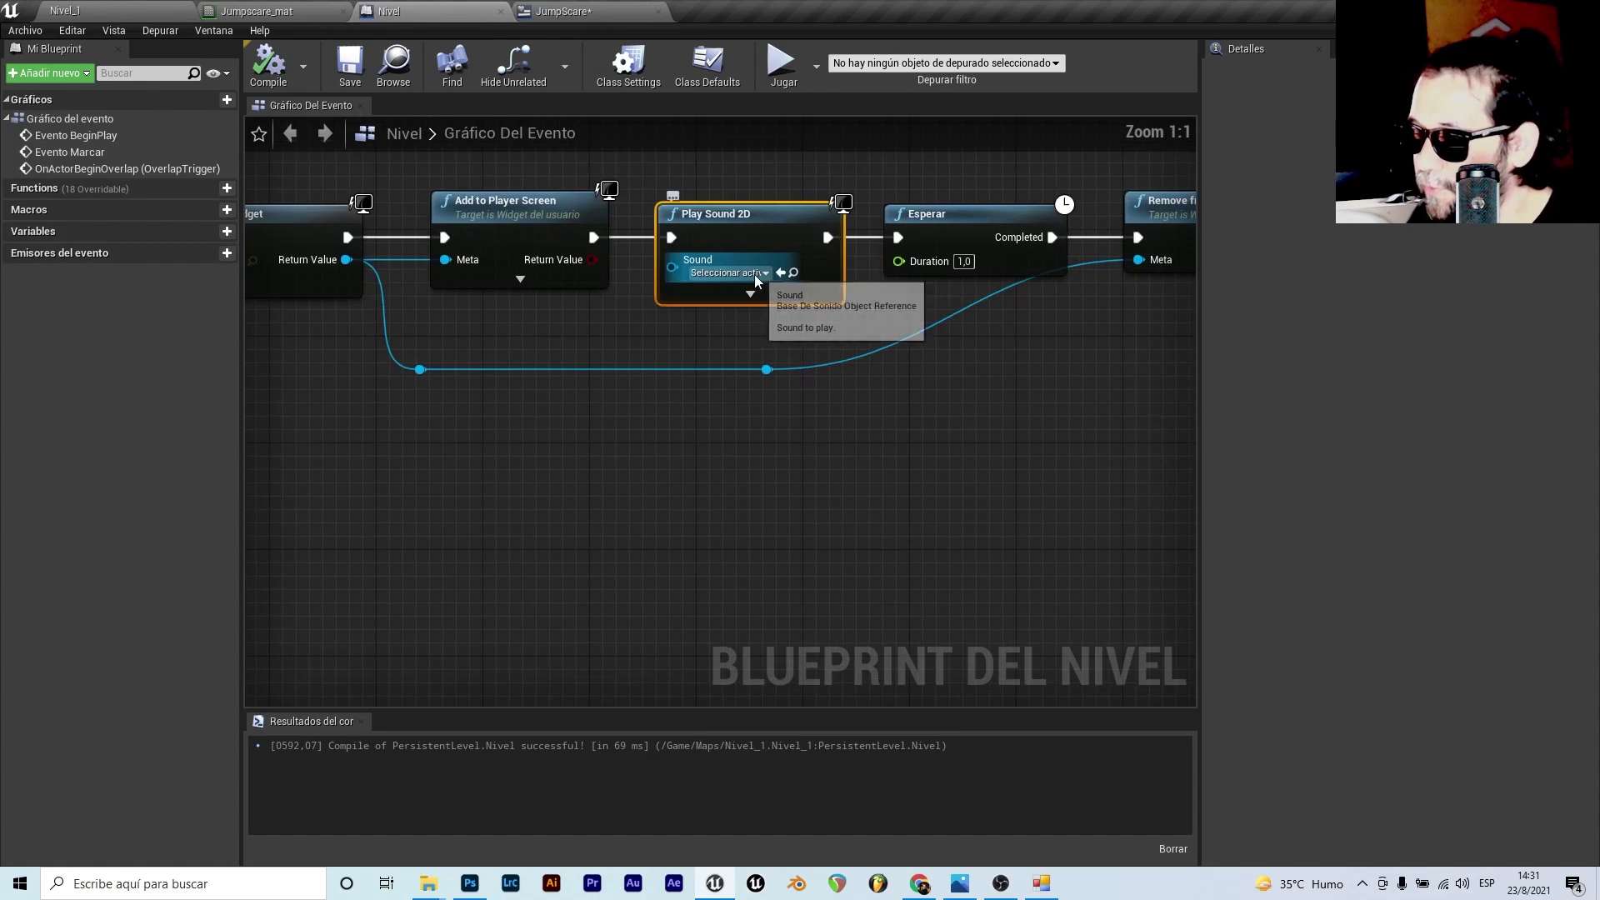
{"action": "left_click", "coordinate": [753, 274]}
{"action": "type", "text": "jump"}
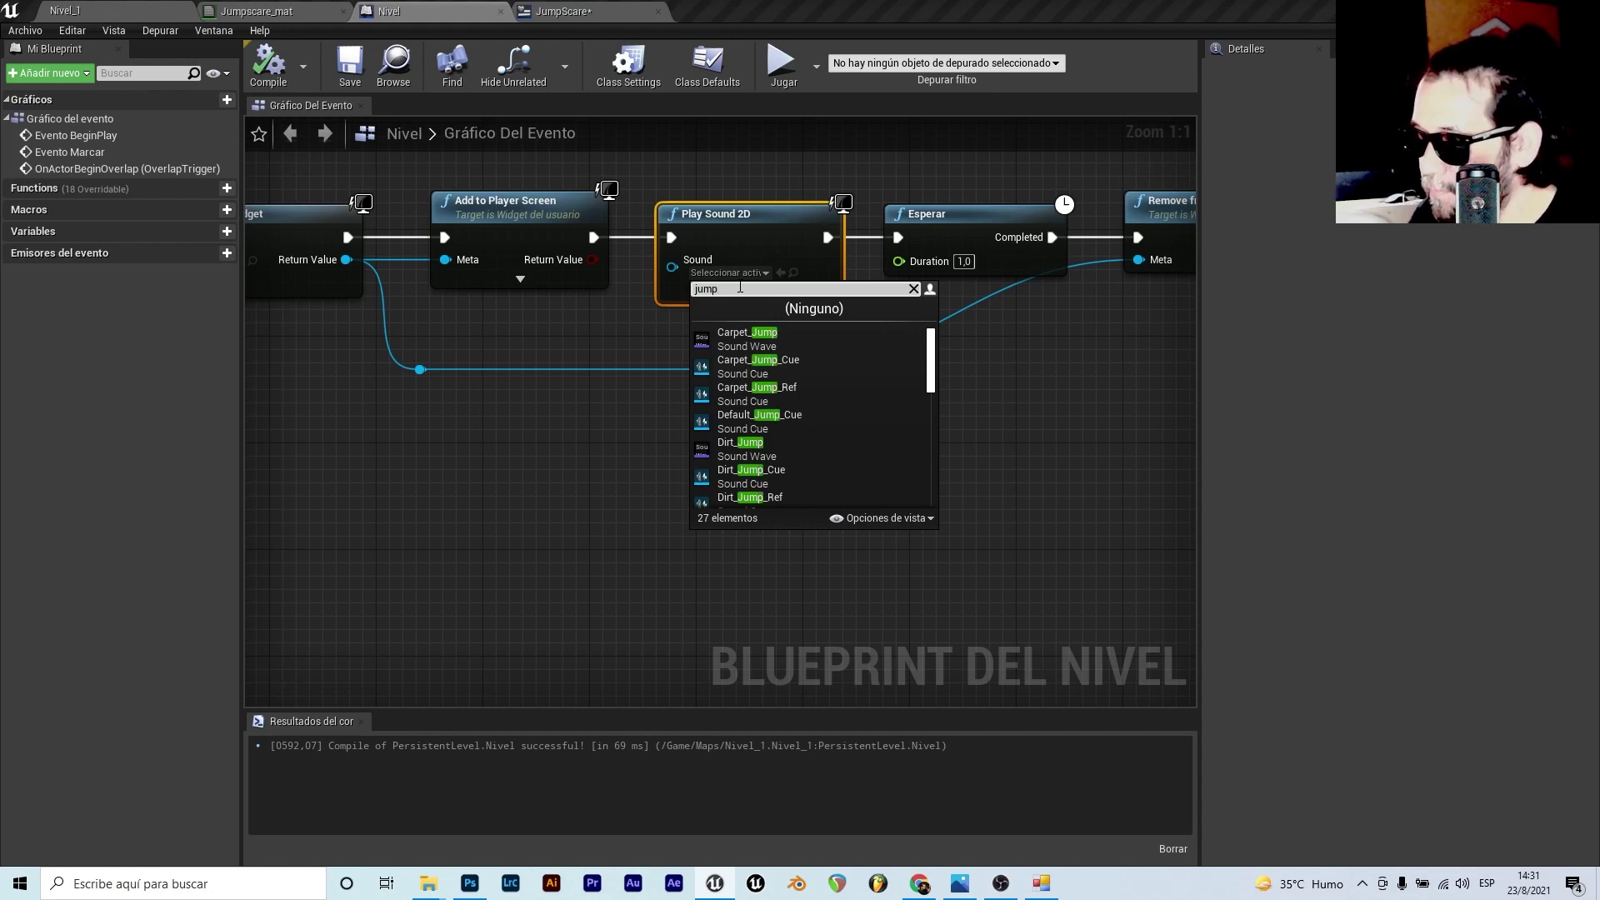
{"action": "type", "text": "s"}
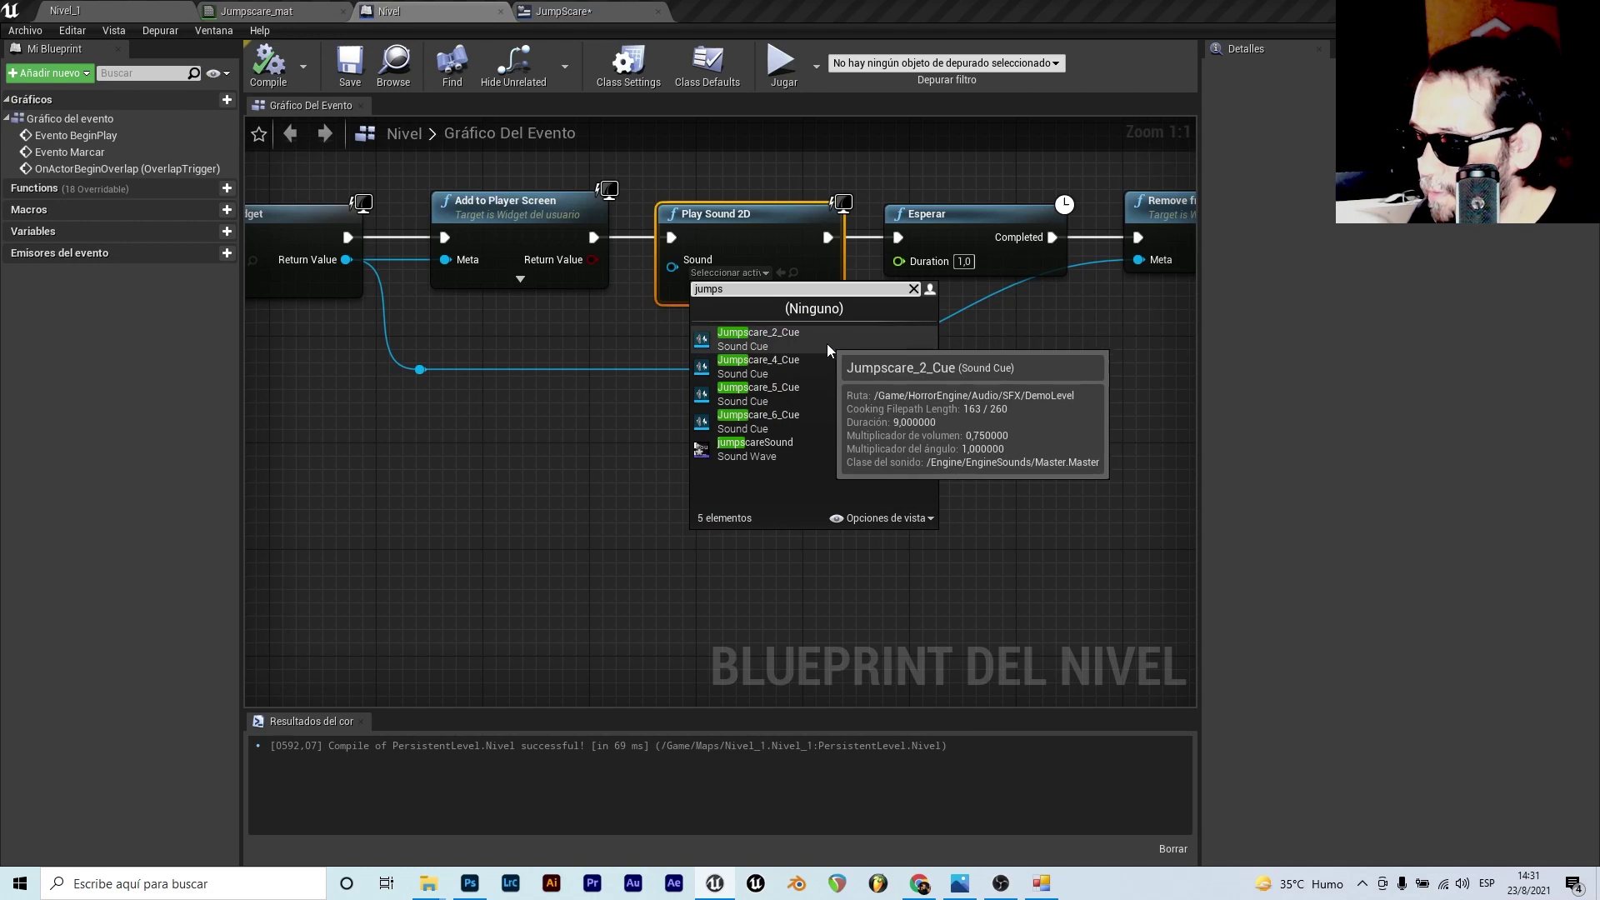
{"action": "left_click", "coordinate": [71, 8]}
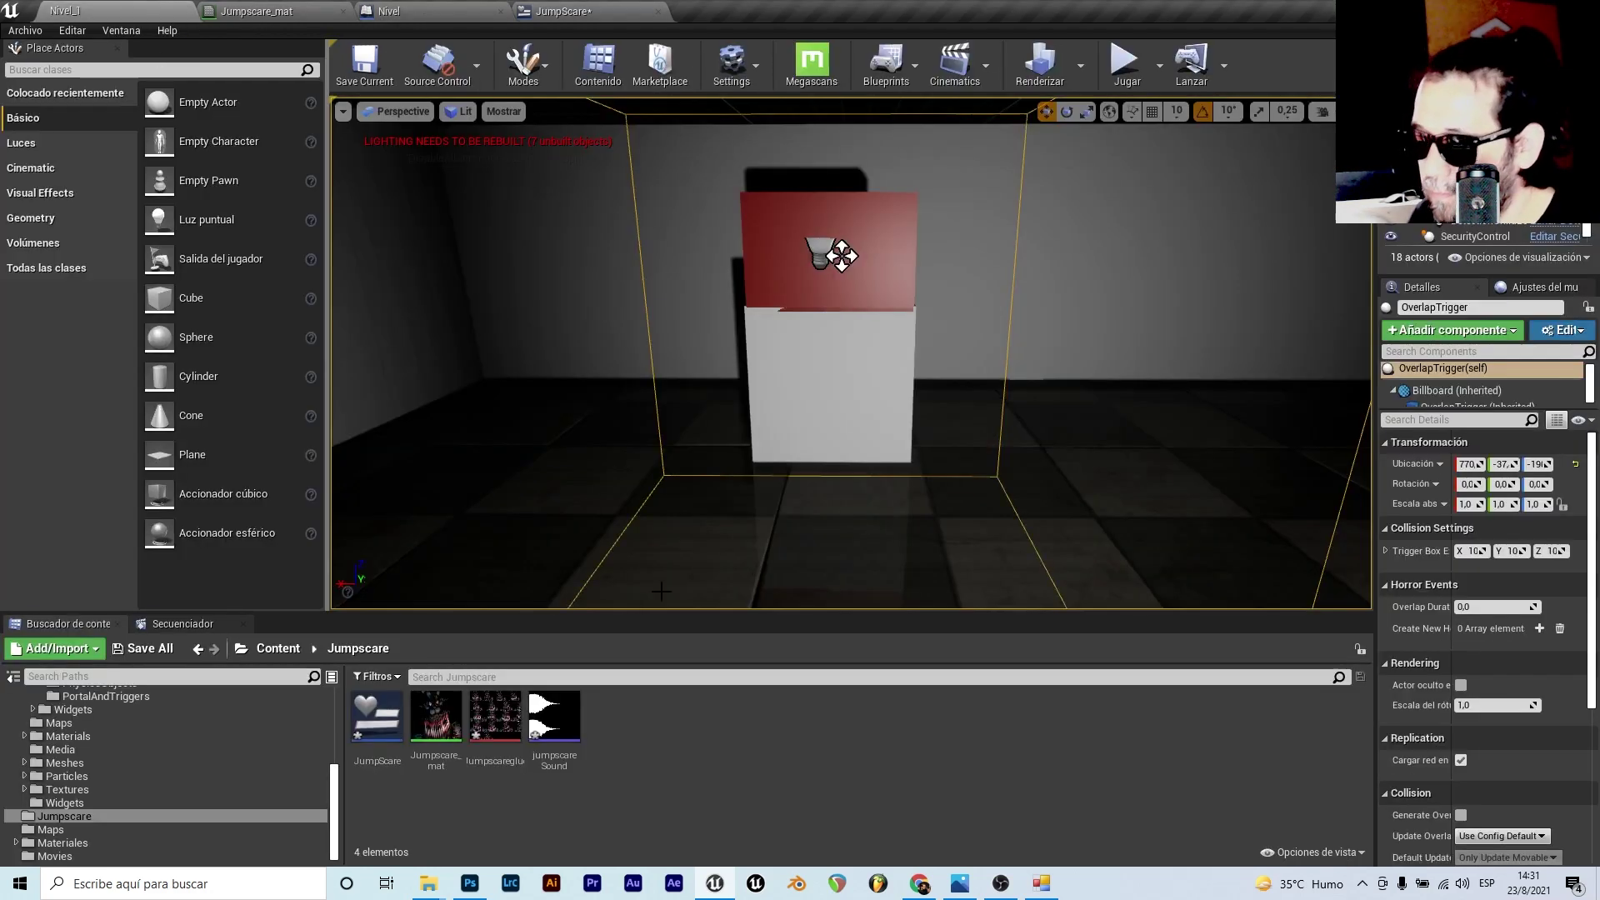
{"action": "left_click_drag", "start_coordinate": [570, 742], "coordinate": [603, 12]}
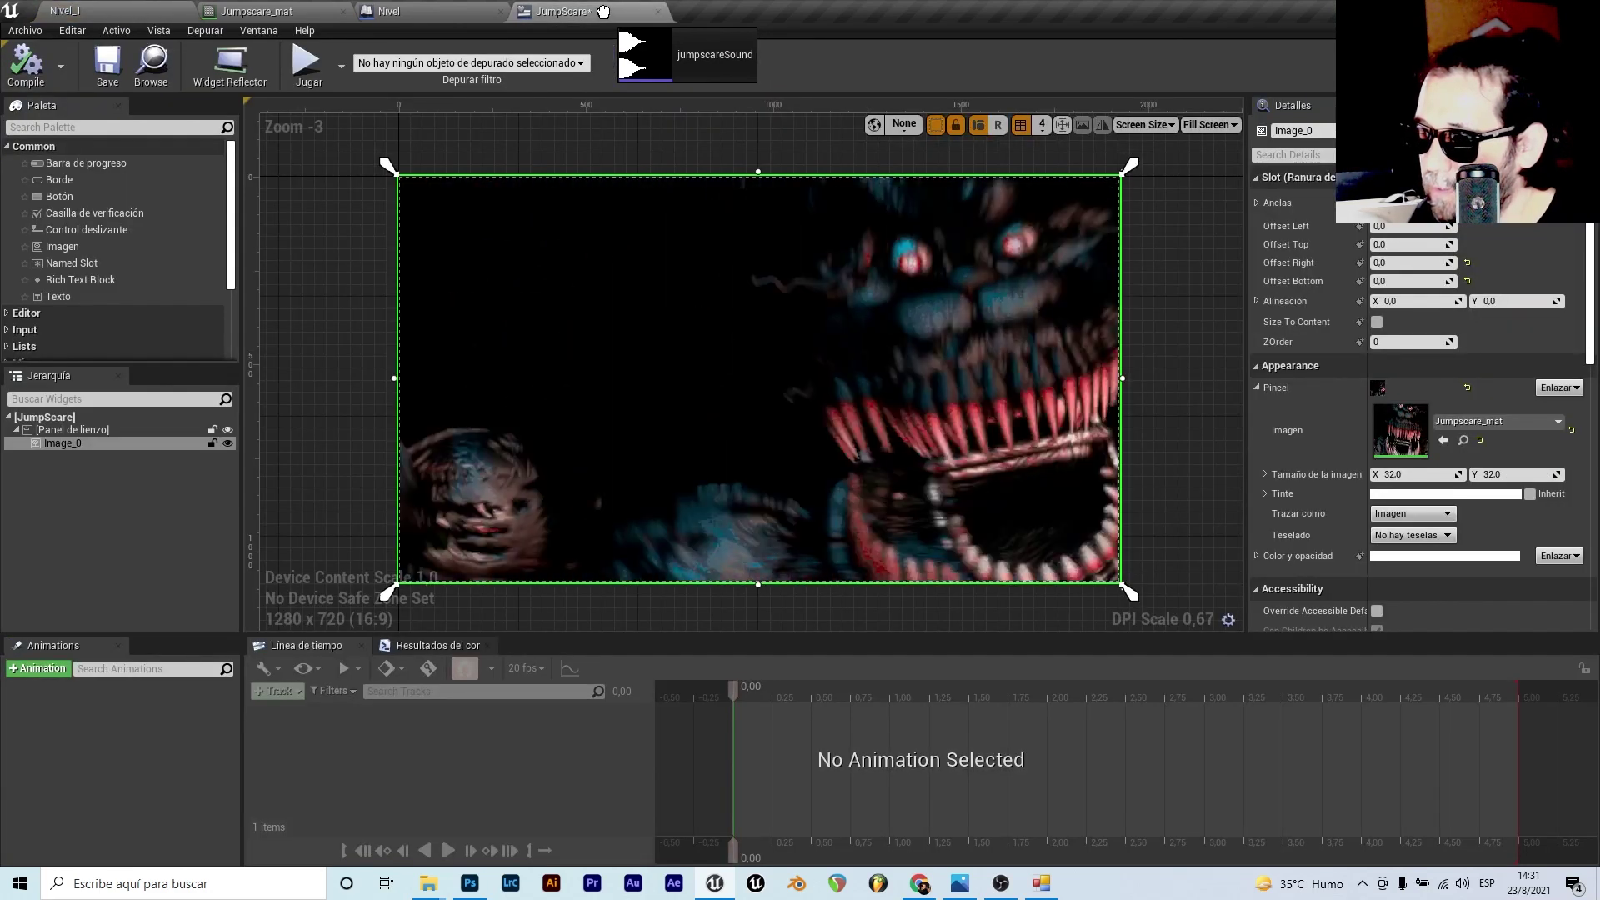
{"action": "mouse_move", "coordinate": [603, 11]}
{"action": "left_mouse_down"}
{"action": "mouse_move", "coordinate": [443, 11]}
{"action": "mouse_move", "coordinate": [734, 275]}
{"action": "left_mouse_up"}
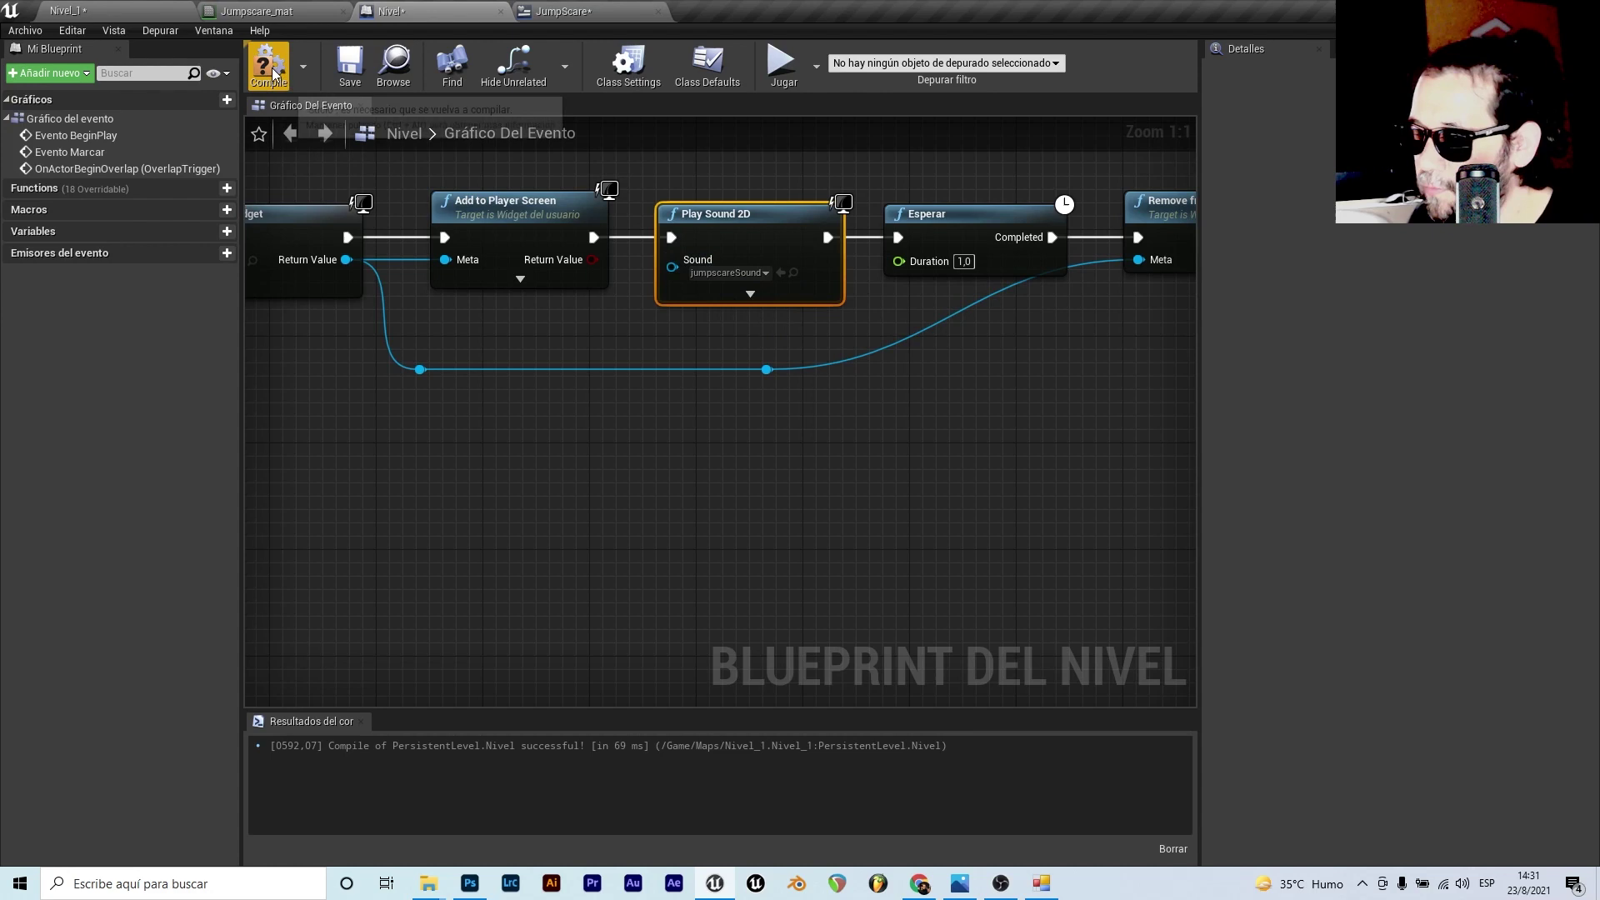
{"action": "left_click", "coordinate": [83, 11]}
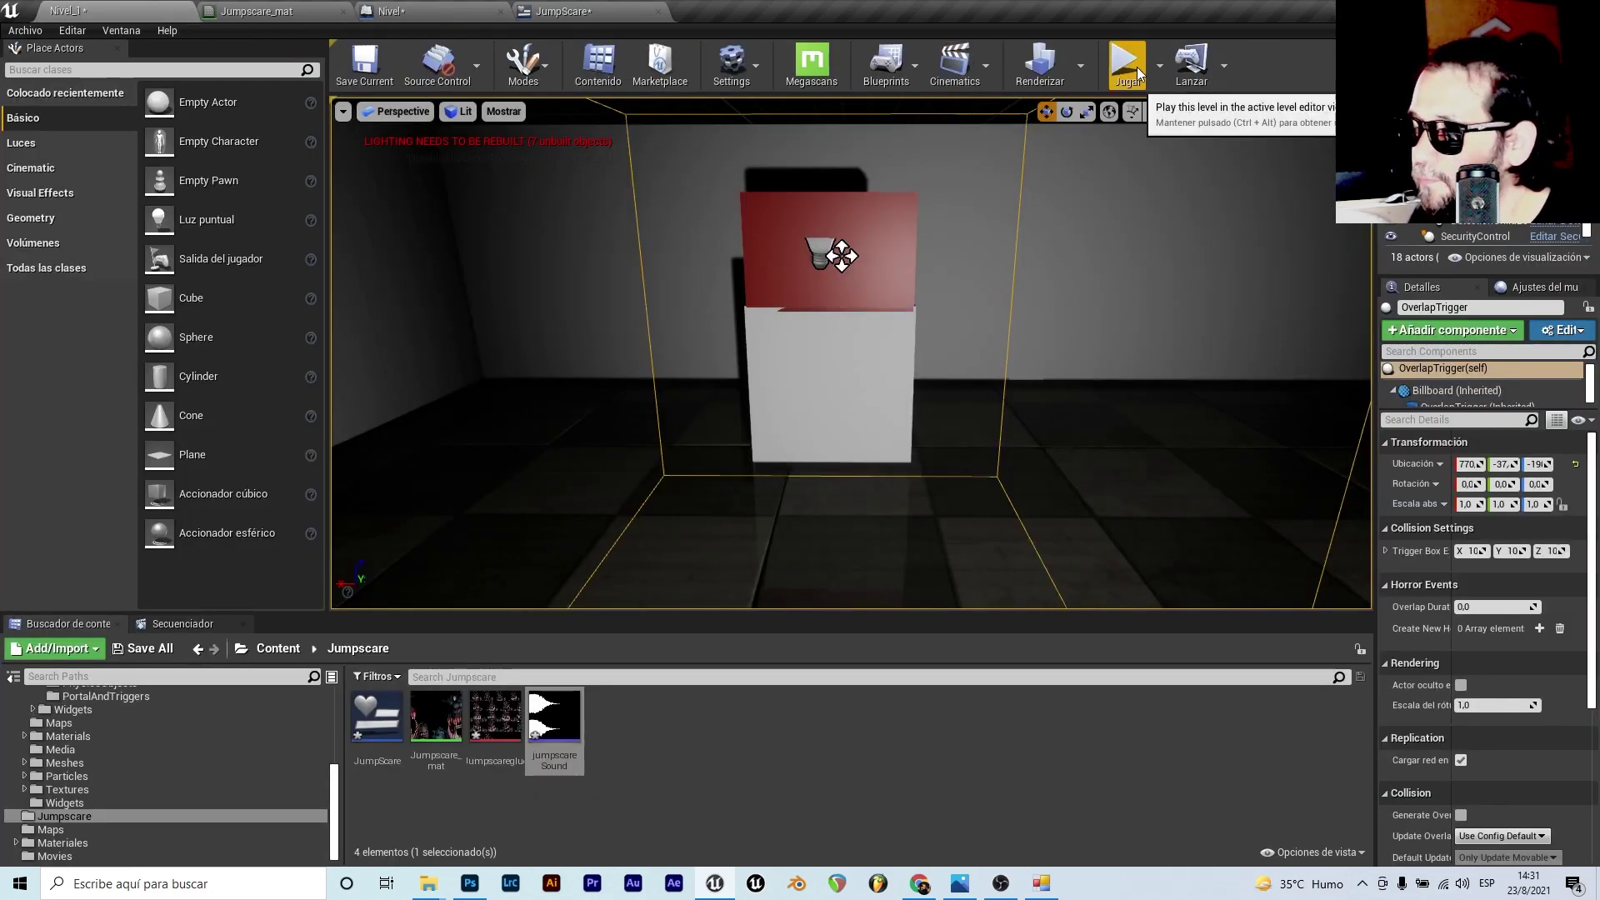
- Playtest the level to hear the jumpscare sound at the trigger, then stop
{"action": "left_click", "coordinate": [1127, 65]}
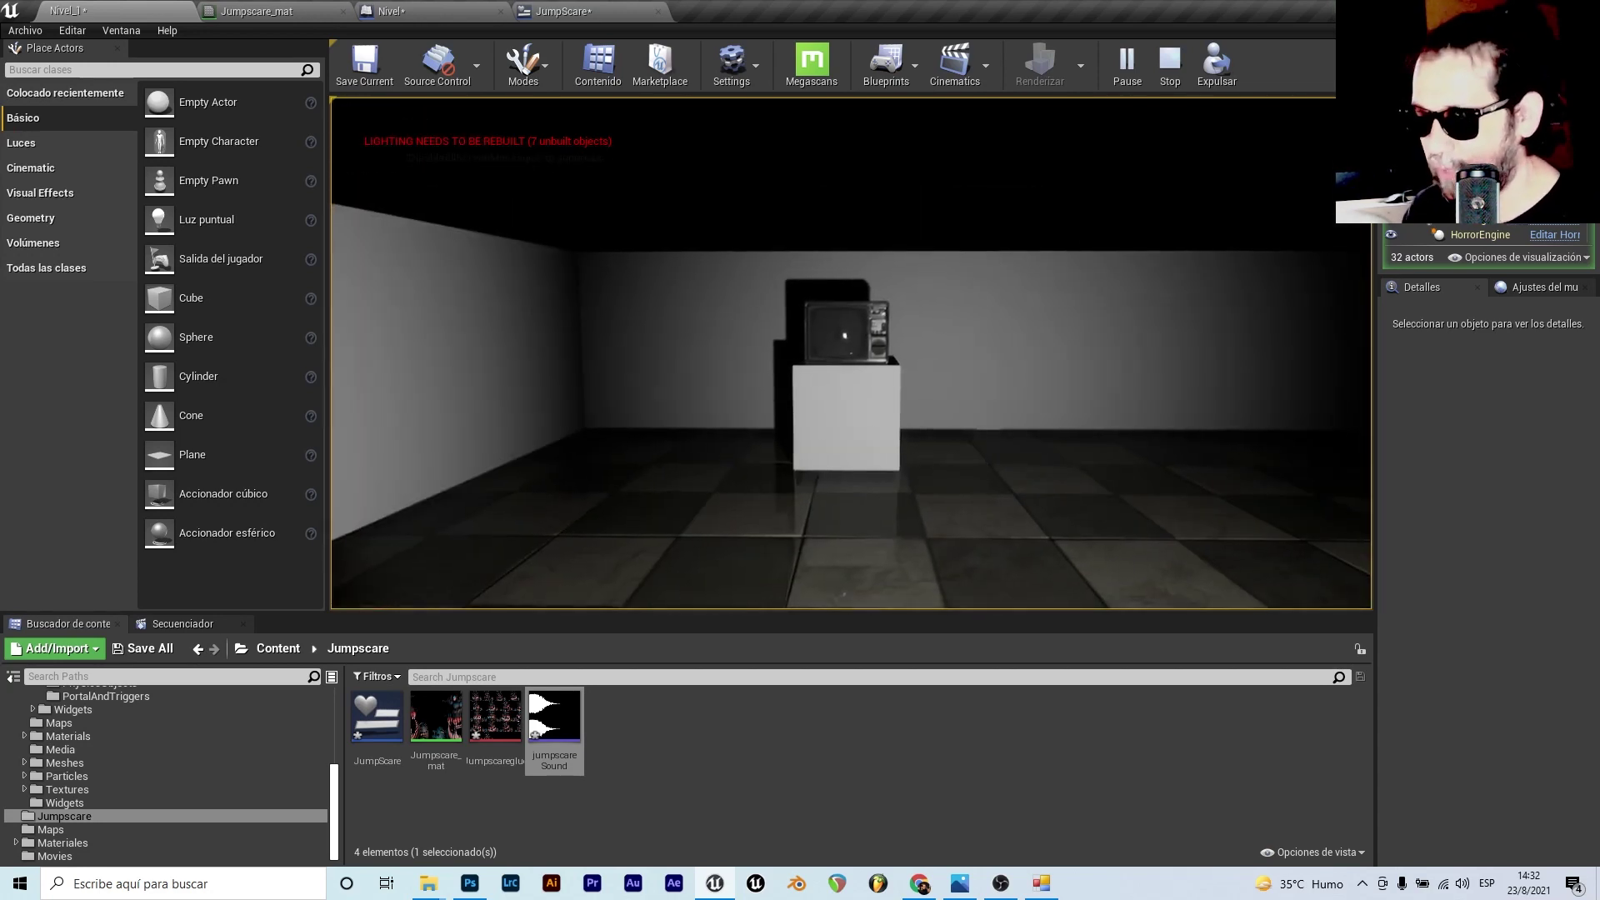
{"action": "key", "text": "Escape"}
- Open Jumpscare_mat and set its blend mode to Enmascarado (Masked)
{"action": "left_click", "coordinate": [558, 11]}
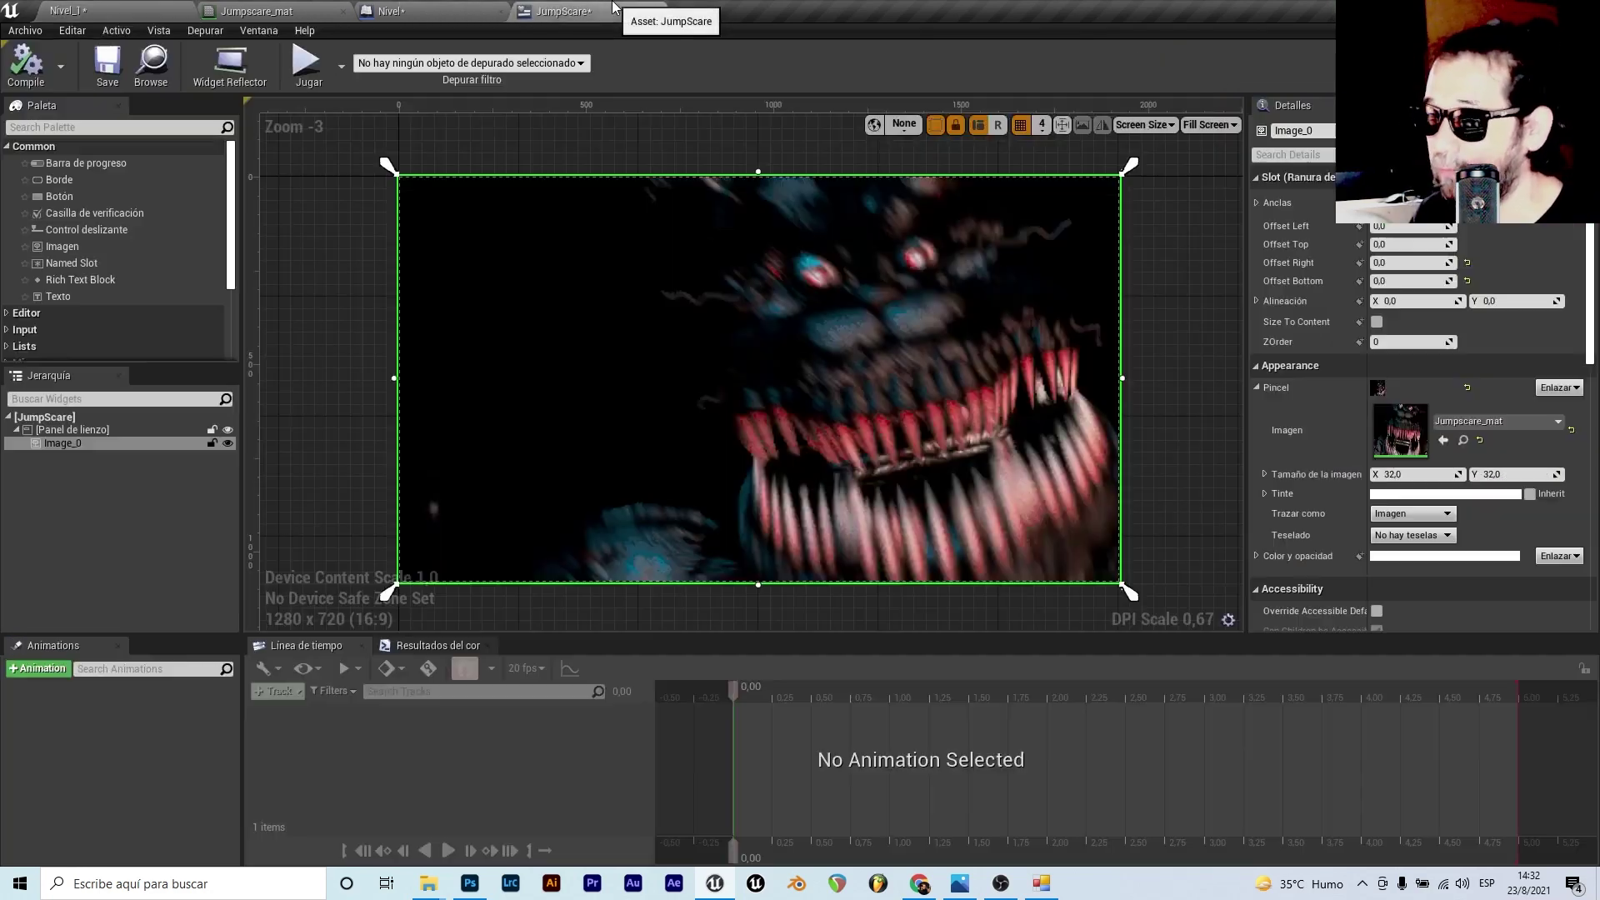
{"action": "left_click", "coordinate": [416, 10]}
{"action": "left_click", "coordinate": [253, 11]}
{"action": "scroll", "coordinate": [903, 392], "scroll_direction": "down", "scroll_amount": 2}
{"action": "scroll", "coordinate": [983, 404], "scroll_direction": "up", "scroll_amount": 2}
{"action": "scroll", "coordinate": [983, 404], "scroll_direction": "up", "scroll_amount": 1}
{"action": "left_click", "coordinate": [912, 545]}
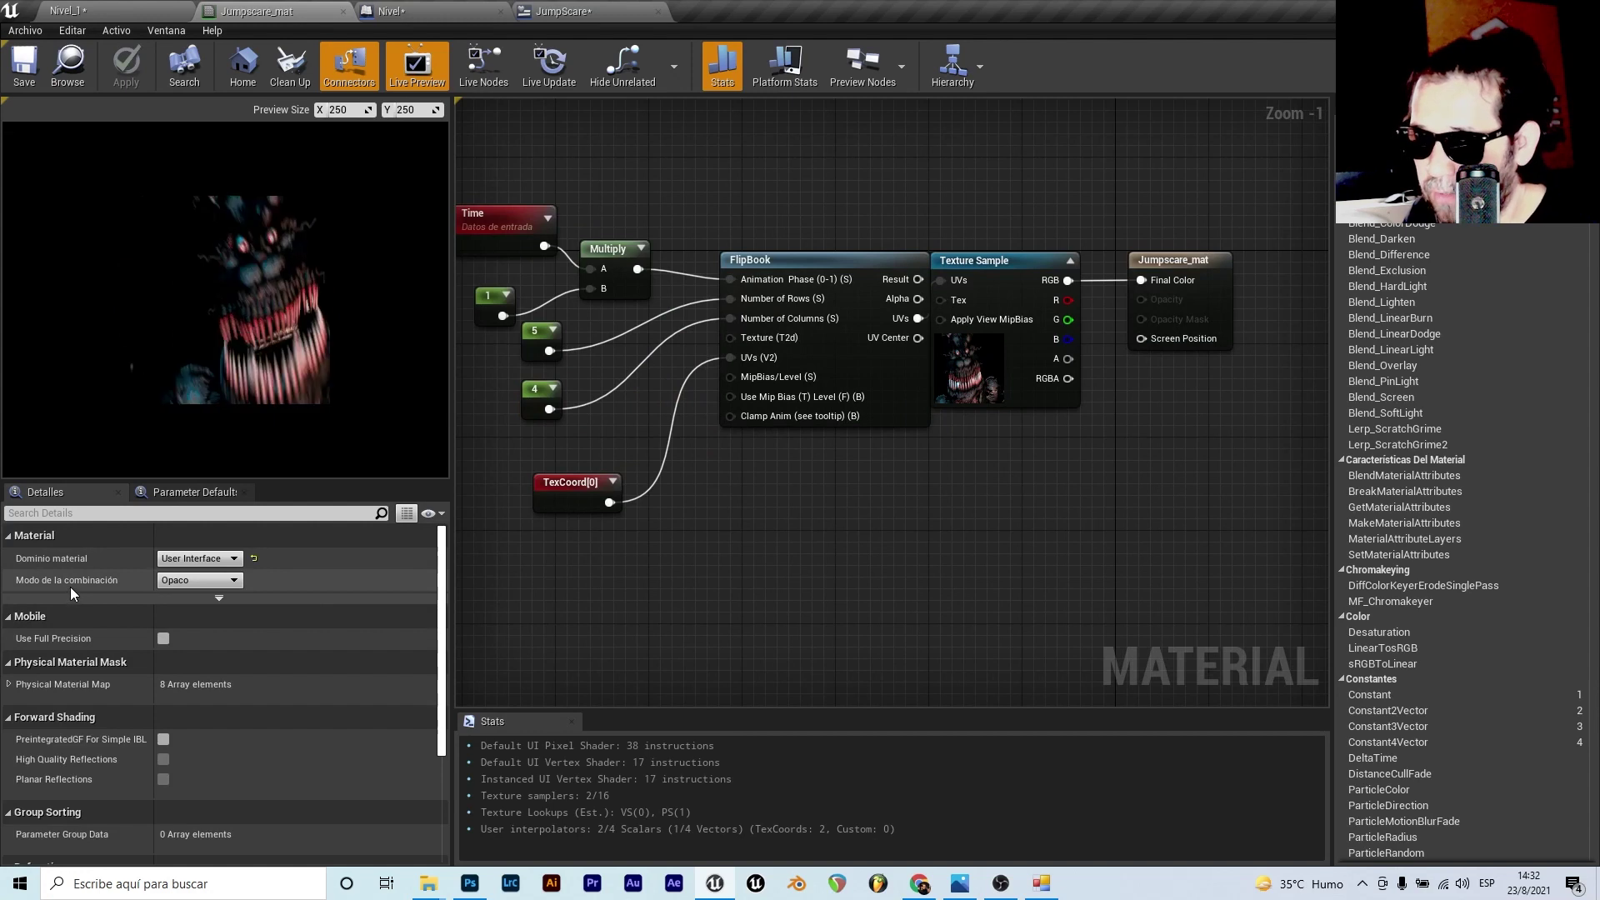
{"action": "left_click", "coordinate": [194, 581]}
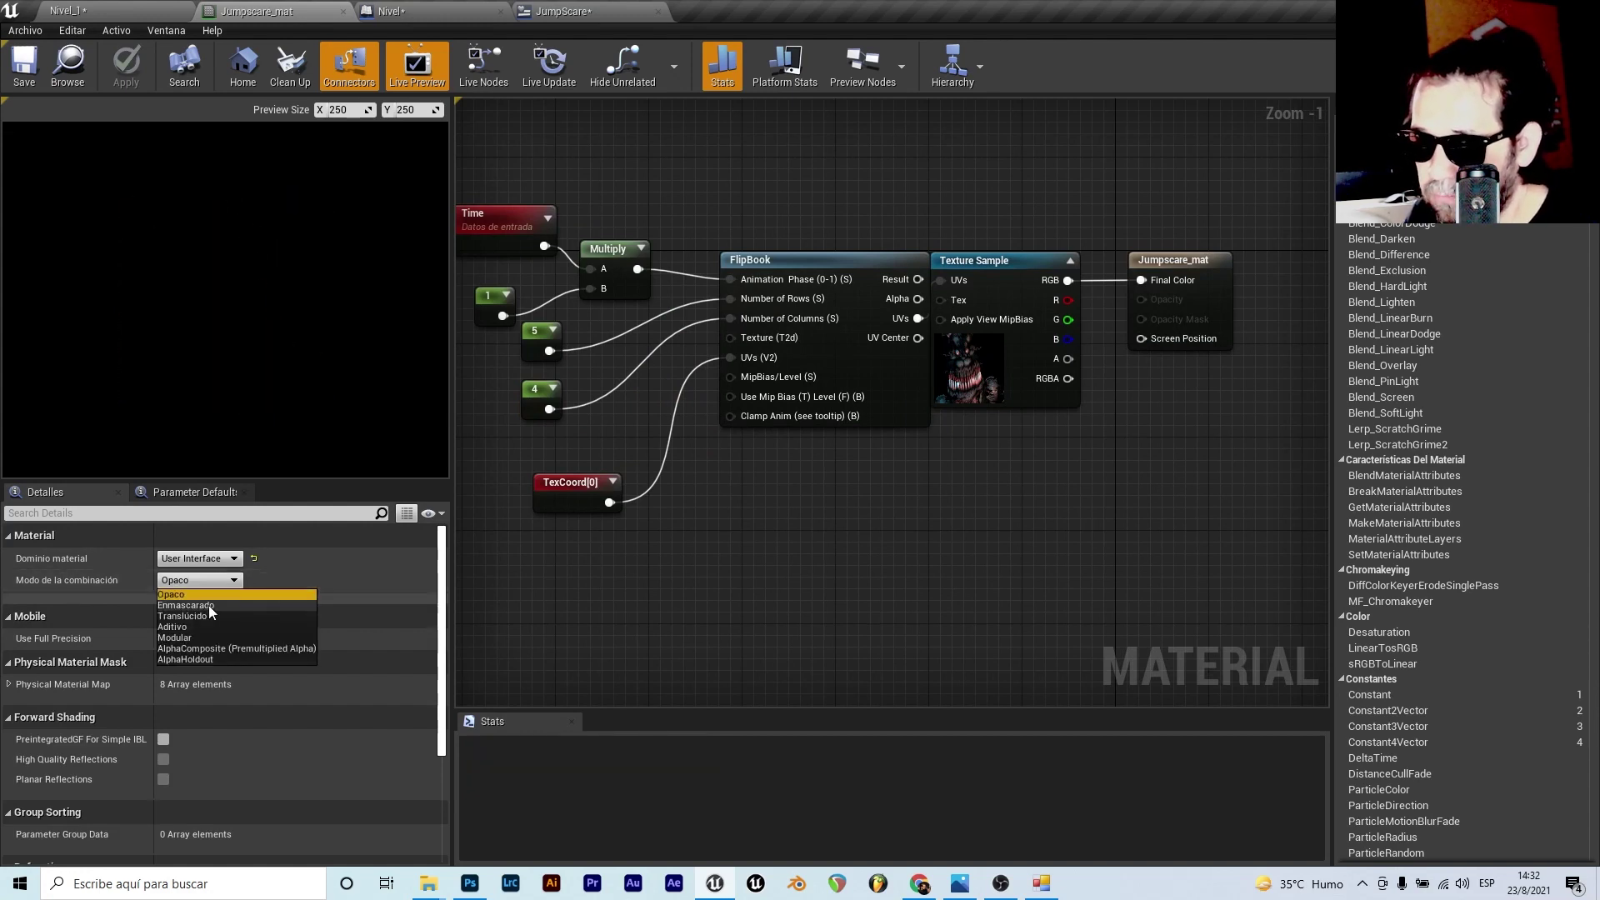
{"action": "left_click", "coordinate": [187, 605]}
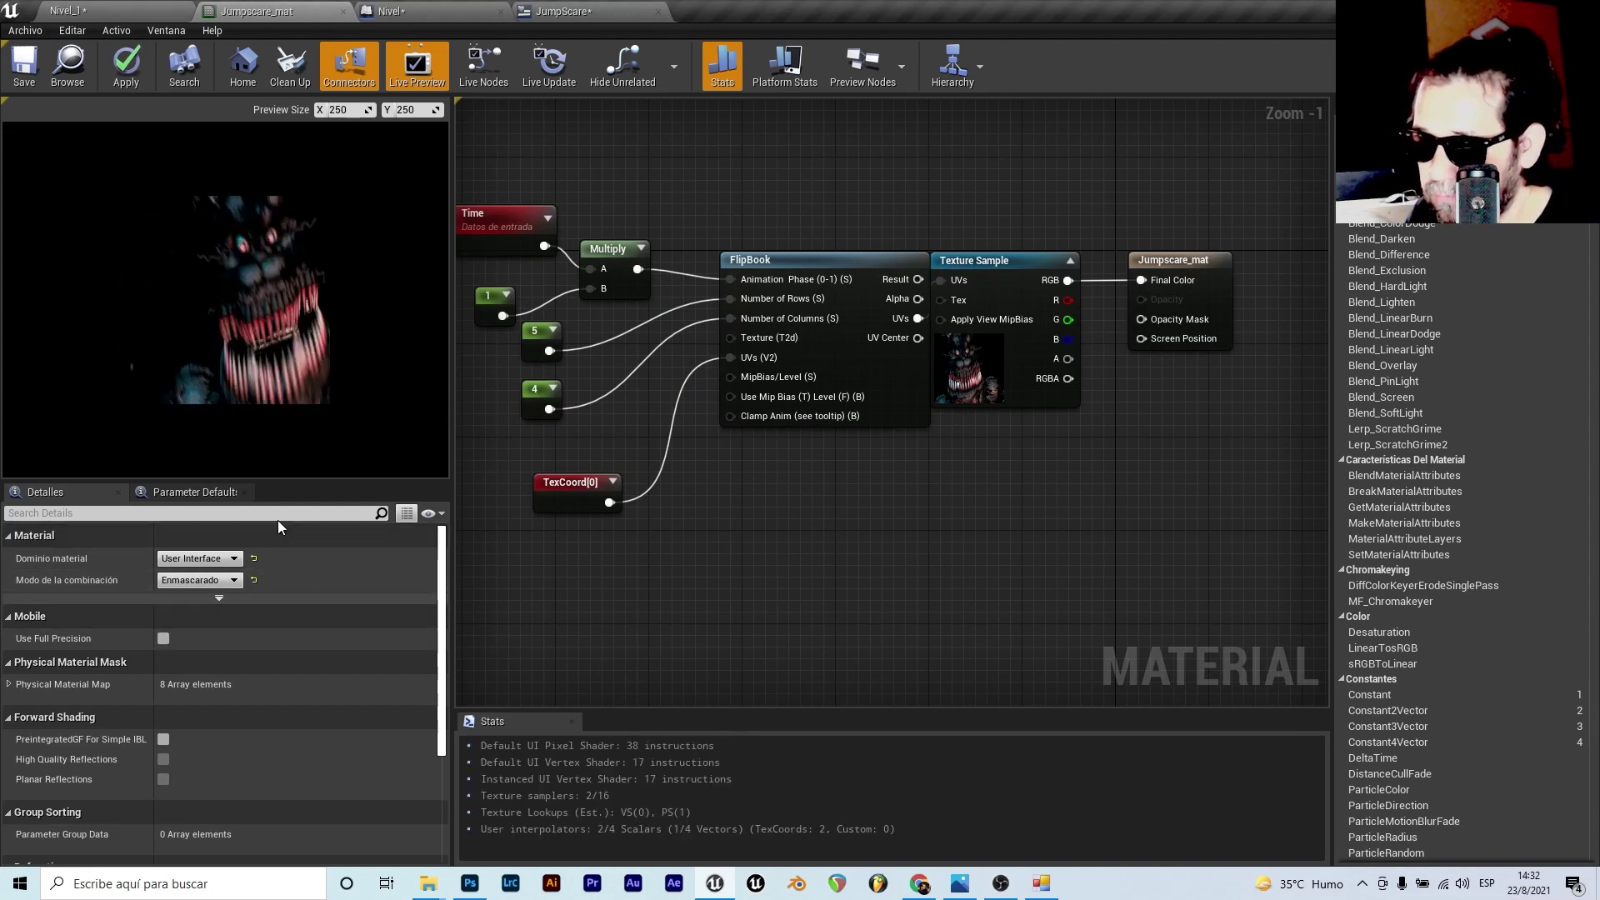
- Add a OneMinus (1-x) node fed by the texture's alpha output
{"action": "scroll", "coordinate": [1171, 364], "scroll_direction": "up", "scroll_amount": 1}
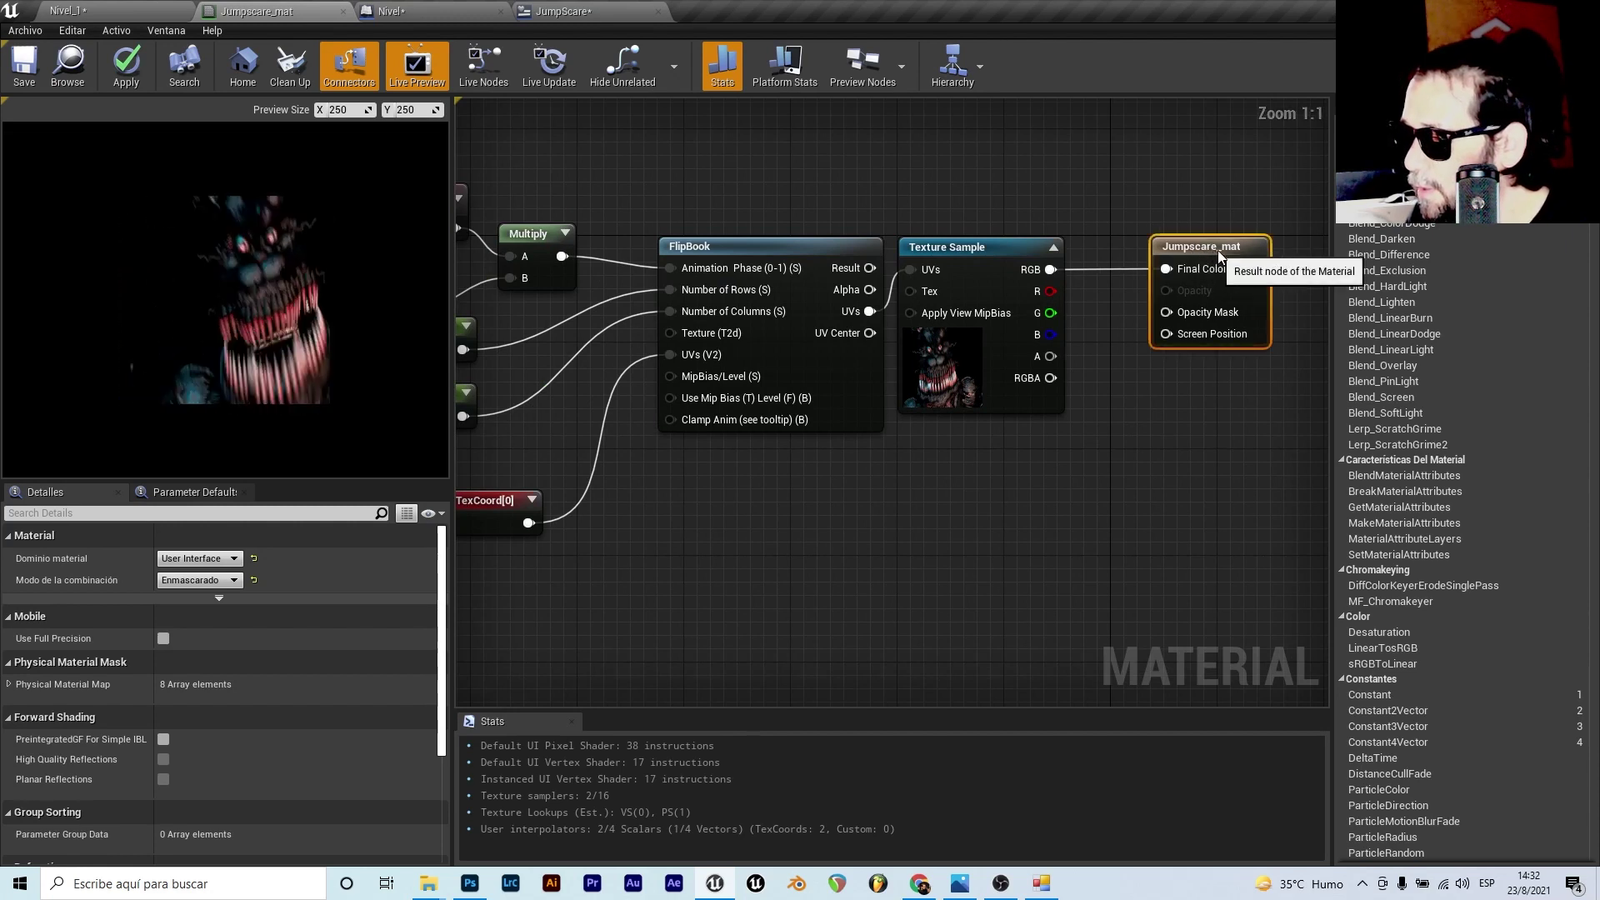
{"action": "left_click_drag", "start_coordinate": [1174, 260], "coordinate": [1228, 260]}
{"action": "left_click_drag", "start_coordinate": [1041, 356], "coordinate": [1120, 432]}
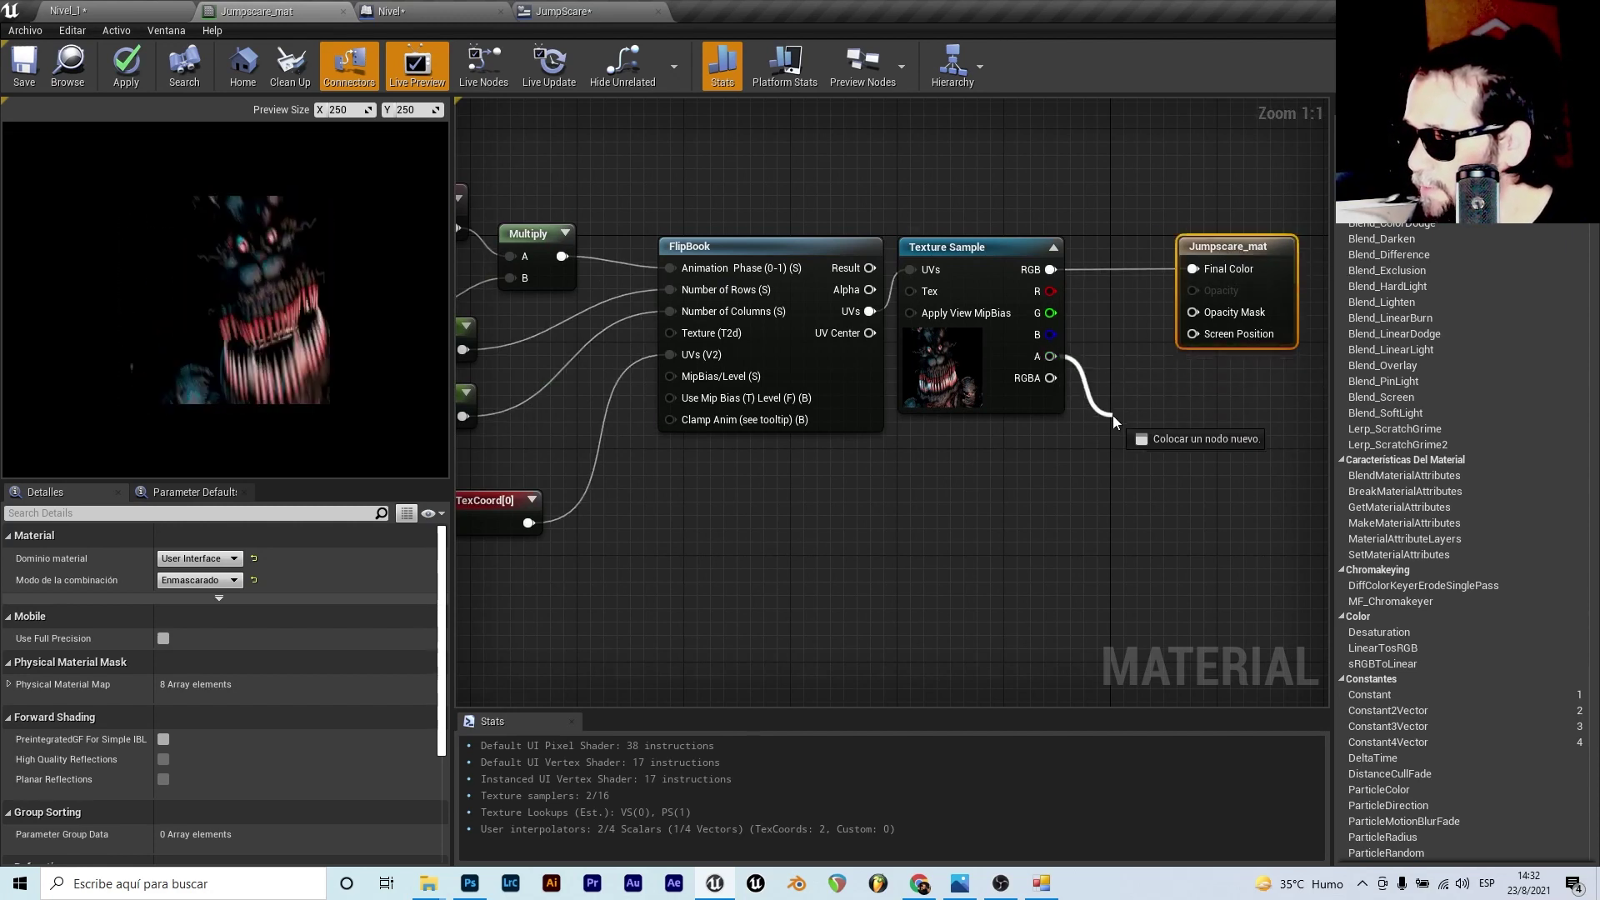
{"action": "type", "text": "mi"}
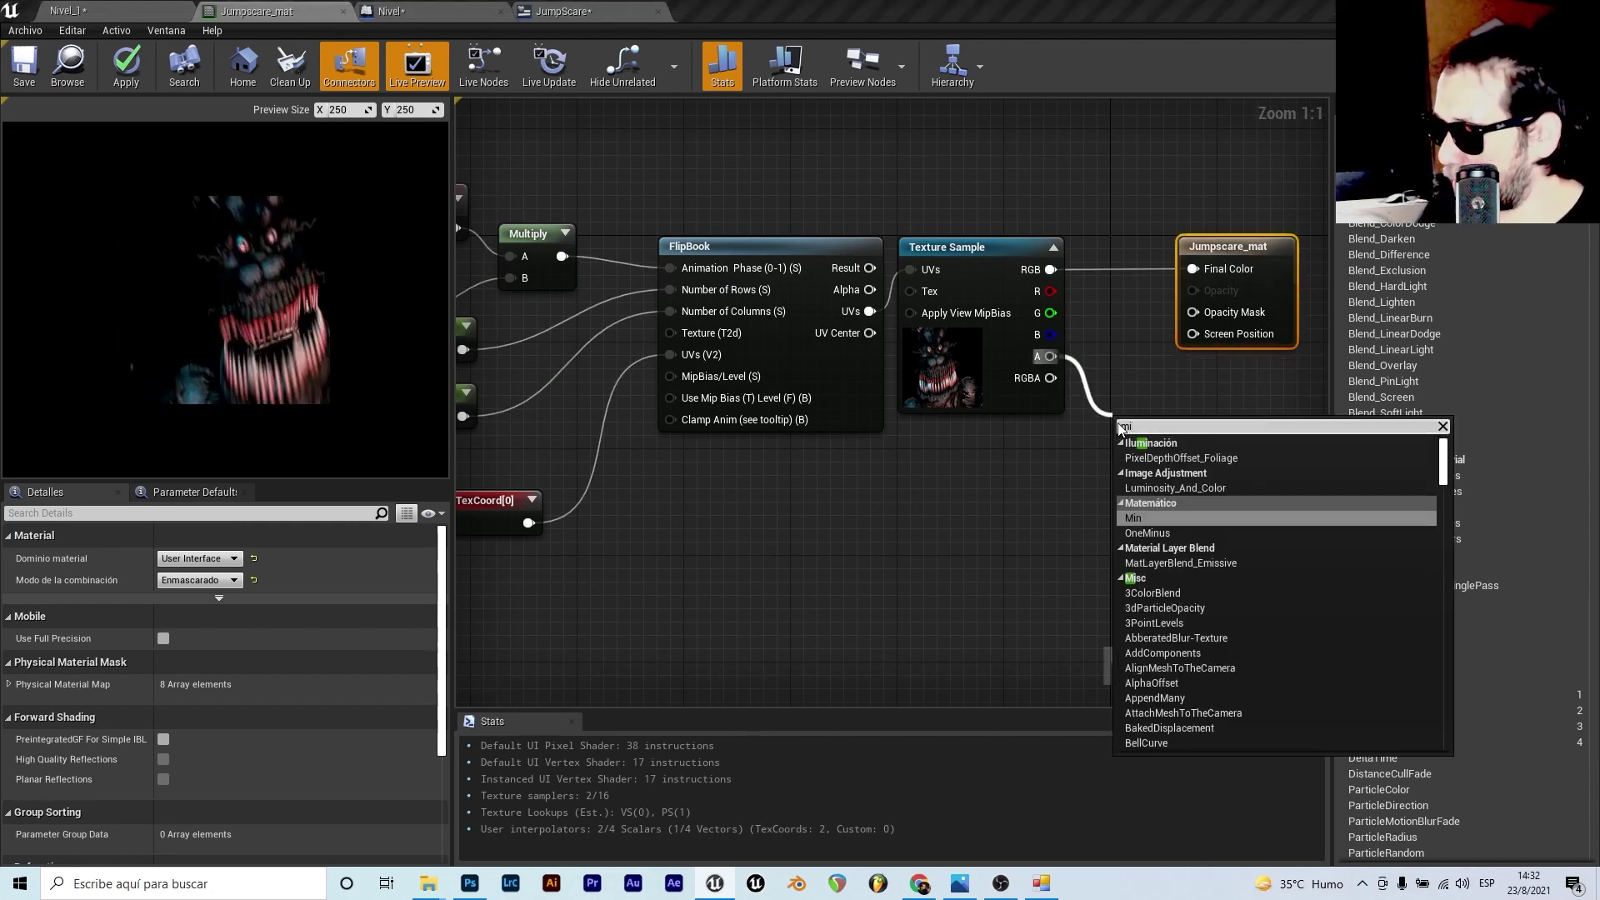
{"action": "left_click", "coordinate": [1167, 534]}
{"action": "left_click_drag", "start_coordinate": [1133, 433], "coordinate": [1118, 414]}
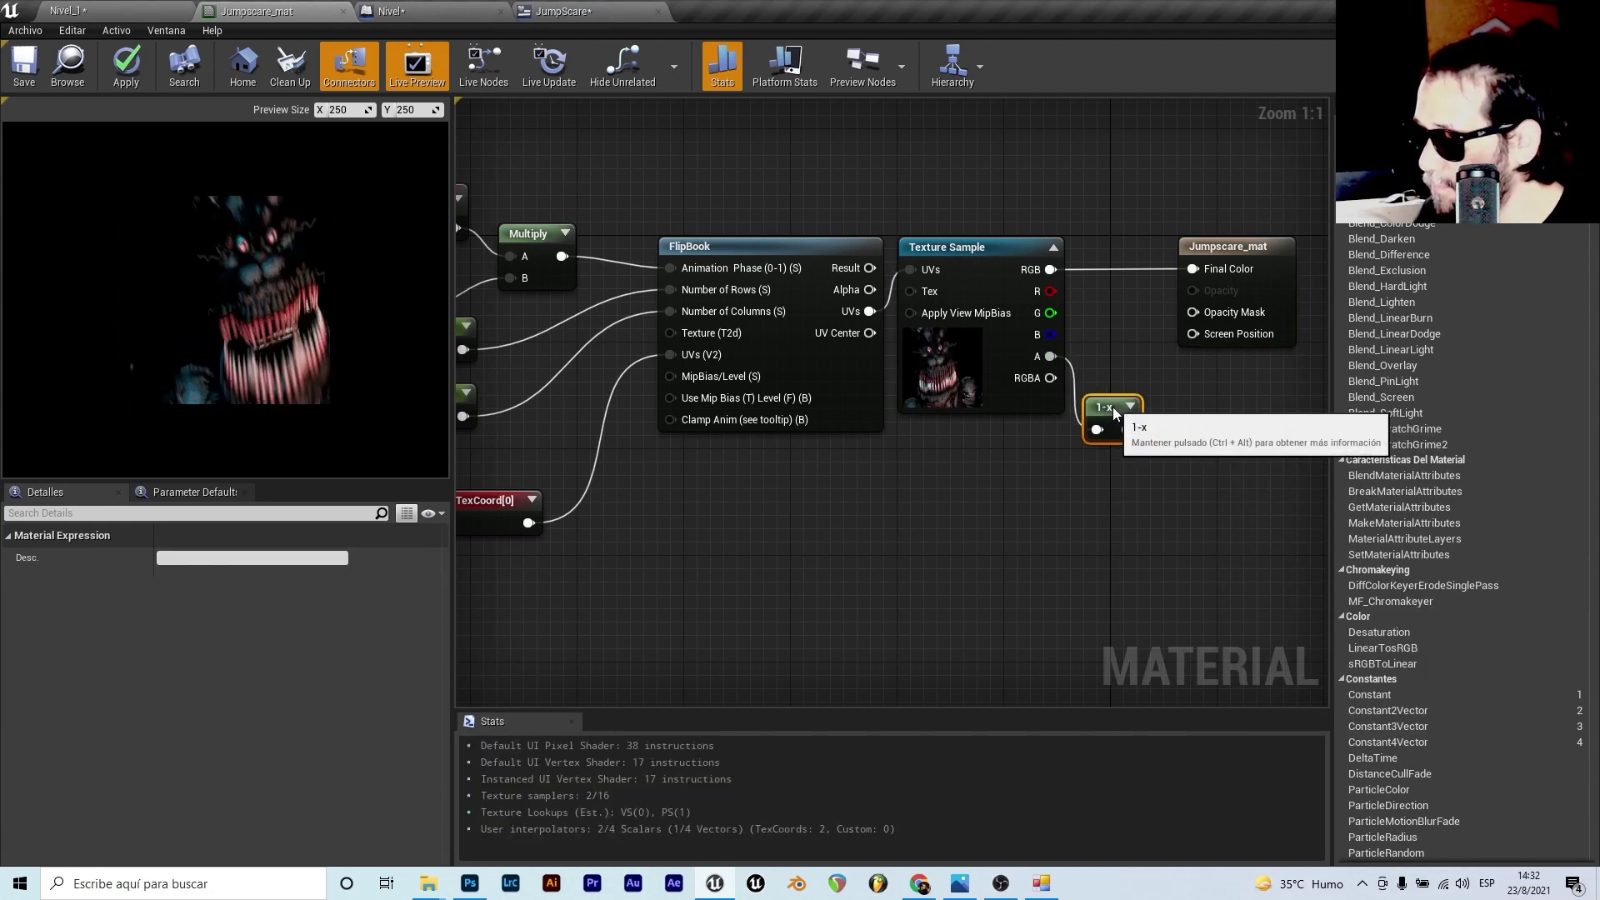
- Add a Subtract node (alpha minus 1-x), wire it into Opacity Mask, and save the material
{"action": "left_click_drag", "start_coordinate": [1051, 356], "coordinate": [1100, 343]}
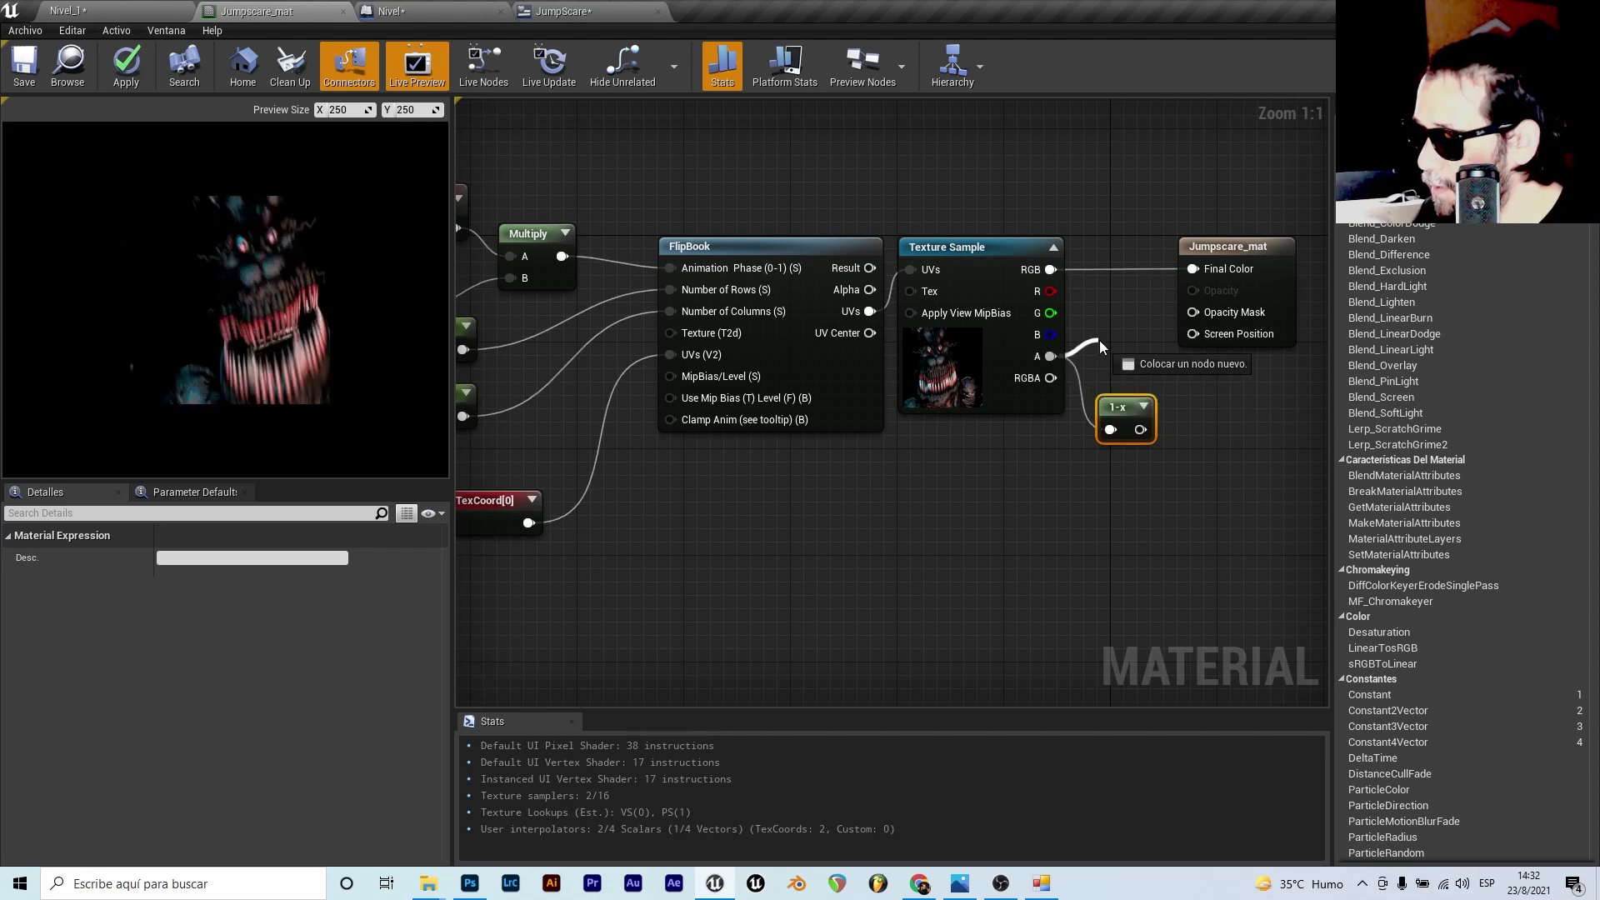
{"action": "type", "text": "su"}
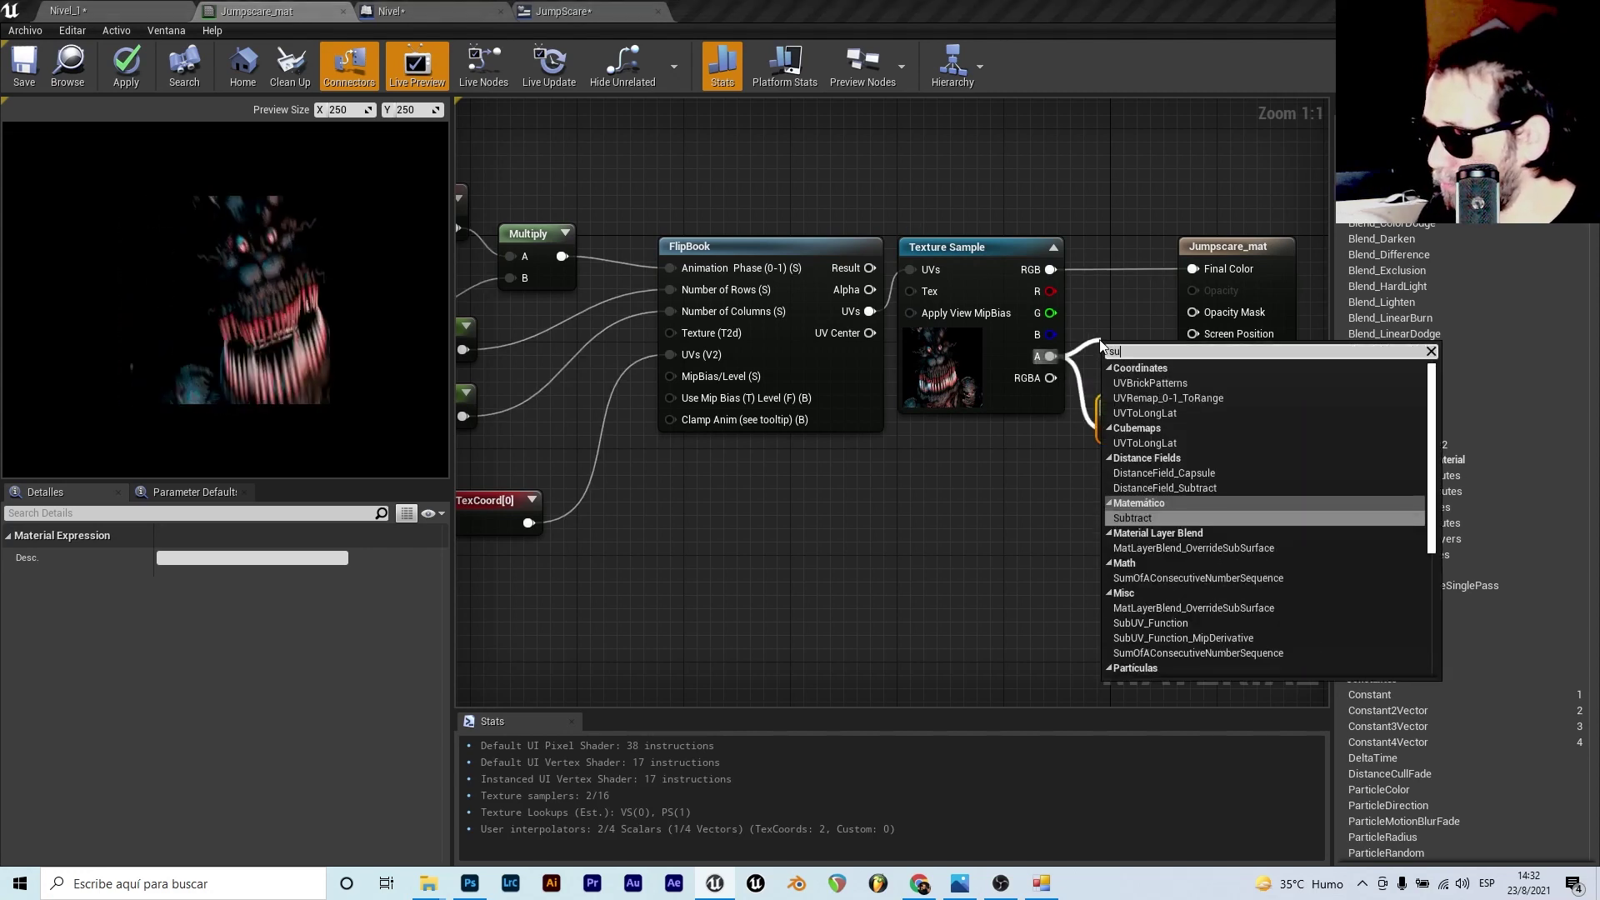
{"action": "left_click", "coordinate": [1169, 515]}
{"action": "left_click_drag", "start_coordinate": [1224, 322], "coordinate": [1264, 308]}
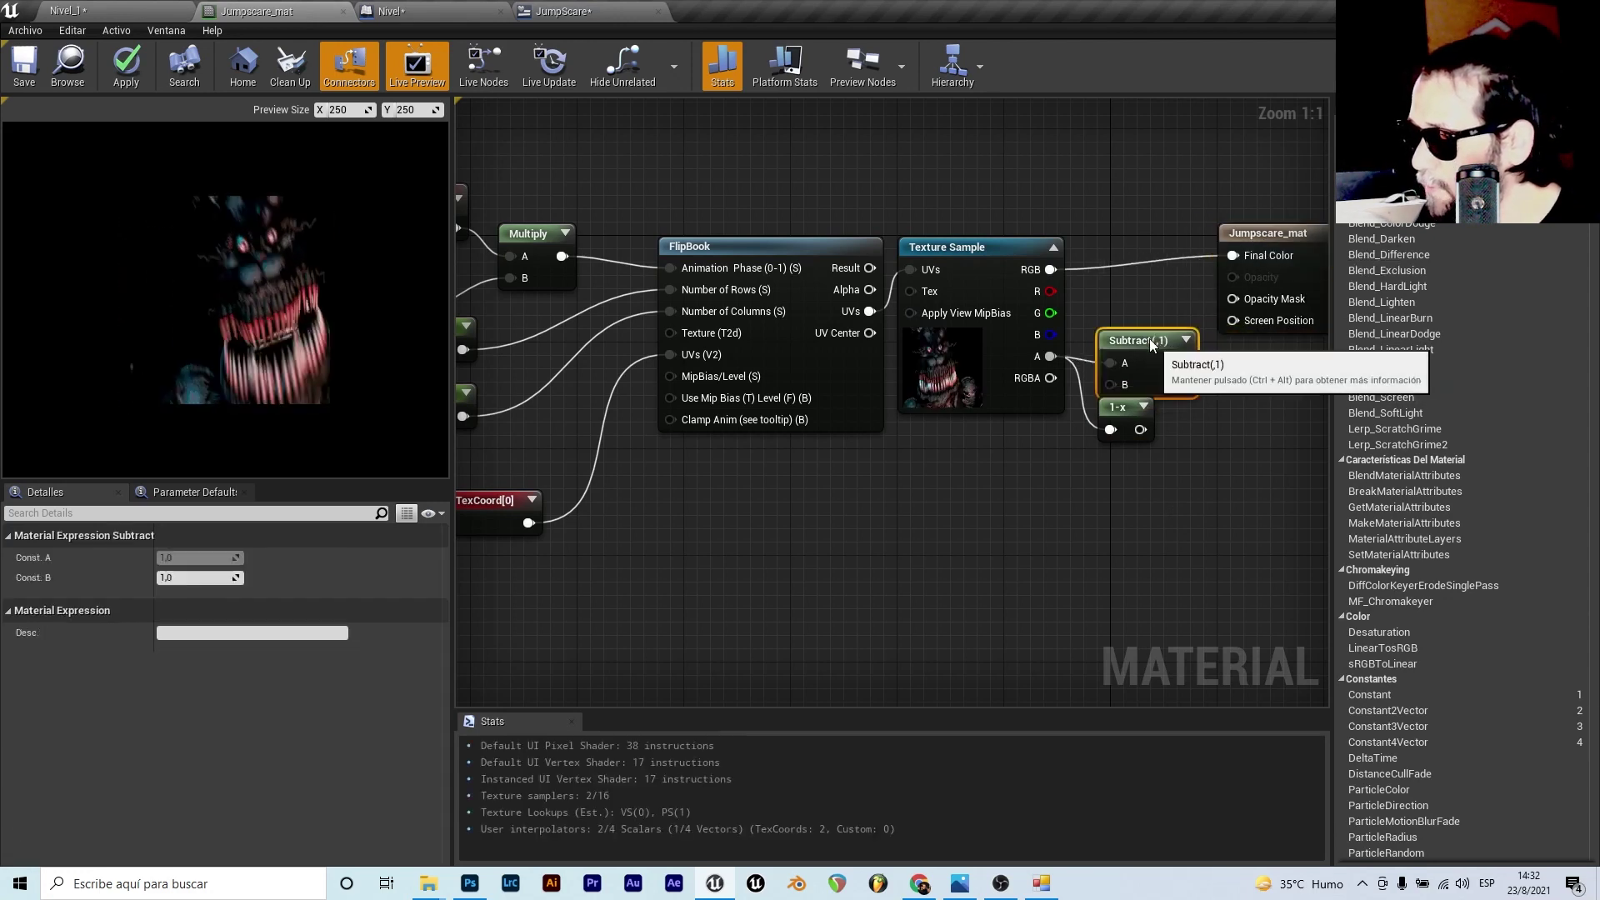
{"action": "left_click_drag", "start_coordinate": [1161, 355], "coordinate": [1157, 332]}
{"action": "mouse_move", "coordinate": [1141, 430]}
{"action": "left_mouse_down"}
{"action": "mouse_move", "coordinate": [1112, 371]}
{"action": "mouse_move", "coordinate": [1232, 300]}
{"action": "left_mouse_up"}
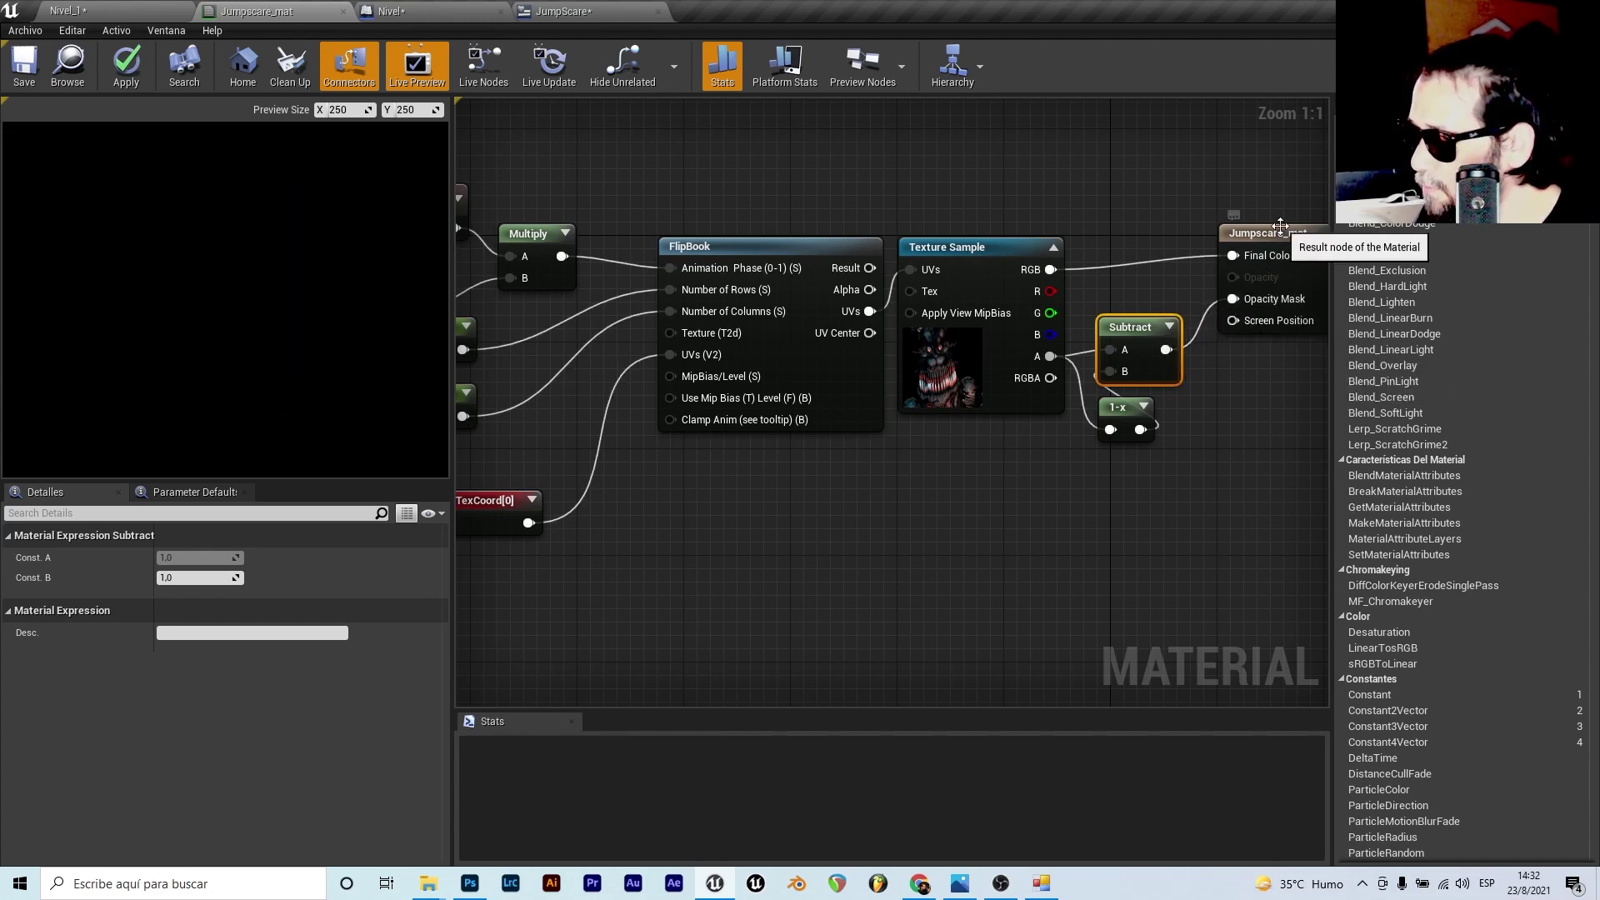
{"action": "left_click_drag", "start_coordinate": [1279, 229], "coordinate": [1279, 268]}
{"action": "scroll", "coordinate": [1024, 300], "scroll_direction": "down", "scroll_amount": 2}
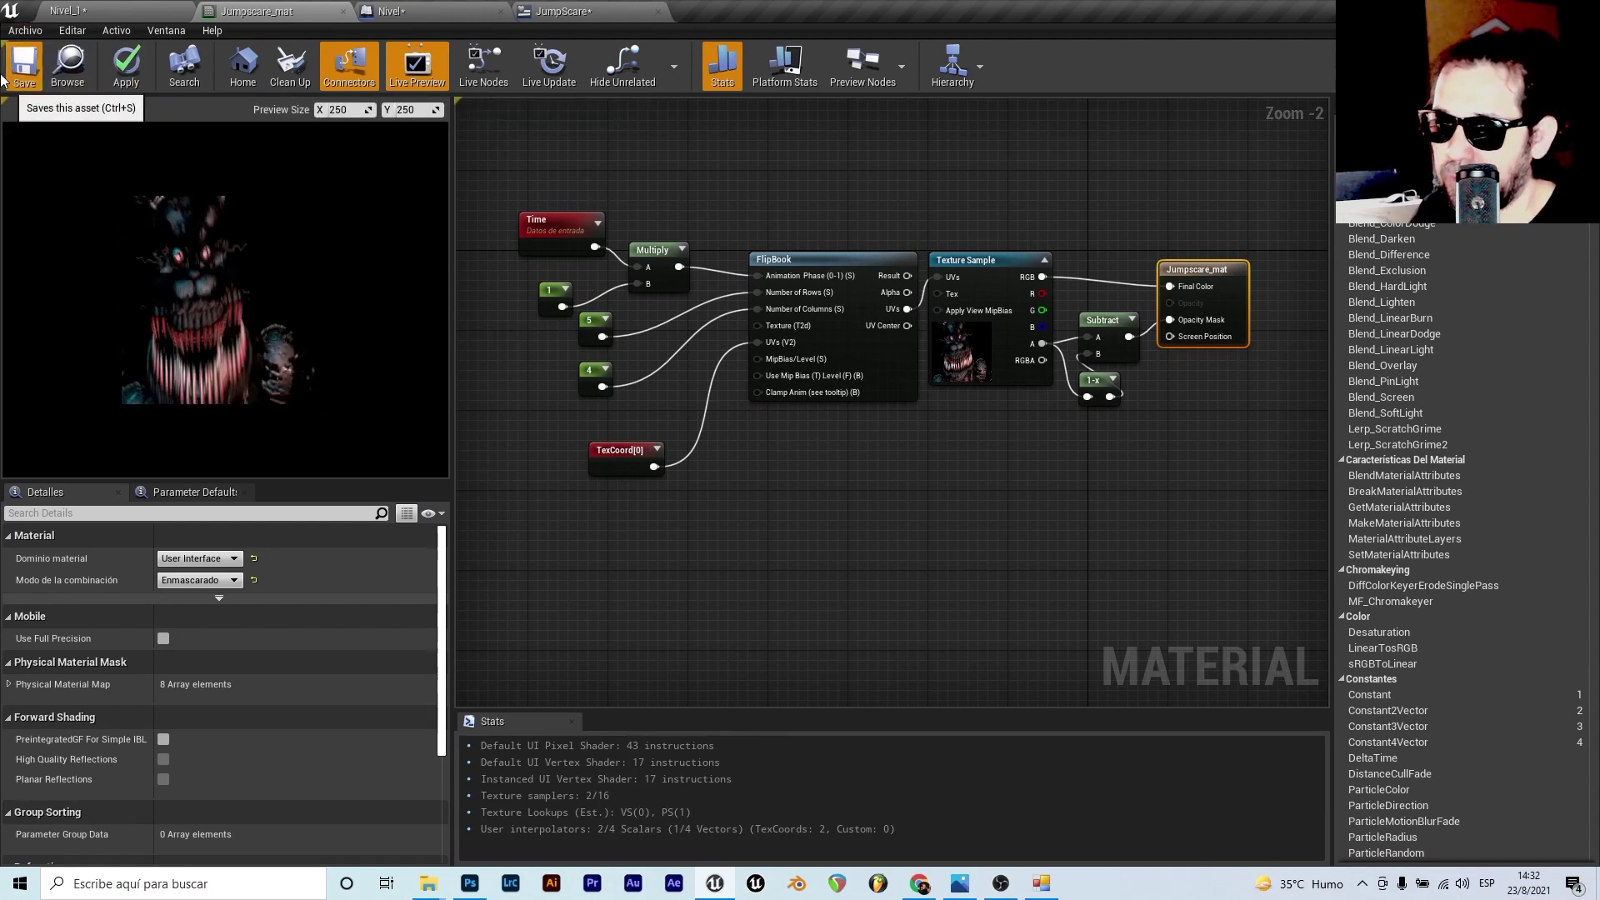
{"action": "left_click", "coordinate": [3, 78]}
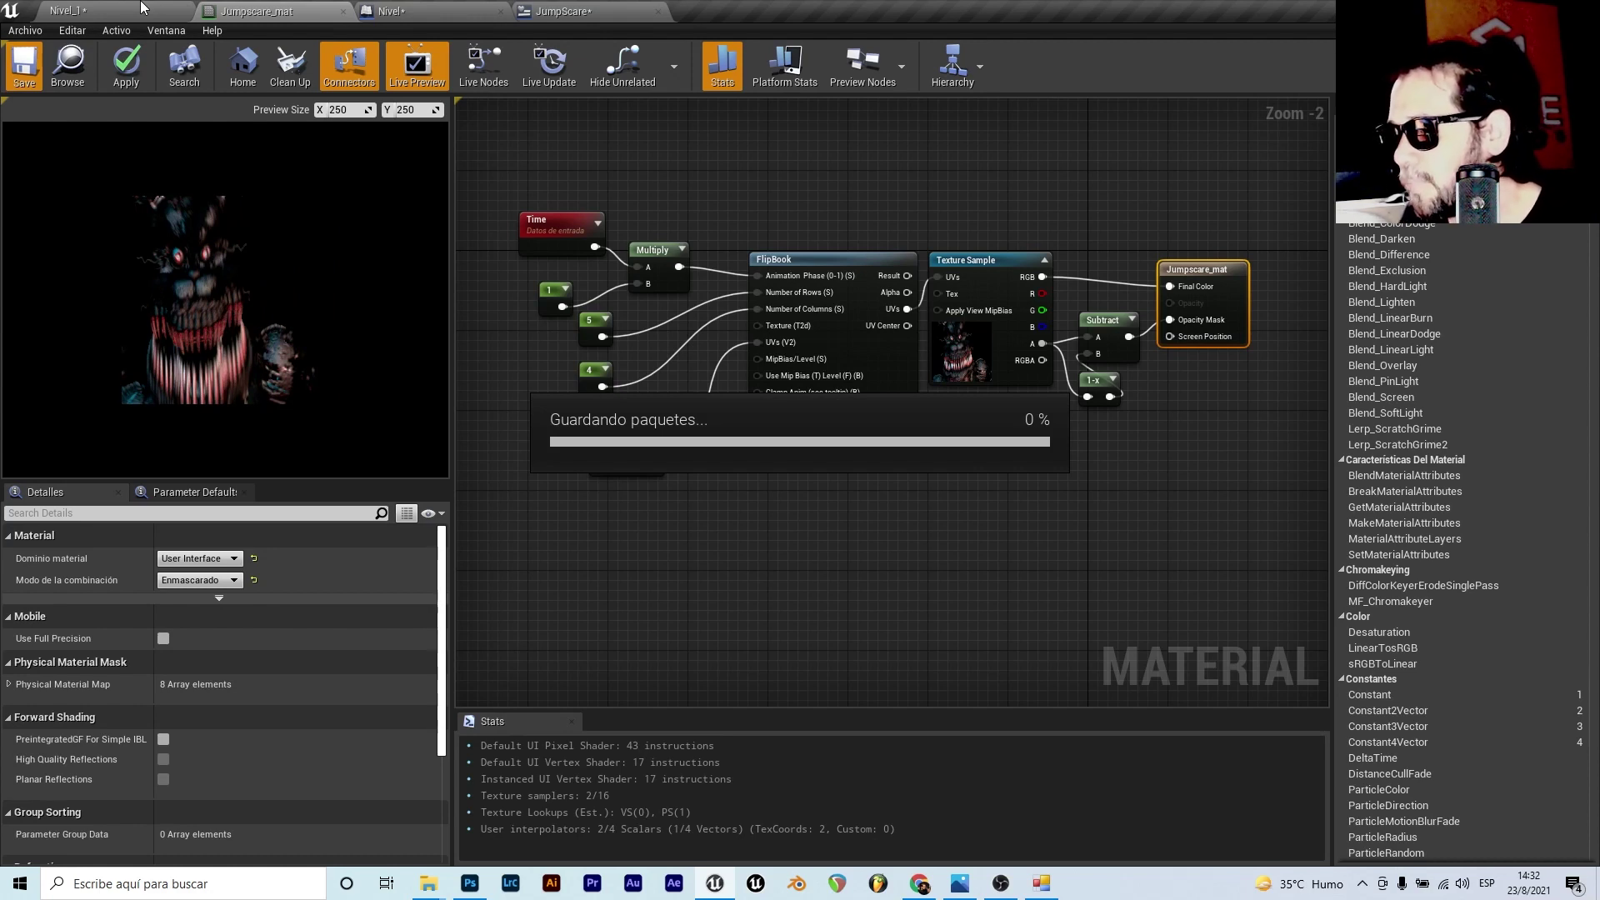
{"action": "left_click", "coordinate": [140, 10]}
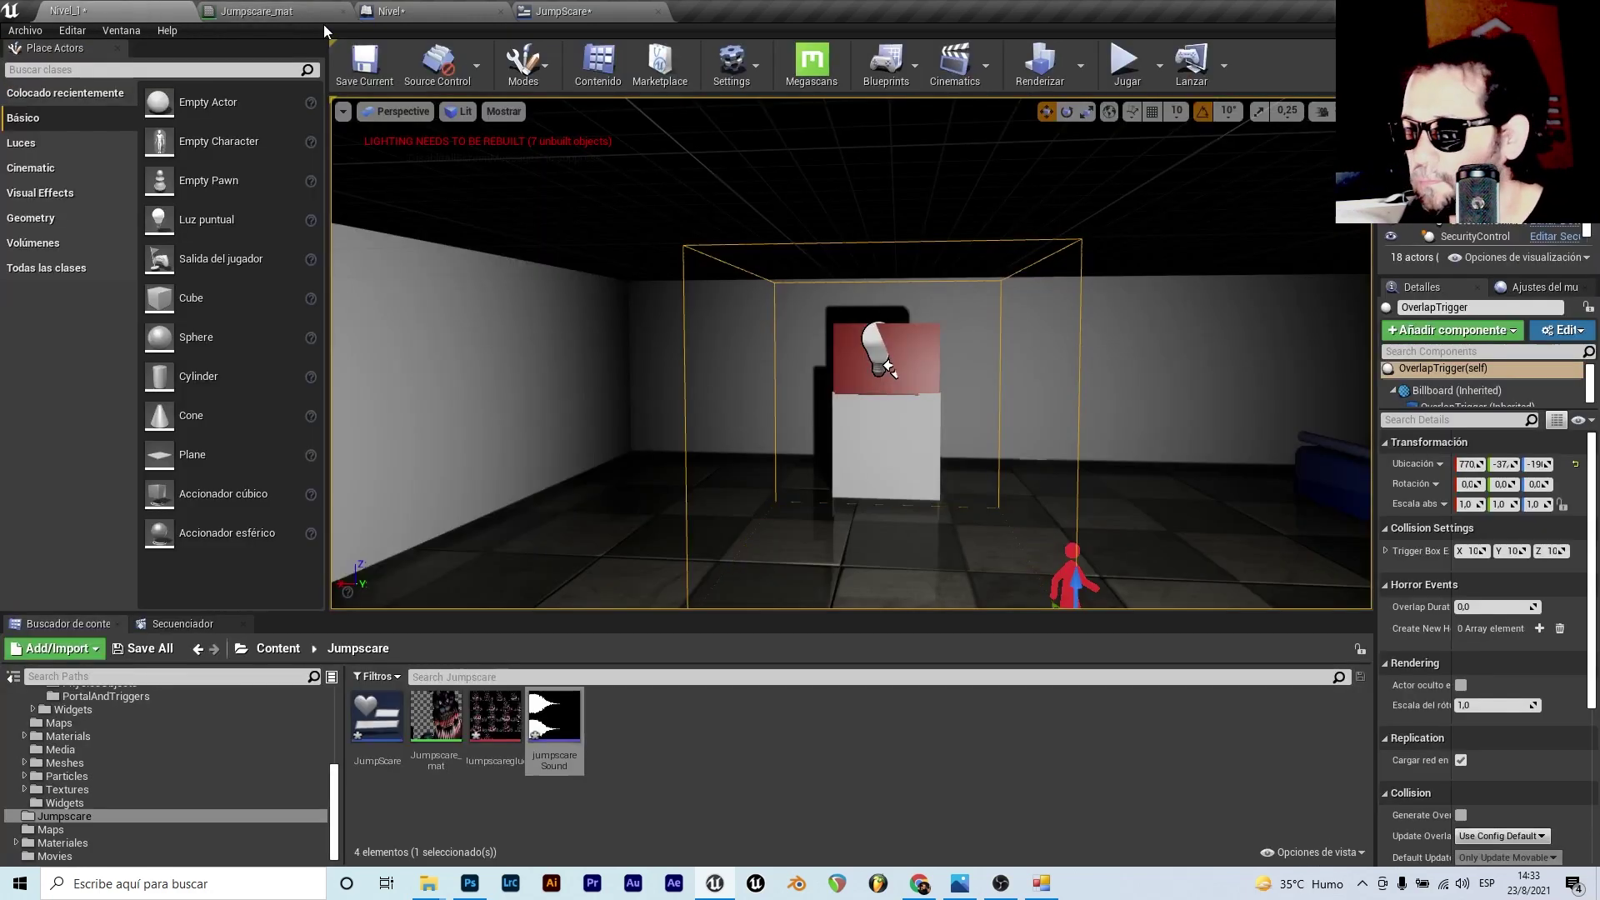
{"action": "scroll", "coordinate": [1082, 138], "scroll_direction": "down", "scroll_amount": 5}
{"action": "left_click", "coordinate": [1126, 63]}
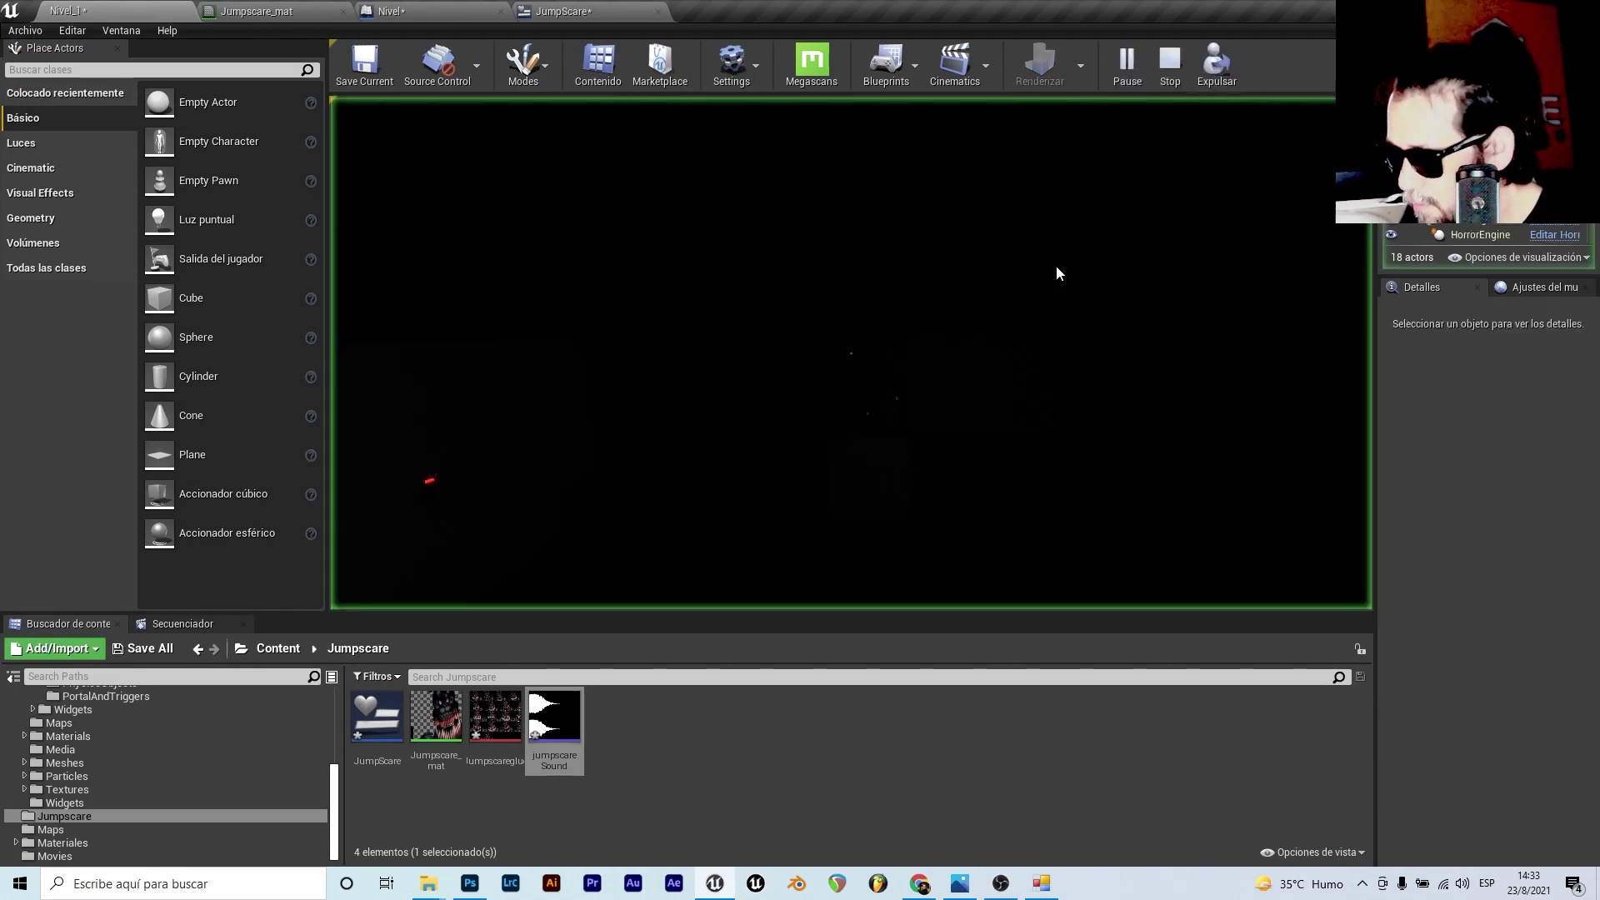
{"action": "key", "text": "f"}
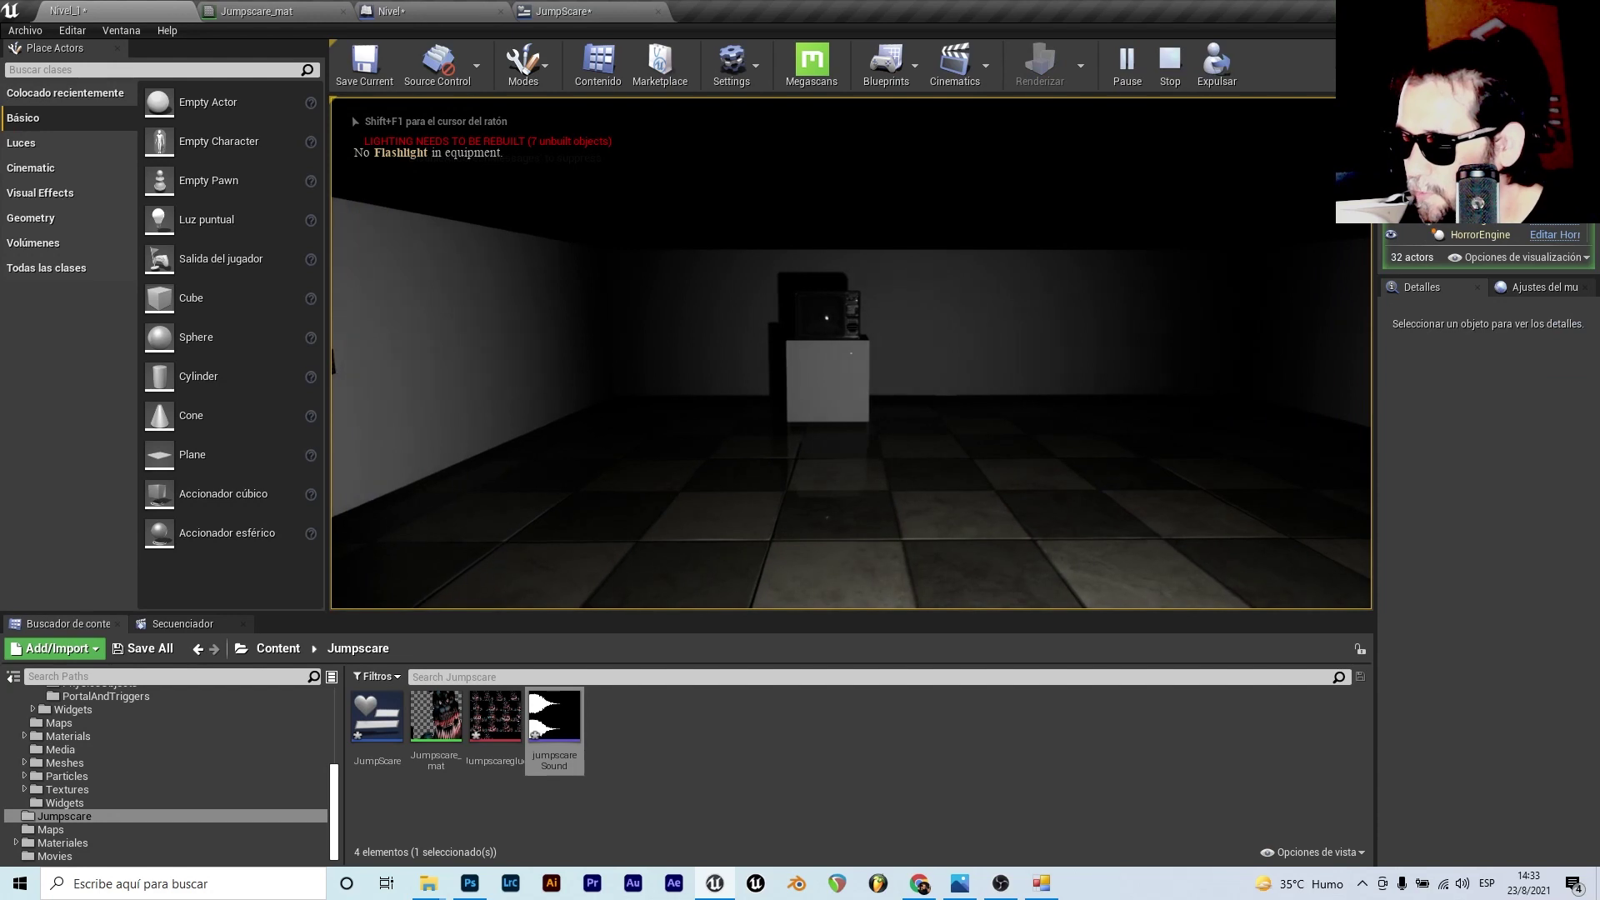
{"action": "key", "text": "w"}
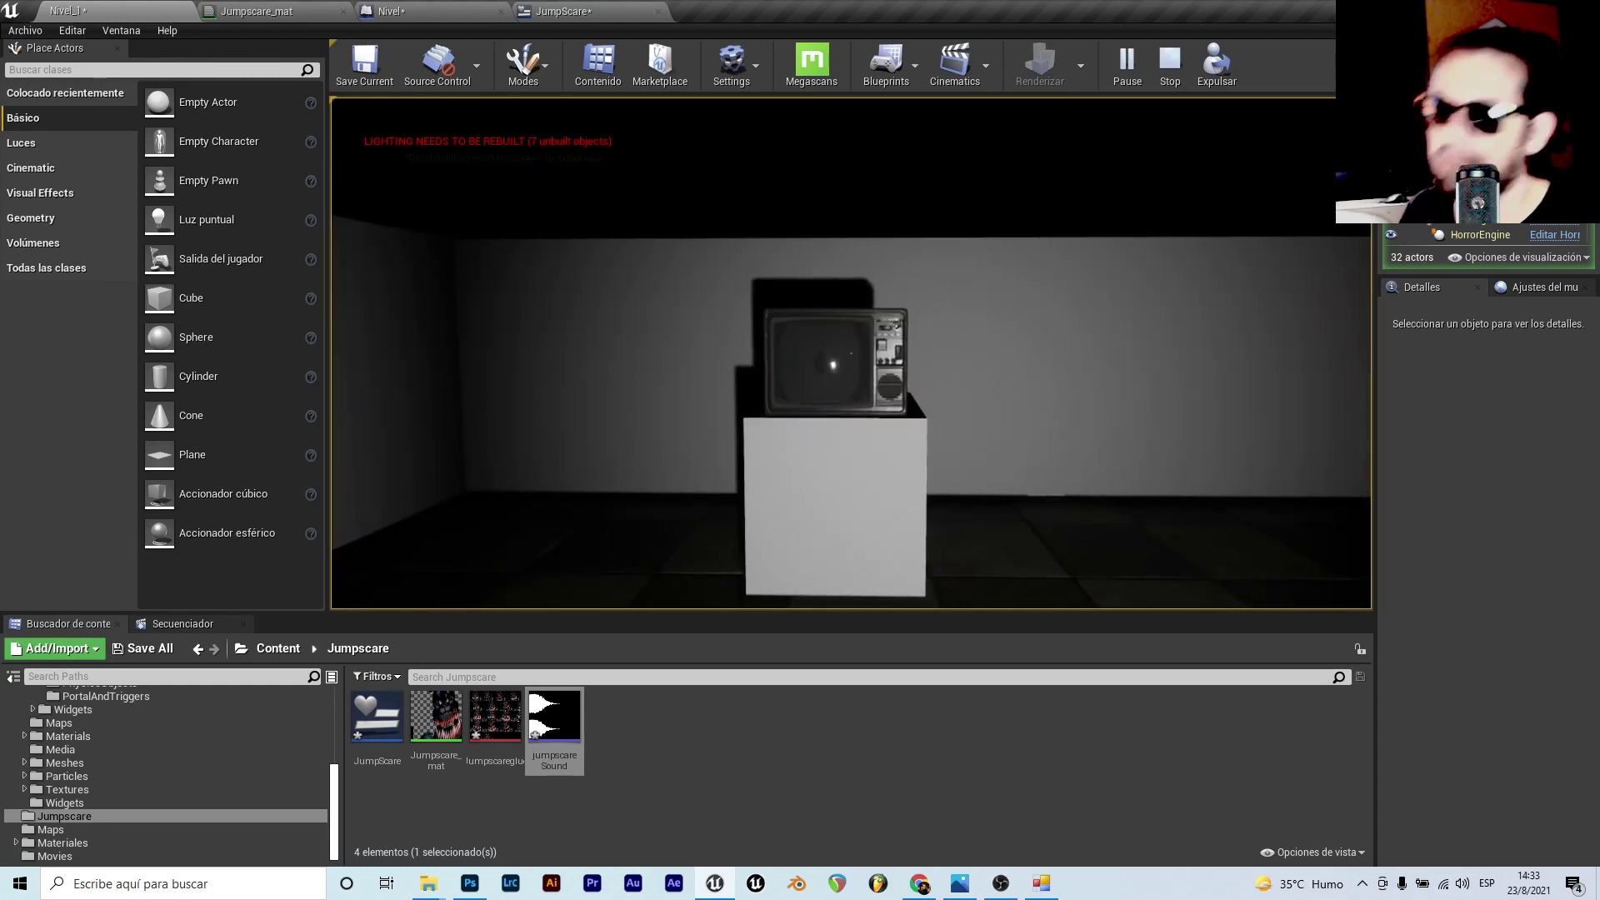
{"action": "key", "text": "w"}
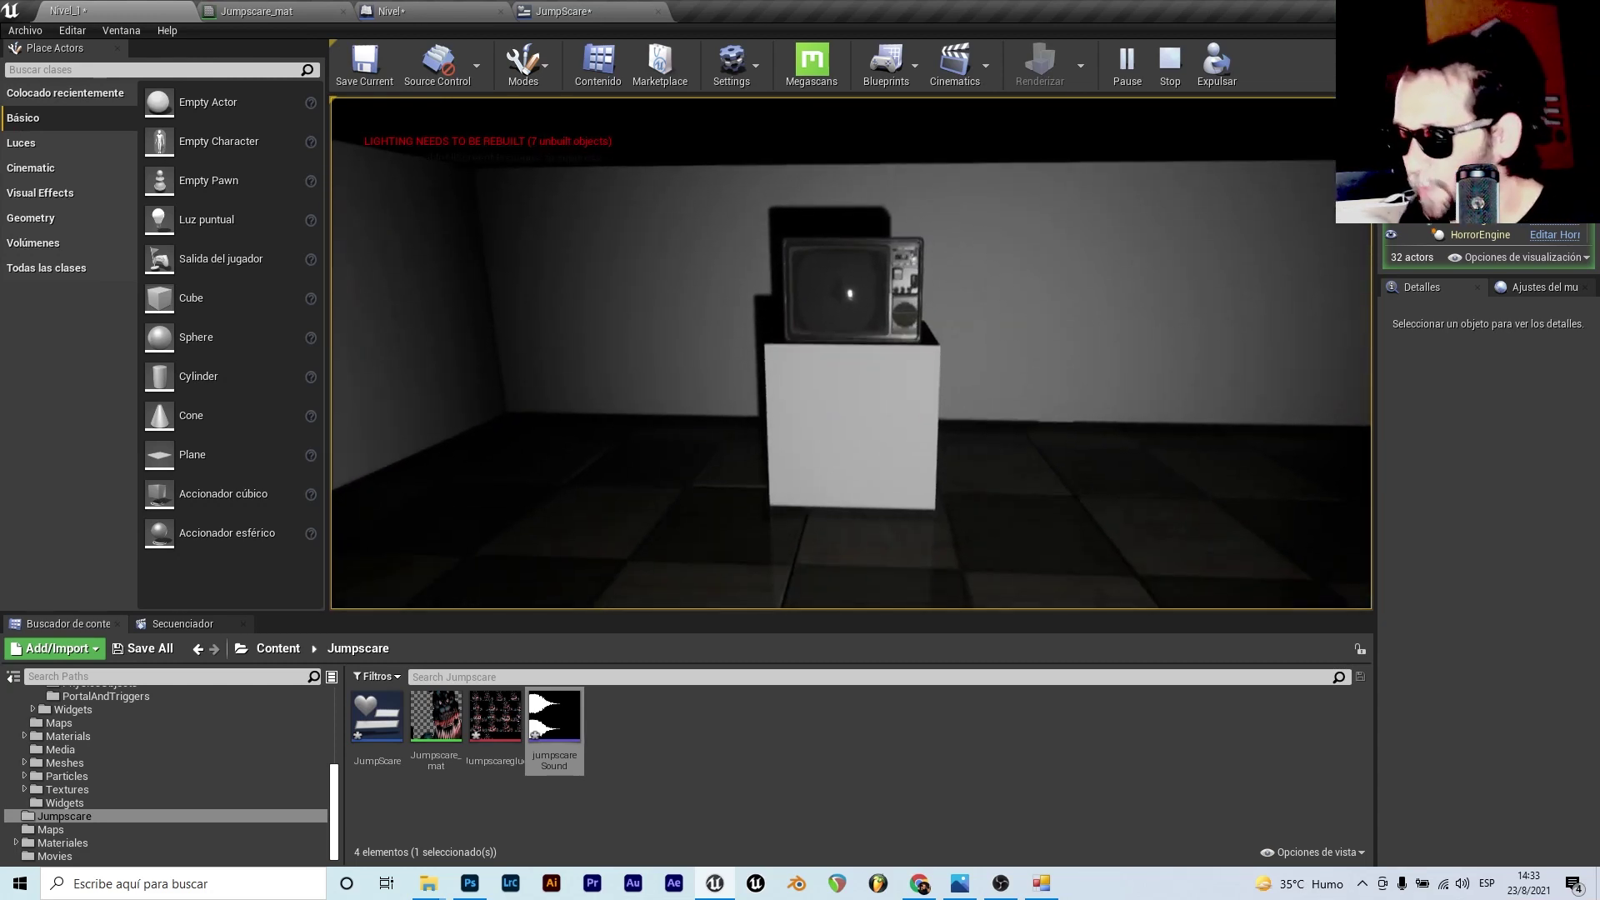
{"action": "key", "text": "w"}
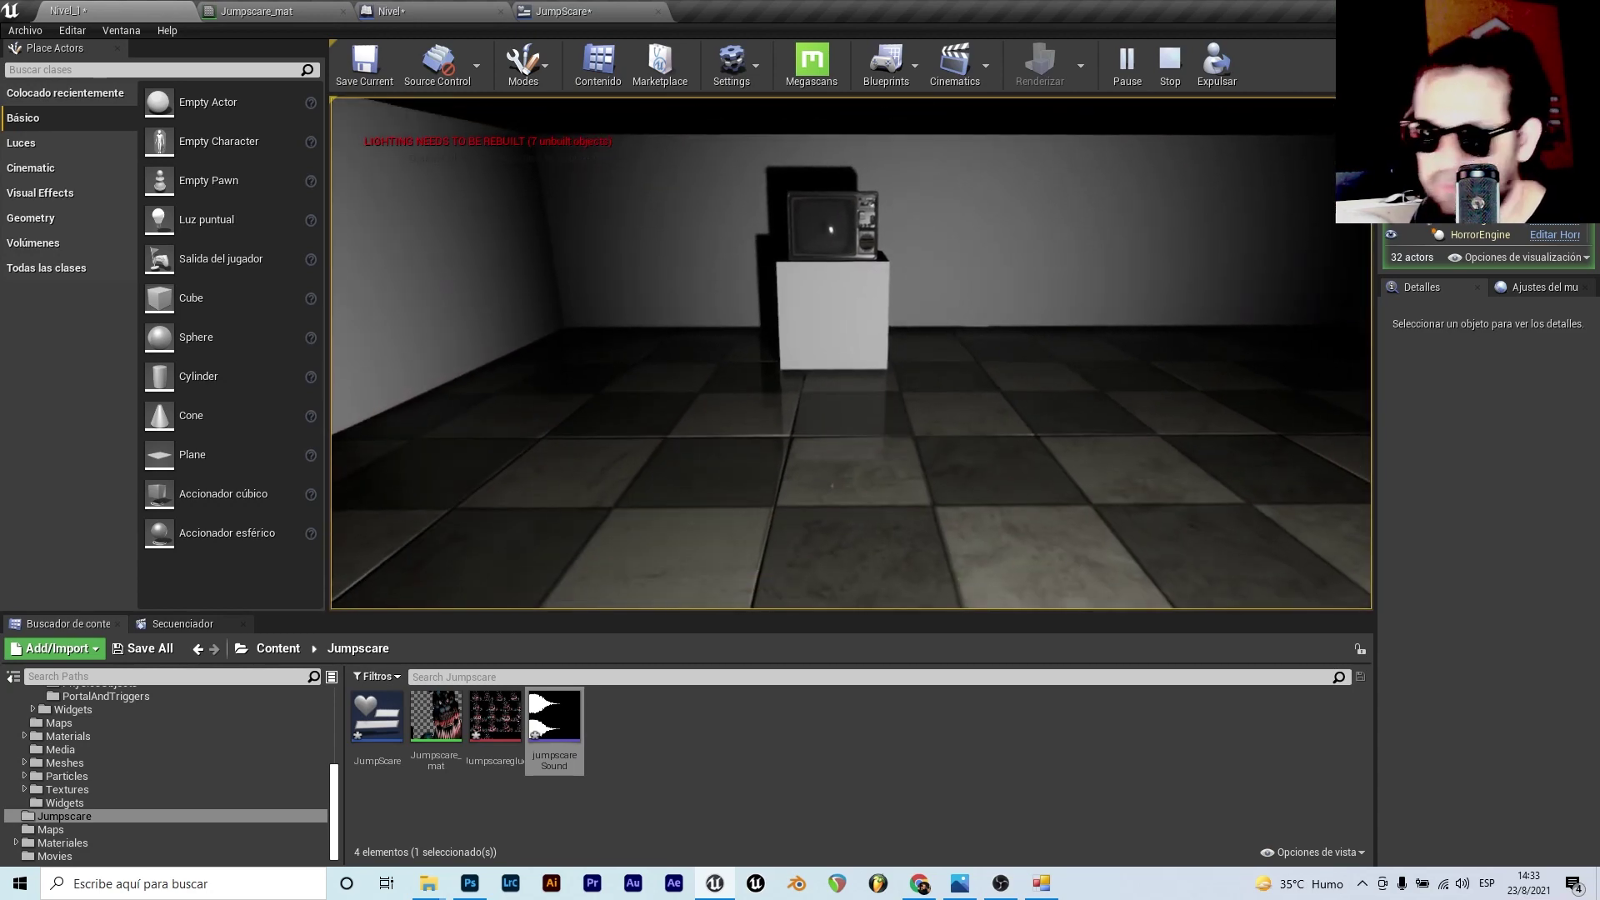
{"action": "key", "text": "w"}
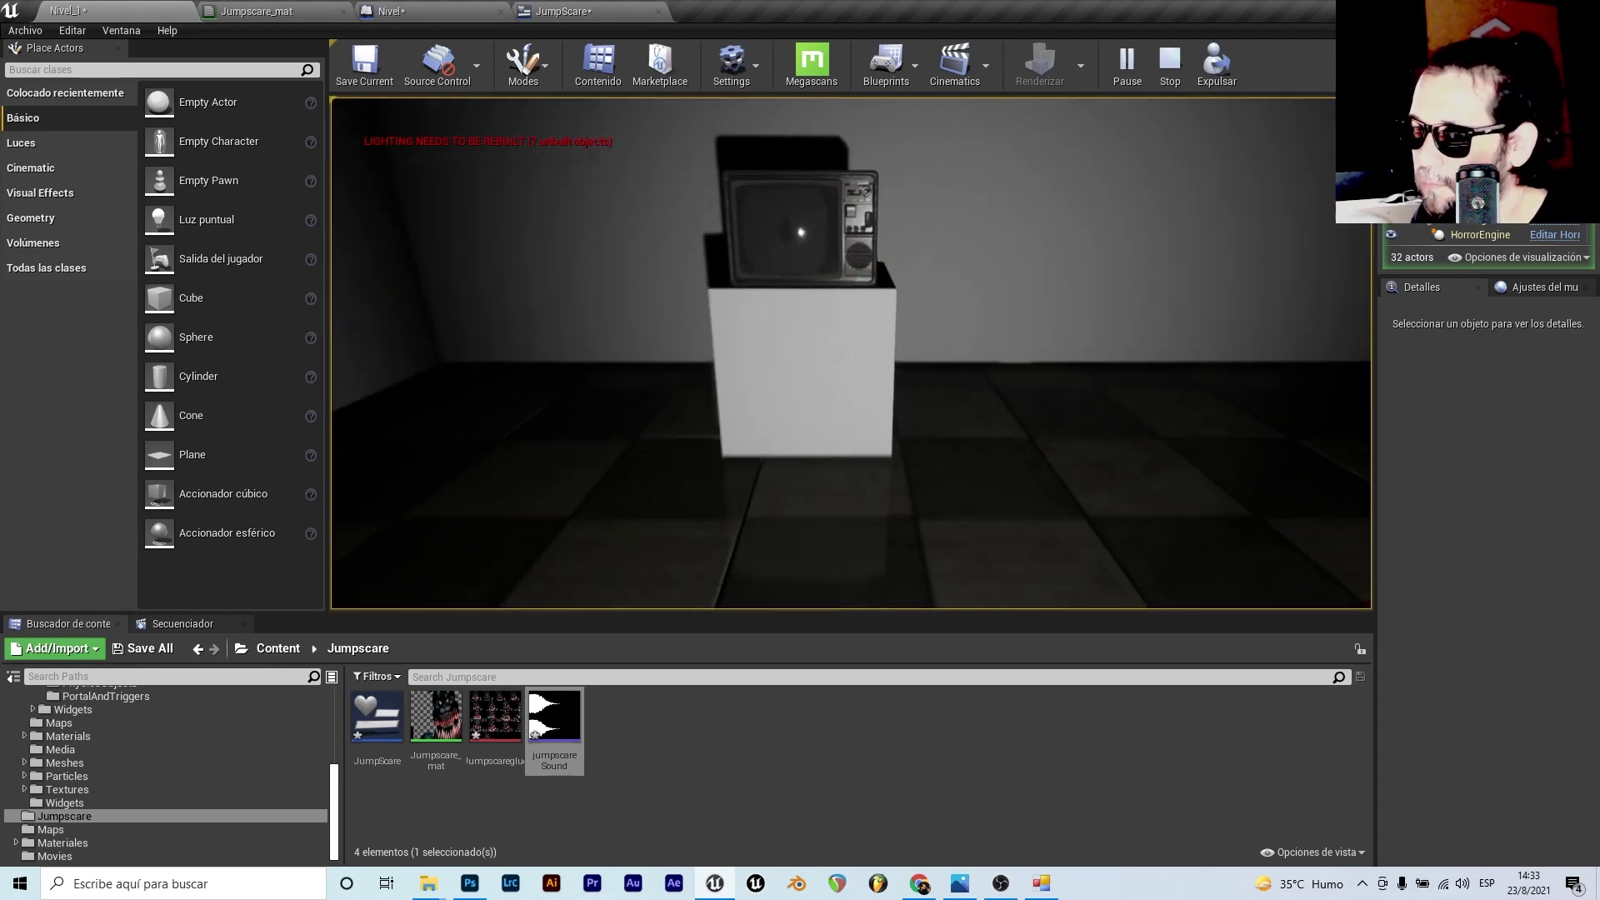
{"action": "key", "text": "s"}
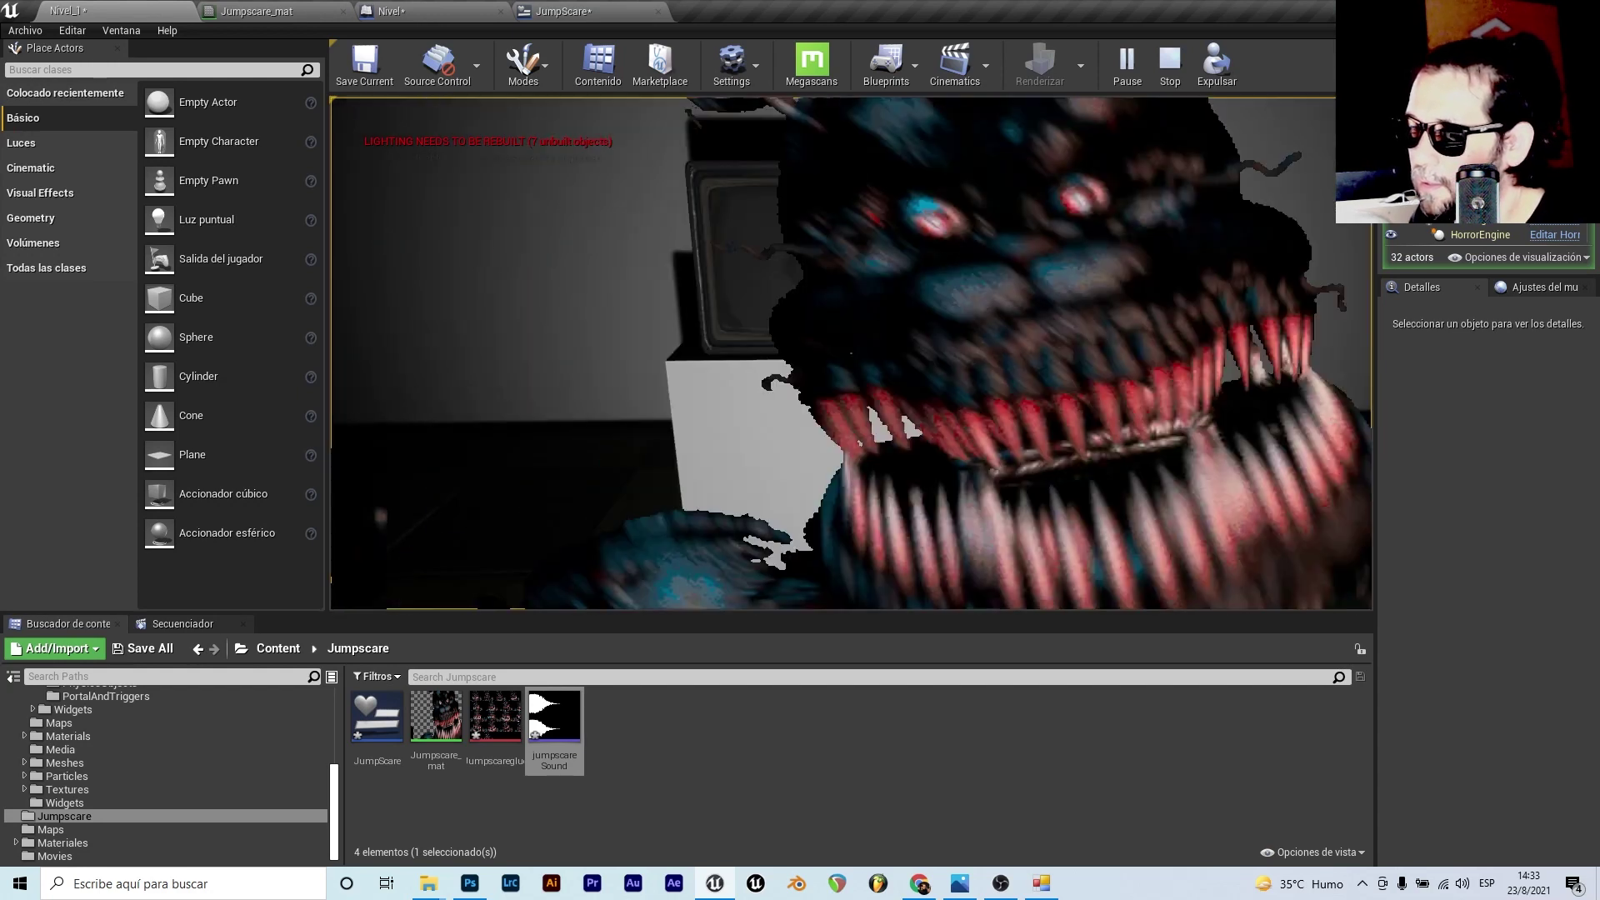
{"action": "key", "text": "s"}
{"action": "key", "text": "s"}
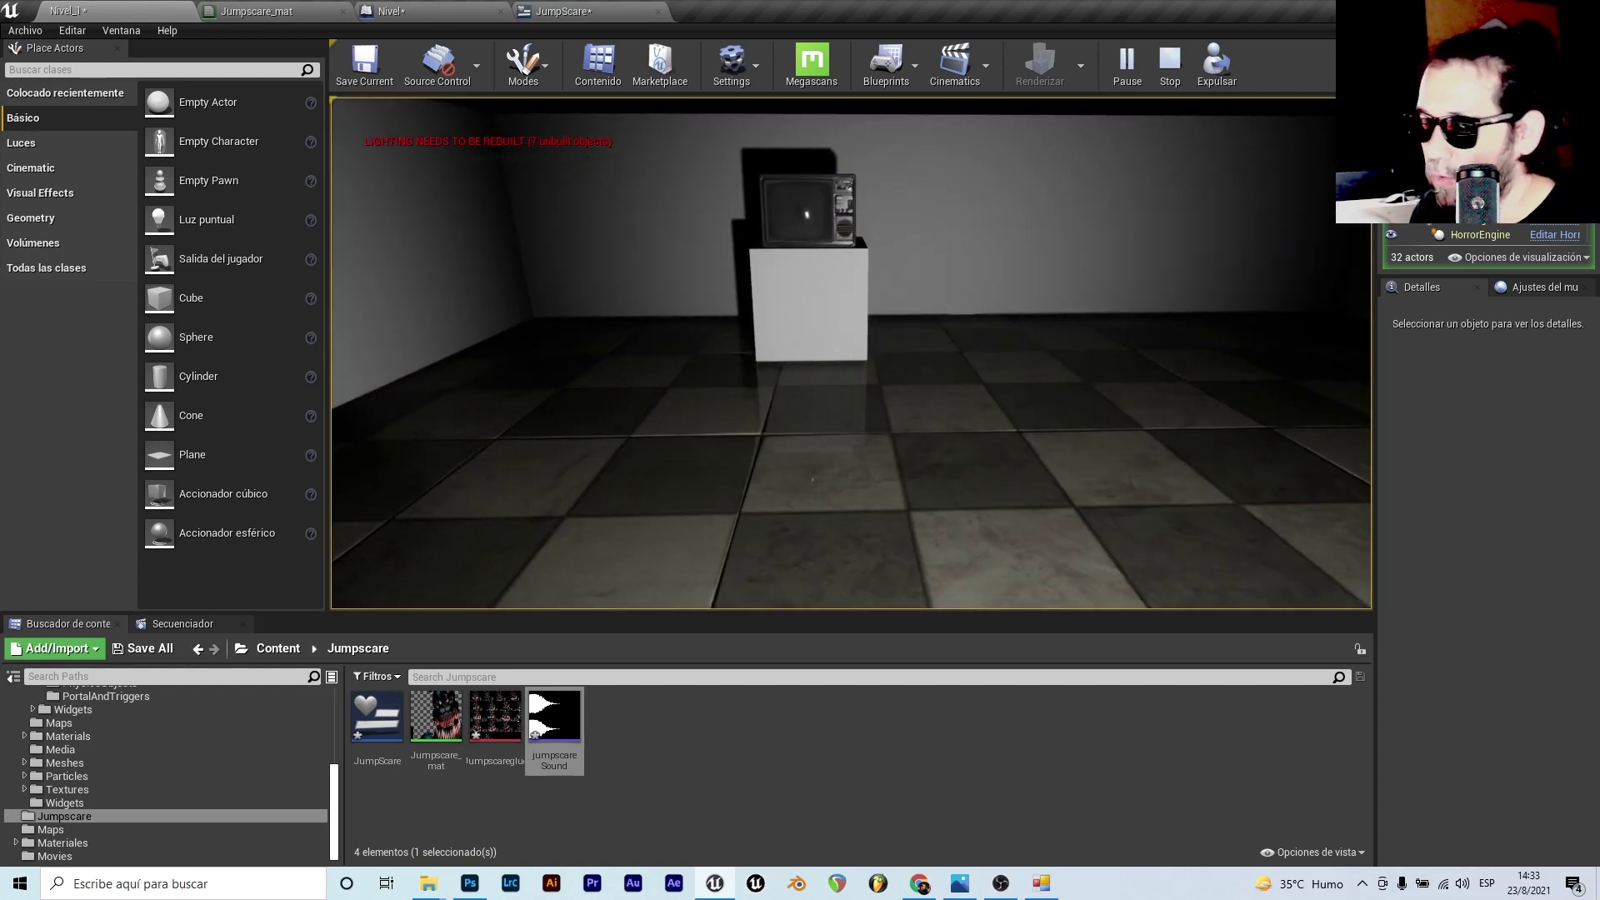
{"action": "key", "text": "Escape"}
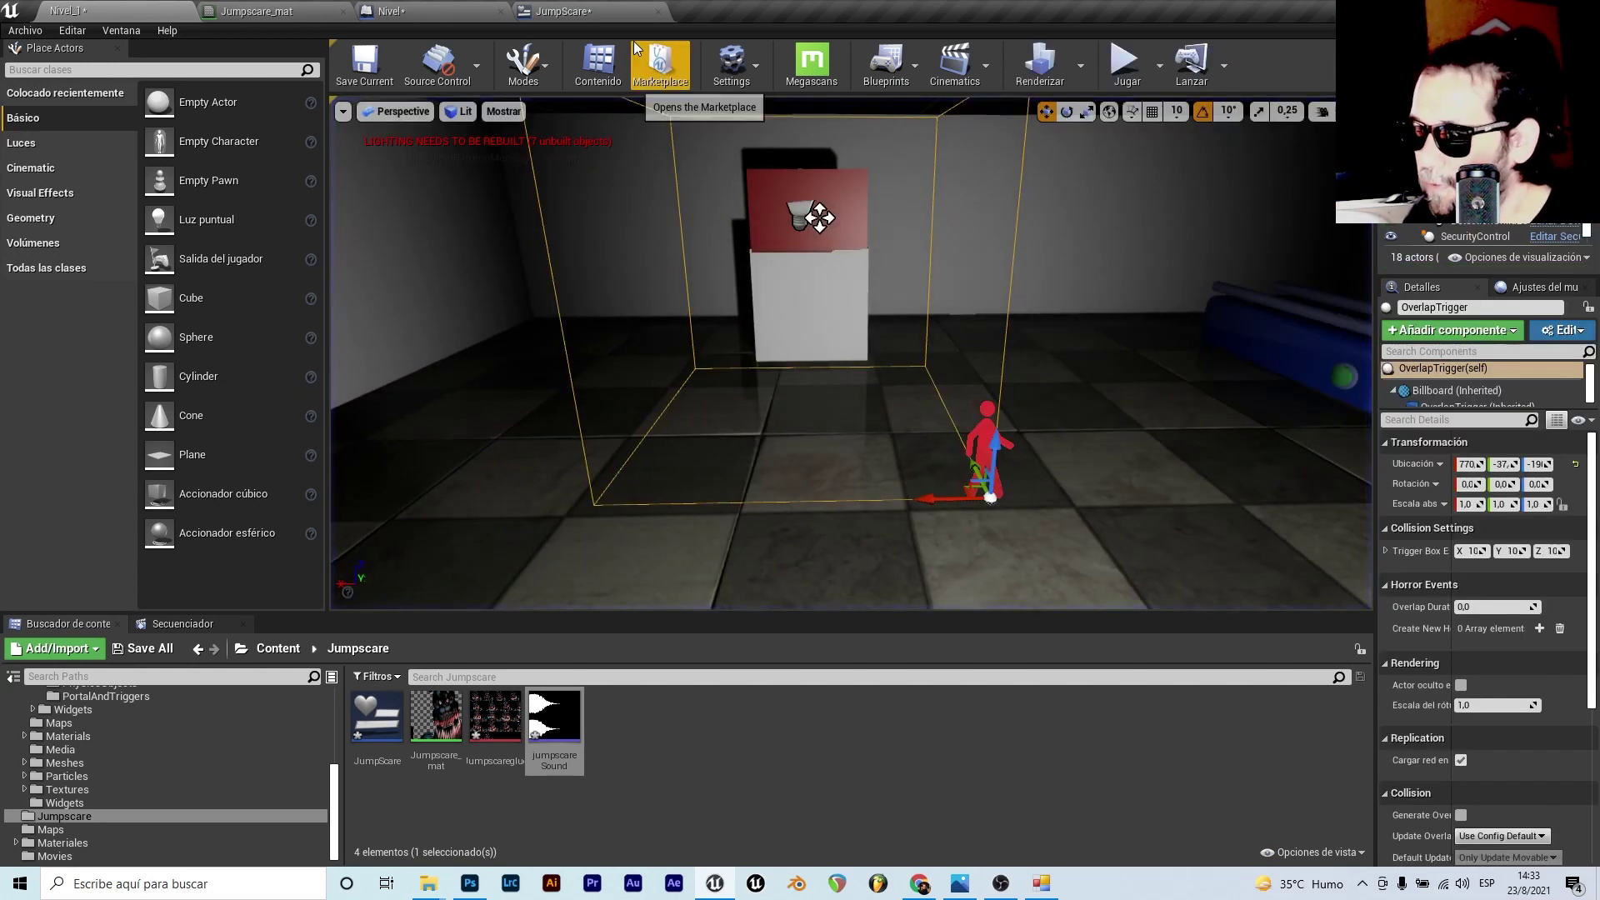
- Insert a Do Once node after the OnActorBeginOverlap event and line the nodes up
{"action": "scroll", "coordinate": [862, 347], "scroll_direction": "down", "scroll_amount": 2}
{"action": "scroll", "coordinate": [602, 332], "scroll_direction": "down", "scroll_amount": 2}
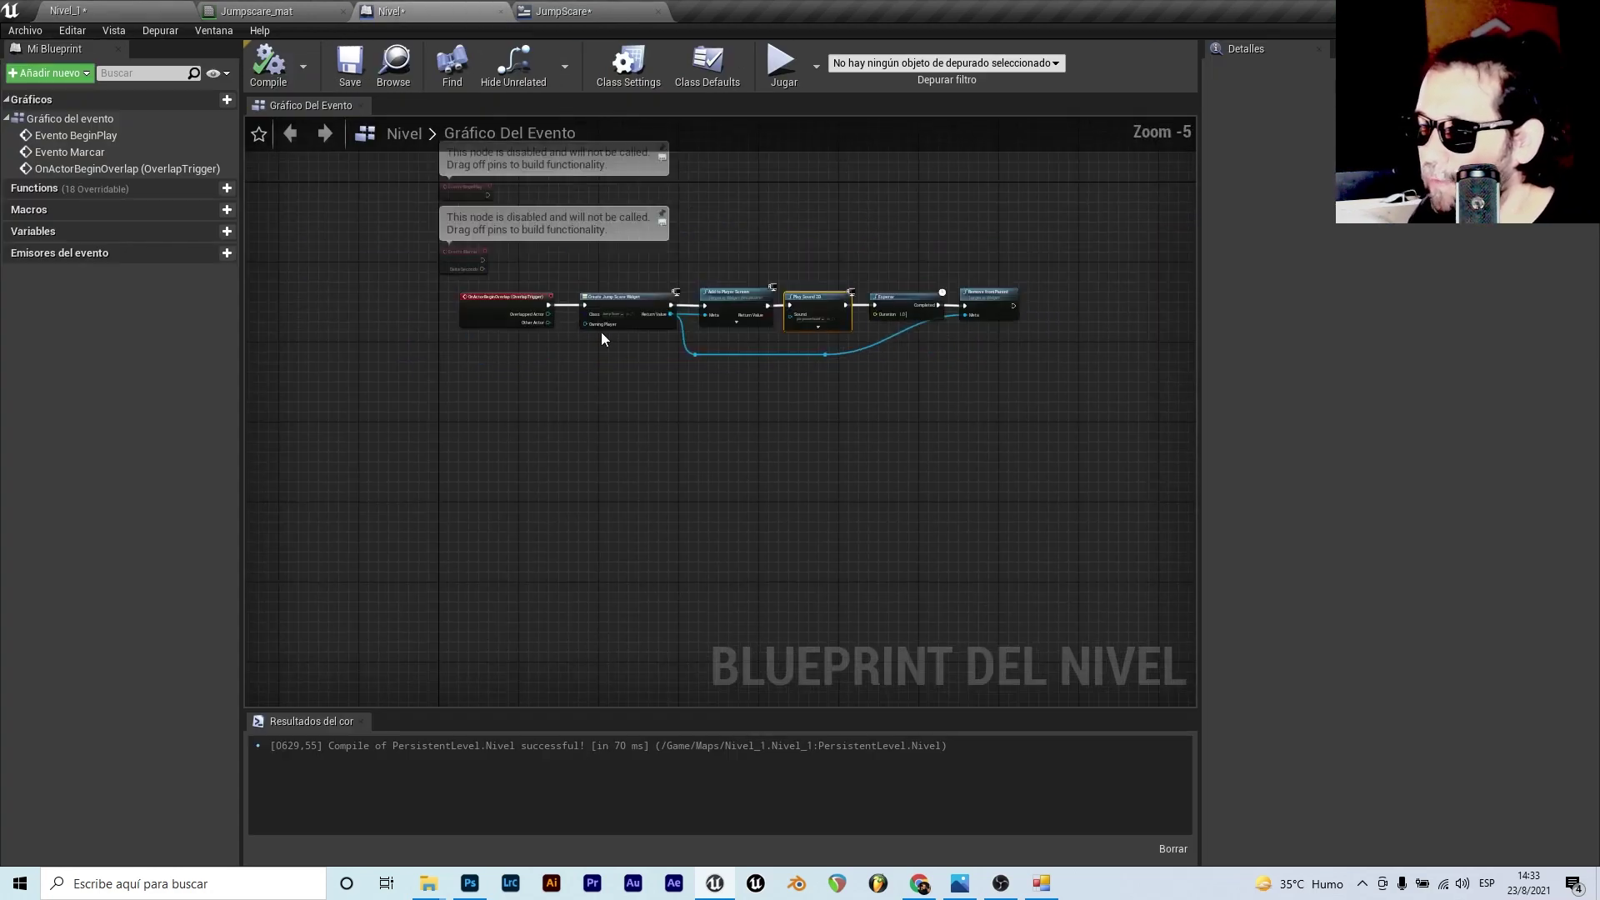
{"action": "scroll", "coordinate": [521, 287], "scroll_direction": "up", "scroll_amount": 4}
{"action": "left_click_drag", "start_coordinate": [426, 261], "coordinate": [385, 258]}
{"action": "scroll", "coordinate": [555, 301], "scroll_direction": "down", "scroll_amount": 2}
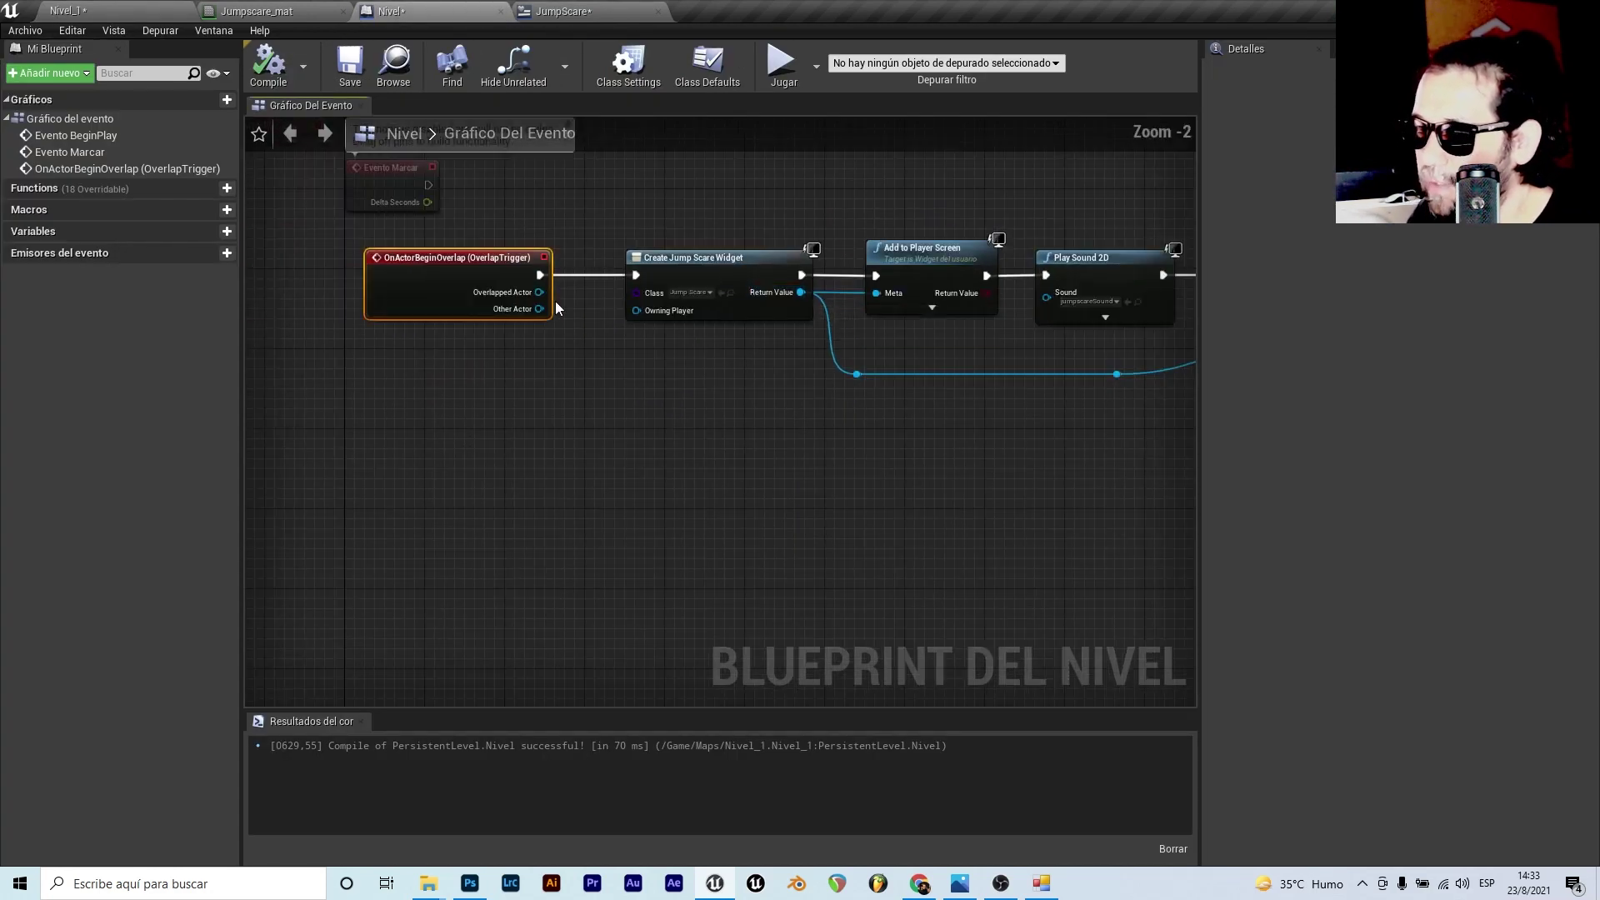
{"action": "scroll", "coordinate": [500, 275], "scroll_direction": "up", "scroll_amount": 2}
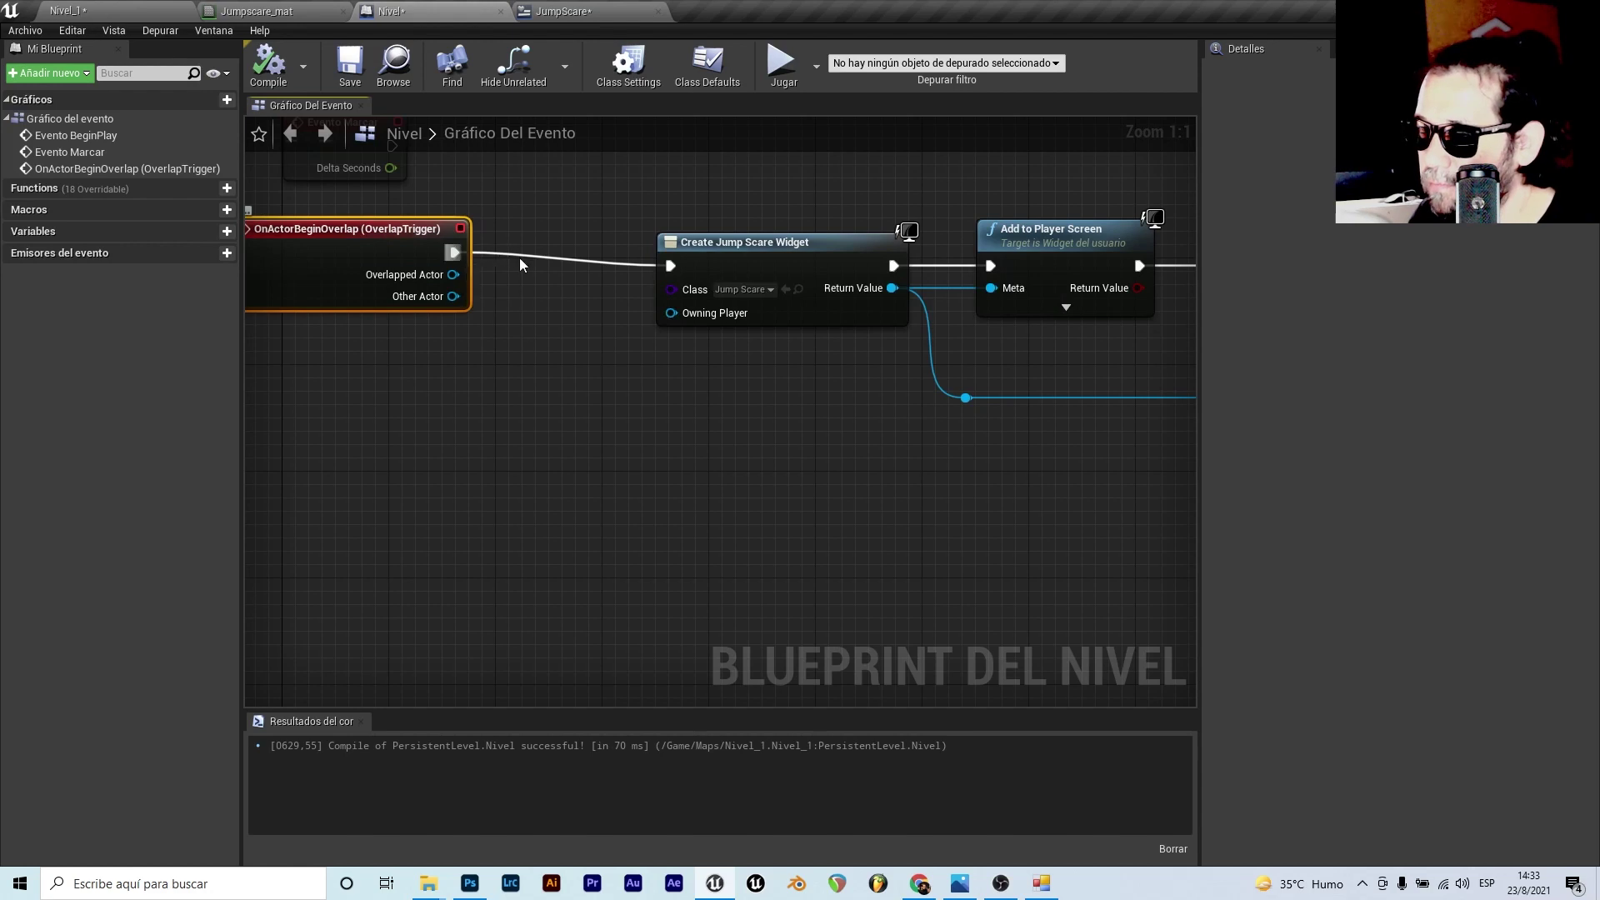
{"action": "left_click_drag", "start_coordinate": [518, 258], "coordinate": [523, 257]}
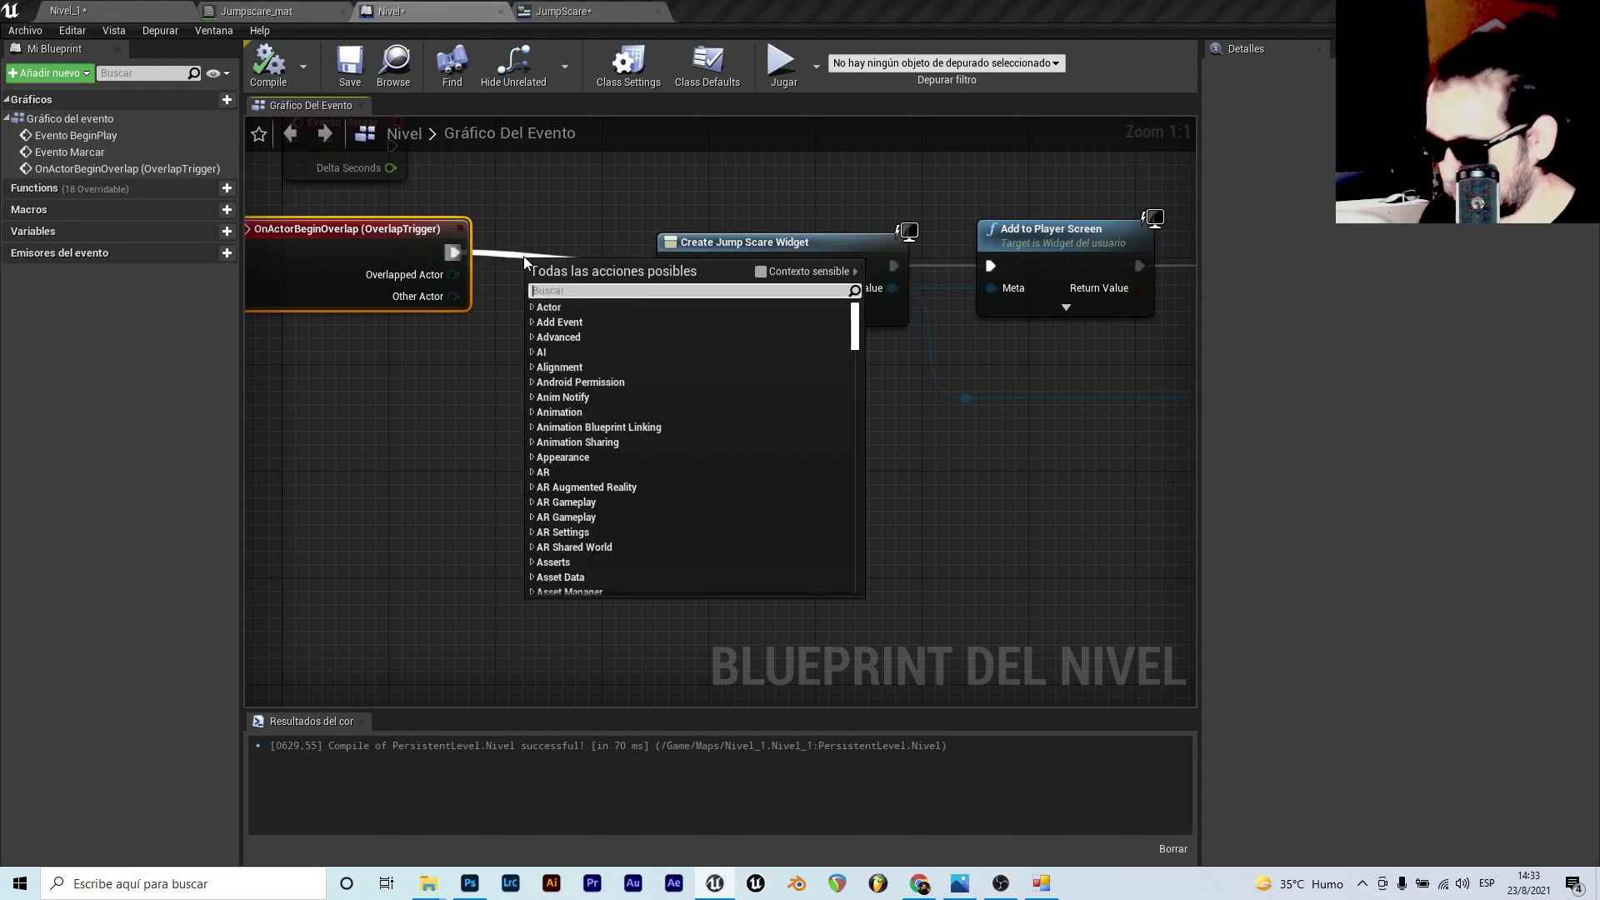
{"action": "type", "text": "do once"}
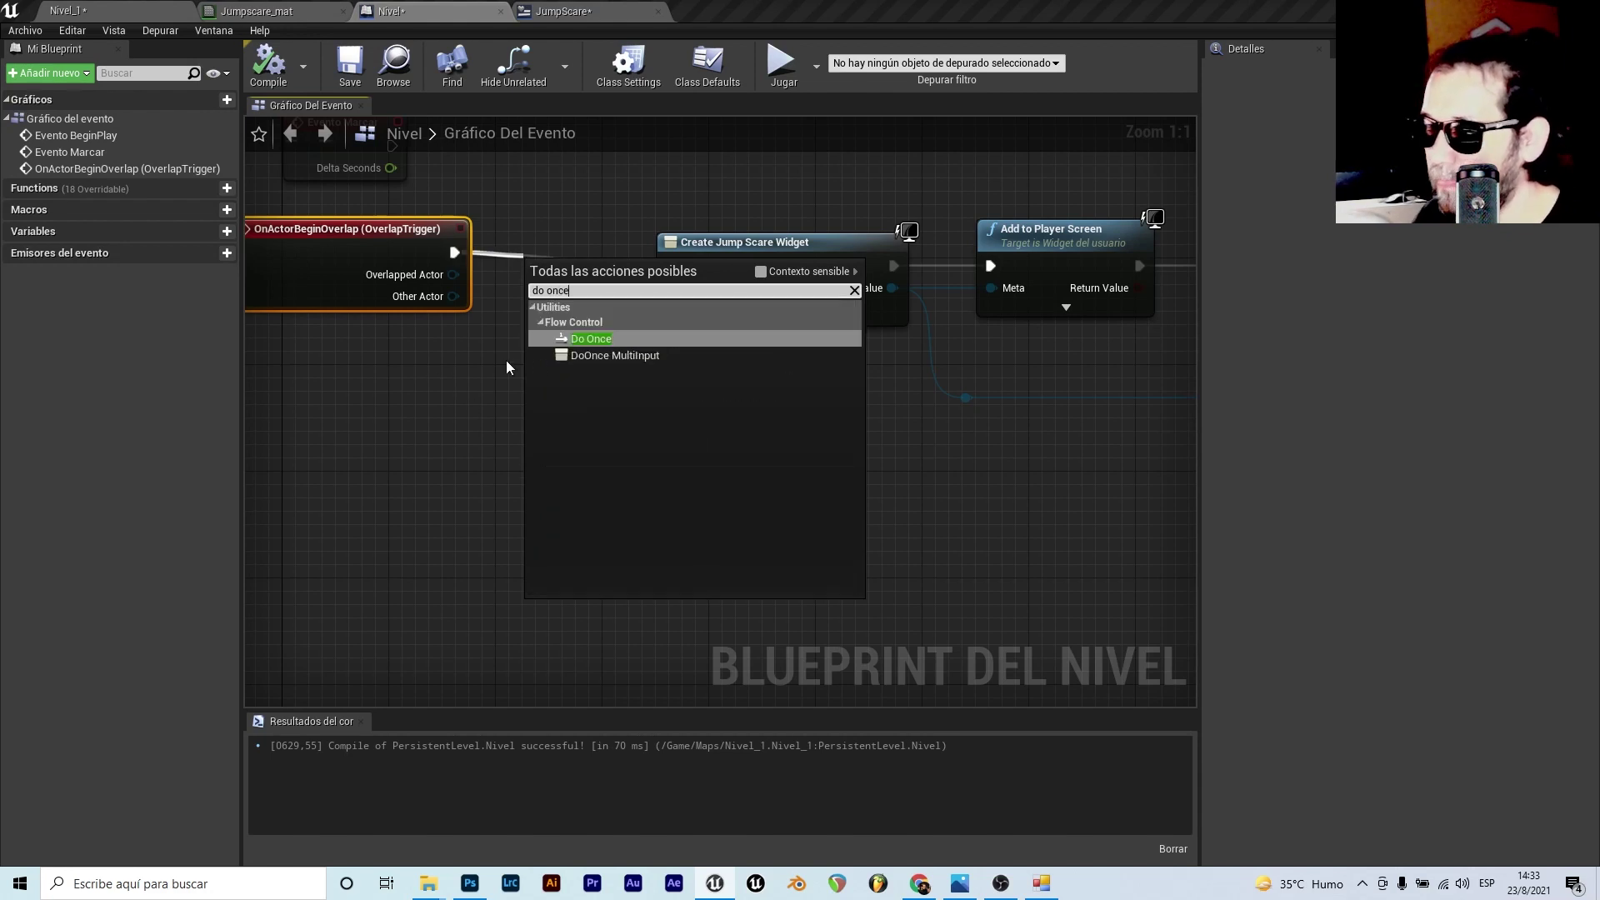
{"action": "left_click", "coordinate": [591, 338]}
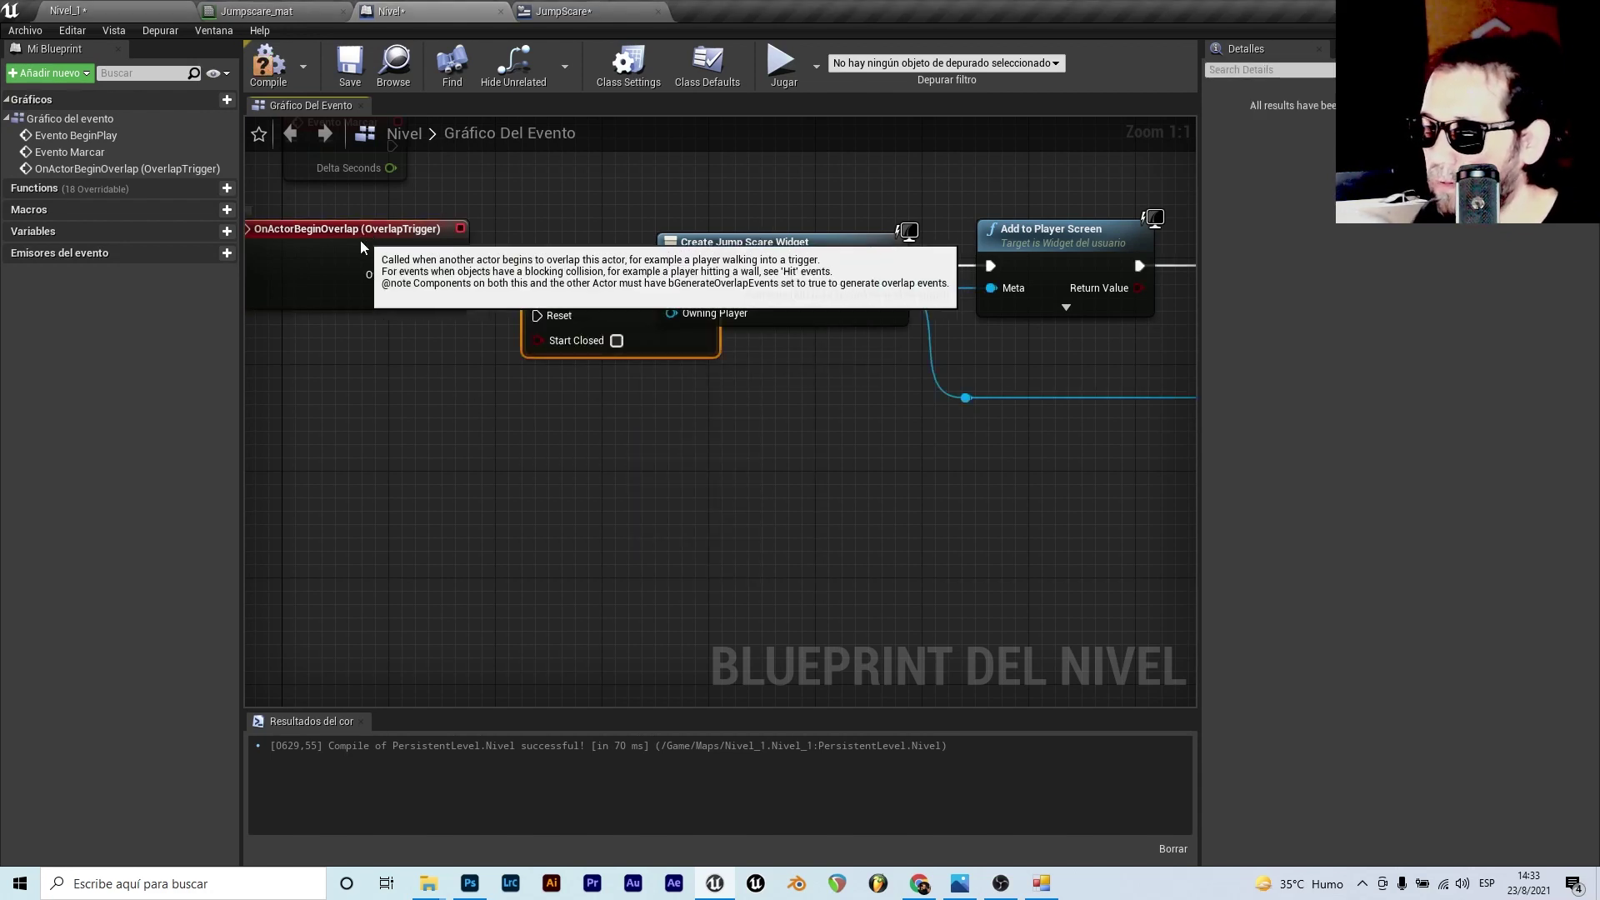
{"action": "left_click_drag", "start_coordinate": [360, 240], "coordinate": [287, 253]}
{"action": "mouse_move", "coordinate": [598, 276]}
{"action": "left_mouse_down"}
{"action": "mouse_move", "coordinate": [463, 269]}
{"action": "mouse_move", "coordinate": [508, 252]}
{"action": "left_mouse_up"}
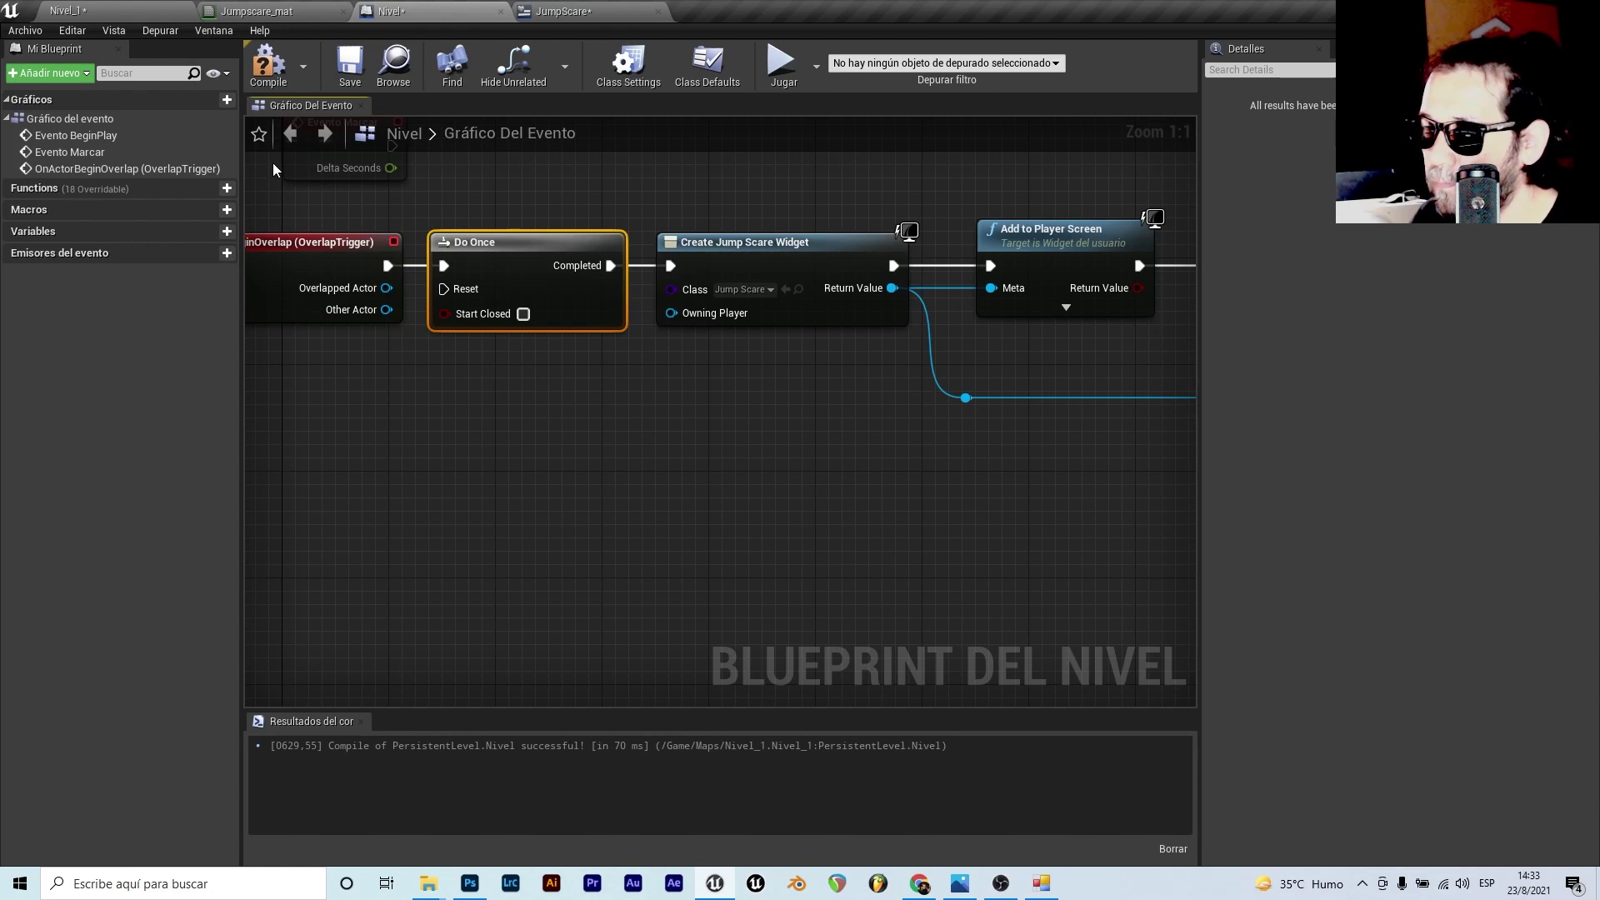
- Compile and save the level blueprint, then return to the level editor
{"action": "left_click", "coordinate": [269, 65]}
{"action": "left_click", "coordinate": [350, 66]}
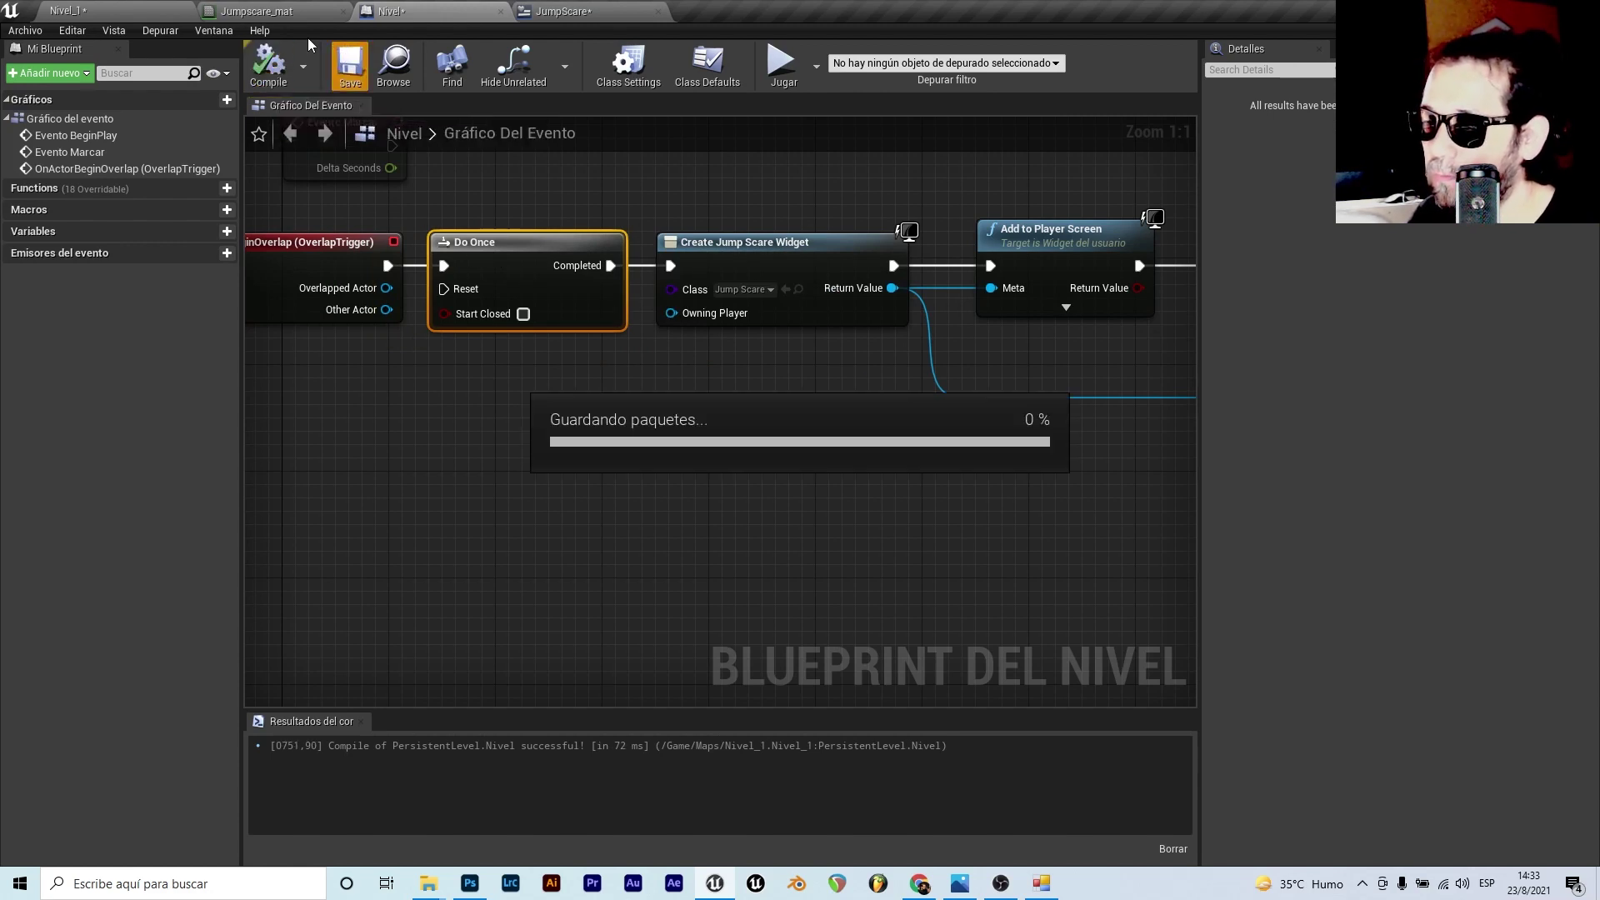
{"action": "left_click", "coordinate": [71, 10]}
- Start a playtest and walk back and forth toward the TV on the white box
{"action": "left_click", "coordinate": [1125, 63]}
{"action": "left_click", "coordinate": [992, 263]}
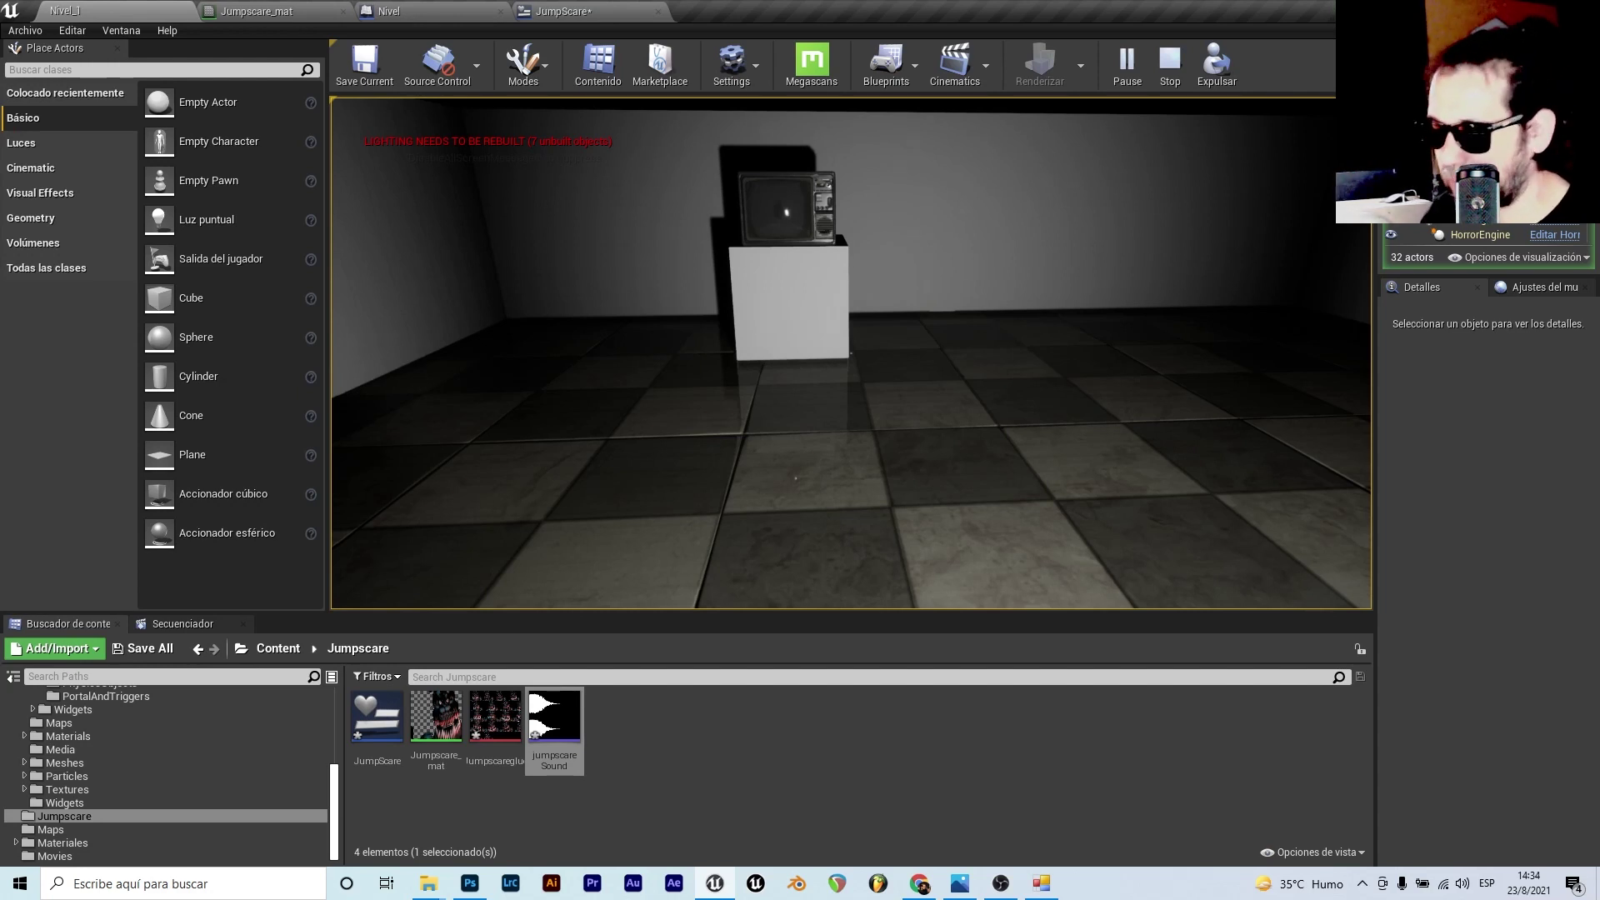
{"action": "key", "text": "w"}
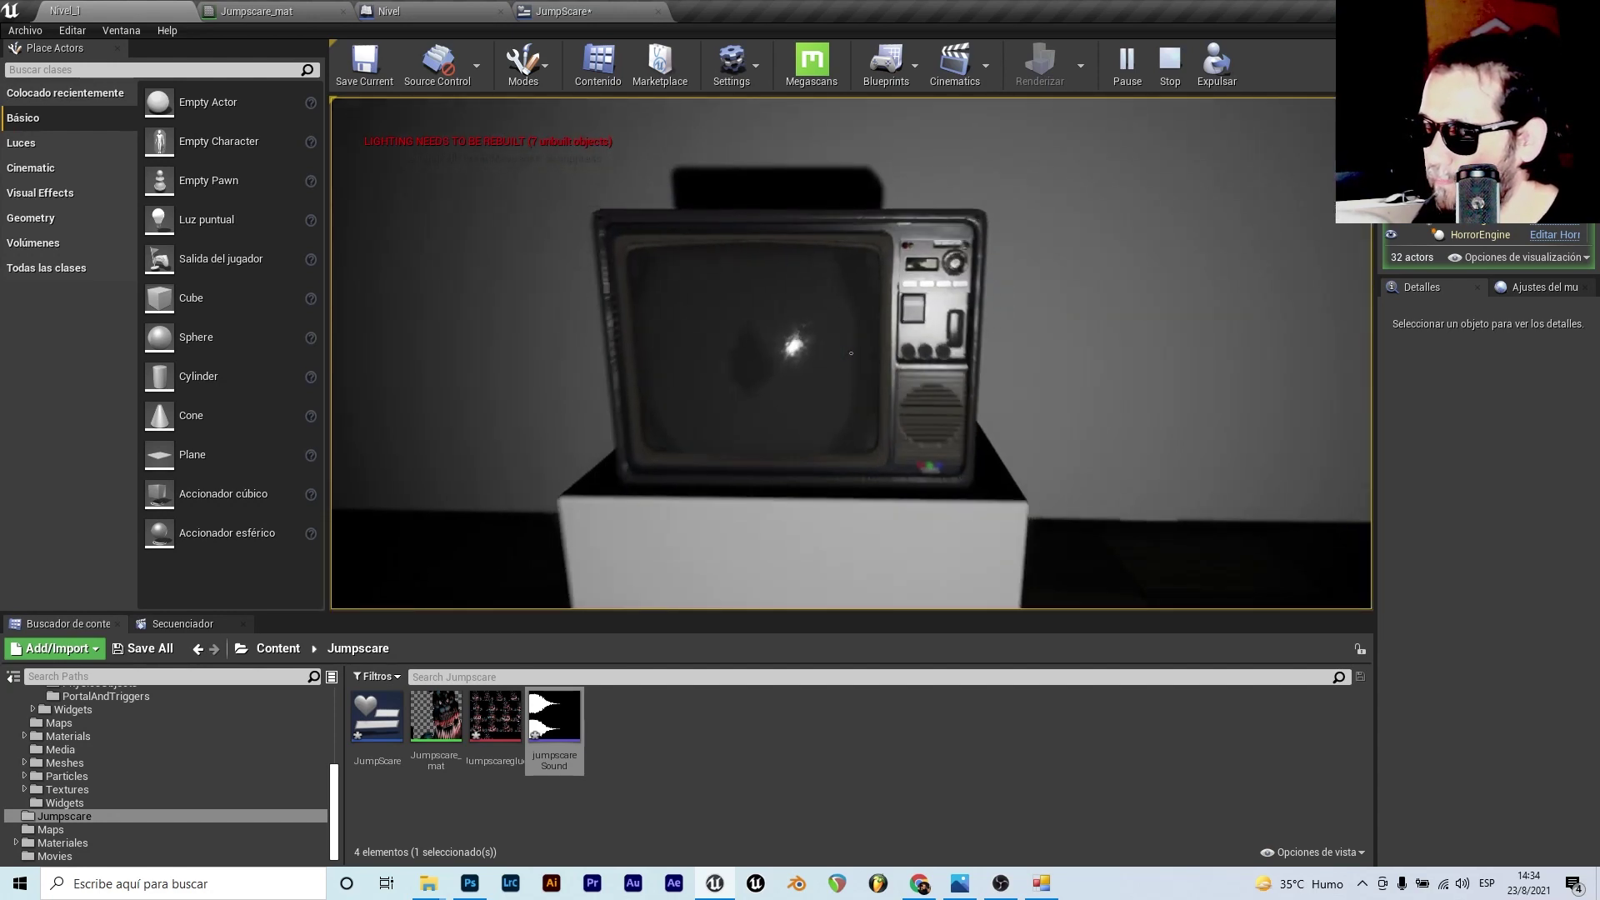
{"action": "key", "text": "s"}
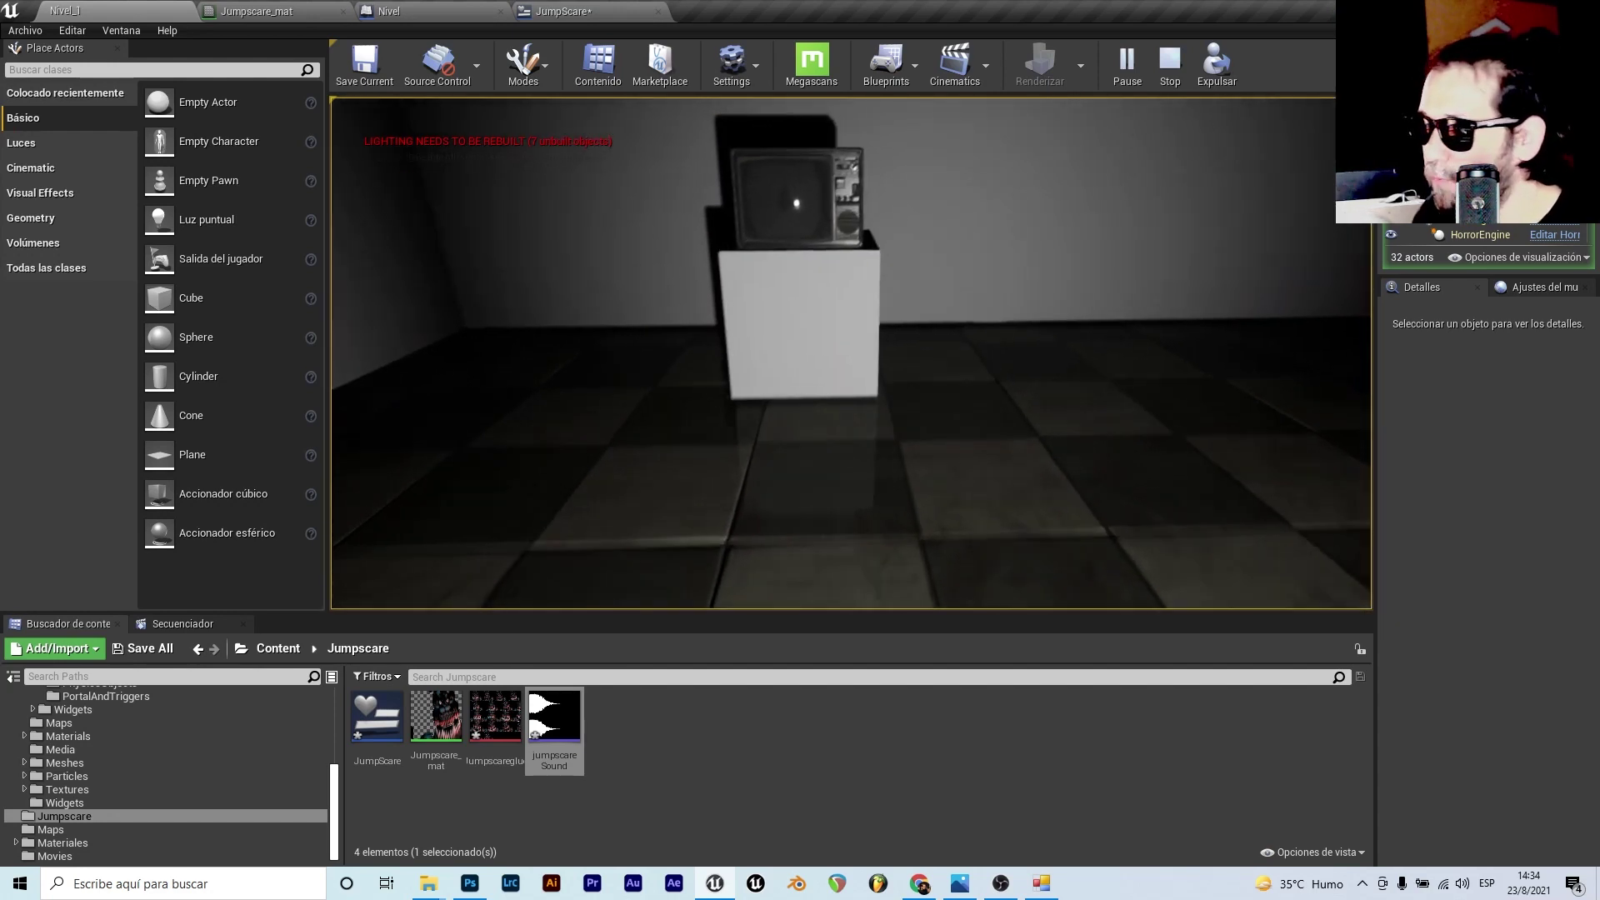
{"action": "key", "text": "w"}
{"action": "key", "text": "s"}
{"action": "key", "text": "w"}
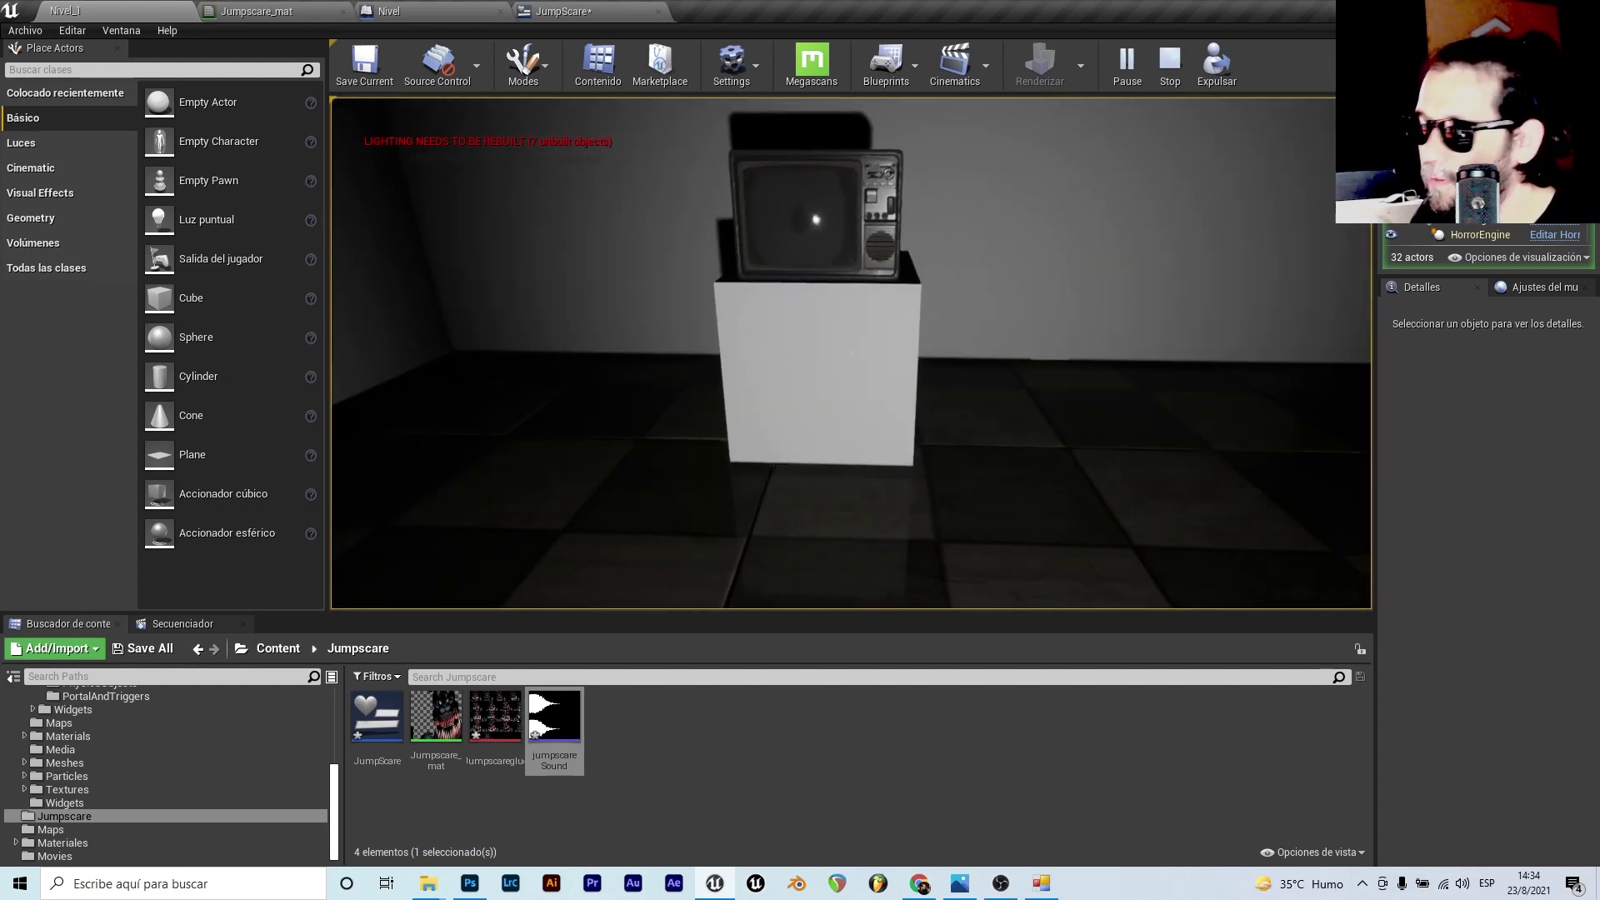
{"action": "key", "text": "w"}
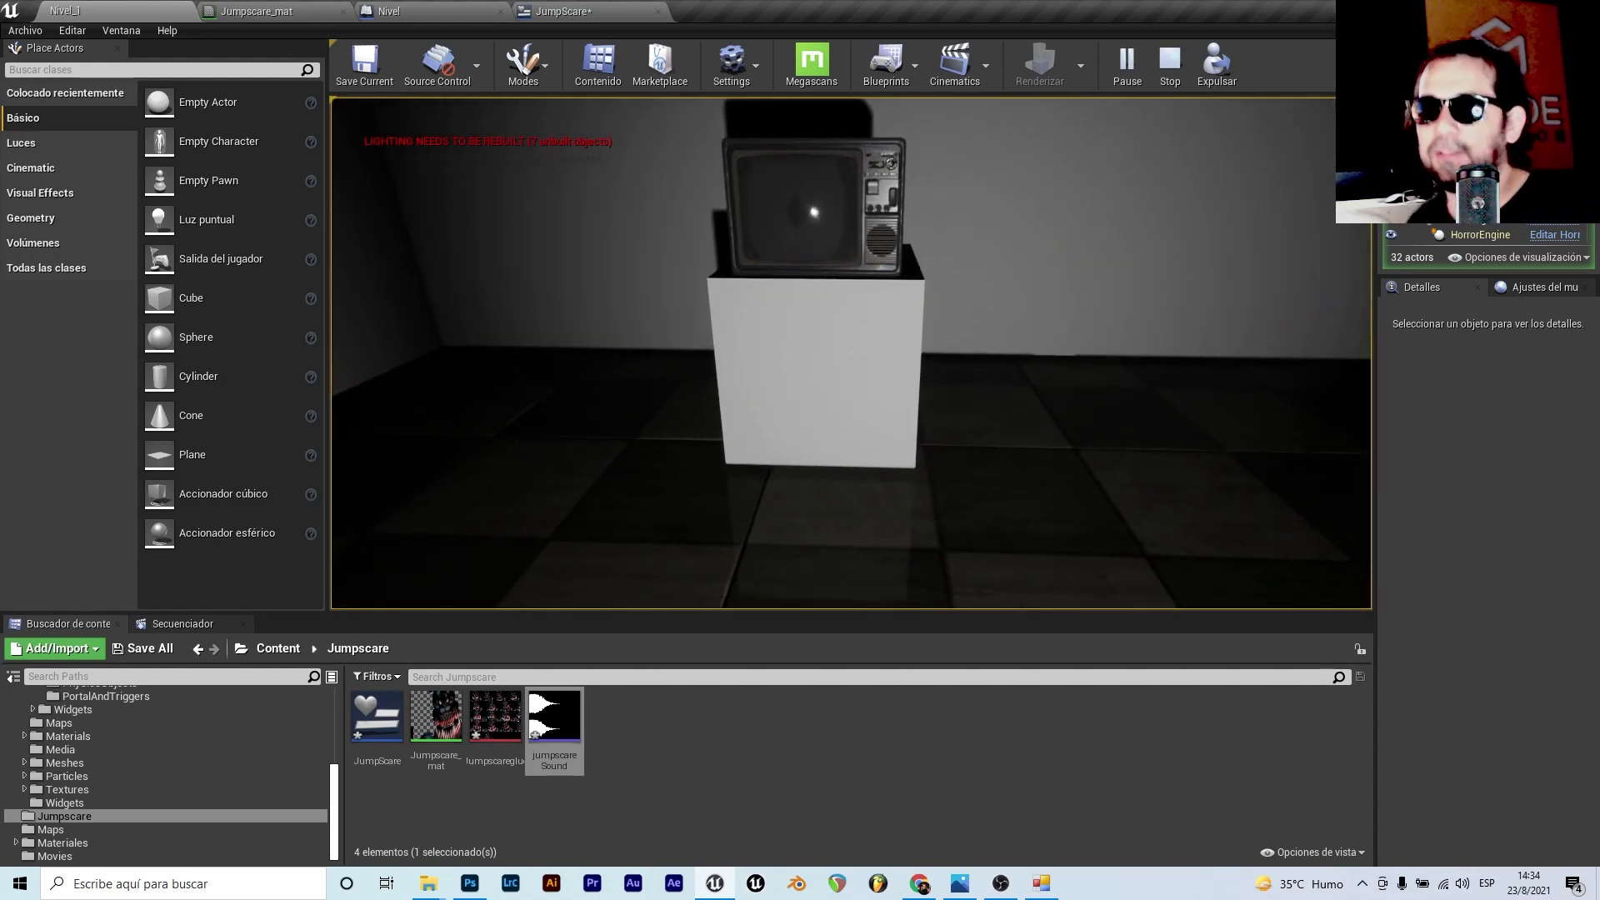